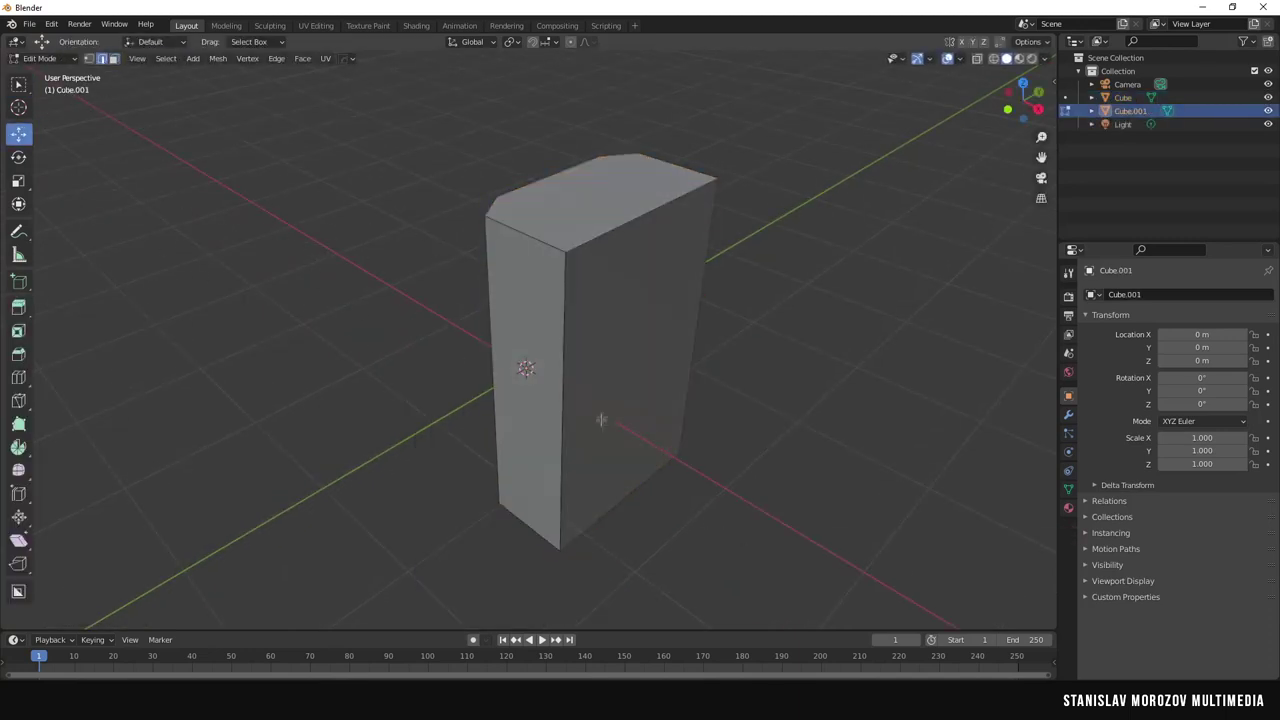
Raise the body's bottom along Z and extrude a block outward from its side face.
{"action": "left_click_drag", "start_coordinate": [510, 492], "coordinate": [520, 286]}
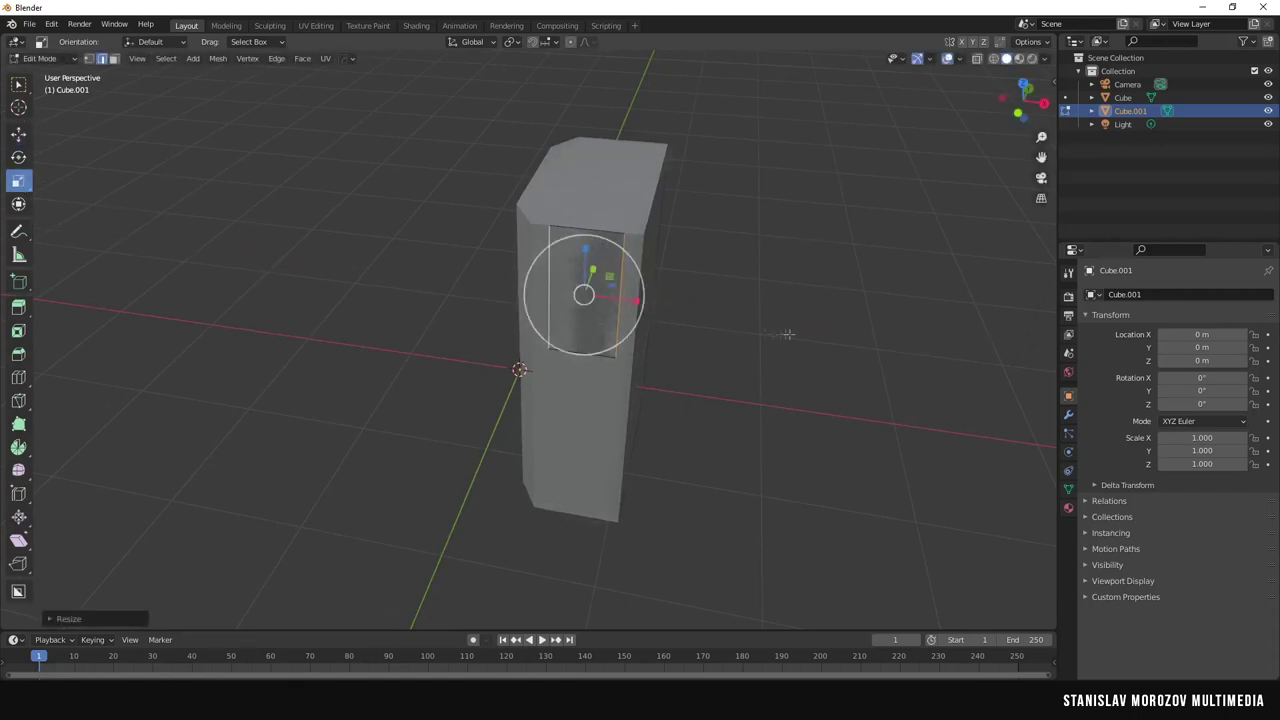
{"action": "left_click_drag", "start_coordinate": [441, 281], "coordinate": [397, 288]}
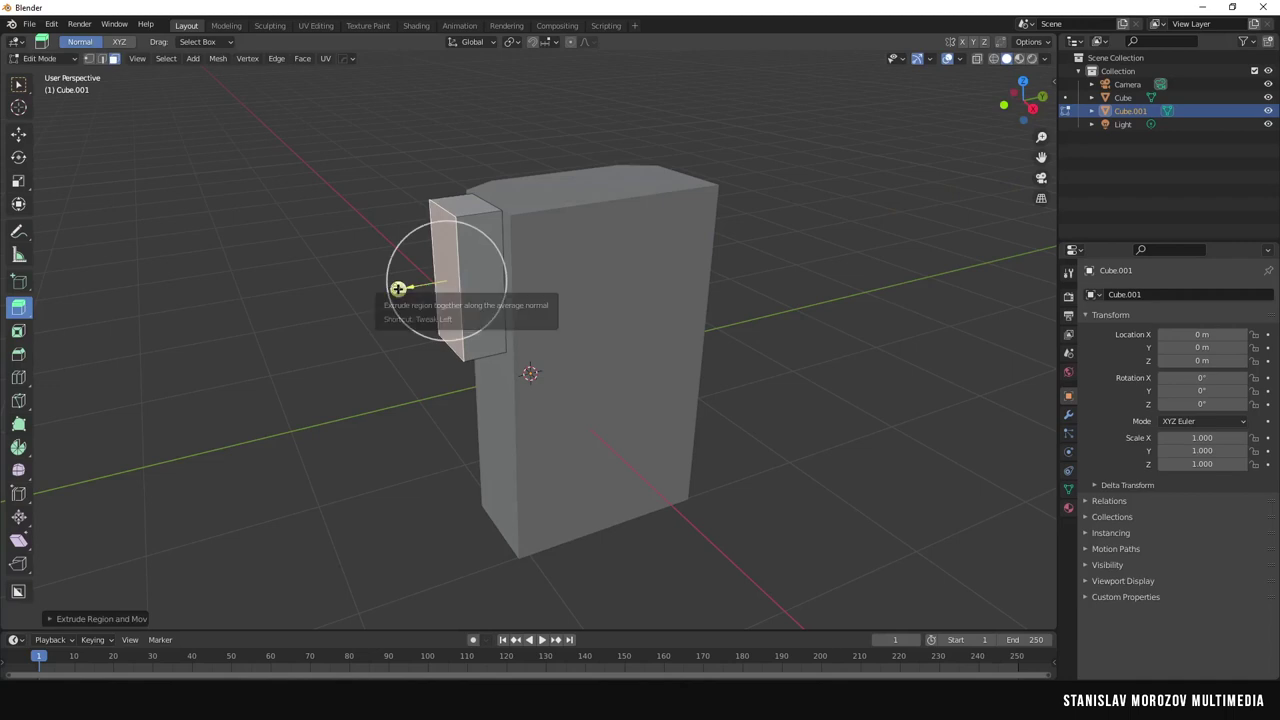
{"action": "key", "text": "shift+space"}
{"action": "key", "text": "g"}
{"action": "mouse_move", "coordinate": [541, 245]}
{"action": "middle_mouse_down"}
{"action": "mouse_move", "coordinate": [470, 320]}
{"action": "mouse_move", "coordinate": [490, 305]}
{"action": "middle_mouse_up"}
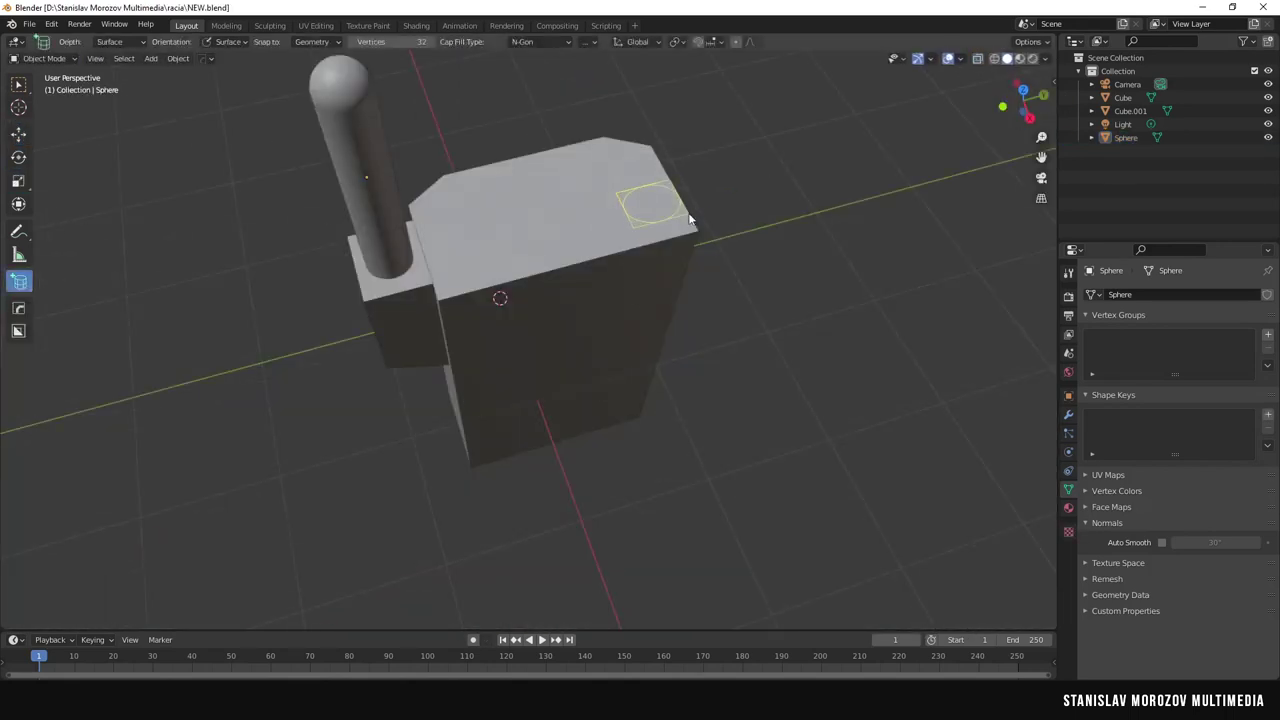
Add a cylinder on top, duplicate and shrink it, then apply Rotation & Scale.
{"action": "left_click", "coordinate": [718, 222]}
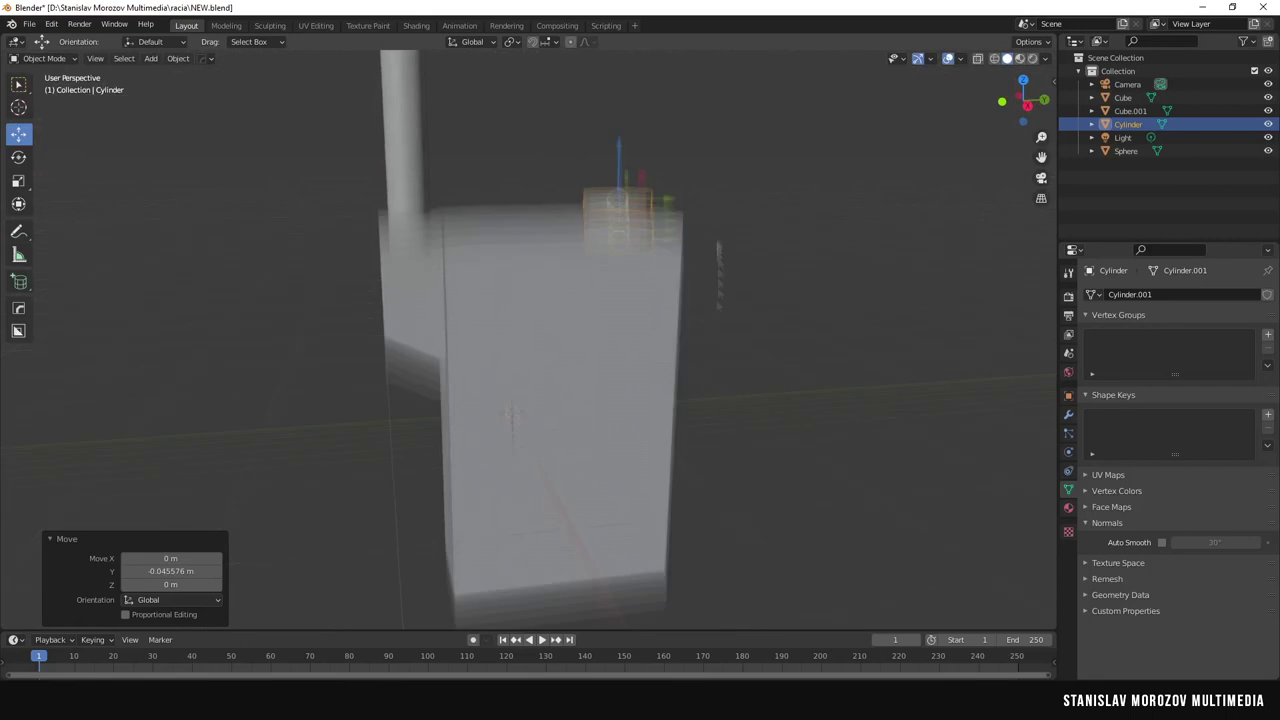
{"action": "key", "text": "shift+d"}
{"action": "left_click", "coordinate": [18, 181]}
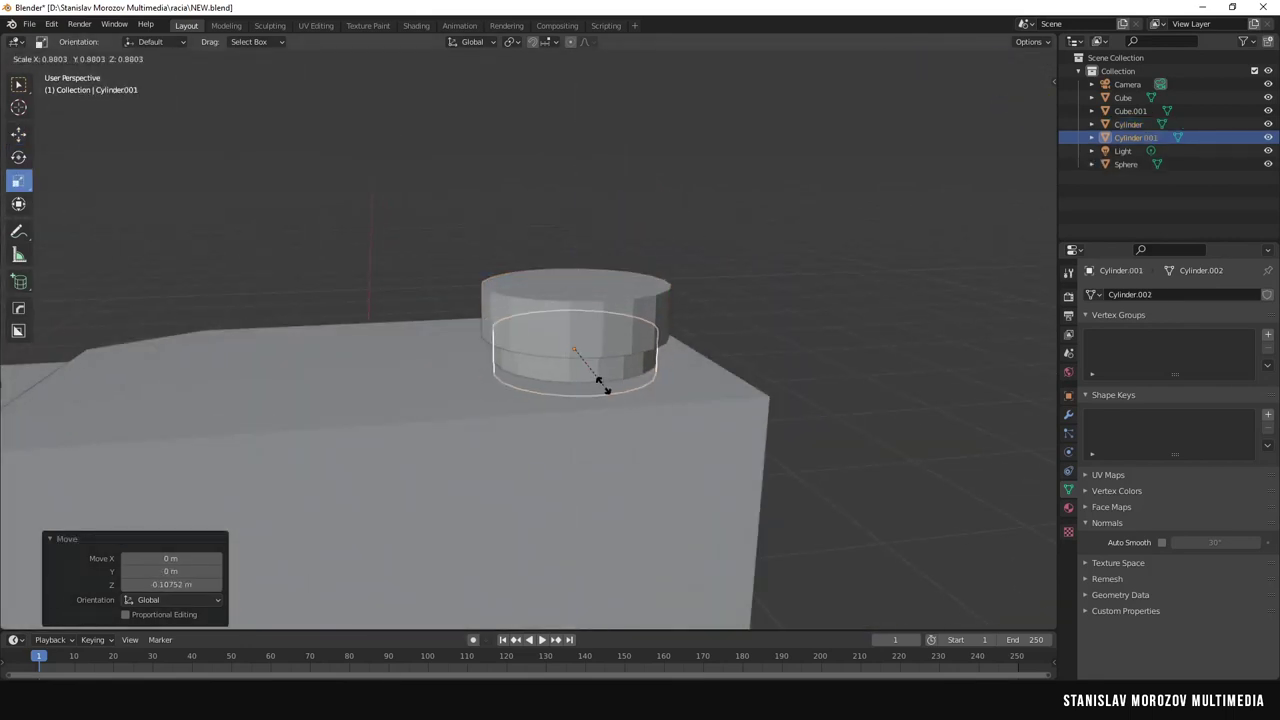
{"action": "left_click", "coordinate": [178, 58]}
{"action": "left_click", "coordinate": [355, 180]}
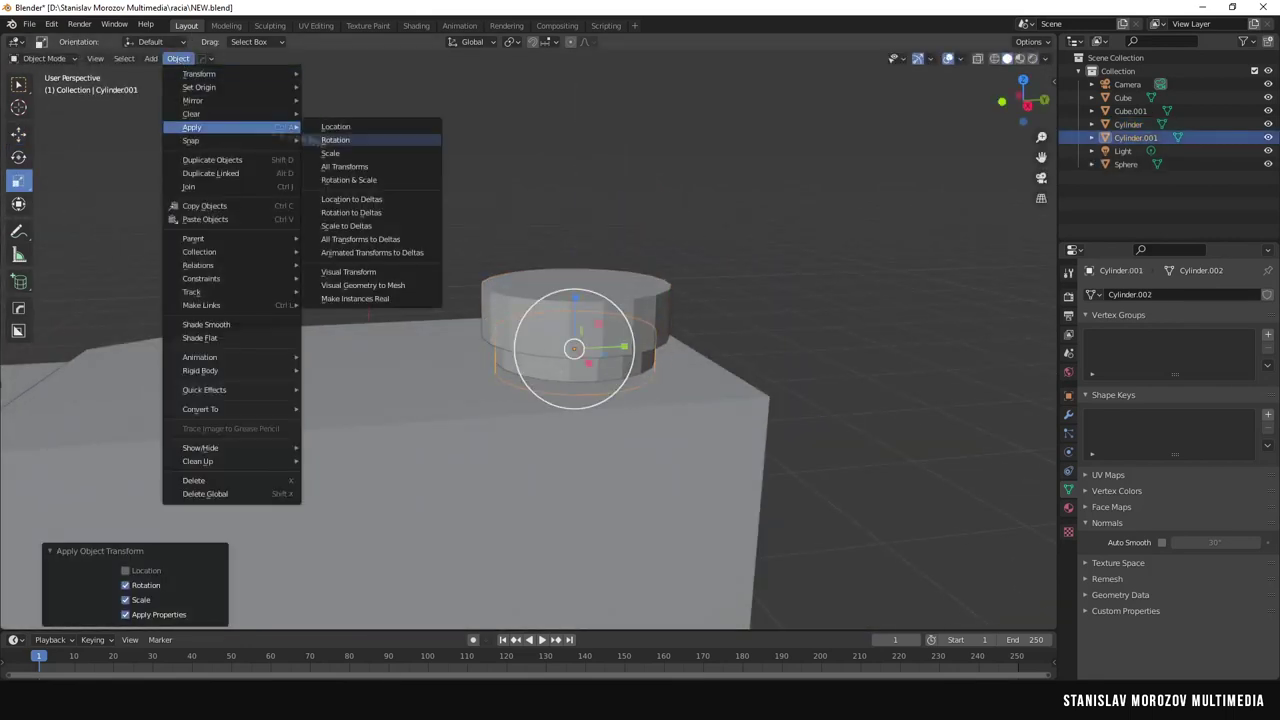
Extrude the original cylinder's alternate side faces along normals 0.0371 m into ribs.
{"action": "left_click", "coordinate": [575, 300]}
{"action": "mouse_move", "coordinate": [575, 300]}
{"action": "middle_mouse_down"}
{"action": "mouse_move", "coordinate": [653, 272]}
{"action": "mouse_move", "coordinate": [647, 299]}
{"action": "middle_mouse_up"}
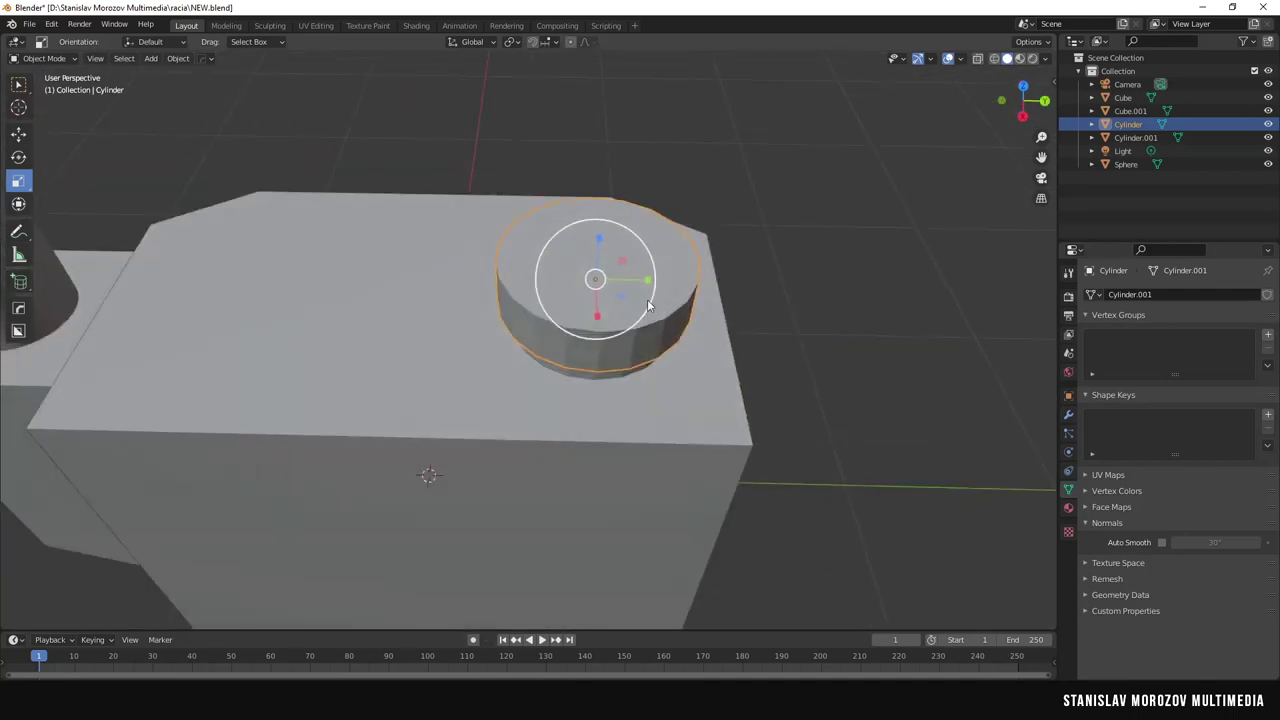
{"action": "key", "text": "Tab"}
{"action": "left_click", "coordinate": [621, 338]}
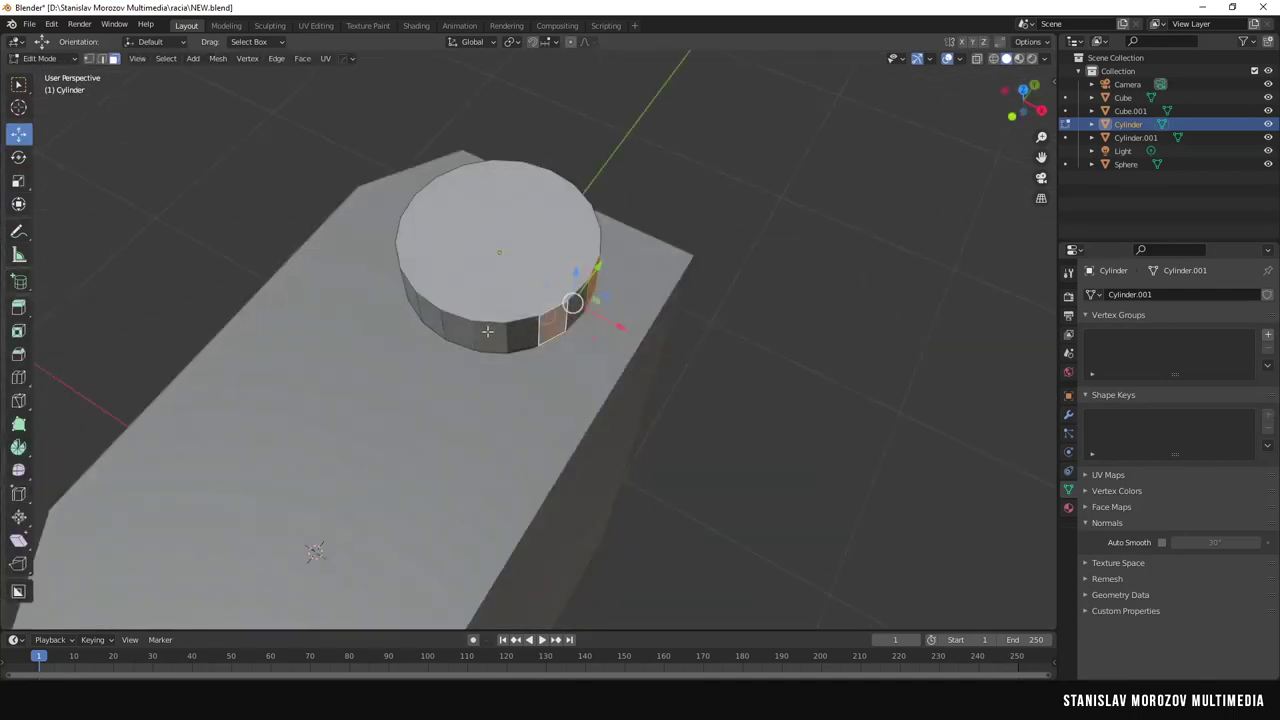
{"action": "mouse_move", "coordinate": [621, 338]}
{"action": "middle_mouse_down"}
{"action": "mouse_move", "coordinate": [640, 385]}
{"action": "mouse_move", "coordinate": [203, 217]}
{"action": "middle_mouse_up"}
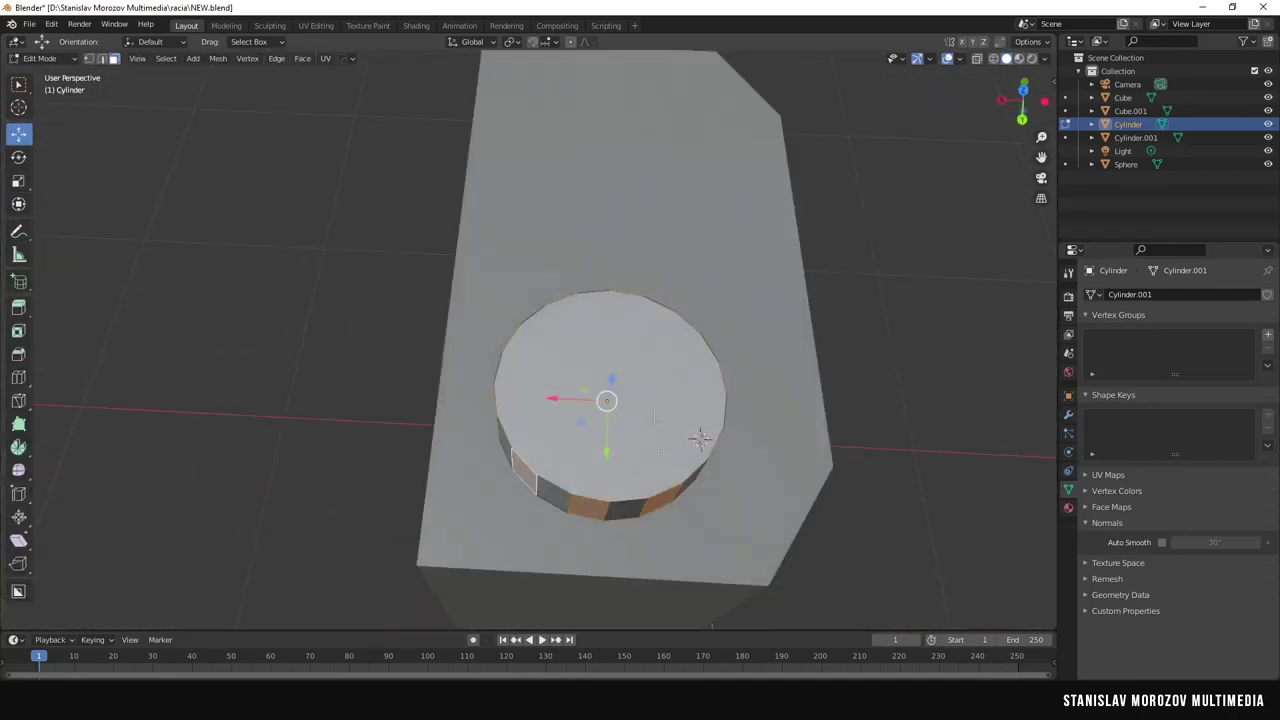
{"action": "left_click_drag", "start_coordinate": [22, 313], "coordinate": [70, 355]}
{"action": "left_click_drag", "start_coordinate": [463, 380], "coordinate": [463, 377]}
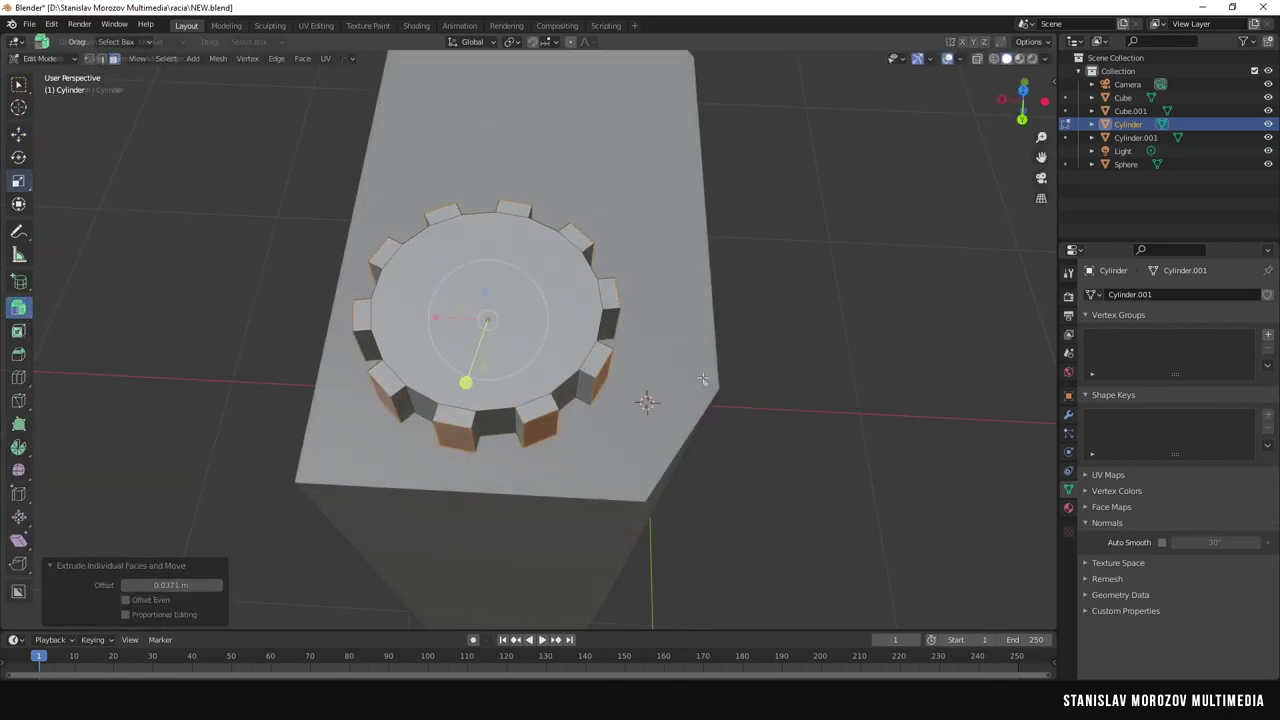
{"action": "key", "text": "Tab"}
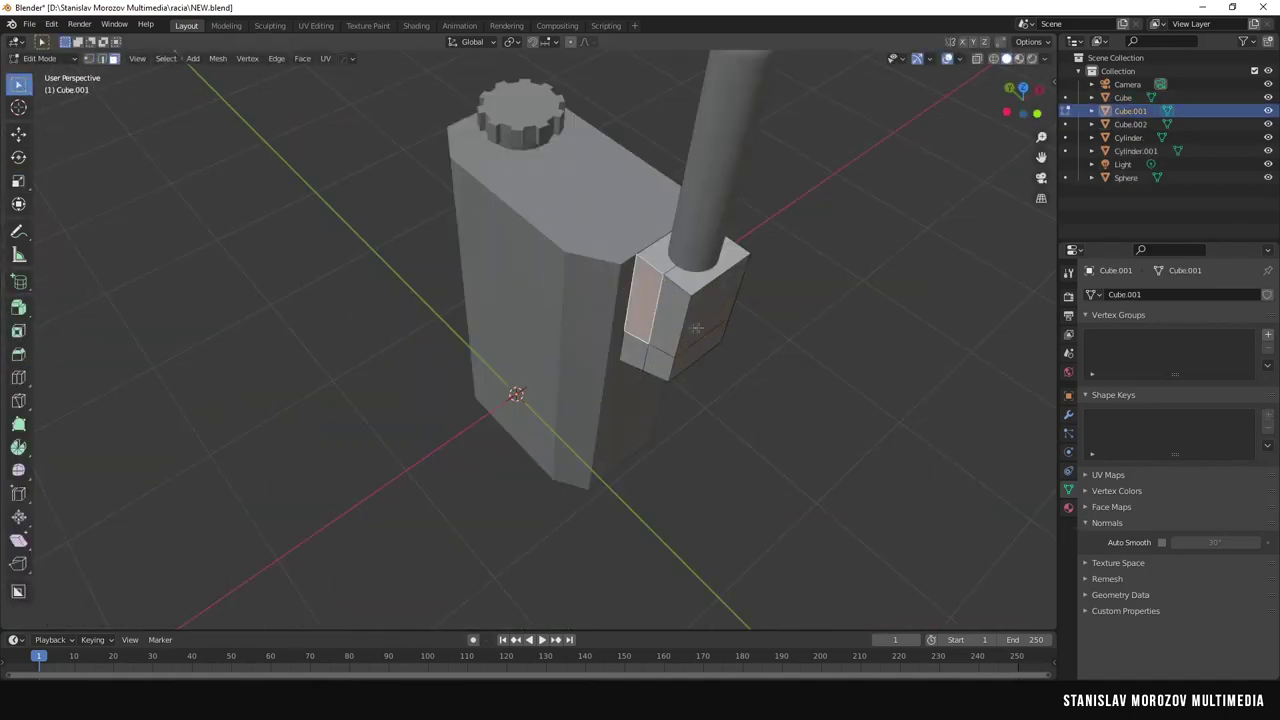
Reposition the side block's face and add a small shrunken cube, viewed from above.
{"action": "key", "text": "g"}
{"action": "left_click", "coordinate": [599, 366]}
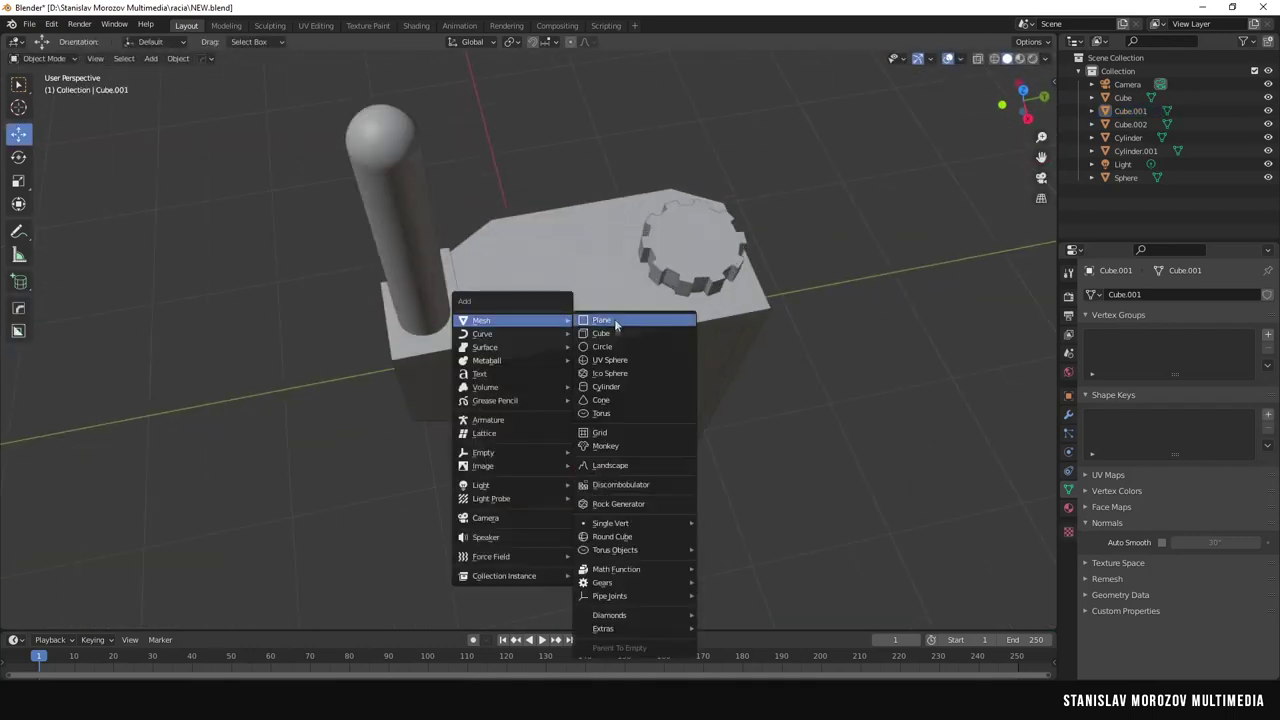
{"action": "key", "text": "Return"}
{"action": "key", "text": "KP_7"}
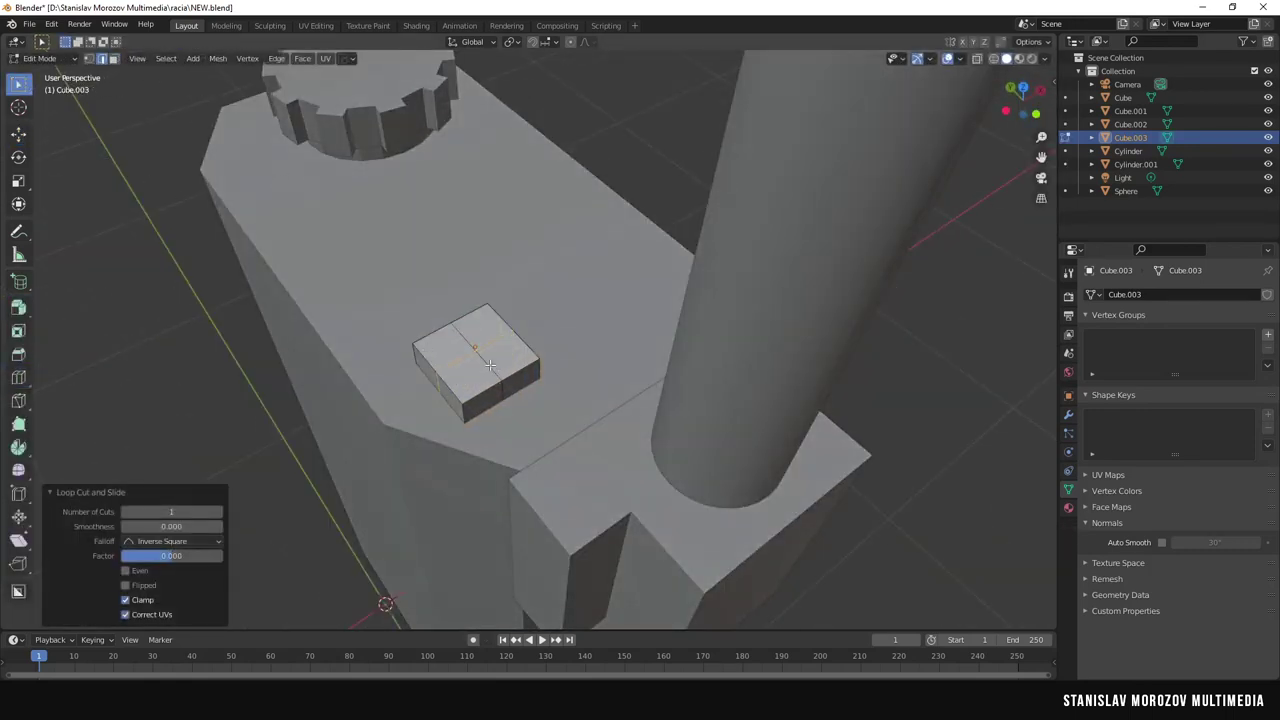
Loop-cut and reshape the small cube into an octagon, keeping Z scale 1, and lower it.
{"action": "left_click", "coordinate": [490, 365]}
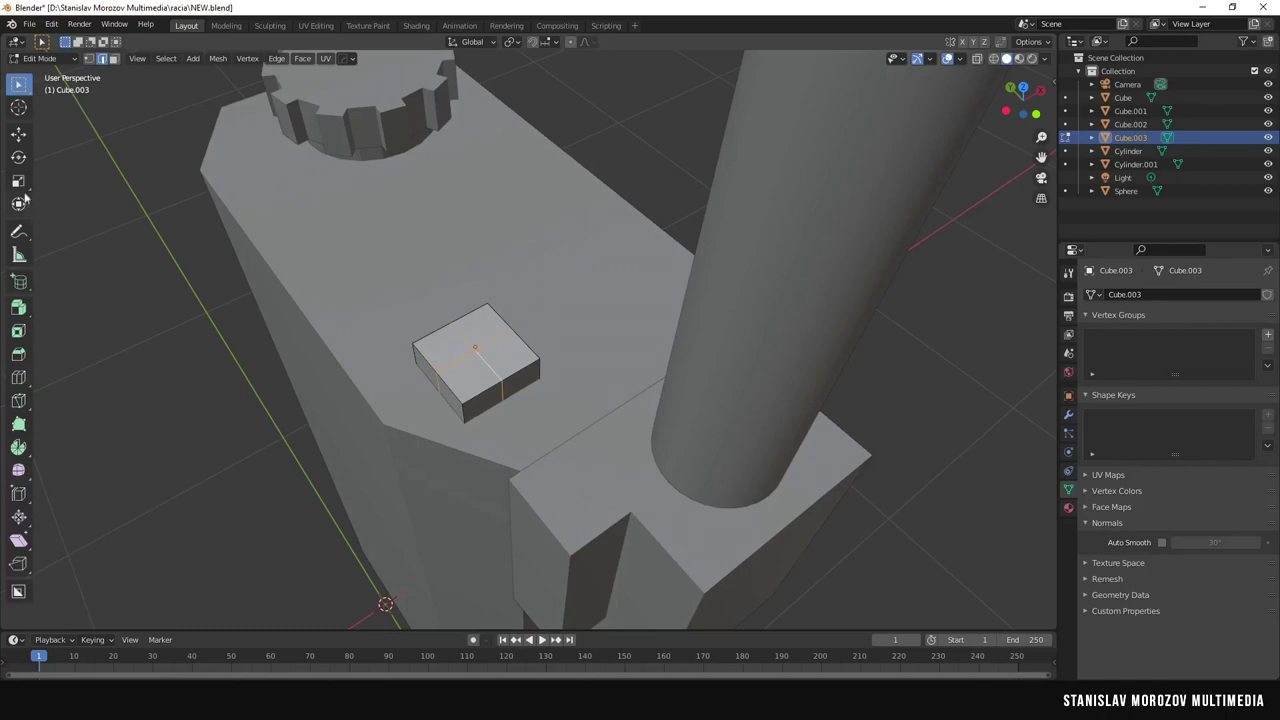
{"action": "left_click_drag", "start_coordinate": [447, 330], "coordinate": [446, 316]}
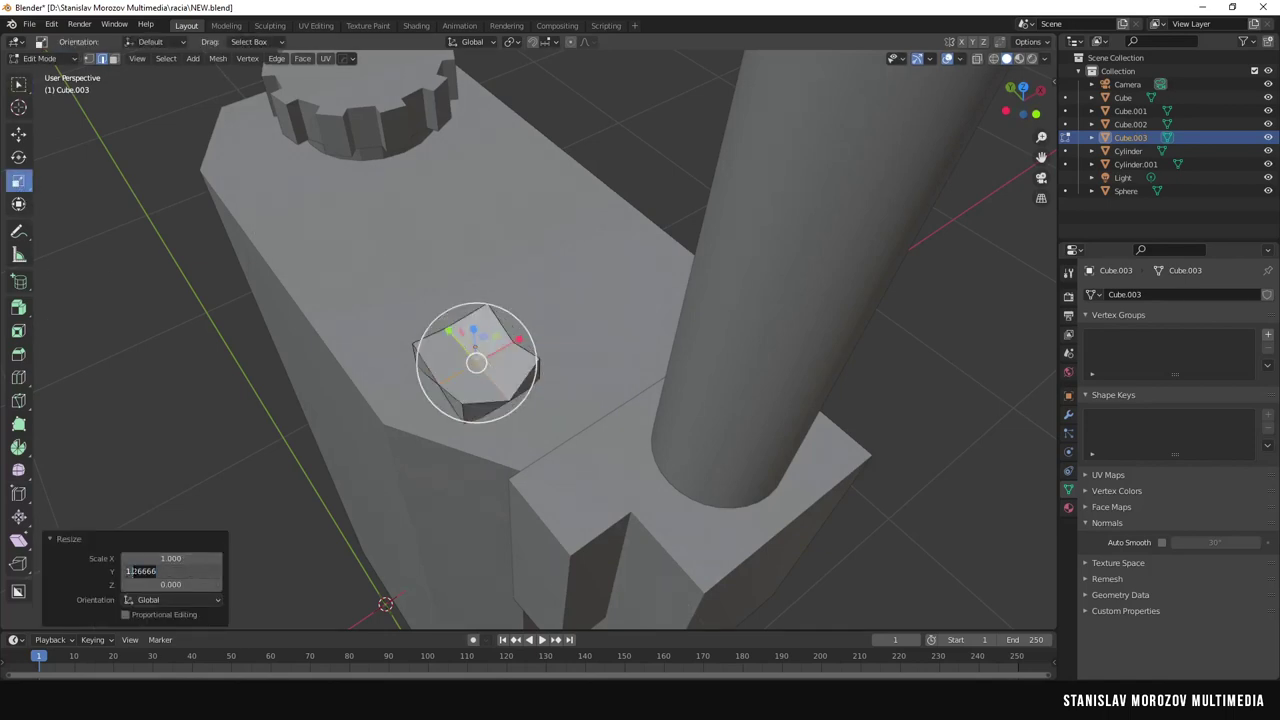
{"action": "key", "text": "ctrl+z"}
{"action": "left_click", "coordinate": [185, 558]}
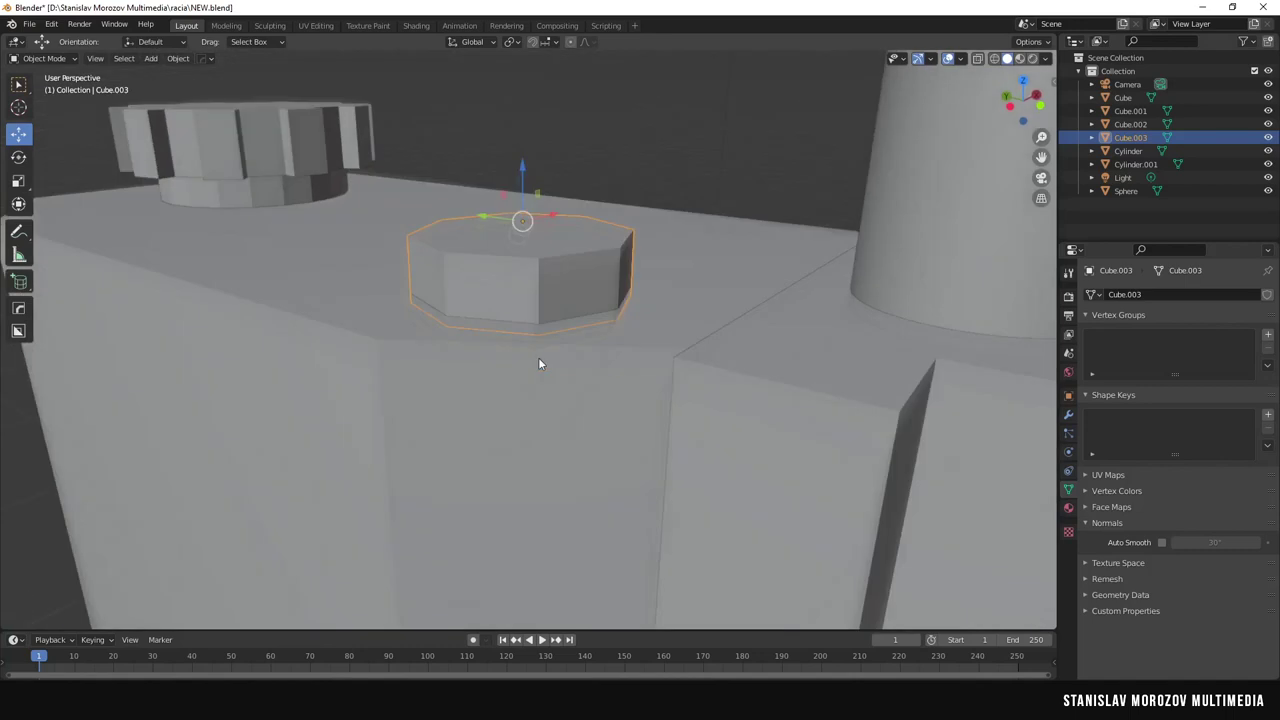
{"action": "left_click_drag", "start_coordinate": [522, 190], "coordinate": [522, 198]}
{"action": "left_click", "coordinate": [30, 24]}
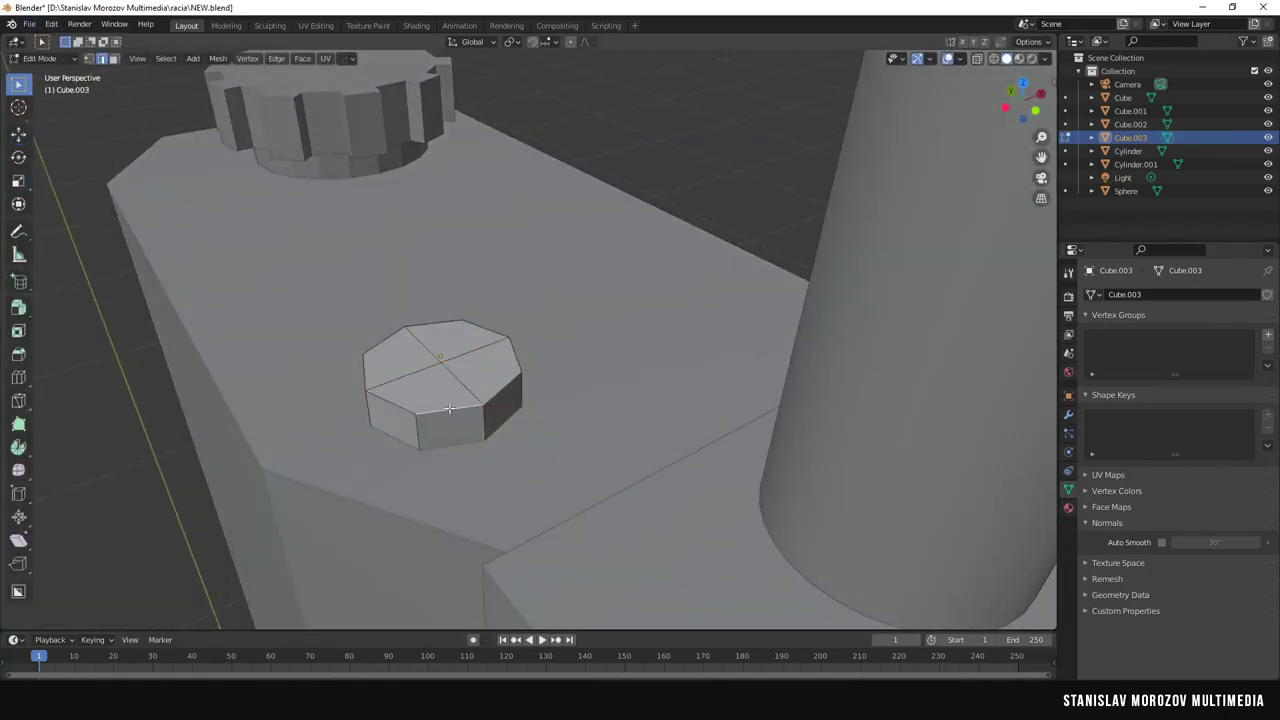
Offset the octagon's top edges and raise the top face 0.04013 m into a stepped cap.
{"action": "left_click", "coordinate": [277, 58]}
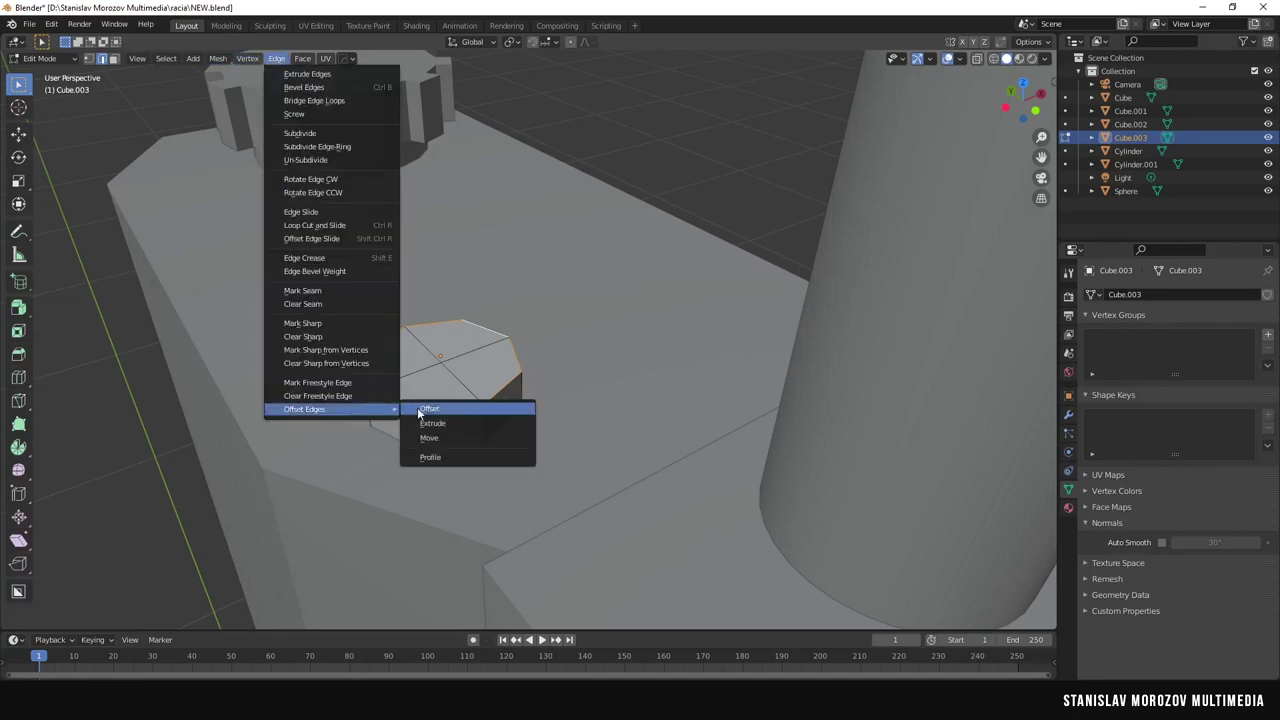
{"action": "left_click", "coordinate": [440, 420]}
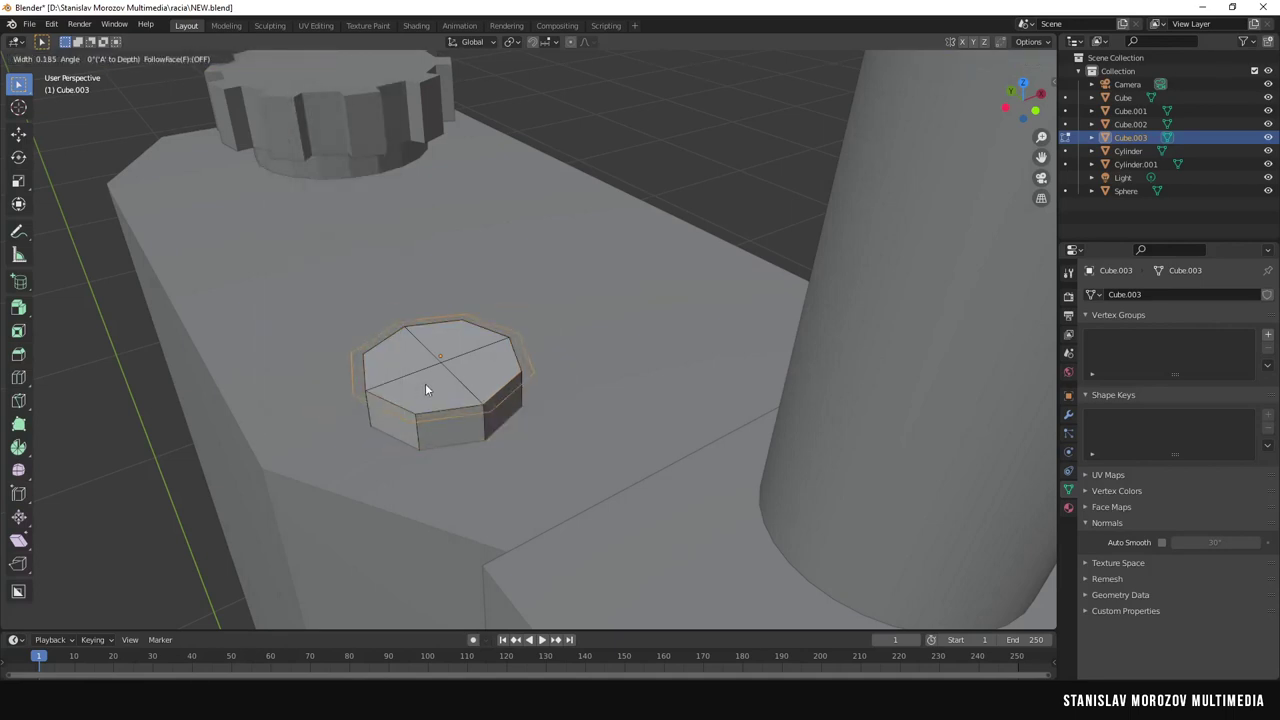
{"action": "left_click", "coordinate": [425, 383]}
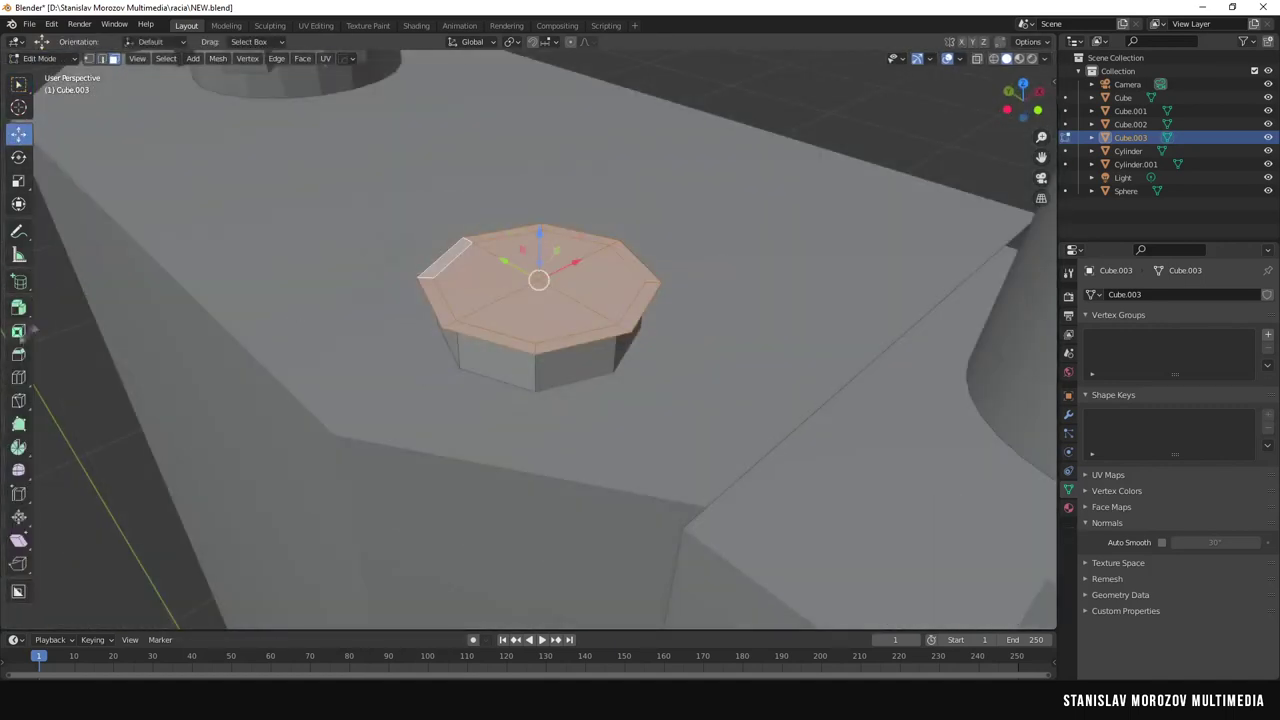
{"action": "left_click_drag", "start_coordinate": [539, 215], "coordinate": [537, 200]}
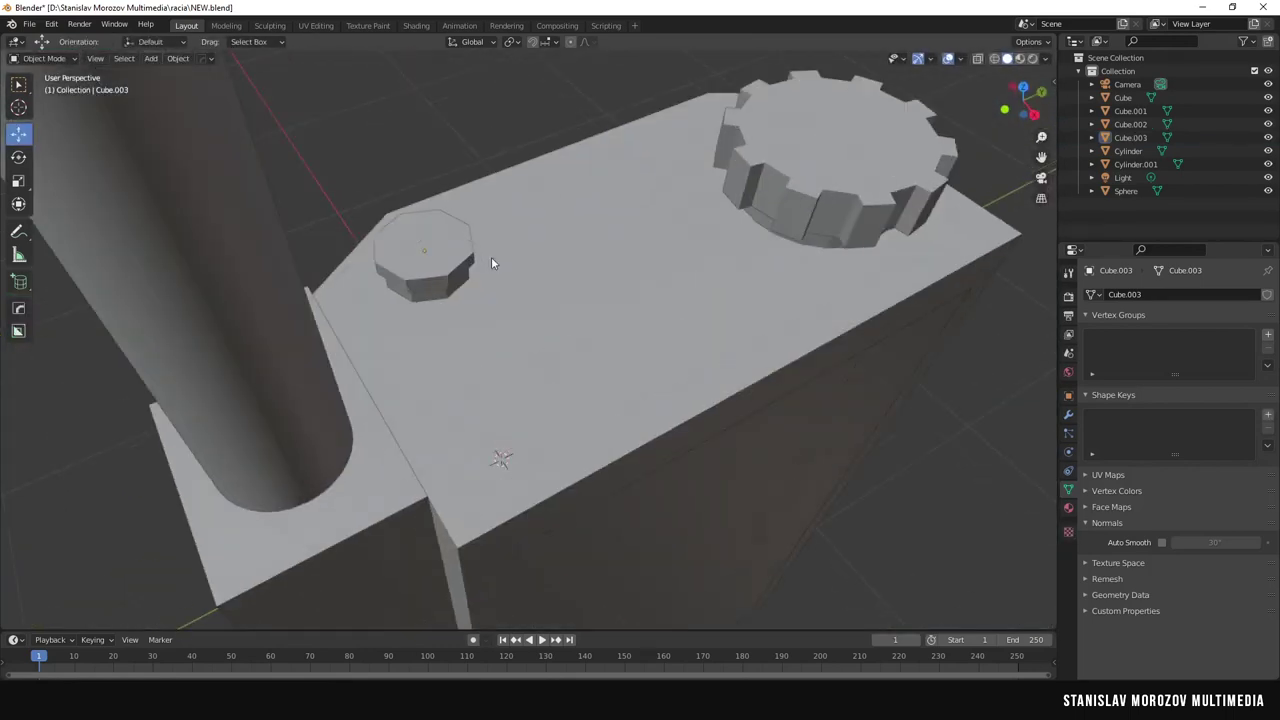
Add a narrow cylinder at the nut with Auto Smooth enabled.
{"action": "key", "text": "shift+a"}
{"action": "left_click", "coordinate": [495, 330]}
{"action": "left_click_drag", "start_coordinate": [170, 472], "coordinate": [61, 484]}
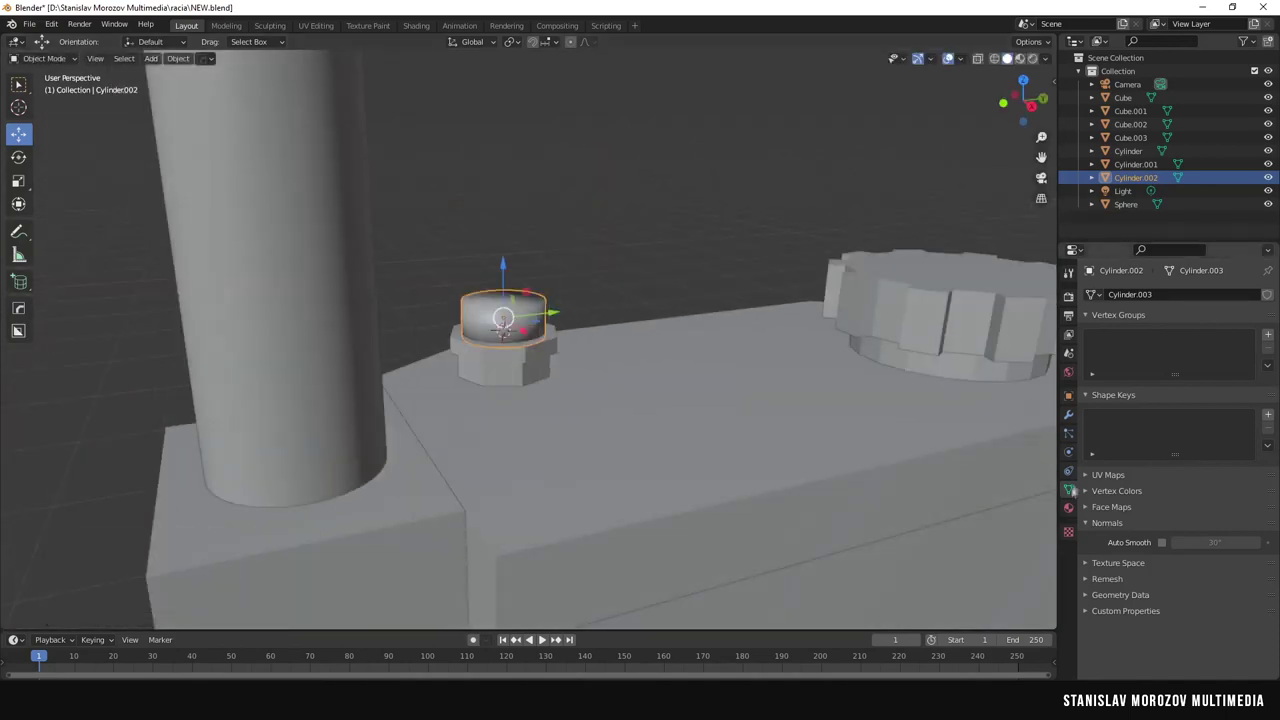
{"action": "left_click", "coordinate": [1161, 542]}
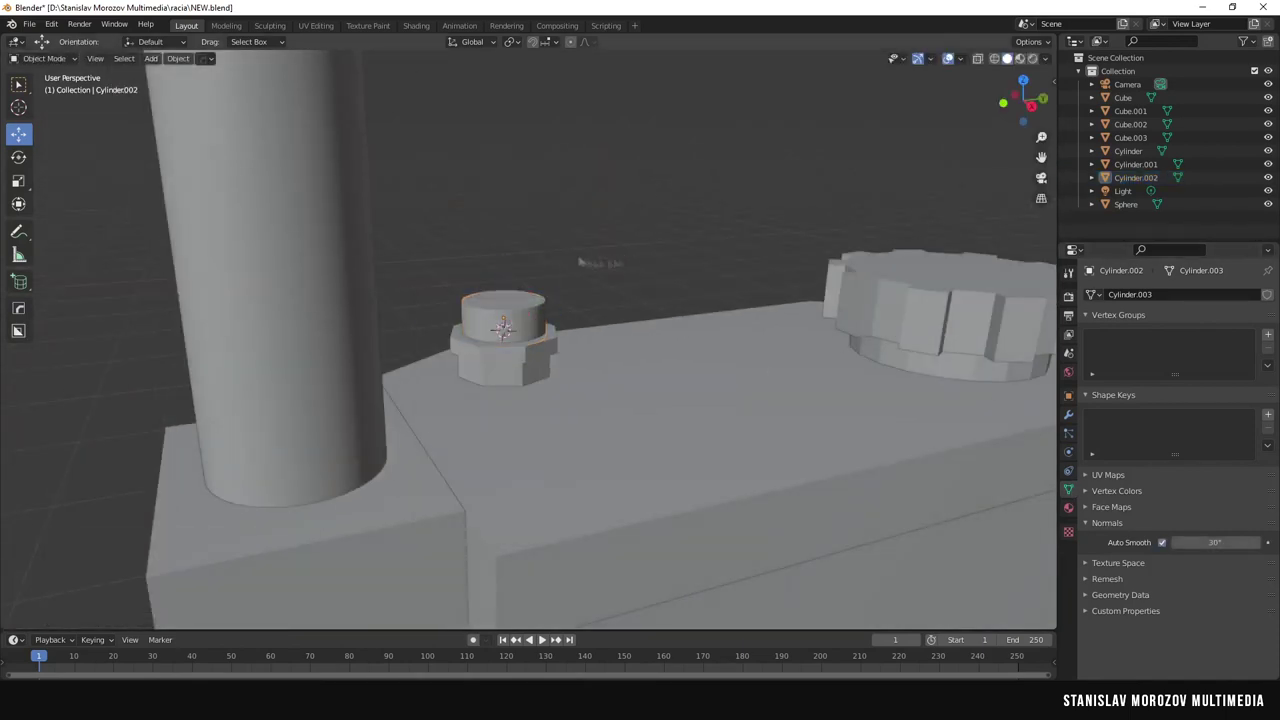
{"action": "middle_click_drag", "start_coordinate": [580, 262], "coordinate": [518, 293]}
{"action": "scroll", "coordinate": [518, 293], "scroll_direction": "up", "scroll_amount": 3}
Duplicate the small cylinder and raise the copy along Z.
{"action": "key", "text": "shift+d"}
{"action": "key", "text": "Escape"}
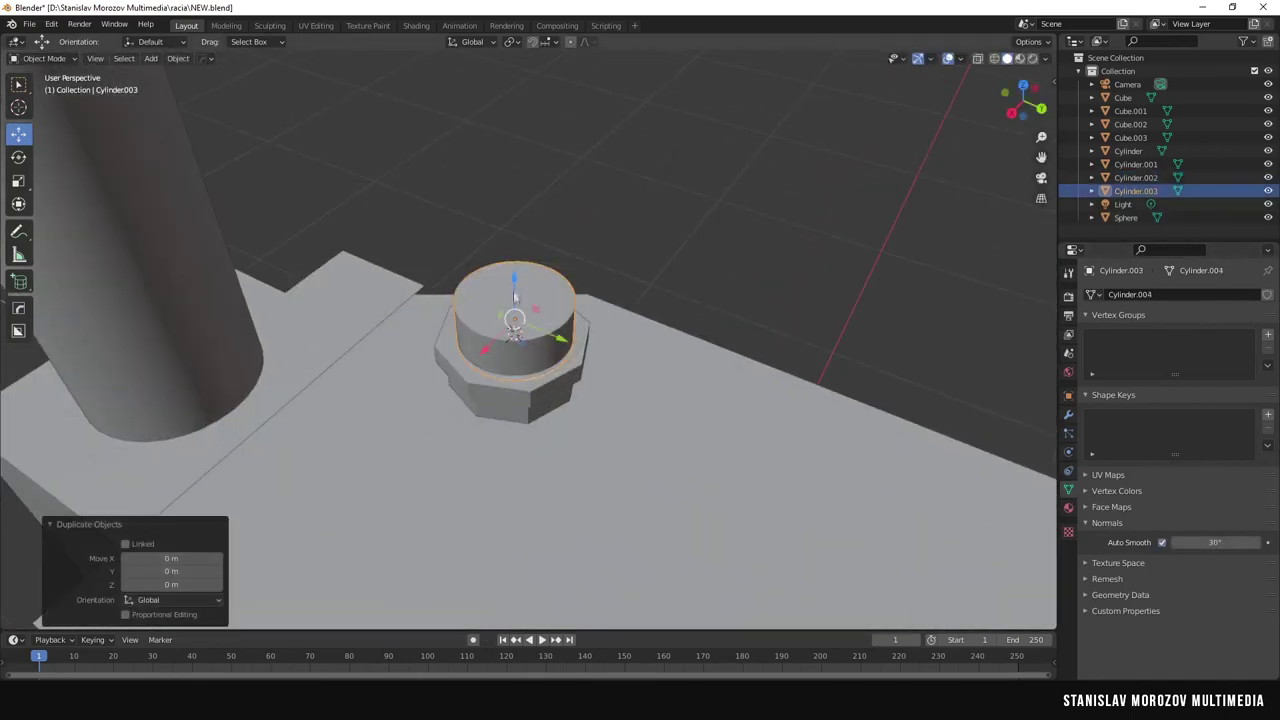
{"action": "key", "text": "g"}
{"action": "key", "text": "z"}
{"action": "left_click", "coordinate": [482, 240]}
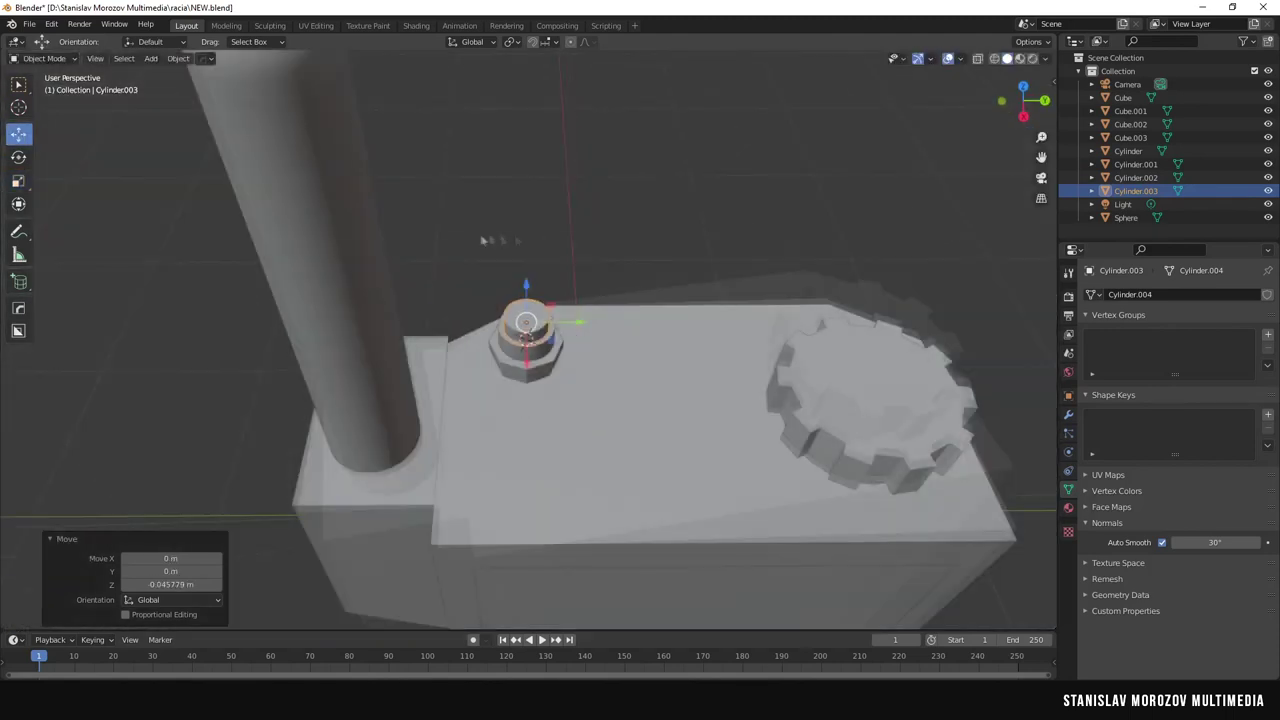
{"action": "middle_click_drag", "start_coordinate": [482, 240], "coordinate": [648, 206]}
{"action": "middle_click_drag", "start_coordinate": [568, 225], "coordinate": [575, 320]}
Duplicate the cylinder again along Y, then lower and resize it beside the antenna.
{"action": "key", "text": "shift+d"}
{"action": "key", "text": "y"}
{"action": "left_click", "coordinate": [631, 366]}
{"action": "mouse_move", "coordinate": [631, 366]}
{"action": "middle_mouse_down"}
{"action": "mouse_move", "coordinate": [615, 322]}
{"action": "mouse_move", "coordinate": [630, 371]}
{"action": "mouse_move", "coordinate": [672, 366]}
{"action": "mouse_move", "coordinate": [663, 398]}
{"action": "middle_mouse_up"}
{"action": "key", "text": "g"}
{"action": "key", "text": "z"}
{"action": "left_click", "coordinate": [650, 290]}
{"action": "key", "text": "g"}
{"action": "key", "text": "y"}
{"action": "left_click", "coordinate": [660, 383]}
Inset the connector's top face and extrude it up 0.016879 m into a neck.
{"action": "key", "text": "Tab"}
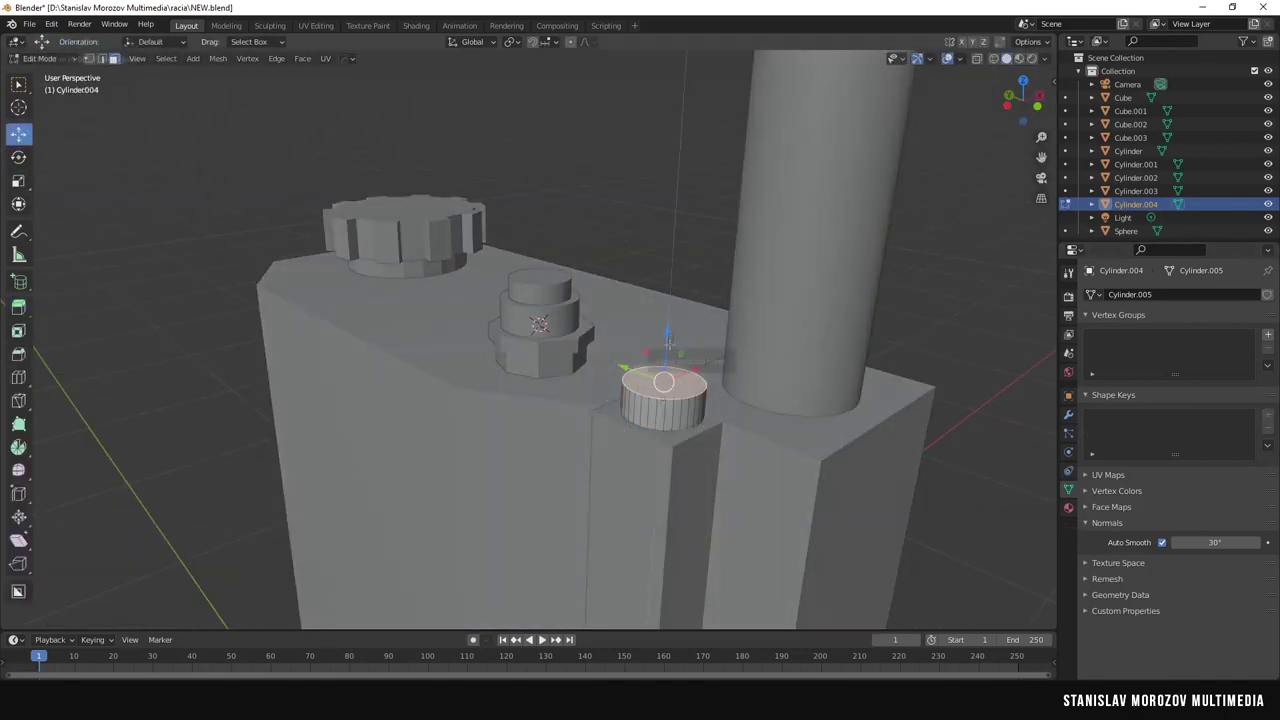
{"action": "key", "text": "3"}
{"action": "key", "text": "KP_Decimal"}
{"action": "key", "text": "i"}
{"action": "left_click", "coordinate": [650, 280]}
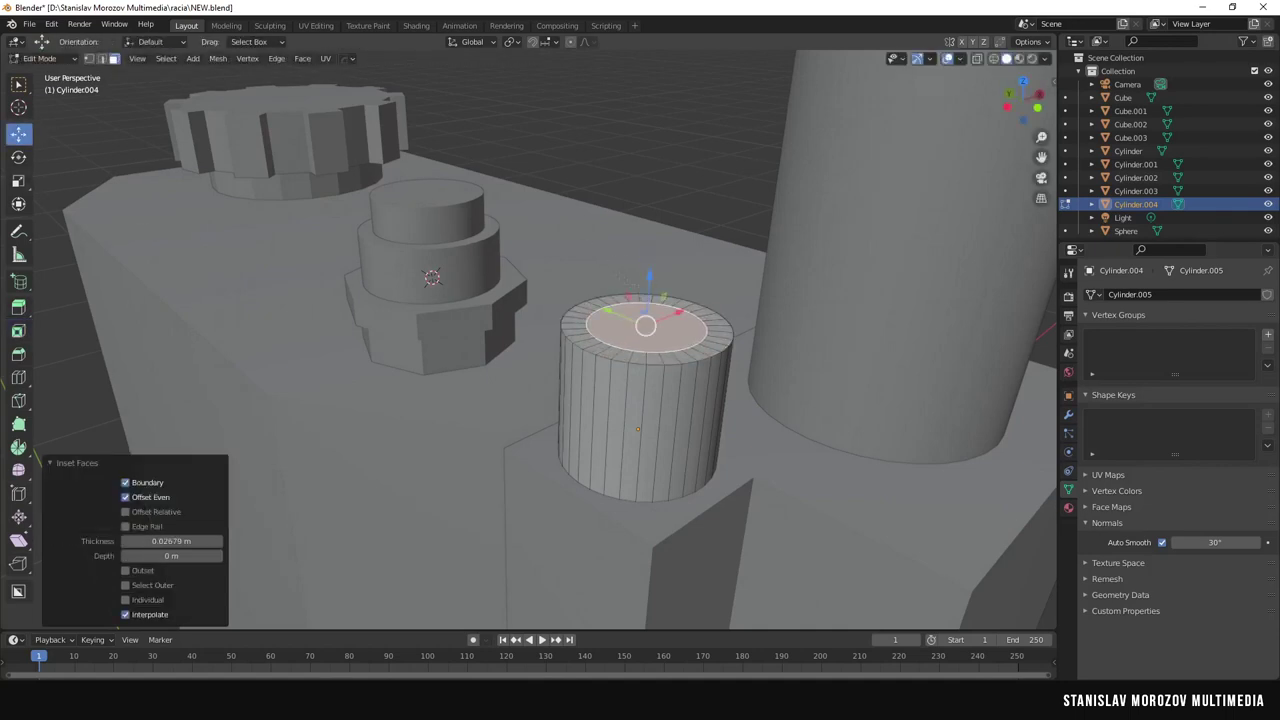
{"action": "left_click_drag", "start_coordinate": [652, 274], "coordinate": [655, 262]}
{"action": "key", "text": "e"}
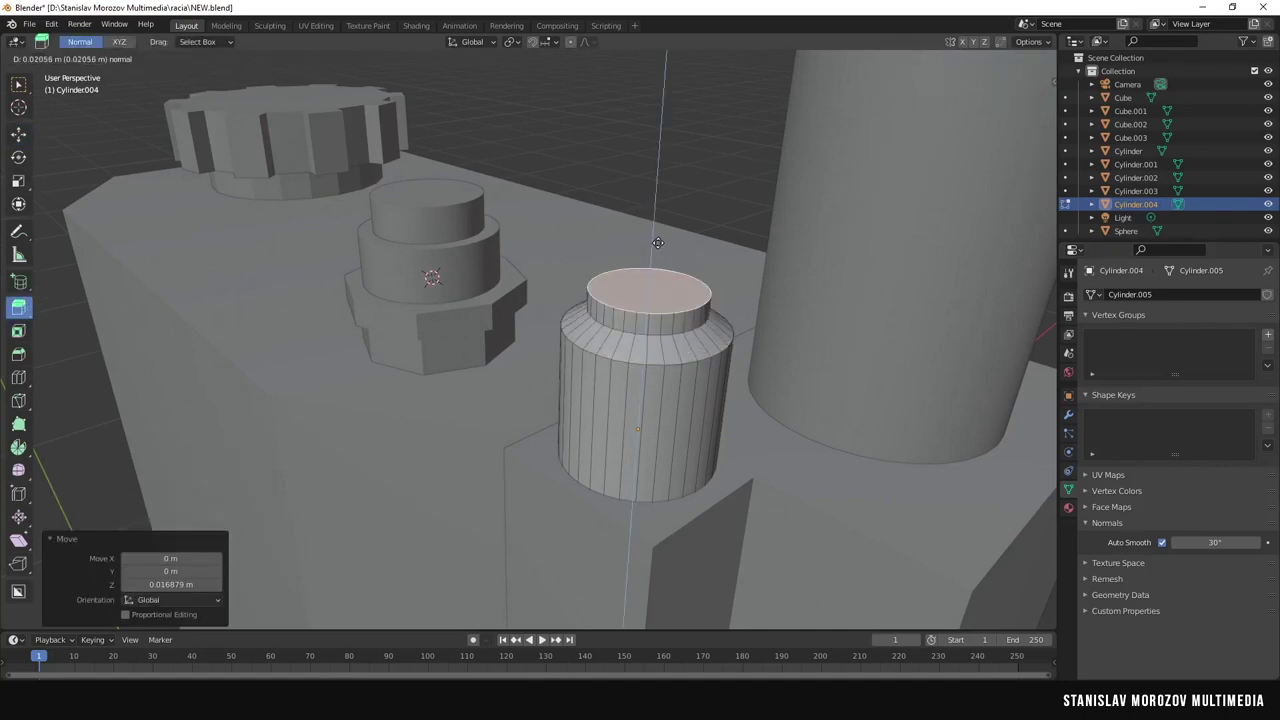
{"action": "left_click", "coordinate": [658, 242]}
{"action": "key", "text": "Tab"}
{"action": "mouse_move", "coordinate": [658, 242]}
{"action": "middle_mouse_down"}
{"action": "mouse_move", "coordinate": [582, 245]}
{"action": "mouse_move", "coordinate": [678, 235]}
{"action": "mouse_move", "coordinate": [648, 299]}
{"action": "middle_mouse_up"}
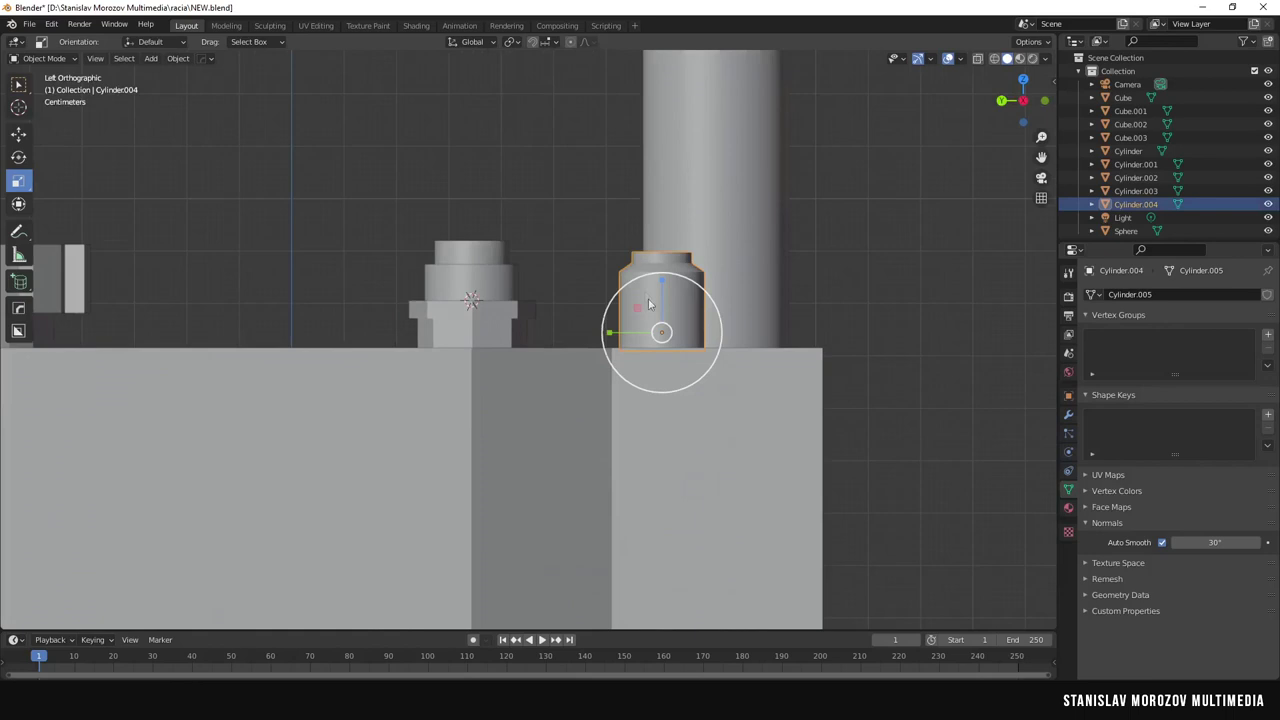
Select the connector cylinder's lower faces in Edit Mode with X-ray on.
{"action": "key", "text": "Tab"}
{"action": "left_click", "coordinate": [664, 281]}
{"action": "key", "text": "alt+z"}
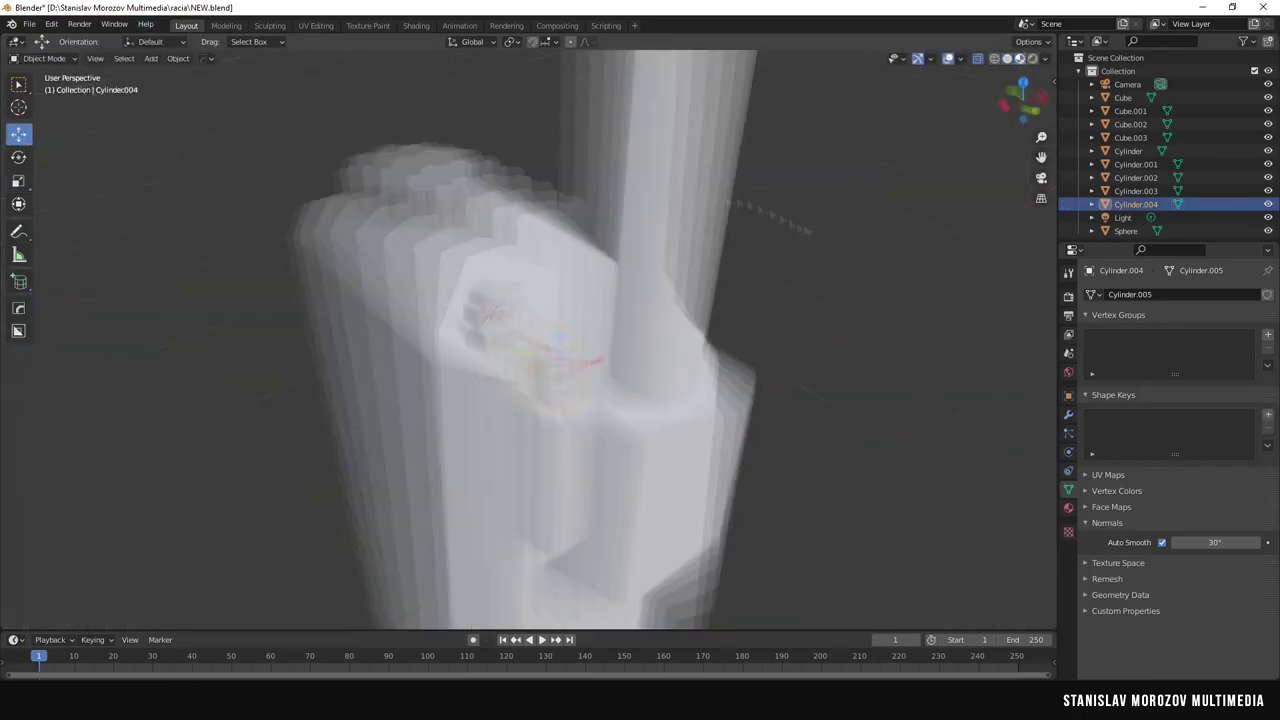
In top view with X-ray on, add a plane with its corner on a connector.
{"action": "key", "text": "grave"}
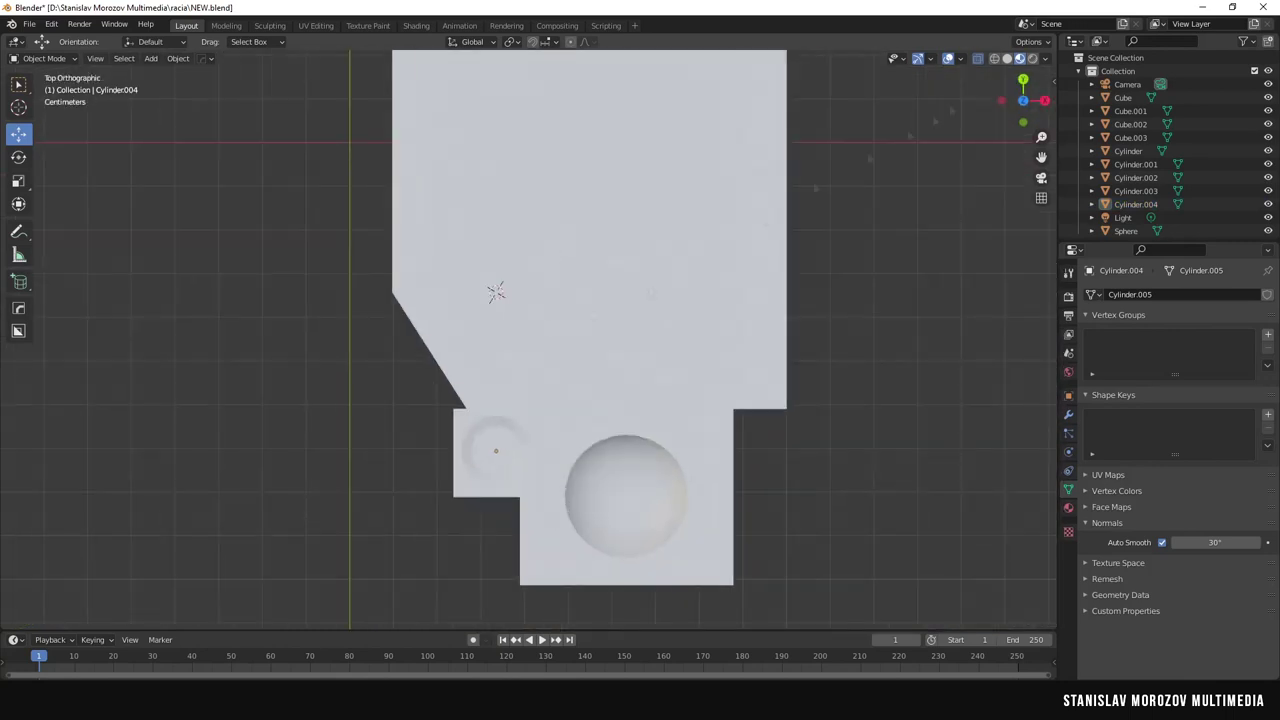
{"action": "key", "text": "alt+z"}
{"action": "key", "text": "shift+a"}
{"action": "left_click", "coordinate": [588, 314]}
{"action": "scroll", "coordinate": [541, 278], "scroll_direction": "down", "scroll_amount": 3}
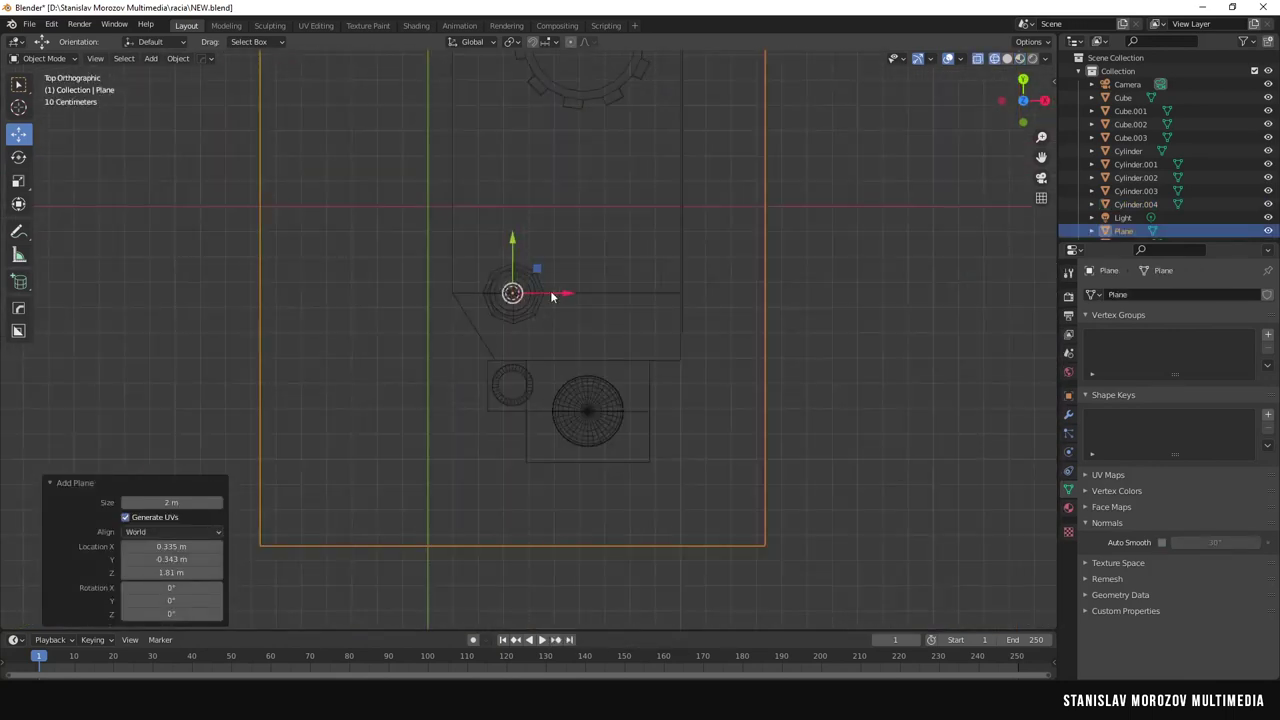
{"action": "left_click_drag", "start_coordinate": [560, 292], "coordinate": [700, 250]}
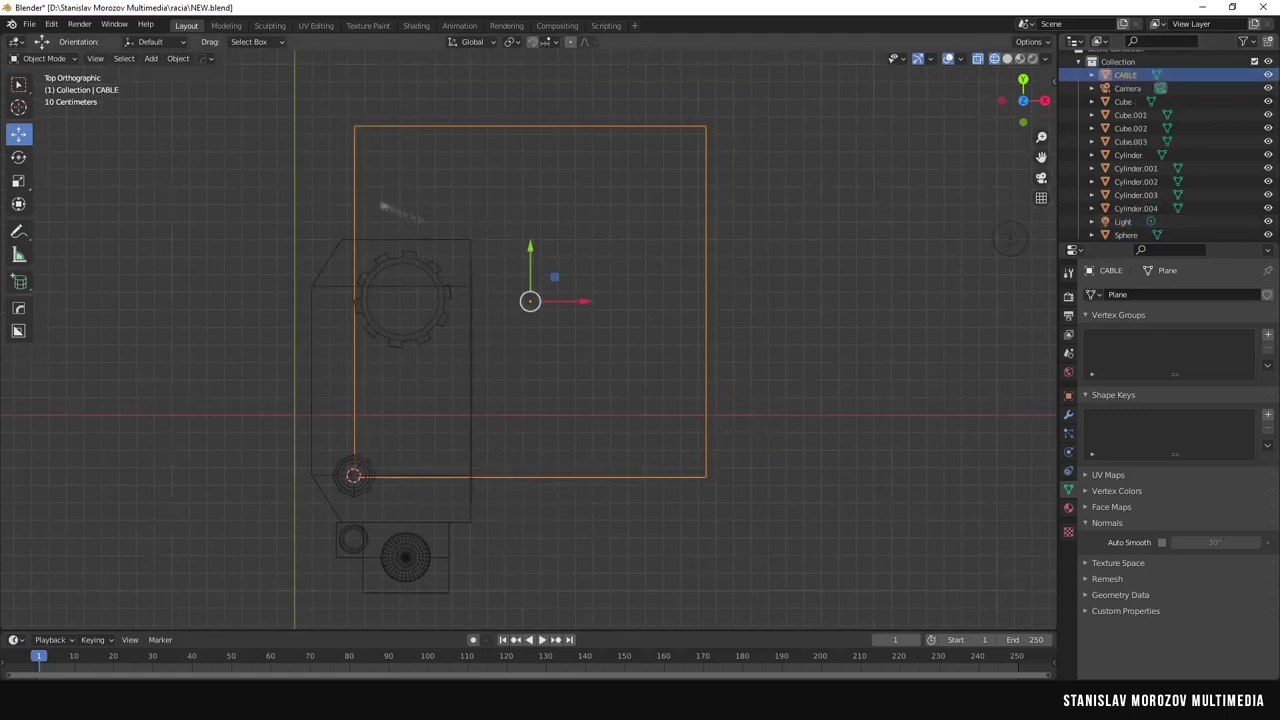
Reduce the plane to edges, extrude the outline upward, and set origin to geometry.
{"action": "key", "text": "Tab"}
{"action": "key", "text": "x"}
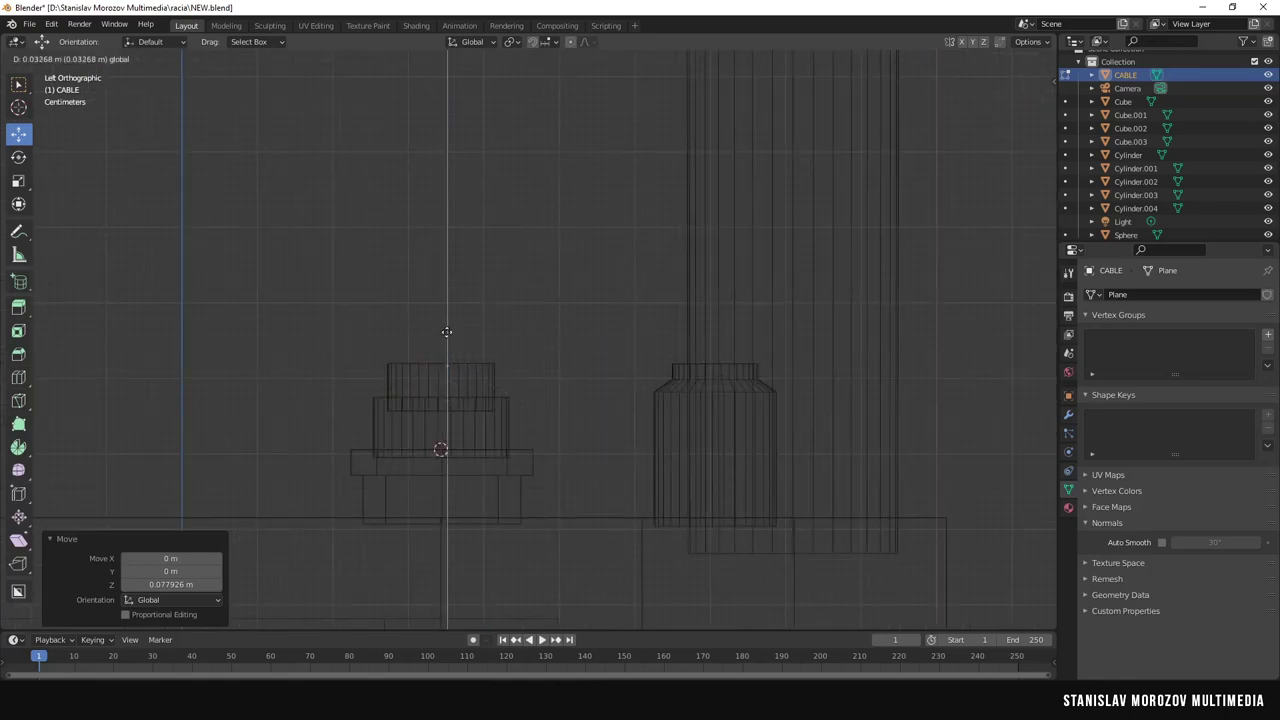
{"action": "left_click", "coordinate": [499, 197]}
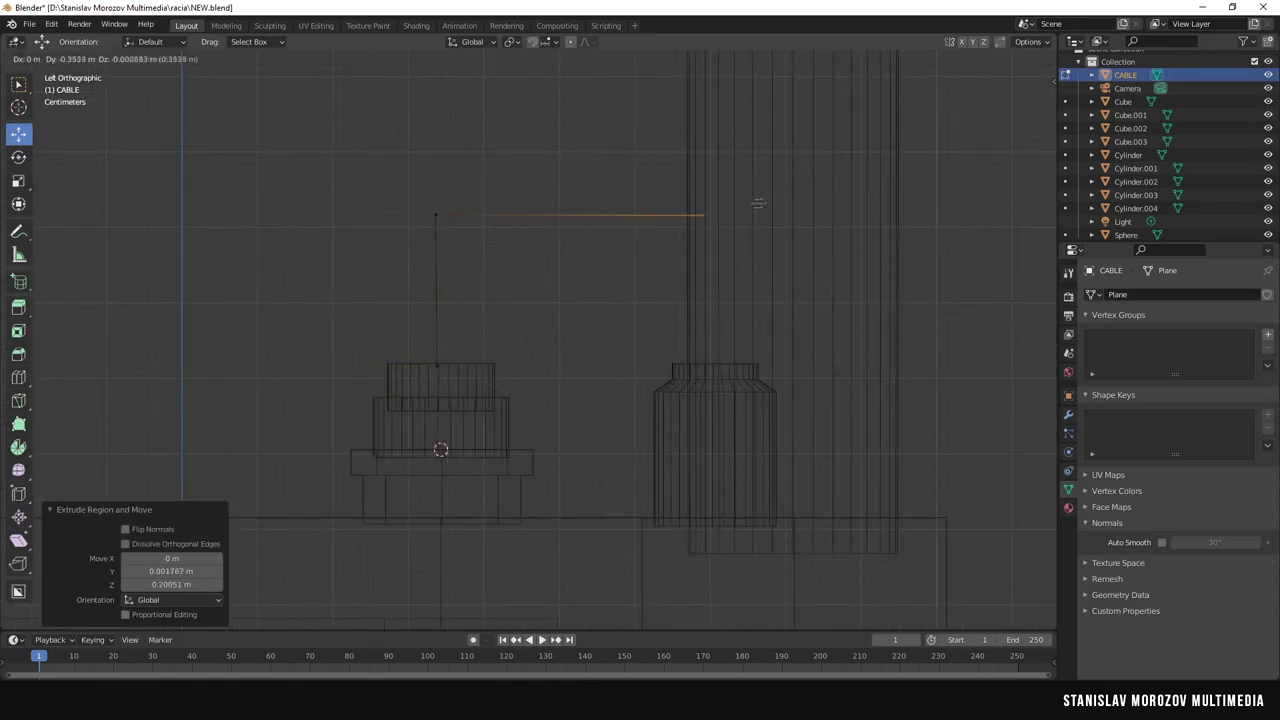
{"action": "key", "text": "Tab"}
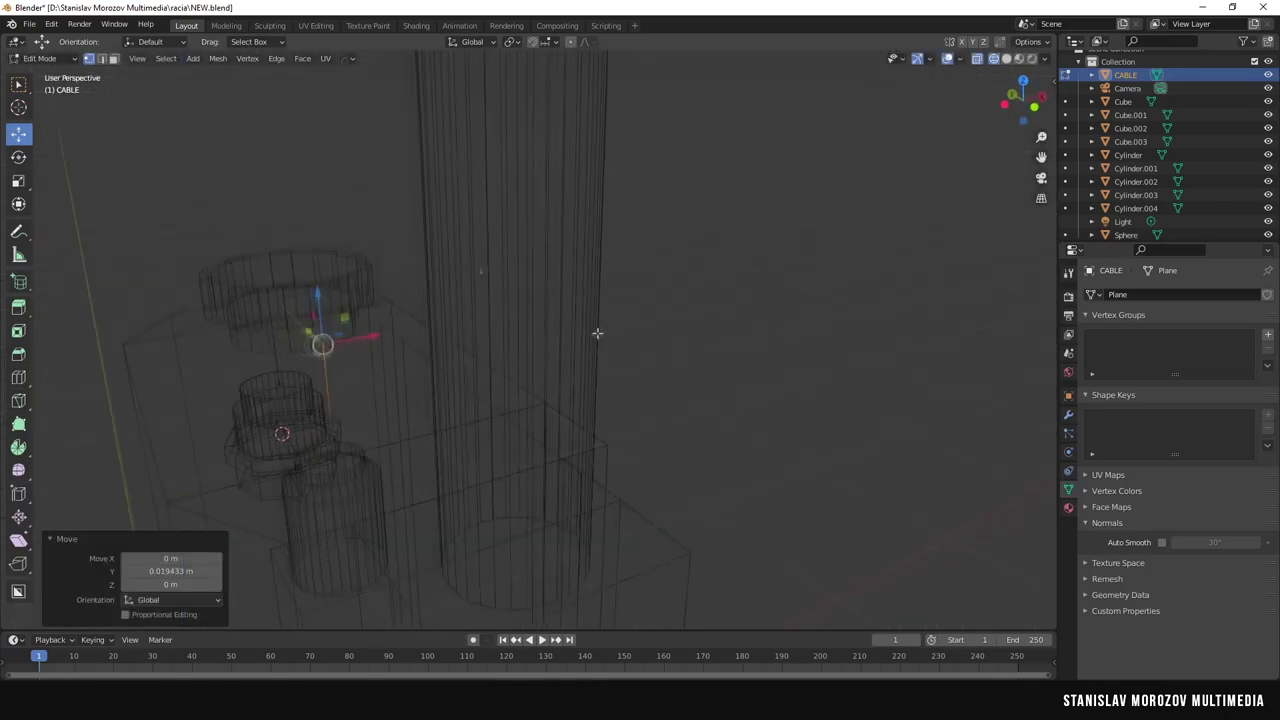
{"action": "left_click", "coordinate": [178, 58]}
{"action": "left_click", "coordinate": [352, 87]}
{"action": "scroll", "coordinate": [614, 300], "scroll_direction": "up", "scroll_amount": 3}
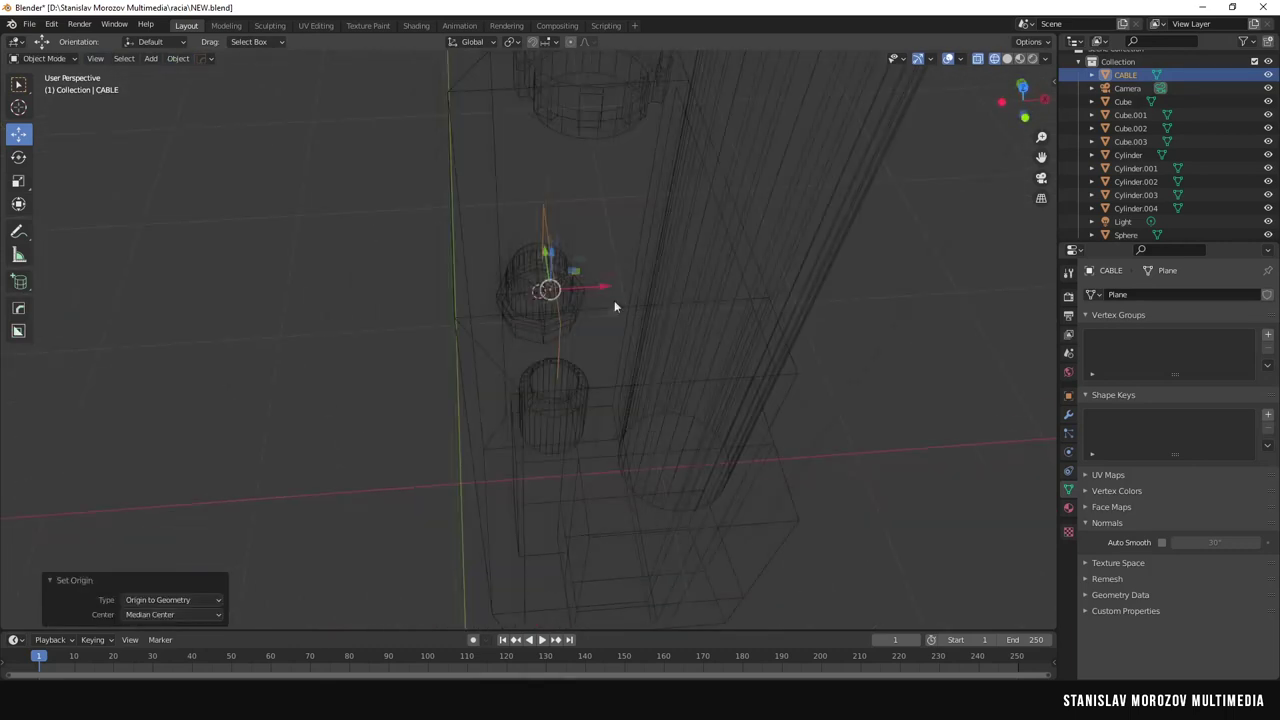
{"action": "mouse_move", "coordinate": [614, 300]}
{"action": "middle_mouse_down"}
{"action": "mouse_move", "coordinate": [719, 216]}
{"action": "mouse_move", "coordinate": [633, 199]}
{"action": "middle_mouse_up"}
Bevel the first top corner of the cable outline.
{"action": "key", "text": "Tab"}
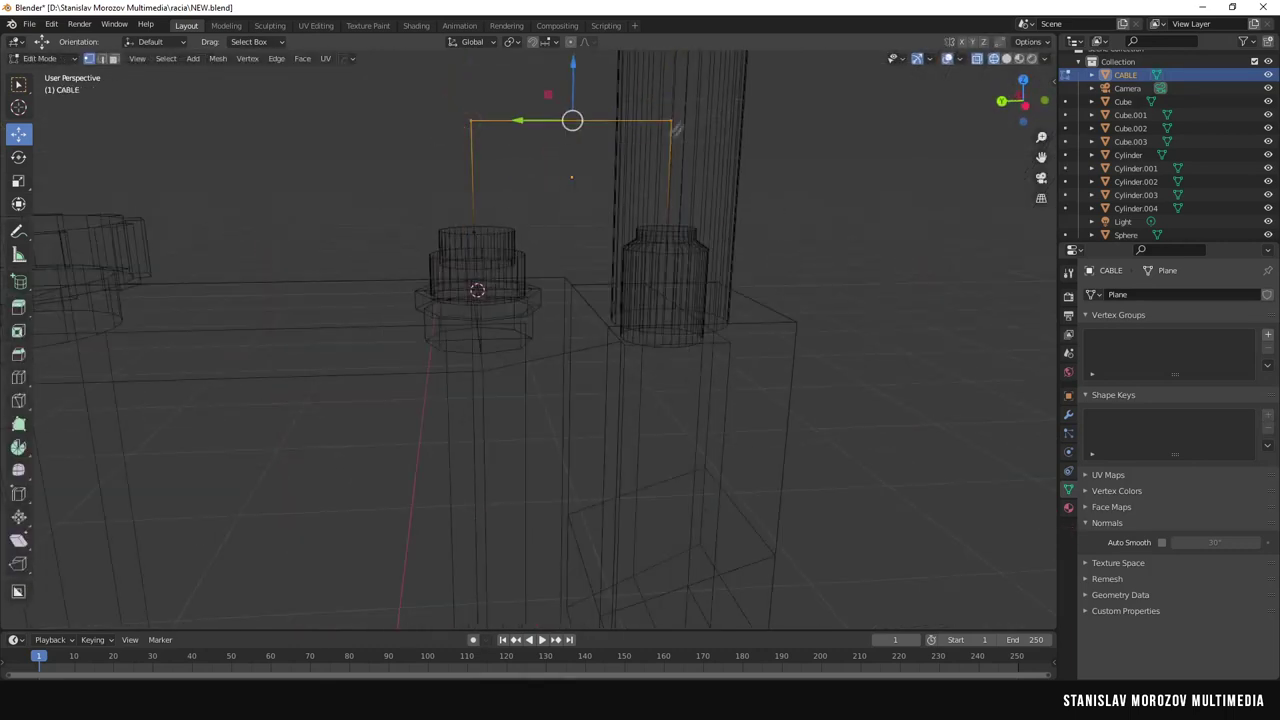
{"action": "middle_click_drag", "start_coordinate": [596, 119], "coordinate": [462, 224]}
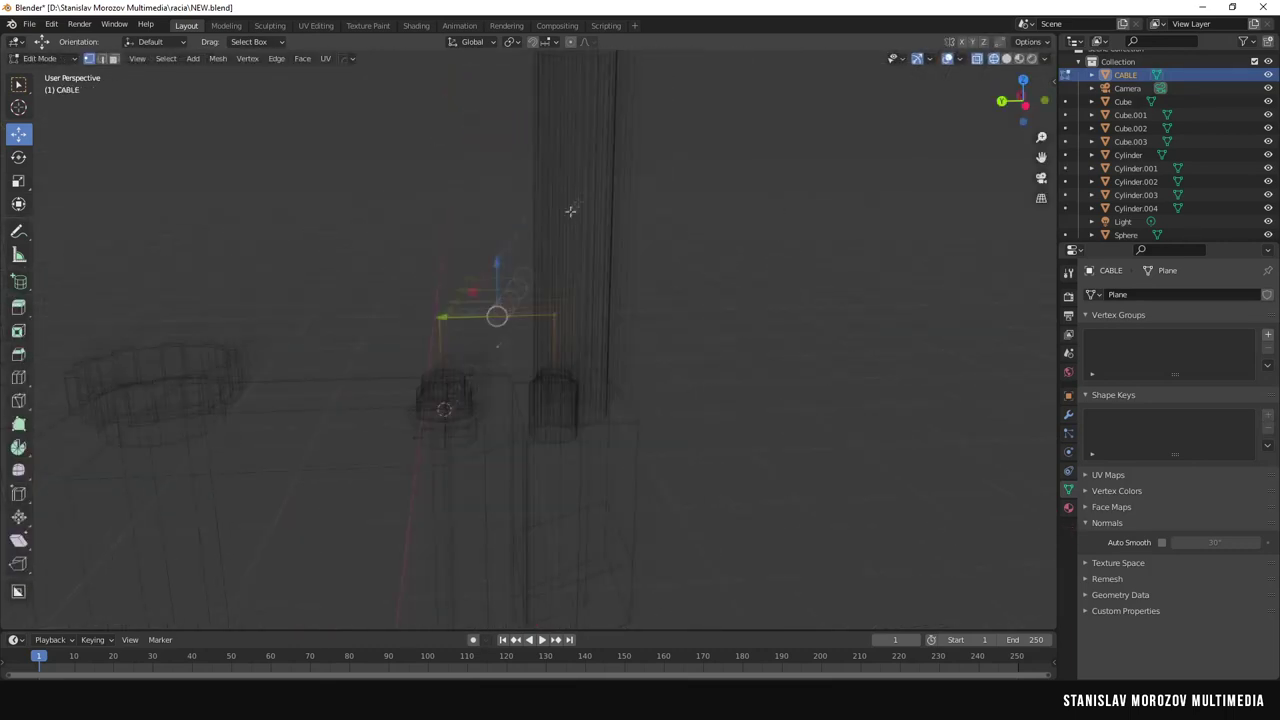
{"action": "key", "text": "ctrl+b"}
{"action": "left_click", "coordinate": [462, 224]}
{"action": "key", "text": "w"}
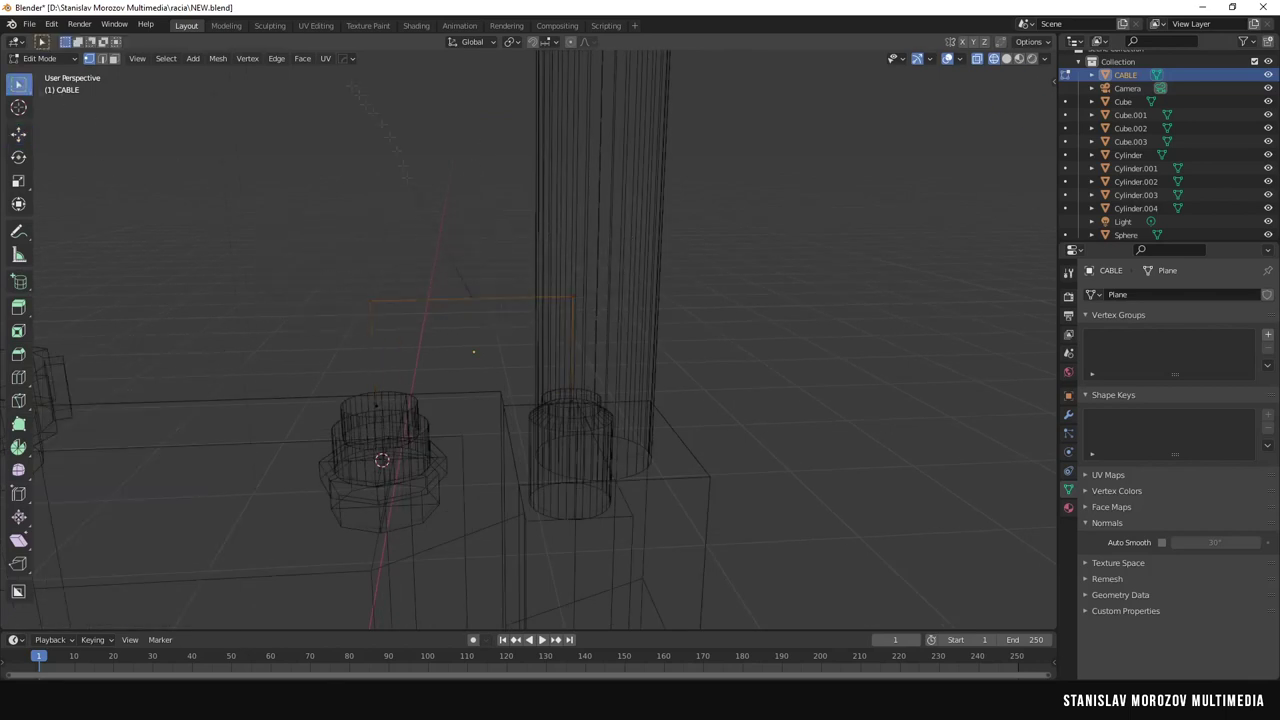
{"action": "middle_click_drag", "start_coordinate": [600, 300], "coordinate": [520, 330]}
{"action": "key", "text": "ctrl+b"}
{"action": "left_click", "coordinate": [520, 330]}
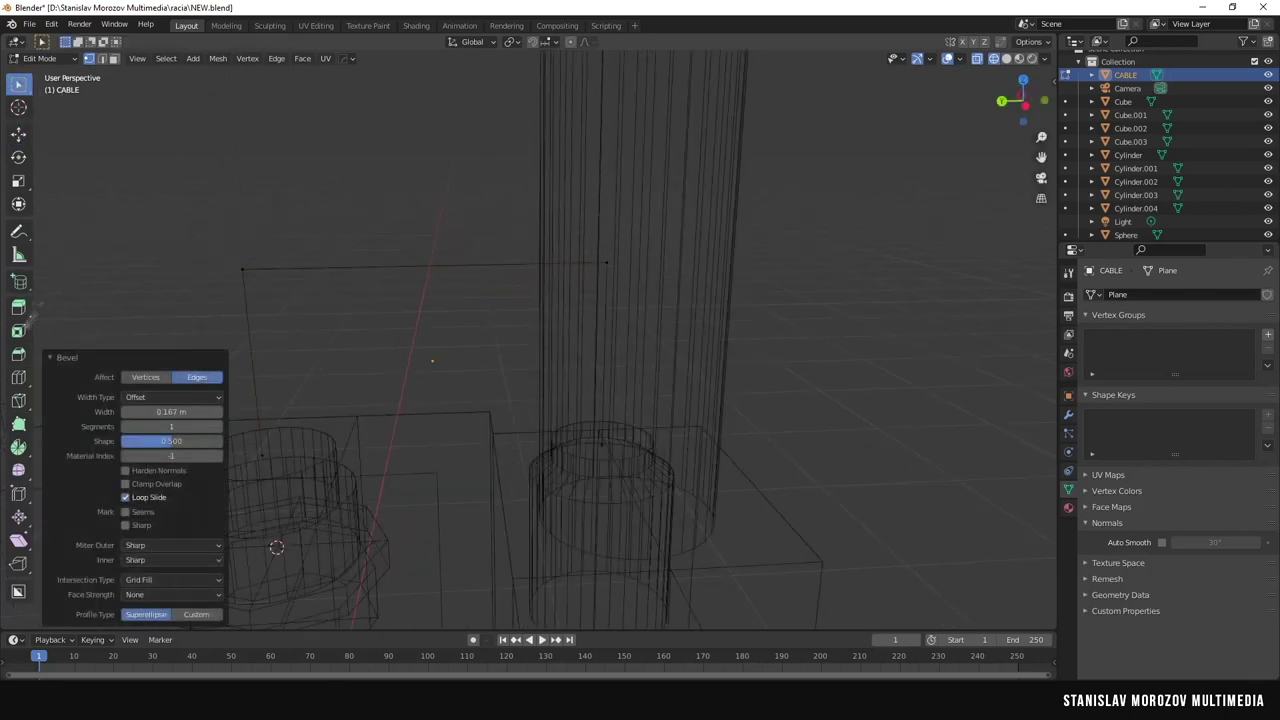
Bevel the other top corner so the outline becomes a smooth arc.
{"action": "left_click", "coordinate": [605, 262]}
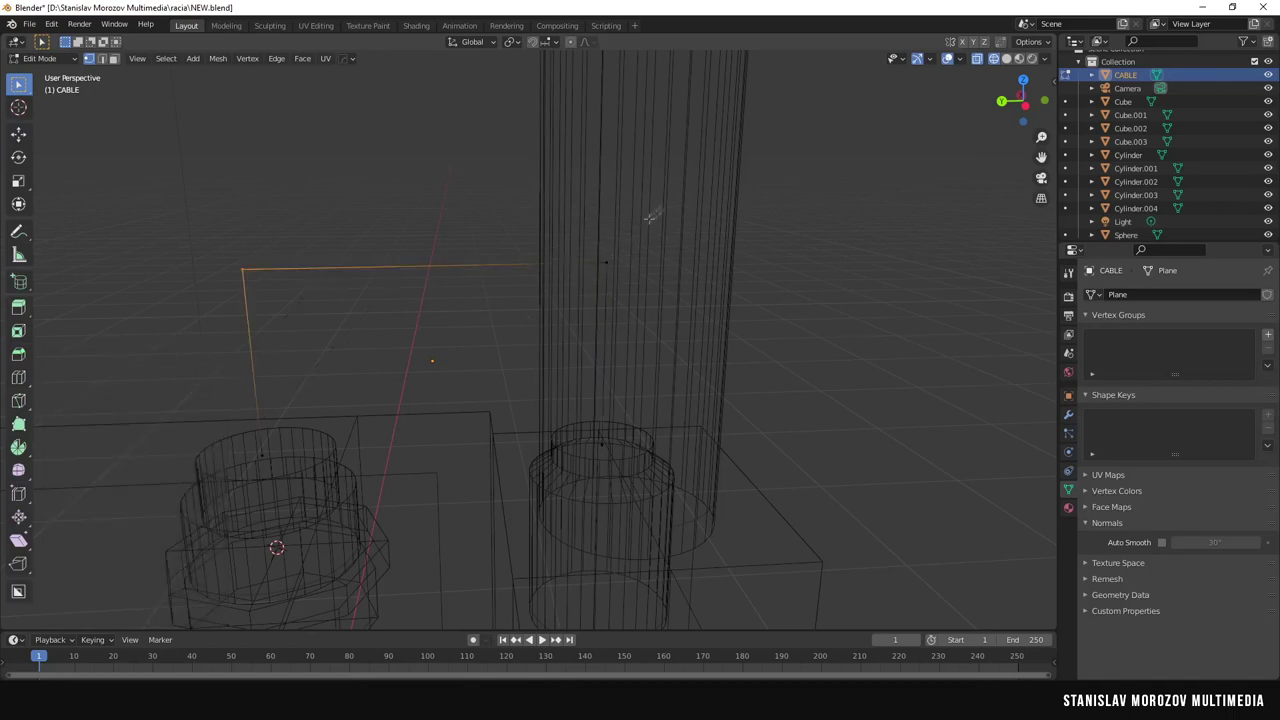
{"action": "left_click", "coordinate": [18, 354]}
{"action": "left_click_drag", "start_coordinate": [423, 194], "coordinate": [430, 200]}
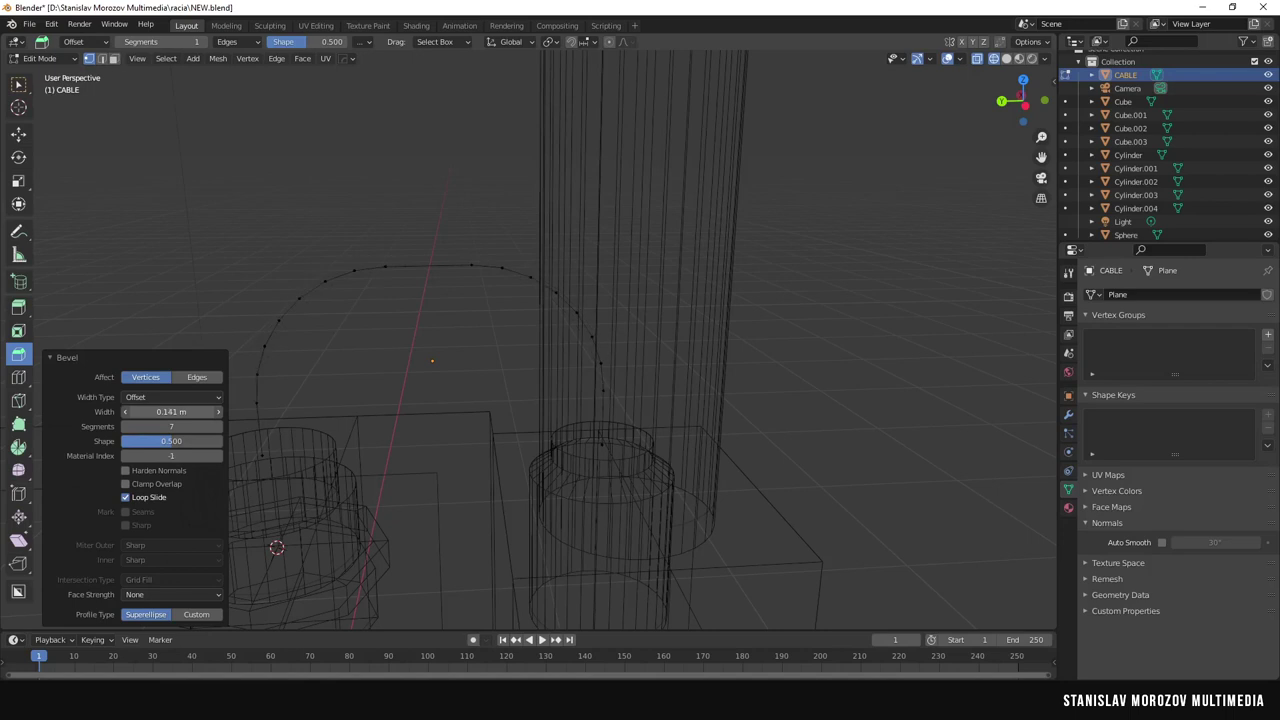
{"action": "left_click", "coordinate": [219, 424]}
{"action": "key", "text": "Tab"}
{"action": "mouse_move", "coordinate": [220, 421]}
{"action": "middle_mouse_down"}
{"action": "mouse_move", "coordinate": [300, 380]}
{"action": "mouse_move", "coordinate": [732, 389]}
{"action": "middle_mouse_up"}
Convert the arc to a curve named CABLE with 0.02 m bevel depth.
{"action": "left_click", "coordinate": [177, 58]}
{"action": "left_click", "coordinate": [333, 412]}
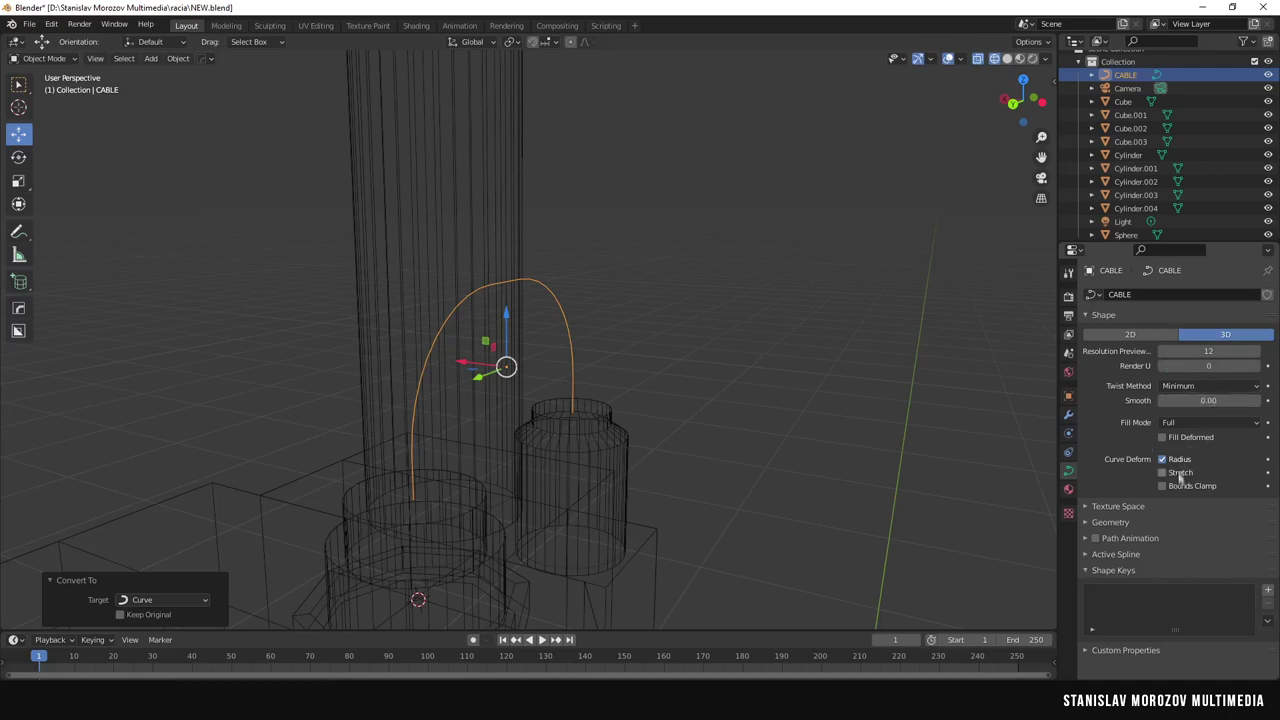
{"action": "scroll", "coordinate": [1180, 515], "scroll_direction": "down", "scroll_amount": 3}
{"action": "left_click", "coordinate": [1110, 388]}
{"action": "left_click_drag", "start_coordinate": [1208, 509], "coordinate": [1240, 509]}
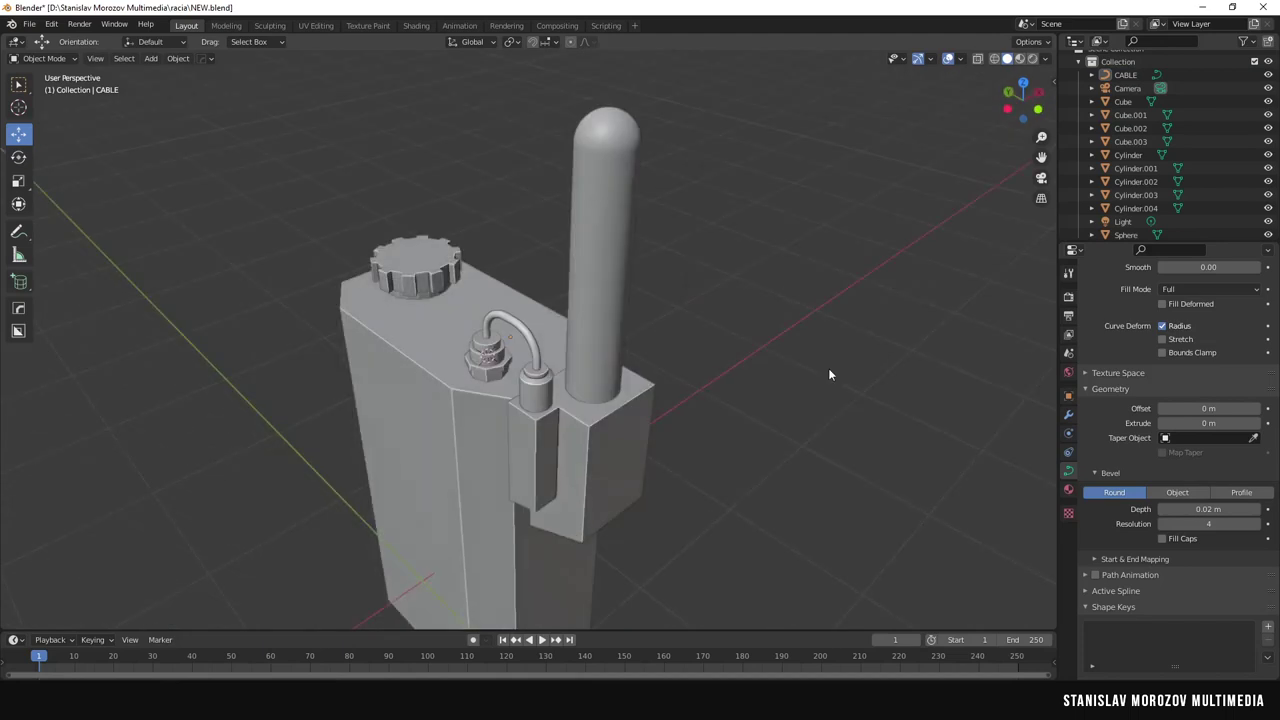
Draw a new cube on the body's top with the Add Cube tool.
{"action": "scroll", "coordinate": [828, 374], "scroll_direction": "up", "scroll_amount": 2}
{"action": "left_click", "coordinate": [503, 335]}
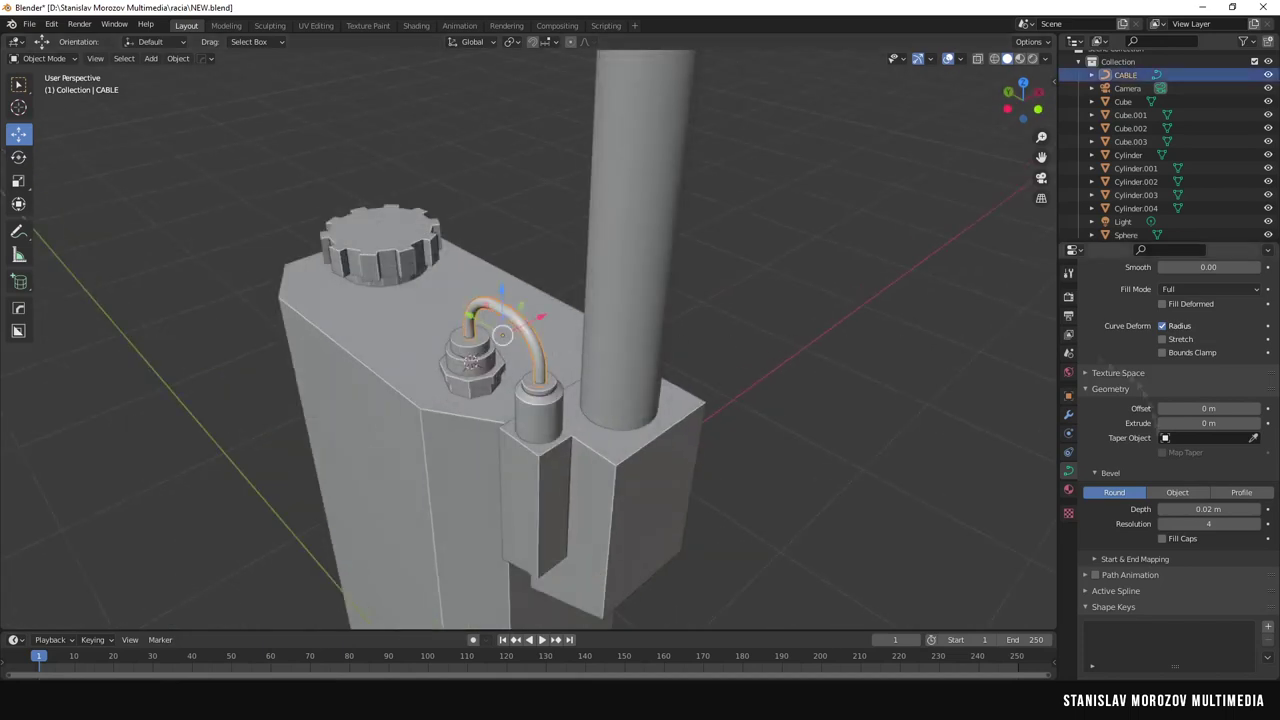
{"action": "mouse_move", "coordinate": [931, 344]}
{"action": "middle_mouse_down"}
{"action": "mouse_move", "coordinate": [777, 457]}
{"action": "mouse_move", "coordinate": [521, 256]}
{"action": "middle_mouse_up"}
{"action": "left_click_drag", "start_coordinate": [18, 281], "coordinate": [71, 332]}
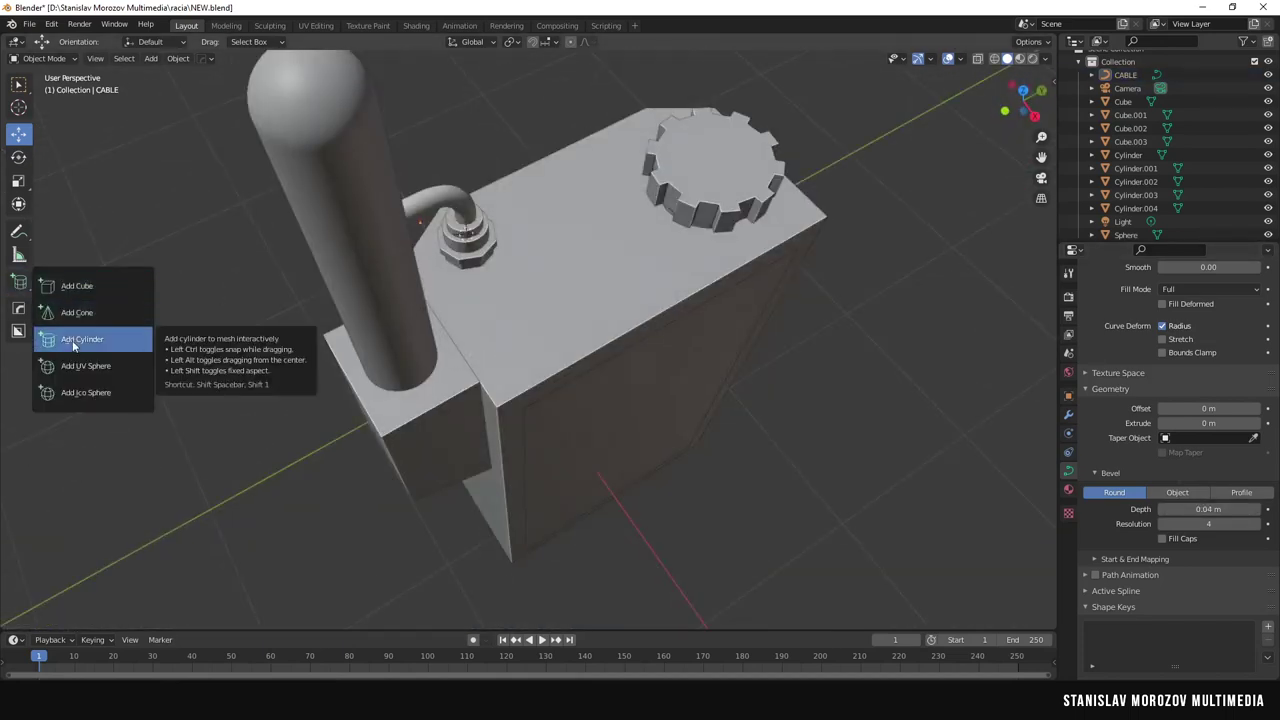
{"action": "left_click_drag", "start_coordinate": [584, 344], "coordinate": [510, 330]}
{"action": "left_click", "coordinate": [520, 310]}
{"action": "key", "text": "Tab"}
{"action": "mouse_move", "coordinate": [520, 310]}
{"action": "middle_mouse_down"}
{"action": "mouse_move", "coordinate": [829, 371]}
{"action": "mouse_move", "coordinate": [486, 327]}
{"action": "mouse_move", "coordinate": [560, 320]}
{"action": "middle_mouse_up"}
Try bevelling one vertical edge of the cube, then undo it.
{"action": "scroll", "coordinate": [829, 371], "scroll_direction": "up", "scroll_amount": 3}
{"action": "left_click", "coordinate": [486, 327]}
{"action": "left_click_drag", "start_coordinate": [697, 358], "coordinate": [695, 366]}
{"action": "left_click", "coordinate": [219, 427]}
{"action": "key", "text": "ctrl+z"}
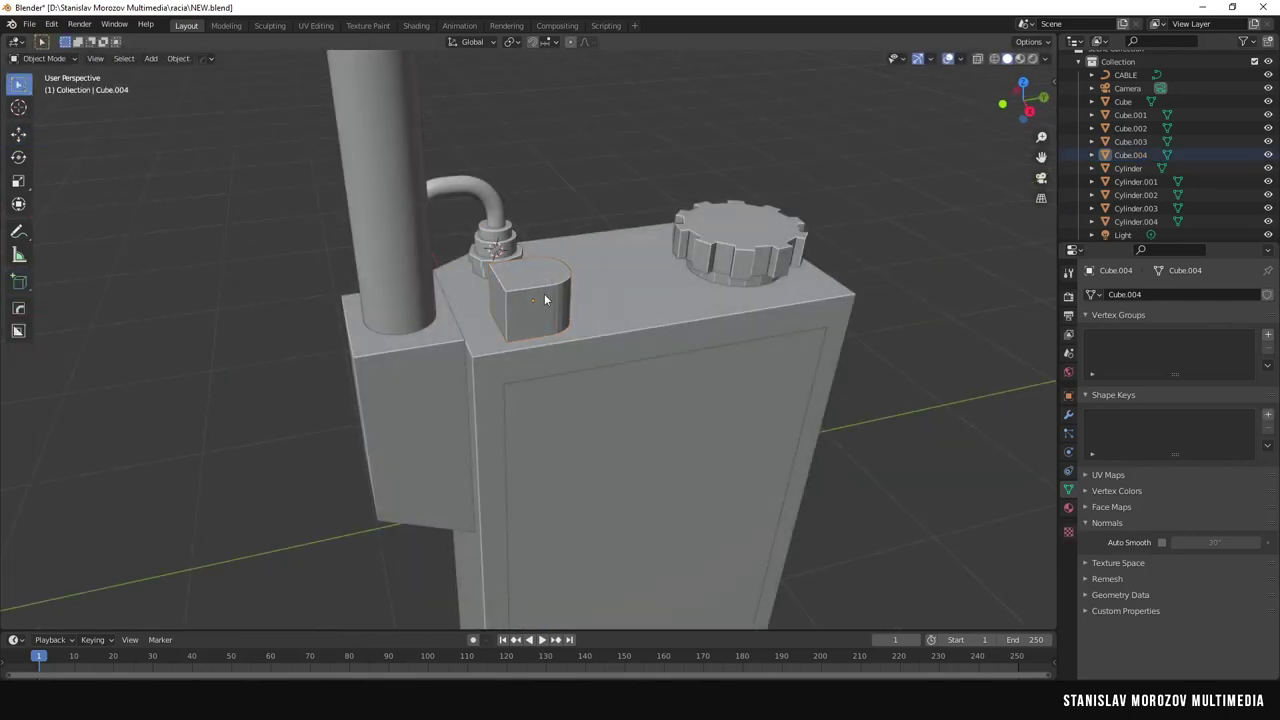
Scale the block to 0.777 and reselect it on the body.
{"action": "left_click_drag", "start_coordinate": [570, 326], "coordinate": [534, 266]}
{"action": "key", "text": "shift+space"}
{"action": "key", "text": "g"}
{"action": "left_click", "coordinate": [178, 58]}
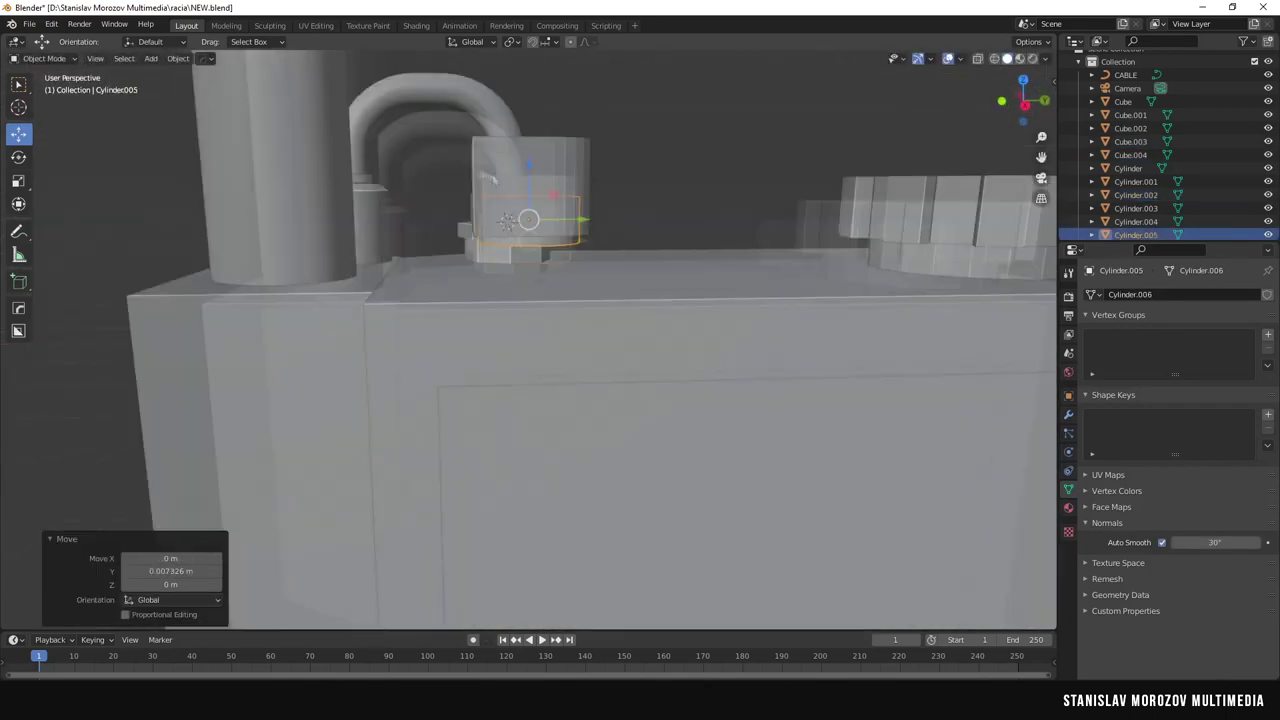
{"action": "left_click", "coordinate": [532, 168]}
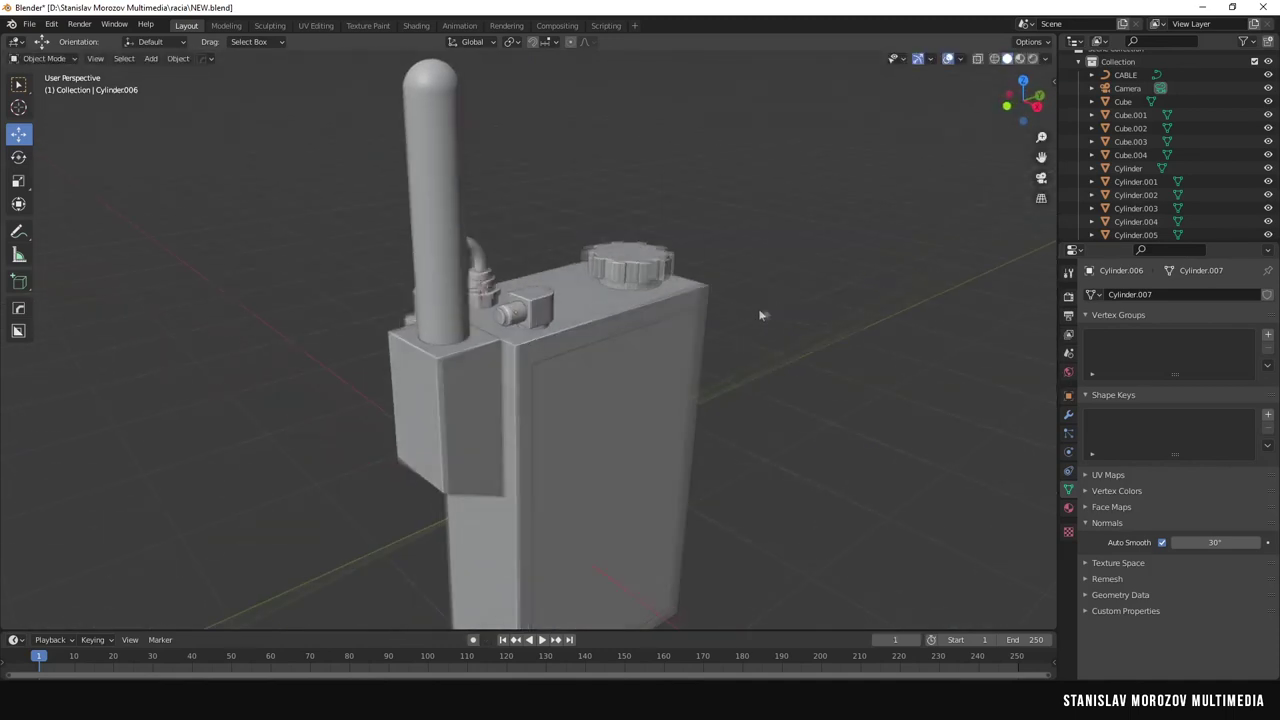
Duplicate the small plug block, slide it along Y, and drop it onto the side box.
{"action": "scroll", "coordinate": [760, 315], "scroll_direction": "up", "scroll_amount": 2}
{"action": "key", "text": "shift+d"}
{"action": "key", "text": "Escape"}
{"action": "key", "text": "g"}
{"action": "key", "text": "y"}
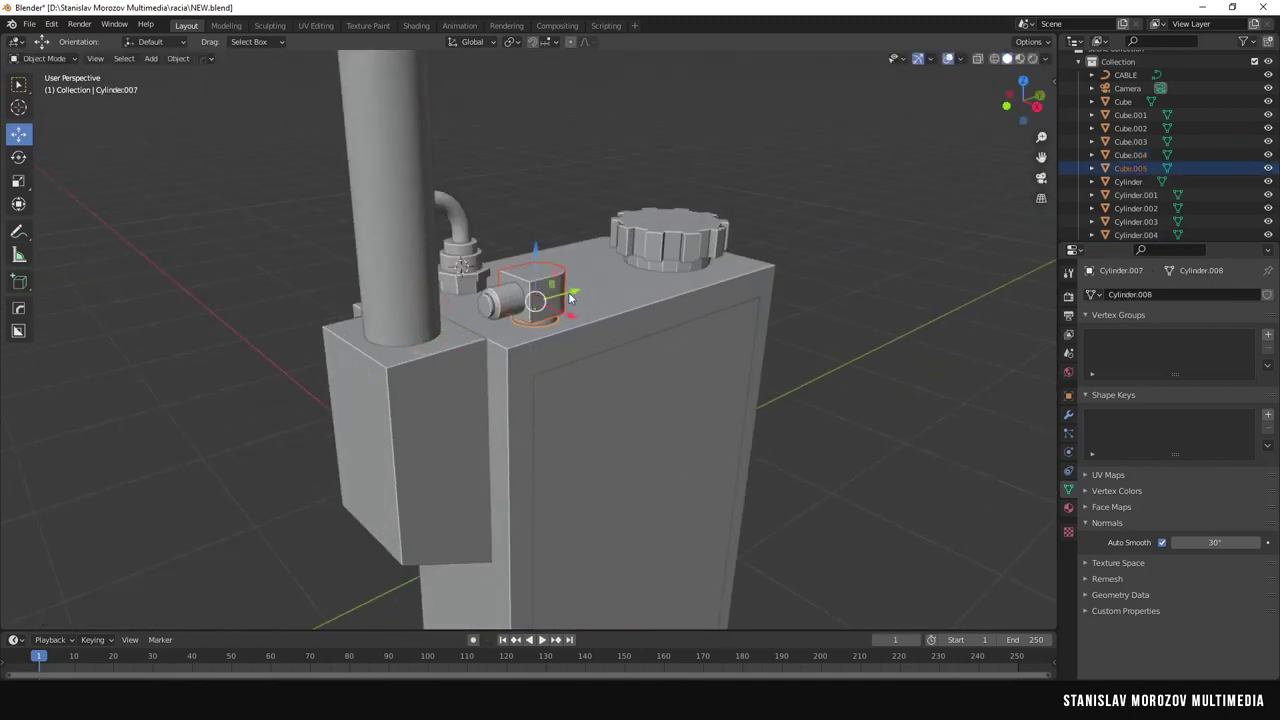
{"action": "key", "text": "Return"}
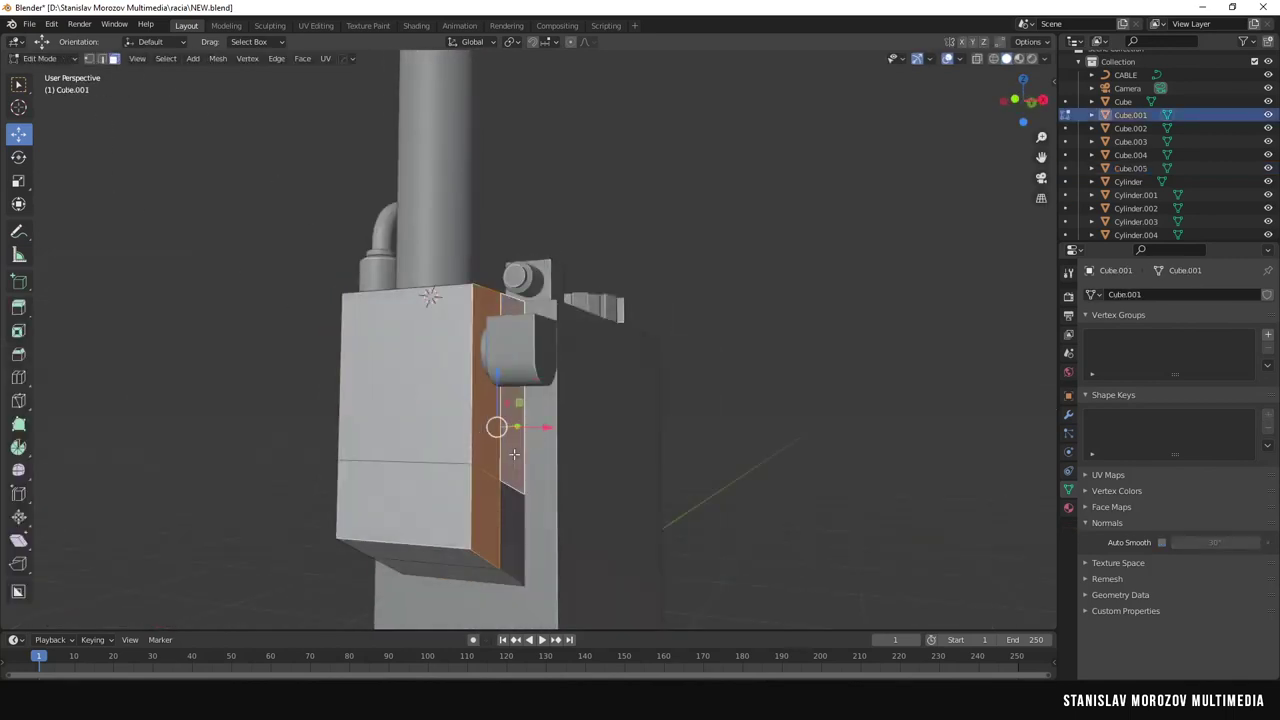
{"action": "middle_click_drag", "start_coordinate": [513, 454], "coordinate": [634, 354]}
{"action": "key", "text": "Tab"}
{"action": "left_click", "coordinate": [580, 410]}
{"action": "left_click", "coordinate": [591, 412]}
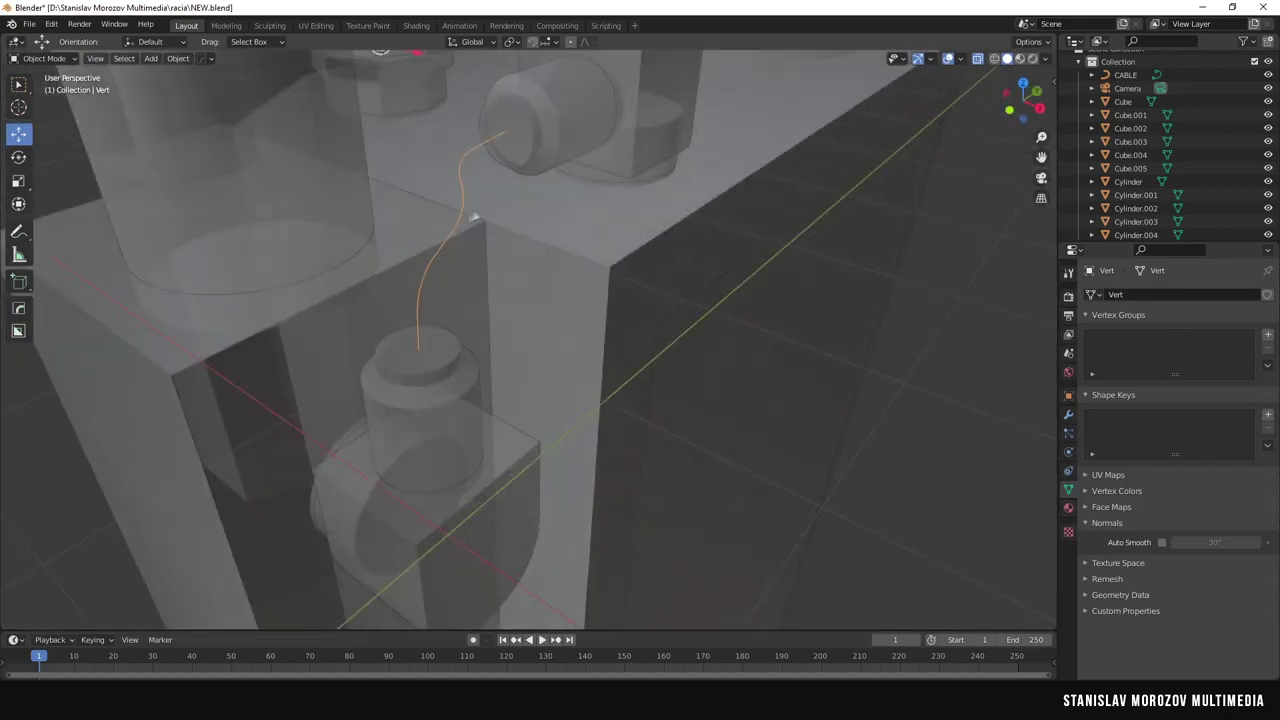
Convert the bevelled vertex path to a curve with a 0.01 m bevel depth.
{"action": "left_click", "coordinate": [177, 58]}
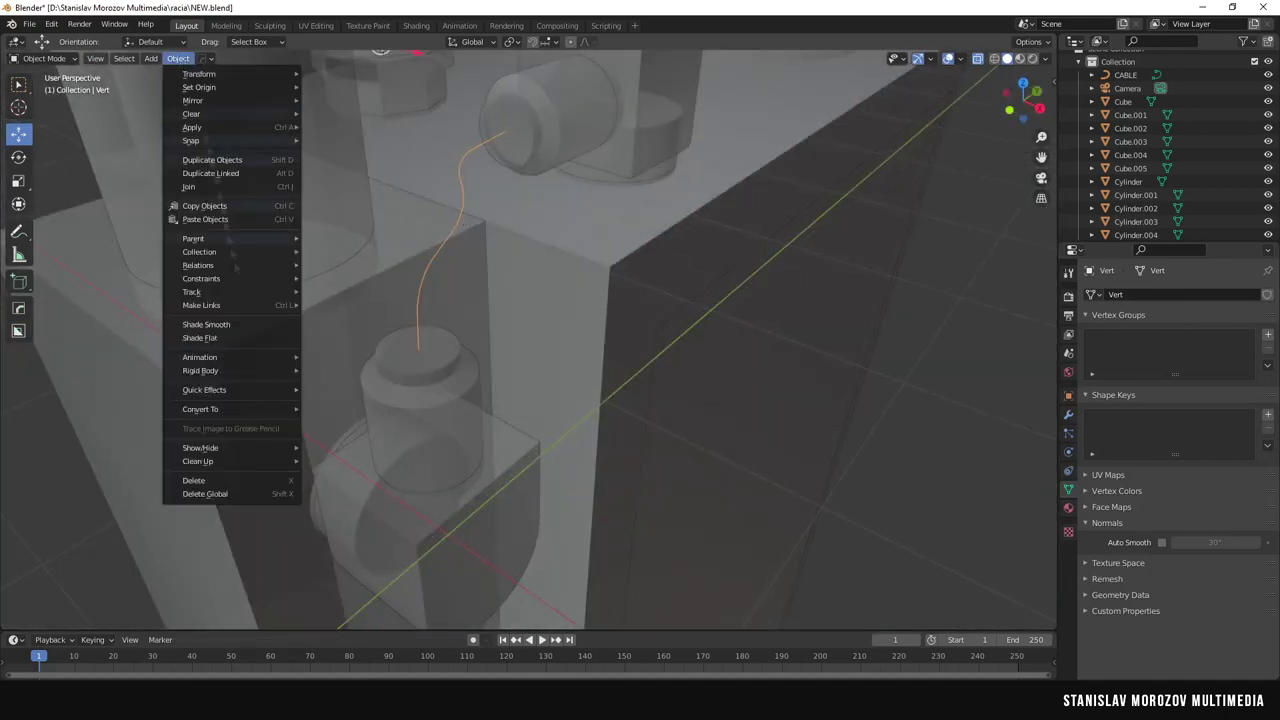
{"action": "left_click", "coordinate": [330, 410]}
{"action": "scroll", "coordinate": [1209, 418], "scroll_direction": "down", "scroll_amount": 1}
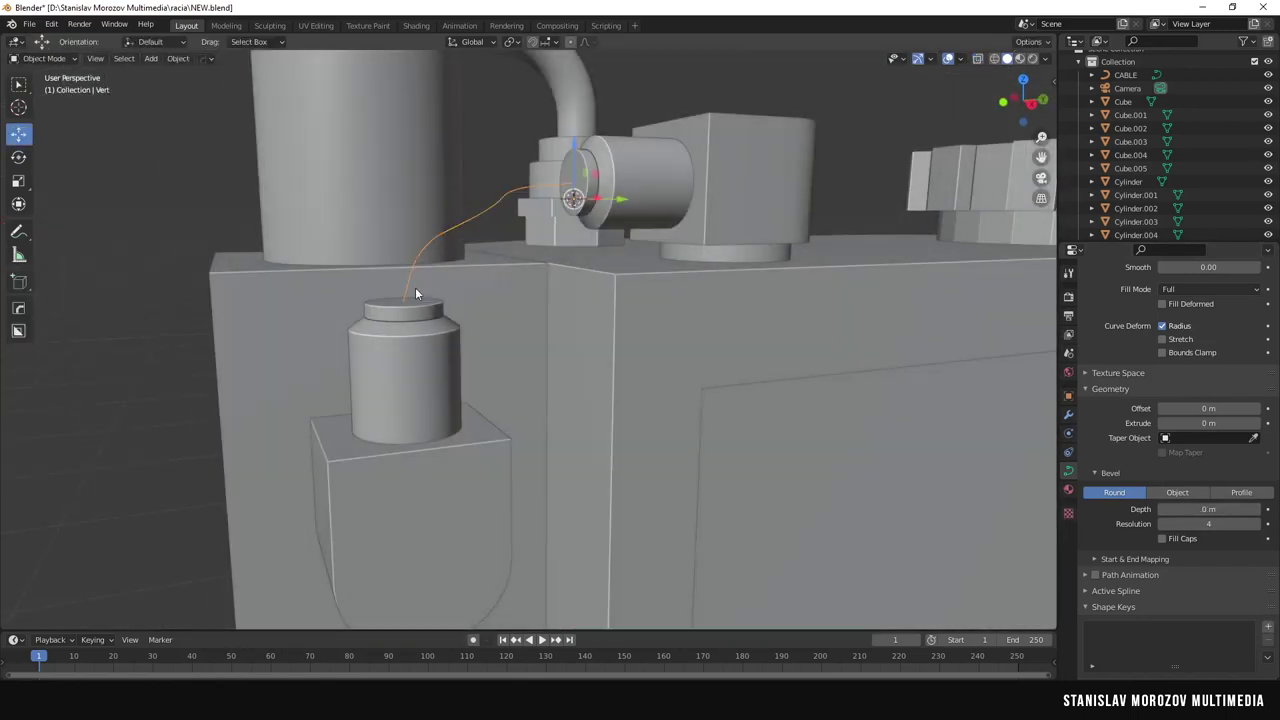
{"action": "left_click", "coordinate": [415, 287]}
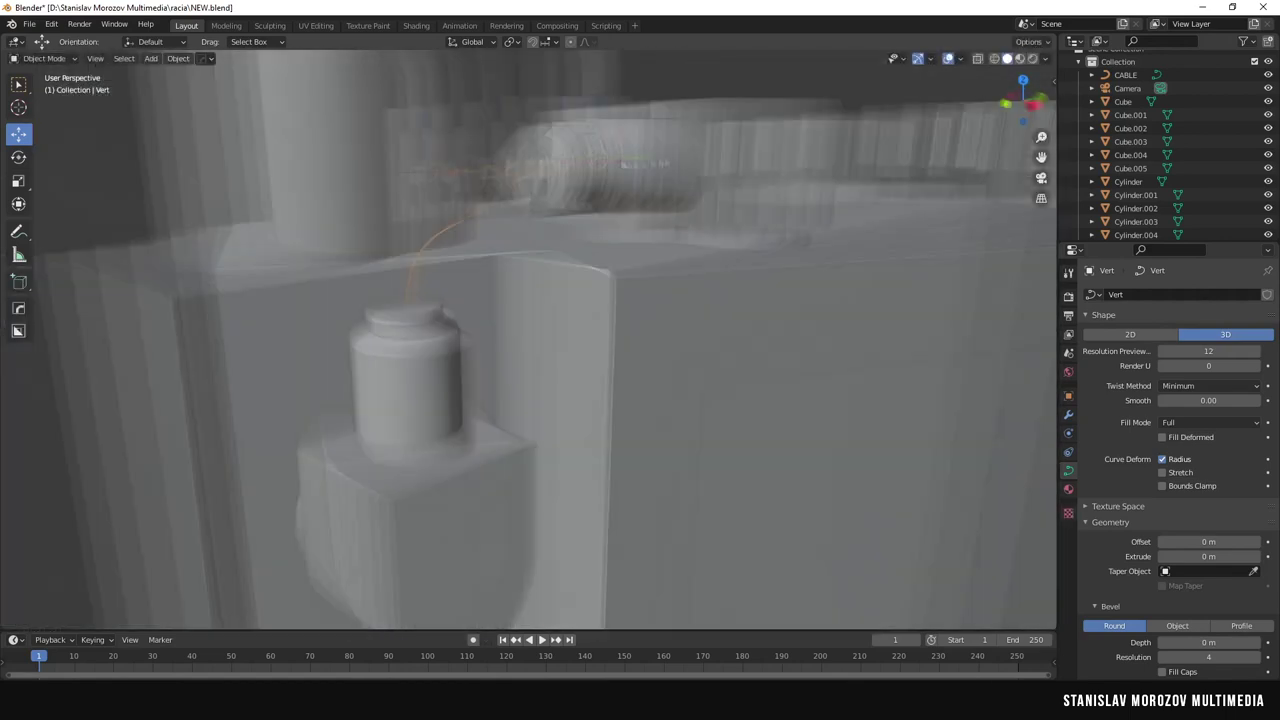
{"action": "left_click", "coordinate": [178, 58]}
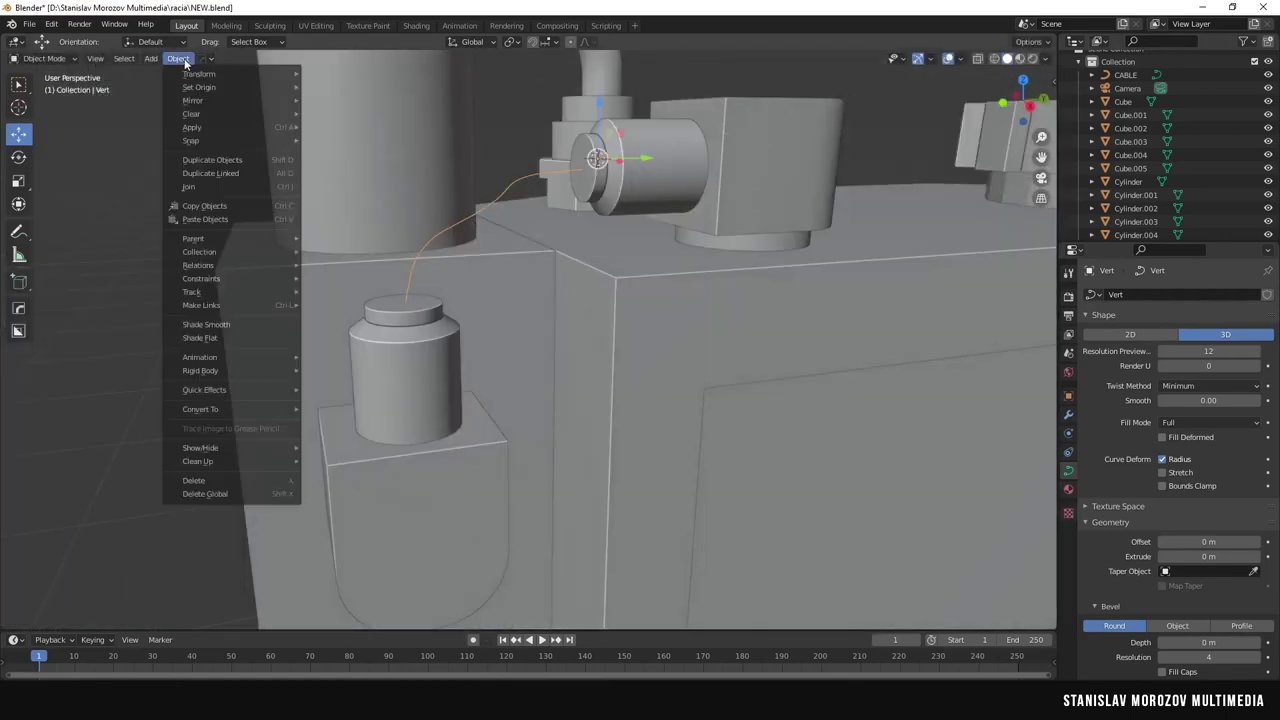
{"action": "left_click", "coordinate": [330, 408]}
{"action": "scroll", "coordinate": [1210, 562], "scroll_direction": "down", "scroll_amount": 2}
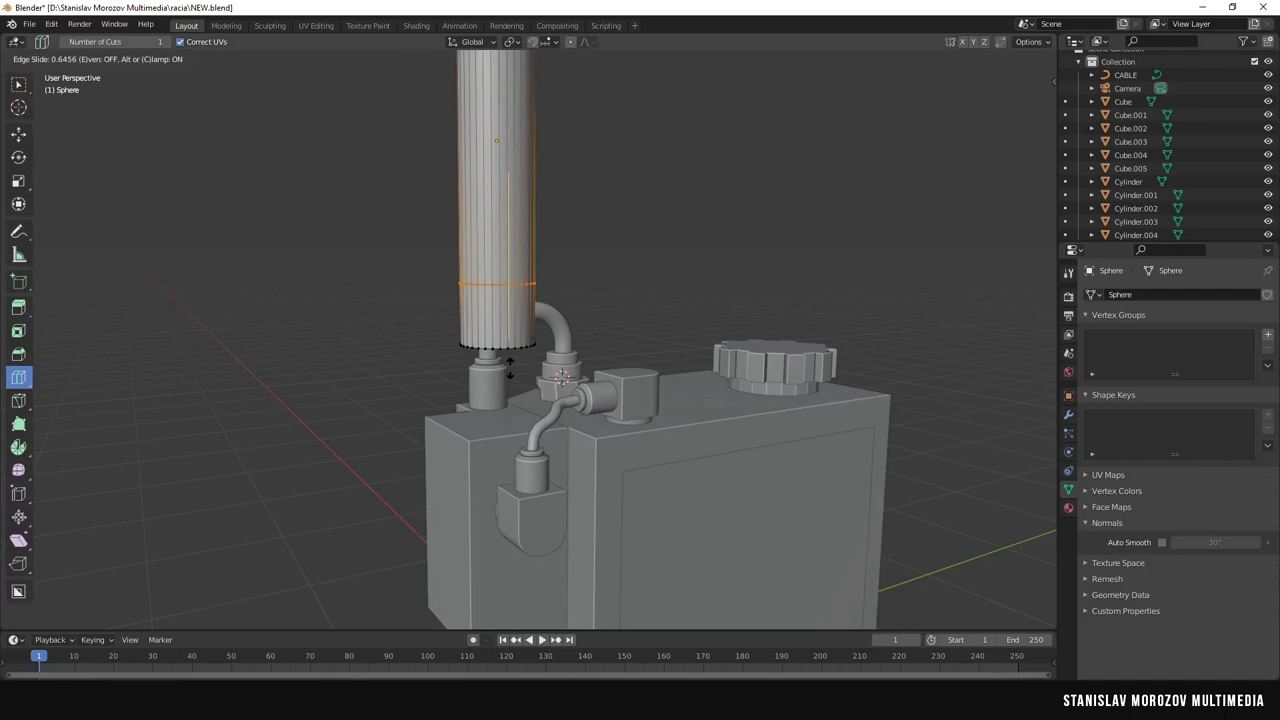
Loop-cut near the antenna's base and fatten the band about 0.069 m into a collar.
{"action": "left_click", "coordinate": [510, 368]}
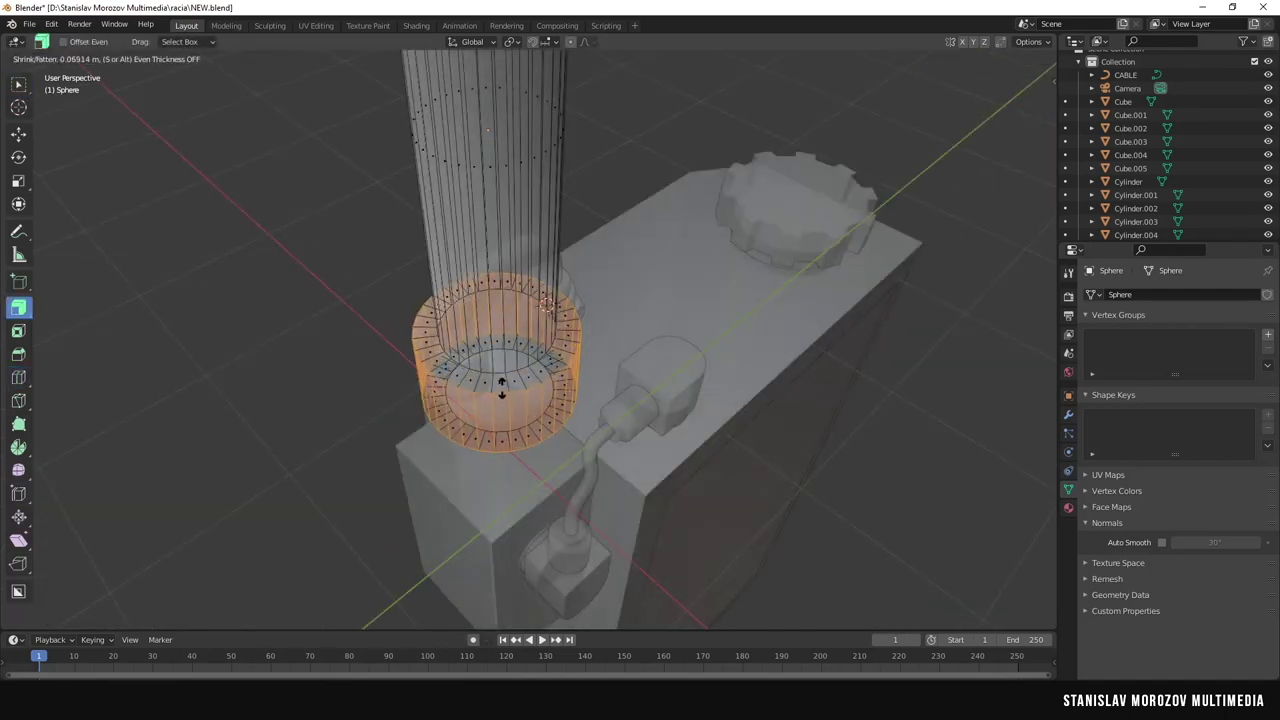
{"action": "left_click", "coordinate": [502, 385]}
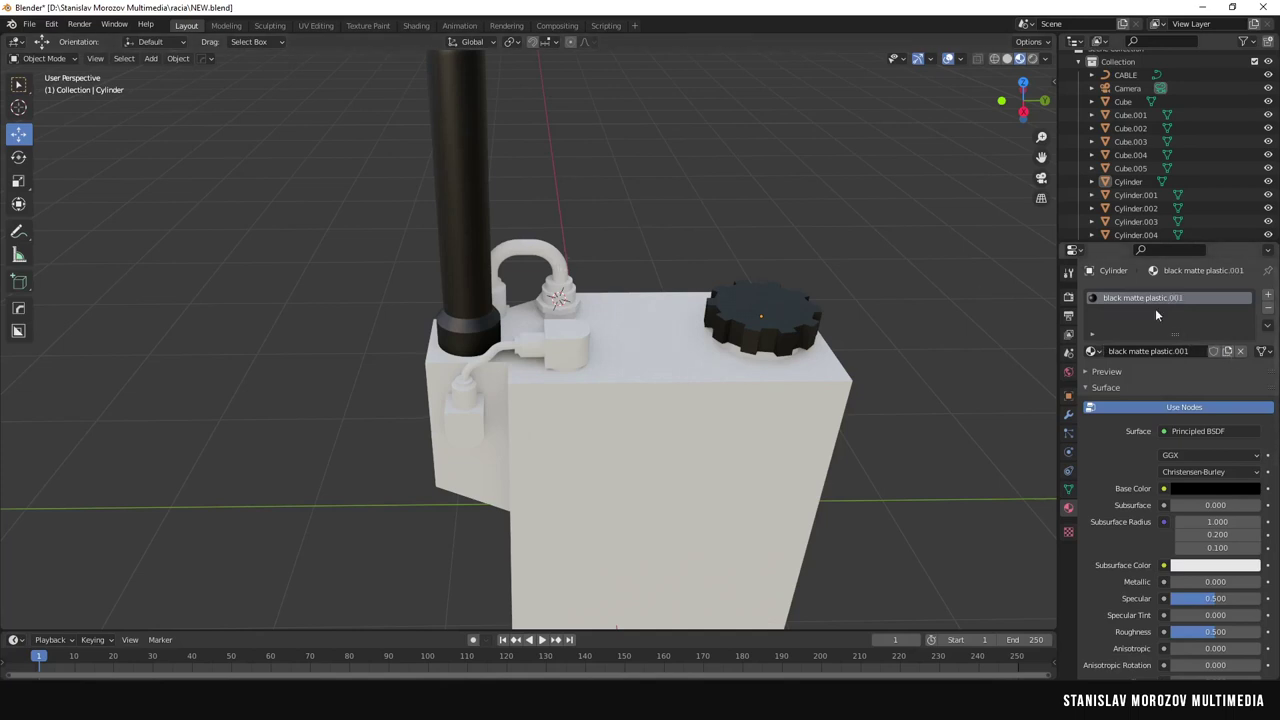
Check the cable and antenna materials, then lighten the thin hose's colour to light grey.
{"action": "left_click", "coordinate": [525, 262]}
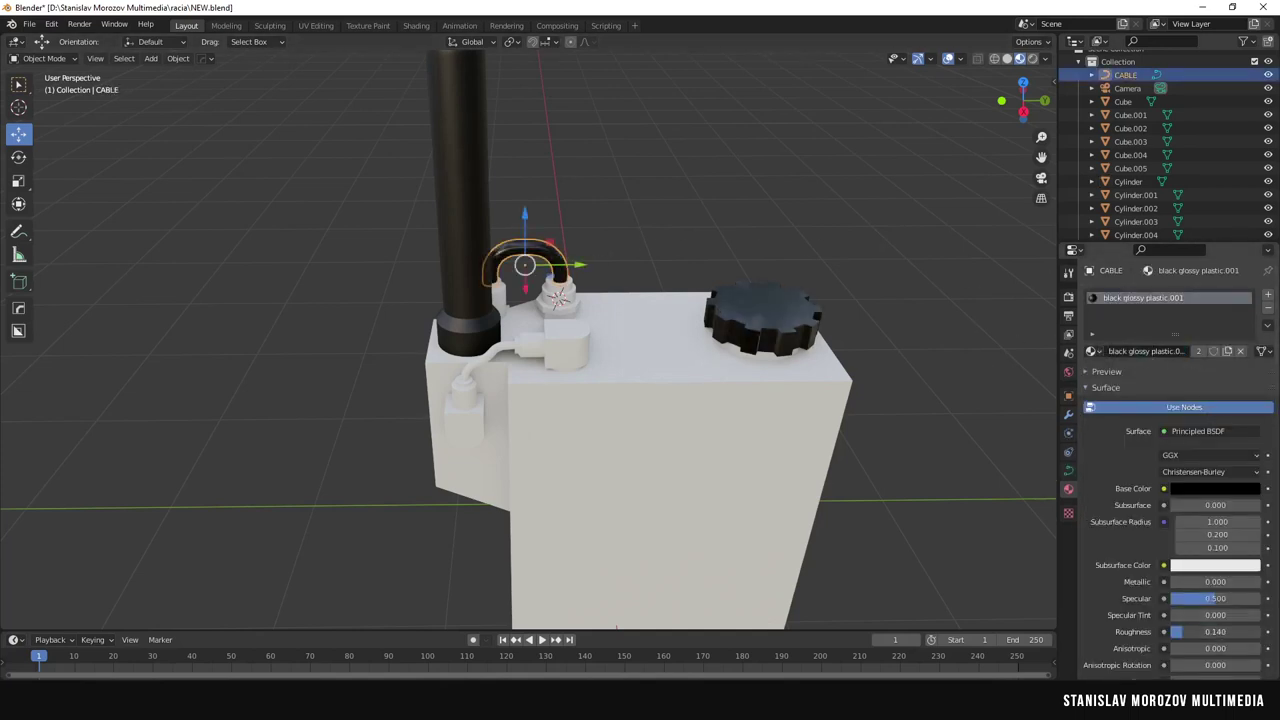
{"action": "left_click", "coordinate": [762, 310]}
{"action": "left_click", "coordinate": [923, 263]}
{"action": "mouse_move", "coordinate": [923, 263]}
{"action": "middle_mouse_down"}
{"action": "mouse_move", "coordinate": [843, 223]}
{"action": "mouse_move", "coordinate": [921, 293]}
{"action": "middle_mouse_up"}
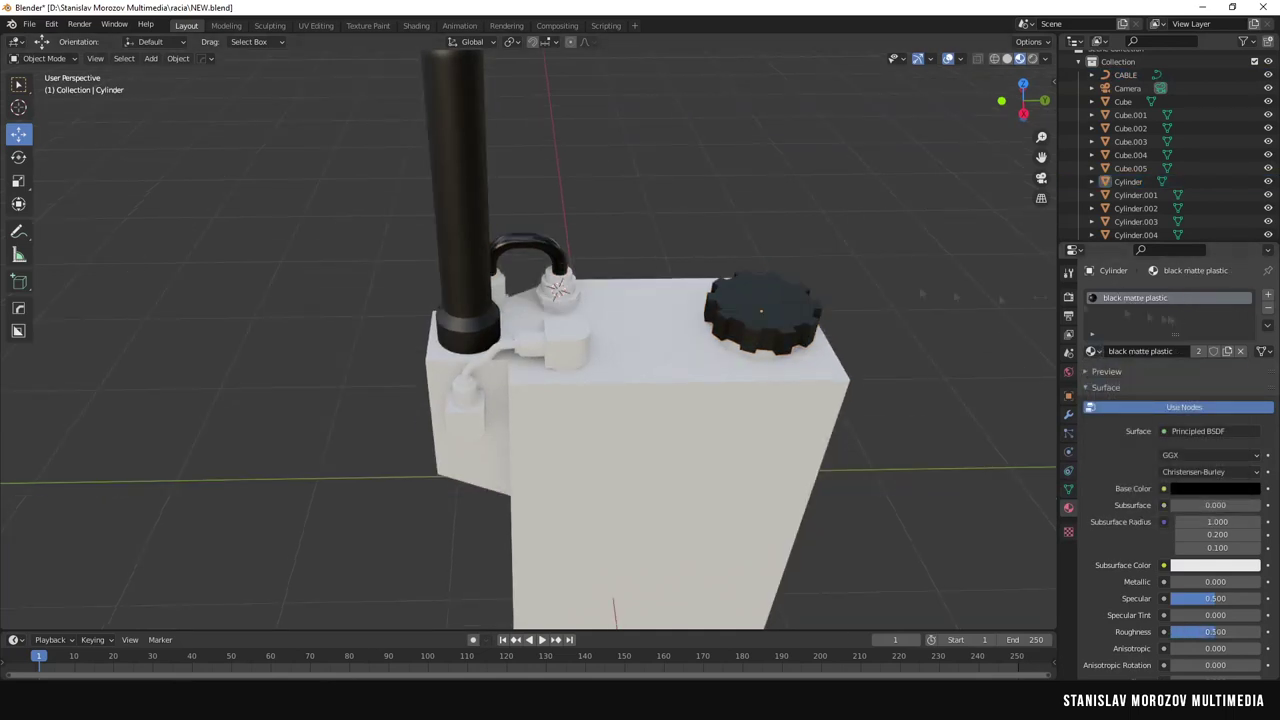
{"action": "left_click", "coordinate": [485, 355]}
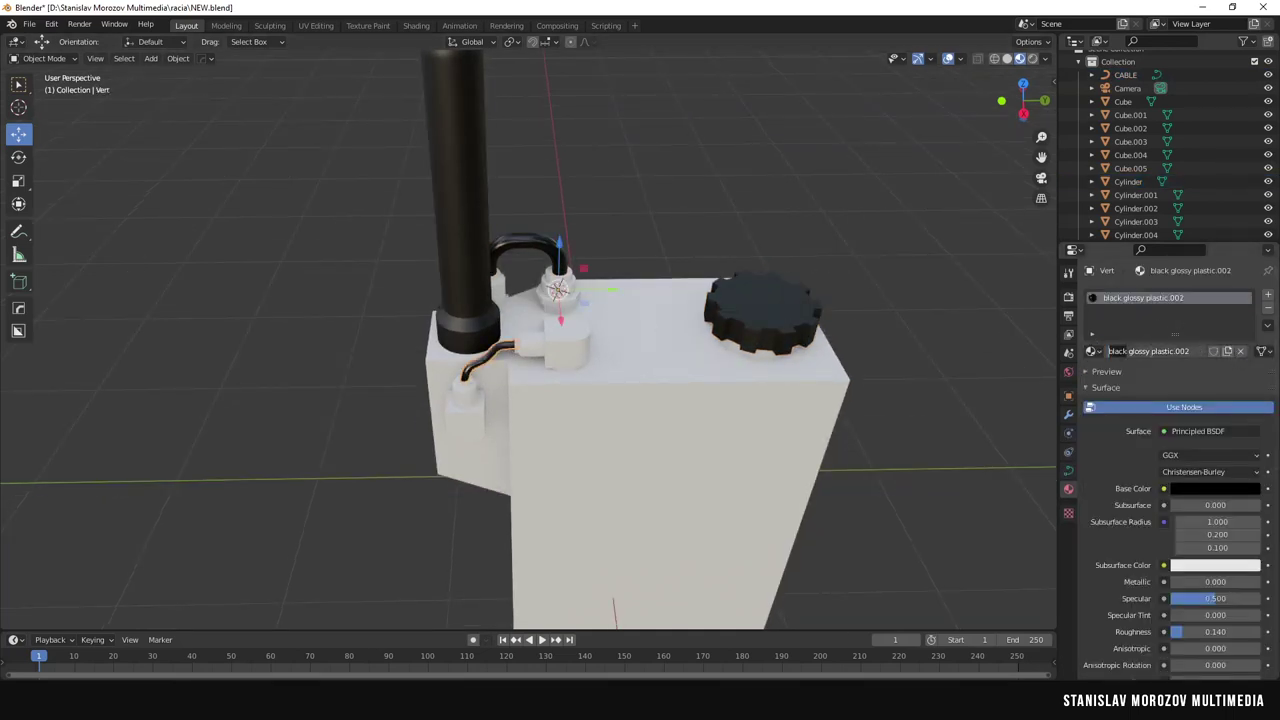
{"action": "left_click", "coordinate": [1213, 489]}
{"action": "left_click_drag", "start_coordinate": [1190, 455], "coordinate": [1225, 455]}
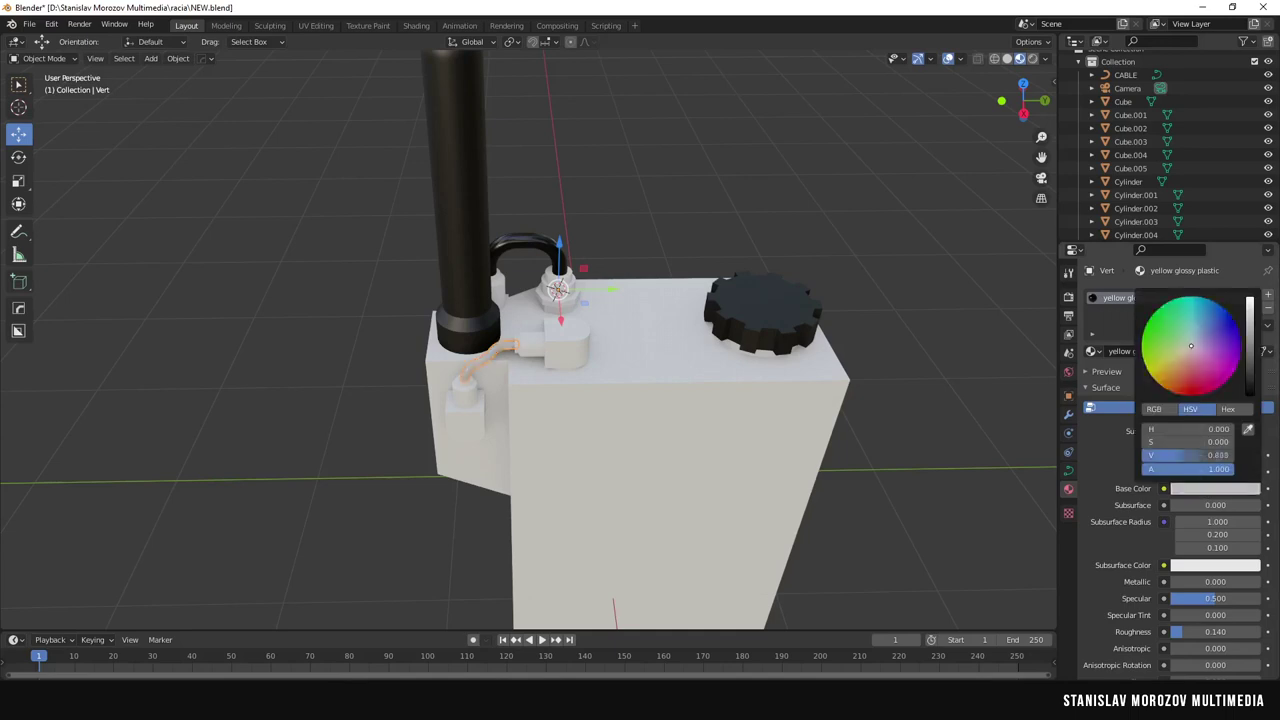
Duplicate the valve fitting and slide the copy into a new position.
{"action": "middle_click_drag", "start_coordinate": [727, 333], "coordinate": [571, 304]}
{"action": "left_click", "coordinate": [563, 240]}
{"action": "key", "text": "shift+d"}
{"action": "key", "text": "Escape"}
{"action": "key", "text": "g"}
{"action": "key", "text": "x"}
{"action": "key", "text": "y"}
{"action": "left_click", "coordinate": [565, 252]}
{"action": "mouse_move", "coordinate": [565, 252]}
{"action": "middle_mouse_down"}
{"action": "mouse_move", "coordinate": [633, 622]}
{"action": "mouse_move", "coordinate": [608, 357]}
{"action": "middle_mouse_up"}
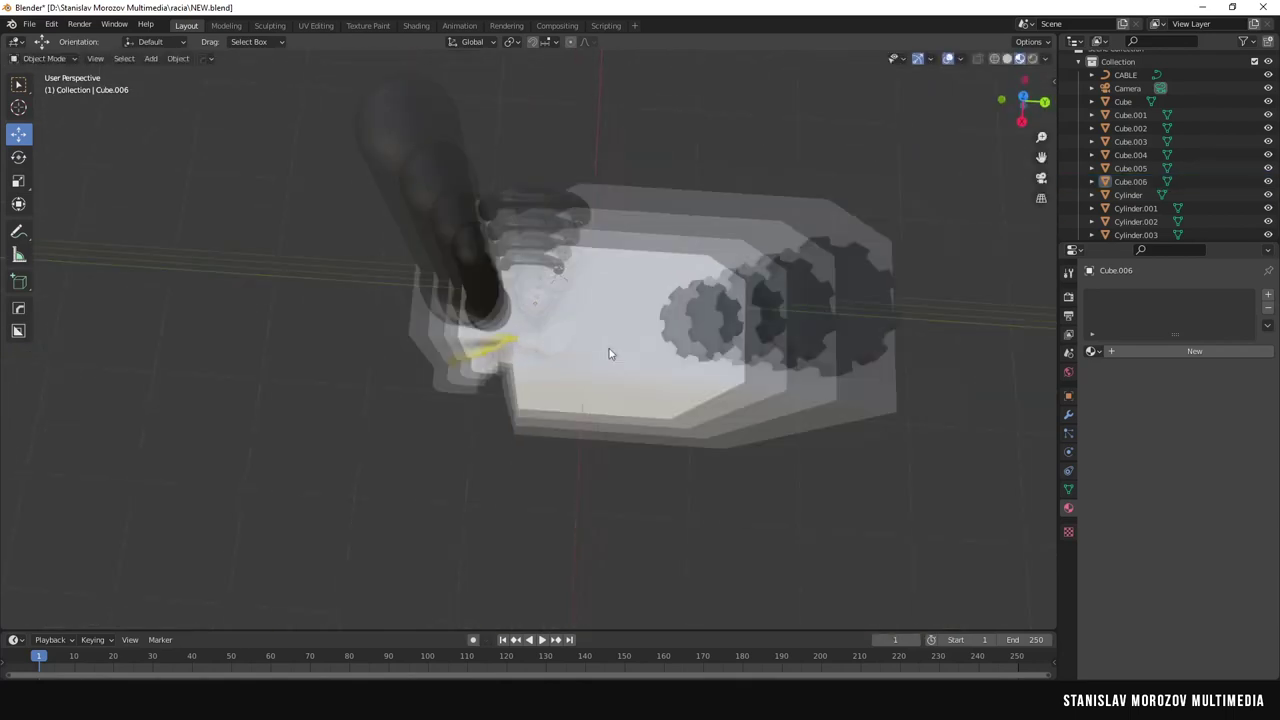
{"action": "scroll", "coordinate": [608, 357], "scroll_direction": "up", "scroll_amount": 4}
{"action": "key", "text": "g"}
{"action": "left_click", "coordinate": [609, 217]}
{"action": "key", "text": "alt+a"}
{"action": "mouse_move", "coordinate": [609, 217]}
{"action": "middle_mouse_down"}
{"action": "mouse_move", "coordinate": [635, 274]}
{"action": "mouse_move", "coordinate": [560, 300]}
{"action": "middle_mouse_up"}
Create a new material for the duplicate valve and give Cube.004 and Cylinder.008 shiny metal.
{"action": "left_click", "coordinate": [1142, 352]}
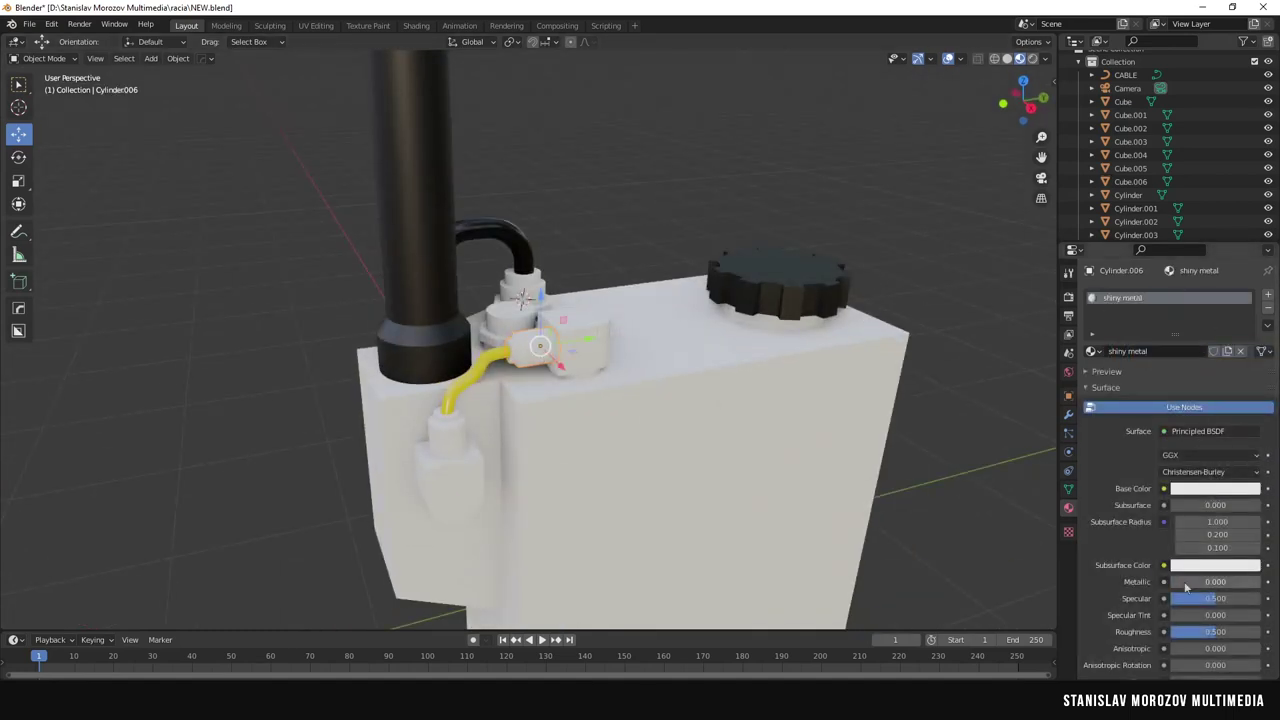
{"action": "middle_click_drag", "start_coordinate": [522, 297], "coordinate": [635, 346]}
{"action": "left_click", "coordinate": [635, 346]}
{"action": "left_click", "coordinate": [1091, 351]}
{"action": "left_click", "coordinate": [1130, 403]}
{"action": "key", "text": "KP_Decimal"}
{"action": "left_click", "coordinate": [414, 355]}
{"action": "left_click", "coordinate": [1091, 351]}
{"action": "left_click", "coordinate": [1130, 403]}
{"action": "key", "text": "KP_Decimal"}
Give the bracket under the hose shiny metal tinted pink for a copper look.
{"action": "left_click", "coordinate": [420, 420]}
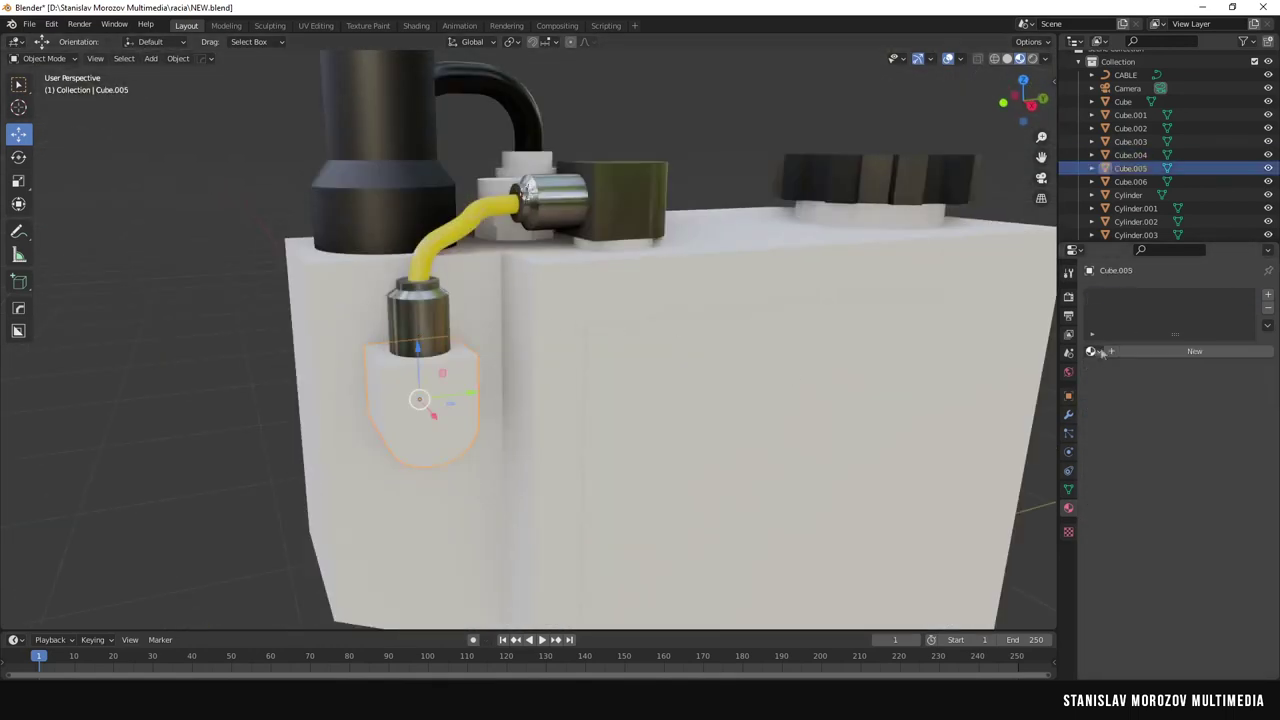
{"action": "left_click", "coordinate": [1091, 351]}
{"action": "left_click", "coordinate": [1172, 379]}
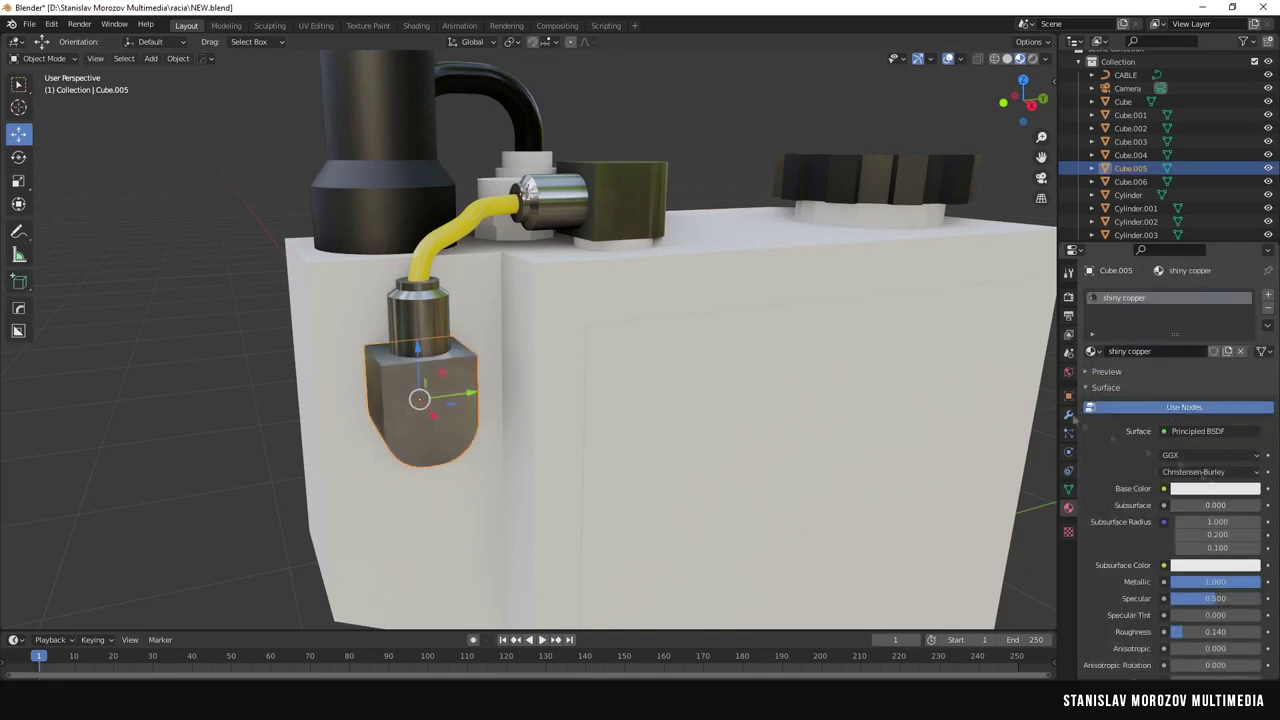
{"action": "left_click", "coordinate": [1215, 488]}
{"action": "left_click", "coordinate": [1190, 357]}
Give fitting Cylinder.007 the shiny metal material.
{"action": "middle_click_drag", "start_coordinate": [640, 400], "coordinate": [520, 400]}
{"action": "left_click", "coordinate": [458, 275]}
{"action": "left_click", "coordinate": [1091, 351]}
{"action": "left_click", "coordinate": [1140, 429]}
{"action": "key", "text": "KP_Decimal"}
Give the side box black matte plastic and change its colour to white.
{"action": "left_click", "coordinate": [440, 400]}
{"action": "left_click", "coordinate": [1091, 351]}
{"action": "left_click", "coordinate": [1150, 391]}
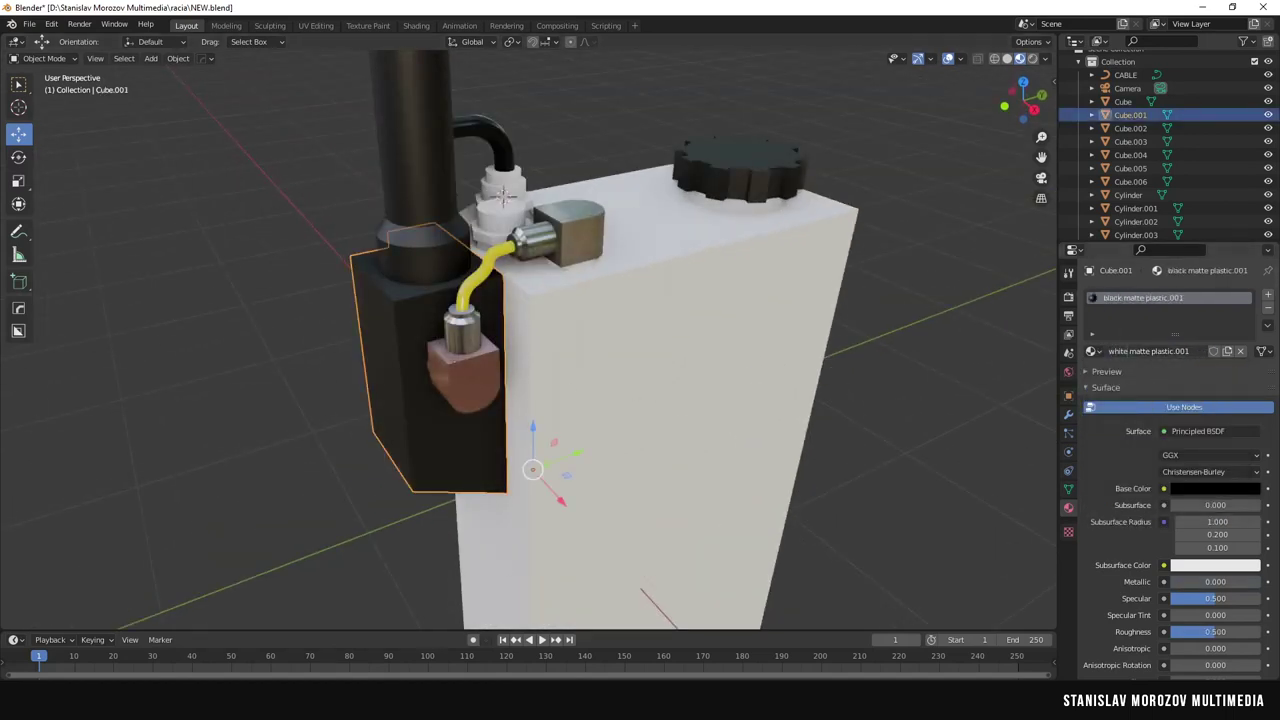
{"action": "left_click", "coordinate": [1215, 488]}
{"action": "left_click_drag", "start_coordinate": [1255, 400], "coordinate": [1255, 300]}
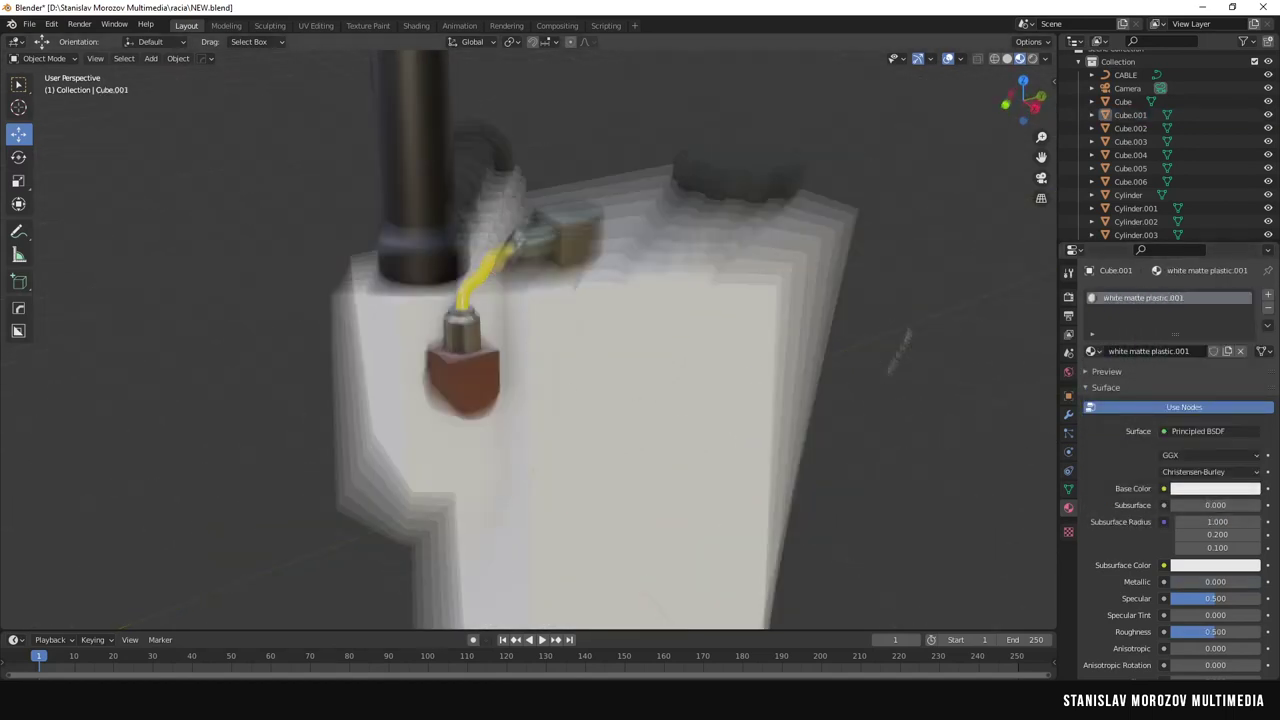
Give the main body black matte plastic, renamed to 'black rubber'.
{"action": "left_click", "coordinate": [684, 277]}
{"action": "left_click", "coordinate": [1091, 351]}
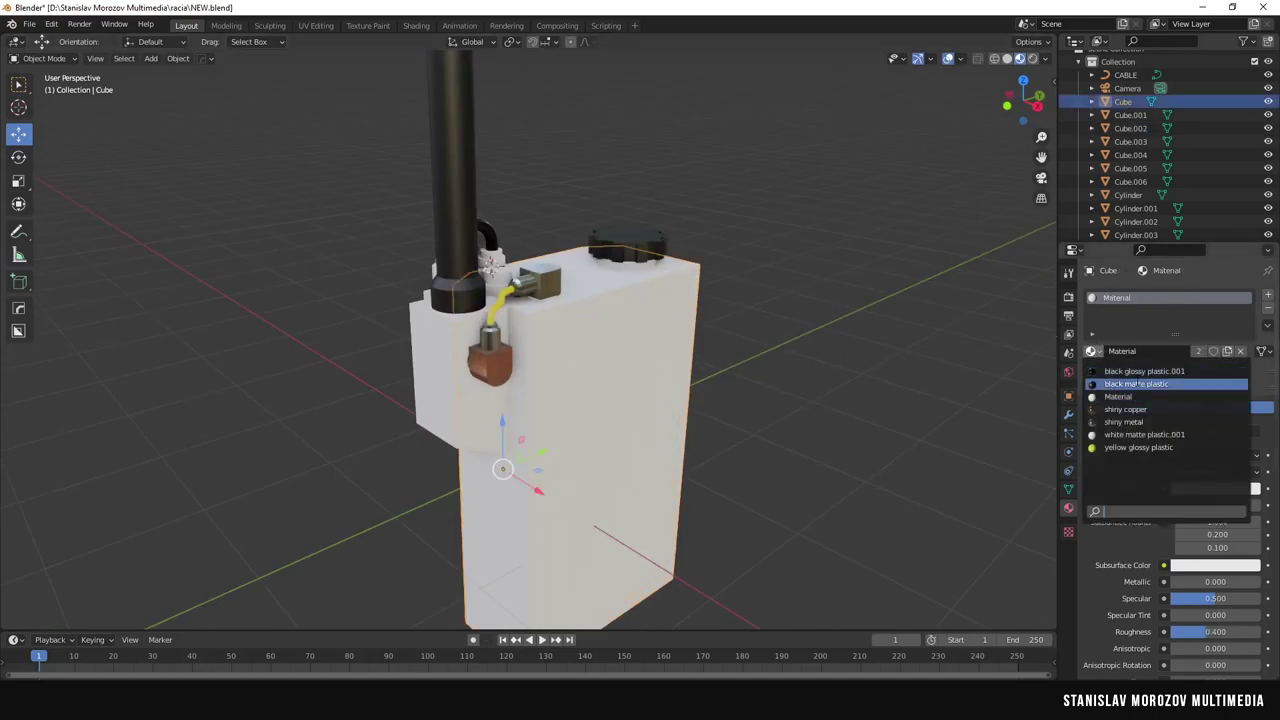
{"action": "left_click", "coordinate": [1140, 368]}
{"action": "type", "text": "ber"}
{"action": "key", "text": "Return"}
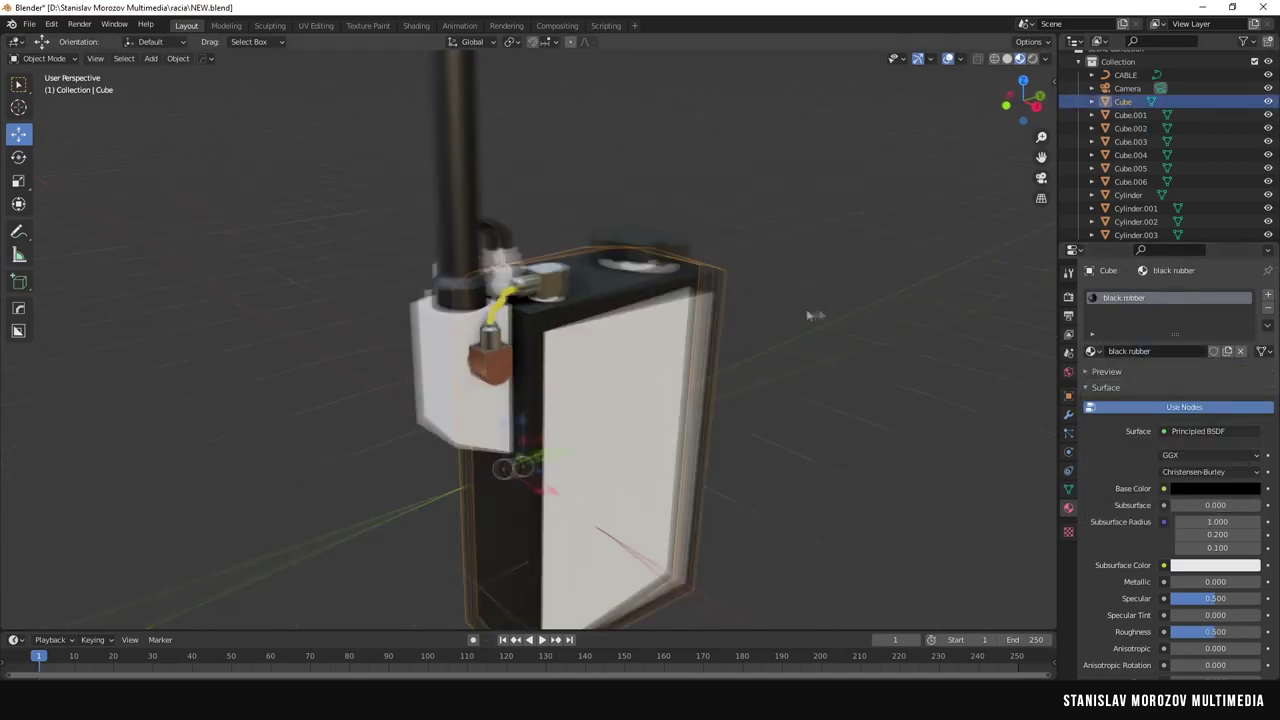
{"action": "left_click", "coordinate": [1197, 488]}
{"action": "double_click", "coordinate": [1140, 351]}
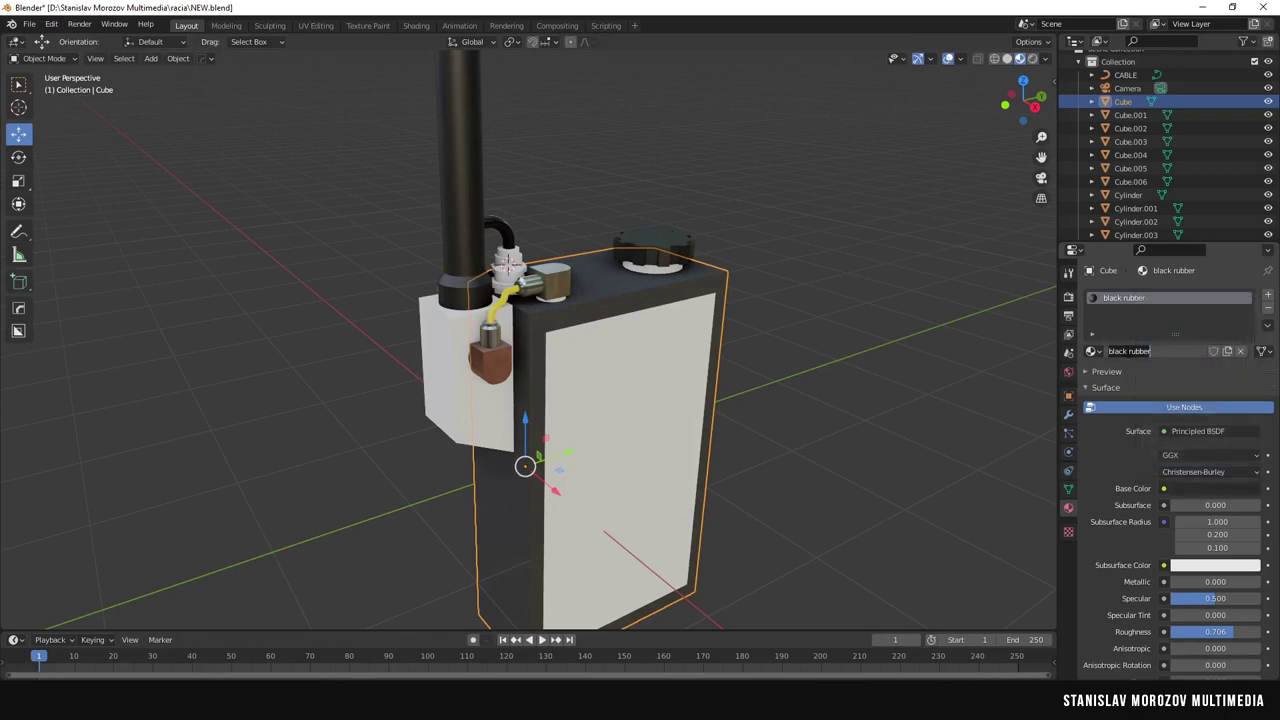
{"action": "type", "text": "dark grey"}
Give the top knob the shiny copper material.
{"action": "middle_click_drag", "start_coordinate": [600, 300], "coordinate": [594, 206]}
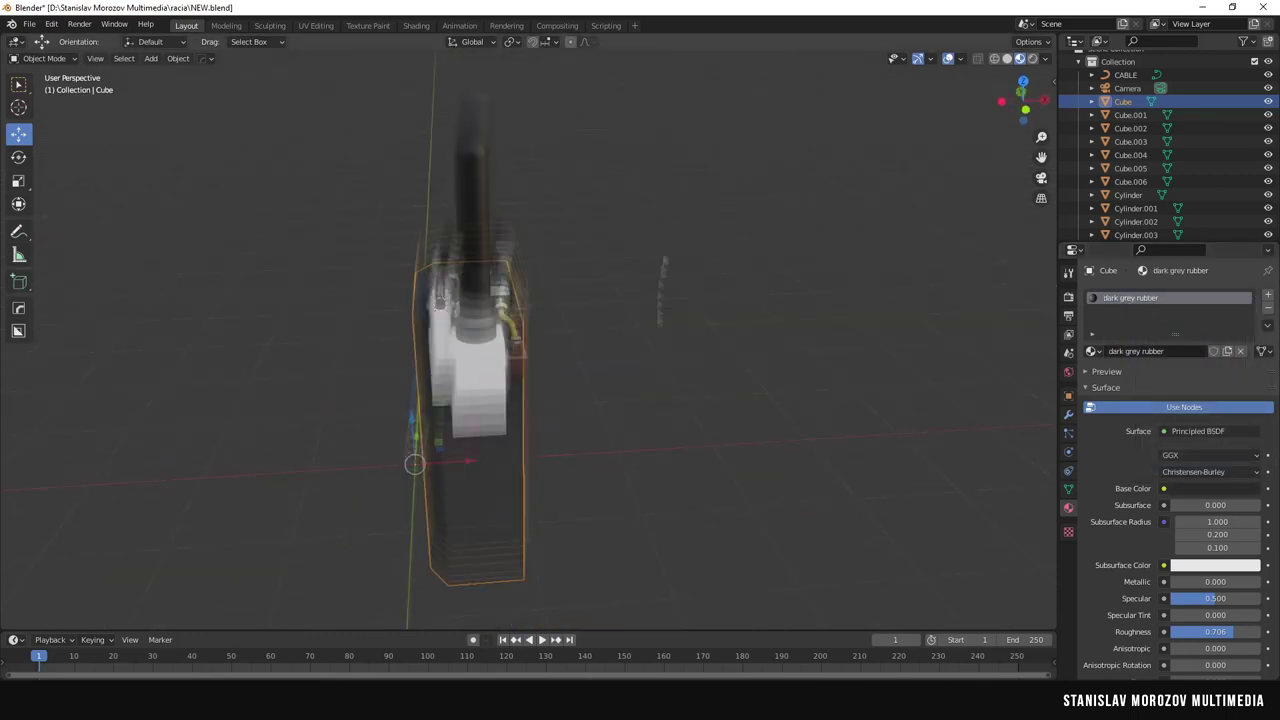
{"action": "scroll", "coordinate": [594, 206], "scroll_direction": "up", "scroll_amount": 5}
{"action": "left_click", "coordinate": [491, 140]}
{"action": "left_click", "coordinate": [1092, 351]}
{"action": "left_click", "coordinate": [1140, 420]}
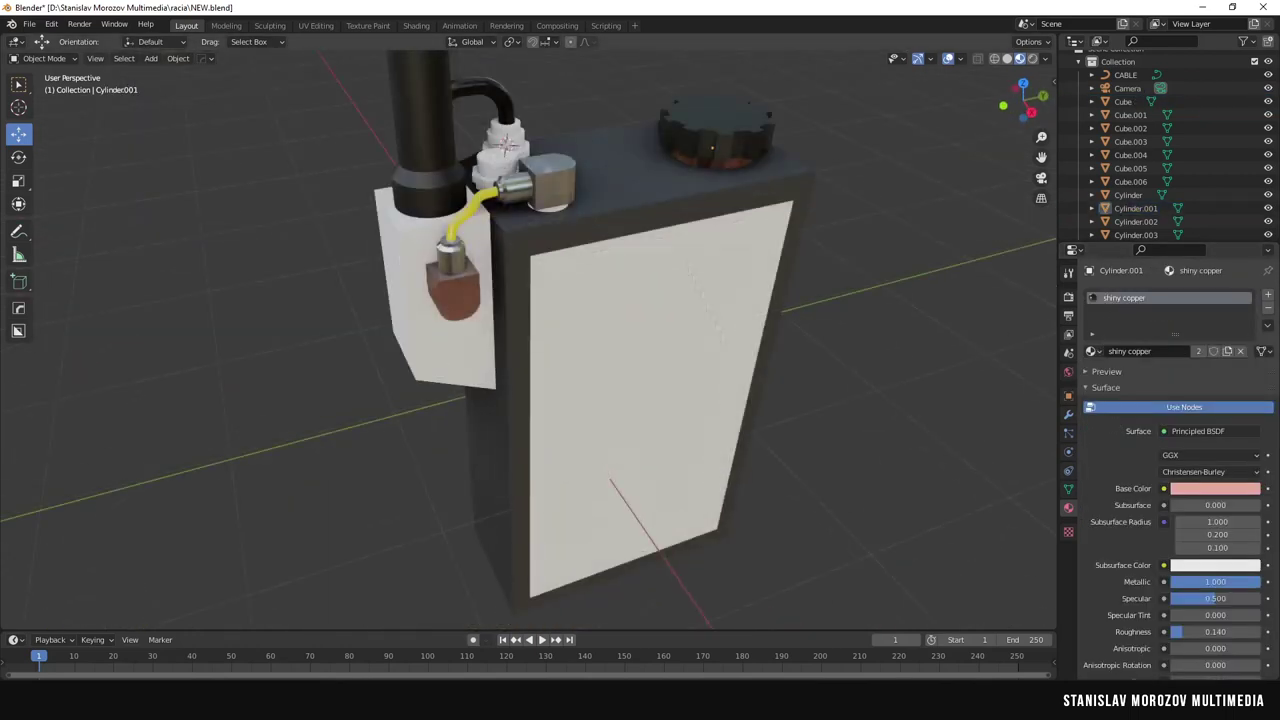
Give the left and right white caps shiny metal.
{"action": "middle_click_drag", "start_coordinate": [700, 300], "coordinate": [715, 292]}
{"action": "scroll", "coordinate": [715, 292], "scroll_direction": "up", "scroll_amount": 4}
{"action": "left_click", "coordinate": [1092, 351]}
{"action": "left_click", "coordinate": [556, 265]}
{"action": "left_click", "coordinate": [1092, 351]}
{"action": "left_click", "coordinate": [1140, 432]}
{"action": "left_click", "coordinate": [705, 292]}
{"action": "left_click", "coordinate": [1092, 351]}
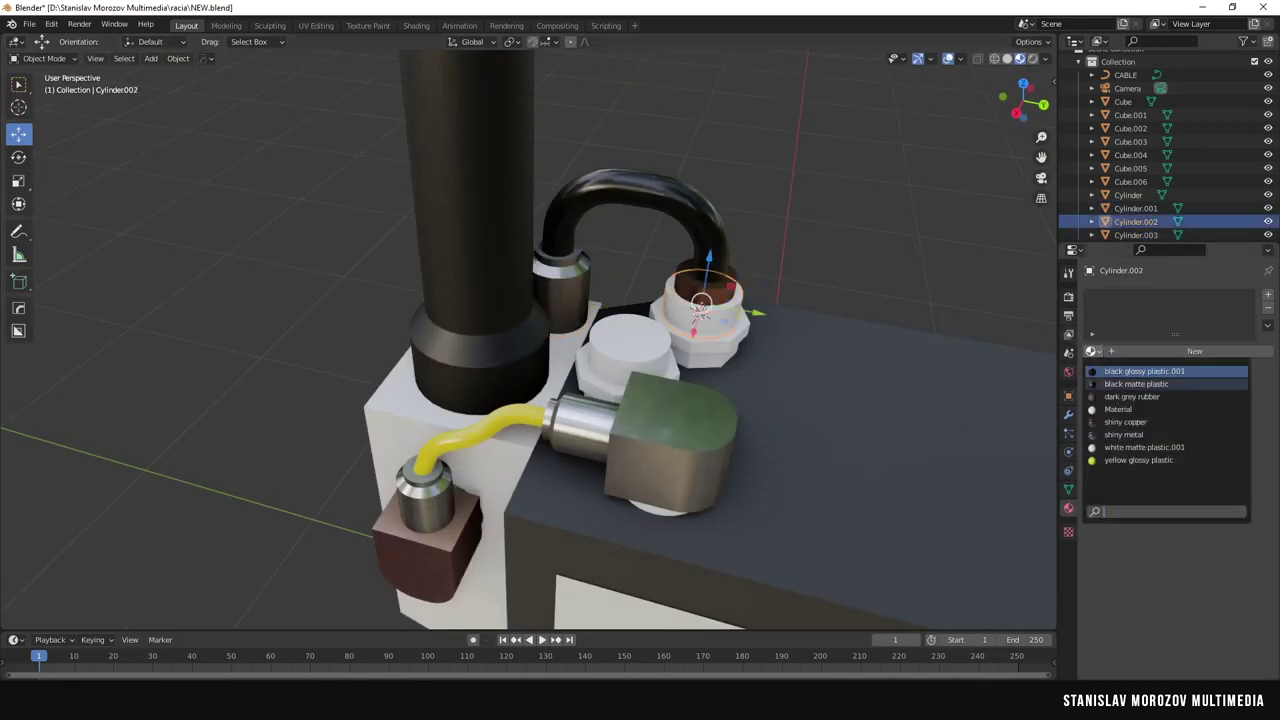
{"action": "left_click", "coordinate": [1125, 434]}
Inset the top face of cap Cylinder.009 by 0.02437 m in face mode.
{"action": "middle_click_drag", "start_coordinate": [640, 330], "coordinate": [640, 200]}
{"action": "left_click", "coordinate": [593, 300]}
{"action": "key", "text": "Tab"}
{"action": "mouse_move", "coordinate": [593, 297]}
{"action": "middle_mouse_down"}
{"action": "mouse_move", "coordinate": [594, 362]}
{"action": "mouse_move", "coordinate": [536, 393]}
{"action": "middle_mouse_up"}
{"action": "key", "text": "3"}
{"action": "left_click", "coordinate": [593, 328]}
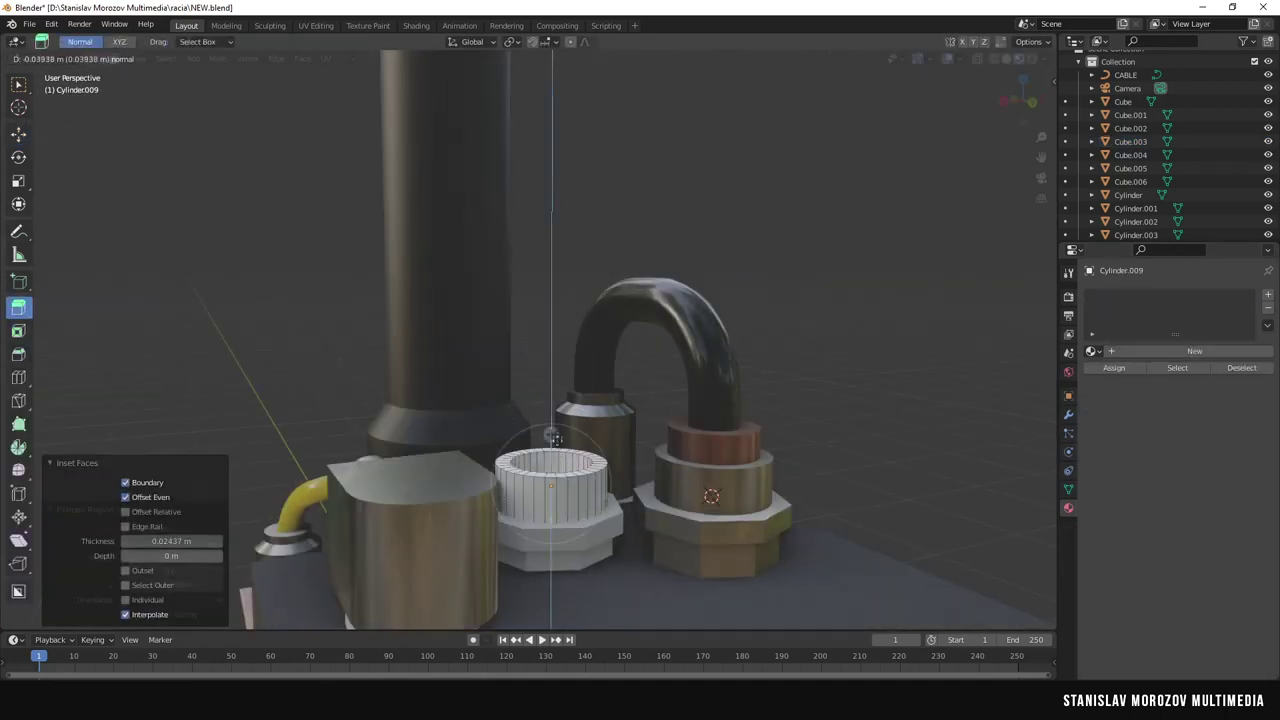
Push the inset face down into the cap and return to Object Mode.
{"action": "left_click", "coordinate": [555, 438]}
{"action": "middle_click_drag", "start_coordinate": [555, 438], "coordinate": [816, 352]}
{"action": "key", "text": "Tab"}
{"action": "scroll", "coordinate": [555, 345], "scroll_direction": "up", "scroll_amount": 2}
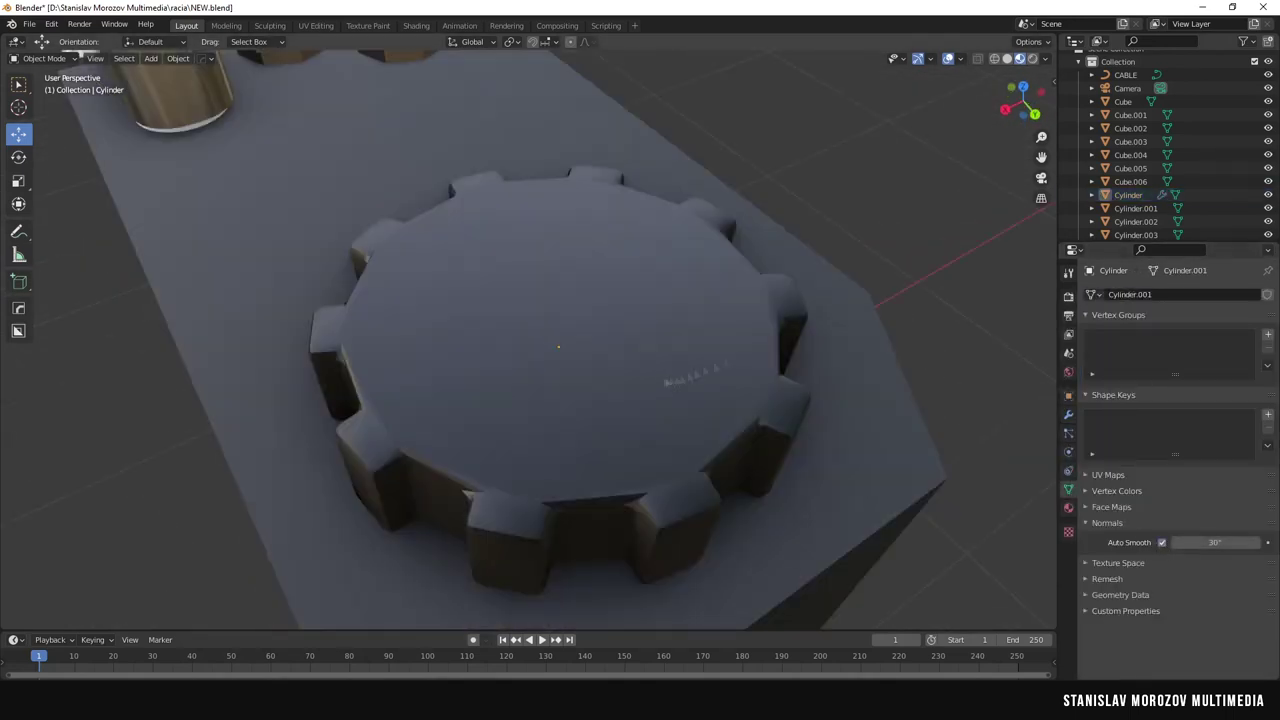
Show the knob's Bevel modifier settings and inset another top face.
{"action": "left_click", "coordinate": [1068, 414]}
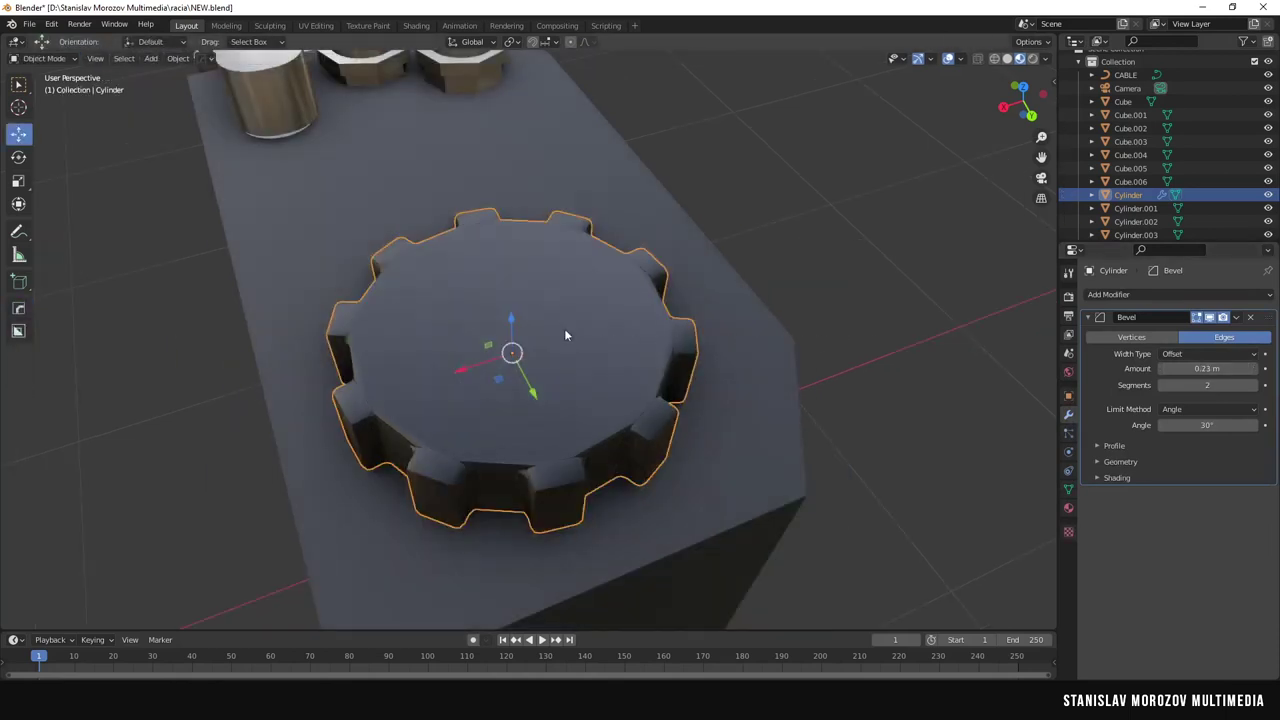
{"action": "left_click", "coordinate": [18, 331]}
{"action": "mouse_move", "coordinate": [508, 243]}
{"action": "left_mouse_down"}
{"action": "mouse_move", "coordinate": [510, 307]}
{"action": "mouse_move", "coordinate": [505, 285]}
{"action": "left_mouse_up"}
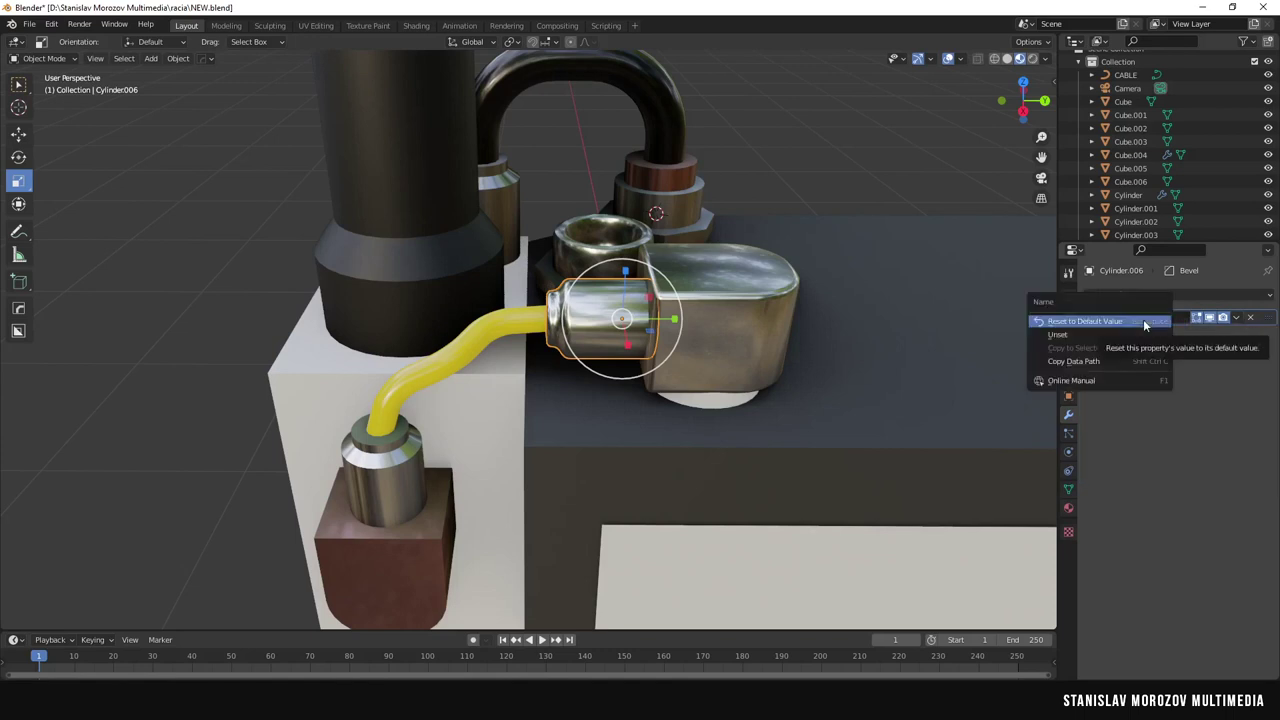
Select the lower fitting and orbit around the fittings to check its bevel.
{"action": "left_click", "coordinate": [381, 482]}
{"action": "middle_click_drag", "start_coordinate": [1020, 345], "coordinate": [709, 367]}
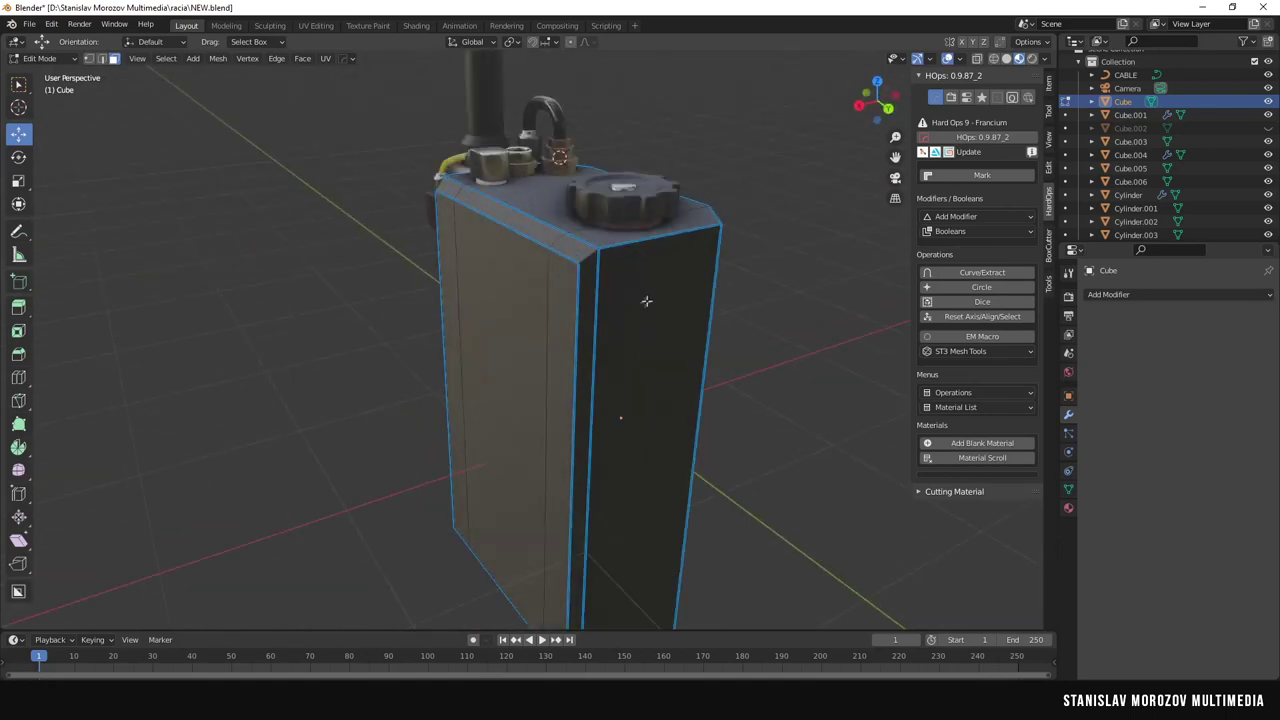
Confirm the bevel on the main body's vertical edges.
{"action": "middle_click_drag", "start_coordinate": [640, 350], "coordinate": [340, 360]}
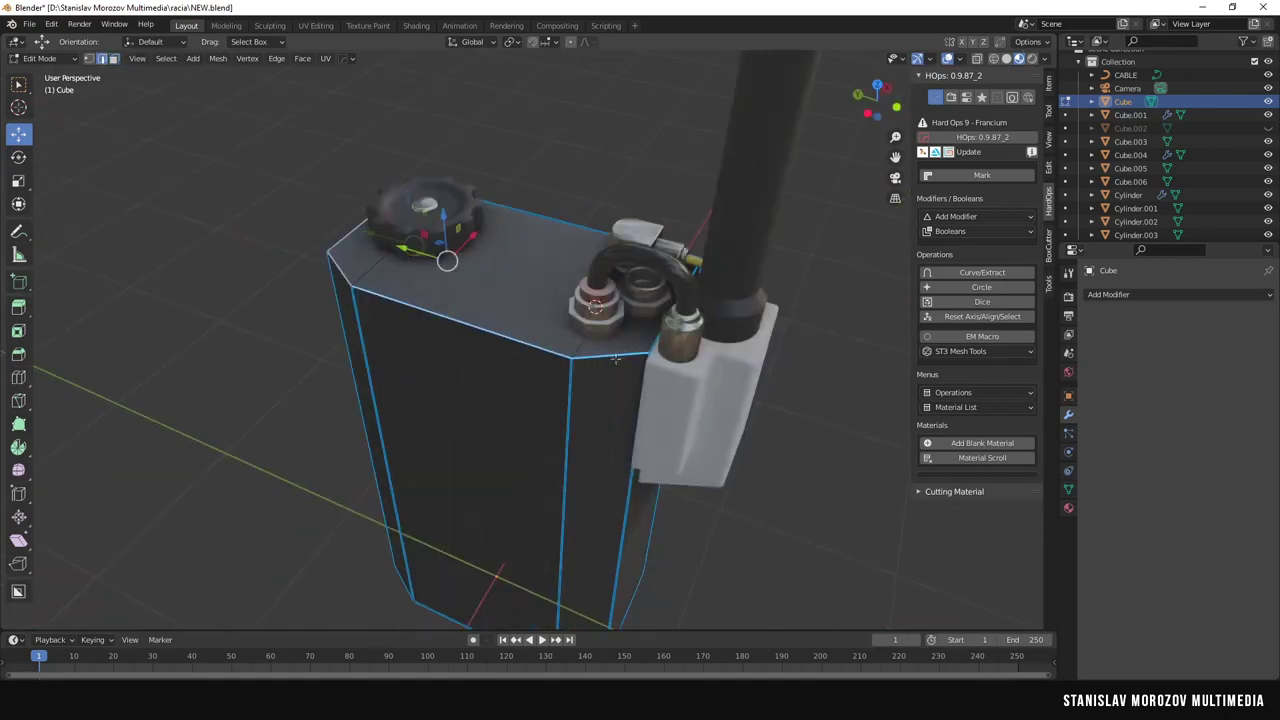
{"action": "mouse_move", "coordinate": [610, 390]}
{"action": "middle_mouse_down"}
{"action": "mouse_move", "coordinate": [650, 348]}
{"action": "mouse_move", "coordinate": [509, 410]}
{"action": "mouse_move", "coordinate": [478, 368]}
{"action": "middle_mouse_up"}
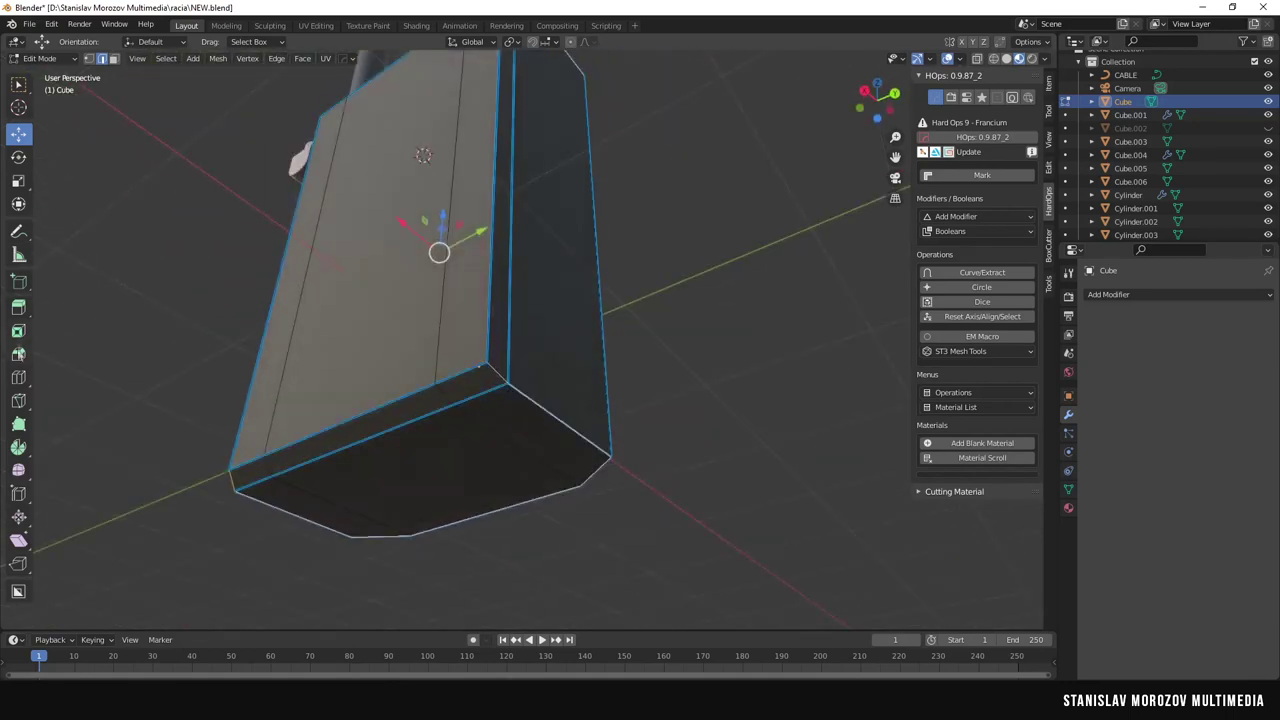
{"action": "left_click", "coordinate": [428, 297]}
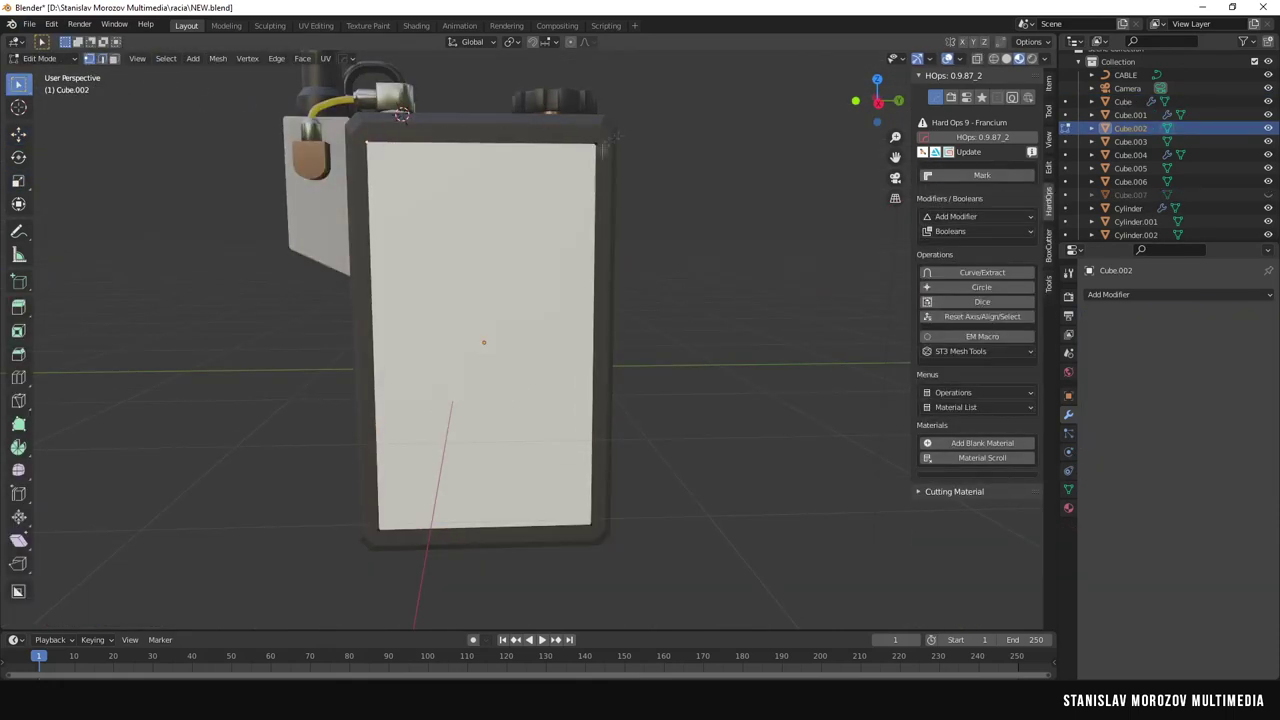
Round the front panel's top corners with a 0.103 m, 6-segment vertex bevel.
{"action": "left_click", "coordinate": [374, 224]}
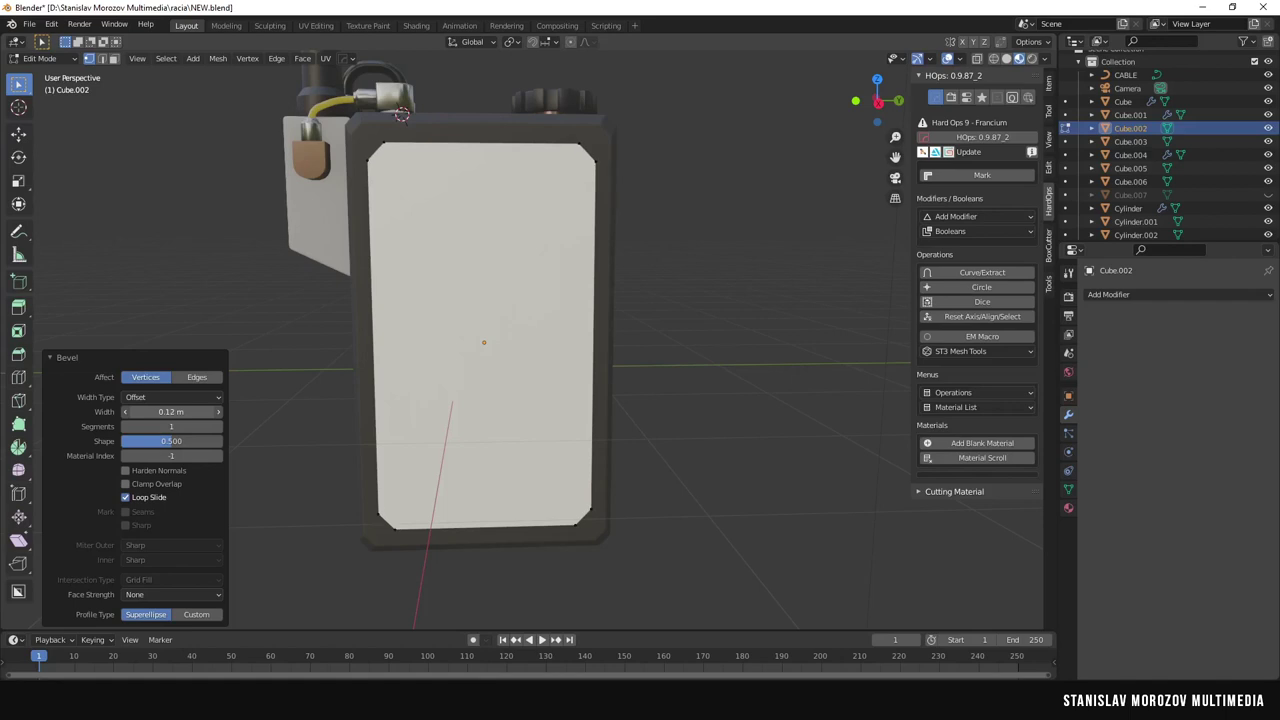
{"action": "left_click_drag", "start_coordinate": [627, 100], "coordinate": [247, 202]}
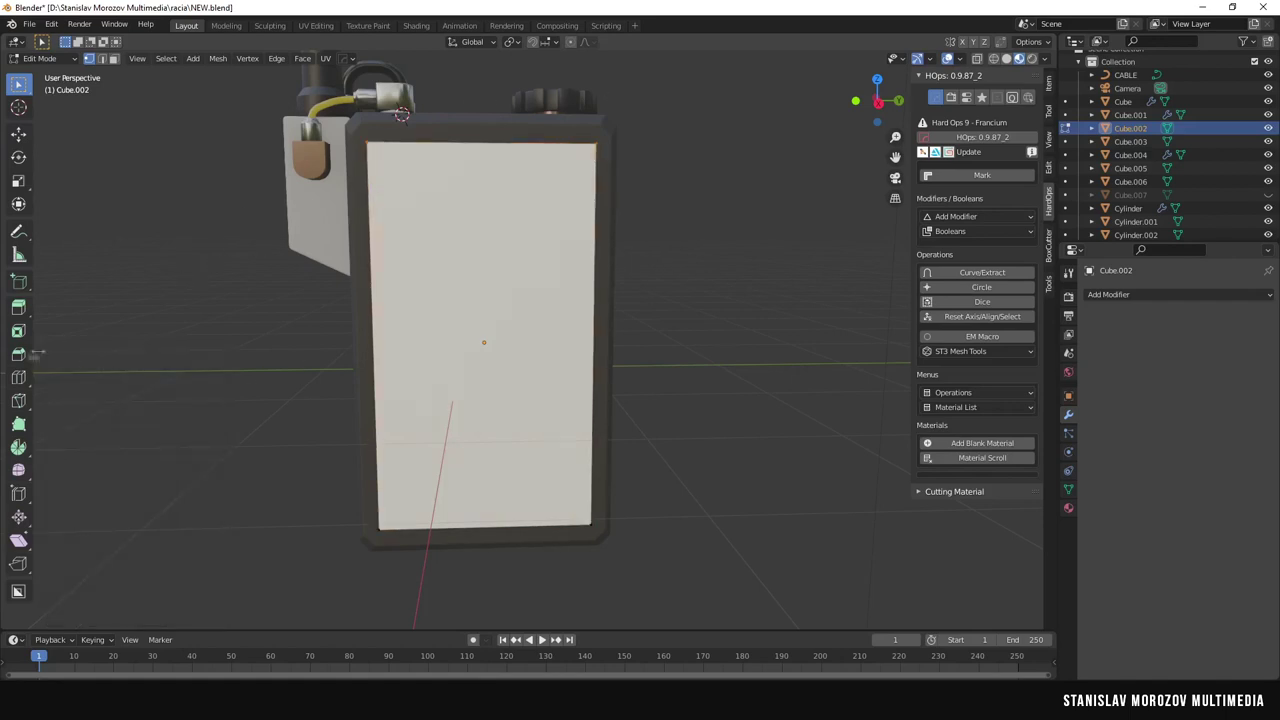
{"action": "left_click", "coordinate": [240, 380]}
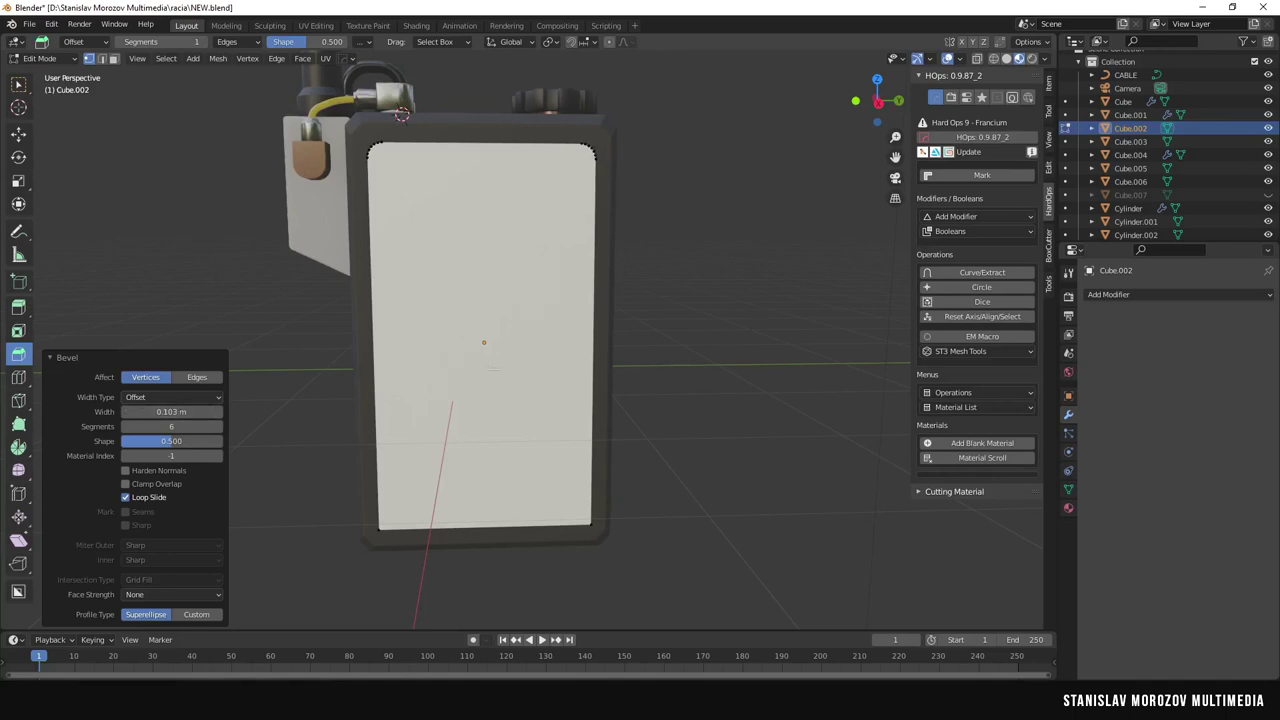
{"action": "scroll", "coordinate": [690, 330], "scroll_direction": "down", "scroll_amount": 5}
{"action": "key", "text": "Tab"}
Duplicate the white front panel.
{"action": "mouse_move", "coordinate": [690, 330]}
{"action": "middle_mouse_down"}
{"action": "mouse_move", "coordinate": [710, 326]}
{"action": "mouse_move", "coordinate": [640, 360]}
{"action": "middle_mouse_up"}
{"action": "left_click", "coordinate": [560, 350]}
{"action": "key", "text": "shift+d"}
Move the panel copy away from the device along X.
{"action": "key", "text": "g"}
{"action": "key", "text": "x"}
{"action": "left_click", "coordinate": [637, 360]}
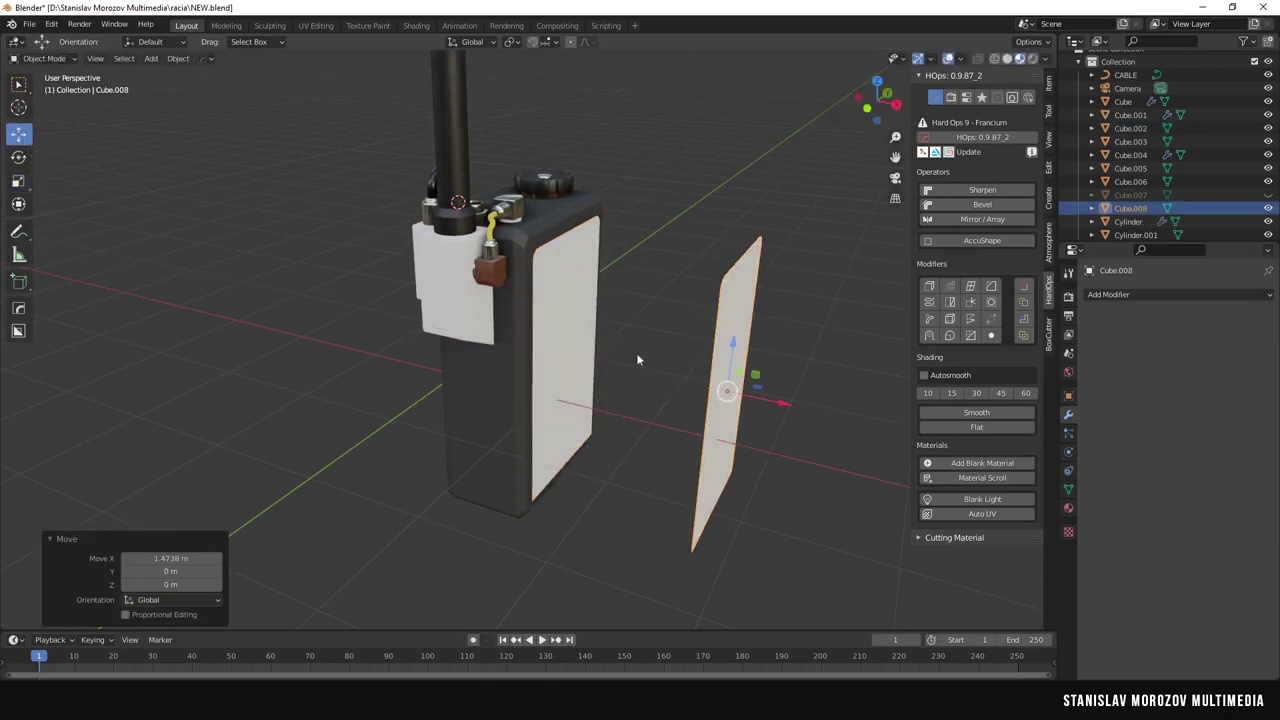
Thicken the original panel with Solidify, assign it an existing material, and sharpen its edges.
{"action": "left_click", "coordinate": [565, 350]}
{"action": "key", "text": "KP_Decimal"}
{"action": "left_click", "coordinate": [1108, 294]}
{"action": "left_click", "coordinate": [940, 523]}
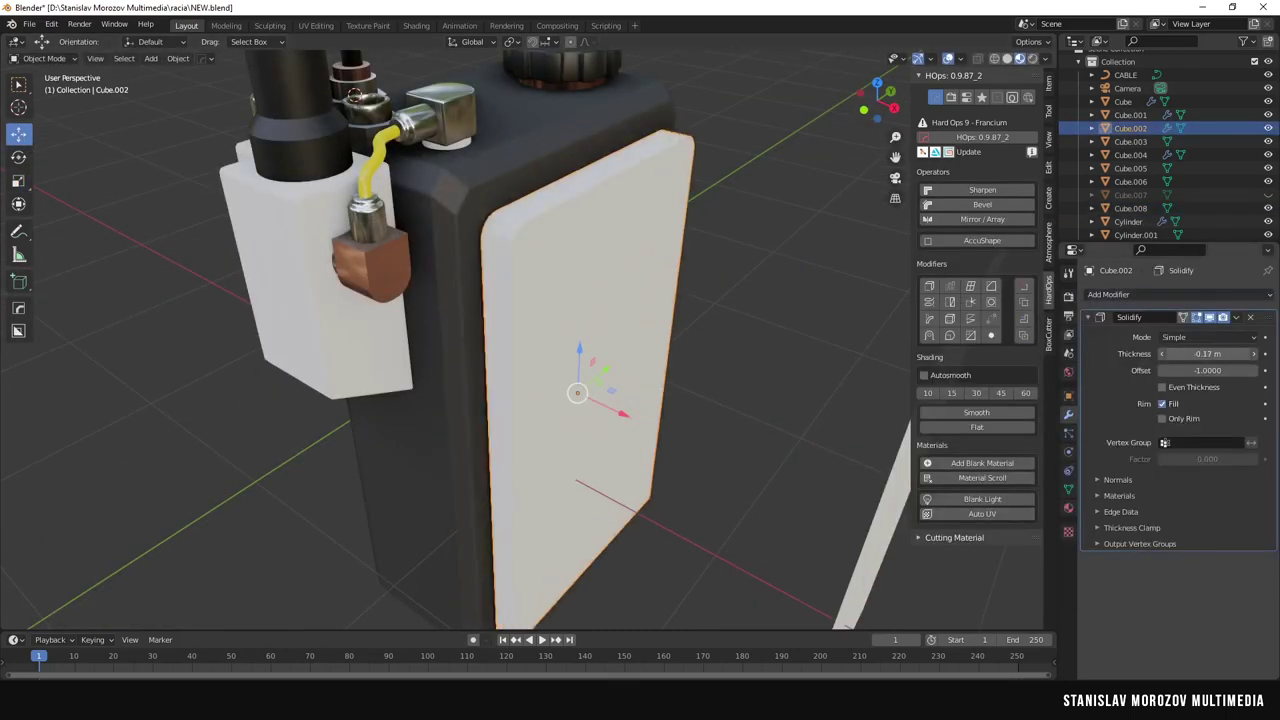
{"action": "left_click", "coordinate": [1068, 507]}
{"action": "left_click", "coordinate": [1092, 335]}
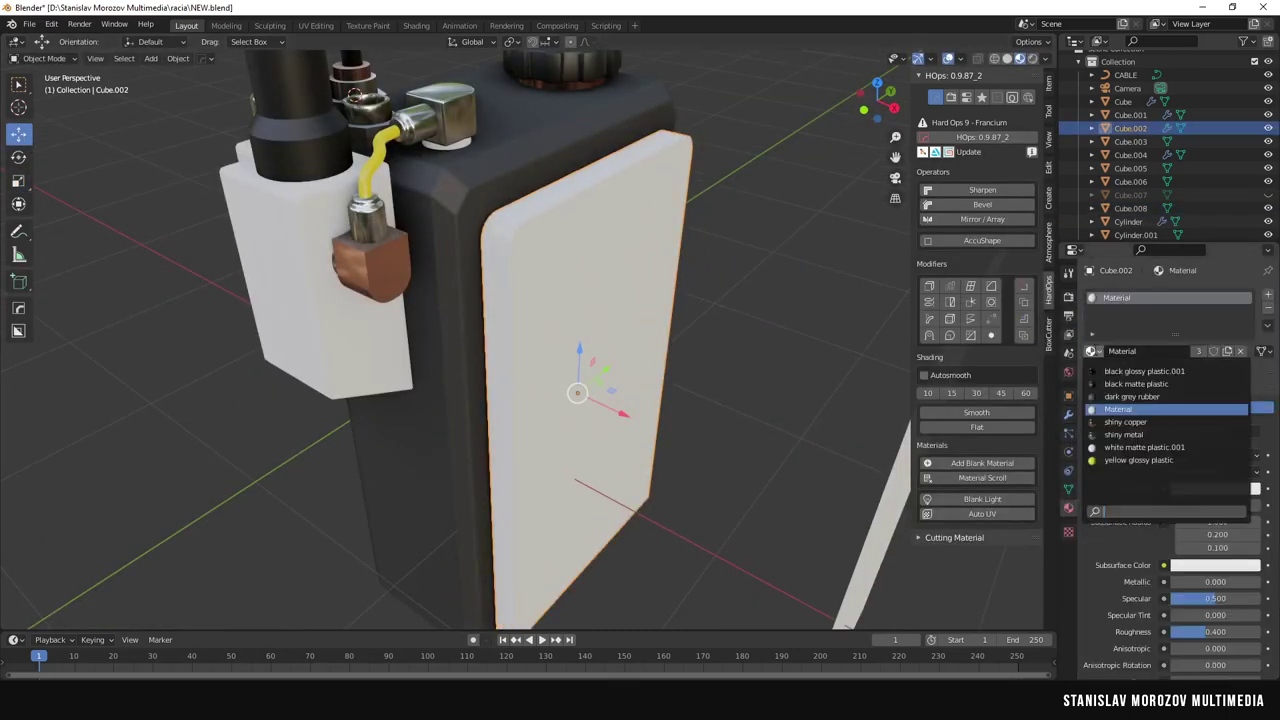
{"action": "left_click", "coordinate": [1120, 406]}
{"action": "middle_click_drag", "start_coordinate": [600, 300], "coordinate": [561, 230]}
{"action": "left_click", "coordinate": [982, 190]}
{"action": "mouse_move", "coordinate": [590, 380]}
{"action": "middle_mouse_down"}
{"action": "mouse_move", "coordinate": [619, 397]}
{"action": "mouse_move", "coordinate": [456, 355]}
{"action": "middle_mouse_up"}
Shift the panel along X and boolean-subtract it from the body to cut the recess.
{"action": "key", "text": "g"}
{"action": "key", "text": "x"}
{"action": "left_click", "coordinate": [615, 397]}
{"action": "left_click", "coordinate": [456, 355], "text": "shift"}
{"action": "key", "text": "ctrl+KP_Subtract"}
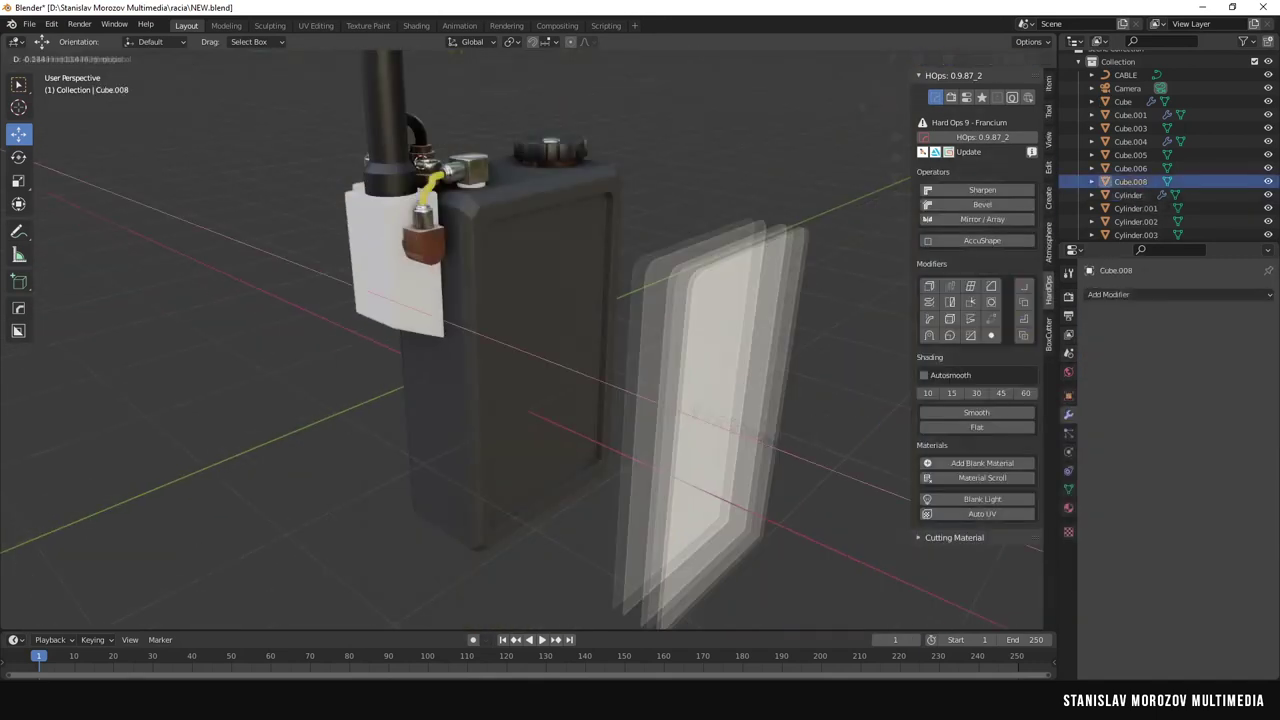
Place plate Cube.008 on the body's front with blue metal at roughness 0.434.
{"action": "left_click_drag", "start_coordinate": [766, 421], "coordinate": [596, 361]}
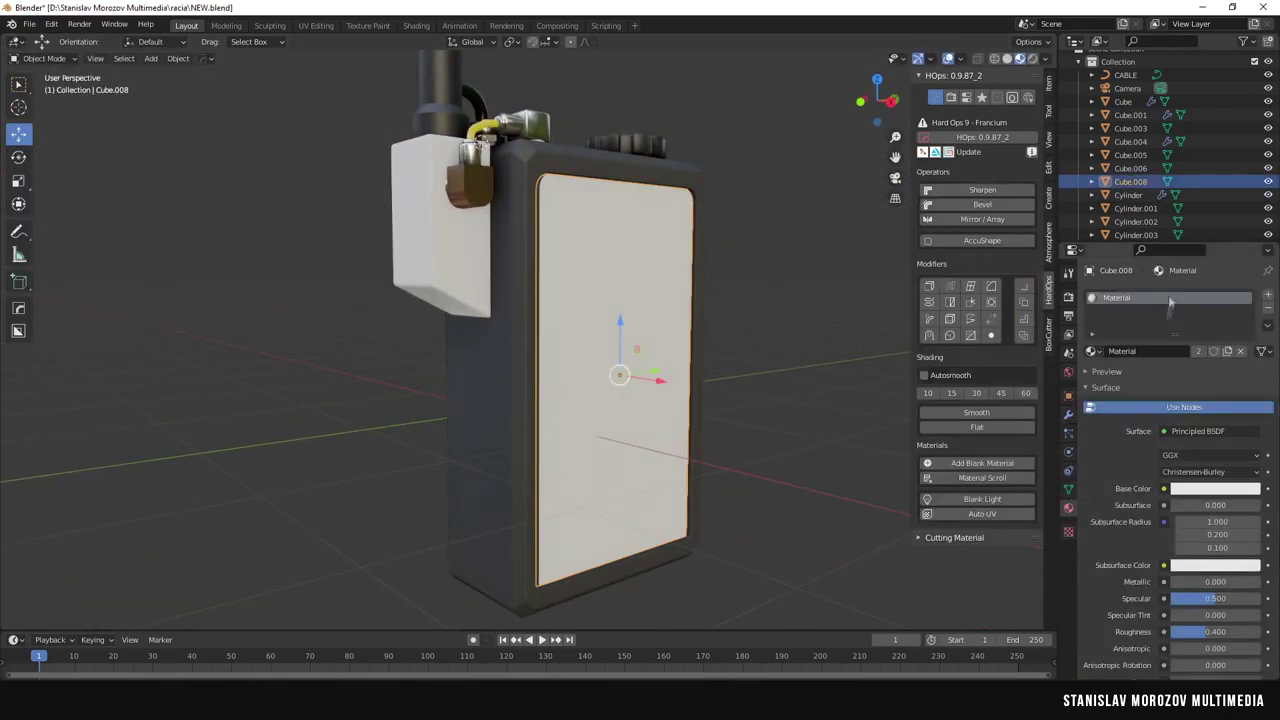
{"action": "left_click", "coordinate": [1124, 434]}
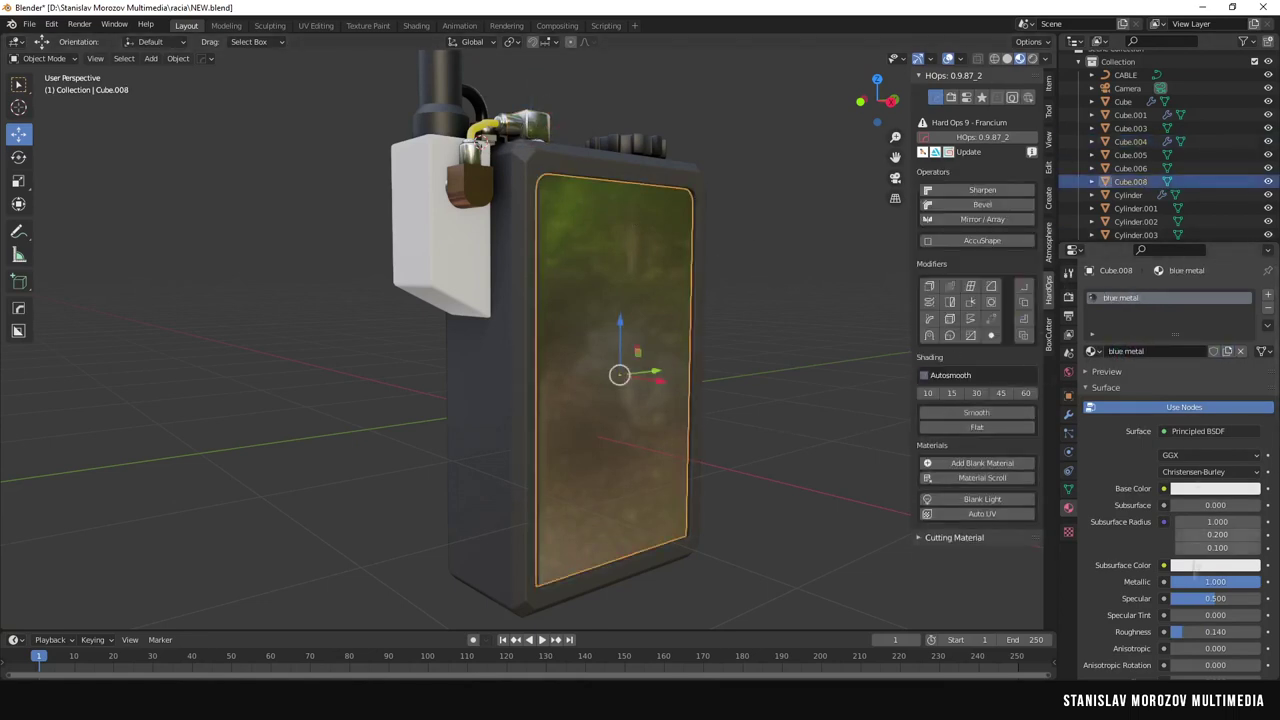
{"action": "left_click_drag", "start_coordinate": [1196, 631], "coordinate": [1222, 631]}
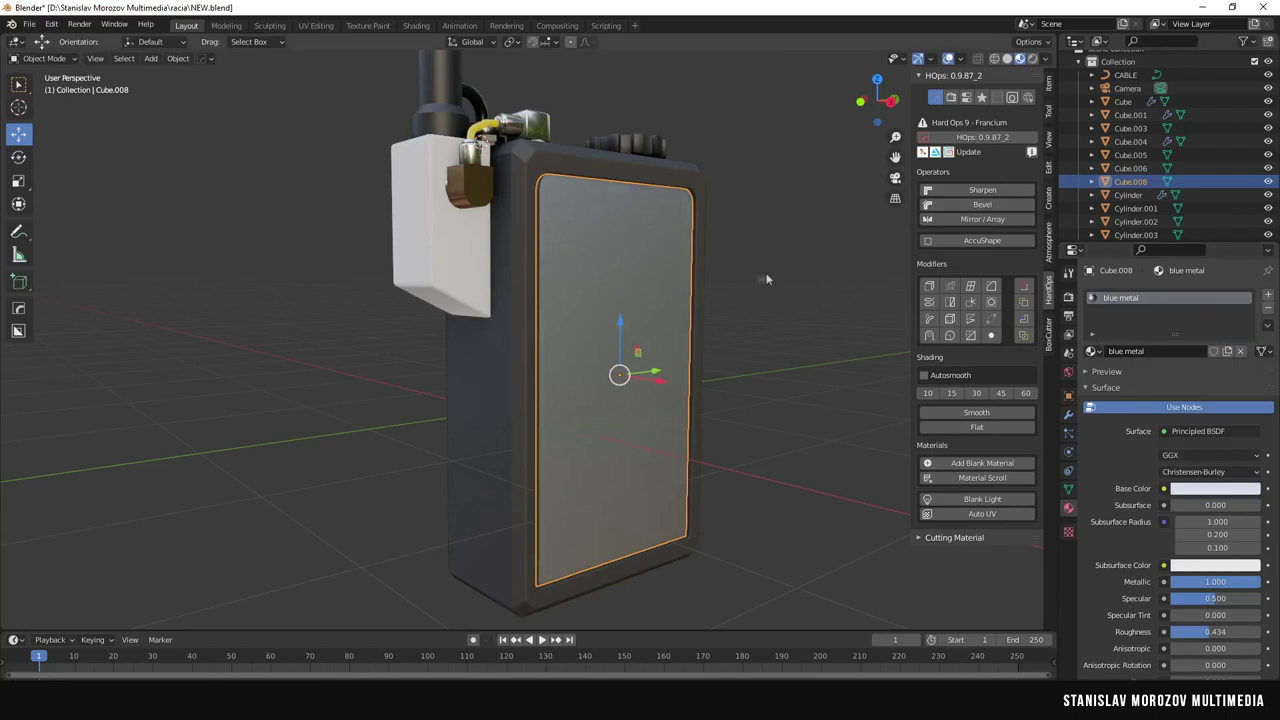
{"action": "key", "text": "alt+a"}
{"action": "scroll", "coordinate": [769, 294], "scroll_direction": "down", "scroll_amount": 4}
{"action": "mouse_move", "coordinate": [769, 294]}
{"action": "middle_mouse_down"}
{"action": "mouse_move", "coordinate": [756, 349]}
{"action": "mouse_move", "coordinate": [751, 287]}
{"action": "mouse_move", "coordinate": [812, 396]}
{"action": "mouse_move", "coordinate": [703, 366]}
{"action": "middle_mouse_up"}
{"action": "scroll", "coordinate": [757, 349], "scroll_direction": "up", "scroll_amount": 4}
Add a small cube, scale it down and move it along Y beside the device body.
{"action": "scroll", "coordinate": [703, 366], "scroll_direction": "up", "scroll_amount": 2}
{"action": "key", "text": "shift+z"}
{"action": "scroll", "coordinate": [788, 297], "scroll_direction": "down", "scroll_amount": 1}
{"action": "key", "text": "shift+a"}
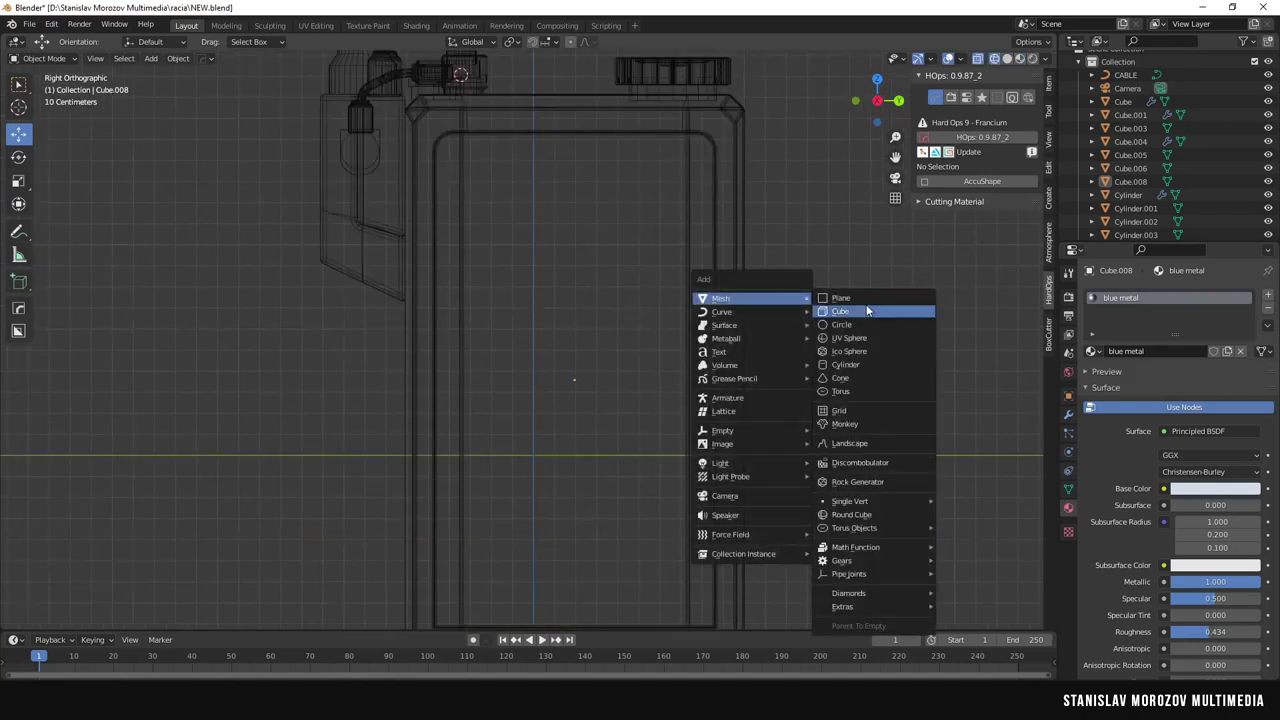
{"action": "left_click", "coordinate": [850, 311]}
{"action": "key", "text": "s"}
{"action": "key", "text": "Return"}
{"action": "key", "text": "g"}
{"action": "key", "text": "y"}
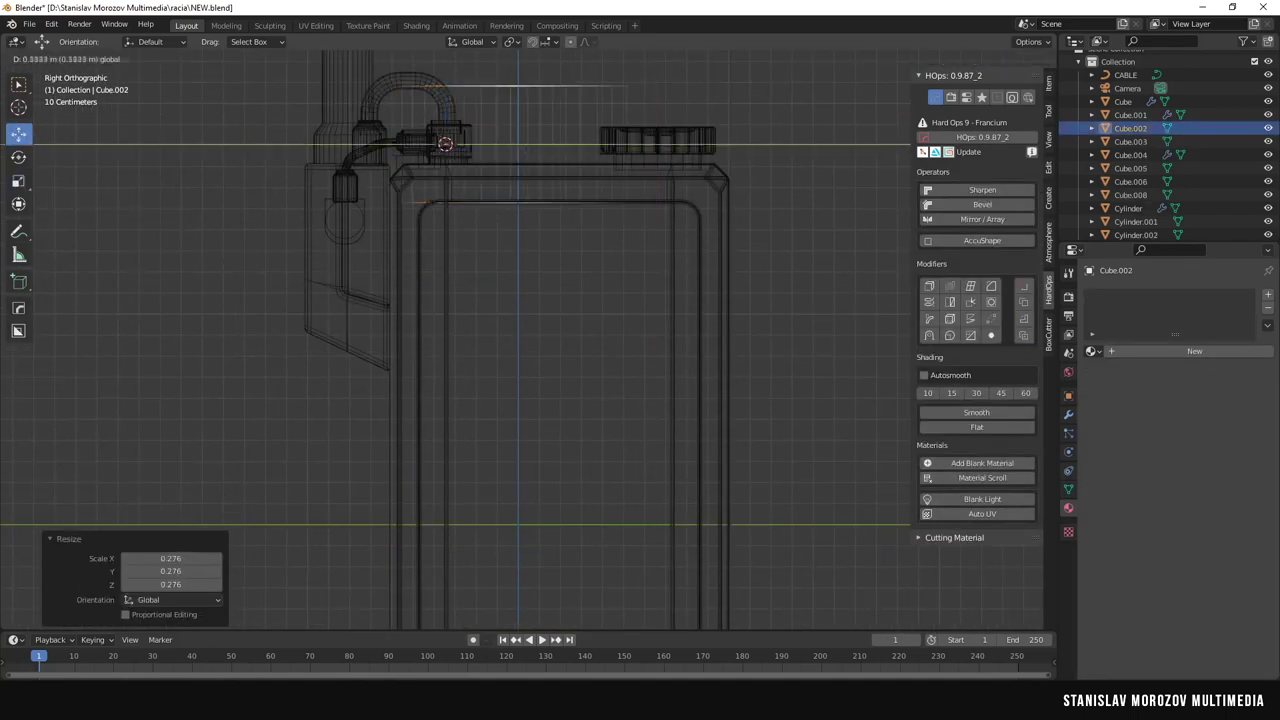
{"action": "left_click", "coordinate": [773, 319]}
{"action": "key", "text": "Tab"}
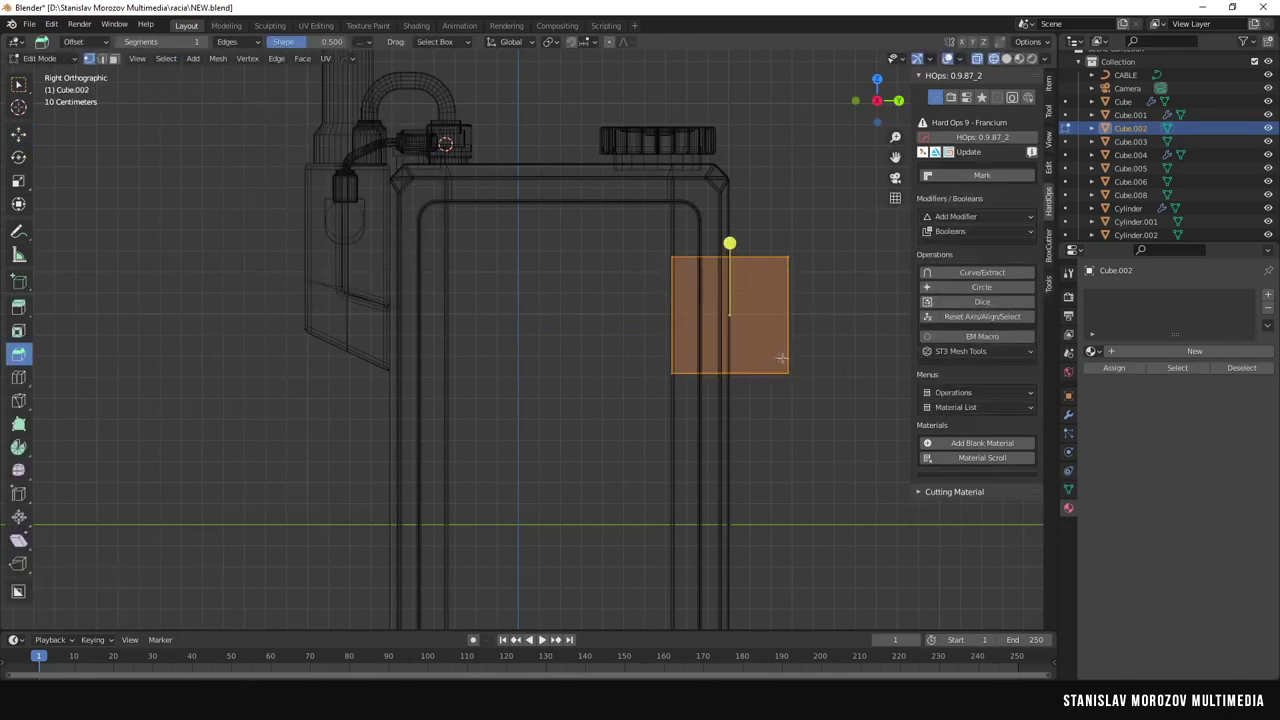
{"action": "mouse_move", "coordinate": [731, 314]}
{"action": "middle_mouse_down"}
{"action": "mouse_move", "coordinate": [760, 290]}
{"action": "mouse_move", "coordinate": [715, 220]}
{"action": "mouse_move", "coordinate": [676, 199]}
{"action": "middle_mouse_up"}
{"action": "key", "text": "Tab"}
Check the device from the left and right side views and select the front metal plate.
{"action": "key", "text": "grave"}
{"action": "left_click", "coordinate": [505, 244]}
{"action": "key", "text": "ctrl+KP_3"}
{"action": "scroll", "coordinate": [659, 298], "scroll_direction": "up", "scroll_amount": 3}
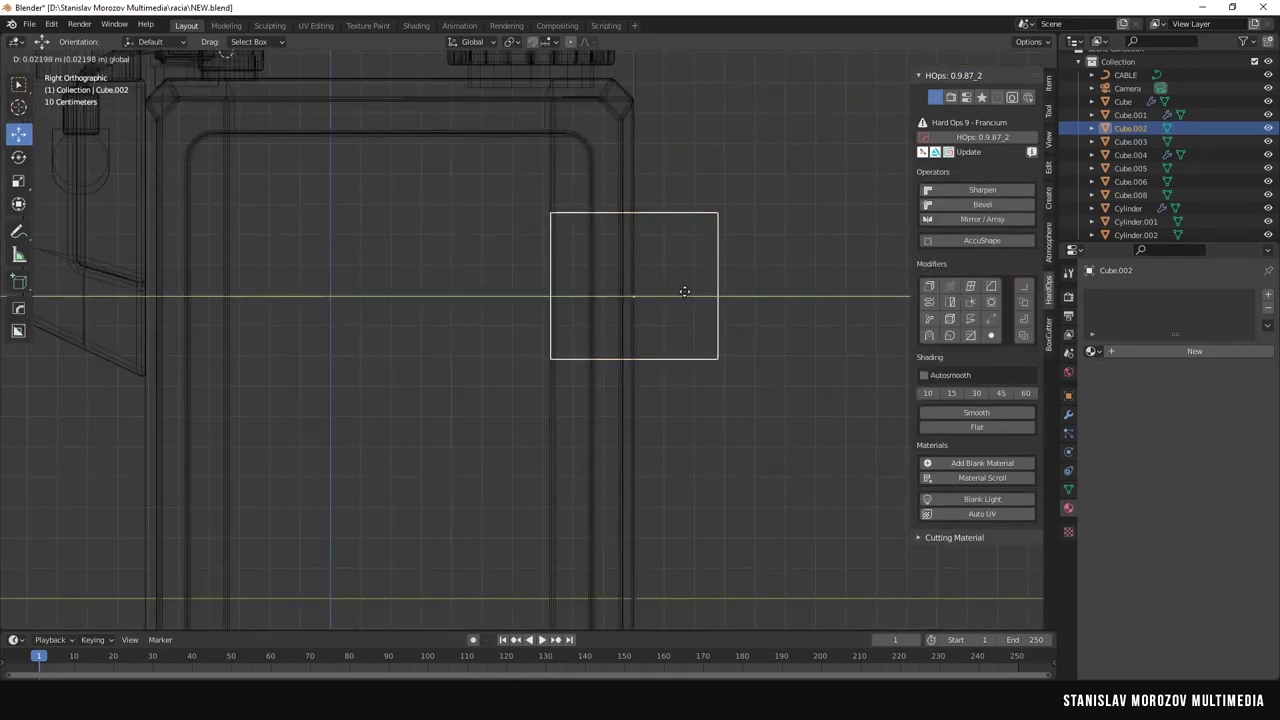
{"action": "scroll", "coordinate": [638, 233], "scroll_direction": "down", "scroll_amount": 2}
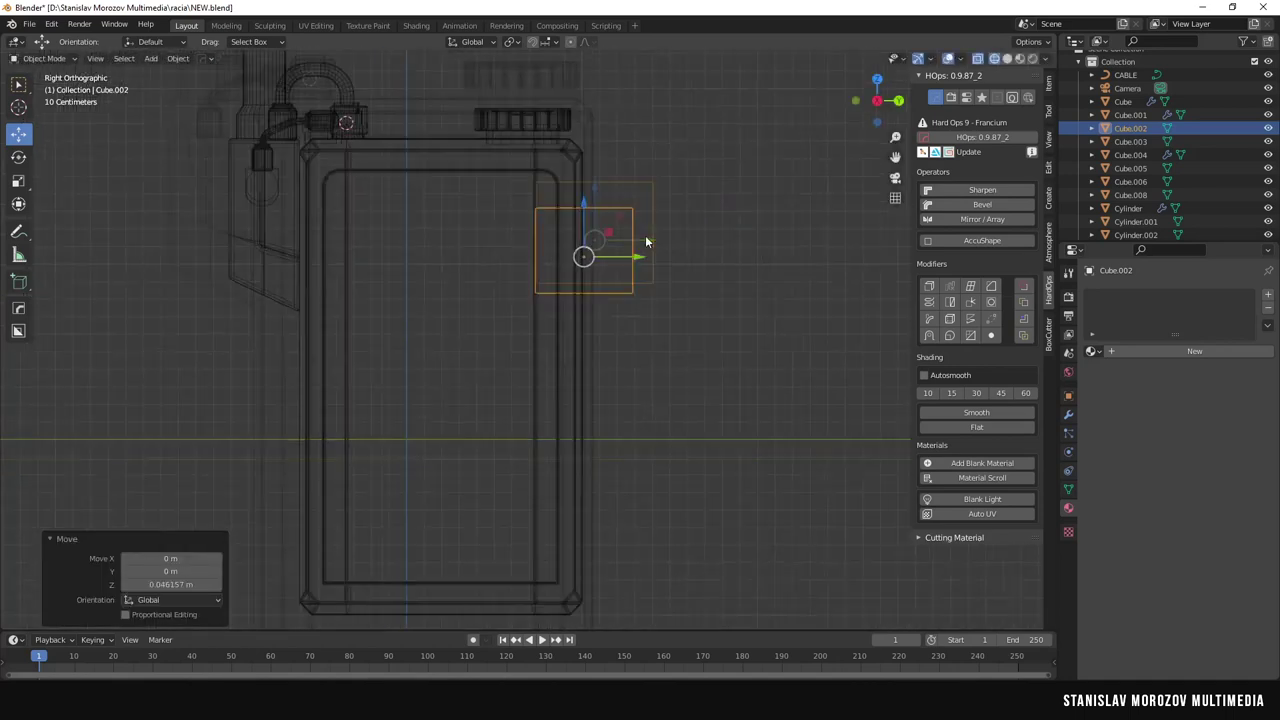
{"action": "left_click", "coordinate": [630, 235]}
{"action": "left_click", "coordinate": [1007, 58]}
{"action": "middle_click_drag", "start_coordinate": [700, 300], "coordinate": [634, 343]}
{"action": "left_click", "coordinate": [634, 343]}
Cut an edge loop down the middle of the plate and delete its left half.
{"action": "key", "text": "grave"}
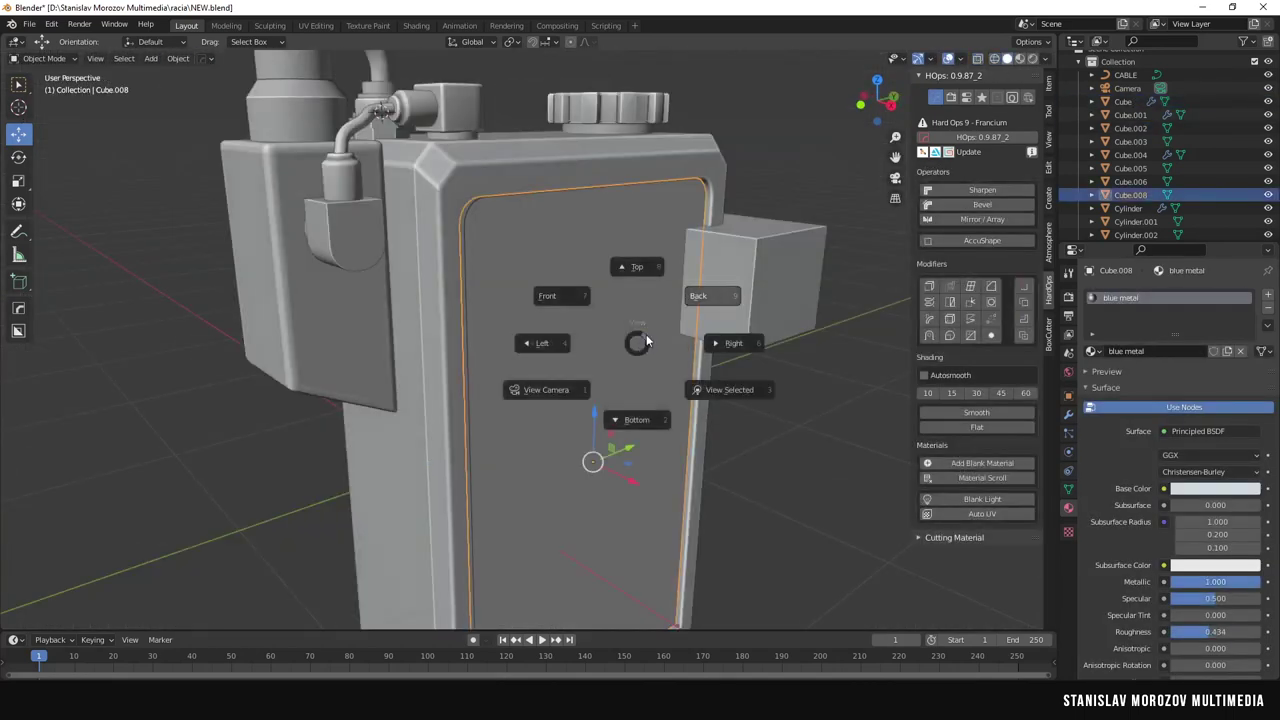
{"action": "left_click", "coordinate": [543, 343]}
{"action": "key", "text": "grave"}
{"action": "key", "text": "Escape"}
{"action": "middle_click_drag", "start_coordinate": [810, 343], "coordinate": [600, 380]}
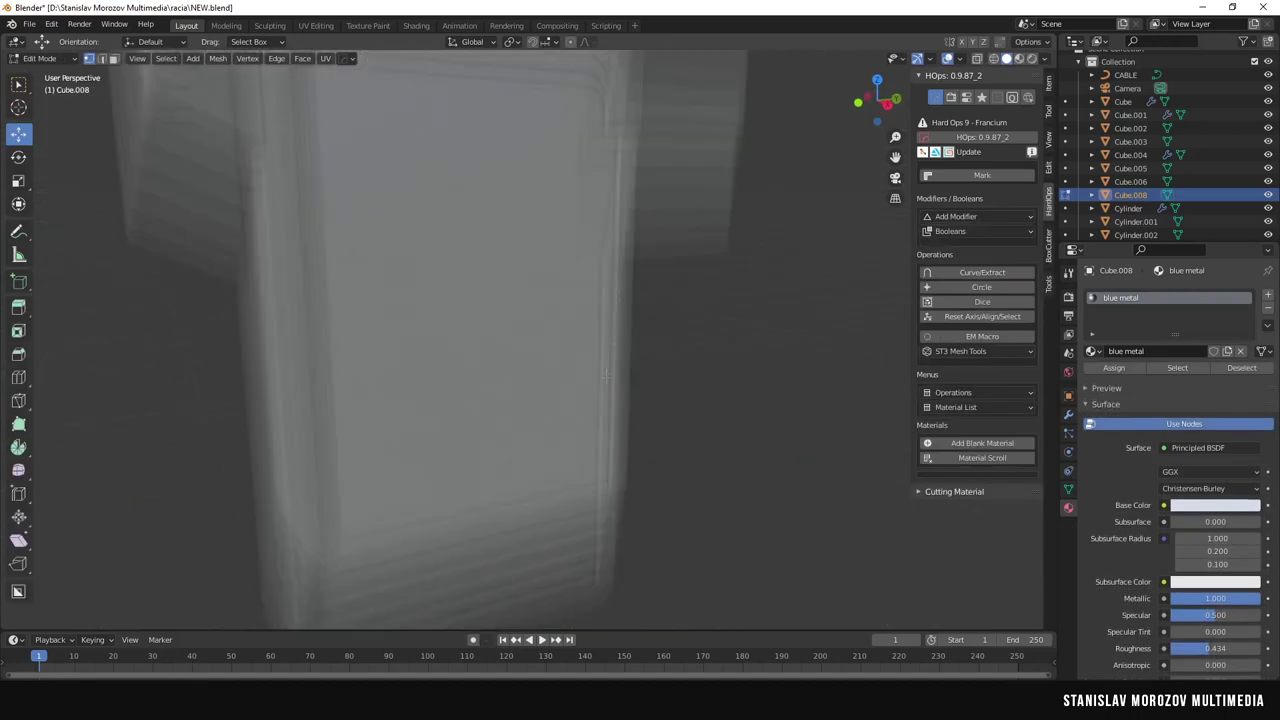
{"action": "scroll", "coordinate": [600, 380], "scroll_direction": "down", "scroll_amount": 3}
{"action": "key", "text": "Tab"}
{"action": "left_click", "coordinate": [446, 507]}
{"action": "middle_click_drag", "start_coordinate": [446, 507], "coordinate": [420, 488]}
{"action": "key", "text": "w"}
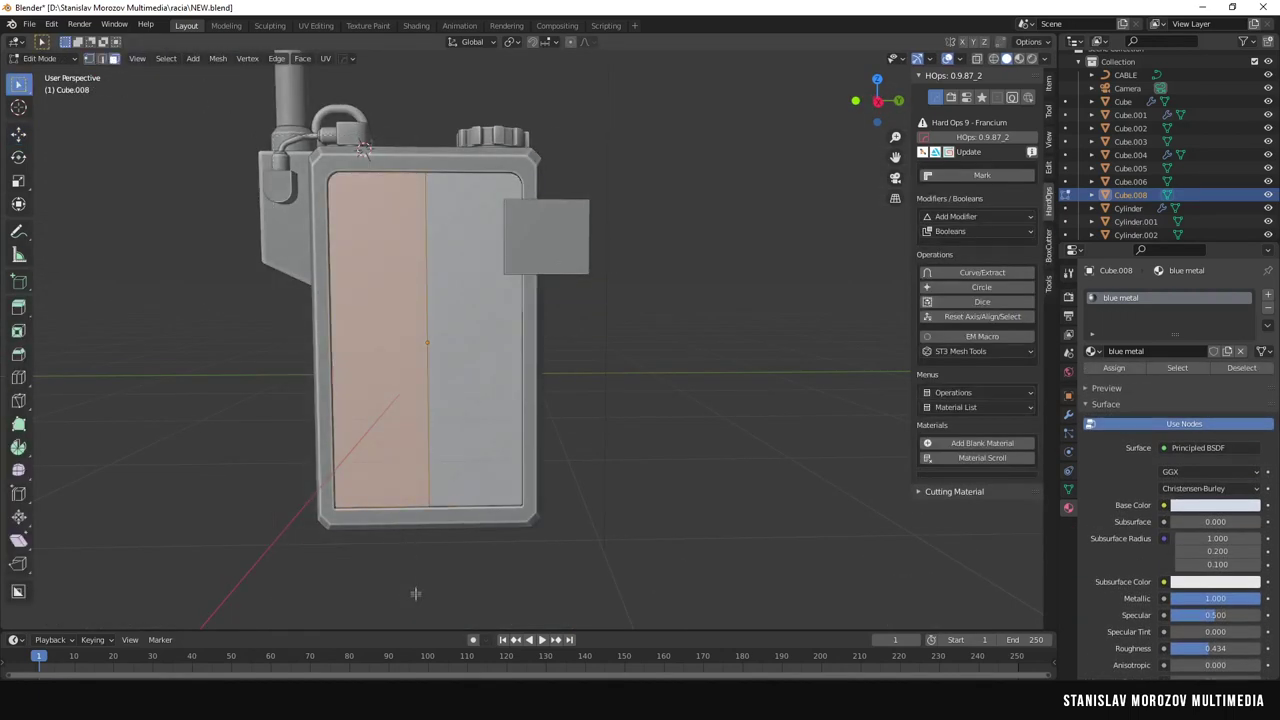
{"action": "left_click", "coordinate": [379, 511]}
{"action": "middle_click_drag", "start_coordinate": [500, 350], "coordinate": [430, 360]}
{"action": "key", "text": "Tab"}
Add a Mirror modifier on the Y axis to rebuild the plate's missing half.
{"action": "left_click", "coordinate": [1068, 413]}
{"action": "left_click", "coordinate": [1178, 294]}
{"action": "left_click", "coordinate": [1038, 454]}
{"action": "left_click", "coordinate": [1243, 339]}
{"action": "mouse_move", "coordinate": [600, 340]}
{"action": "middle_mouse_down"}
{"action": "mouse_move", "coordinate": [659, 335]}
{"action": "mouse_move", "coordinate": [580, 330]}
{"action": "middle_mouse_up"}
{"action": "scroll", "coordinate": [590, 300], "scroll_direction": "up", "scroll_amount": 4}
Isolate the side box and plate in local view and apply the plate's Solidify modifier.
{"action": "left_click", "coordinate": [500, 325]}
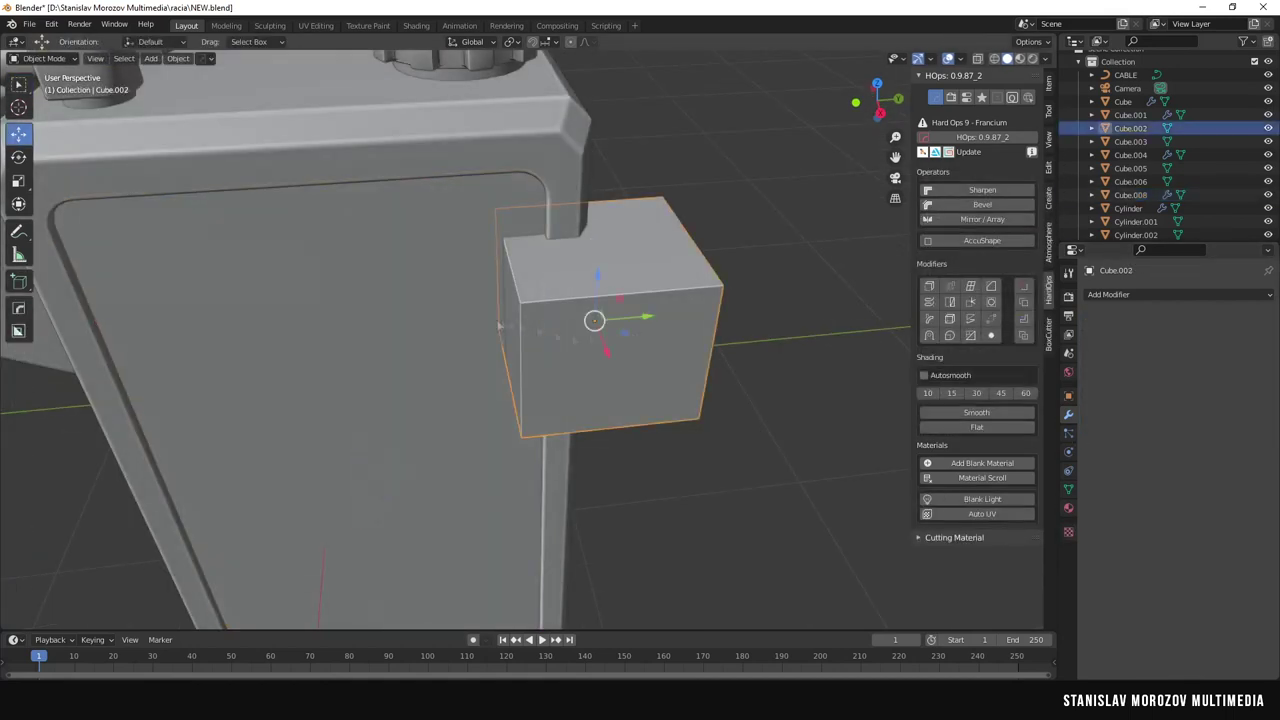
{"action": "scroll", "coordinate": [594, 320], "scroll_direction": "down", "scroll_amount": 3}
{"action": "left_click", "coordinate": [776, 353], "text": "shift"}
{"action": "key", "text": "KP_Divide"}
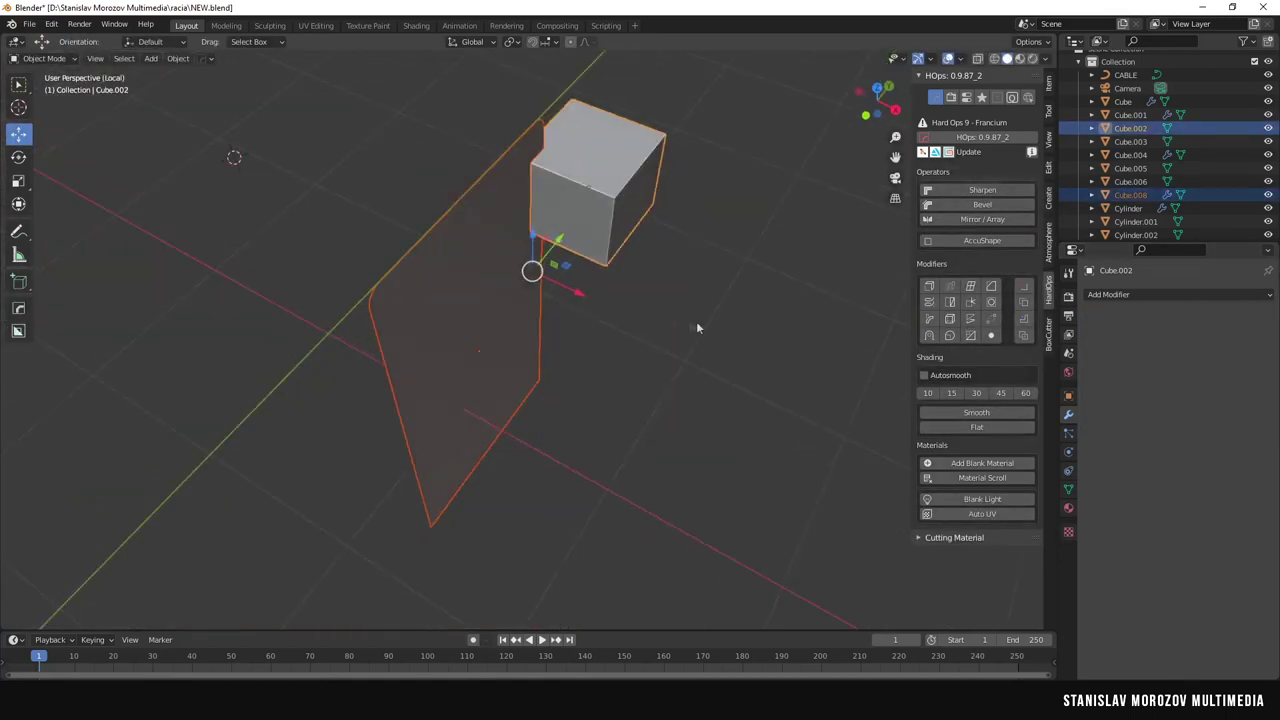
{"action": "left_click", "coordinate": [1130, 194]}
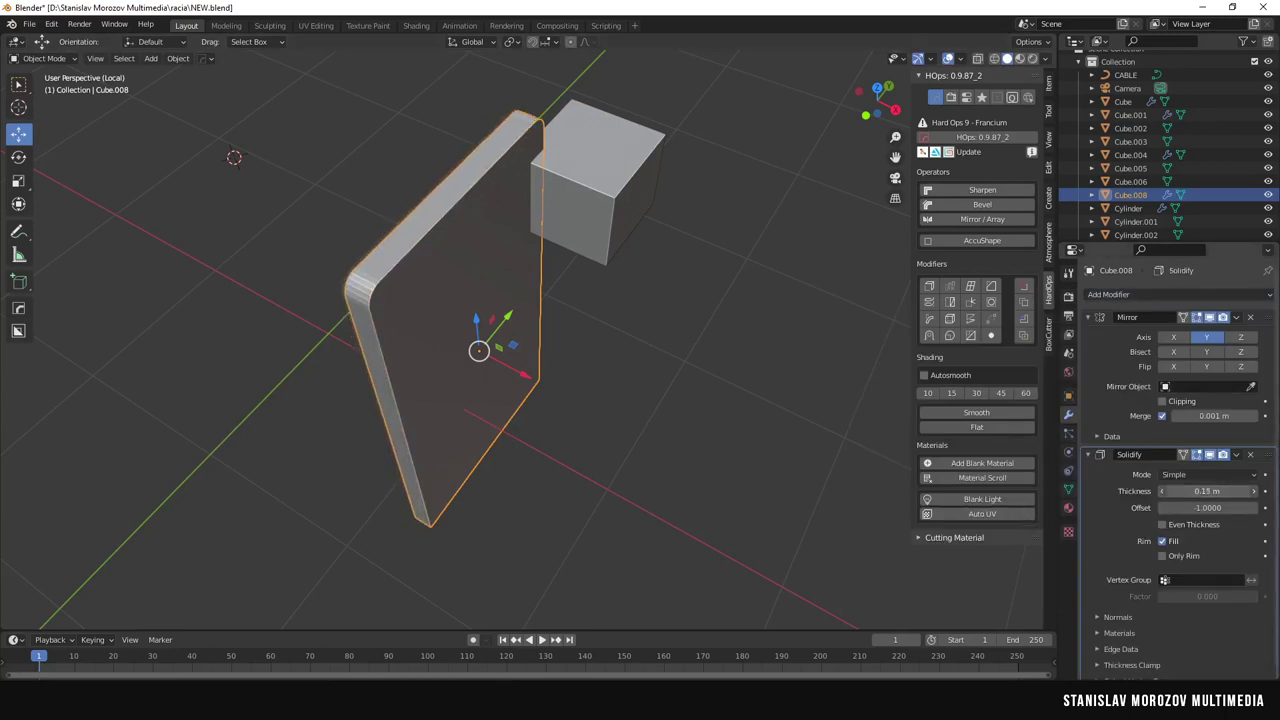
{"action": "key", "text": "ctrl+a"}
Flatten the small cube into a thin slab and stack two Array copies vertically (Z offset -1.7).
{"action": "mouse_move", "coordinate": [600, 300]}
{"action": "middle_mouse_down"}
{"action": "mouse_move", "coordinate": [736, 255]}
{"action": "mouse_move", "coordinate": [825, 127]}
{"action": "mouse_move", "coordinate": [694, 290]}
{"action": "middle_mouse_up"}
{"action": "key", "text": "Tab"}
{"action": "key", "text": "Tab"}
{"action": "key", "text": "alt+a"}
{"action": "left_click", "coordinate": [656, 263]}
{"action": "key", "text": "Tab"}
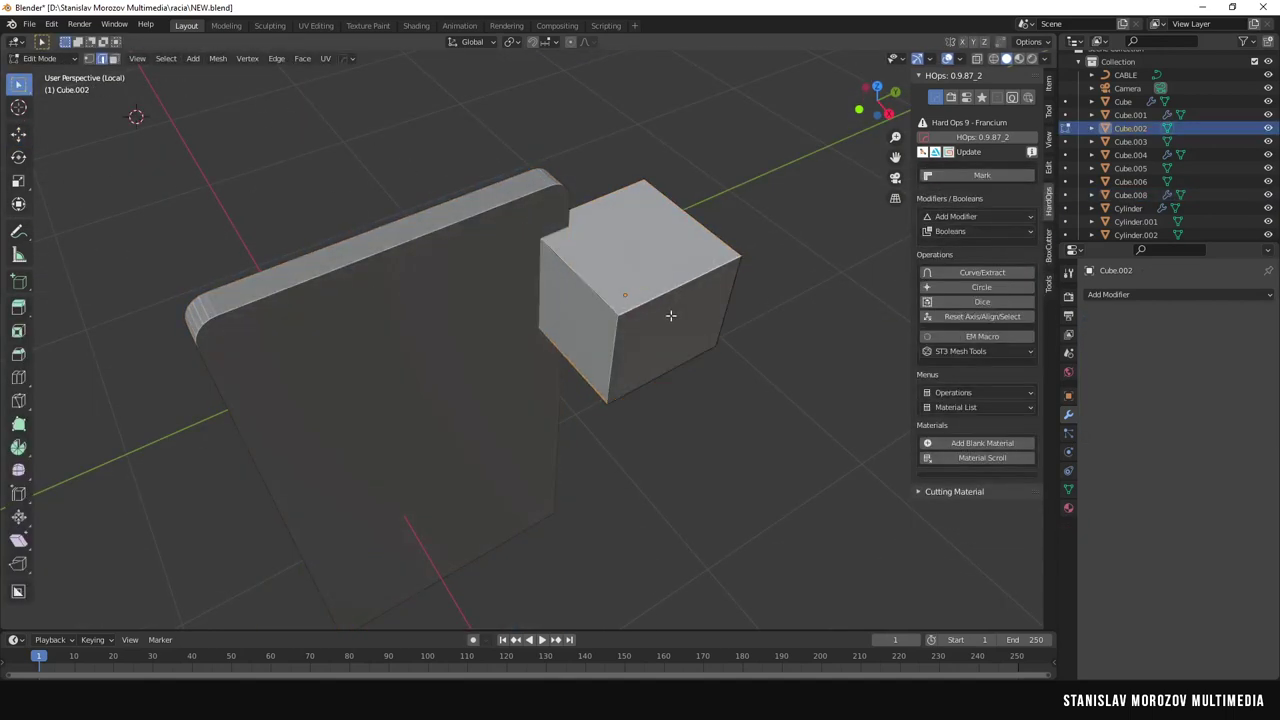
{"action": "key", "text": "Return"}
{"action": "middle_click_drag", "start_coordinate": [600, 350], "coordinate": [641, 344]}
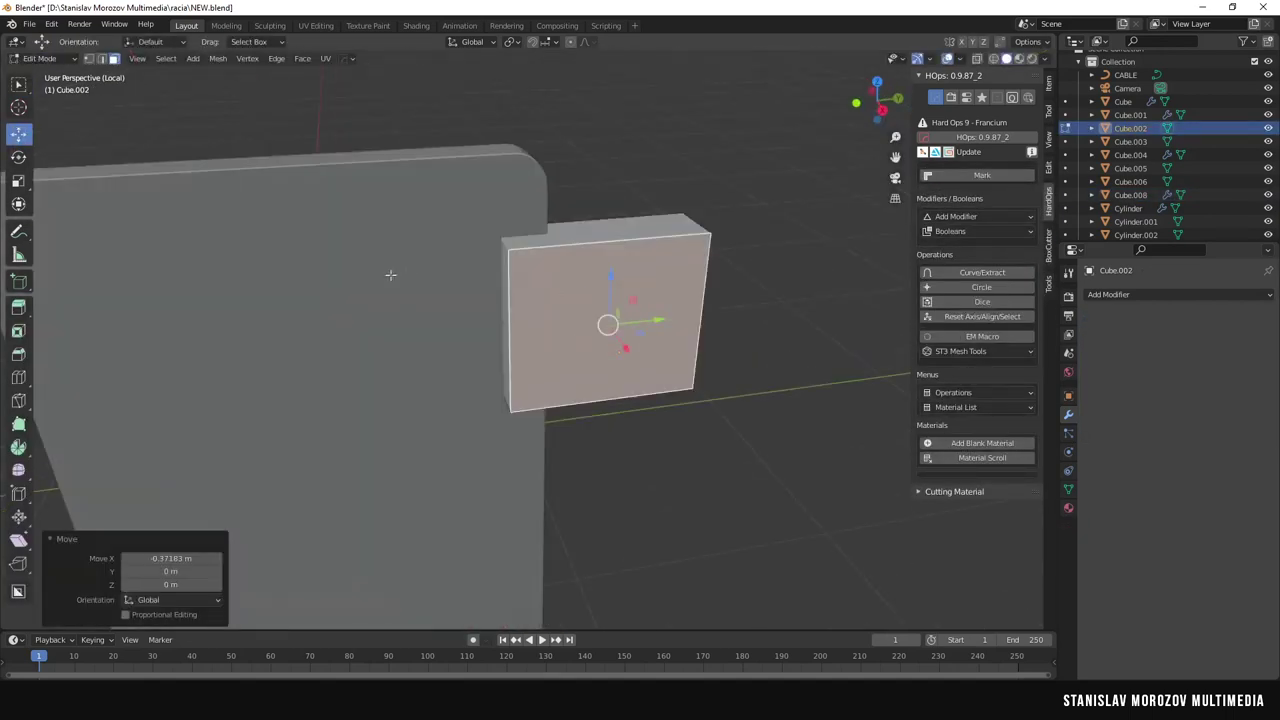
{"action": "key", "text": "Tab"}
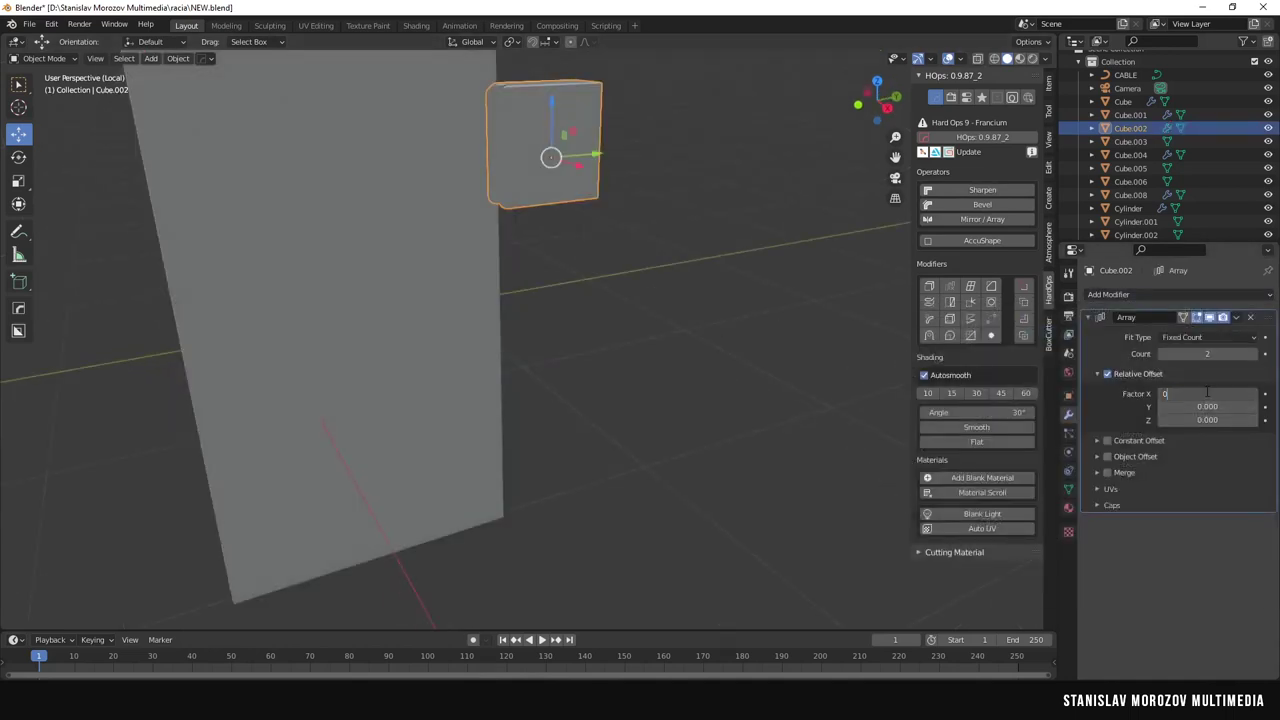
{"action": "left_click_drag", "start_coordinate": [1207, 420], "coordinate": [1230, 420]}
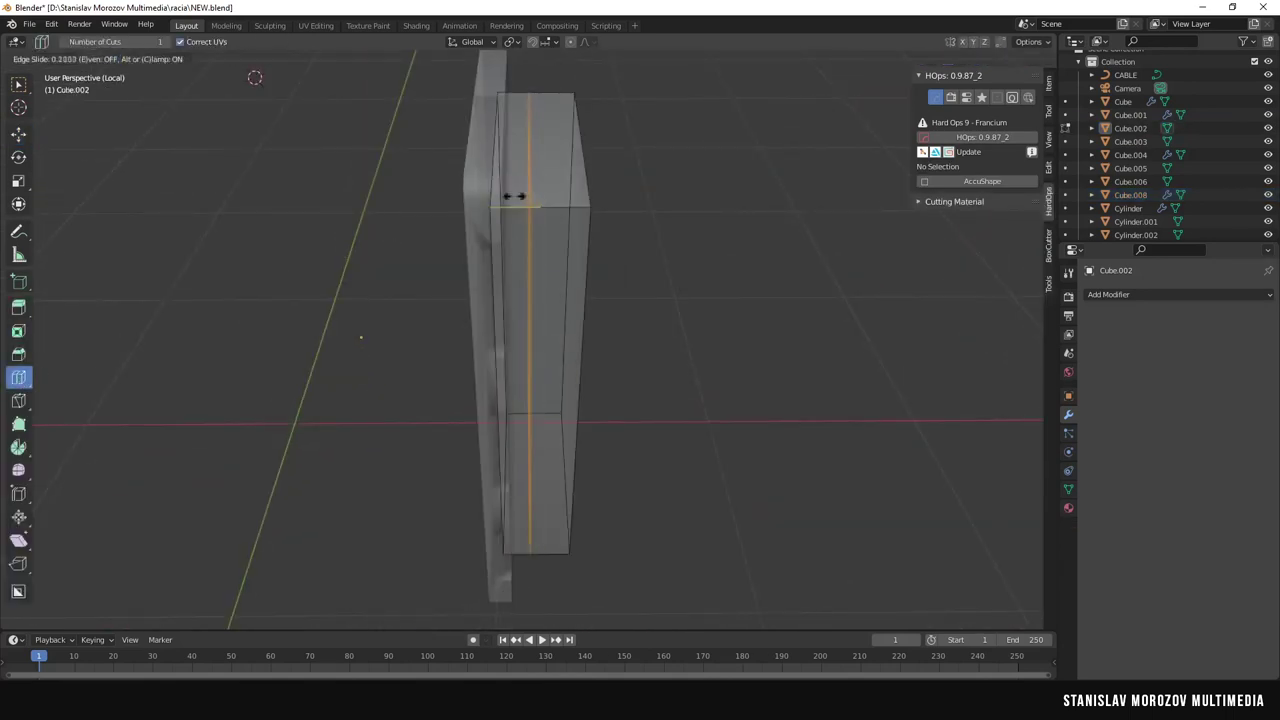
Add a loop cut along the tall slab, scale its faces to 0.932, and bevel with 9 segments.
{"action": "left_click", "coordinate": [510, 196]}
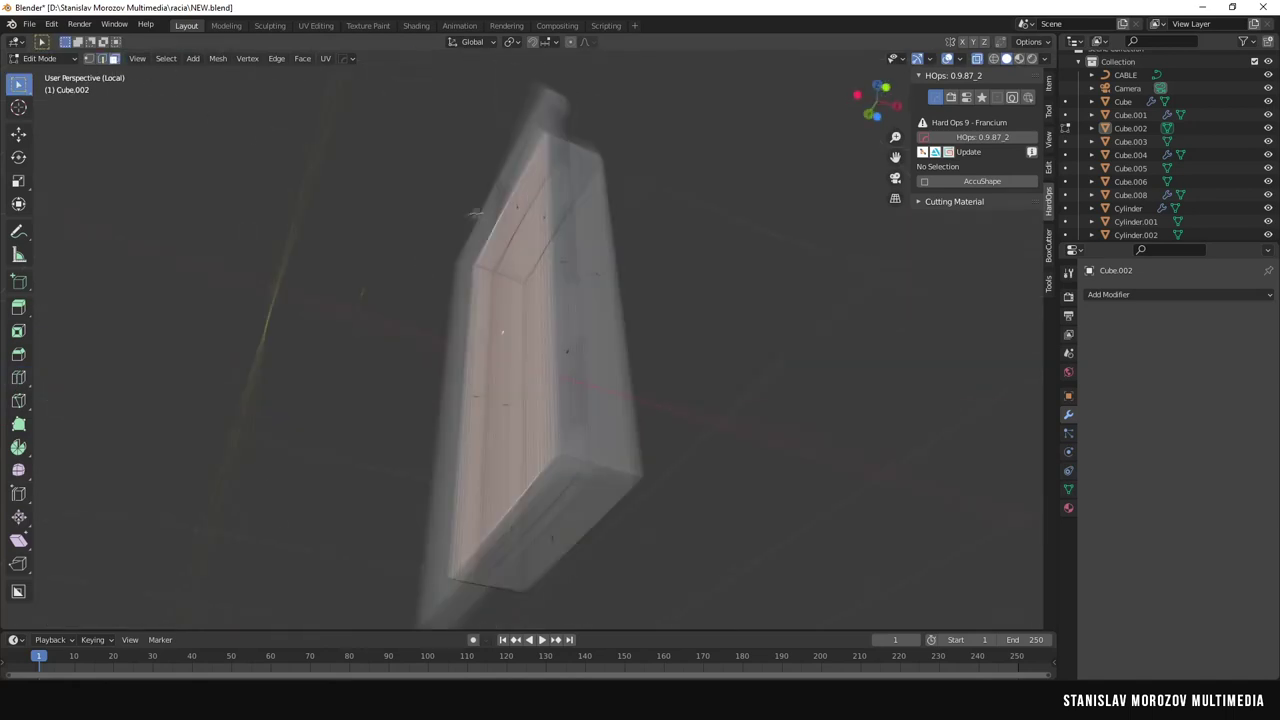
{"action": "left_click", "coordinate": [517, 372]}
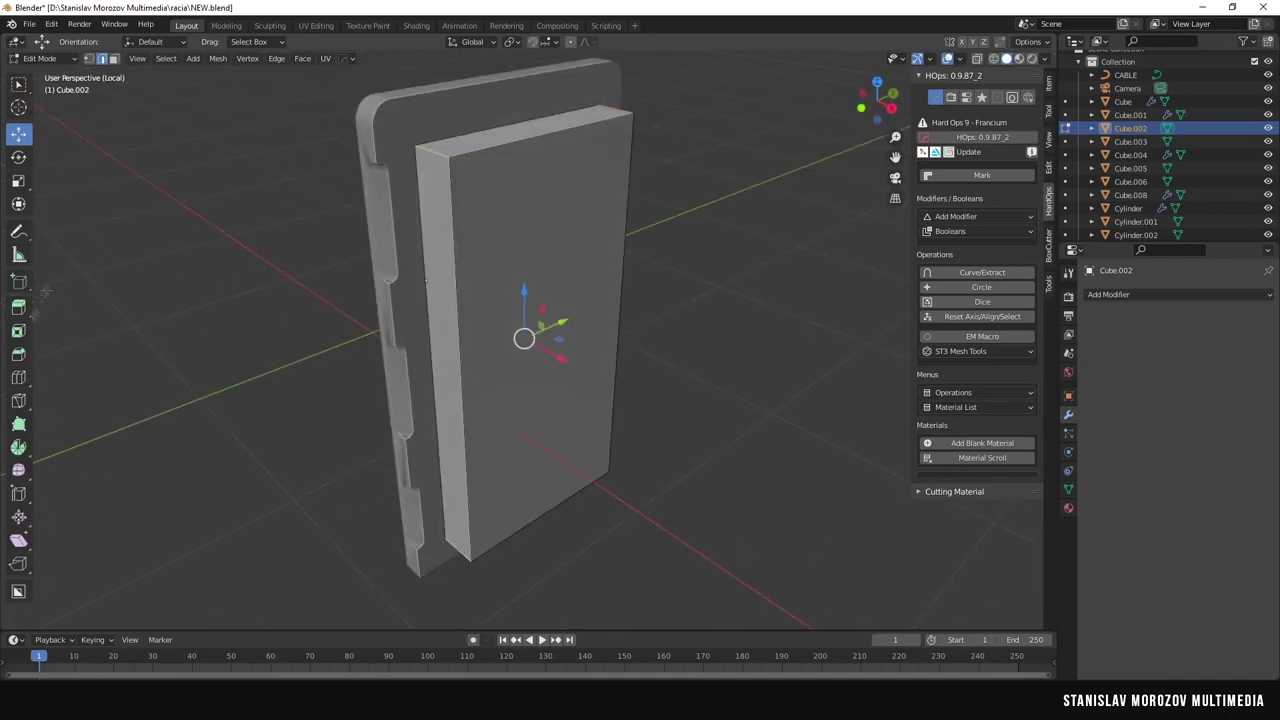
{"action": "scroll", "coordinate": [469, 293], "scroll_direction": "up", "scroll_amount": 8}
{"action": "left_click", "coordinate": [469, 293]}
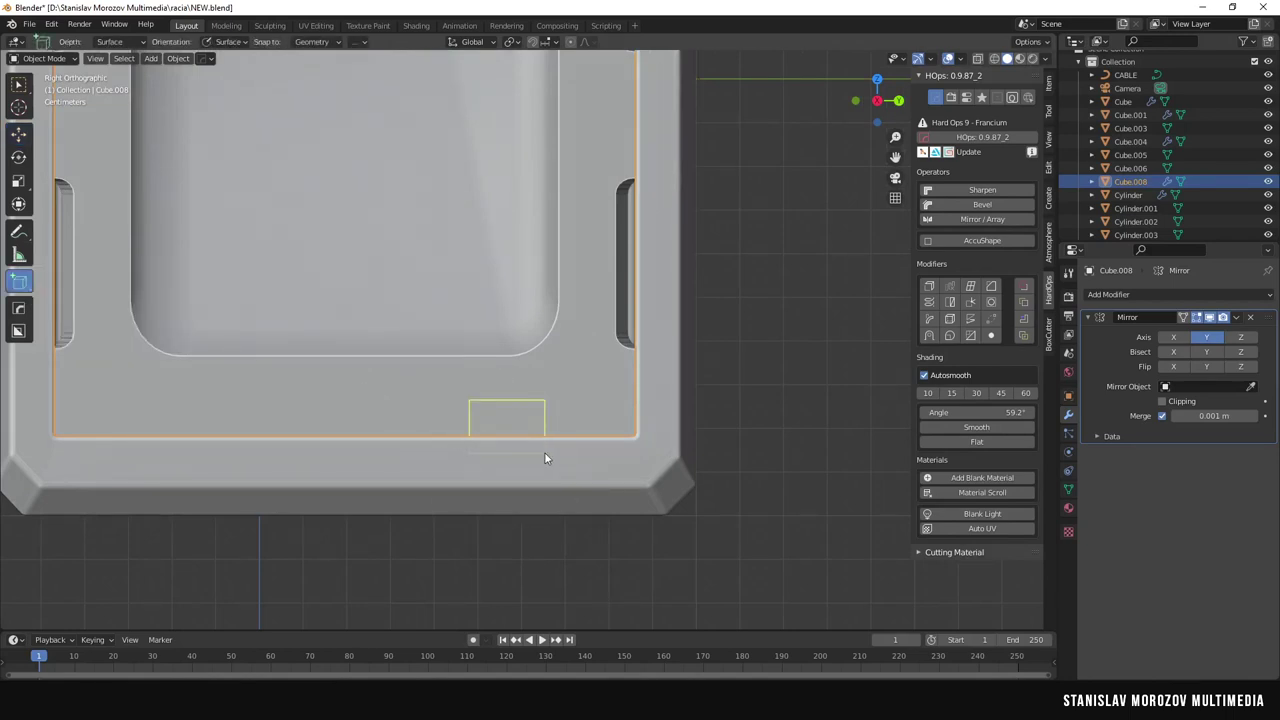
Cut a notch into the bottom of the front frame with the block cutter, then scale down a new small cube.
{"action": "left_click", "coordinate": [562, 413]}
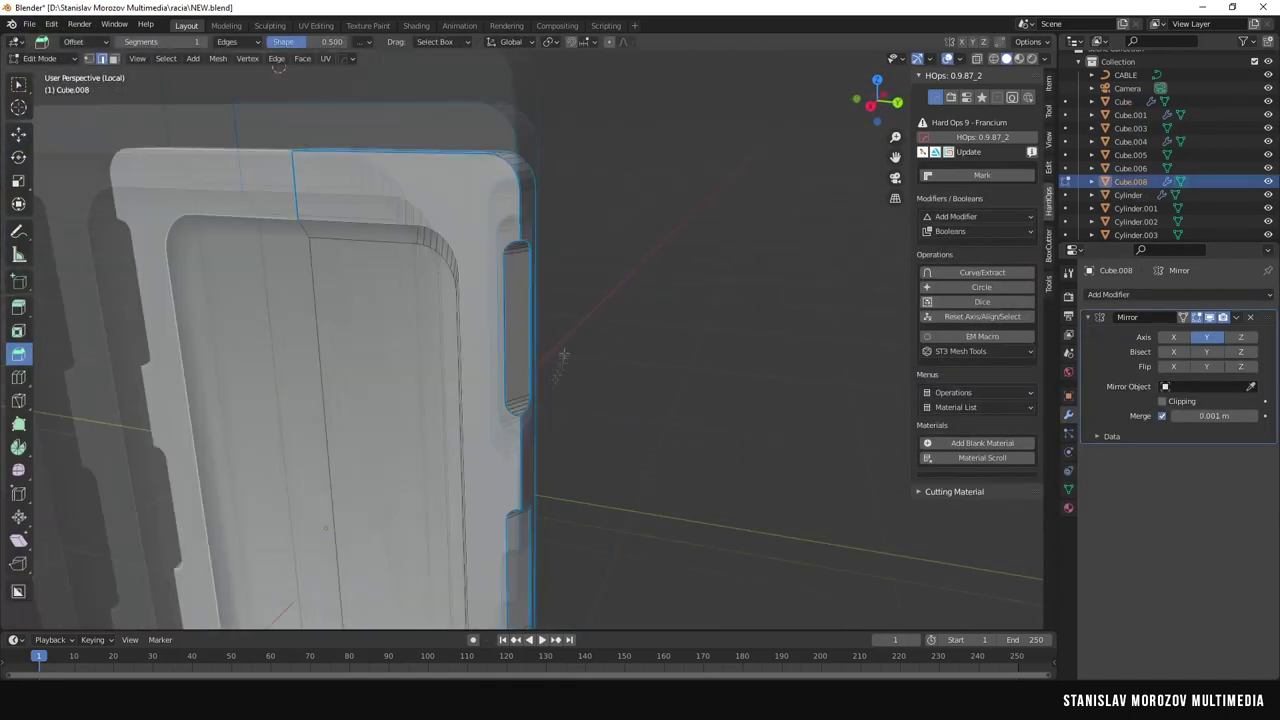
{"action": "scroll", "coordinate": [563, 355], "scroll_direction": "up", "scroll_amount": 4}
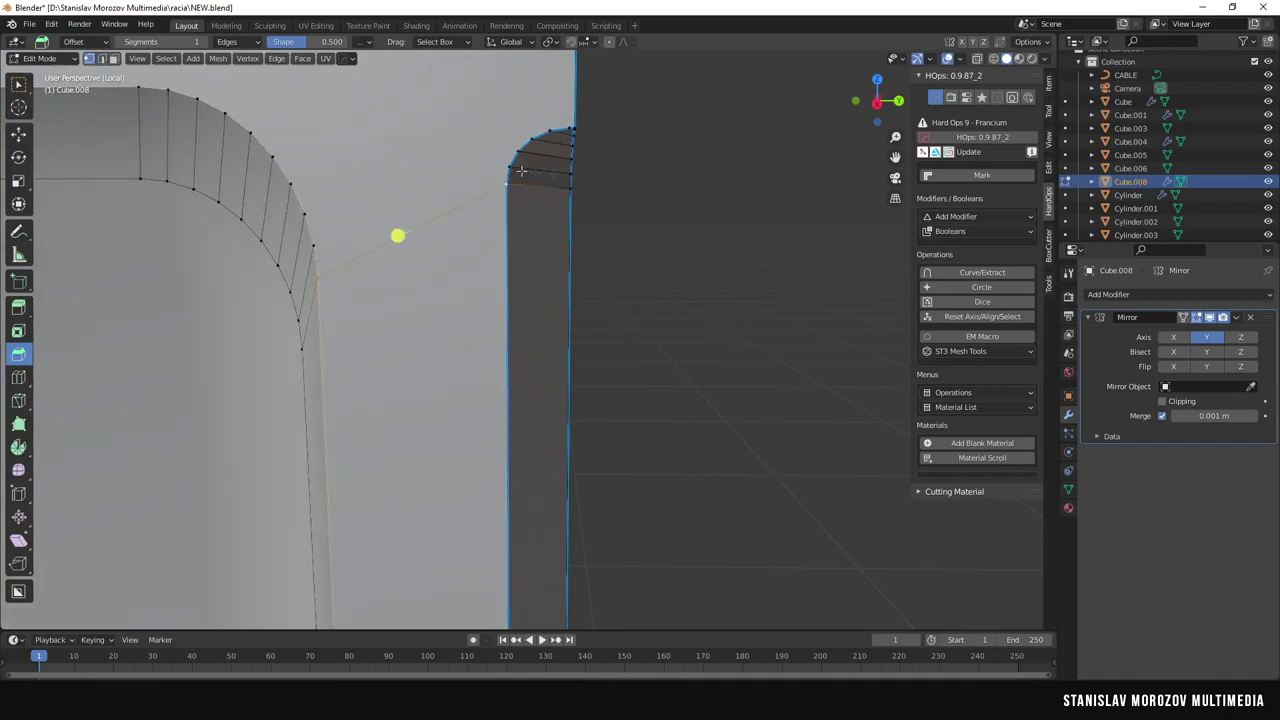
{"action": "middle_click_drag", "start_coordinate": [398, 235], "coordinate": [439, 377]}
{"action": "scroll", "coordinate": [400, 180], "scroll_direction": "down", "scroll_amount": 5}
{"action": "scroll", "coordinate": [497, 317], "scroll_direction": "up", "scroll_amount": 5}
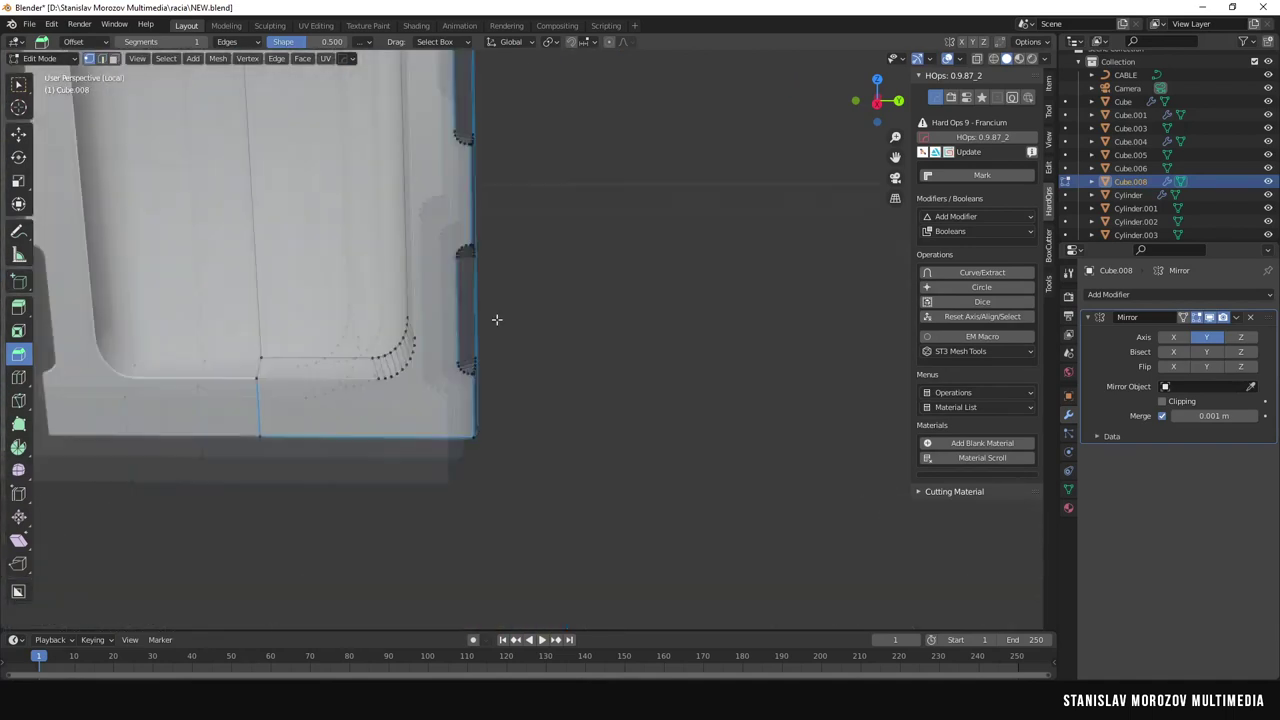
{"action": "scroll", "coordinate": [361, 314], "scroll_direction": "up", "scroll_amount": 2}
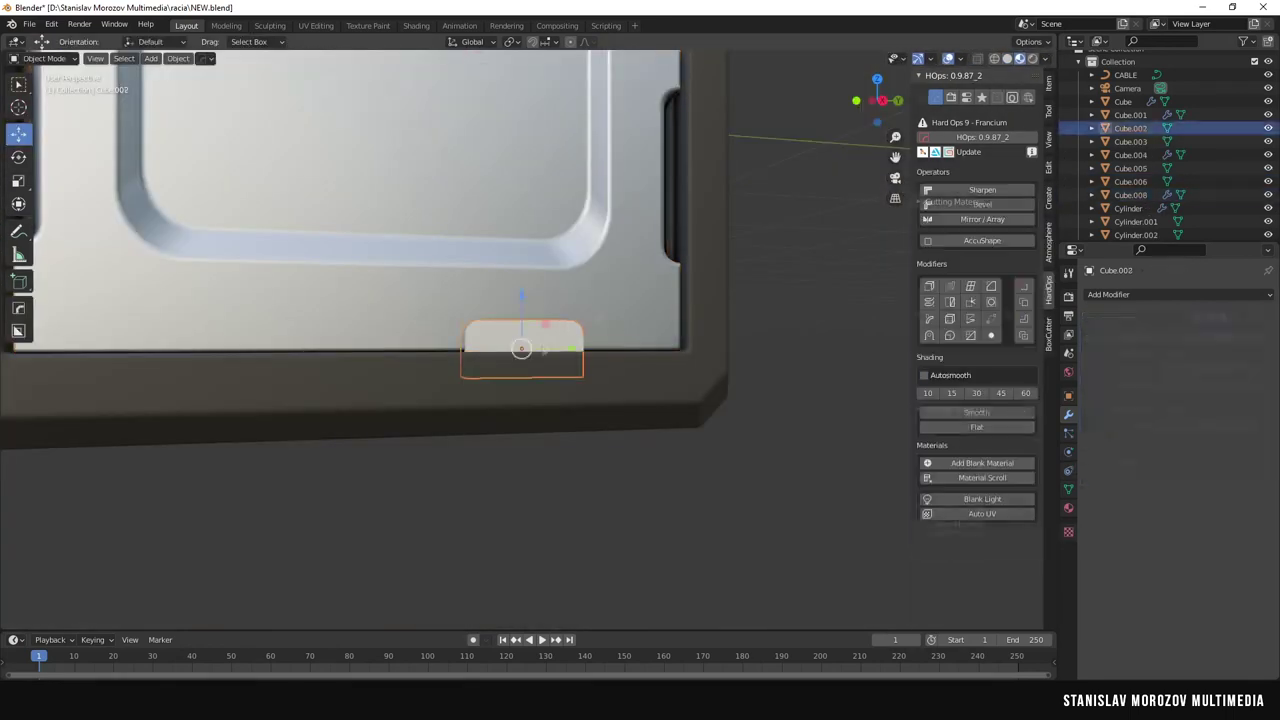
{"action": "key", "text": "ctrl+minus"}
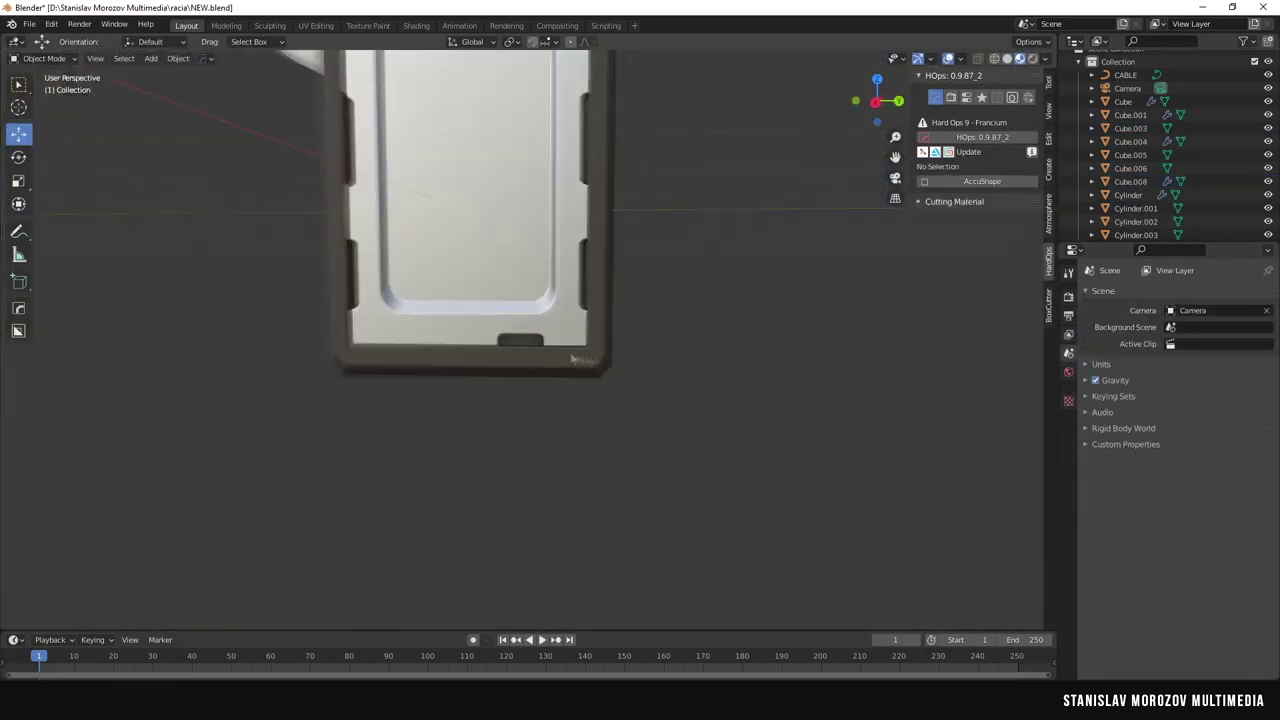
{"action": "key", "text": "Return"}
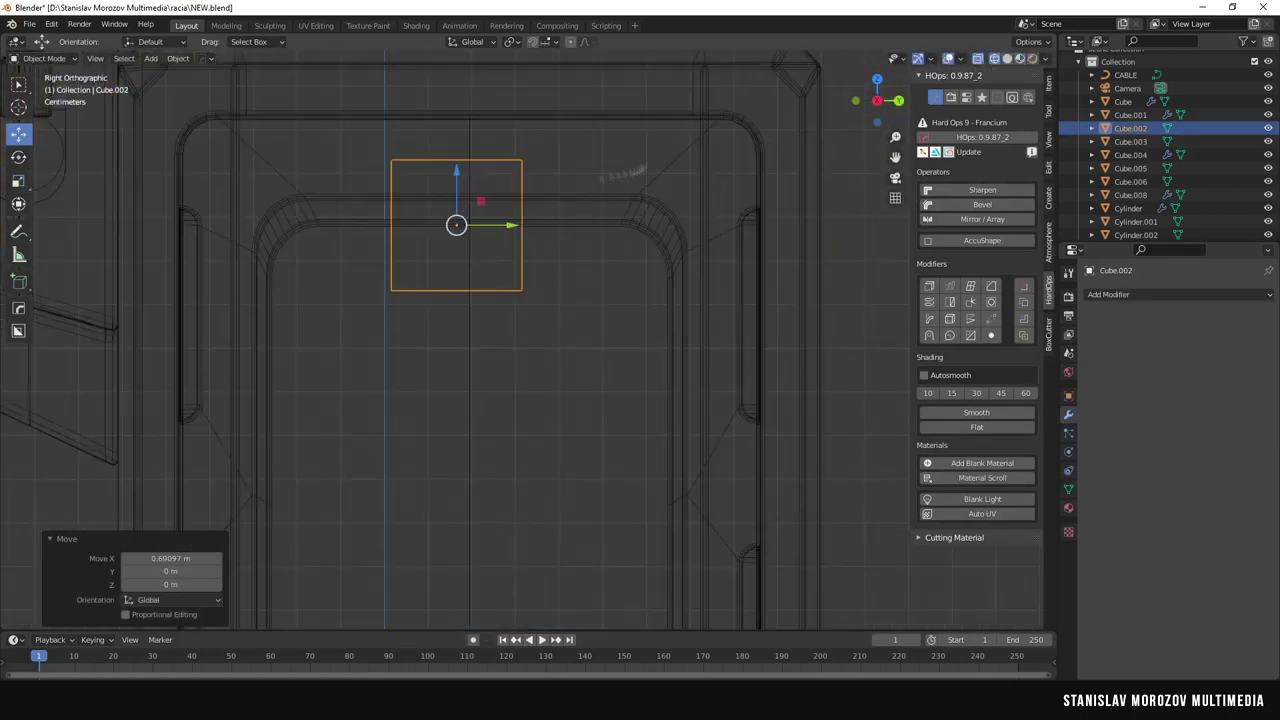
Turn on X-ray, switch to the side view and frame the small cube for editing.
{"action": "left_click", "coordinate": [1046, 58]}
{"action": "left_click", "coordinate": [1046, 58]}
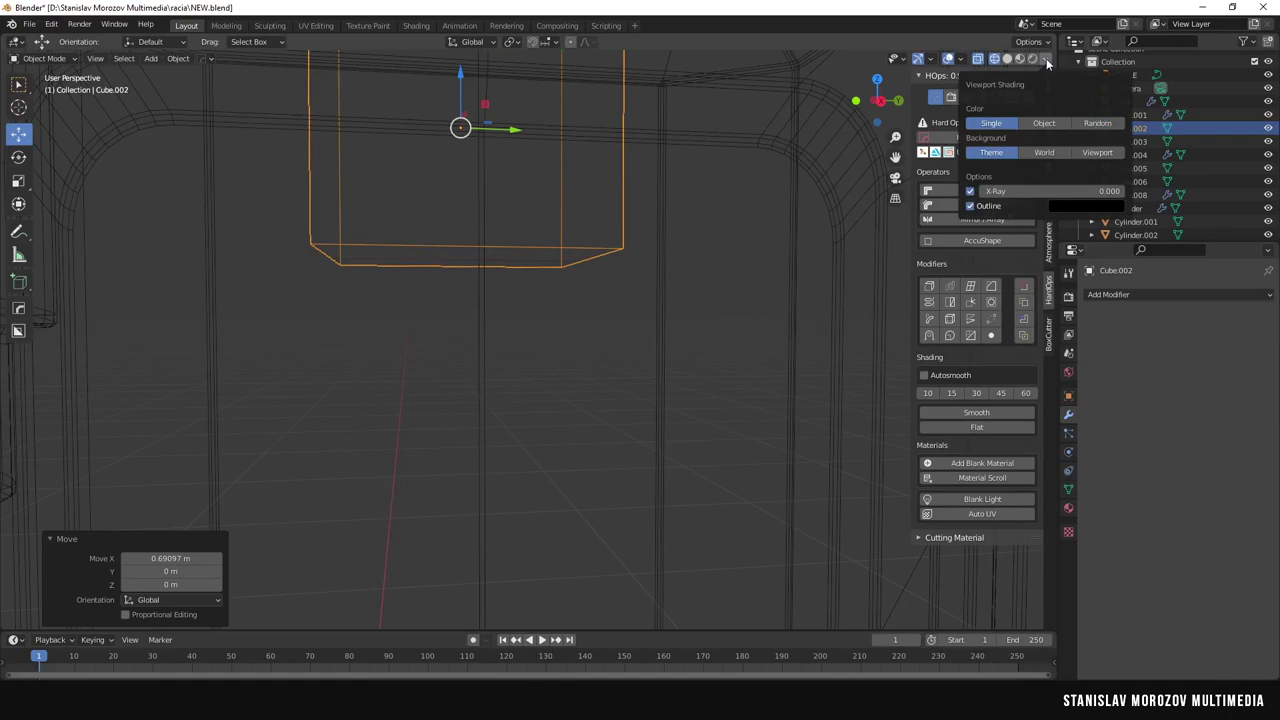
{"action": "right_click", "coordinate": [457, 150]}
{"action": "right_click", "coordinate": [334, 194]}
{"action": "scroll", "coordinate": [669, 341], "scroll_direction": "down", "scroll_amount": 5}
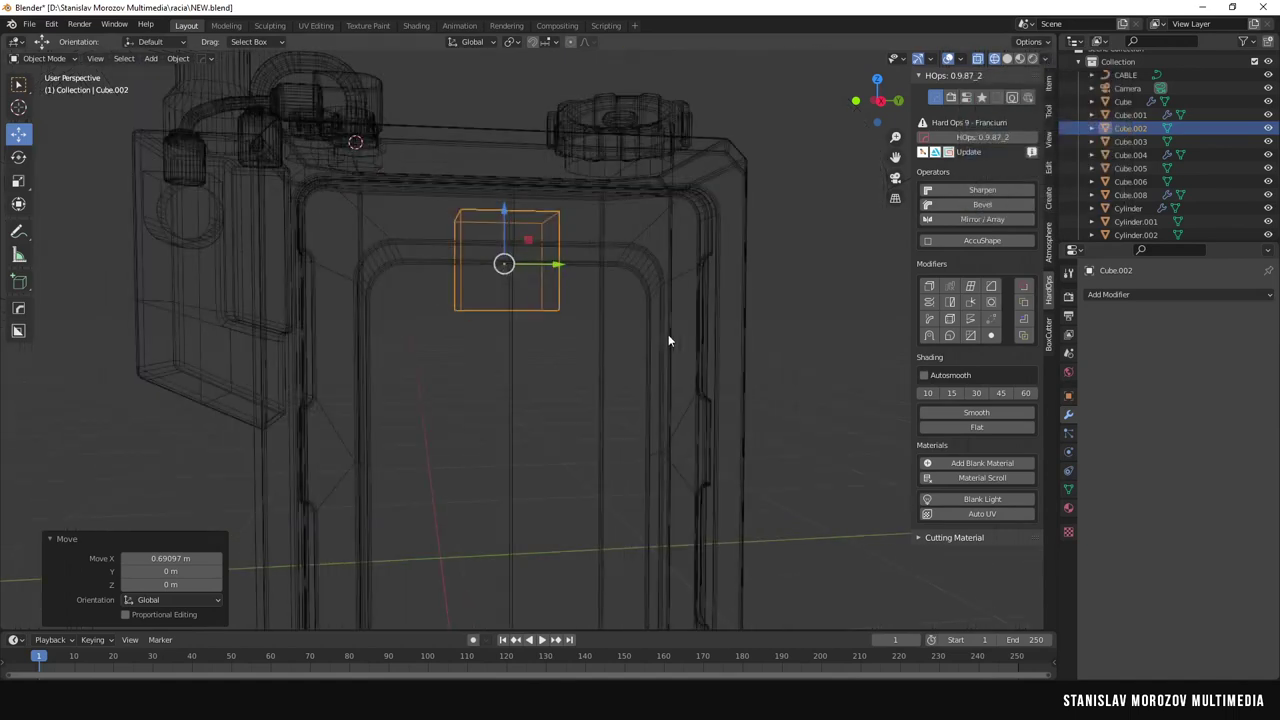
{"action": "key", "text": "KP_3"}
{"action": "scroll", "coordinate": [517, 372], "scroll_direction": "down", "scroll_amount": 3}
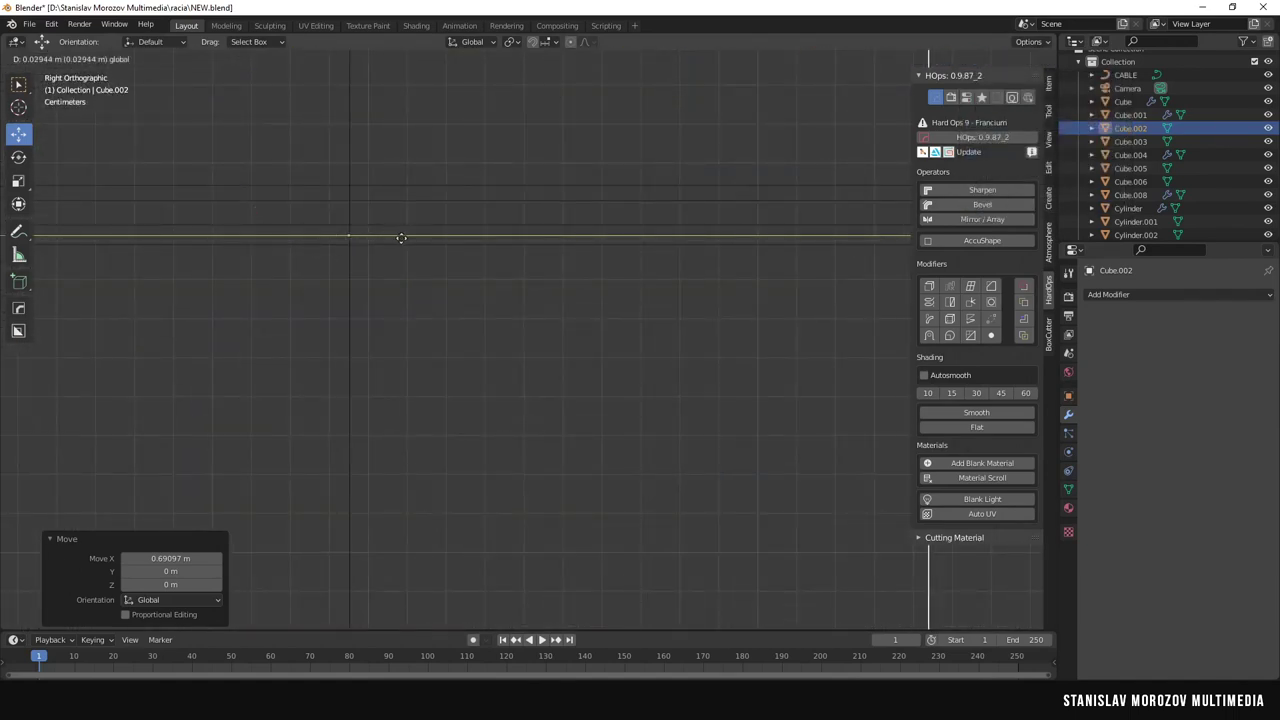
{"action": "key", "text": "KP_Decimal"}
{"action": "scroll", "coordinate": [423, 250], "scroll_direction": "down", "scroll_amount": 2}
{"action": "key", "text": "Tab"}
Narrow the cube's bottom edge and raise it toward the top to taper the piece.
{"action": "left_click", "coordinate": [478, 472]}
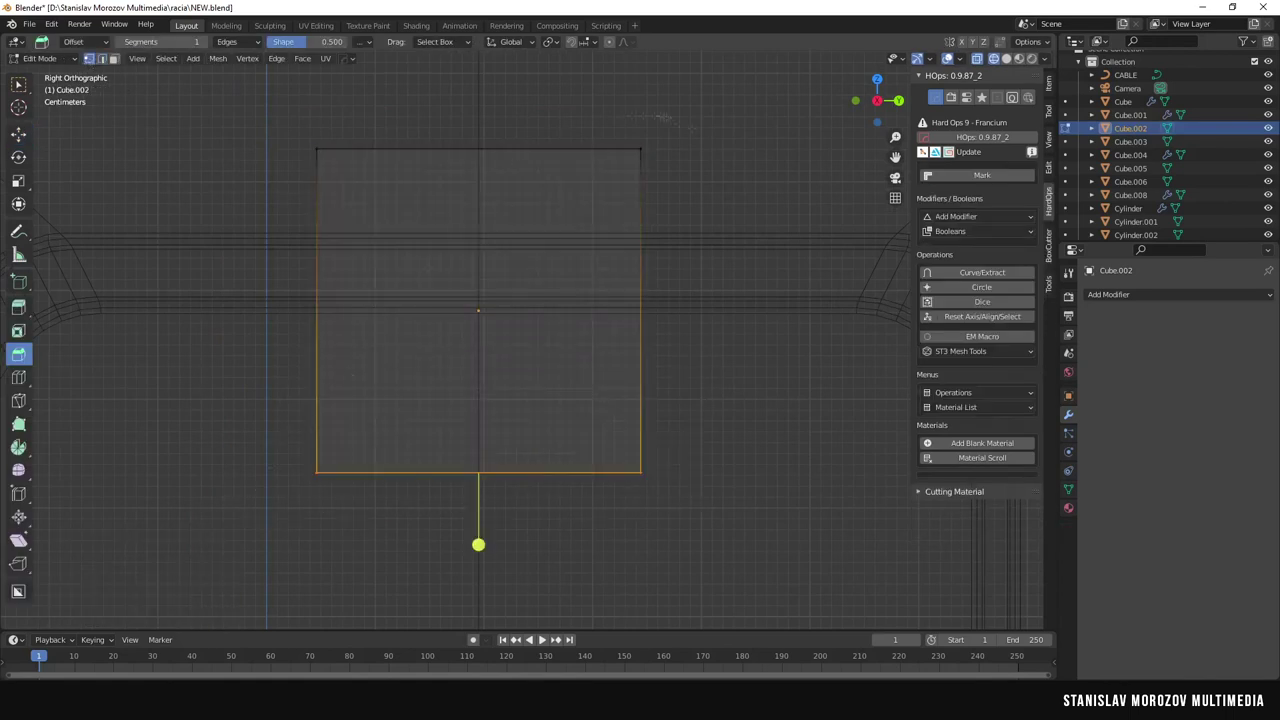
{"action": "left_click", "coordinate": [483, 245]}
{"action": "left_click", "coordinate": [478, 472]}
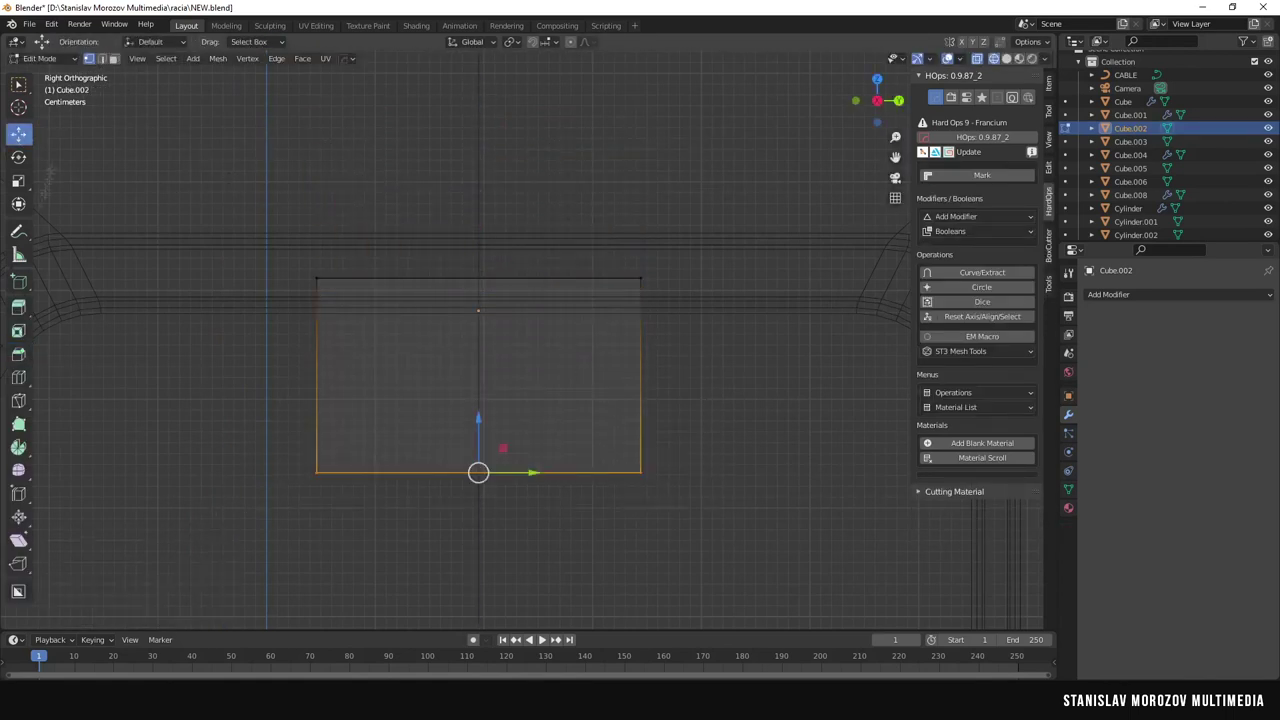
{"action": "left_click_drag", "start_coordinate": [530, 472], "coordinate": [519, 472]}
{"action": "key", "text": "shift+space"}
{"action": "key", "text": "g"}
{"action": "left_click_drag", "start_coordinate": [486, 425], "coordinate": [491, 325]}
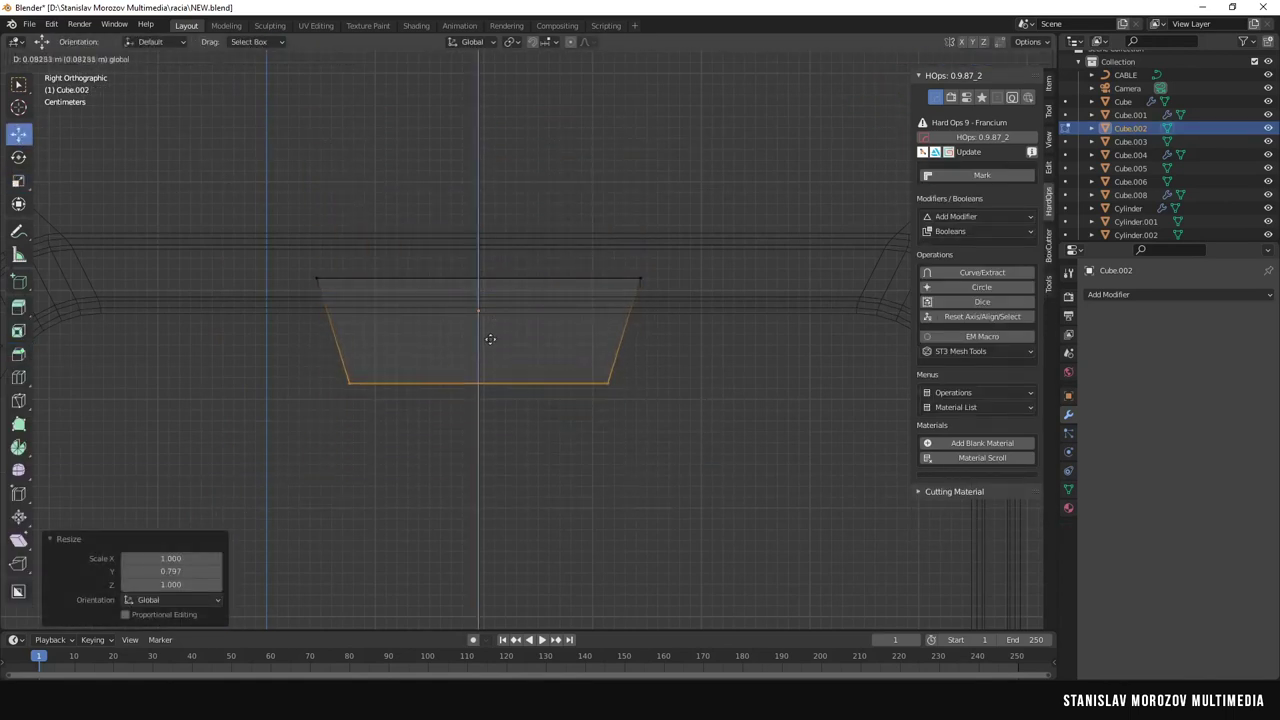
{"action": "left_click", "coordinate": [490, 339]}
Push the selected face back along X and shift it slightly upward in Z.
{"action": "middle_click_drag", "start_coordinate": [490, 339], "coordinate": [604, 512]}
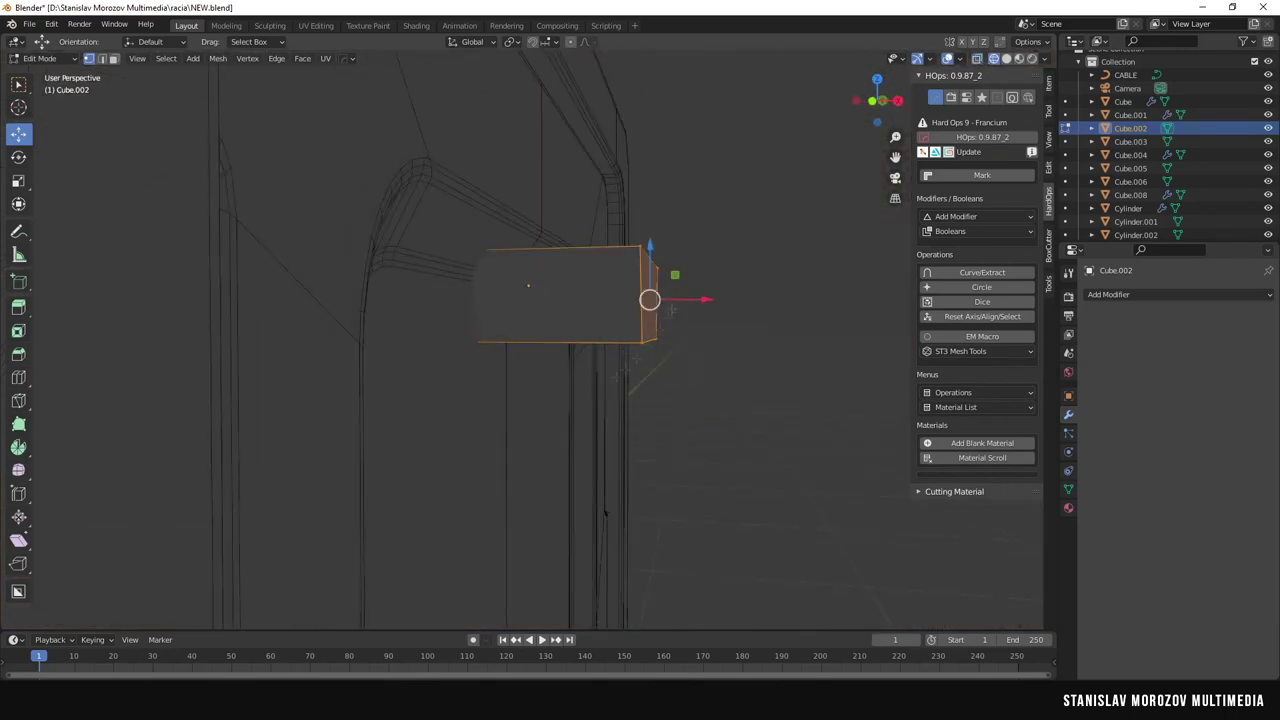
{"action": "left_click", "coordinate": [548, 298]}
{"action": "middle_click_drag", "start_coordinate": [548, 298], "coordinate": [673, 170]}
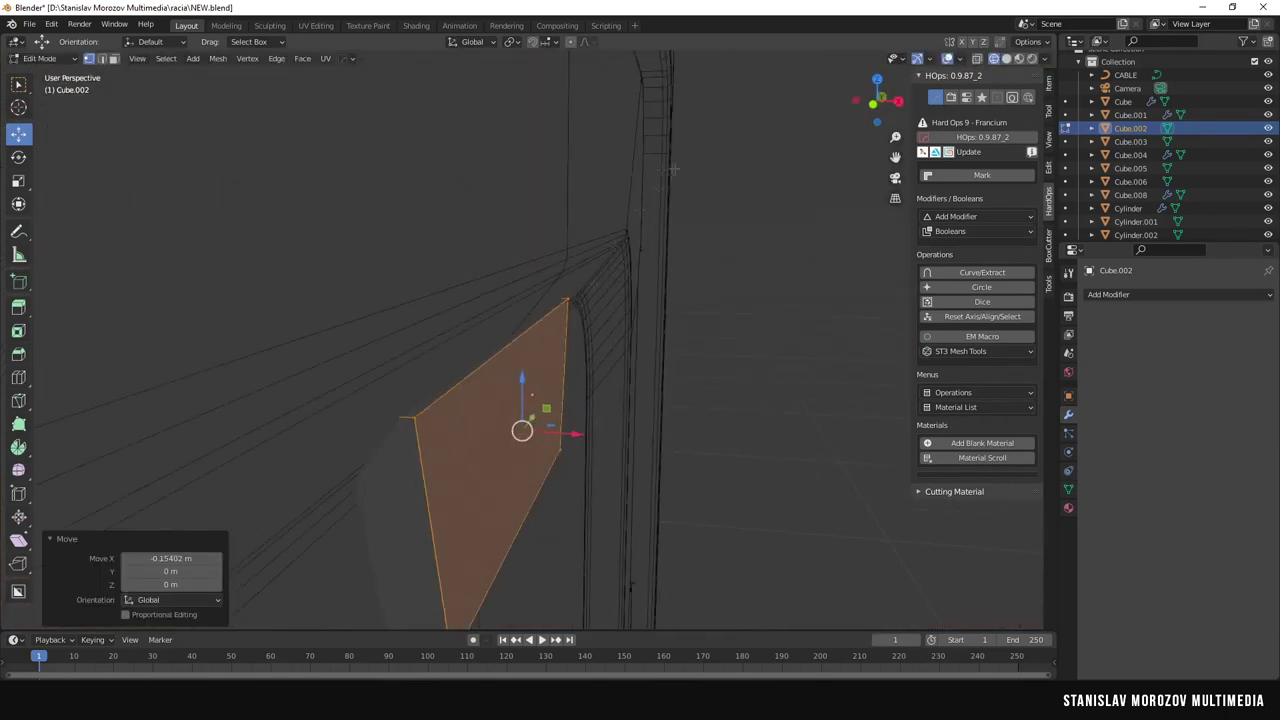
{"action": "key", "text": "g"}
{"action": "key", "text": "z"}
{"action": "key", "text": "Return"}
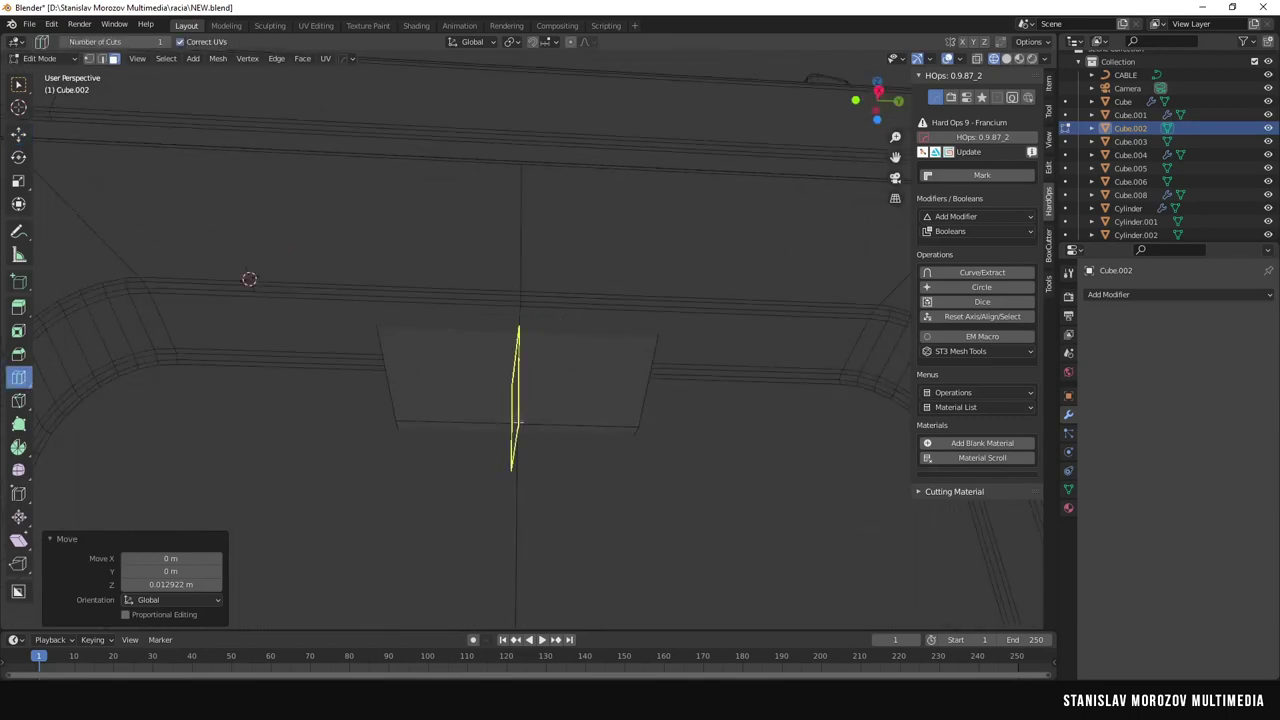
Round the lower corner edges with a 0.29 m, 7-segment bevel.
{"action": "middle_click_drag", "start_coordinate": [518, 421], "coordinate": [520, 443]}
{"action": "key", "text": "ctrl+b"}
{"action": "scroll", "coordinate": [600, 380], "scroll_direction": "up", "scroll_amount": 6}
{"action": "left_click", "coordinate": [643, 304]}
{"action": "scroll", "coordinate": [657, 310], "scroll_direction": "down", "scroll_amount": 5}
{"action": "scroll", "coordinate": [603, 305], "scroll_direction": "up", "scroll_amount": 4}
{"action": "key", "text": "Tab"}
{"action": "scroll", "coordinate": [680, 340], "scroll_direction": "down", "scroll_amount": 5}
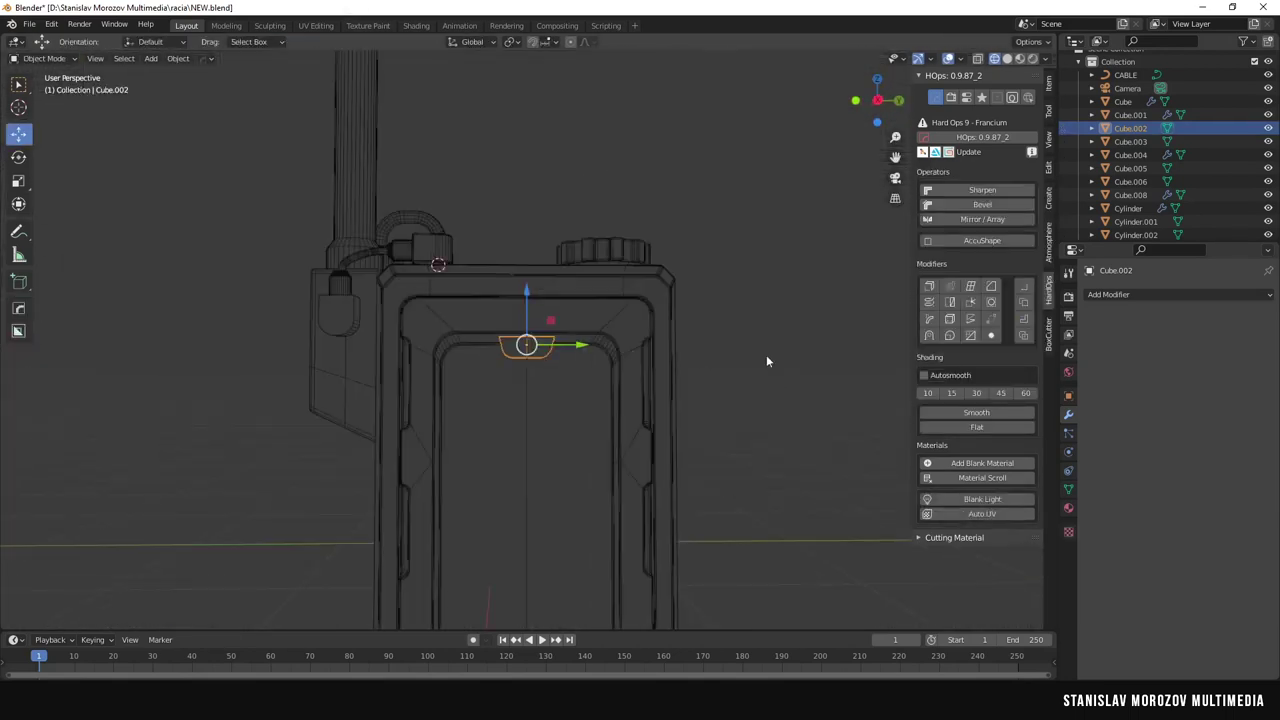
Select the tapered piece in right side view and delete an accidentally added extra cube.
{"action": "left_click", "coordinate": [766, 354]}
{"action": "scroll", "coordinate": [570, 367], "scroll_direction": "up", "scroll_amount": 5}
{"action": "scroll", "coordinate": [541, 368], "scroll_direction": "up", "scroll_amount": 1}
{"action": "left_click", "coordinate": [541, 368]}
{"action": "key", "text": "grave"}
{"action": "left_click", "coordinate": [578, 386]}
{"action": "key", "text": "shift+a"}
{"action": "left_click", "coordinate": [510, 330]}
{"action": "scroll", "coordinate": [510, 330], "scroll_direction": "down", "scroll_amount": 5}
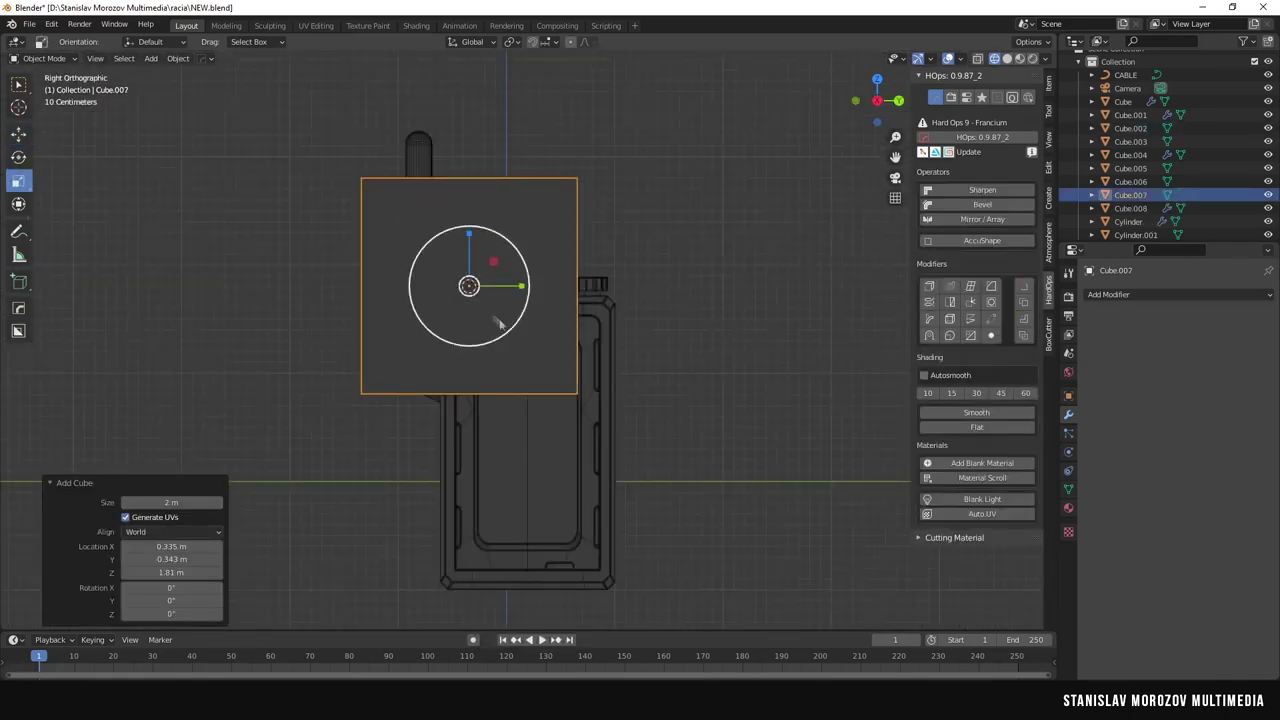
{"action": "scroll", "coordinate": [474, 291], "scroll_direction": "up", "scroll_amount": 3}
{"action": "scroll", "coordinate": [520, 220], "scroll_direction": "up", "scroll_amount": 1}
{"action": "key", "text": "Delete"}
Isolate the tapered piece and cut a rounded slot into its face with the HardOps Grid Modeler.
{"action": "left_click", "coordinate": [565, 360]}
{"action": "key", "text": "KP_Divide"}
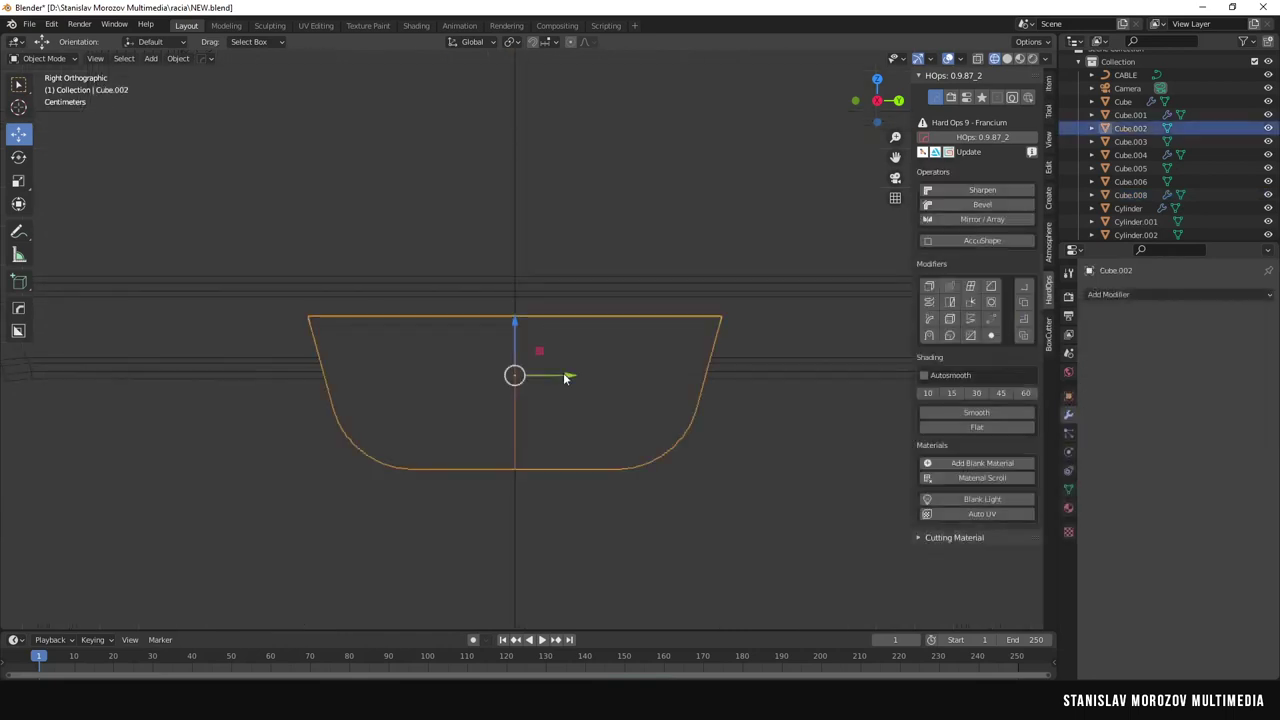
{"action": "key", "text": "Tab"}
{"action": "key", "text": "a"}
{"action": "right_click", "coordinate": [540, 375]}
{"action": "left_click", "coordinate": [624, 409]}
{"action": "scroll", "coordinate": [512, 352], "scroll_direction": "up", "scroll_amount": 2}
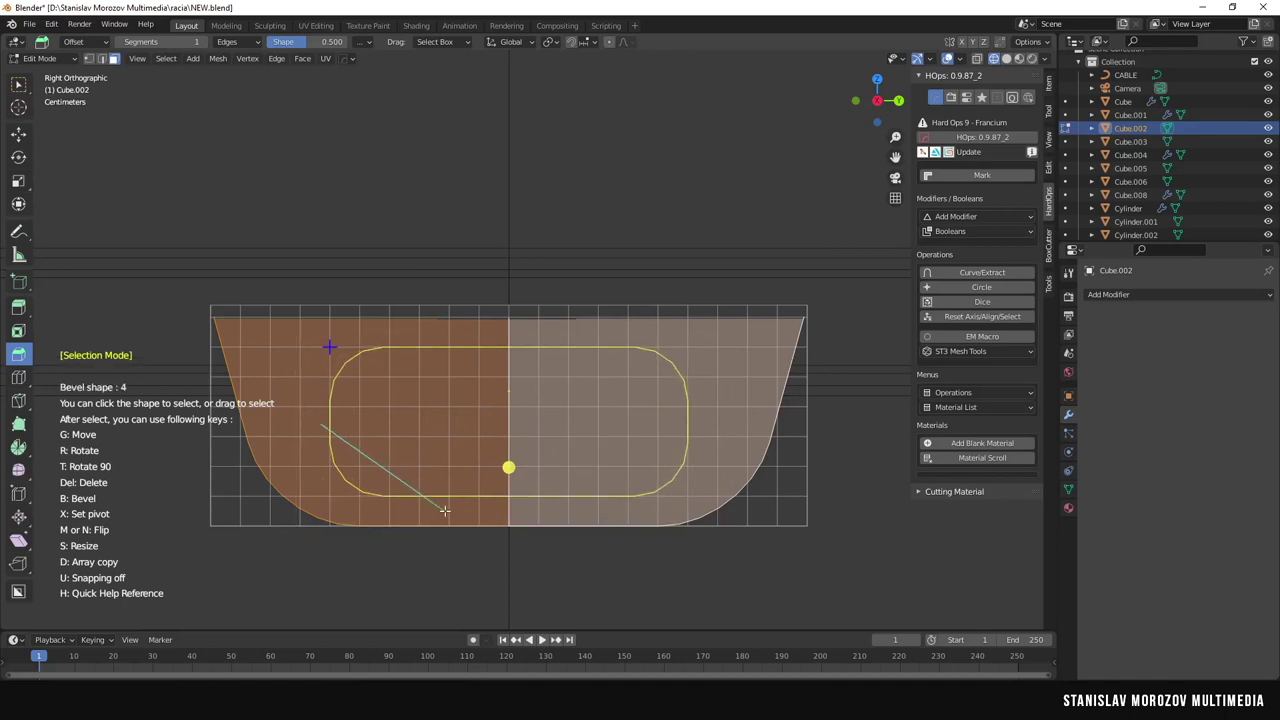
{"action": "key", "text": "4"}
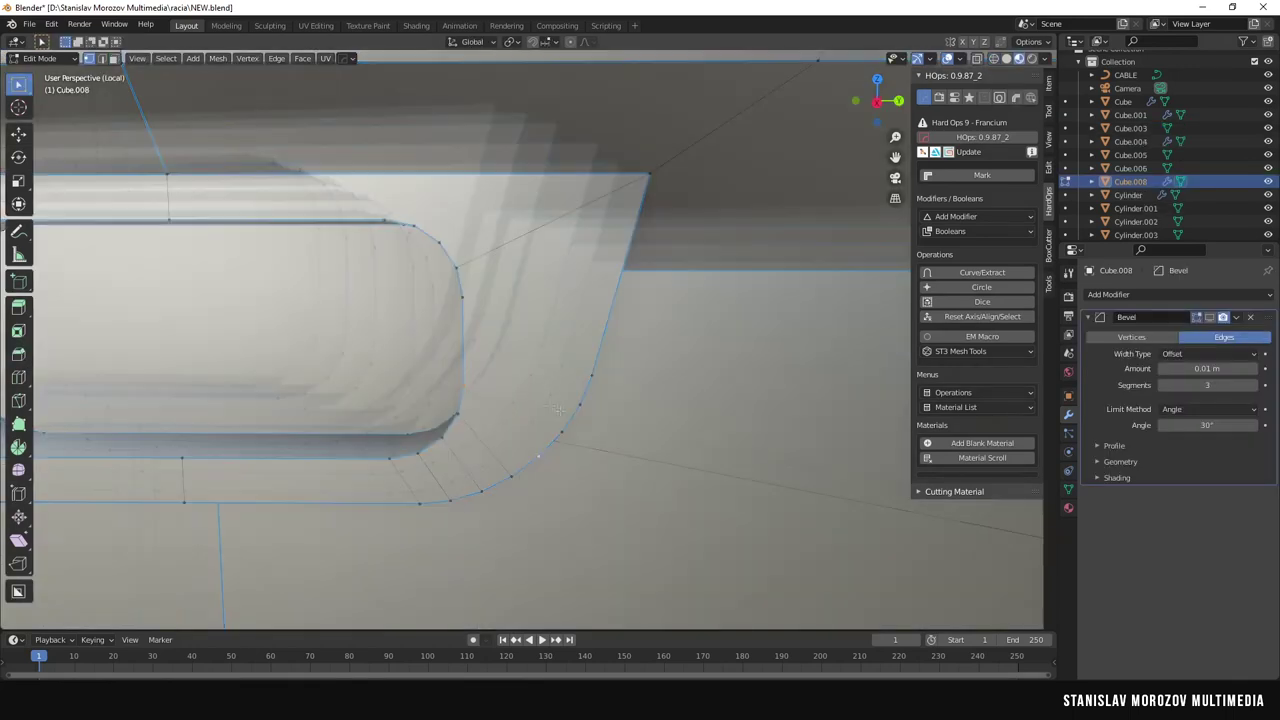
{"action": "scroll", "coordinate": [492, 320], "scroll_direction": "up", "scroll_amount": 5}
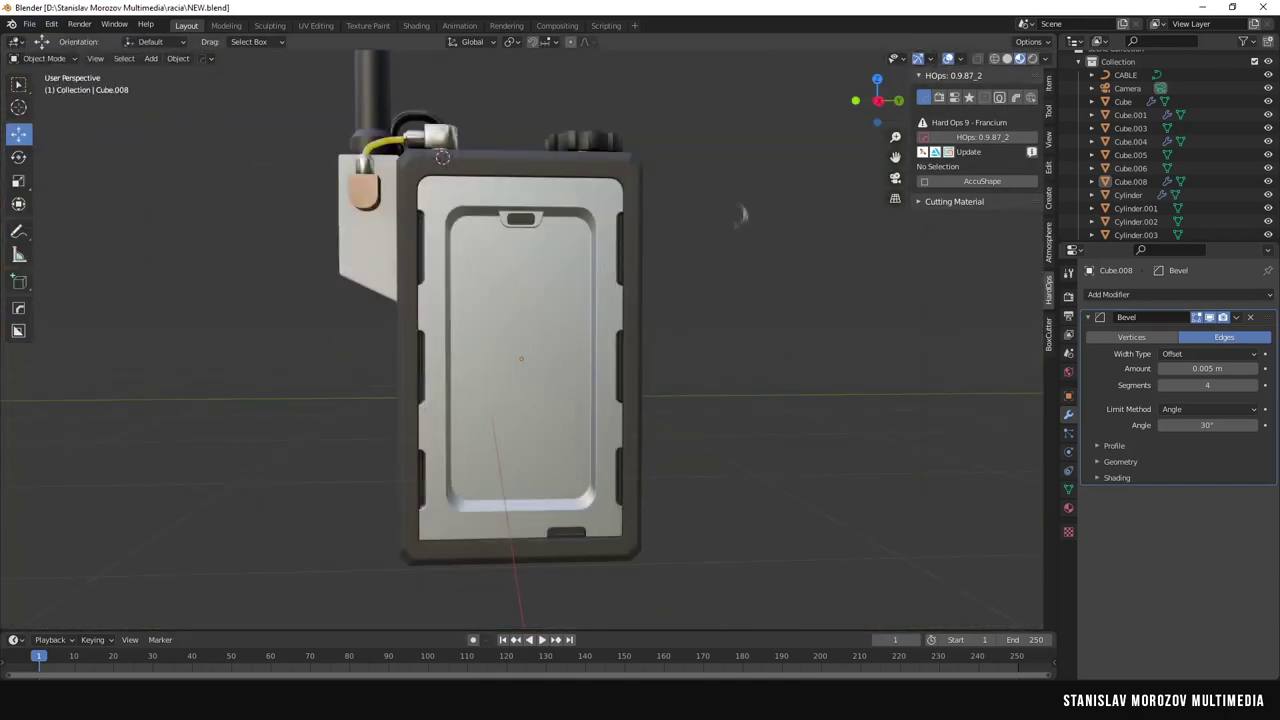
Add a plane, rotate it upright by 90 degrees, and move it along X and Z to the front panel.
{"action": "scroll", "coordinate": [475, 251], "scroll_direction": "up", "scroll_amount": 3}
{"action": "key", "text": "shift+a"}
{"action": "left_click", "coordinate": [642, 248]}
{"action": "type", "text": "90"}
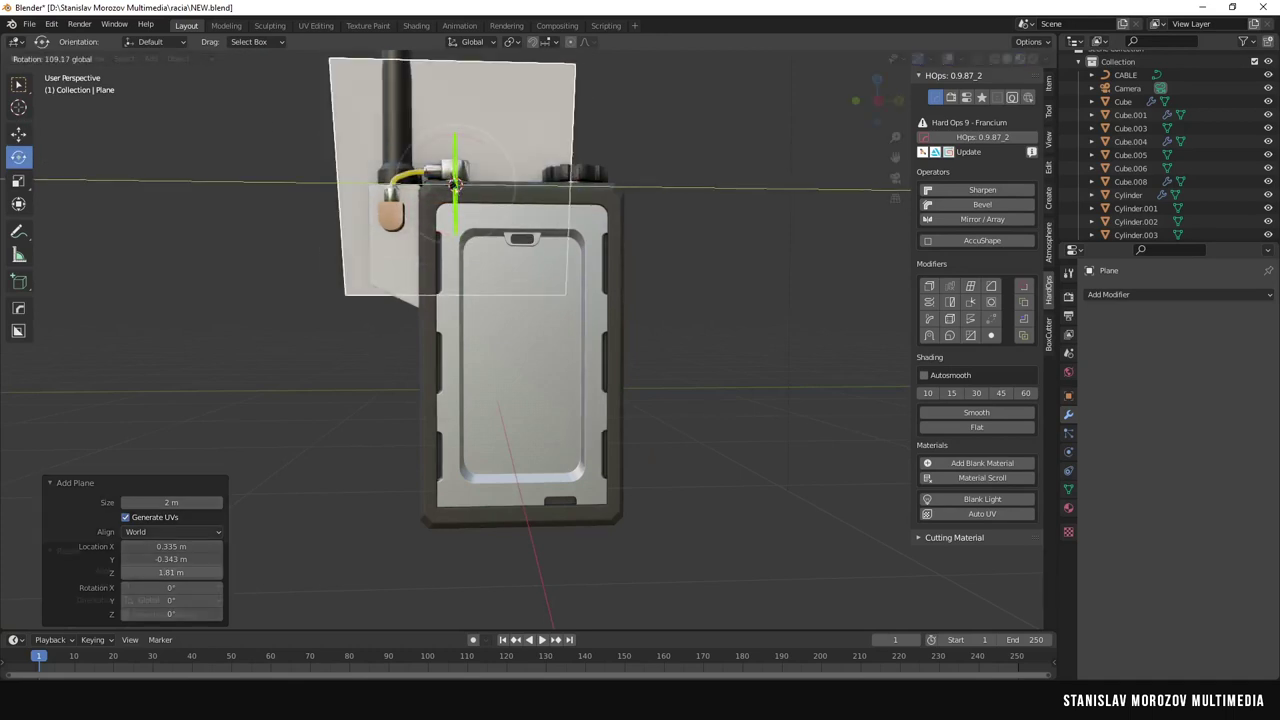
{"action": "key", "text": "Return"}
{"action": "mouse_move", "coordinate": [455, 183]}
{"action": "middle_mouse_down"}
{"action": "mouse_move", "coordinate": [400, 170]}
{"action": "mouse_move", "coordinate": [500, 210]}
{"action": "mouse_move", "coordinate": [530, 310]}
{"action": "middle_mouse_up"}
{"action": "key", "text": "g"}
{"action": "key", "text": "x"}
{"action": "left_click", "coordinate": [510, 218]}
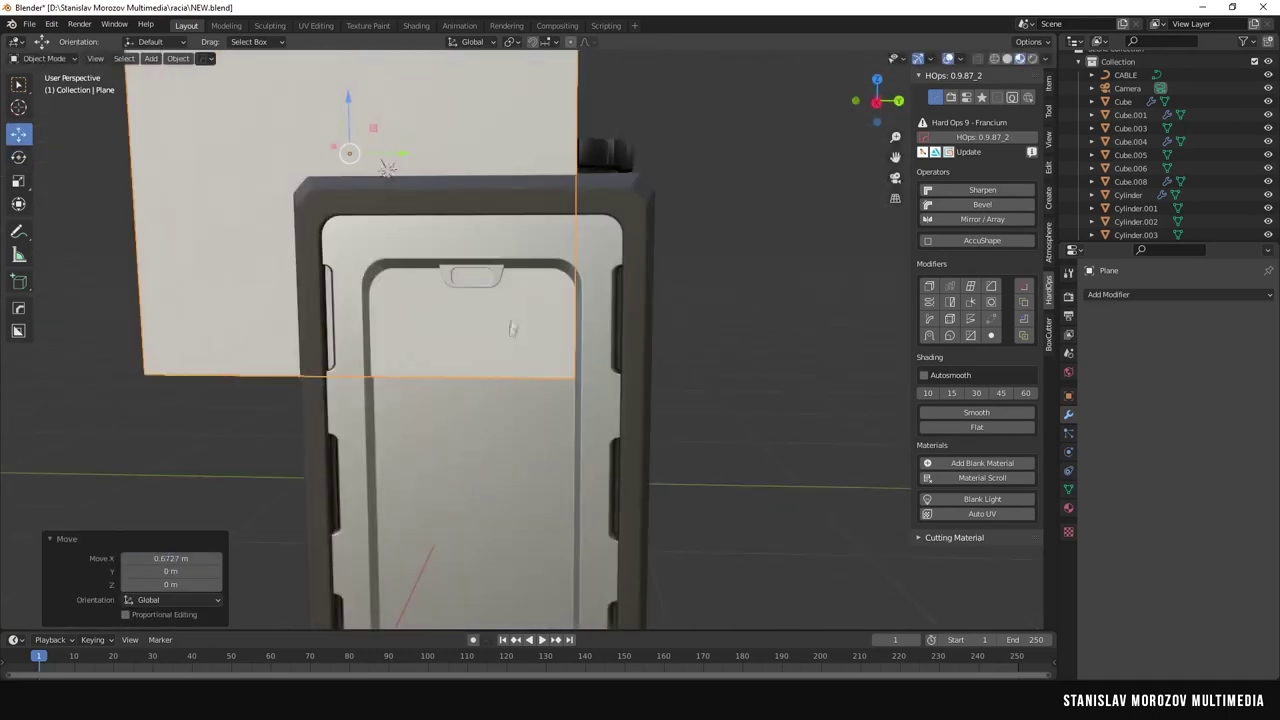
{"action": "scroll", "coordinate": [530, 310], "scroll_direction": "up", "scroll_amount": 3}
{"action": "left_click_drag", "start_coordinate": [346, 72], "coordinate": [405, 160]}
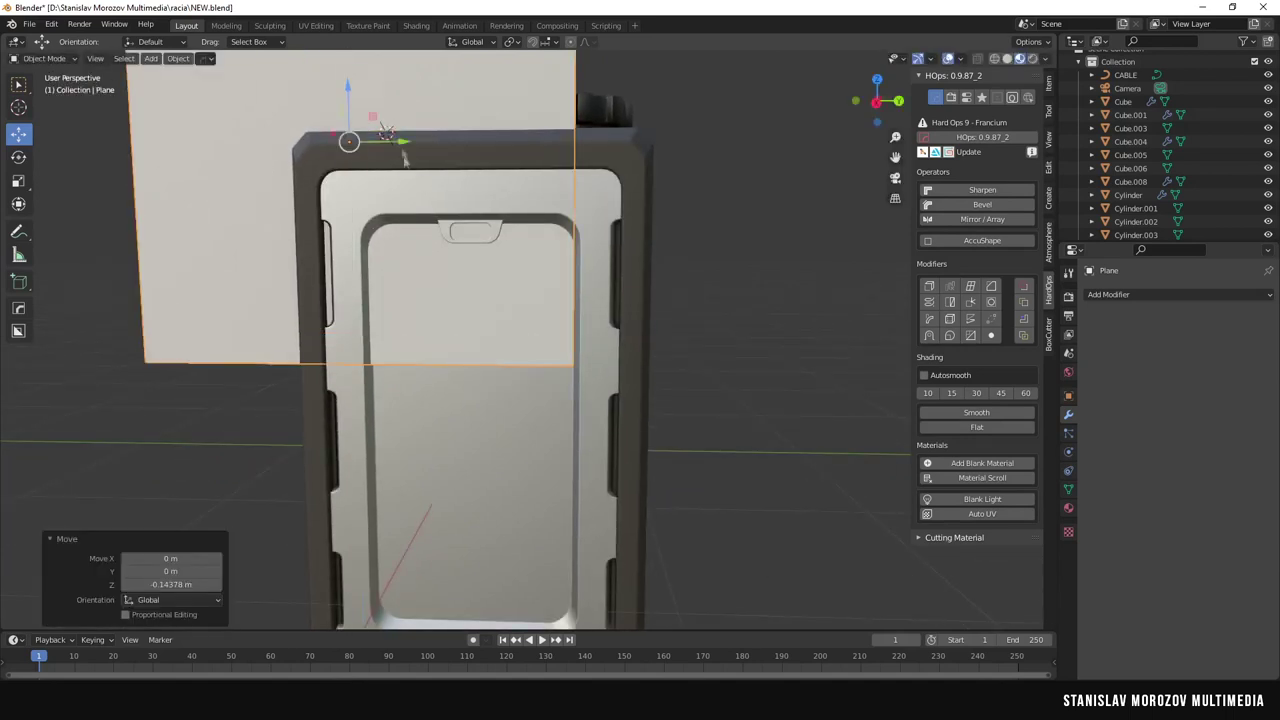
{"action": "scroll", "coordinate": [650, 298], "scroll_direction": "down", "scroll_amount": 5}
In Edit Mode, slide the plane's geometry along Y and lower it along Z over the upper panel.
{"action": "key", "text": "Tab"}
{"action": "middle_click_drag", "start_coordinate": [650, 298], "coordinate": [360, 200]}
{"action": "scroll", "coordinate": [440, 245], "scroll_direction": "up", "scroll_amount": 3}
{"action": "left_click_drag", "start_coordinate": [395, 200], "coordinate": [420, 171]}
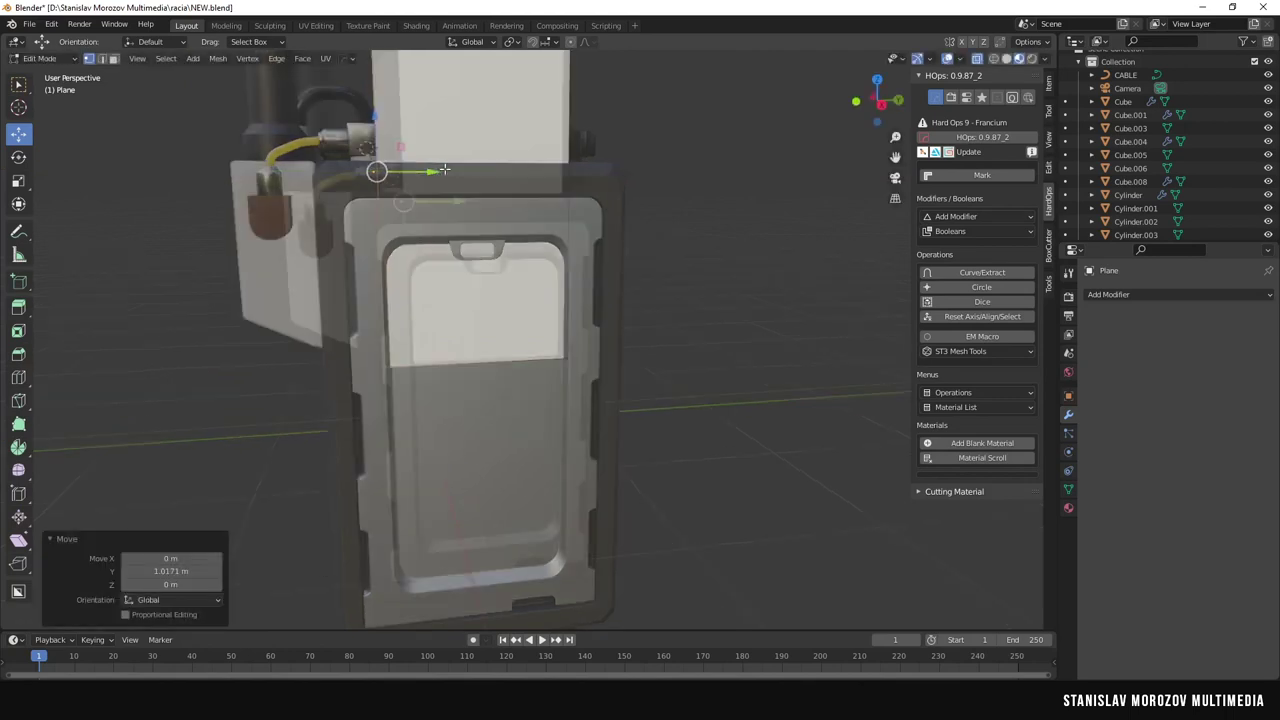
{"action": "middle_click_drag", "start_coordinate": [420, 171], "coordinate": [425, 276]}
{"action": "key", "text": "g"}
{"action": "key", "text": "z"}
{"action": "left_click", "coordinate": [490, 301]}
{"action": "scroll", "coordinate": [490, 301], "scroll_direction": "up", "scroll_amount": 5}
{"action": "key", "text": "Tab"}
{"action": "mouse_move", "coordinate": [490, 301]}
{"action": "middle_mouse_down"}
{"action": "mouse_move", "coordinate": [612, 180]}
{"action": "mouse_move", "coordinate": [551, 306]}
{"action": "mouse_move", "coordinate": [420, 200]}
{"action": "middle_mouse_up"}
{"action": "scroll", "coordinate": [543, 291], "scroll_direction": "up", "scroll_amount": 2}
Set the plane's origin to its geometry and seat it against the panel.
{"action": "left_click", "coordinate": [178, 58]}
{"action": "left_click", "coordinate": [353, 101]}
{"action": "middle_click_drag", "start_coordinate": [353, 101], "coordinate": [480, 130]}
{"action": "left_click", "coordinate": [556, 231]}
{"action": "mouse_move", "coordinate": [556, 231]}
{"action": "middle_mouse_down"}
{"action": "mouse_move", "coordinate": [706, 278]}
{"action": "mouse_move", "coordinate": [478, 131]}
{"action": "middle_mouse_up"}
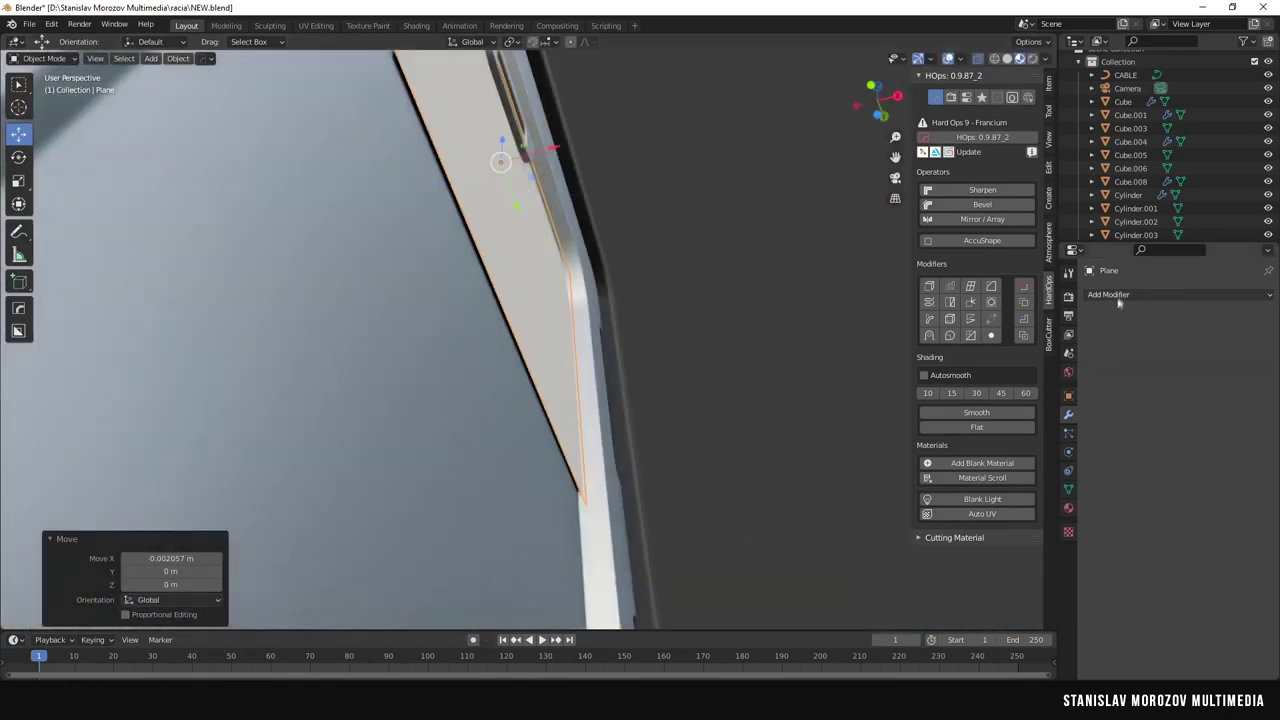
Add a Solidify modifier with thickness -0.01 and offset 1, and toggle see-through display.
{"action": "left_click", "coordinate": [1119, 295]}
{"action": "left_click", "coordinate": [1010, 525]}
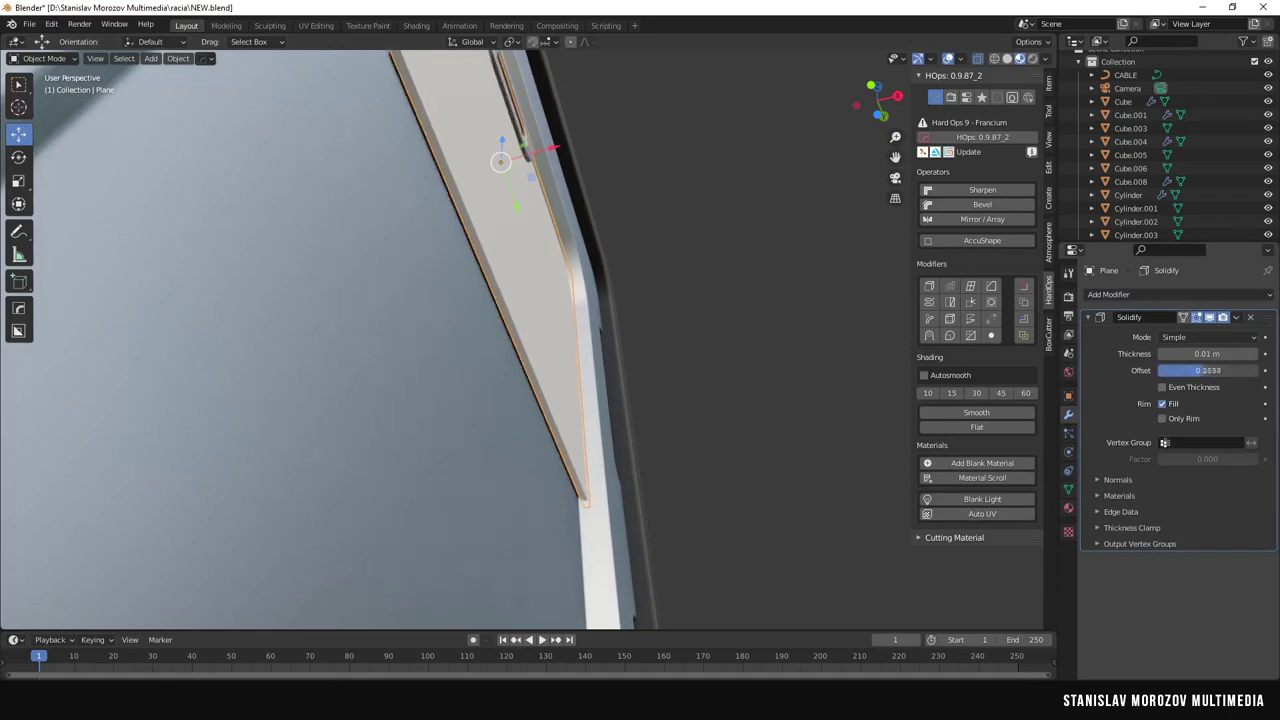
{"action": "mouse_move", "coordinate": [757, 234]}
{"action": "middle_mouse_down"}
{"action": "mouse_move", "coordinate": [495, 320]}
{"action": "mouse_move", "coordinate": [718, 367]}
{"action": "mouse_move", "coordinate": [830, 288]}
{"action": "middle_mouse_up"}
{"action": "key", "text": "shift+z"}
{"action": "key", "text": "shift+z"}
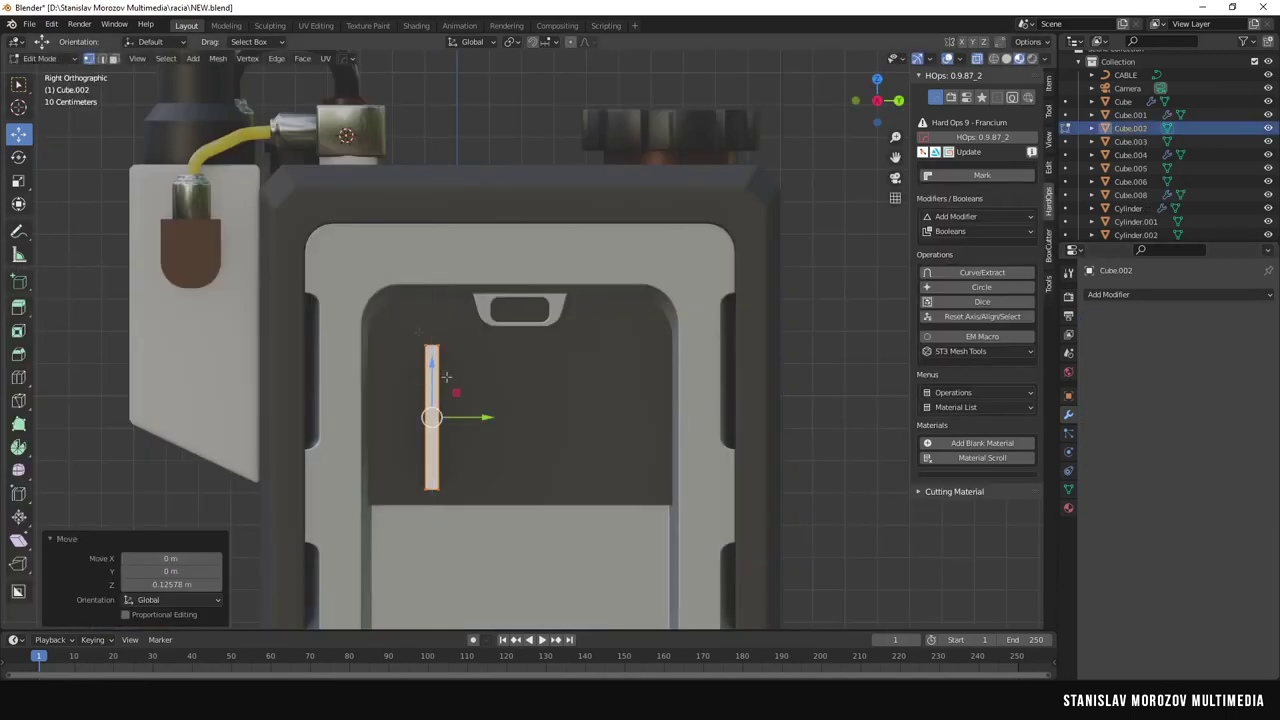
Slant the bar by moving its top end along Y, reset its origin, and reposition it.
{"action": "left_click_drag", "start_coordinate": [472, 305], "coordinate": [348, 365]}
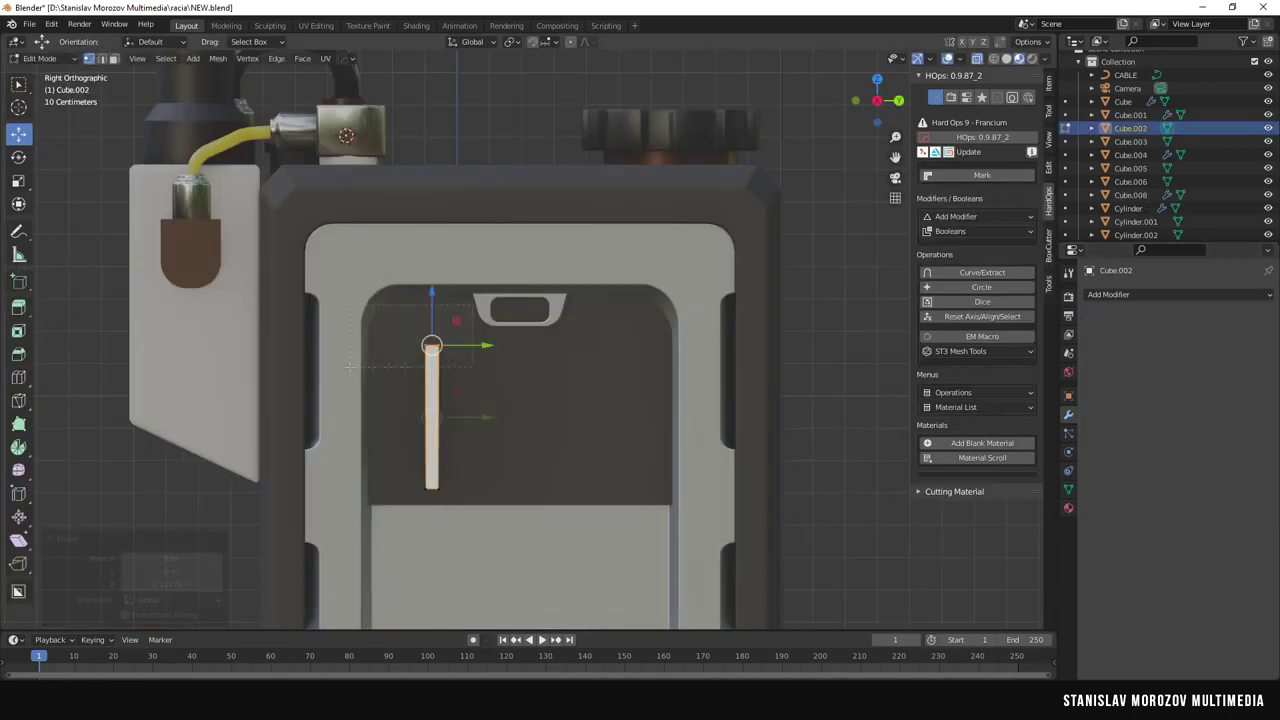
{"action": "left_click", "coordinate": [511, 356]}
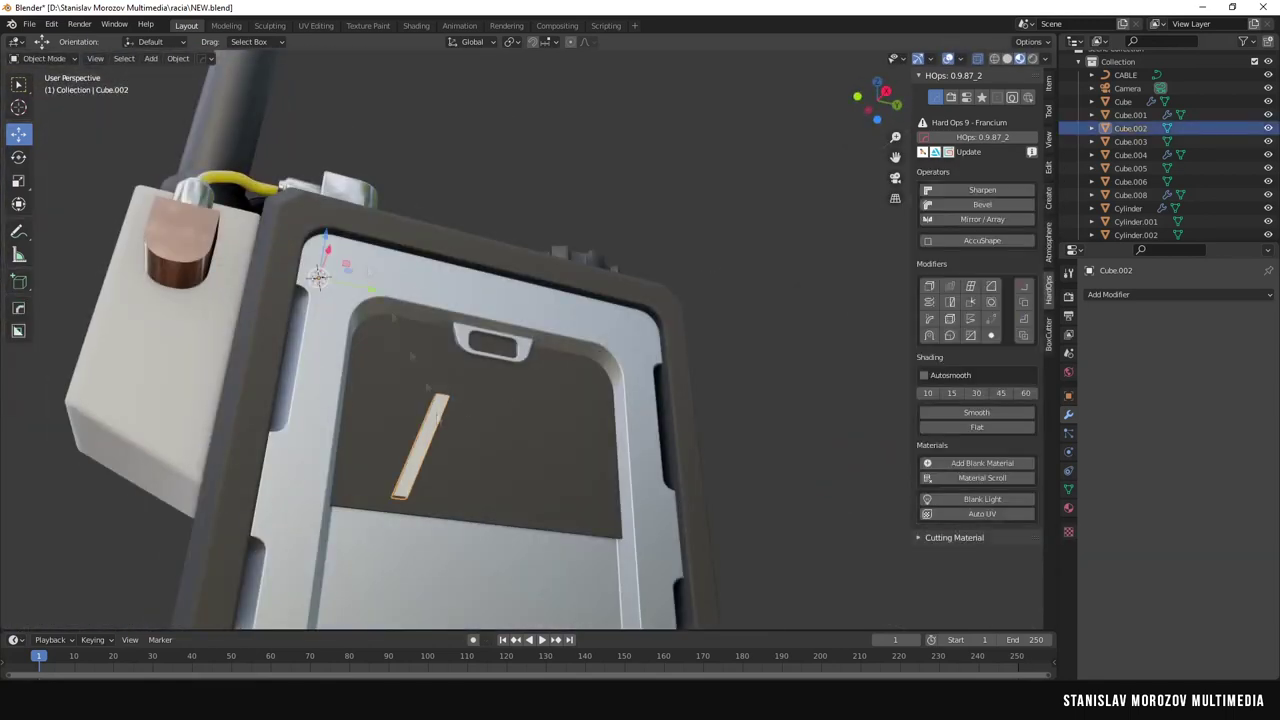
{"action": "left_click", "coordinate": [178, 58]}
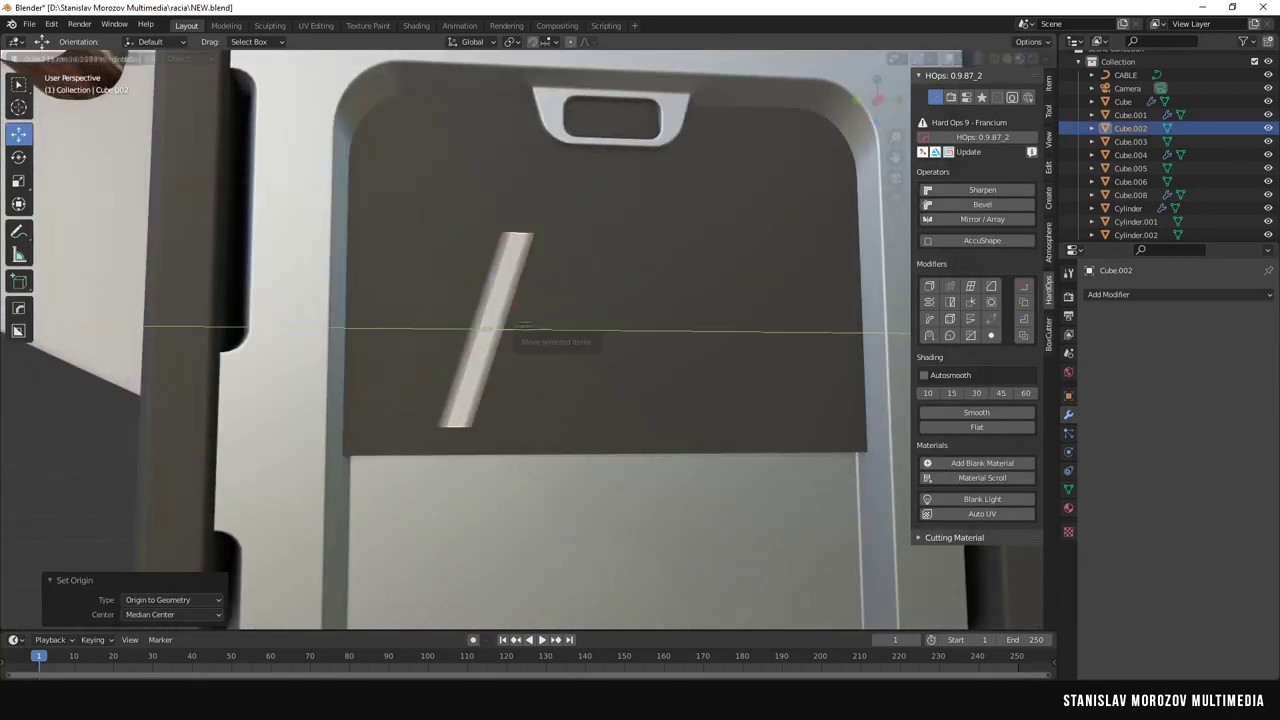
{"action": "left_click_drag", "start_coordinate": [545, 331], "coordinate": [514, 331]}
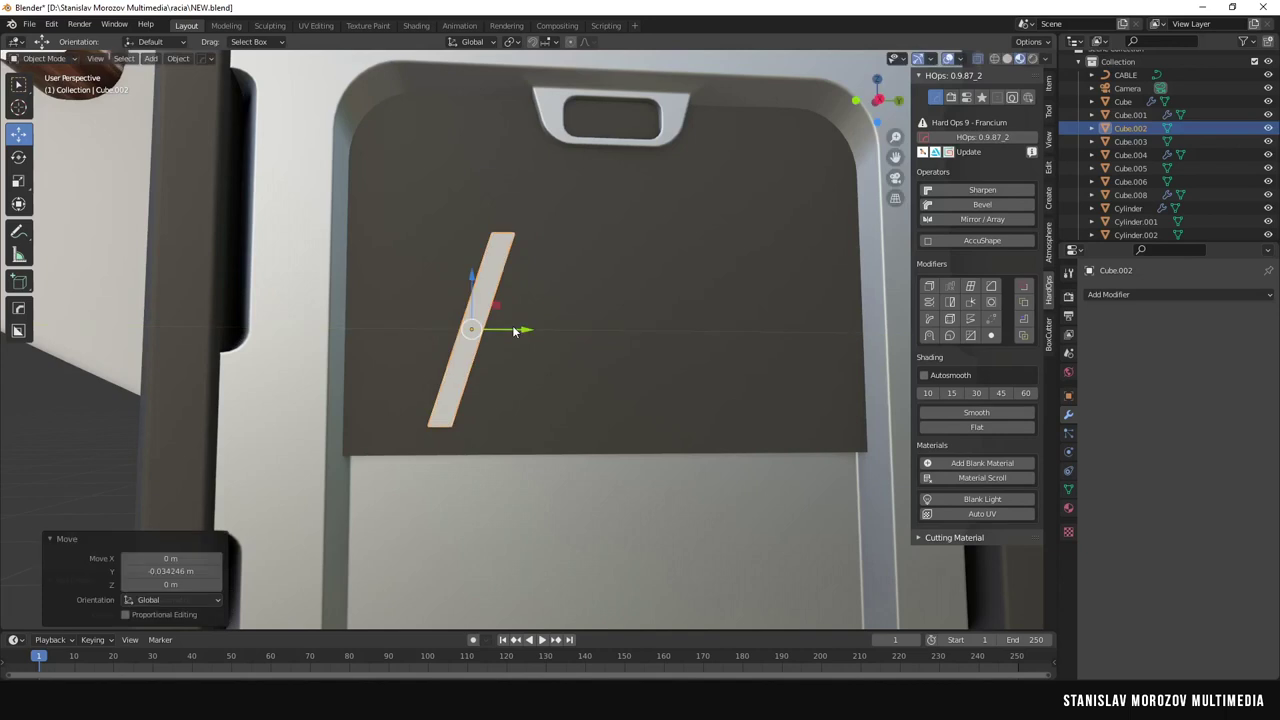
{"action": "left_click", "coordinate": [428, 322]}
{"action": "key", "text": "g"}
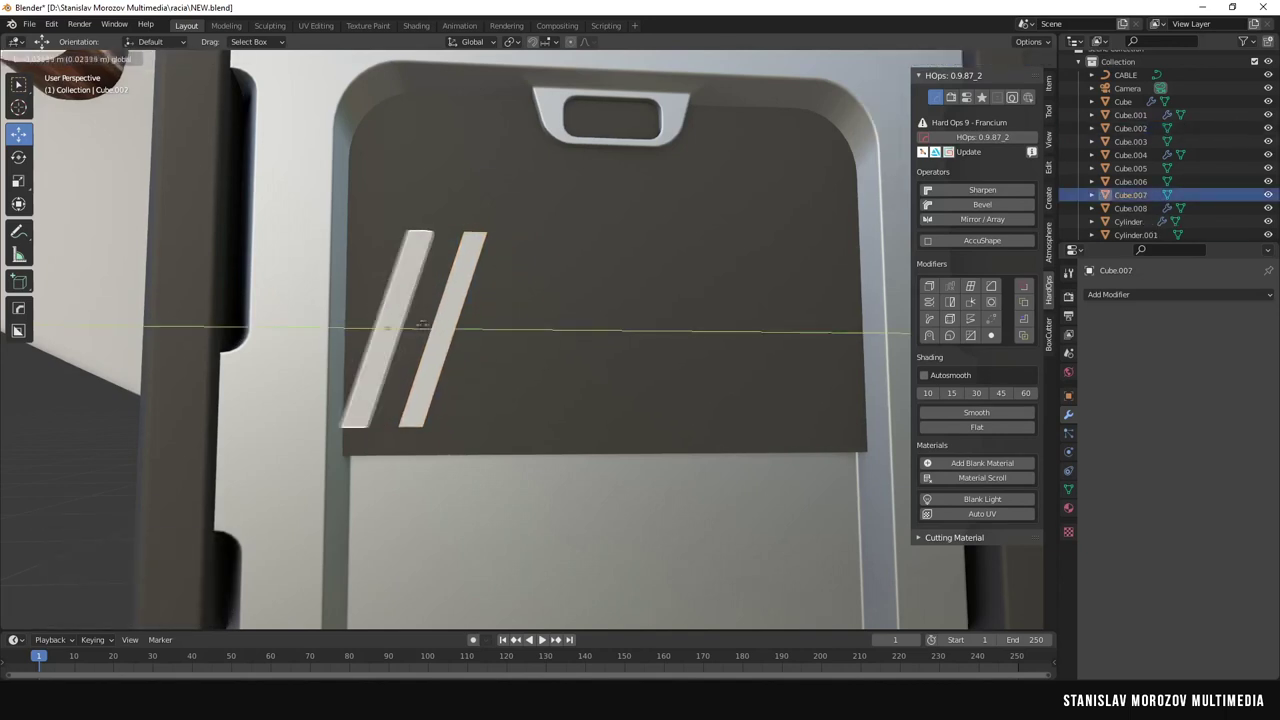
{"action": "left_click", "coordinate": [422, 324]}
Reshape the slanted bar by moving its vertices along Y and Z.
{"action": "key", "text": "Tab"}
{"action": "left_click", "coordinate": [358, 352]}
{"action": "key", "text": "g"}
{"action": "key", "text": "y"}
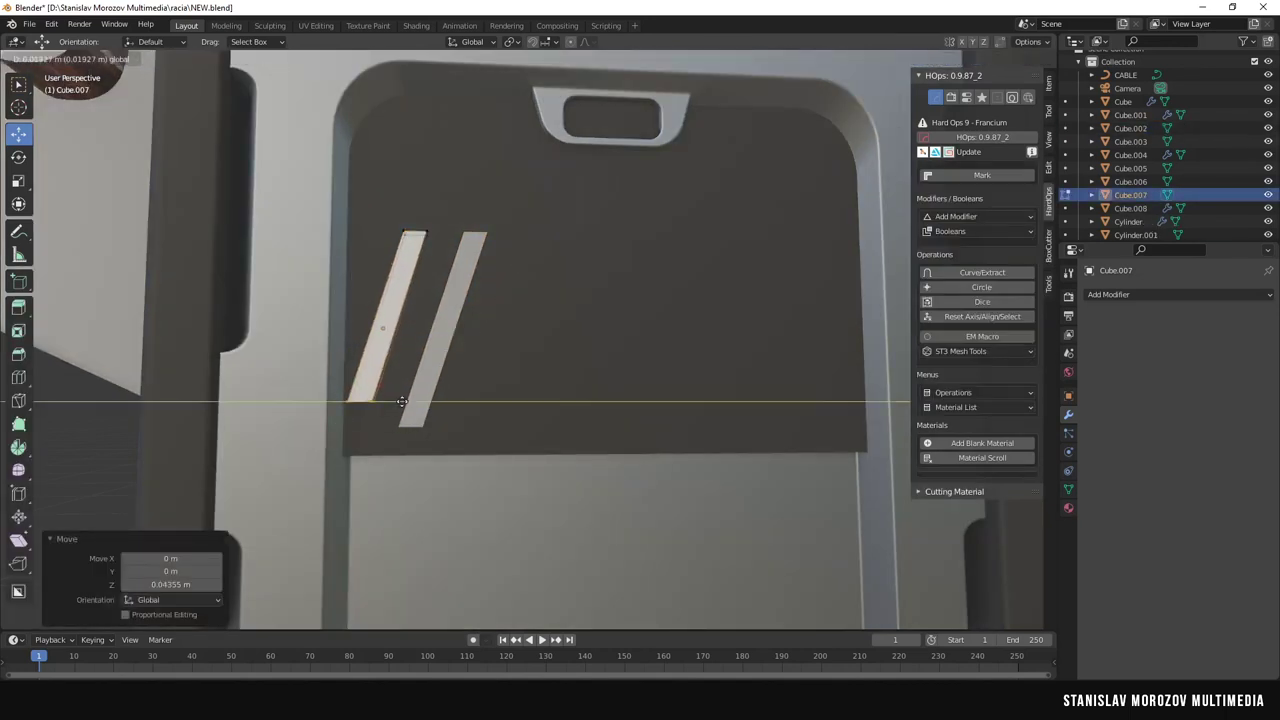
{"action": "left_click", "coordinate": [375, 400]}
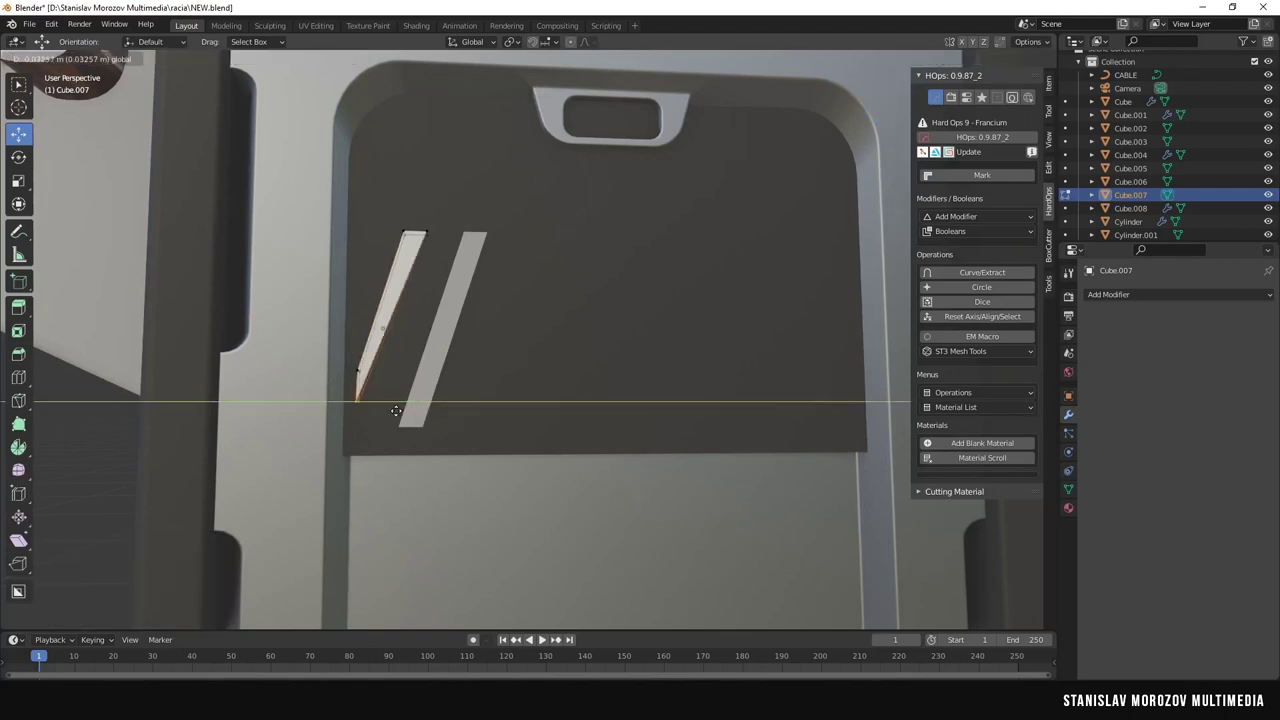
{"action": "left_click", "coordinate": [397, 411]}
{"action": "left_click", "coordinate": [358, 371]}
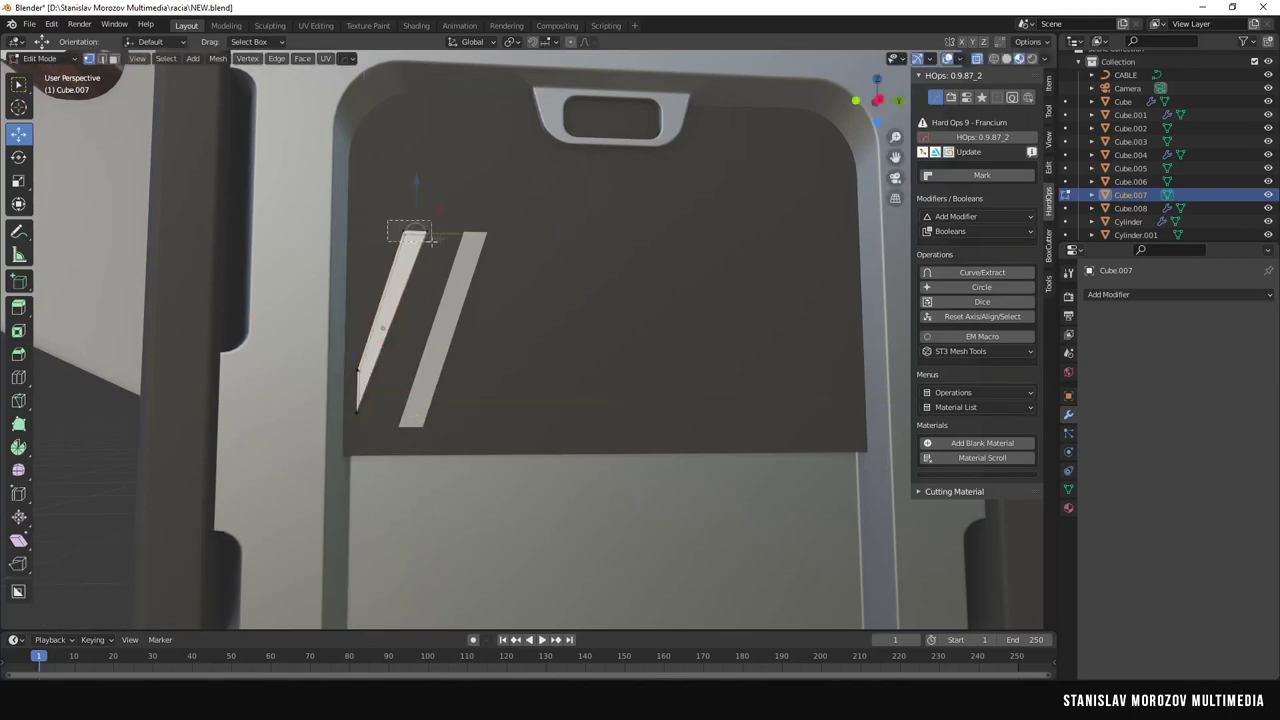
{"action": "key", "text": "z"}
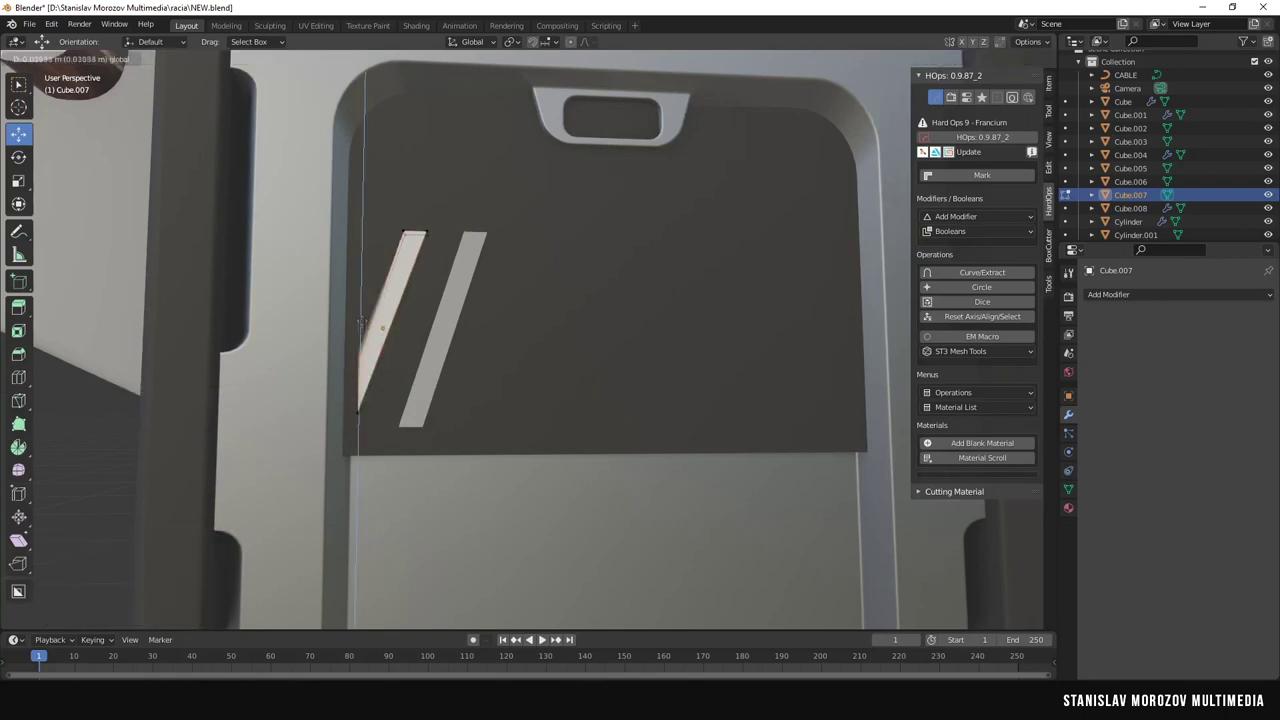
{"action": "left_click", "coordinate": [361, 332]}
Cancel a last vertex move, then give Cube.002 an Array modifier: count 7, relative offset Y 0.8.
{"action": "left_click", "coordinate": [410, 232]}
{"action": "key", "text": "g"}
{"action": "key", "text": "y"}
{"action": "right_click", "coordinate": [409, 238]}
{"action": "key", "text": "ctrl+z"}
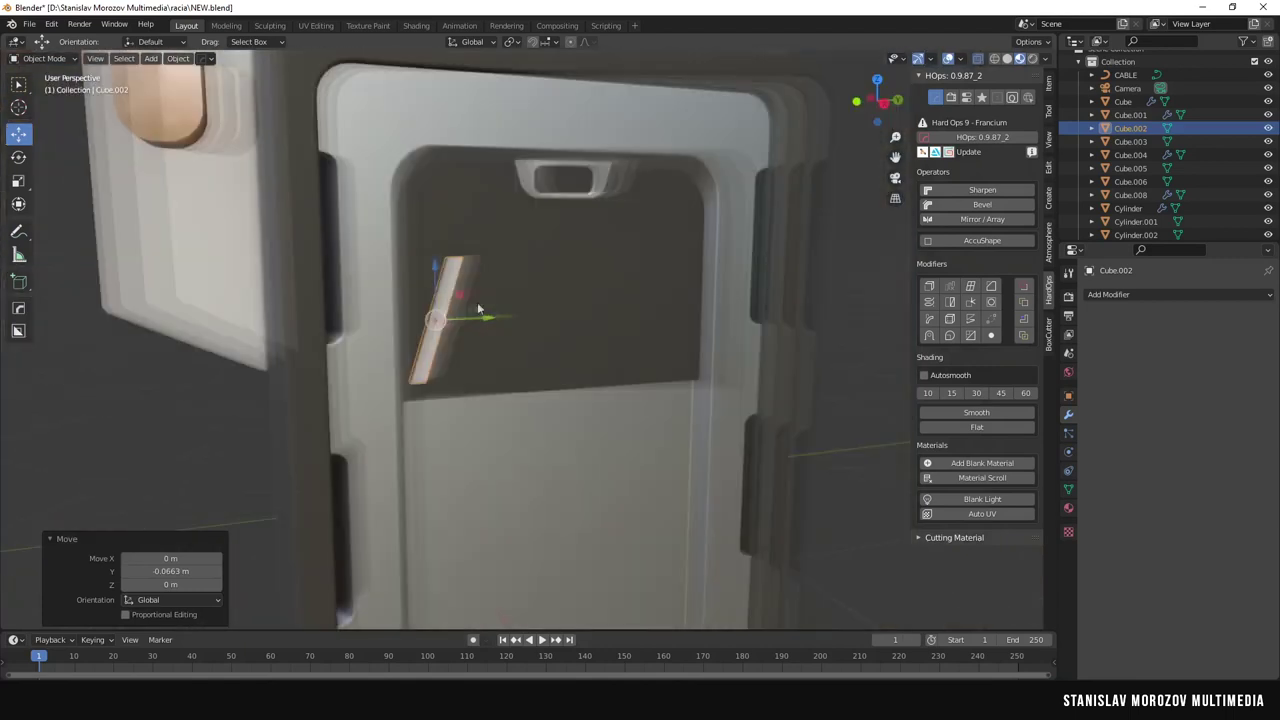
{"action": "left_click", "coordinate": [1180, 294]}
{"action": "left_click", "coordinate": [1000, 336]}
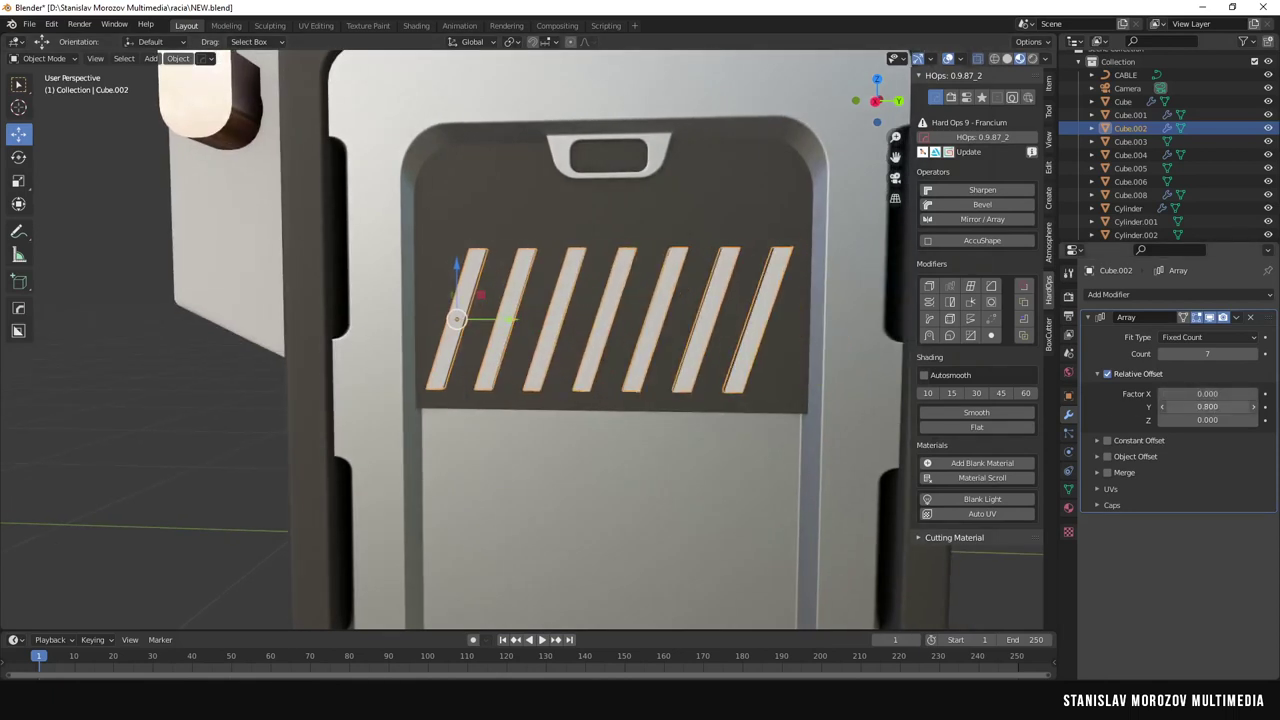
Shift the stripe row along Y and duplicate one stripe to the left end of the row.
{"action": "key", "text": "g"}
{"action": "key", "text": "y"}
{"action": "left_click", "coordinate": [497, 316]}
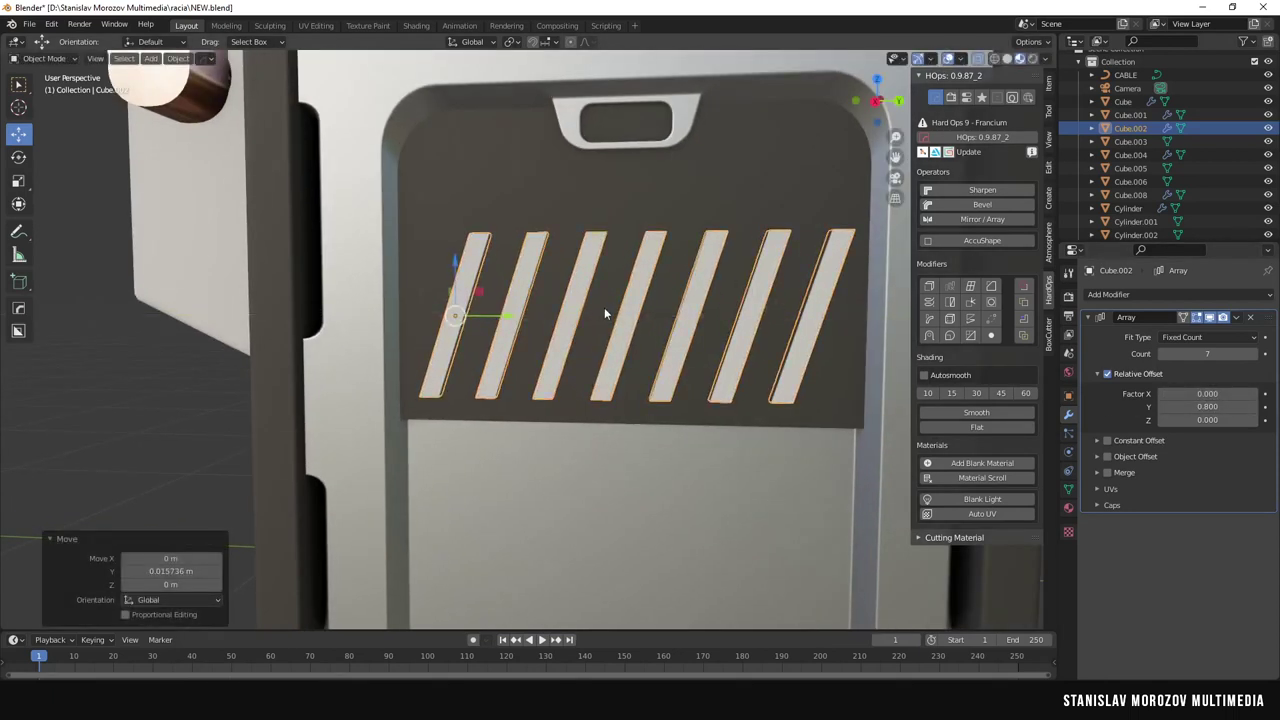
{"action": "key", "text": "shift+d"}
{"action": "key", "text": "x"}
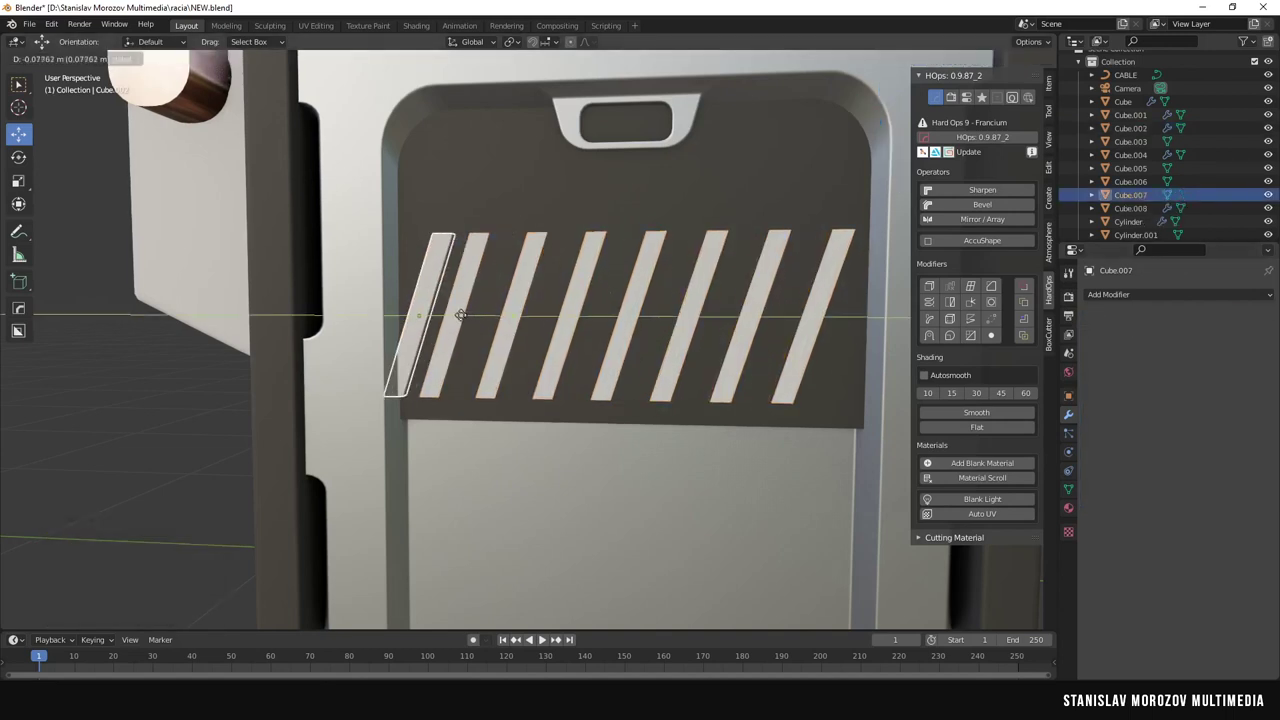
{"action": "left_click", "coordinate": [459, 315]}
{"action": "key", "text": "KP_3"}
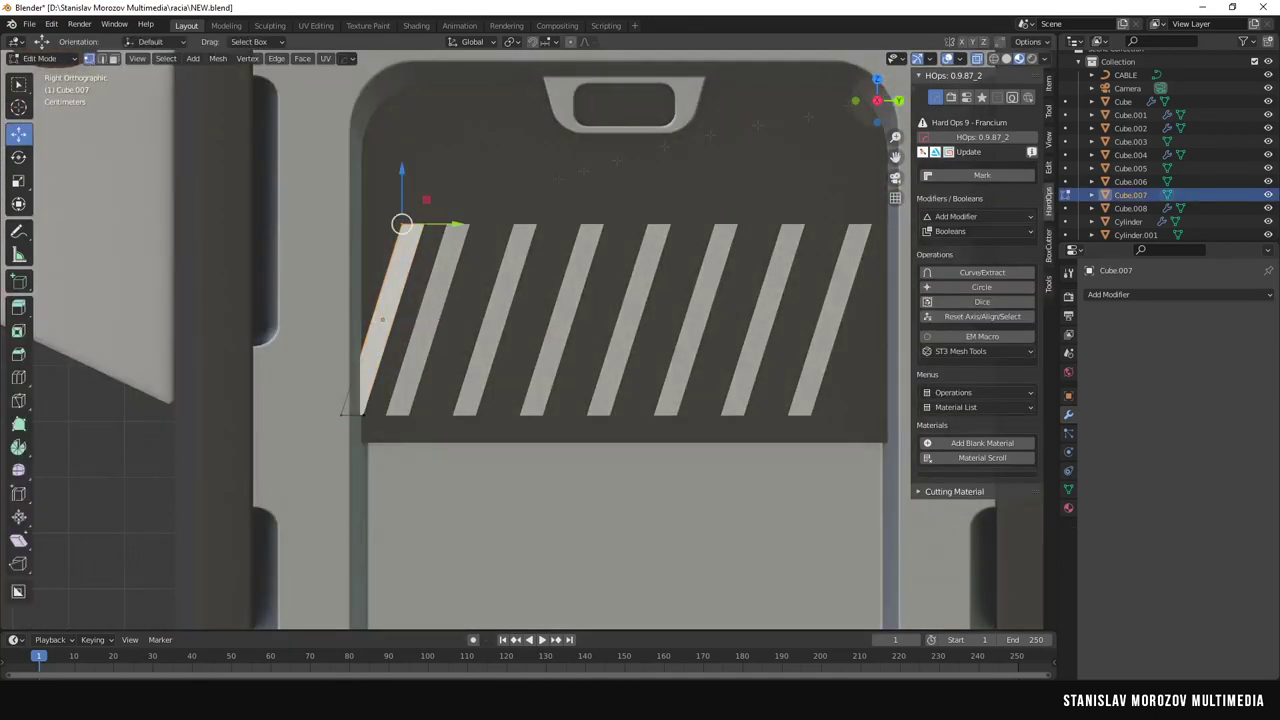
Trim the copied stripe into a wedge by moving its parts along Y and Z inside the panel edge.
{"action": "key", "text": "g"}
{"action": "key", "text": "z"}
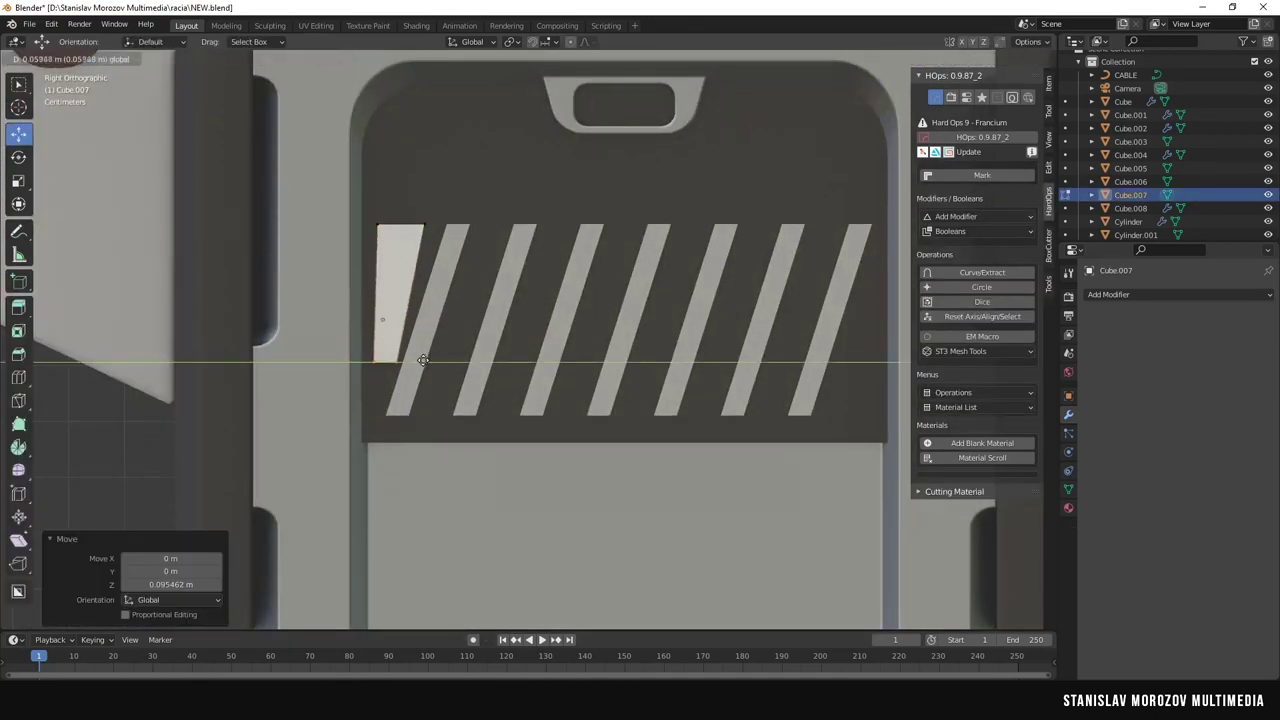
{"action": "key", "text": "g"}
{"action": "key", "text": "y"}
{"action": "left_click", "coordinate": [437, 286]}
{"action": "key", "text": "g"}
{"action": "left_click", "coordinate": [428, 222]}
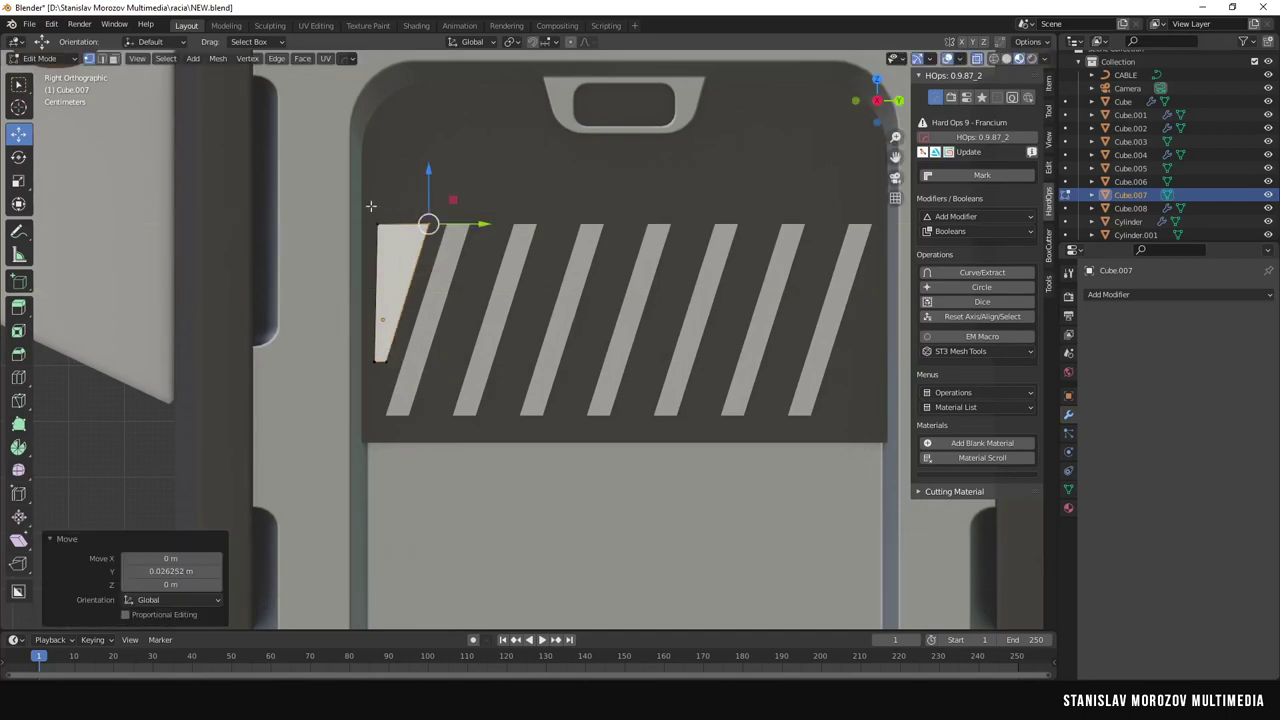
{"action": "key", "text": "g"}
{"action": "key", "text": "z"}
{"action": "left_click", "coordinate": [393, 267]}
{"action": "key", "text": "g"}
{"action": "key", "text": "y"}
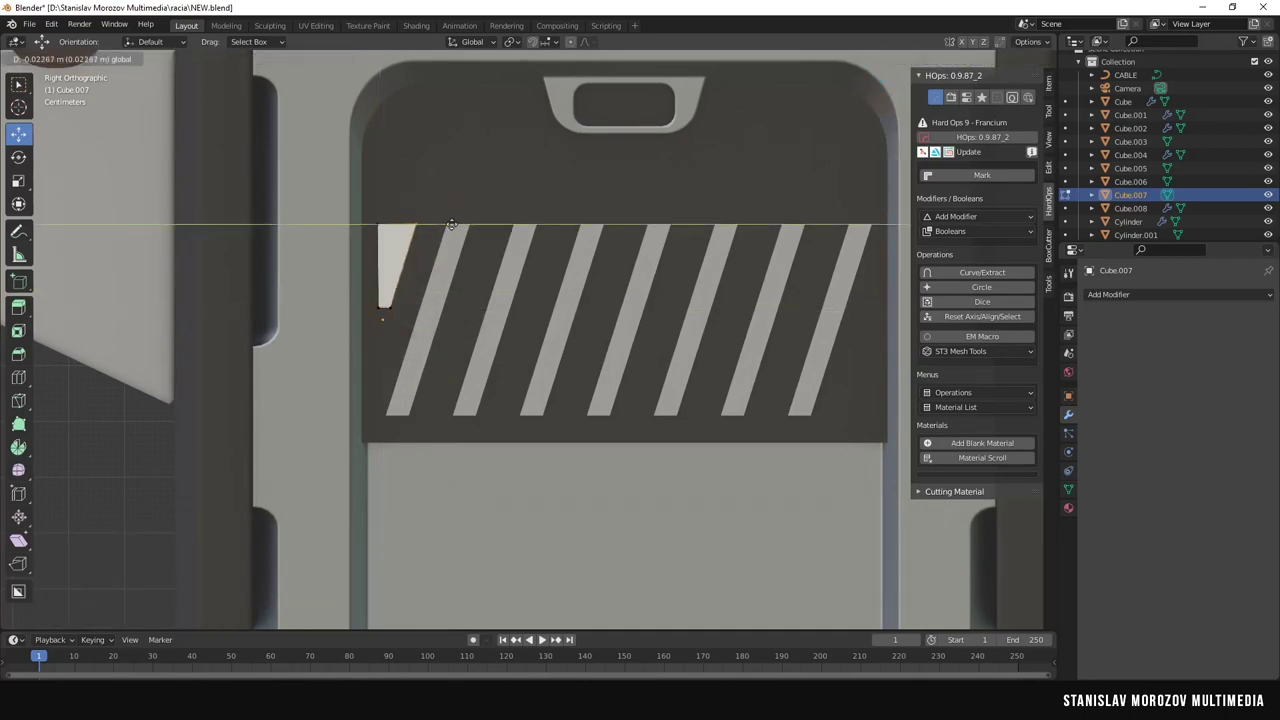
{"action": "left_click", "coordinate": [453, 224]}
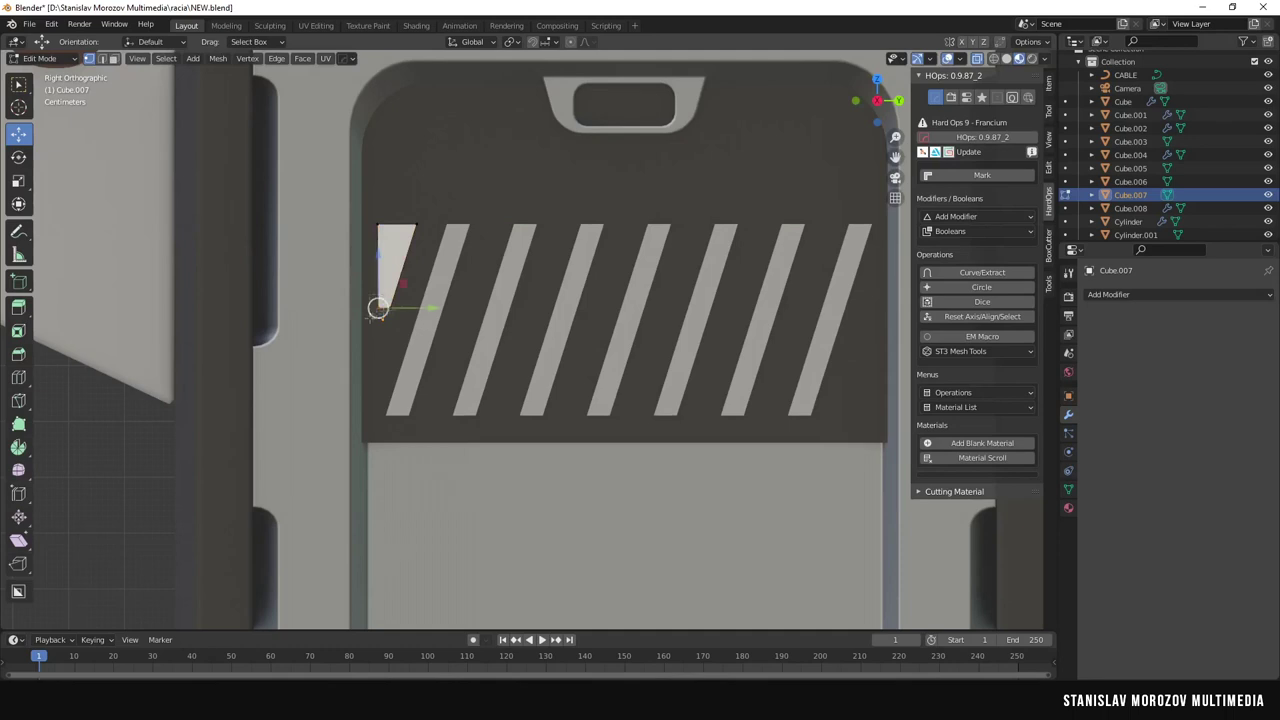
{"action": "key", "text": "Tab"}
{"action": "right_click", "coordinate": [557, 255]}
Join the stripes into one object and isolate it in local view for mesh editing.
{"action": "left_click", "coordinate": [661, 305]}
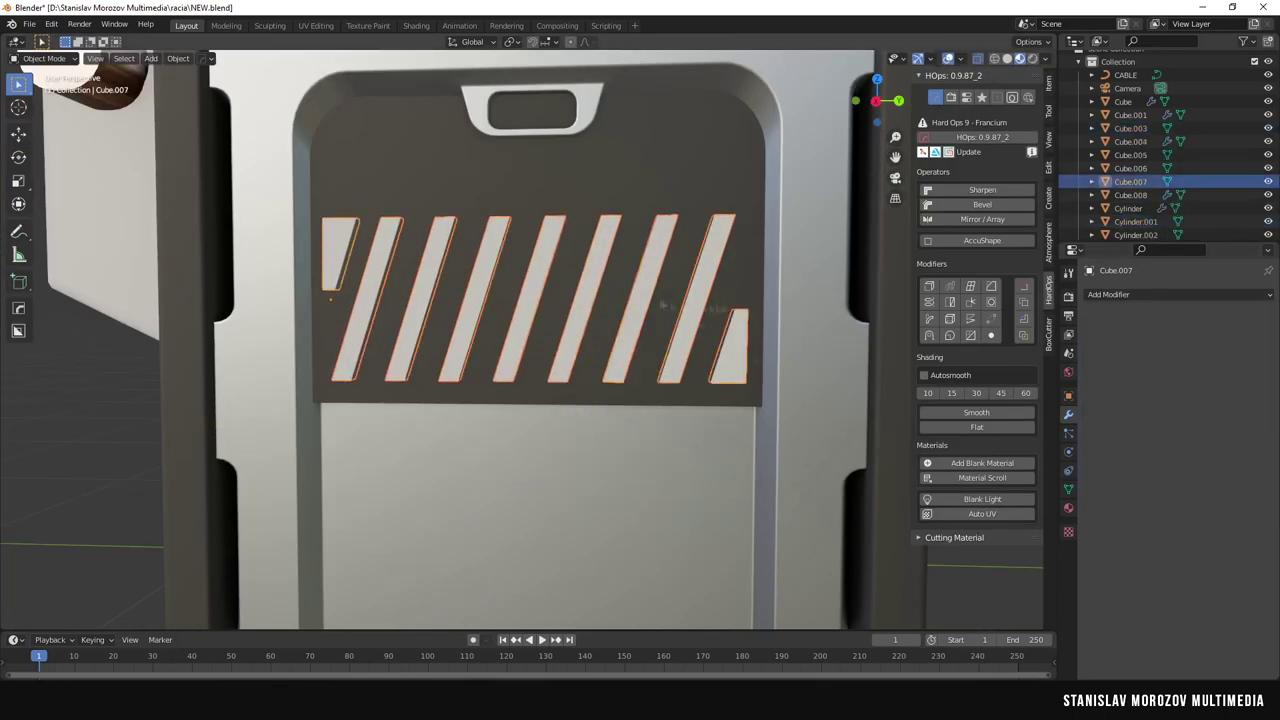
{"action": "key", "text": "KP_Divide"}
{"action": "middle_click_drag", "start_coordinate": [661, 305], "coordinate": [681, 277]}
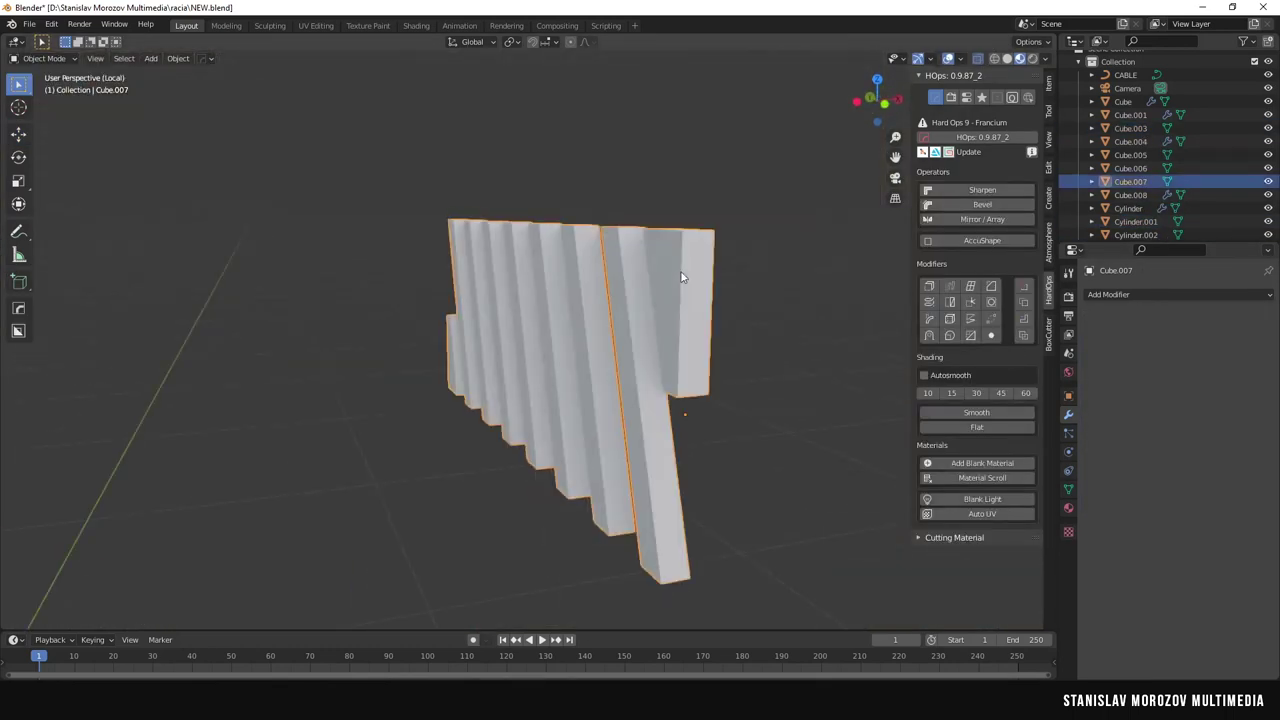
{"action": "key", "text": "Tab"}
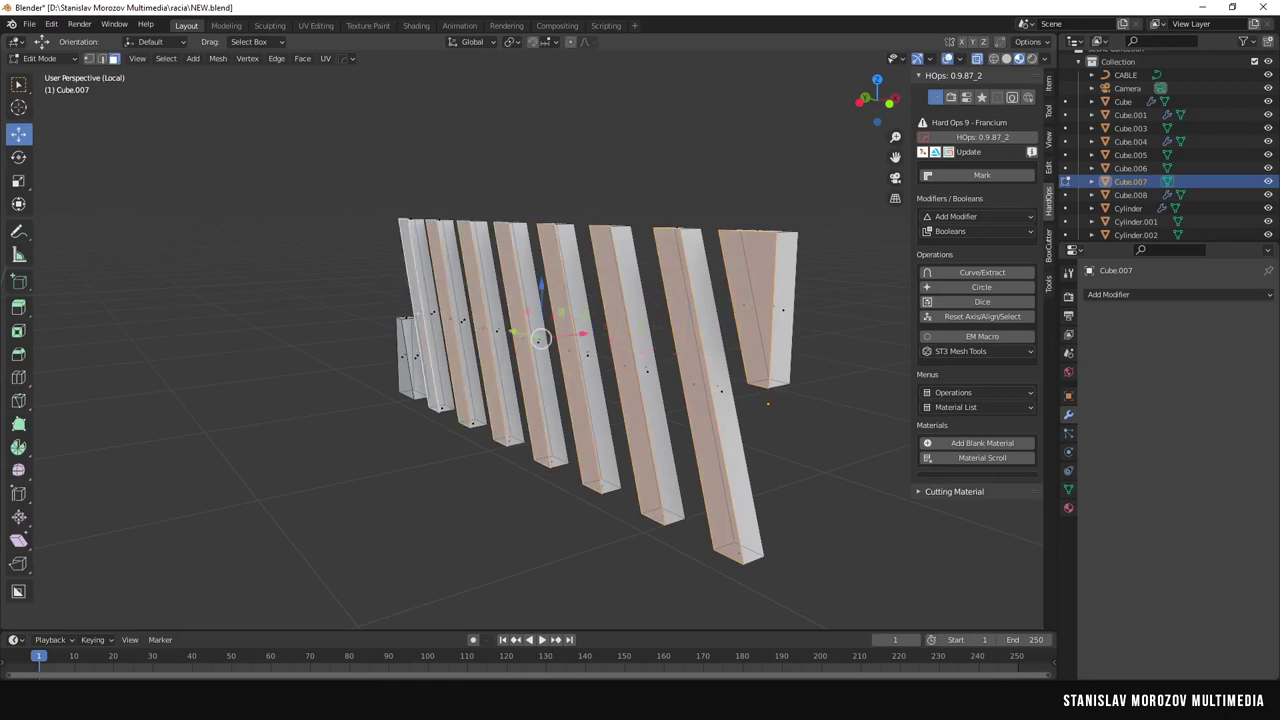
{"action": "middle_click_drag", "start_coordinate": [540, 338], "coordinate": [108, 60]}
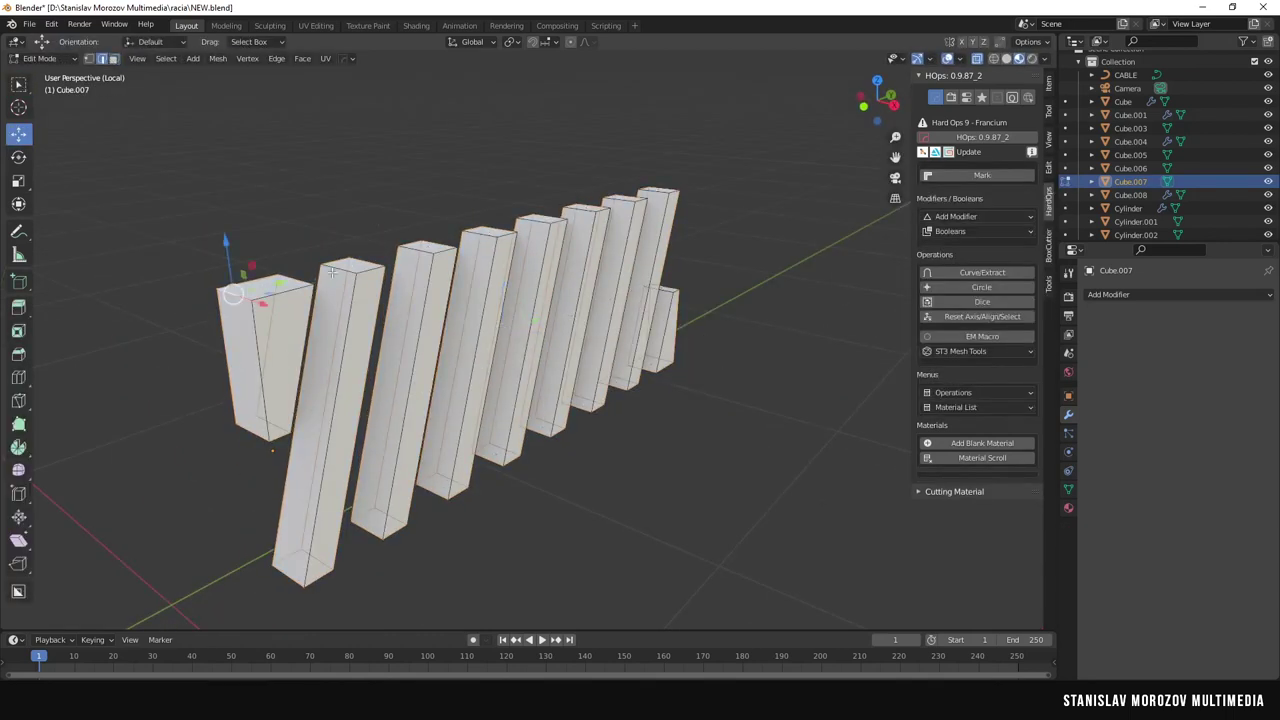
{"action": "middle_click_drag", "start_coordinate": [331, 271], "coordinate": [469, 243]}
Select the stripes' edge rings, bevel them, then boolean-cut the stripes out of the front panel.
{"action": "left_click", "coordinate": [166, 58]}
{"action": "left_click", "coordinate": [330, 278]}
{"action": "middle_click_drag", "start_coordinate": [330, 278], "coordinate": [668, 245]}
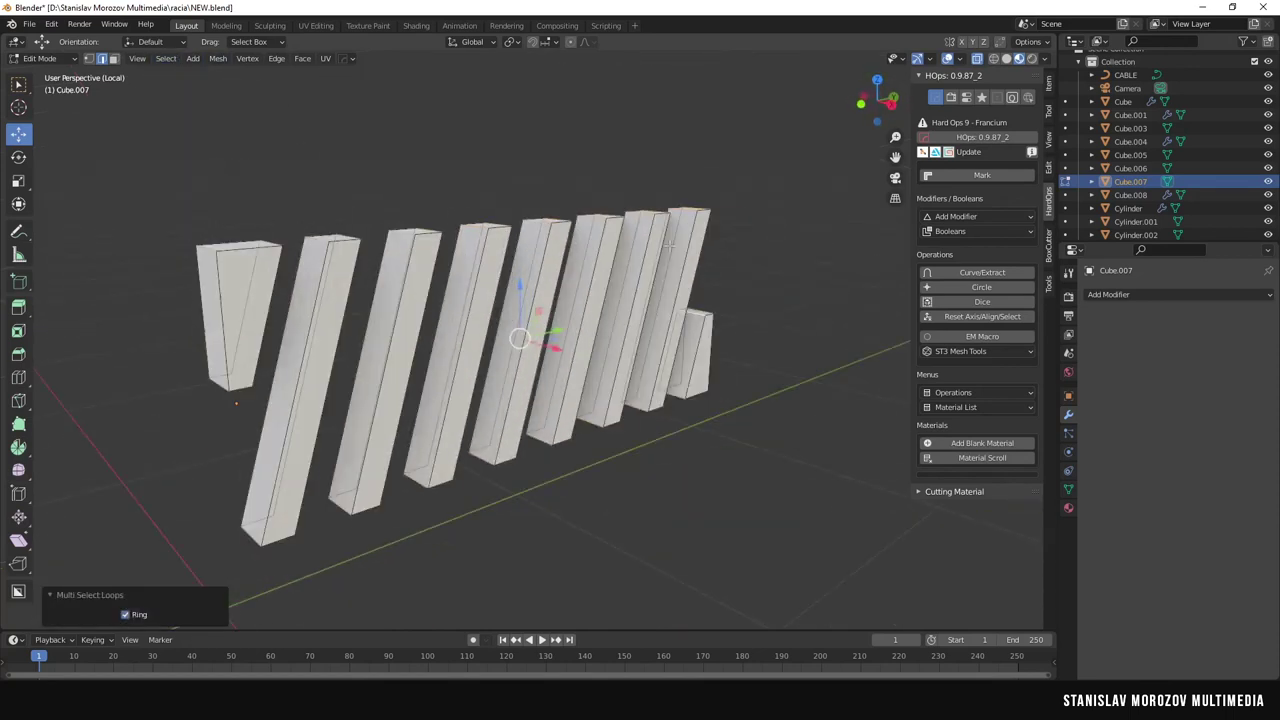
{"action": "key", "text": "ctrl+b"}
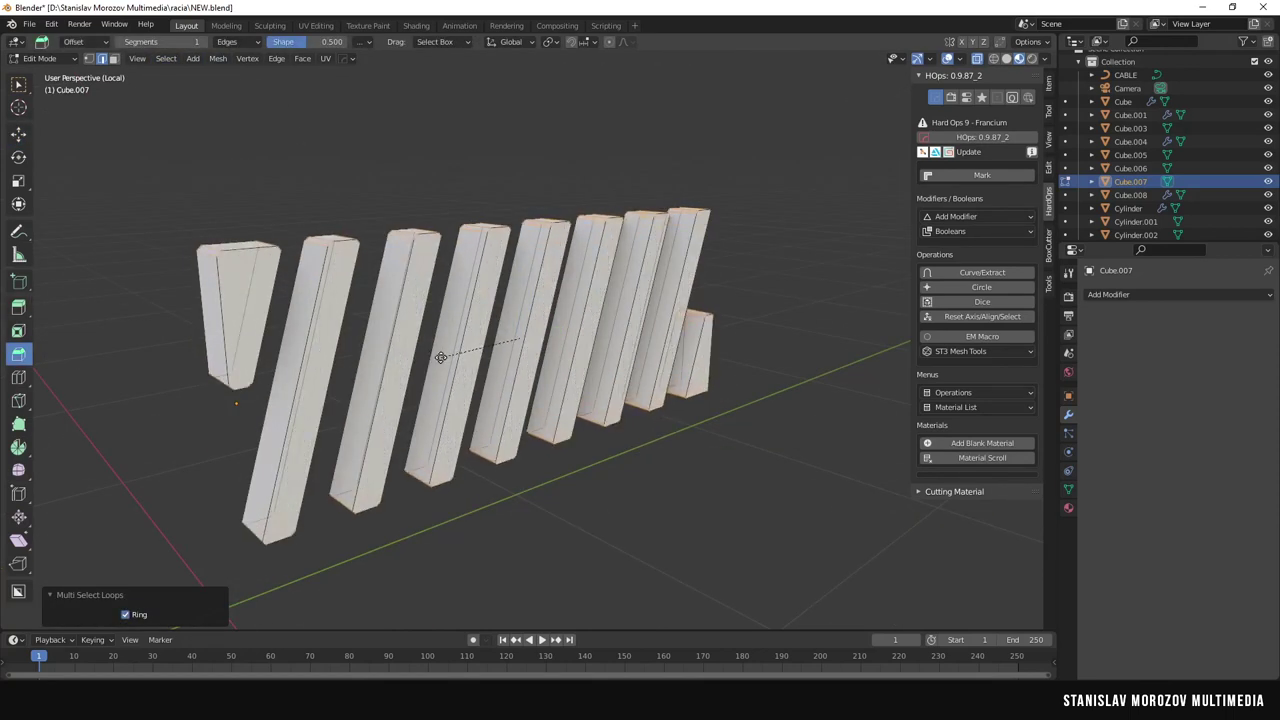
{"action": "left_click", "coordinate": [466, 366]}
{"action": "key", "text": "Tab"}
{"action": "key", "text": "Tab"}
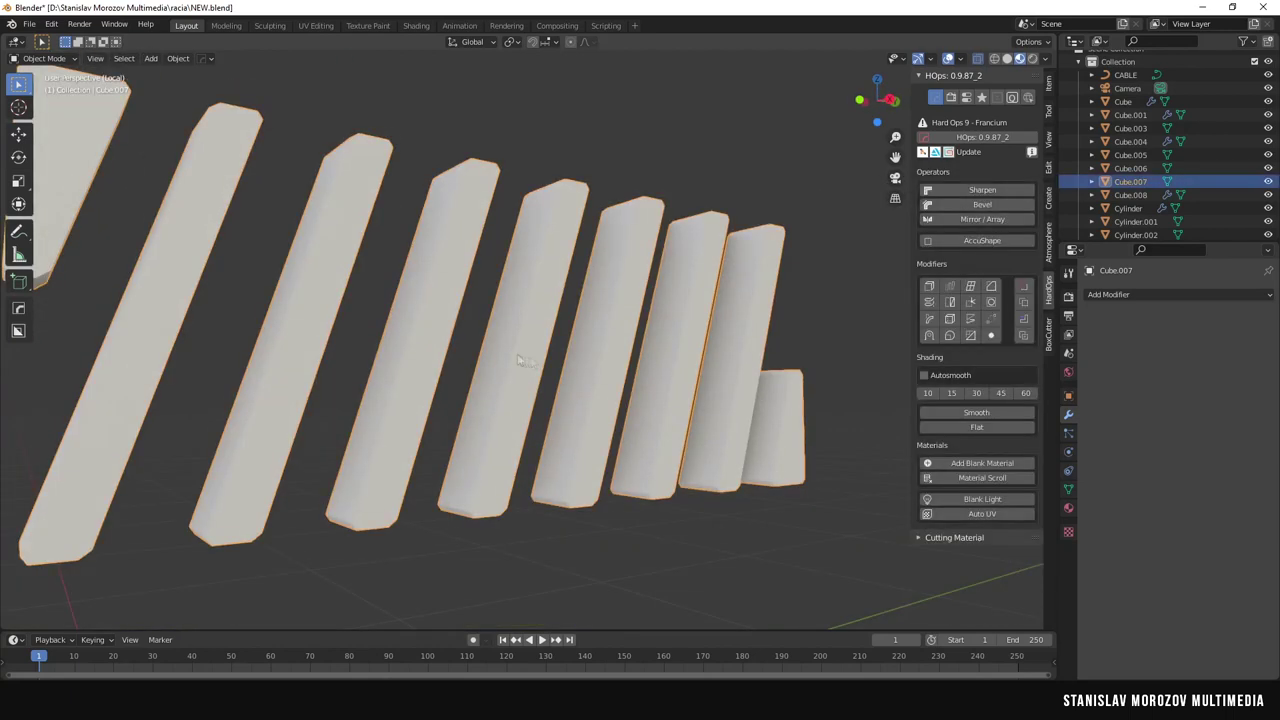
{"action": "key", "text": "ctrl+b"}
{"action": "left_click", "coordinate": [538, 408]}
{"action": "key", "text": "Tab"}
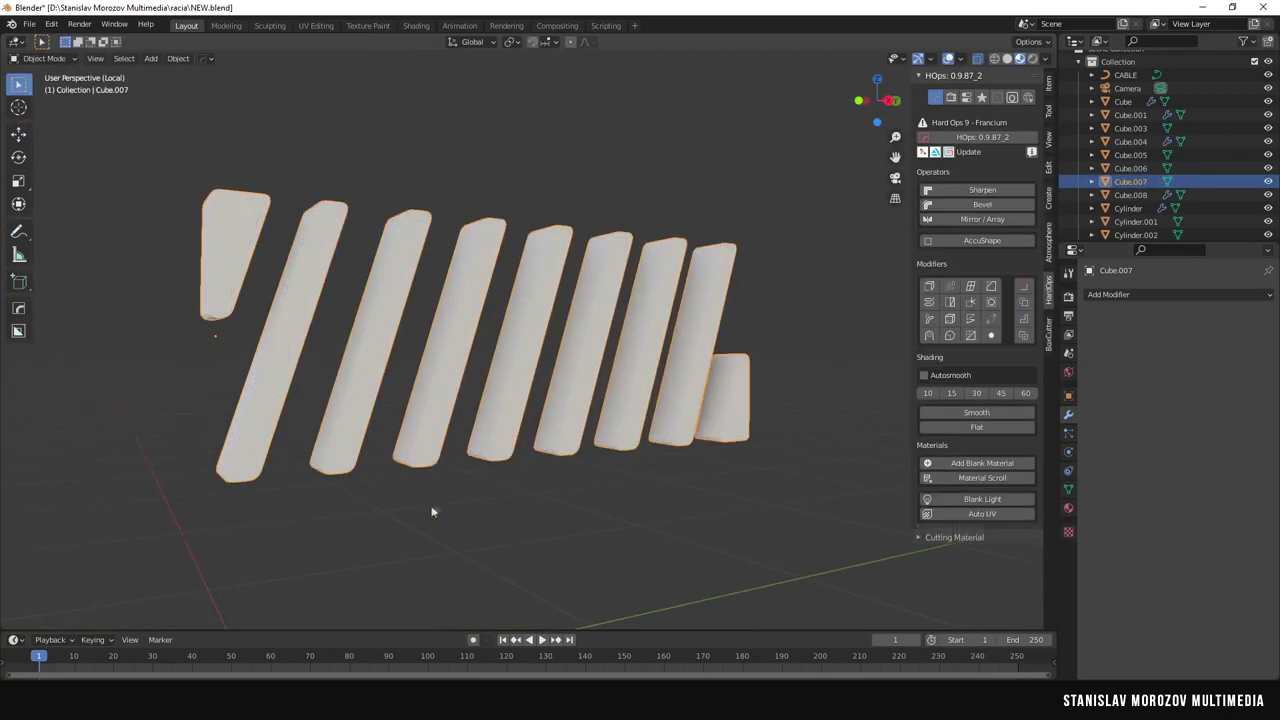
{"action": "middle_click_drag", "start_coordinate": [434, 511], "coordinate": [552, 489]}
{"action": "key", "text": "KP_Divide"}
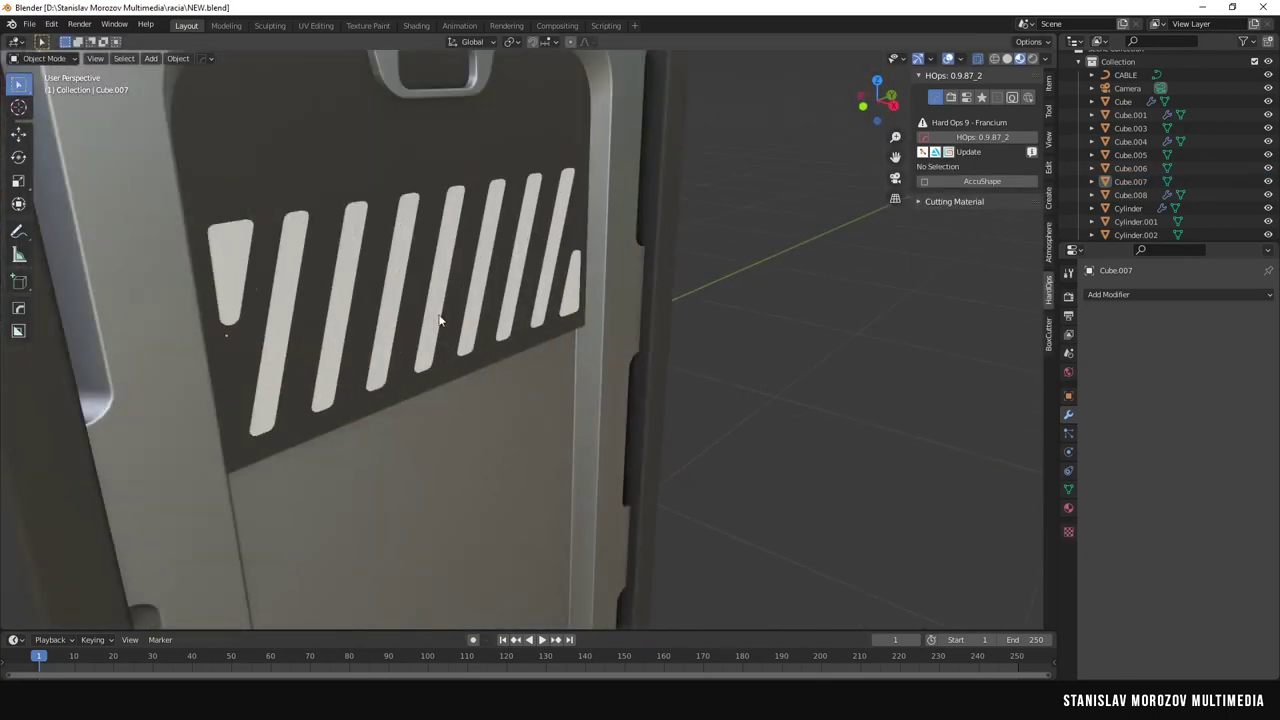
{"action": "key", "text": "ctrl+KP_Subtract"}
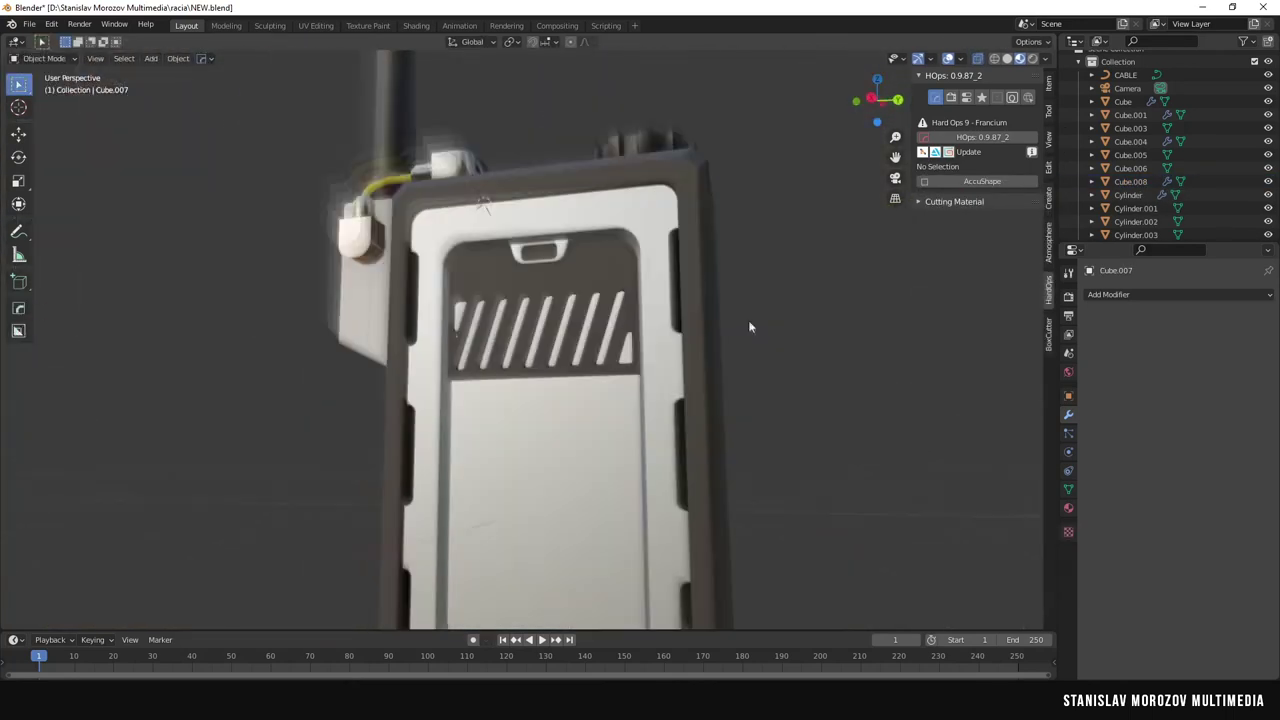
Give the screen material a yellow base colour and an Emission surface with yellow emission colour.
{"action": "middle_click_drag", "start_coordinate": [748, 320], "coordinate": [755, 329]}
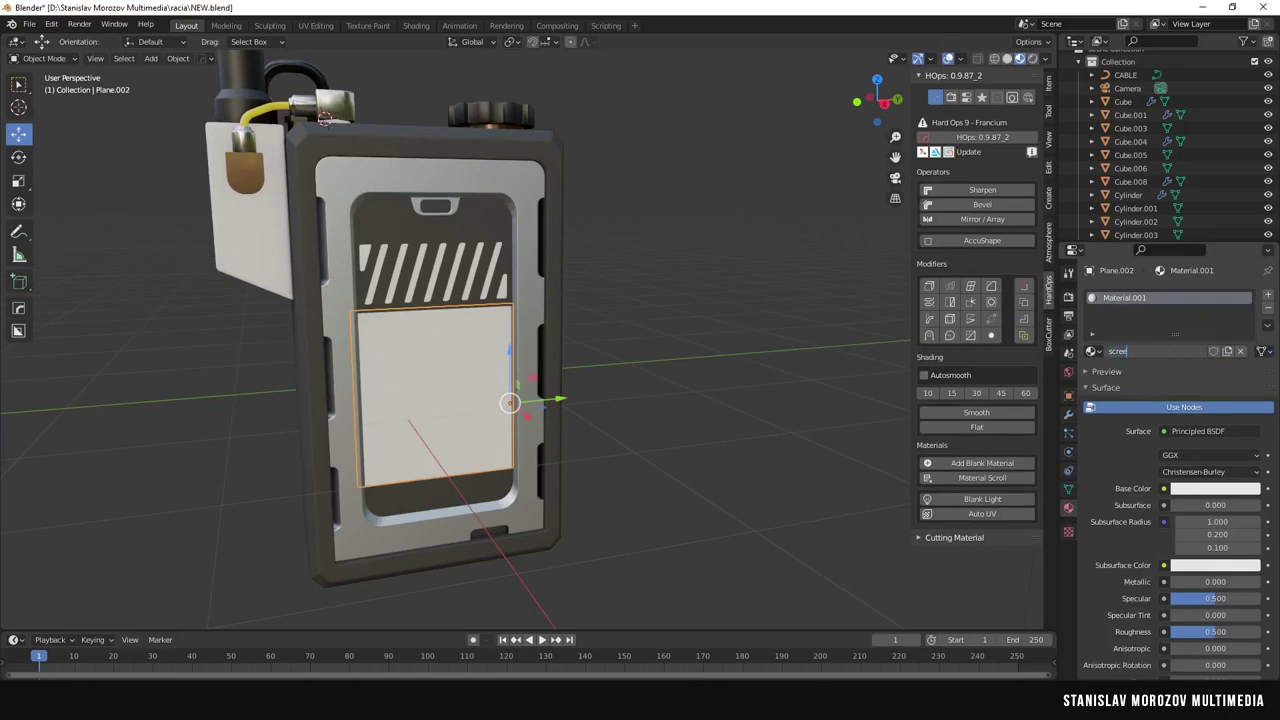
{"action": "left_click", "coordinate": [1215, 488]}
{"action": "left_click", "coordinate": [1160, 310]}
{"action": "left_click", "coordinate": [1210, 431]}
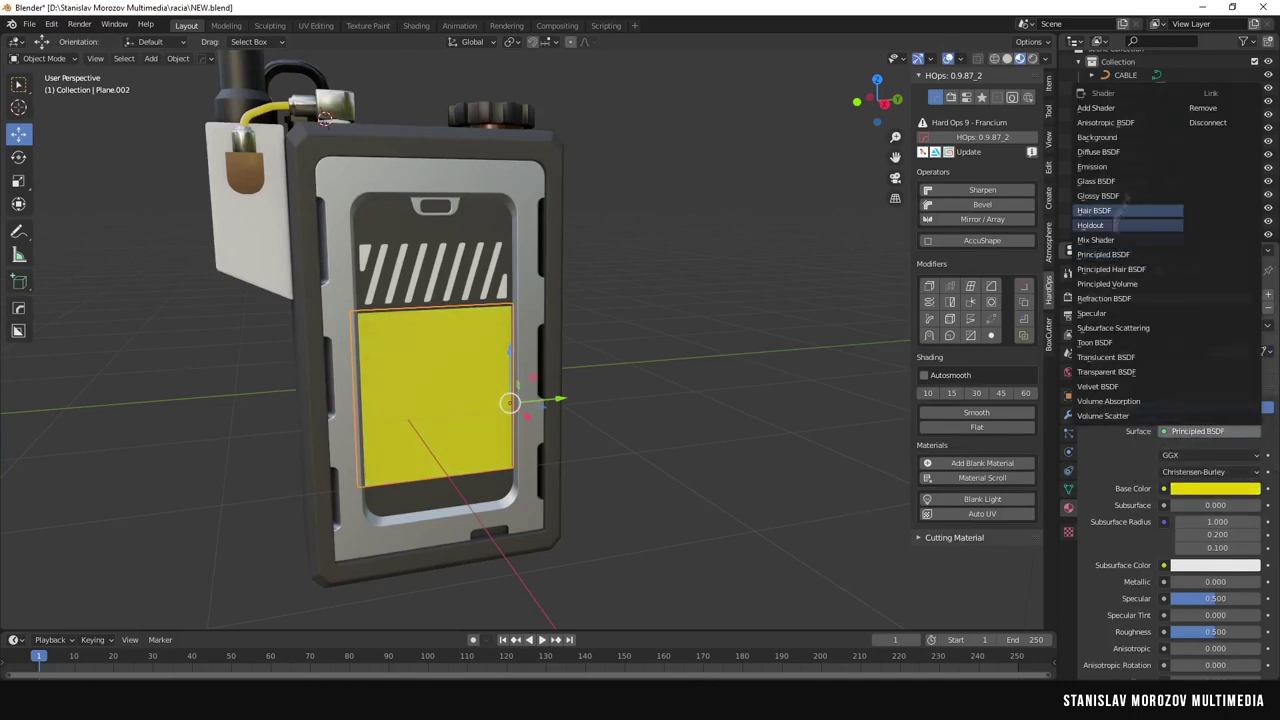
{"action": "left_click", "coordinate": [1120, 172]}
{"action": "left_click", "coordinate": [1215, 455]}
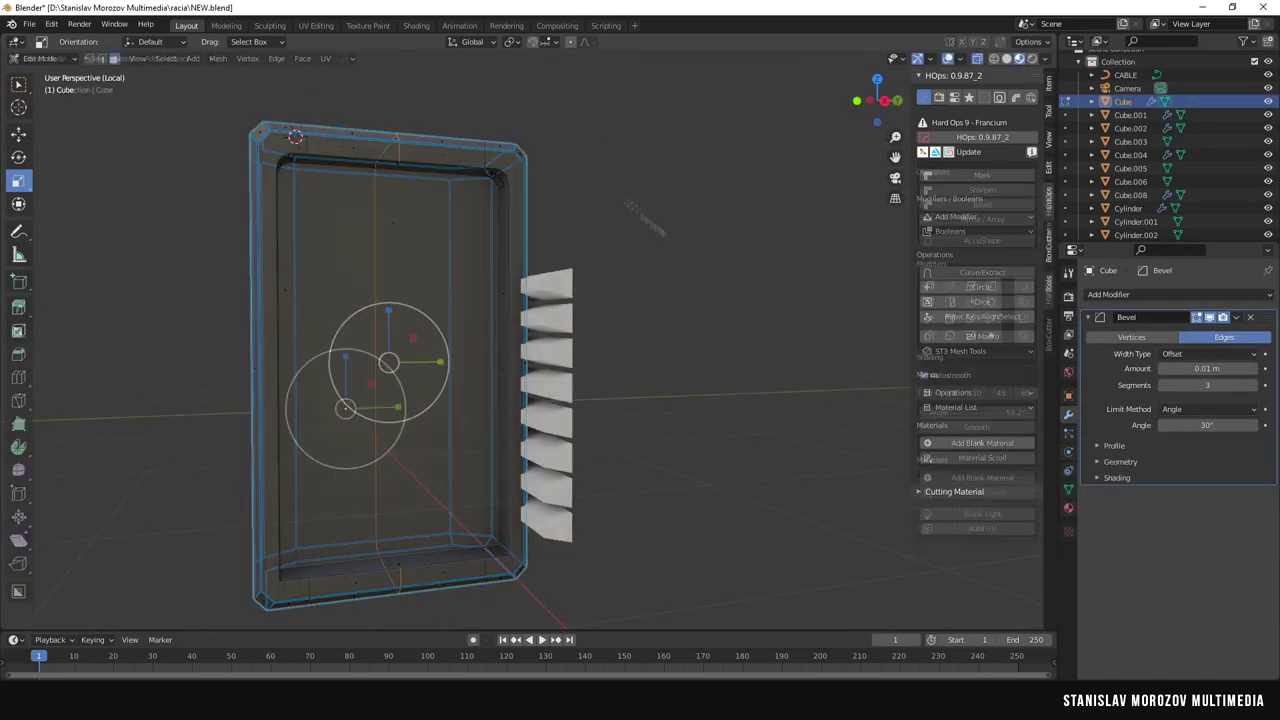
Add a Mirror modifier to the ribbed side array Cube.002.
{"action": "left_click", "coordinate": [29, 24]}
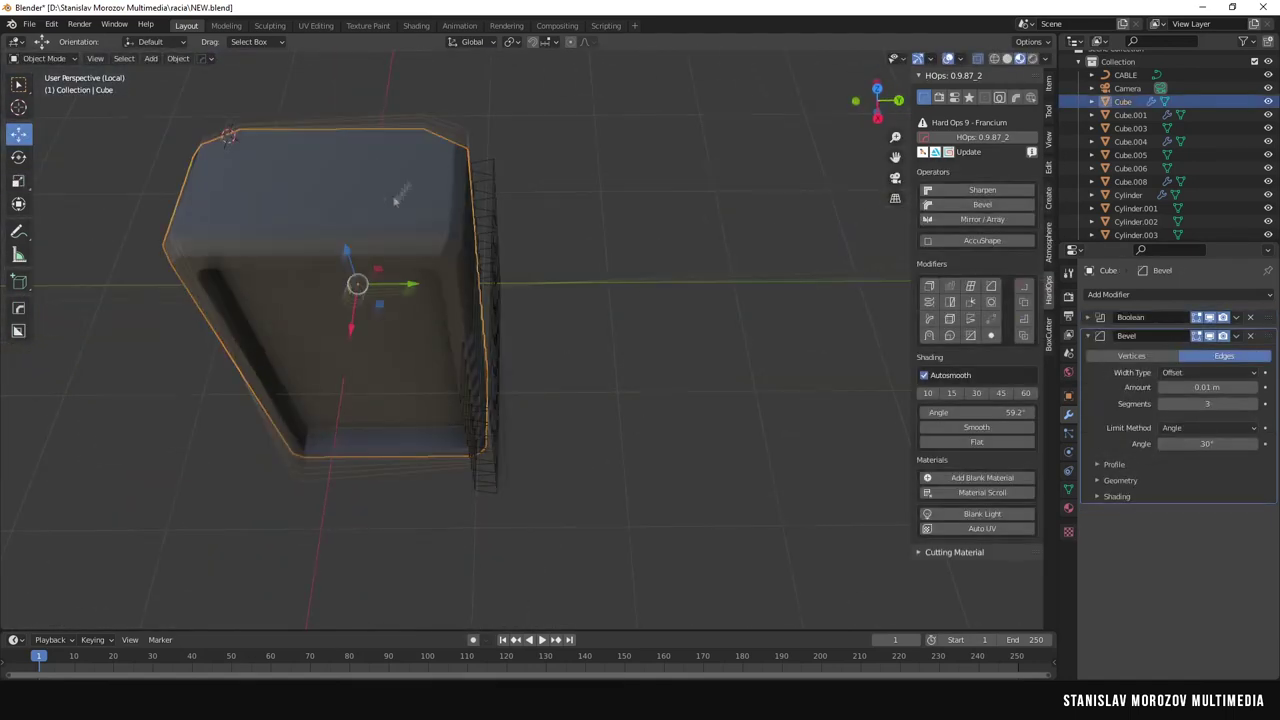
{"action": "left_click", "coordinate": [508, 232]}
{"action": "left_click", "coordinate": [1178, 294]}
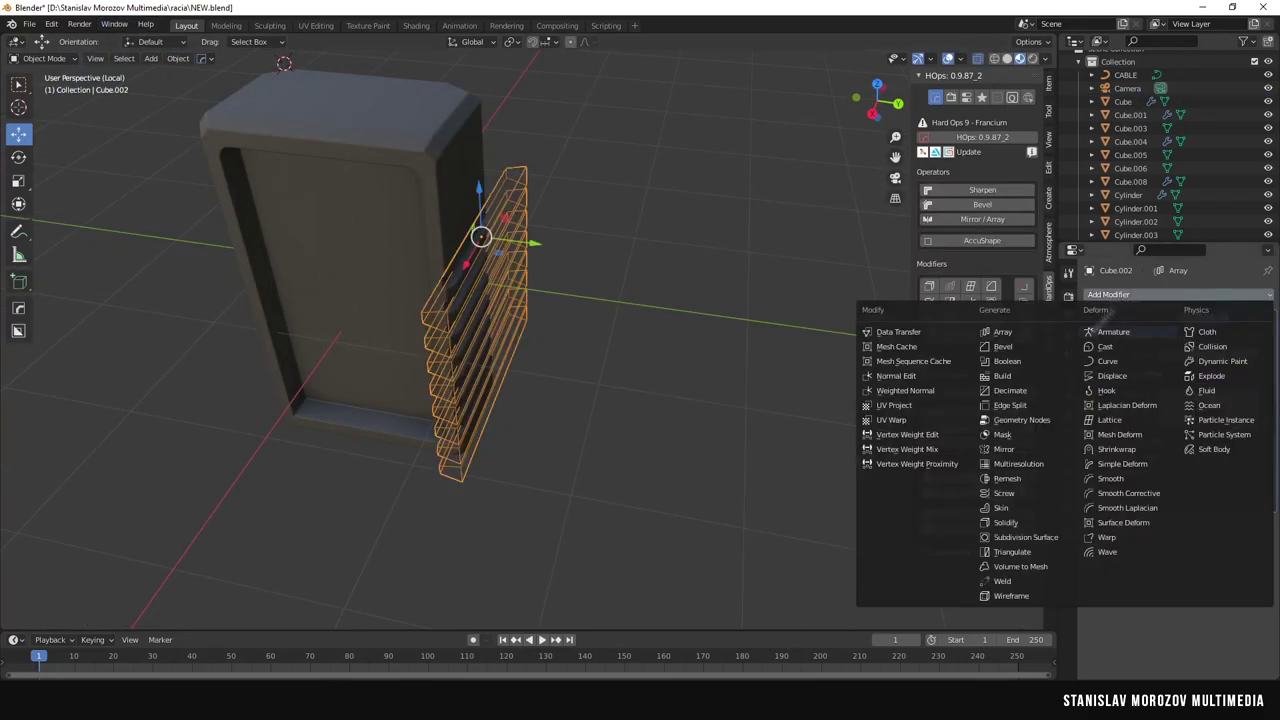
{"action": "left_click", "coordinate": [1004, 449]}
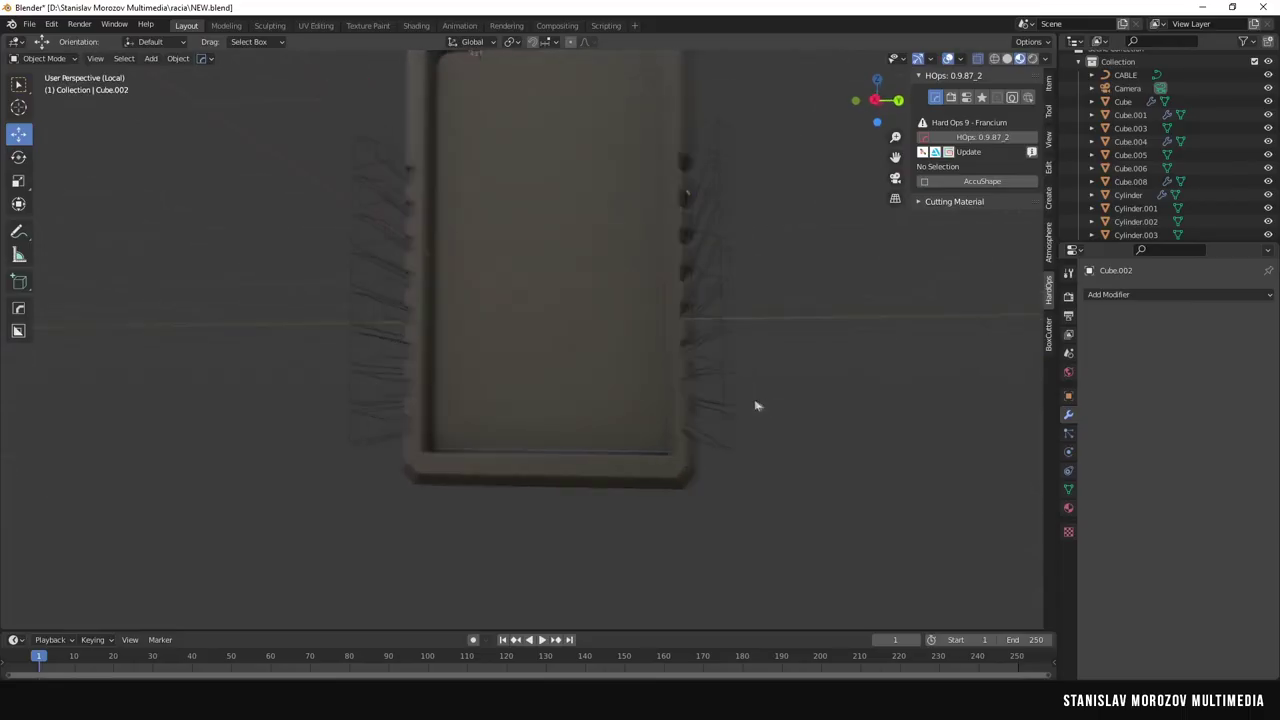
{"action": "scroll", "coordinate": [724, 400], "scroll_direction": "up", "scroll_amount": 5}
{"action": "middle_click_drag", "start_coordinate": [724, 400], "coordinate": [544, 374]}
{"action": "scroll", "coordinate": [491, 377], "scroll_direction": "down", "scroll_amount": 3}
Shift the fins along Y, delete the body's Bevel modifier, and apply its Boolean cut.
{"action": "left_click", "coordinate": [430, 330]}
{"action": "key", "text": "Tab"}
{"action": "key", "text": "g"}
{"action": "key", "text": "y"}
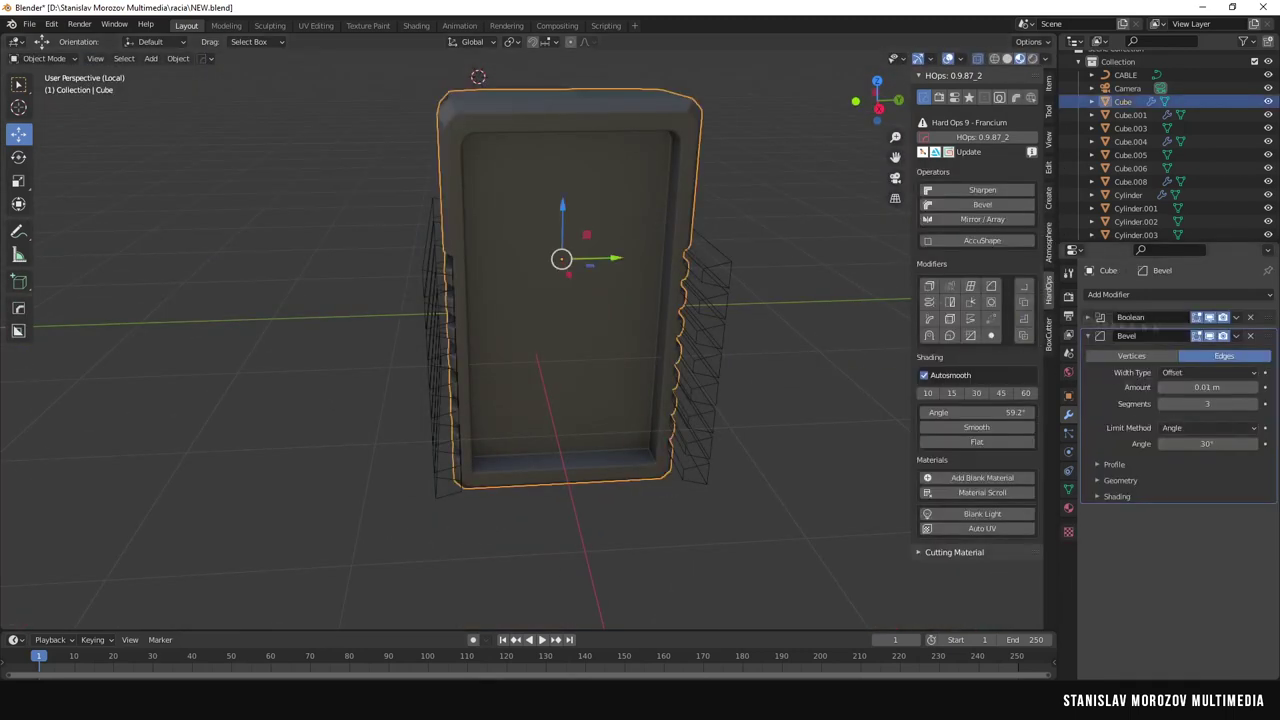
{"action": "left_click", "coordinate": [1250, 336]}
{"action": "mouse_move", "coordinate": [466, 244]}
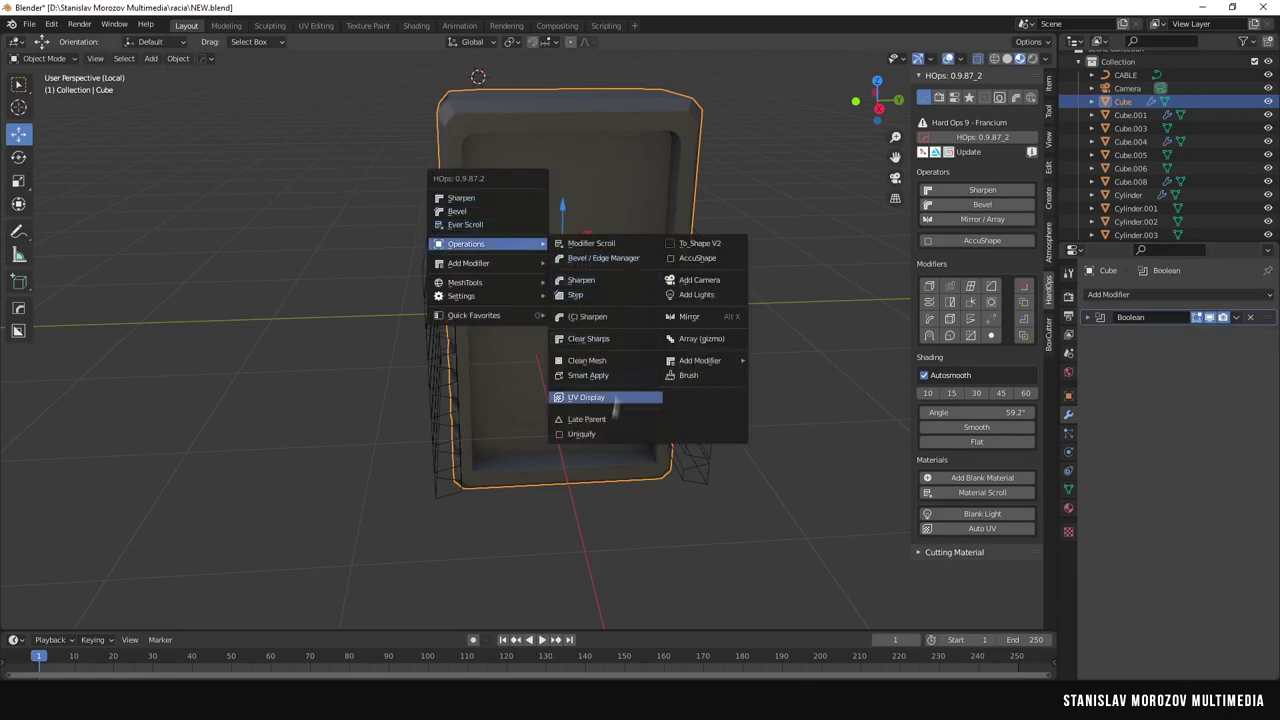
{"action": "left_click", "coordinate": [613, 376]}
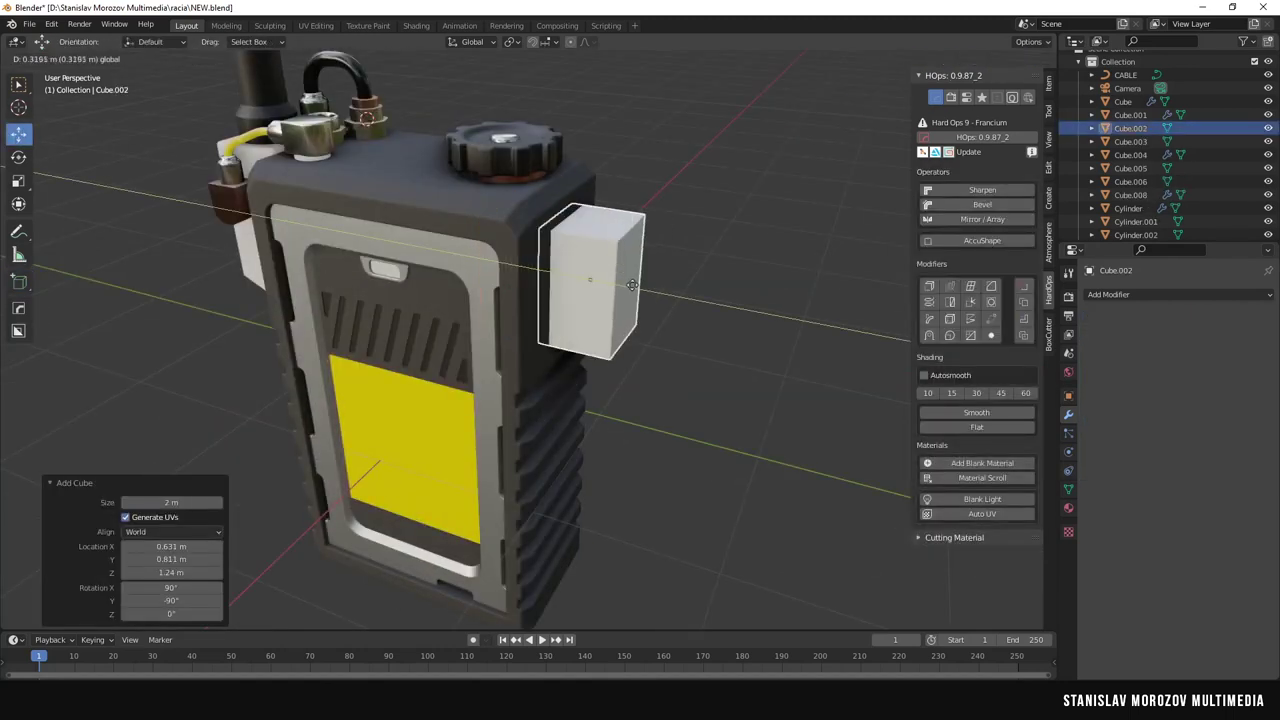
Place the box against the radio's side, loop-cut it, and push the lower faces outward.
{"action": "left_click", "coordinate": [630, 285]}
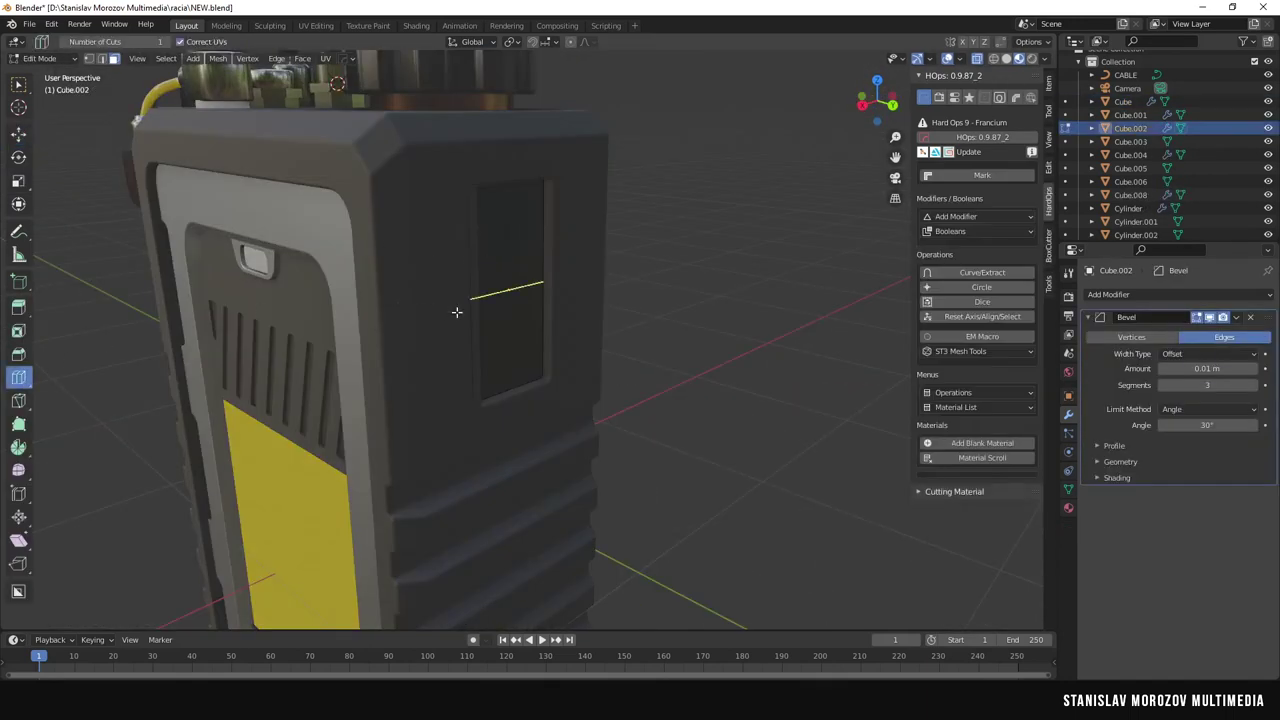
{"action": "left_click", "coordinate": [456, 312]}
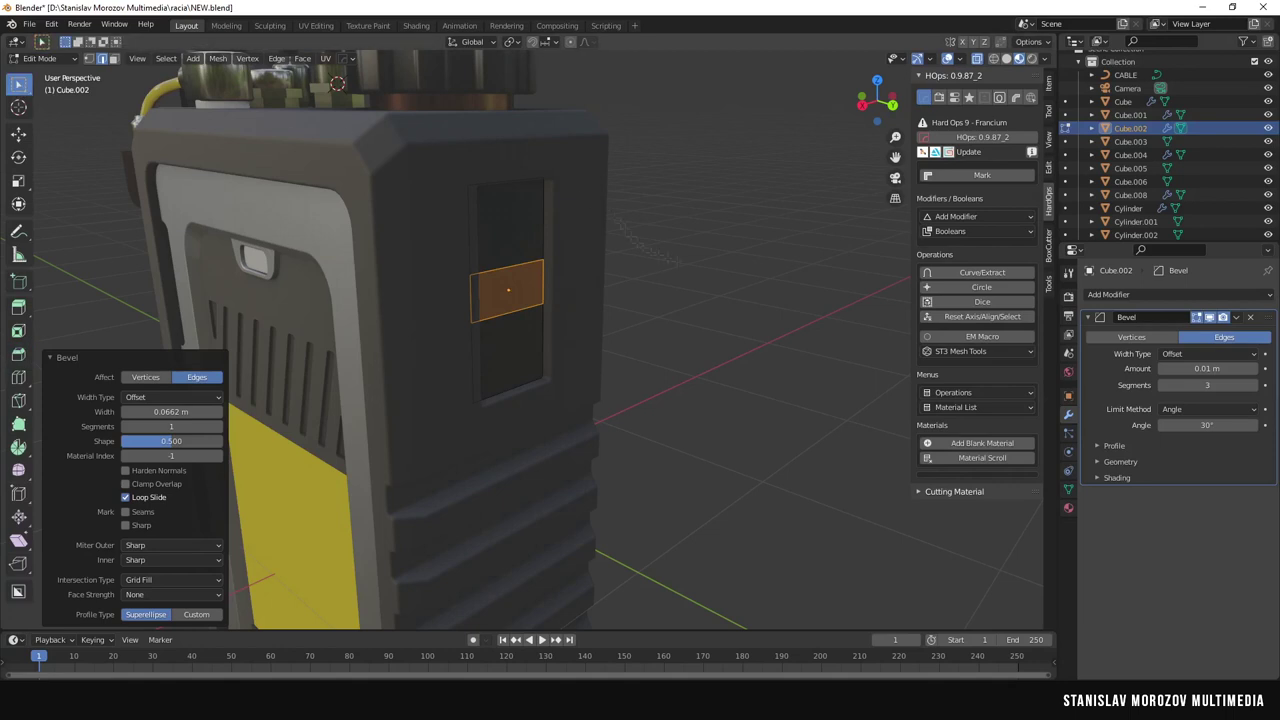
{"action": "left_click", "coordinate": [517, 359], "text": "shift"}
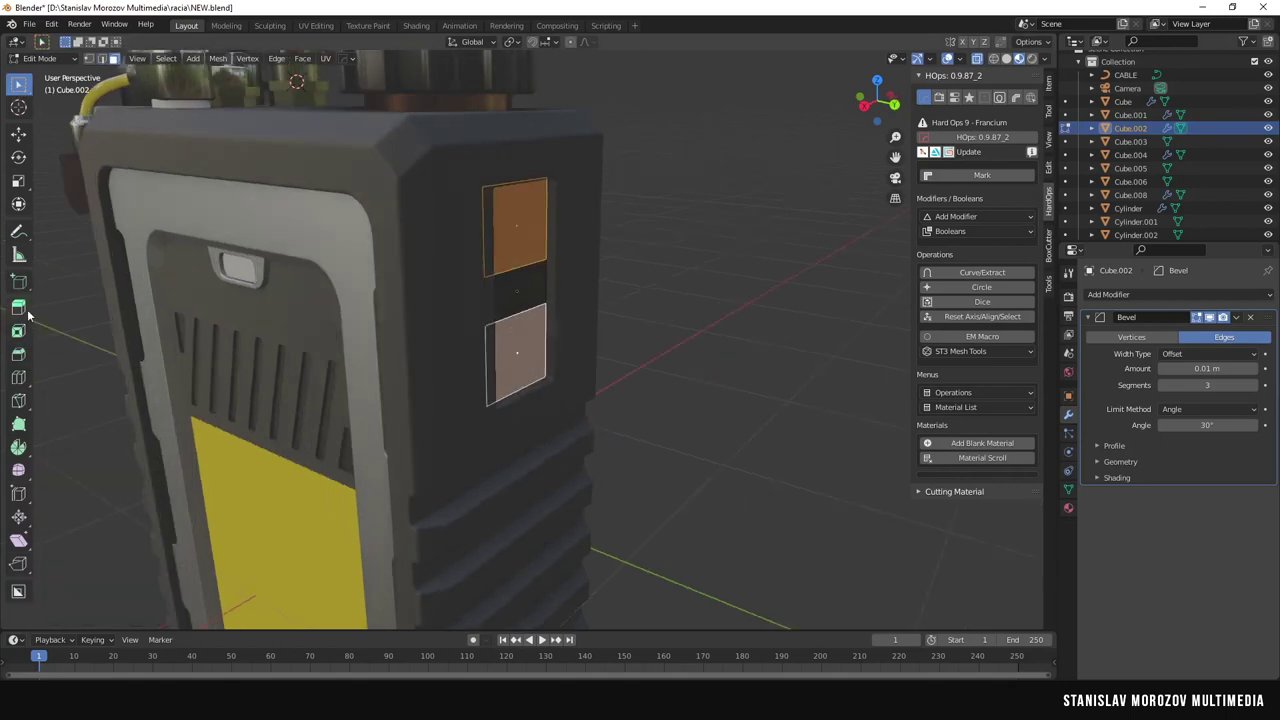
{"action": "left_click", "coordinate": [577, 310]}
{"action": "key", "text": "Tab"}
{"action": "mouse_move", "coordinate": [514, 286]}
{"action": "middle_mouse_down"}
{"action": "mouse_move", "coordinate": [794, 343]}
{"action": "mouse_move", "coordinate": [709, 391]}
{"action": "mouse_move", "coordinate": [572, 266]}
{"action": "middle_mouse_up"}
Scale the selected section of the side panel to form the stepped middle.
{"action": "key", "text": "Tab"}
{"action": "middle_click_drag", "start_coordinate": [605, 308], "coordinate": [632, 353]}
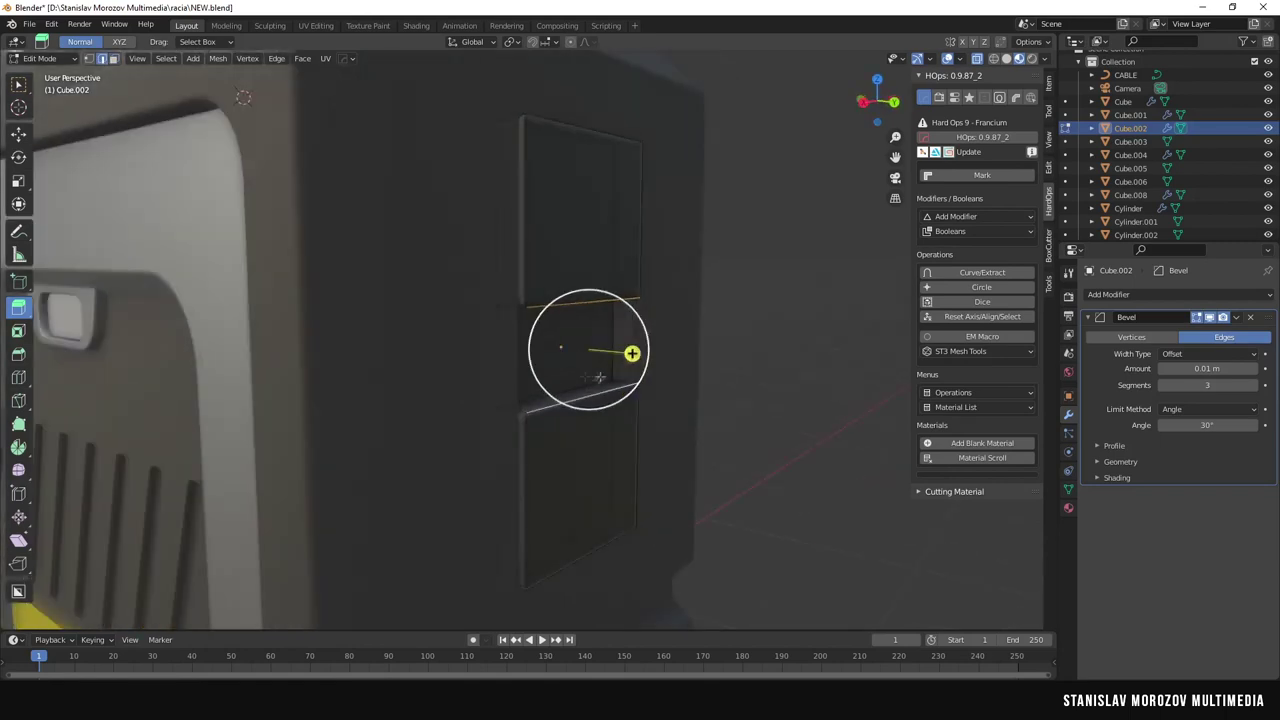
{"action": "left_click", "coordinate": [589, 255]}
{"action": "key", "text": "Tab"}
{"action": "key", "text": "slash"}
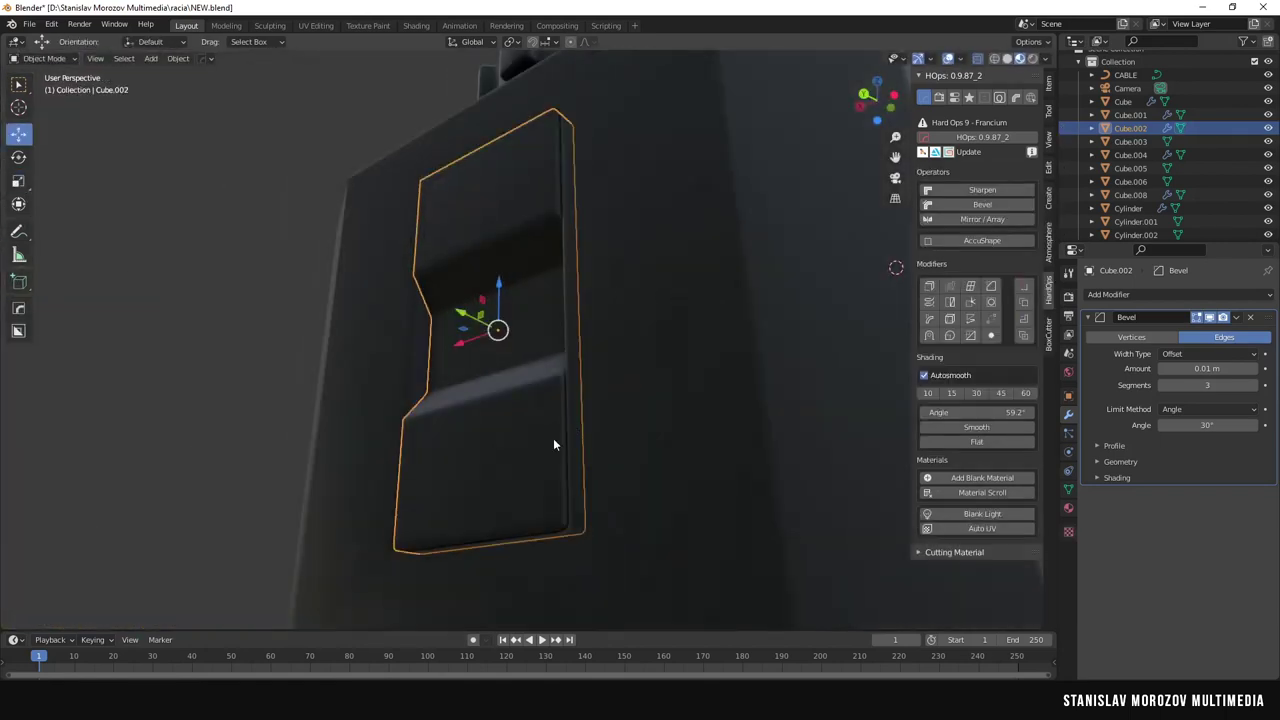
Bevel the side panel's corner edges, redoing the bevel once, then exit local view.
{"action": "key", "text": "Tab"}
{"action": "mouse_move", "coordinate": [553, 438]}
{"action": "middle_mouse_down"}
{"action": "mouse_move", "coordinate": [667, 421]}
{"action": "mouse_move", "coordinate": [157, 296]}
{"action": "middle_mouse_up"}
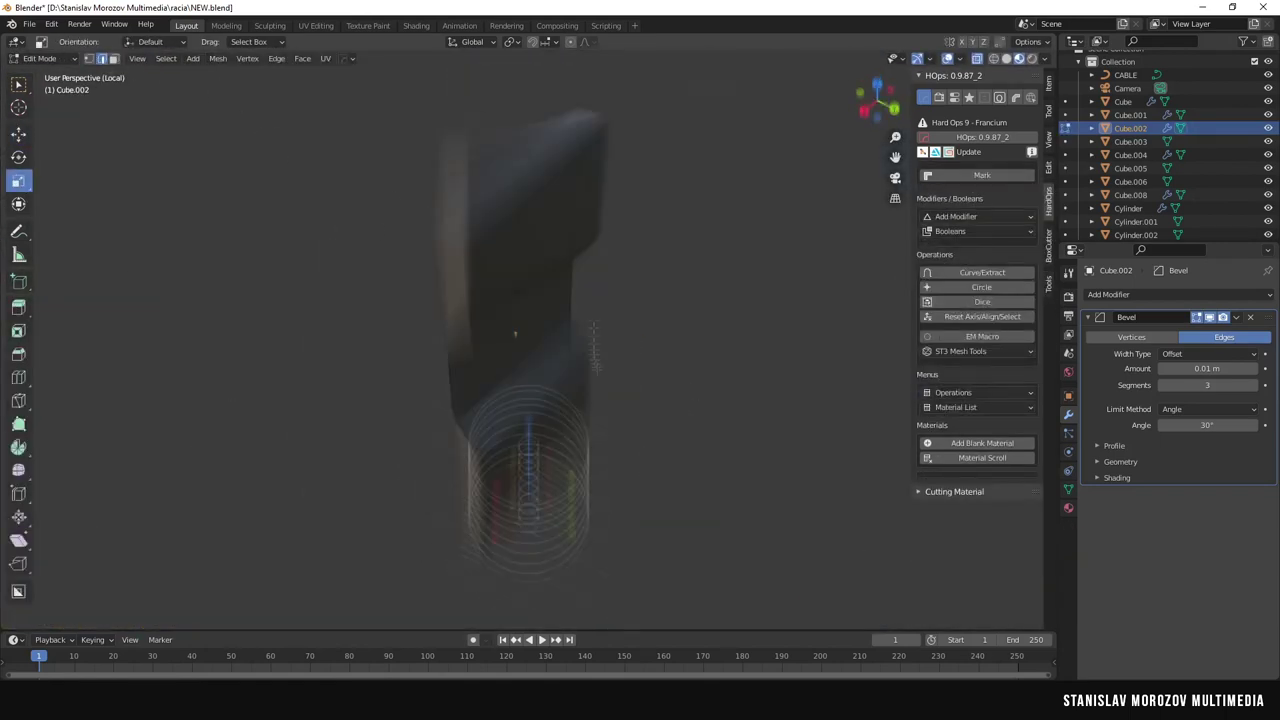
{"action": "left_click", "coordinate": [551, 390]}
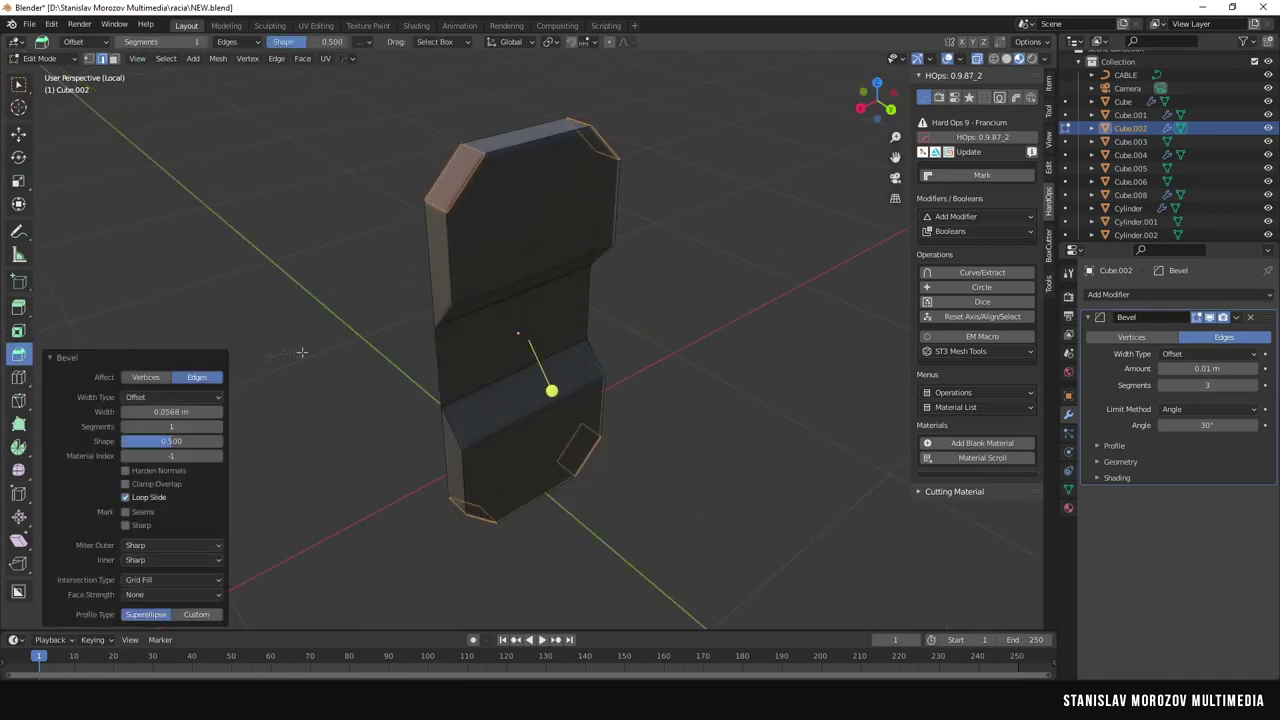
{"action": "key", "text": "ctrl+z"}
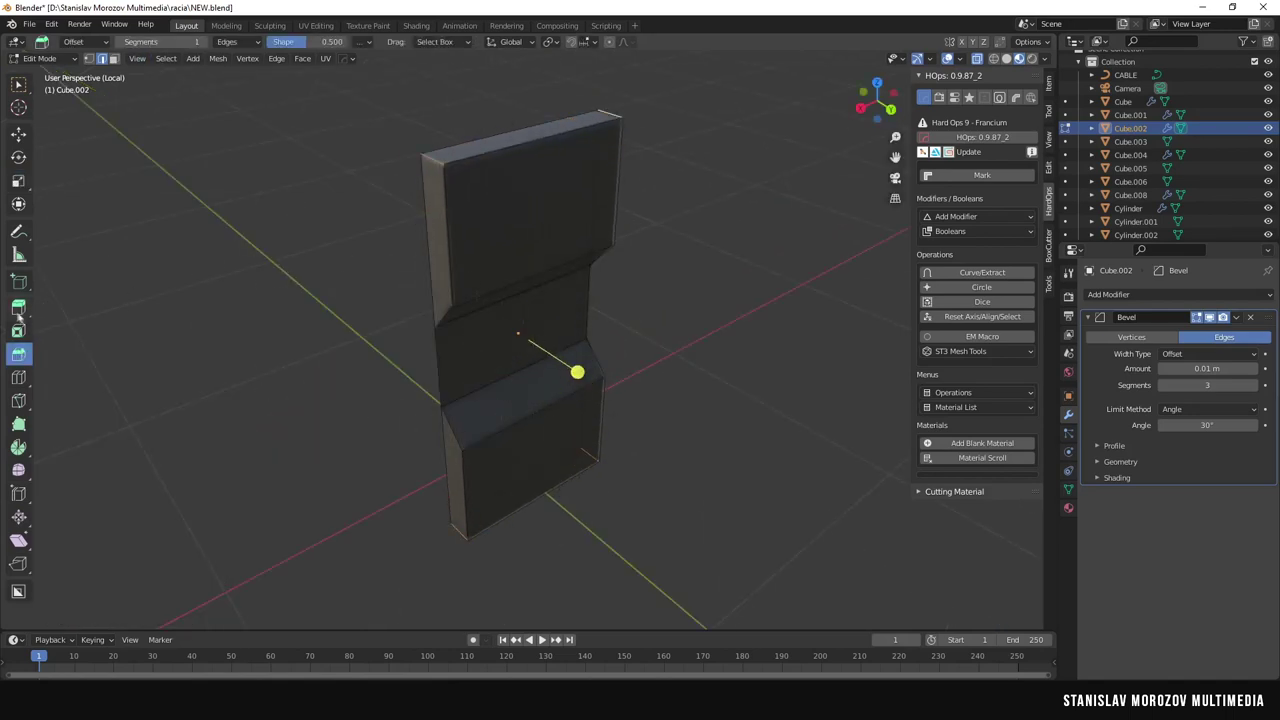
{"action": "key", "text": "ctrl+b"}
{"action": "left_click", "coordinate": [514, 400]}
{"action": "key", "text": "Tab"}
{"action": "scroll", "coordinate": [520, 360], "scroll_direction": "down", "scroll_amount": 3}
{"action": "scroll", "coordinate": [565, 325], "scroll_direction": "up", "scroll_amount": 2}
{"action": "key", "text": "KP_Divide"}
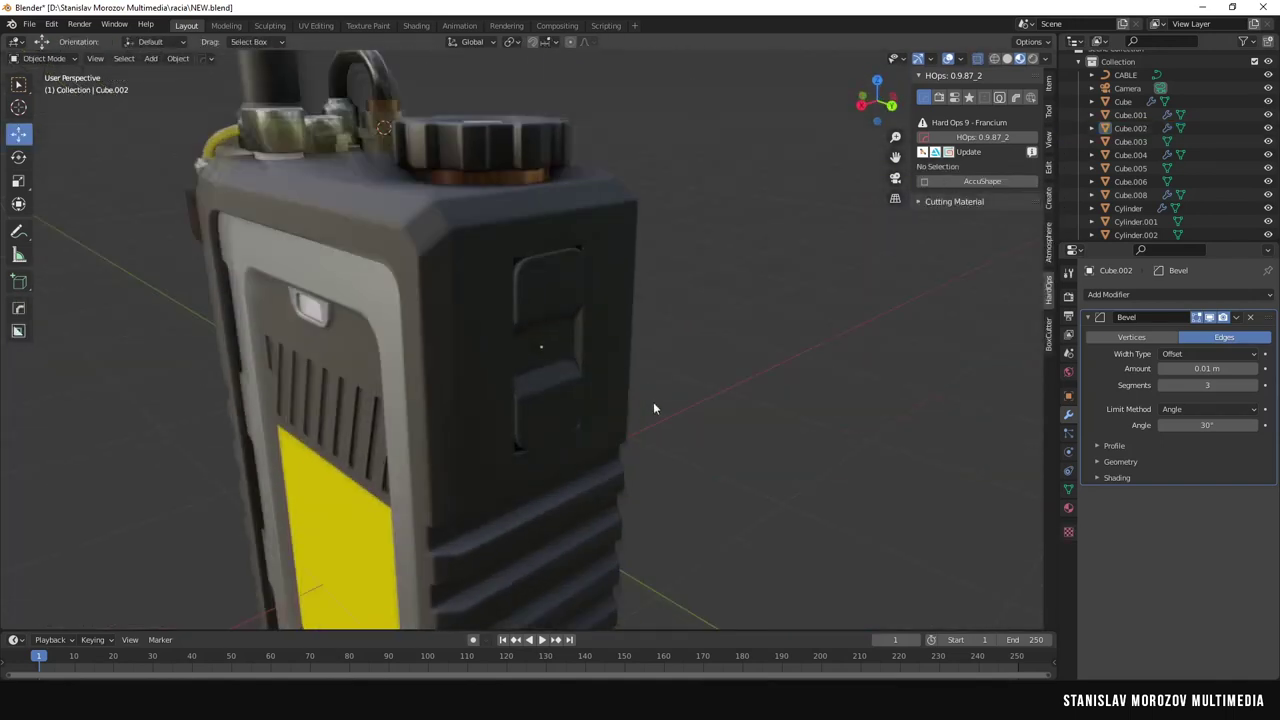
Finish positioning the side panel, frame it in view, and deselect everything.
{"action": "key", "text": "g"}
{"action": "key", "text": "Escape"}
{"action": "key", "text": "KP_Decimal"}
{"action": "key", "text": "alt+a"}
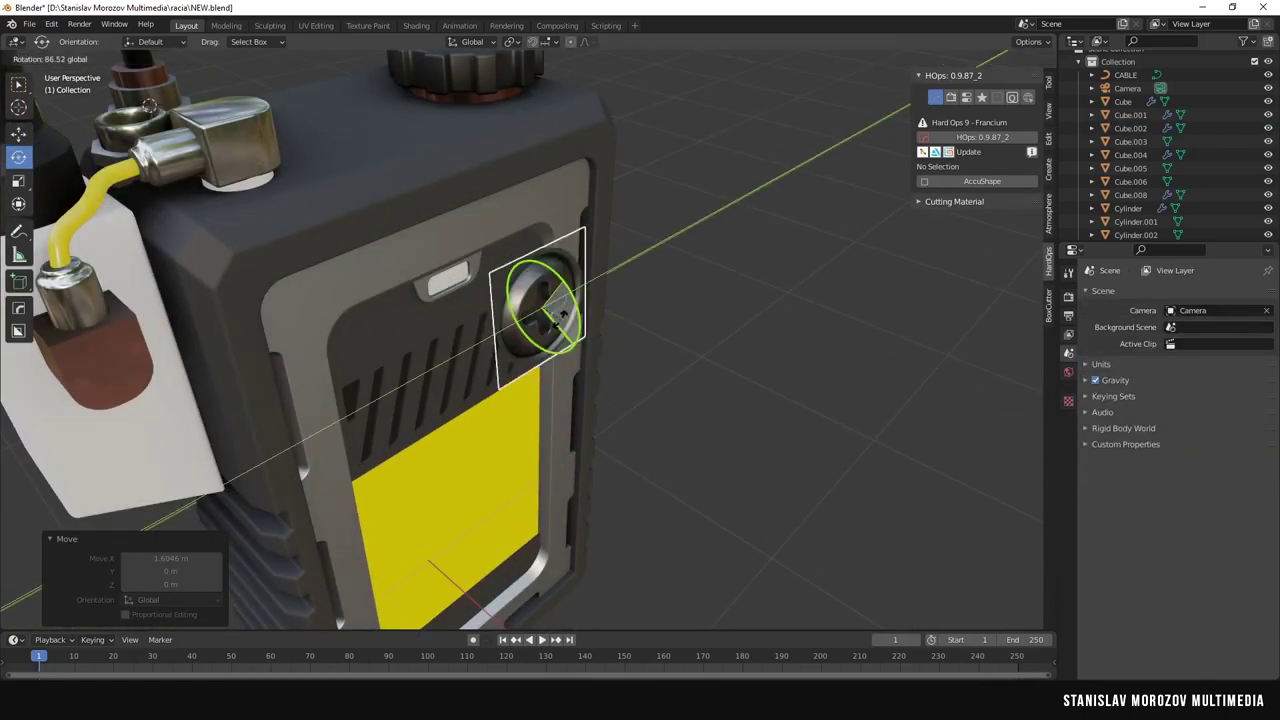
Rotate the screw -90° and place it at the panel's top-left corner, with copies down the sides.
{"action": "left_click_drag", "start_coordinate": [560, 310], "coordinate": [555, 305]}
{"action": "key", "text": "Return"}
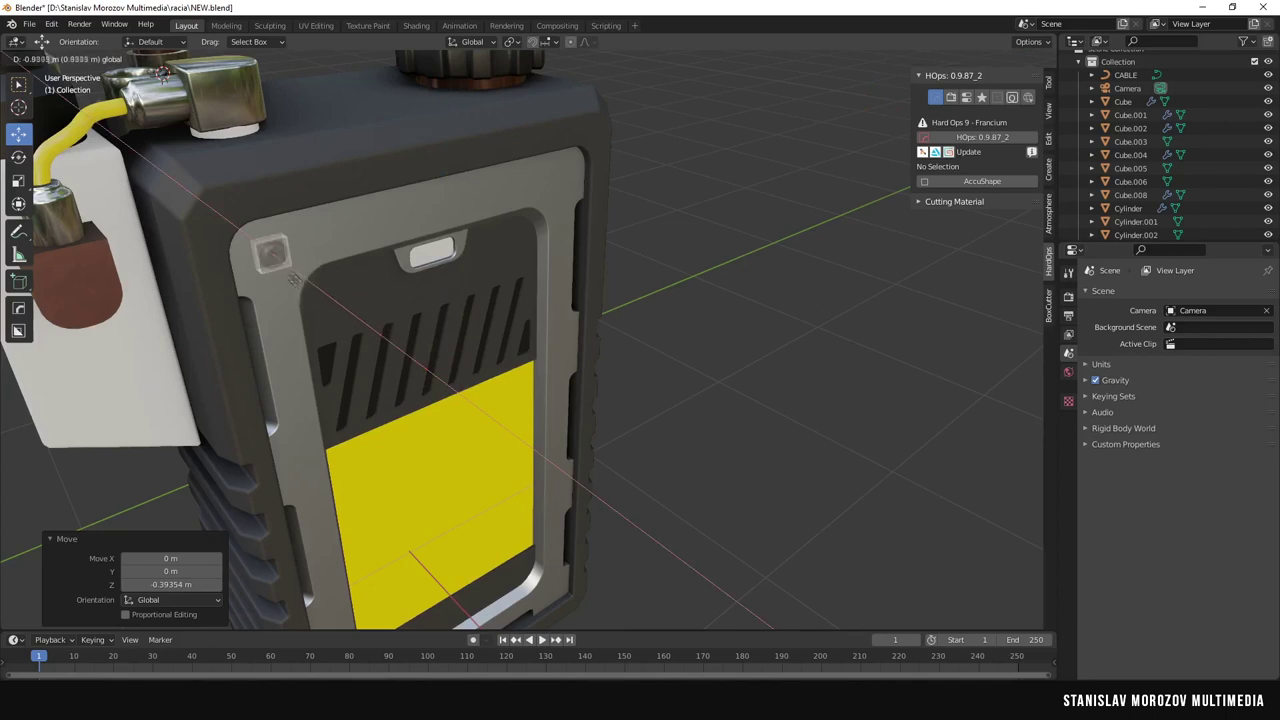
{"action": "left_click", "coordinate": [295, 285]}
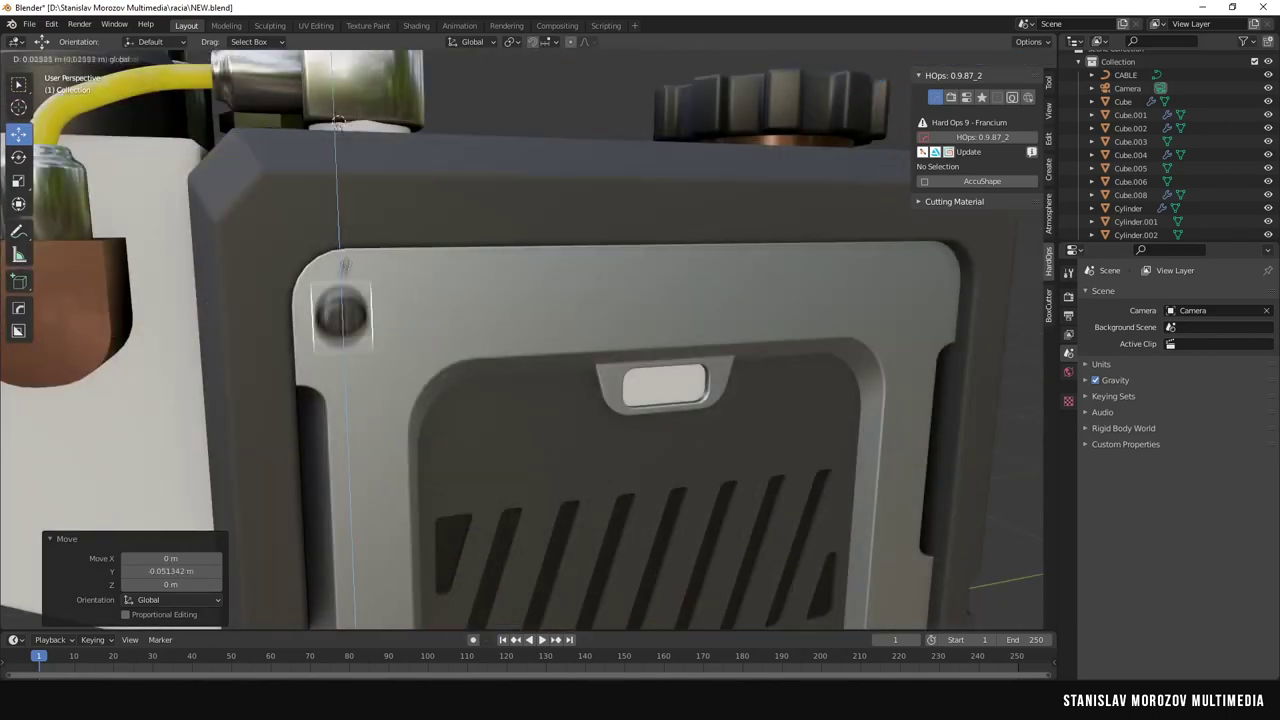
{"action": "left_click", "coordinate": [390, 302]}
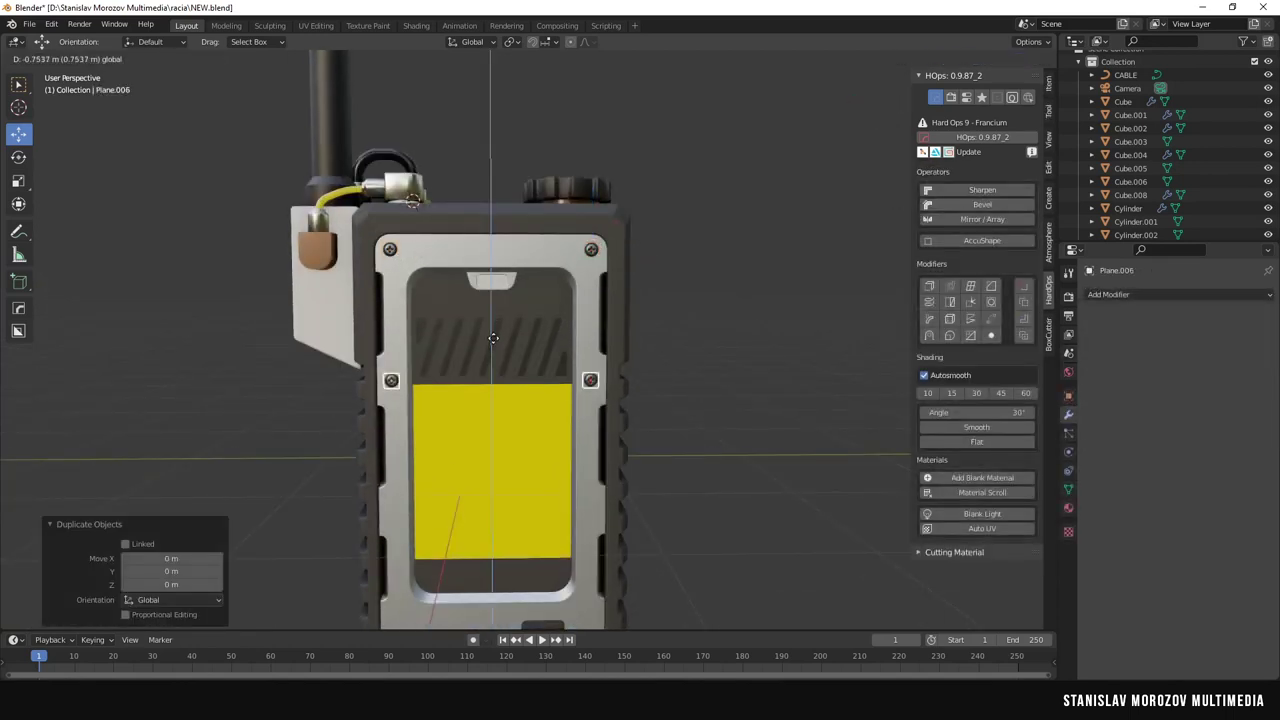
{"action": "left_click", "coordinate": [495, 466]}
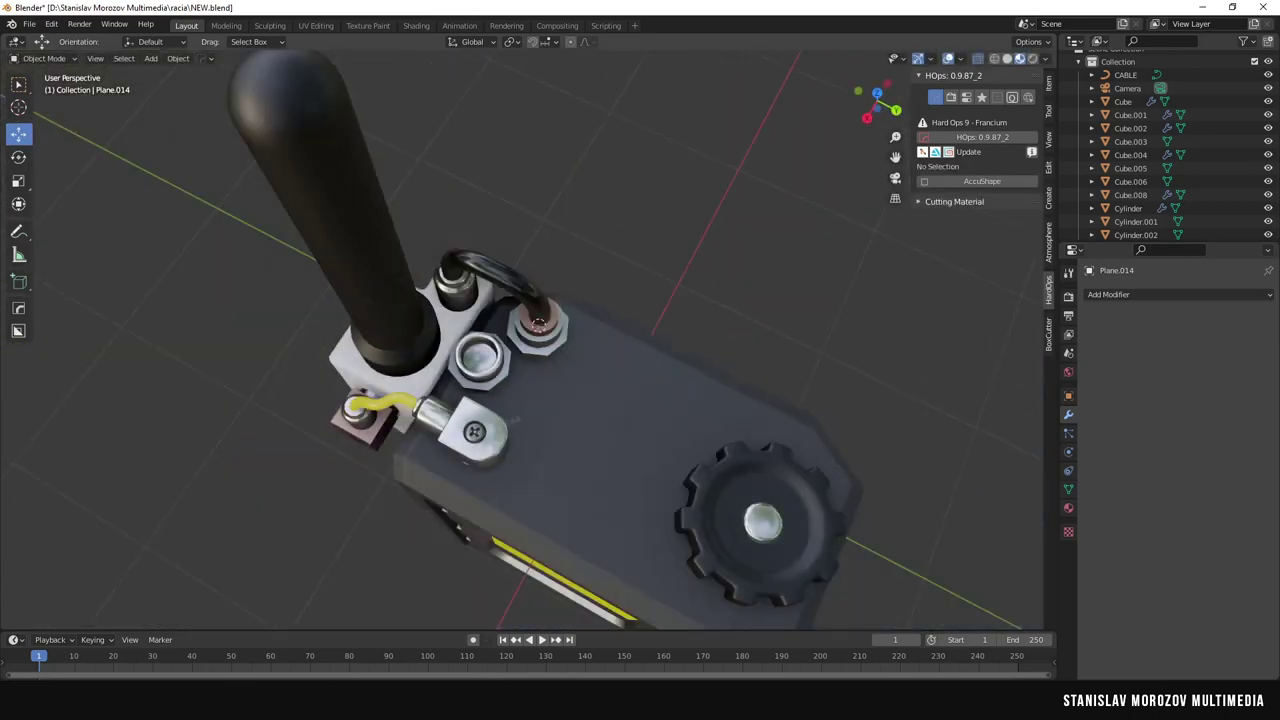
Bevel the back block's edge with 5 segments, slash-cut it, and draw a small new box.
{"action": "left_click", "coordinate": [398, 563]}
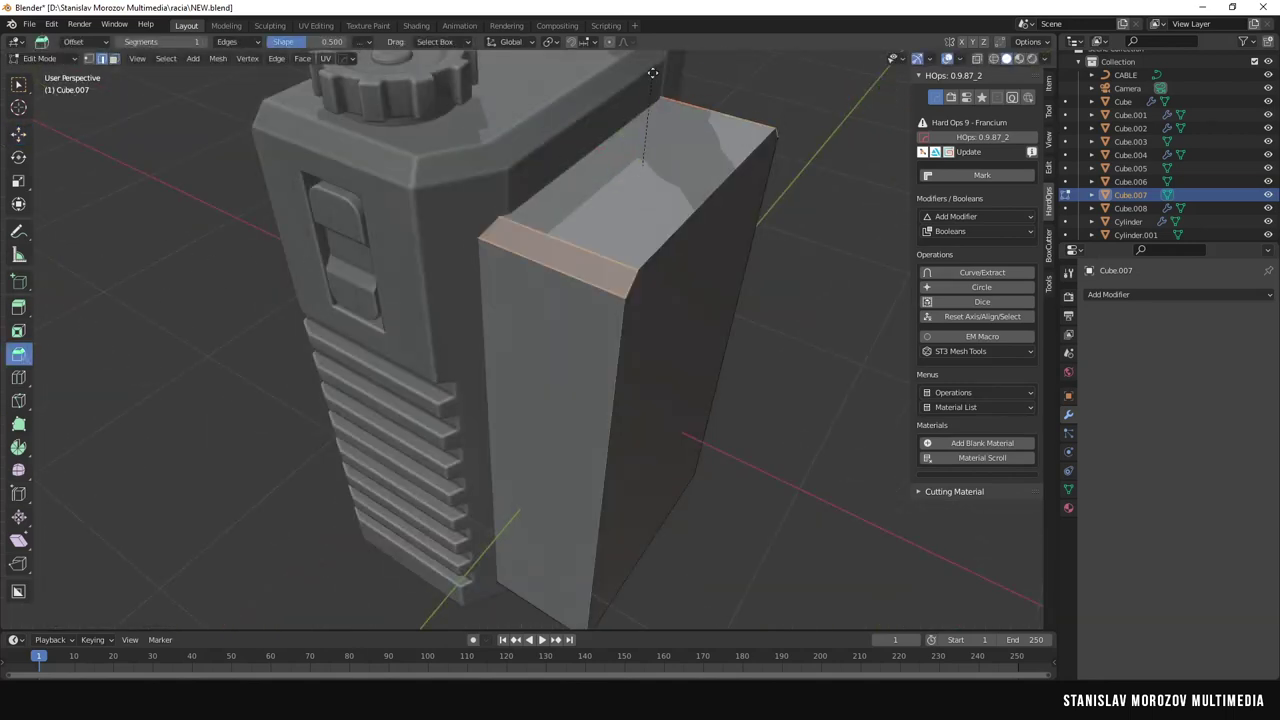
{"action": "left_click", "coordinate": [652, 73]}
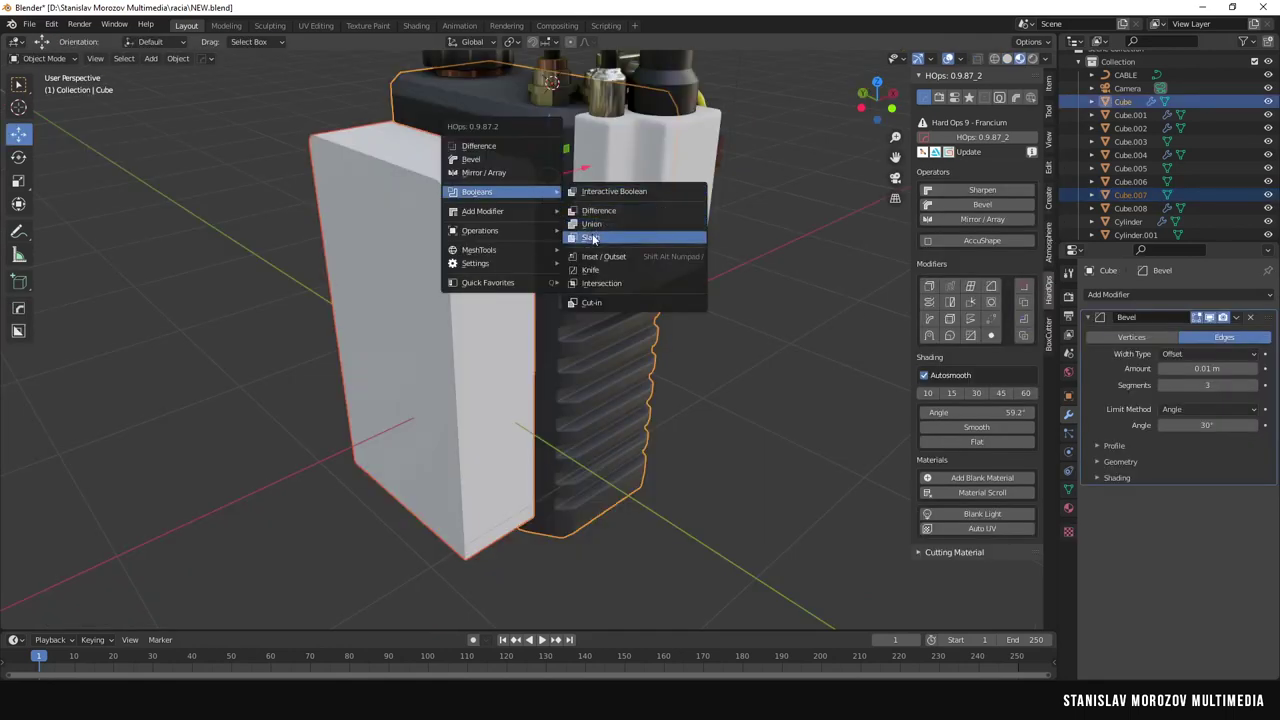
{"action": "left_click", "coordinate": [593, 238]}
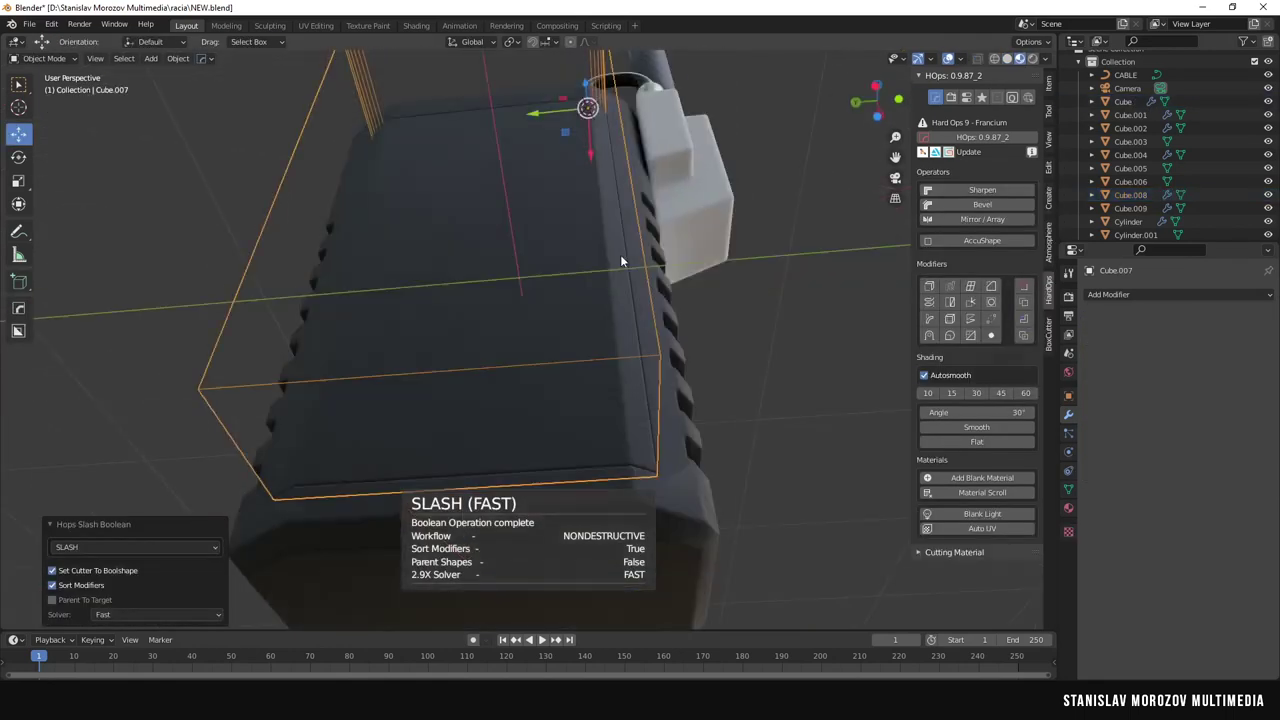
{"action": "left_click", "coordinate": [1068, 508]}
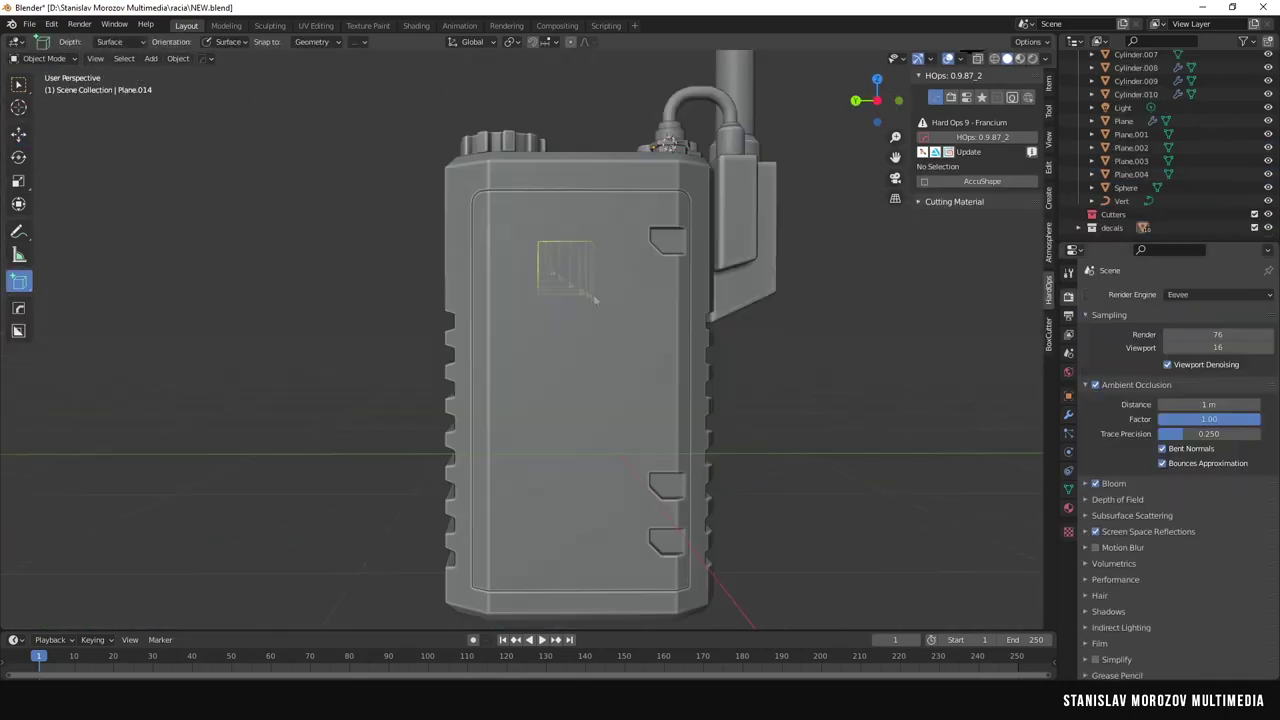
{"action": "left_click_drag", "start_coordinate": [538, 241], "coordinate": [621, 318]}
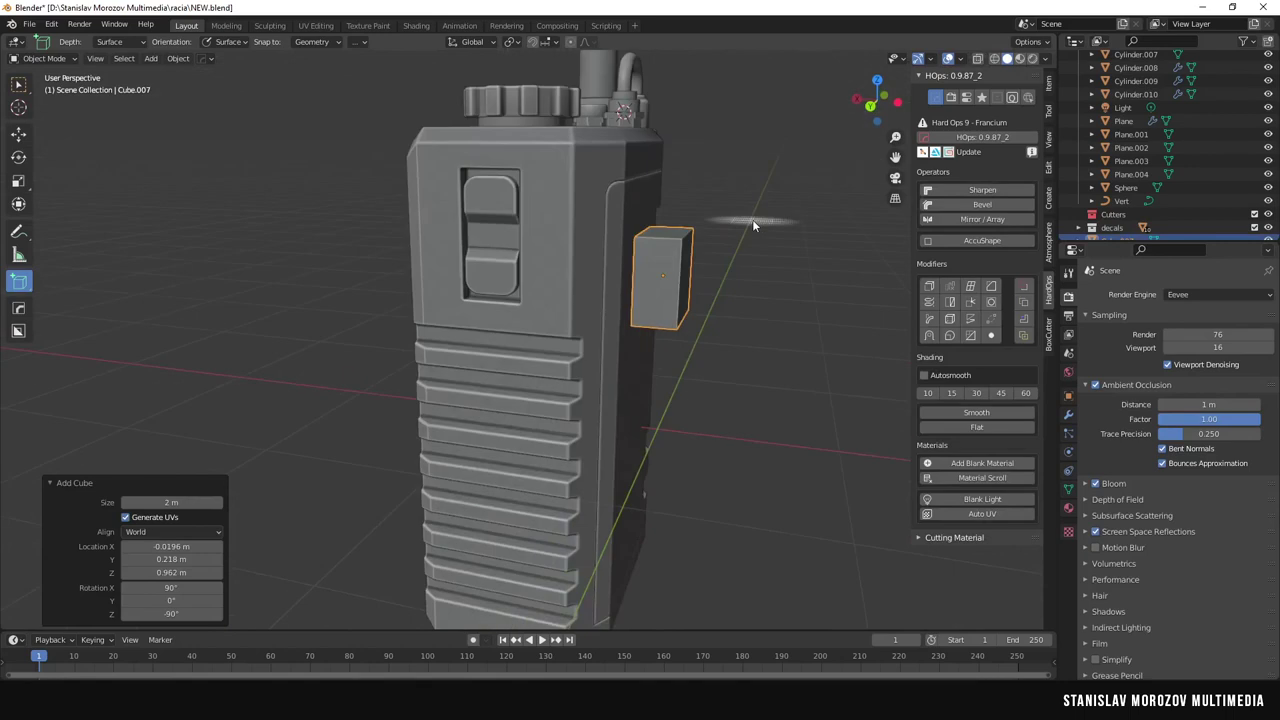
Add two loop cuts to the new box, widen the middle strip, and separate it into its own object.
{"action": "key", "text": "Tab"}
{"action": "key", "text": "KP_Decimal"}
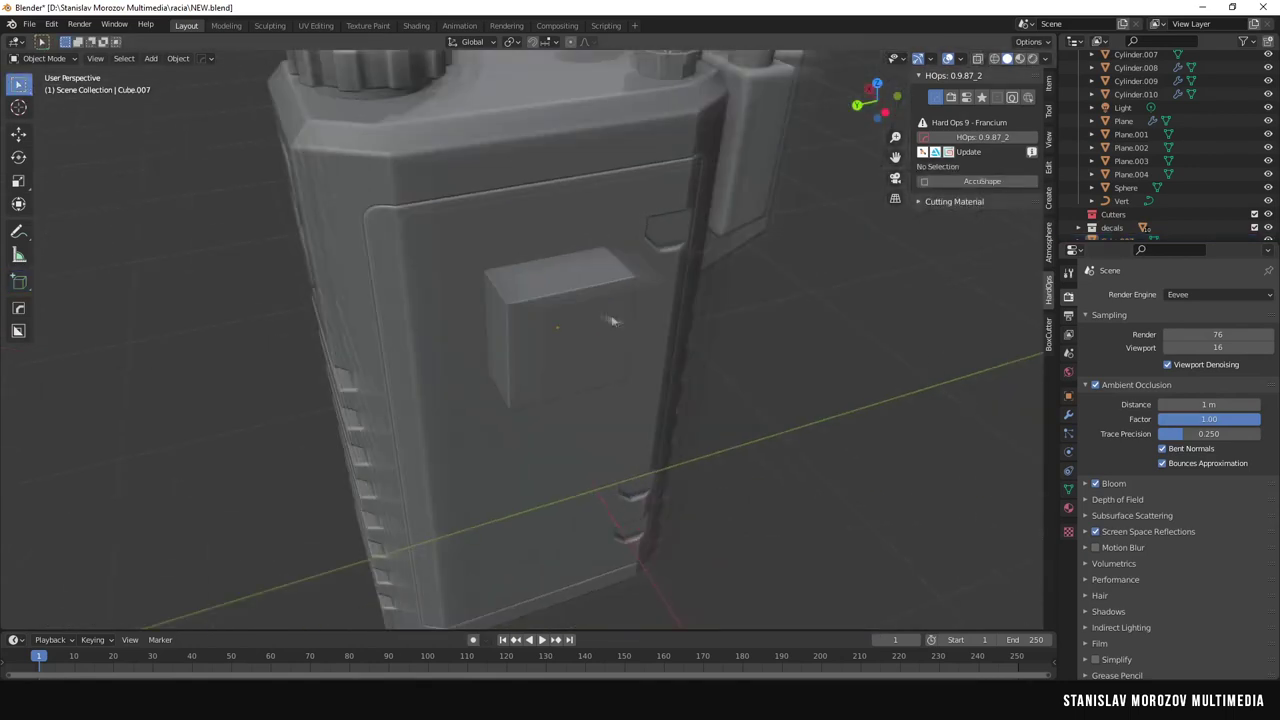
{"action": "left_click", "coordinate": [18, 378]}
{"action": "left_click", "coordinate": [557, 258]}
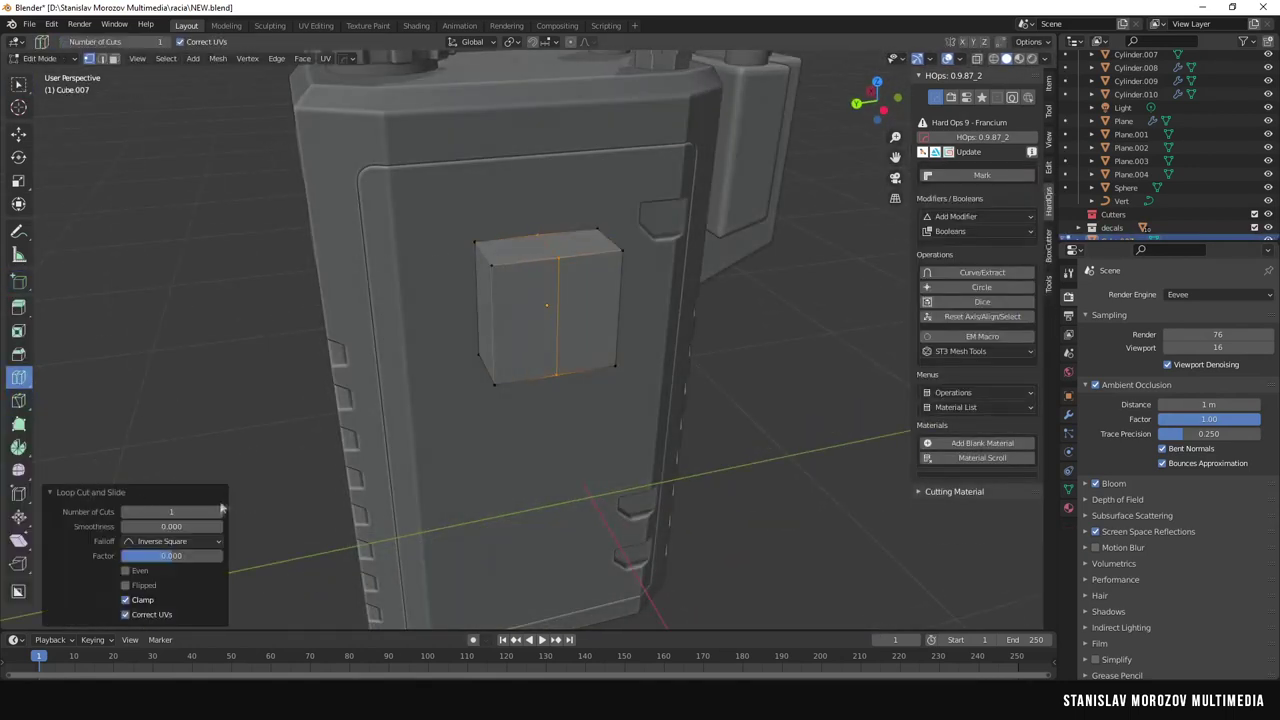
{"action": "left_click", "coordinate": [455, 318]}
{"action": "middle_click_drag", "start_coordinate": [491, 214], "coordinate": [500, 305]}
{"action": "right_click", "coordinate": [480, 292]}
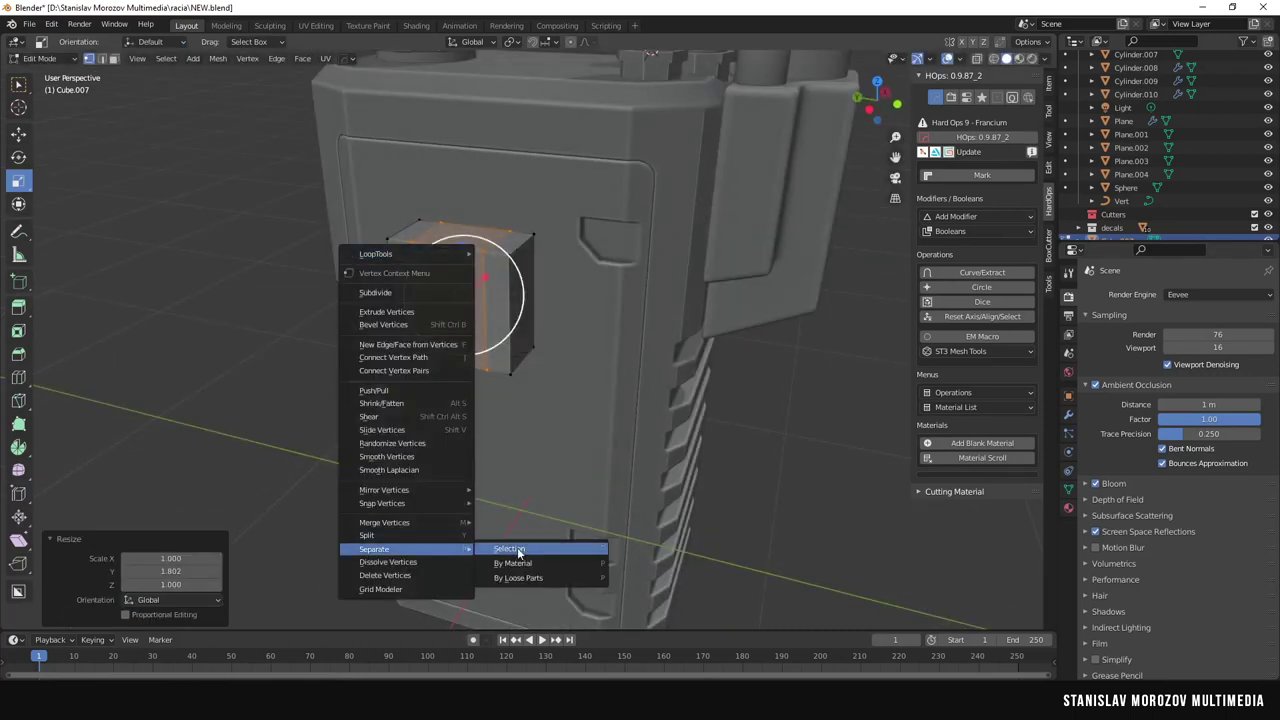
{"action": "left_click", "coordinate": [518, 551]}
{"action": "key", "text": "KP_Divide"}
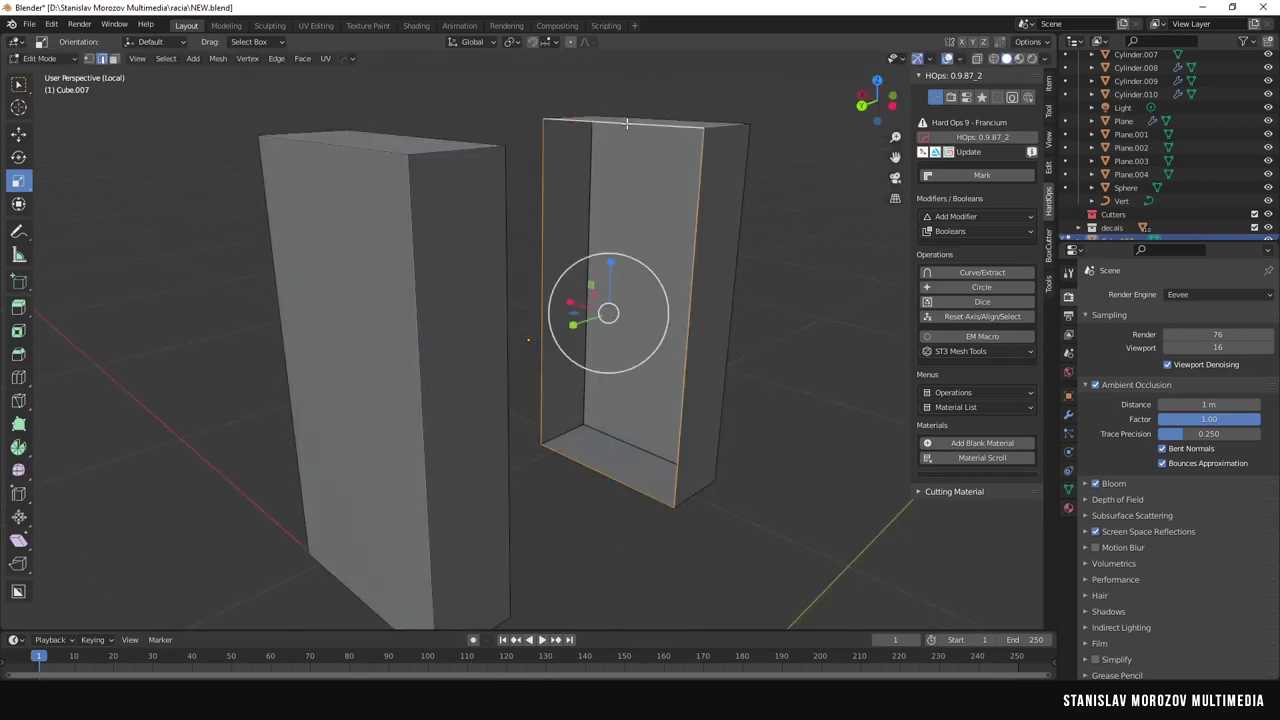
Select the separated box piece and delete one of its faces.
{"action": "key", "text": "Tab"}
{"action": "key", "text": "alt+a"}
{"action": "key", "text": "KP_Divide"}
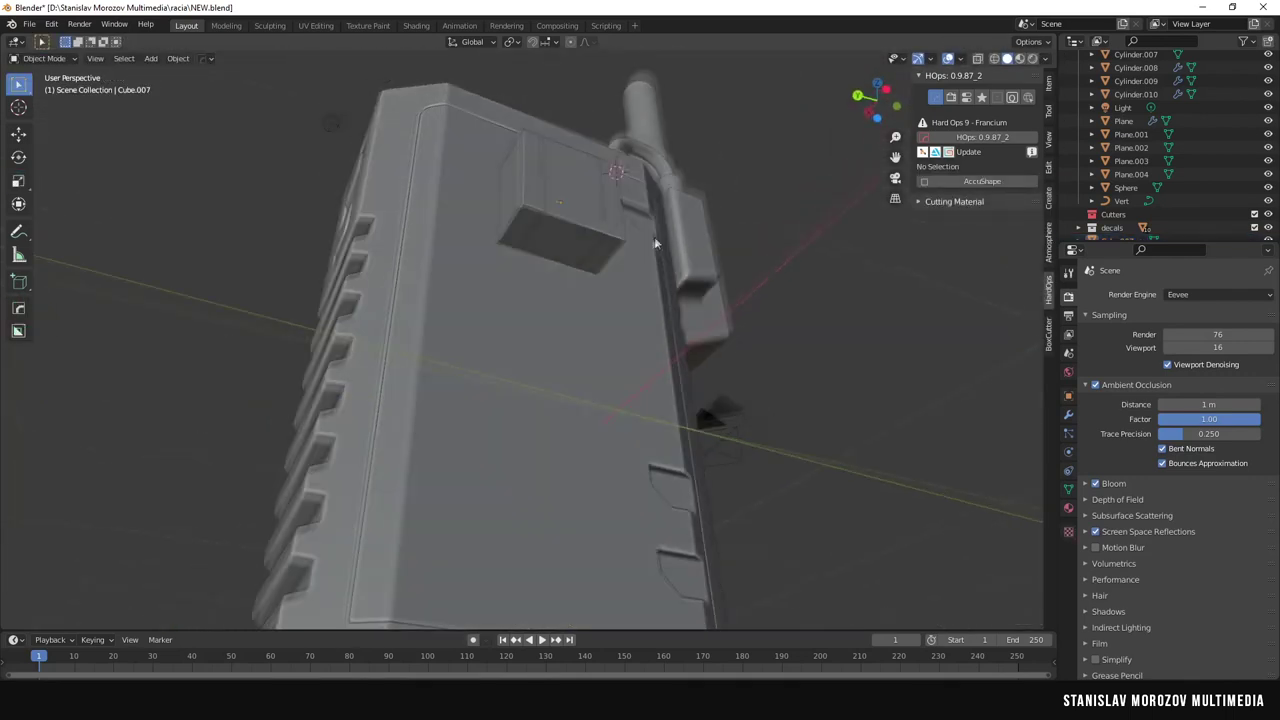
{"action": "left_click", "coordinate": [559, 248]}
{"action": "key", "text": "Tab"}
{"action": "key", "text": "x"}
{"action": "left_click", "coordinate": [547, 248]}
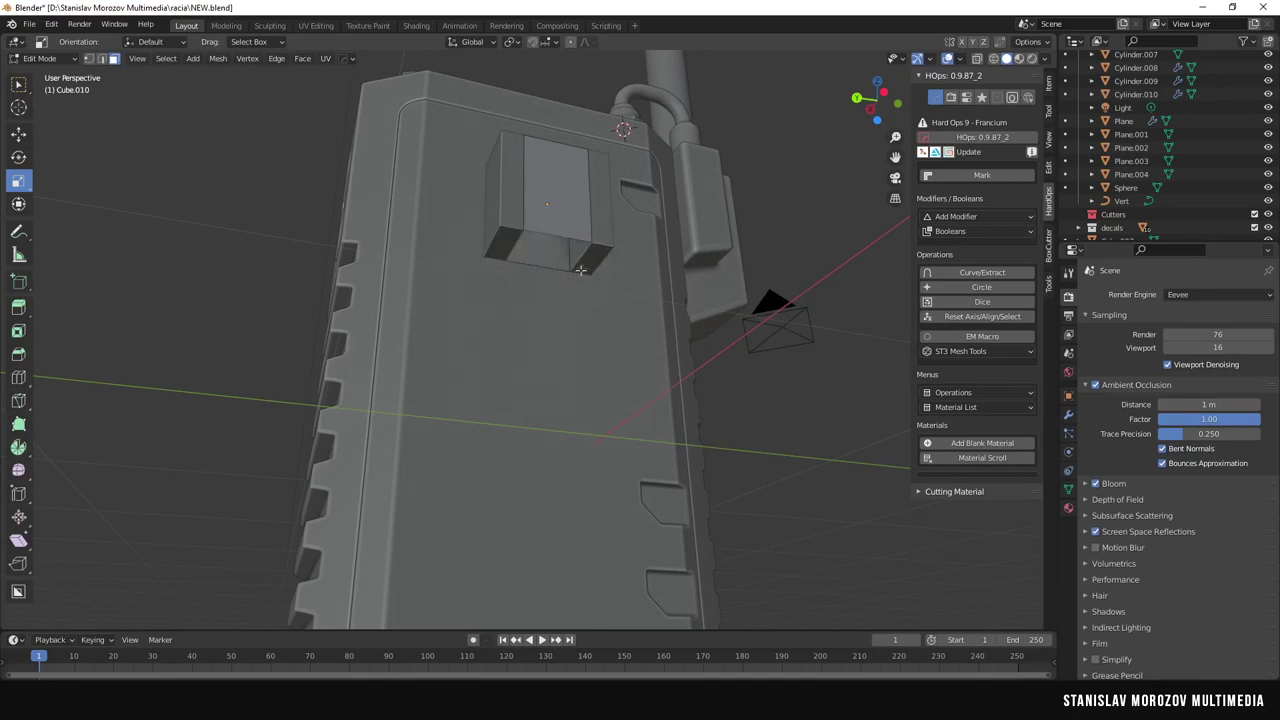
Delete another face in isolated see-through view, then return to the full model in Object Mode.
{"action": "key", "text": "Tab"}
{"action": "key", "text": "KP_Divide"}
{"action": "key", "text": "alt+z"}
{"action": "key", "text": "Tab"}
{"action": "left_click", "coordinate": [448, 288]}
{"action": "key", "text": "x"}
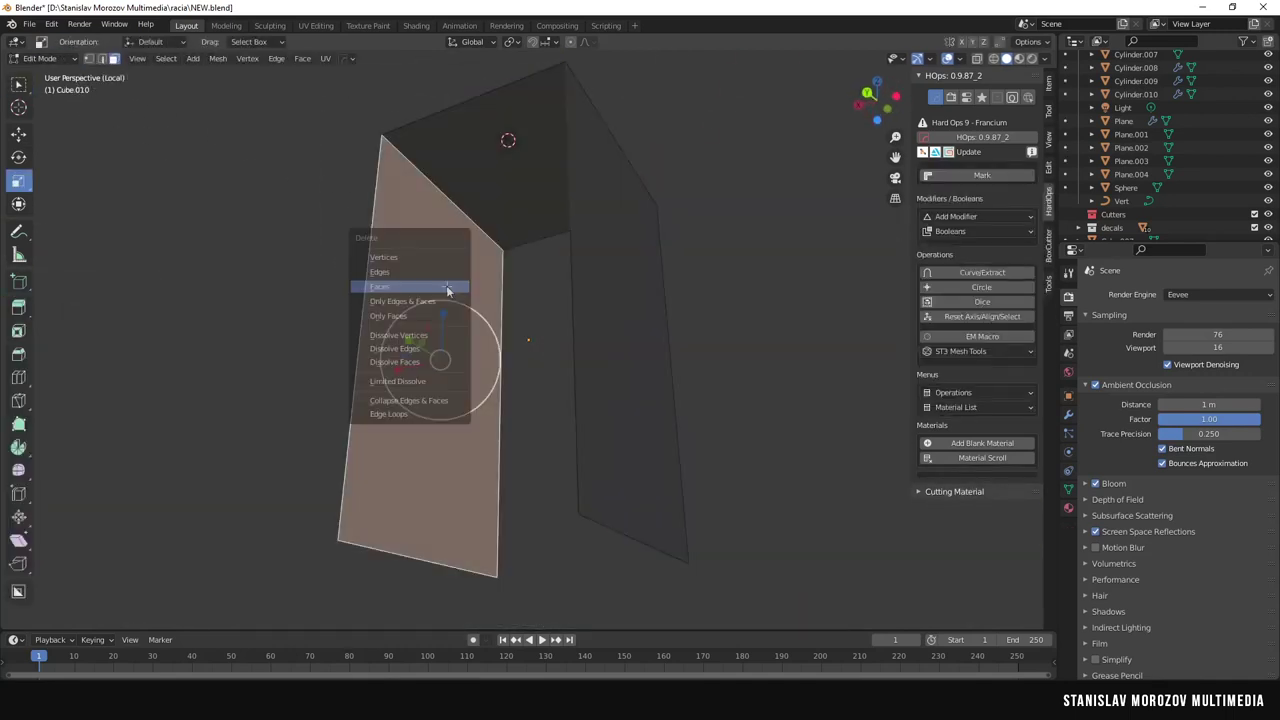
{"action": "left_click", "coordinate": [448, 288]}
{"action": "key", "text": "Tab"}
{"action": "key", "text": "KP_Divide"}
{"action": "mouse_move", "coordinate": [667, 357]}
{"action": "middle_mouse_down"}
{"action": "mouse_move", "coordinate": [580, 306]}
{"action": "mouse_move", "coordinate": [640, 300]}
{"action": "middle_mouse_up"}
Extrude the strip's bottom edge and move the new edge down along Z.
{"action": "key", "text": "Tab"}
{"action": "key", "text": "2"}
{"action": "middle_click_drag", "start_coordinate": [544, 124], "coordinate": [528, 190]}
{"action": "left_click", "coordinate": [528, 190]}
{"action": "key", "text": "e"}
{"action": "right_click", "coordinate": [518, 133]}
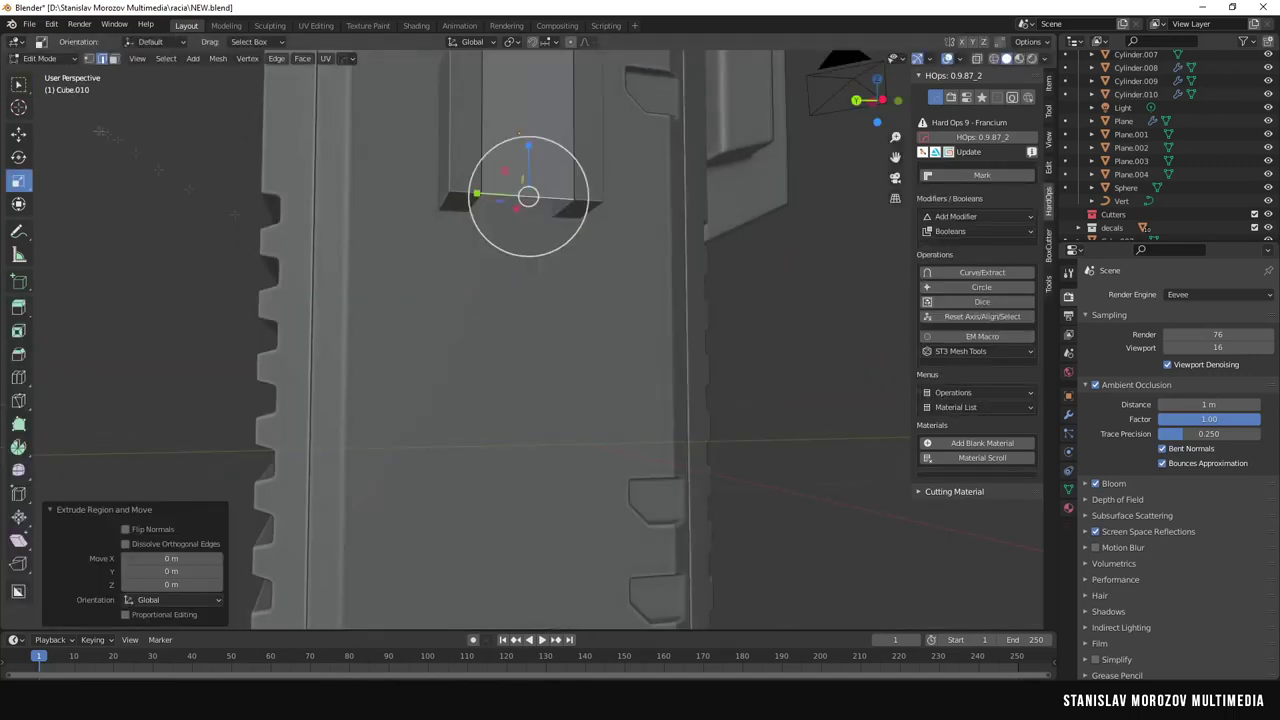
{"action": "left_click", "coordinate": [527, 236]}
{"action": "middle_click_drag", "start_coordinate": [527, 236], "coordinate": [470, 243]}
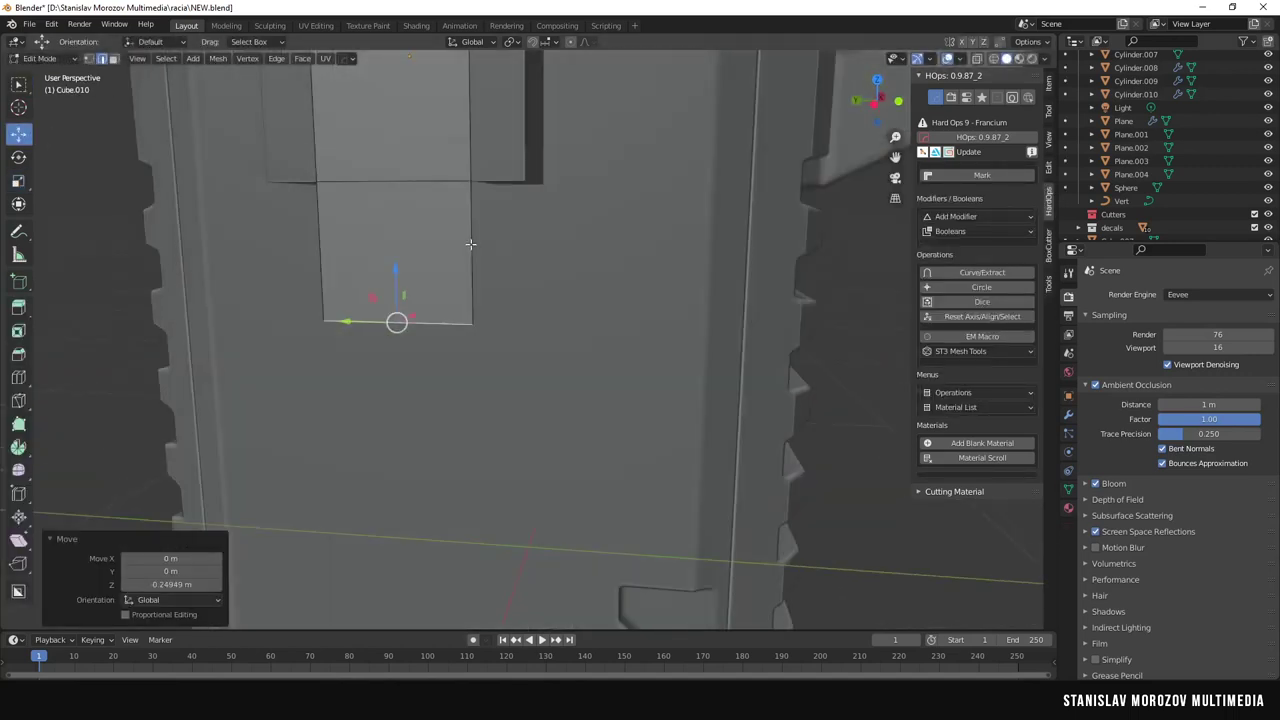
{"action": "left_click", "coordinate": [18, 307]}
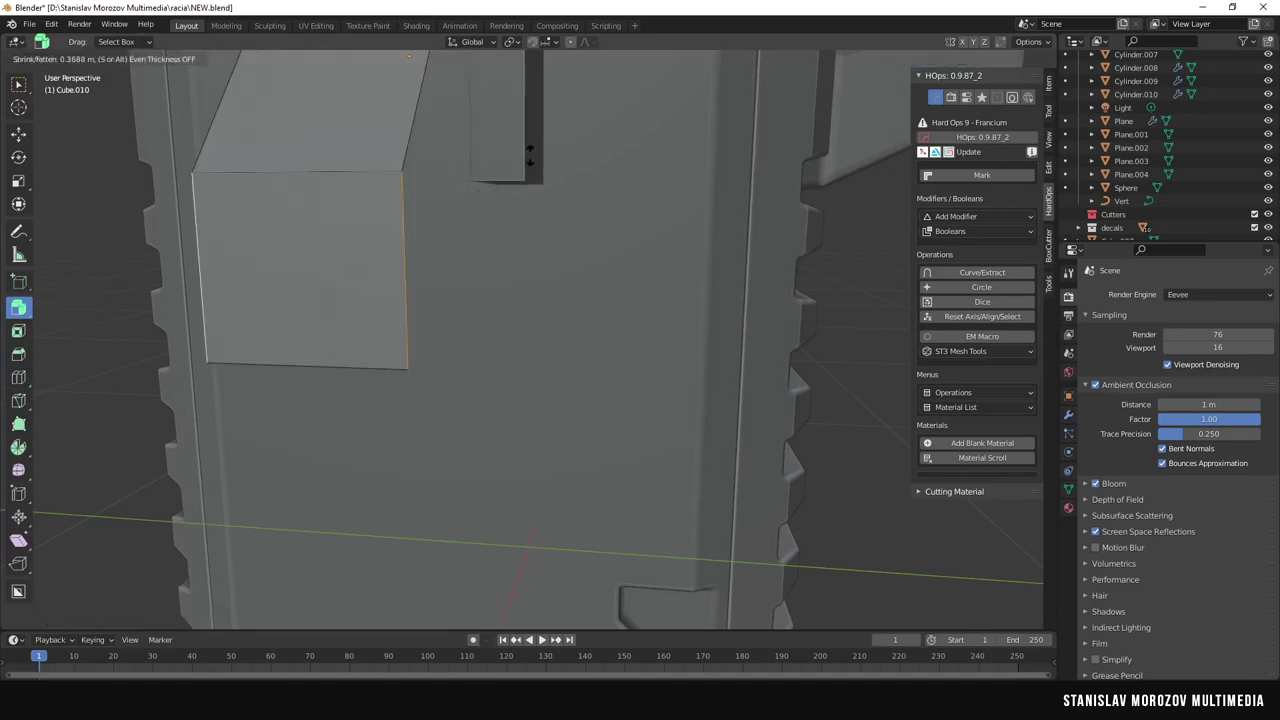
{"action": "middle_click_drag", "start_coordinate": [374, 254], "coordinate": [513, 111]}
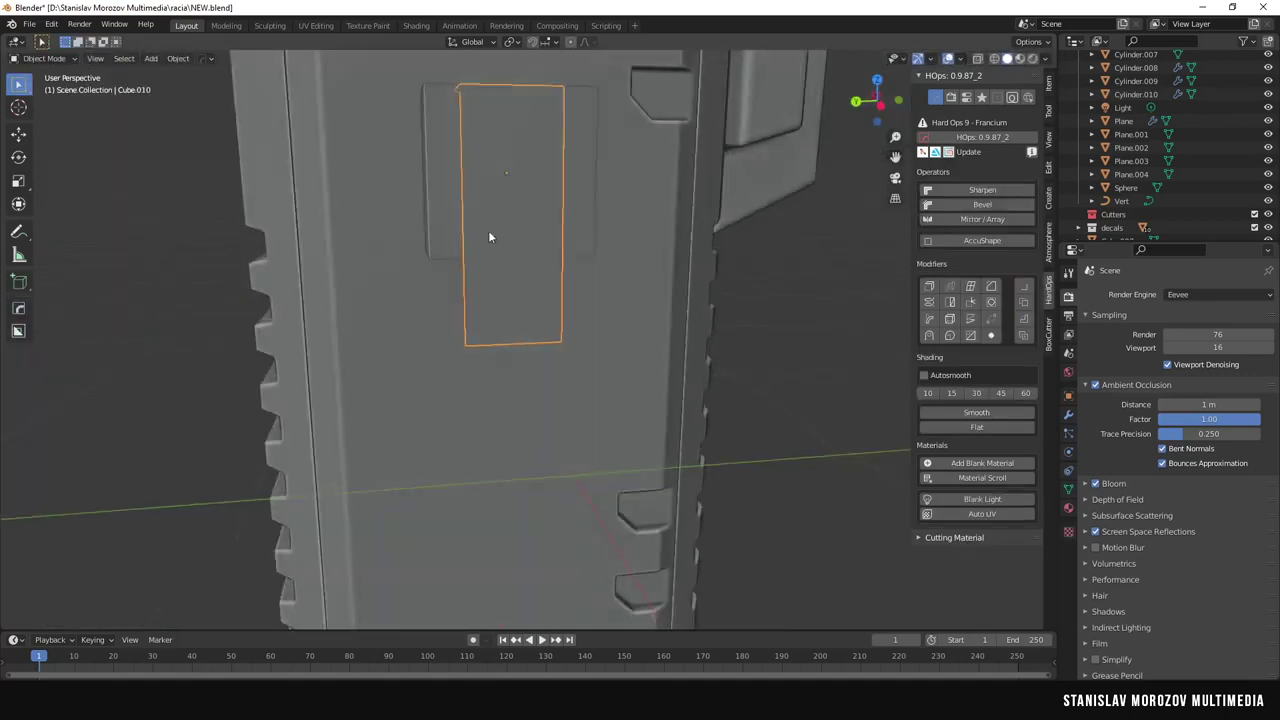
Add a loop cut across the strip and delete the selected faces to form the bent section.
{"action": "key", "text": "ctrl+r"}
{"action": "left_click", "coordinate": [513, 111]}
{"action": "key", "text": "w"}
{"action": "key", "text": "3"}
{"action": "left_click", "coordinate": [487, 170]}
{"action": "middle_click_drag", "start_coordinate": [487, 170], "coordinate": [552, 233]}
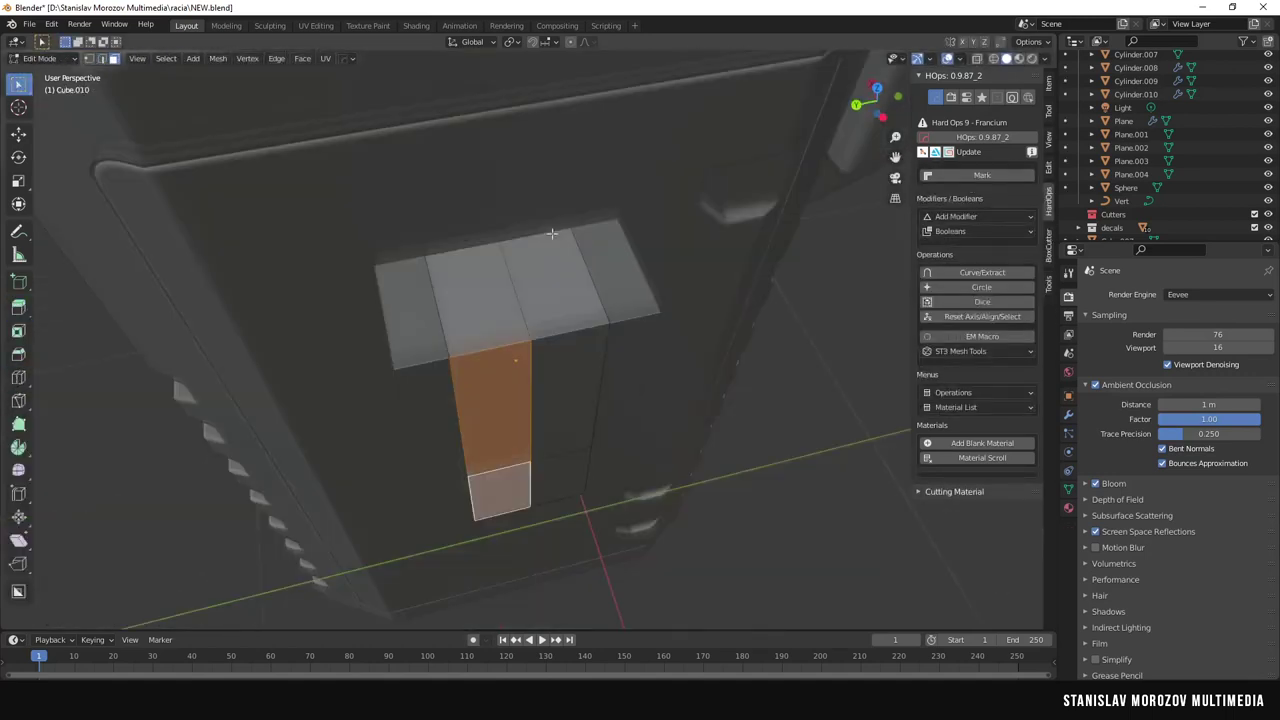
{"action": "left_click", "coordinate": [484, 293]}
{"action": "middle_click_drag", "start_coordinate": [514, 289], "coordinate": [101, 60]}
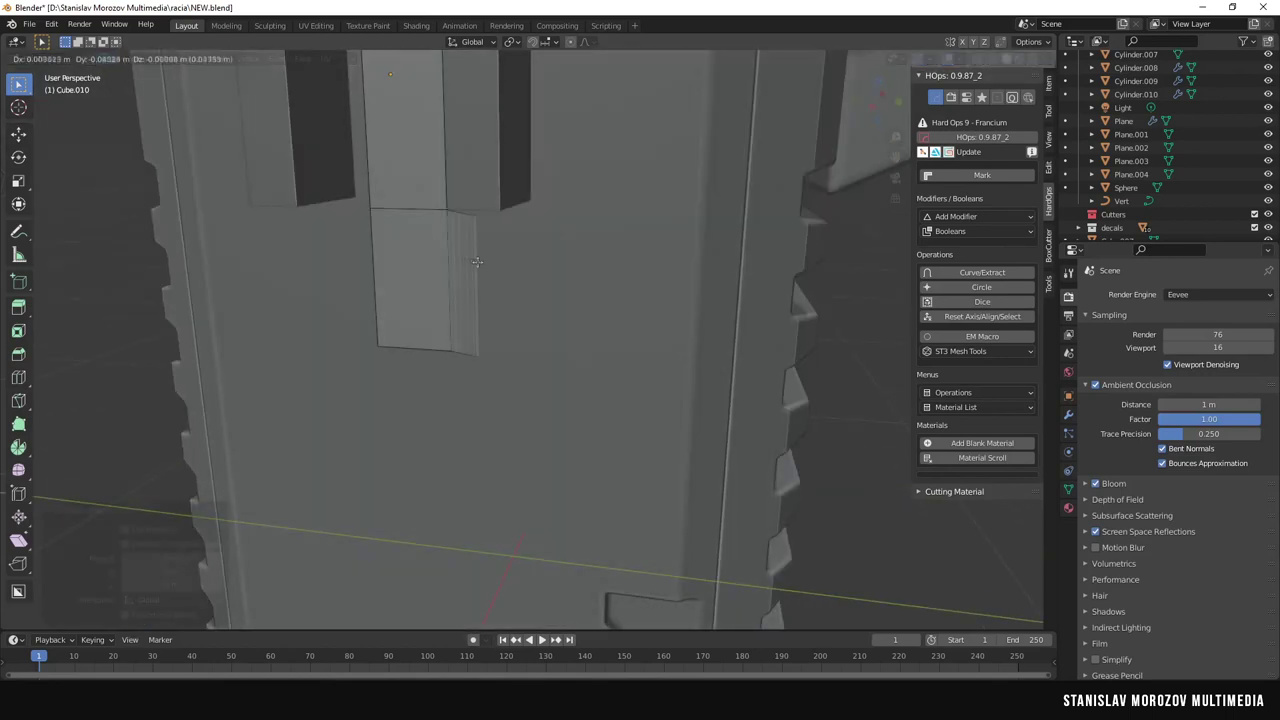
{"action": "right_click", "coordinate": [477, 262]}
{"action": "mouse_move", "coordinate": [482, 293]}
{"action": "middle_mouse_down"}
{"action": "mouse_move", "coordinate": [371, 134]}
{"action": "mouse_move", "coordinate": [394, 134]}
{"action": "mouse_move", "coordinate": [334, 206]}
{"action": "mouse_move", "coordinate": [348, 253]}
{"action": "middle_mouse_up"}
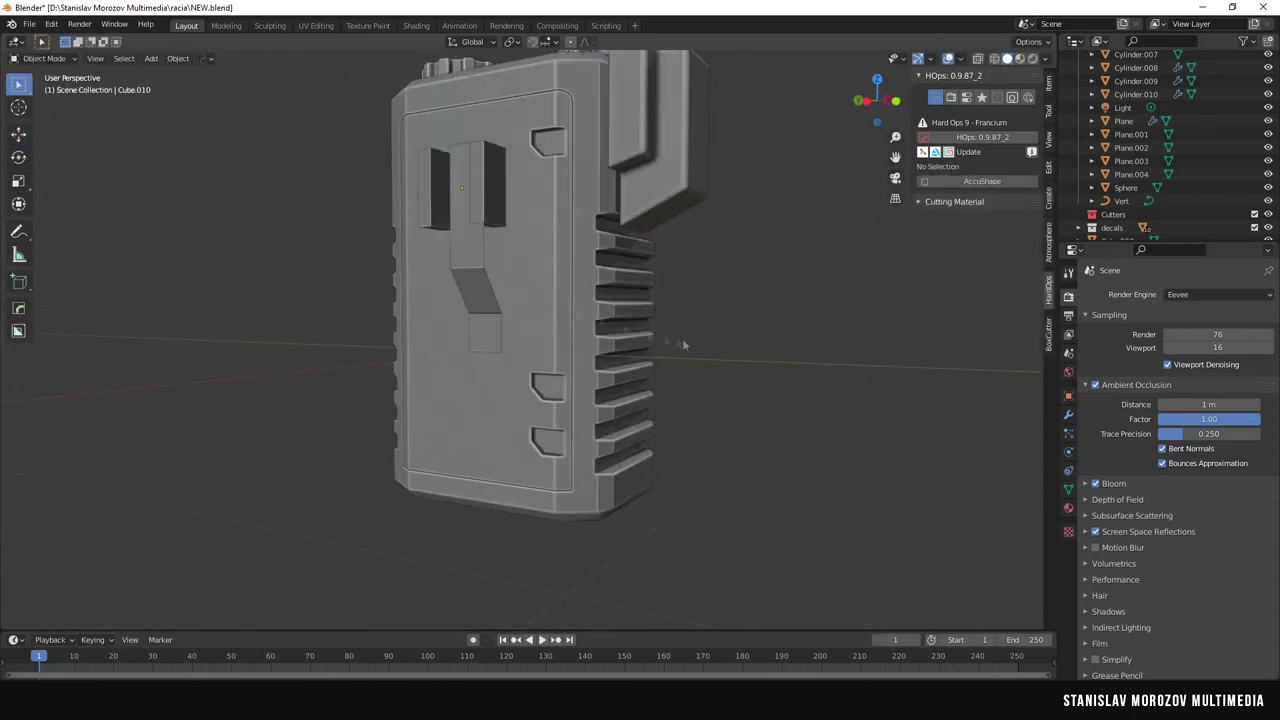
Add a Solidify modifier (0.04 m thickness, offset -1) and a Mirror modifier to the clip.
{"action": "left_click", "coordinate": [1180, 294]}
{"action": "left_click", "coordinate": [960, 523]}
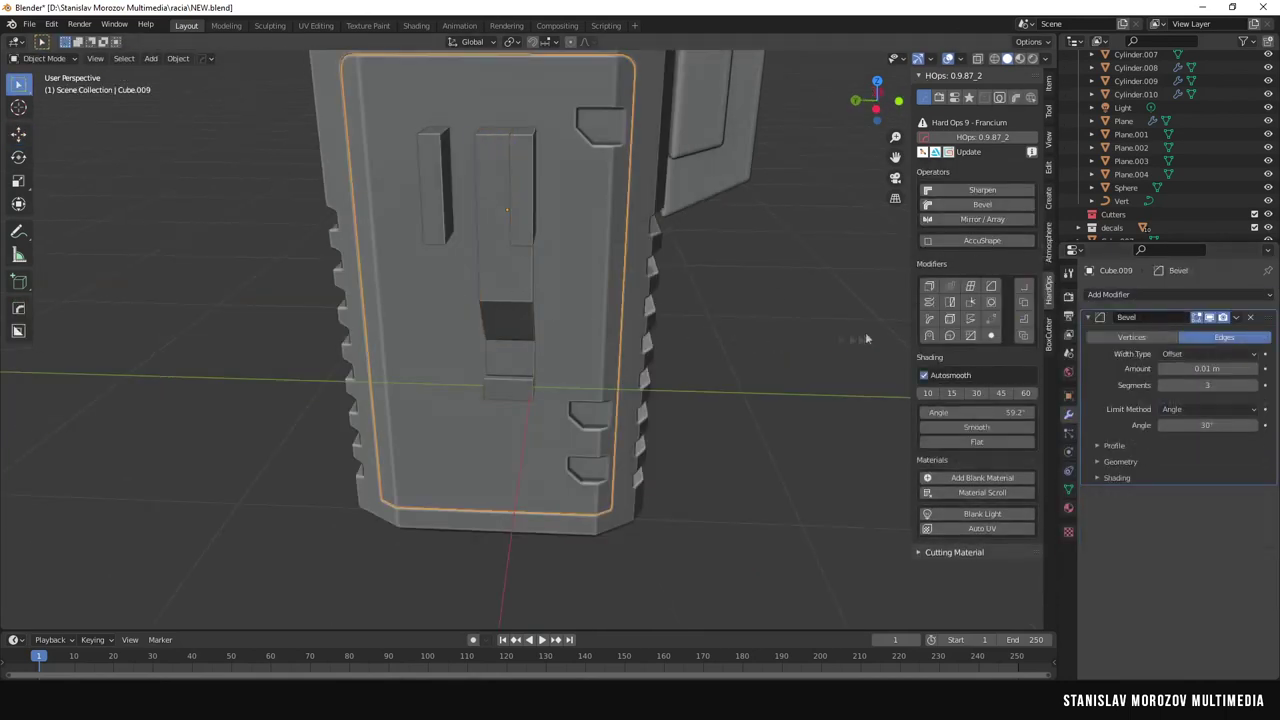
{"action": "left_click", "coordinate": [1140, 300]}
{"action": "left_click", "coordinate": [1000, 458]}
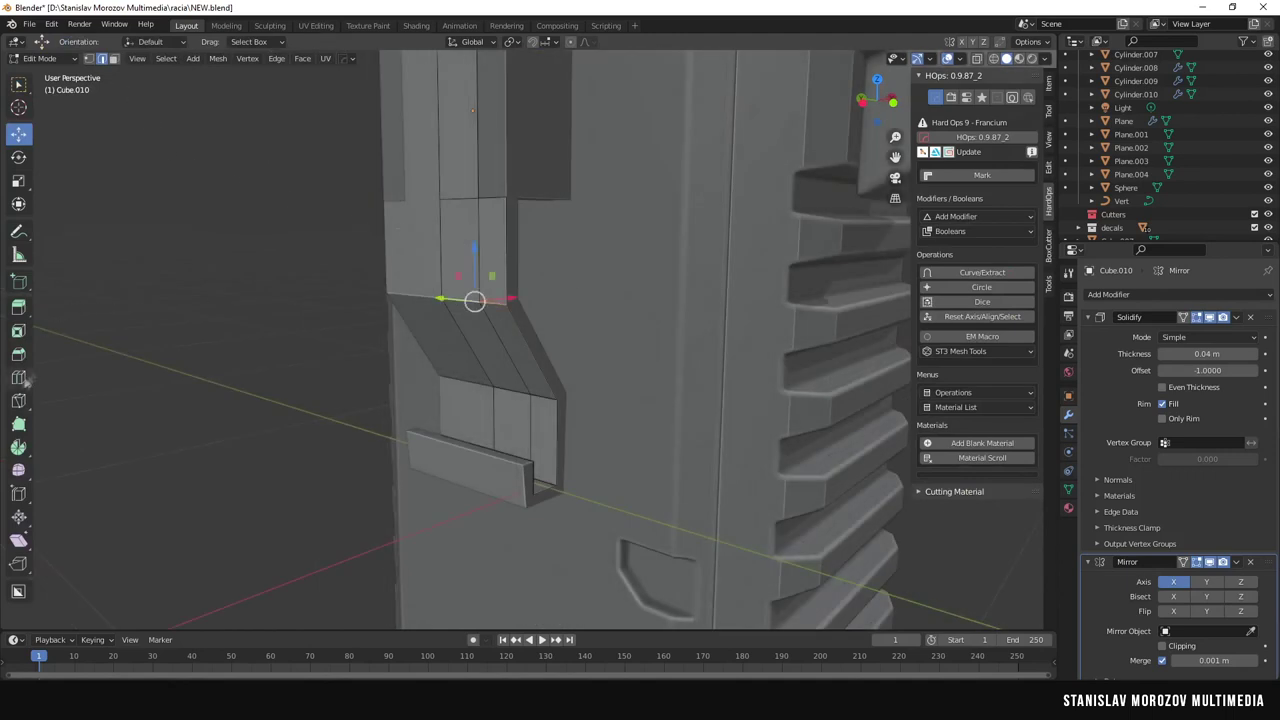
Bevel the edges of the clip's bend to round it.
{"action": "middle_click_drag", "start_coordinate": [546, 349], "coordinate": [583, 318]}
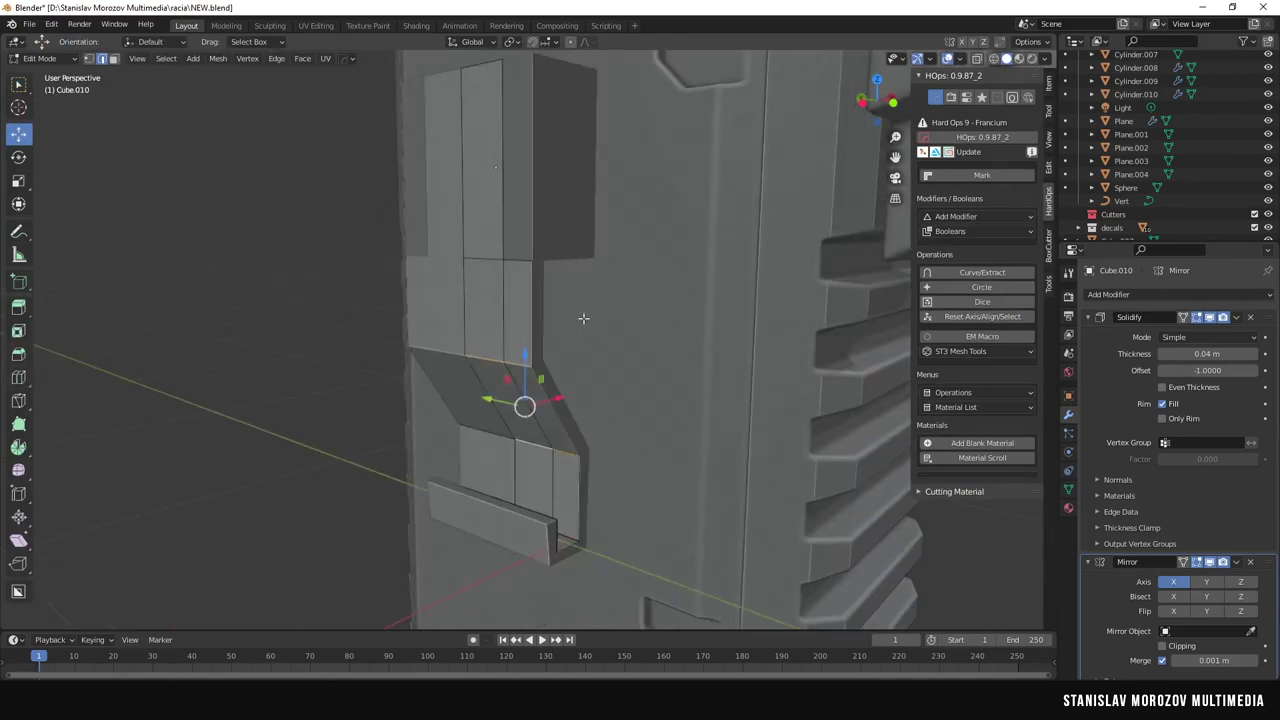
{"action": "left_click_drag", "start_coordinate": [455, 464], "coordinate": [462, 456]}
{"action": "mouse_move", "coordinate": [462, 456]}
{"action": "middle_mouse_down"}
{"action": "mouse_move", "coordinate": [856, 349]}
{"action": "mouse_move", "coordinate": [540, 410]}
{"action": "middle_mouse_up"}
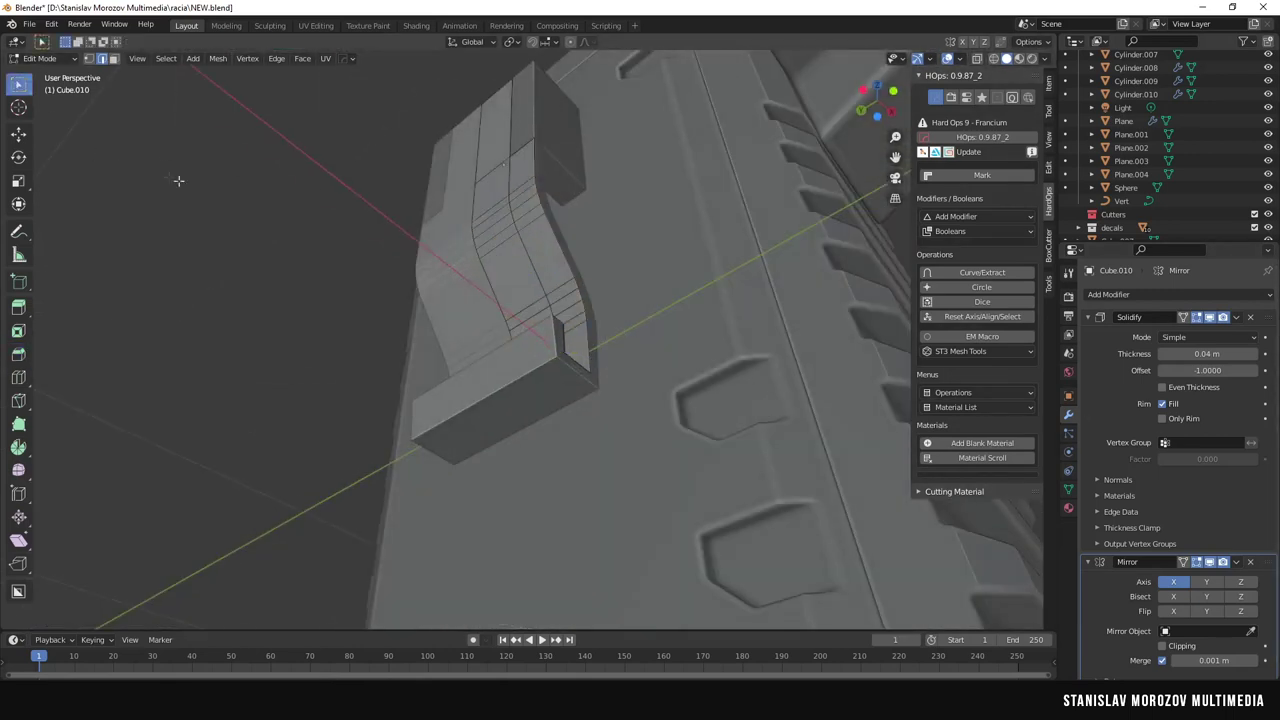
{"action": "mouse_move", "coordinate": [178, 180]}
{"action": "middle_mouse_down"}
{"action": "mouse_move", "coordinate": [522, 340]}
{"action": "mouse_move", "coordinate": [120, 352]}
{"action": "middle_mouse_up"}
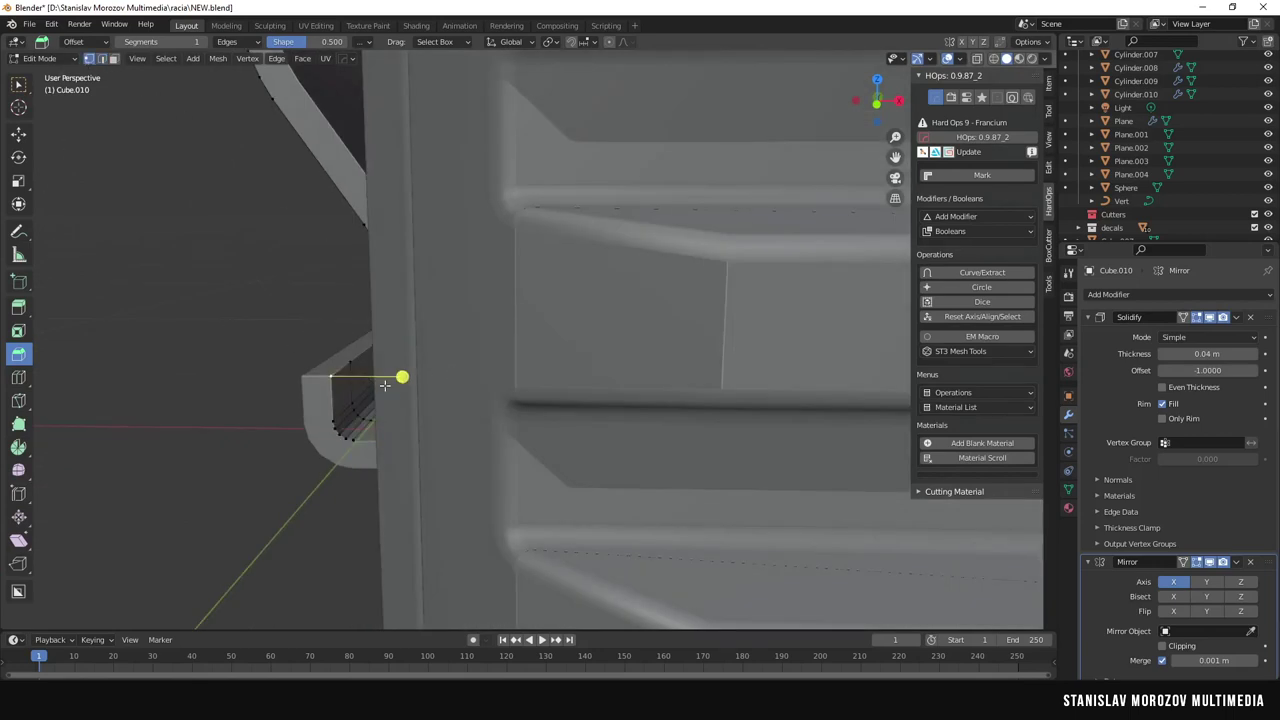
{"action": "left_click", "coordinate": [320, 350]}
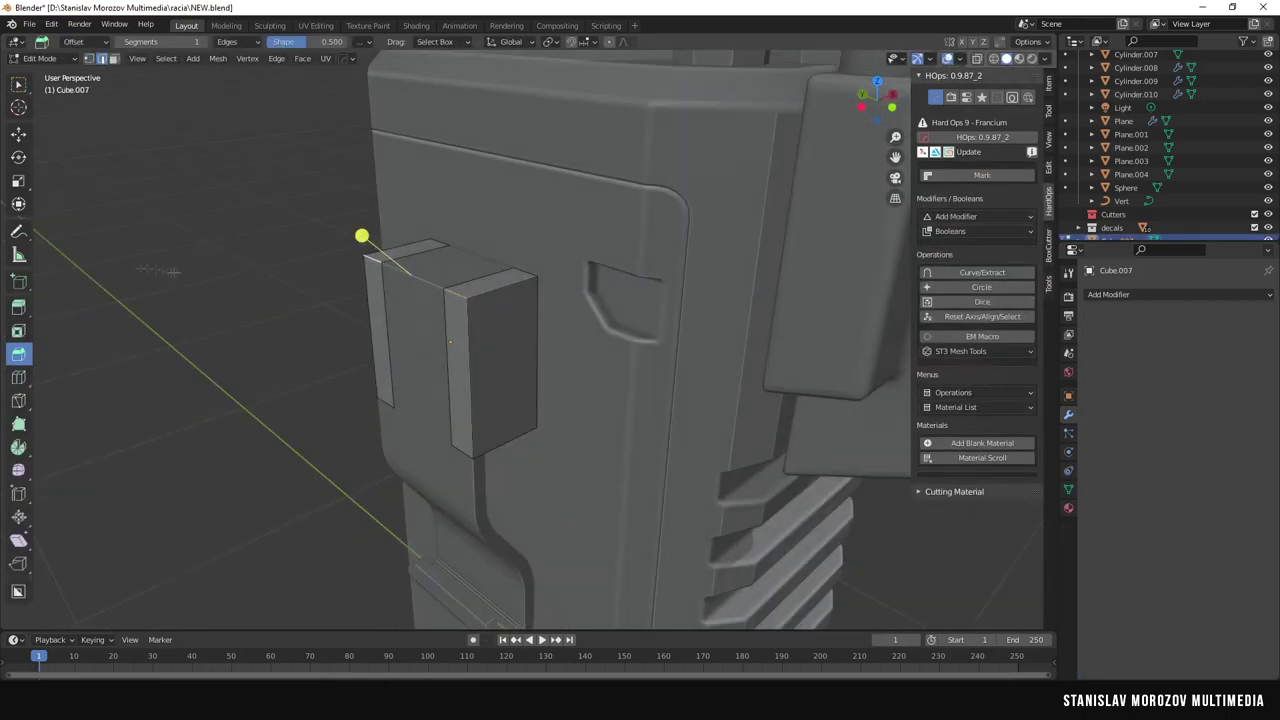
{"action": "left_click", "coordinate": [317, 206]}
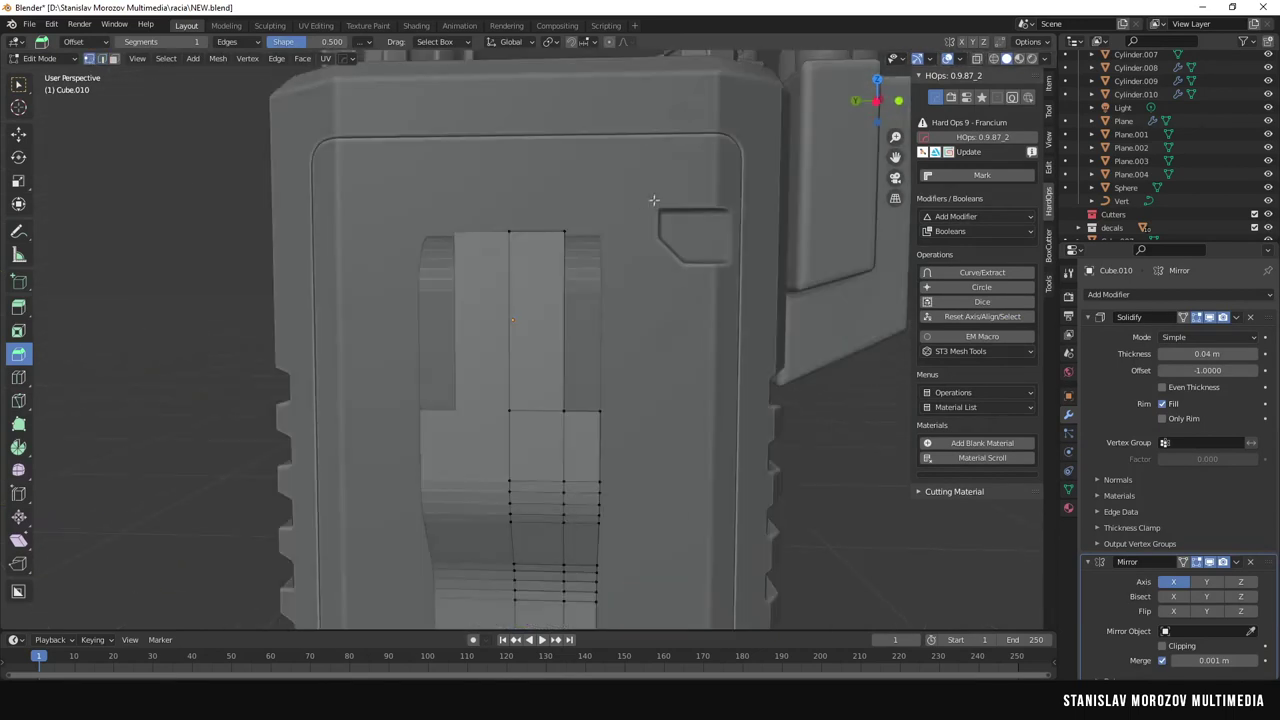
Select the strip's faces in see-through mode and nudge them slightly sideways.
{"action": "scroll", "coordinate": [653, 200], "scroll_direction": "down", "scroll_amount": 3}
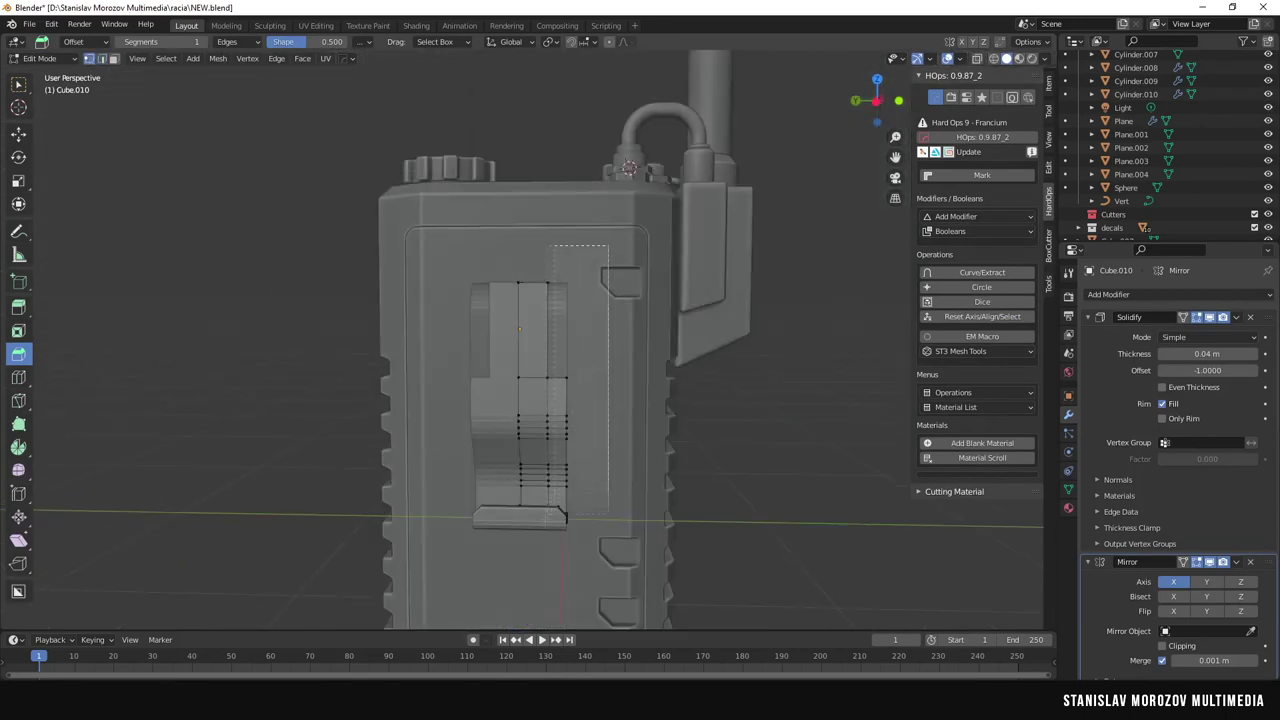
{"action": "left_click", "coordinate": [535, 400]}
{"action": "key", "text": "alt+z"}
{"action": "scroll", "coordinate": [535, 400], "scroll_direction": "up", "scroll_amount": 5}
{"action": "left_click", "coordinate": [18, 133]}
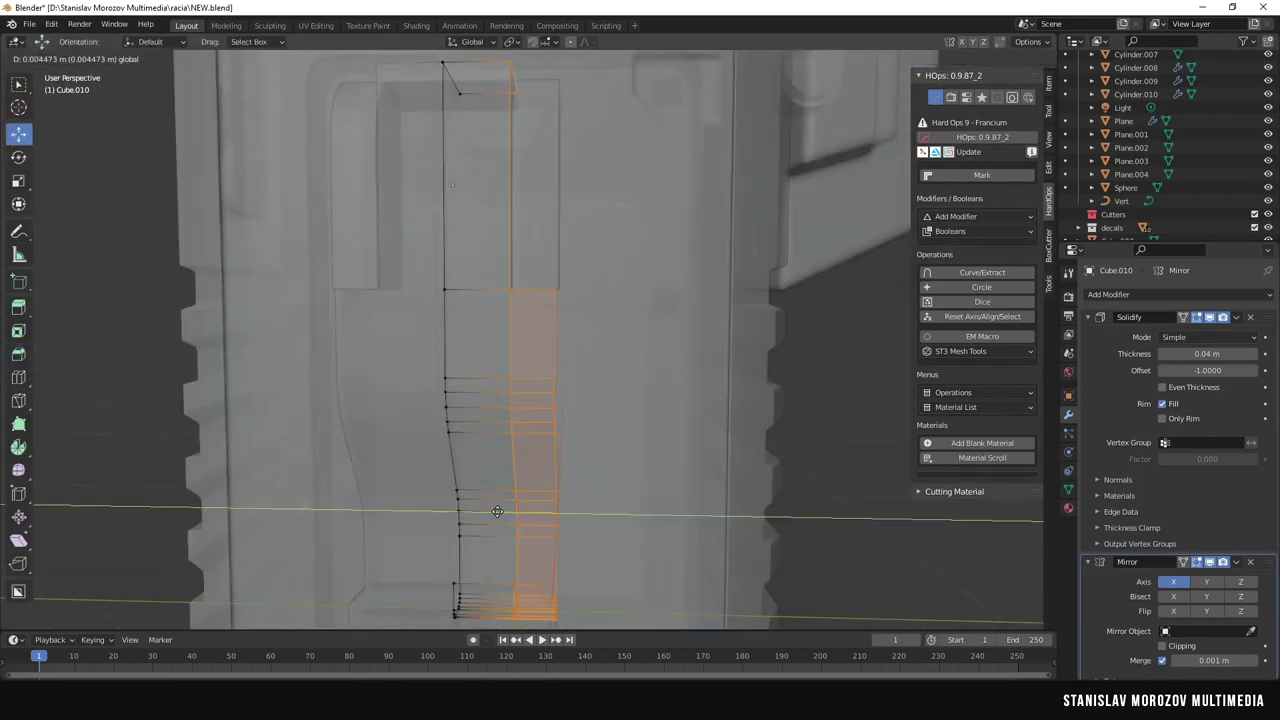
{"action": "left_click", "coordinate": [497, 511]}
{"action": "scroll", "coordinate": [572, 471], "scroll_direction": "down", "scroll_amount": 3}
{"action": "scroll", "coordinate": [500, 456], "scroll_direction": "up", "scroll_amount": 3}
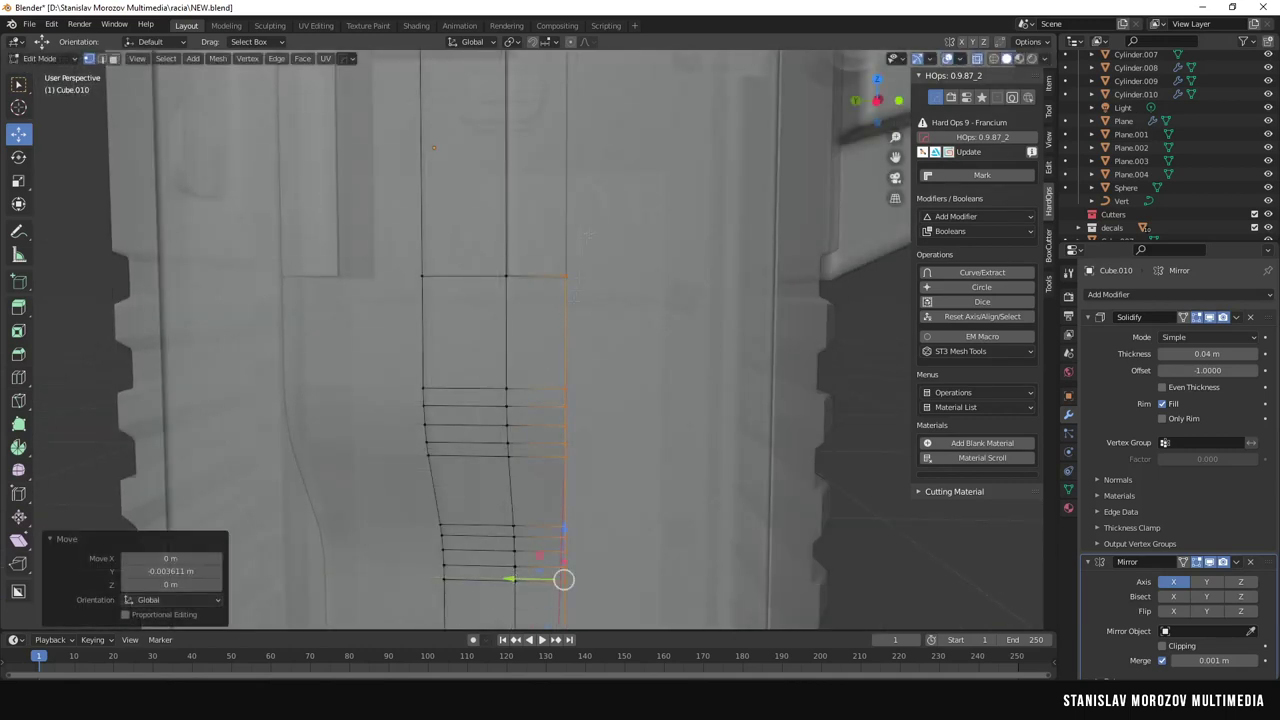
{"action": "left_click", "coordinate": [498, 242]}
{"action": "key", "text": "Tab"}
{"action": "scroll", "coordinate": [498, 242], "scroll_direction": "down", "scroll_amount": 3}
{"action": "mouse_move", "coordinate": [673, 246]}
{"action": "middle_mouse_down"}
{"action": "mouse_move", "coordinate": [560, 320]}
{"action": "mouse_move", "coordinate": [520, 300]}
{"action": "middle_mouse_up"}
{"action": "key", "text": "alt+z"}
{"action": "mouse_move", "coordinate": [453, 263]}
{"action": "middle_mouse_down"}
{"action": "mouse_move", "coordinate": [450, 300]}
{"action": "mouse_move", "coordinate": [447, 258]}
{"action": "middle_mouse_up"}
Bevel the clip's top edge 0.151 m with 8 segments into a curve.
{"action": "key", "text": "Tab"}
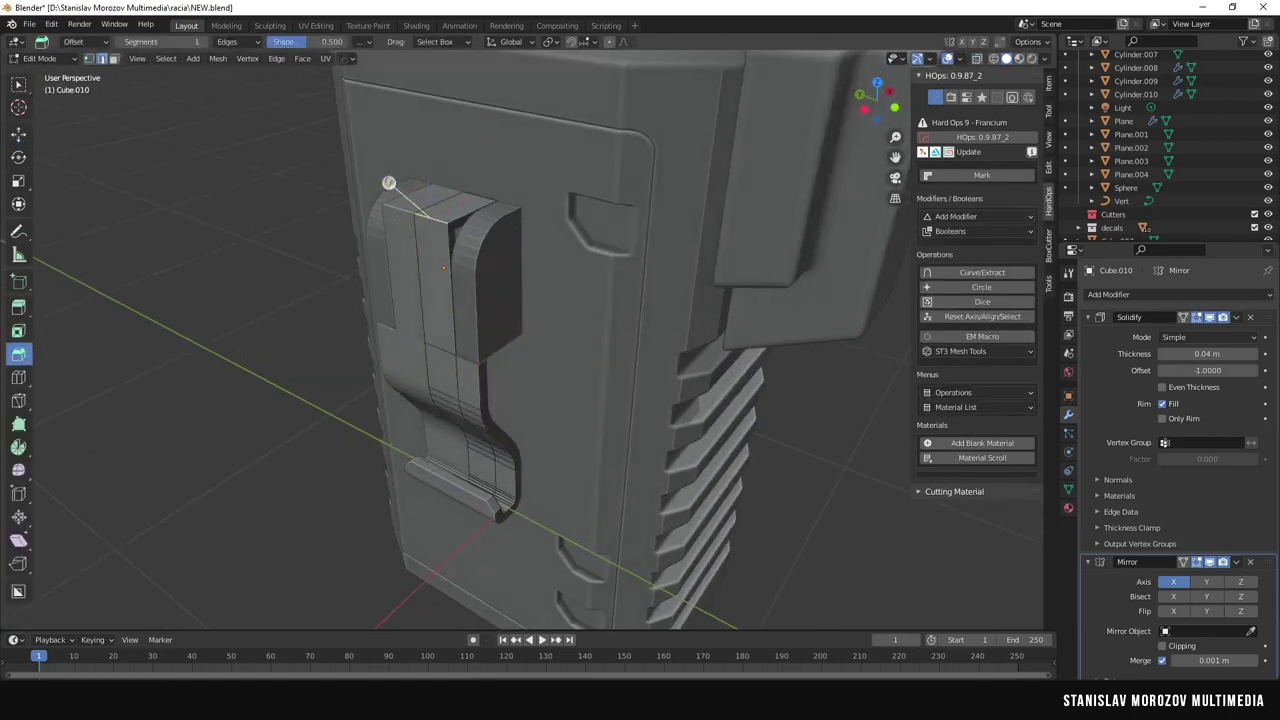
{"action": "left_click_drag", "start_coordinate": [443, 266], "coordinate": [408, 200]}
{"action": "left_click", "coordinate": [219, 427]}
{"action": "left_click", "coordinate": [219, 427]}
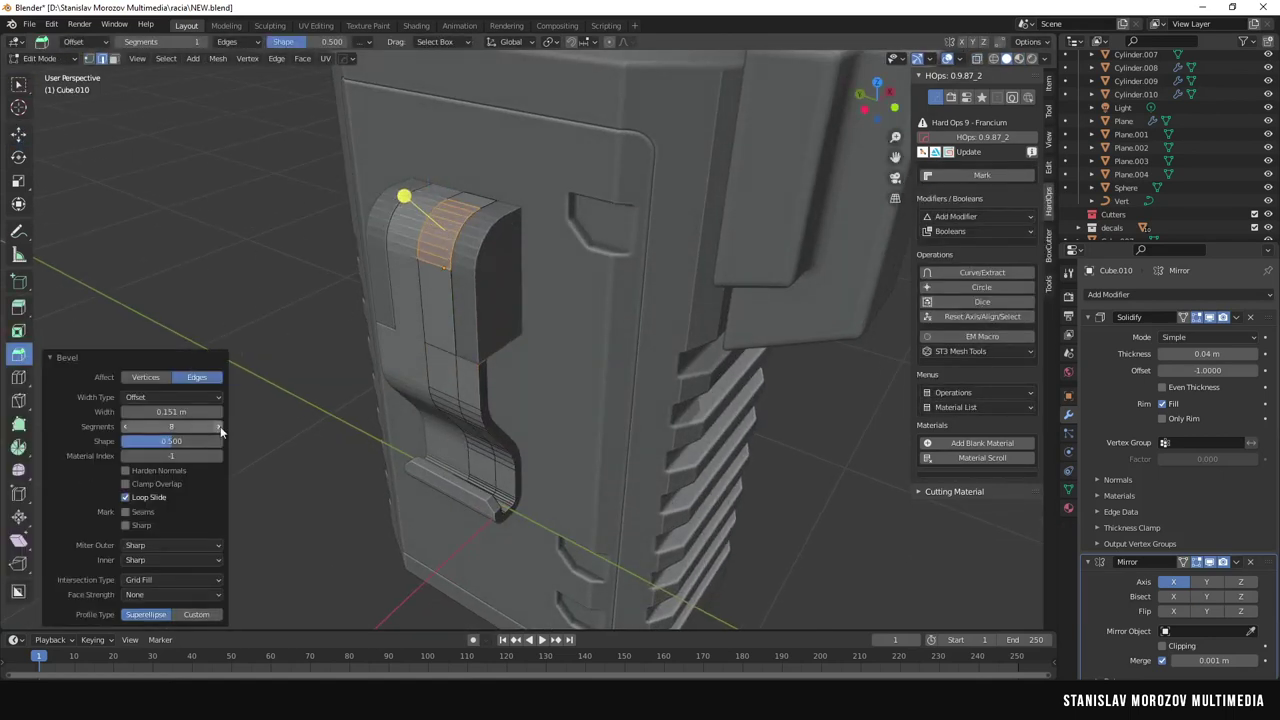
{"action": "middle_click_drag", "start_coordinate": [430, 330], "coordinate": [524, 323]}
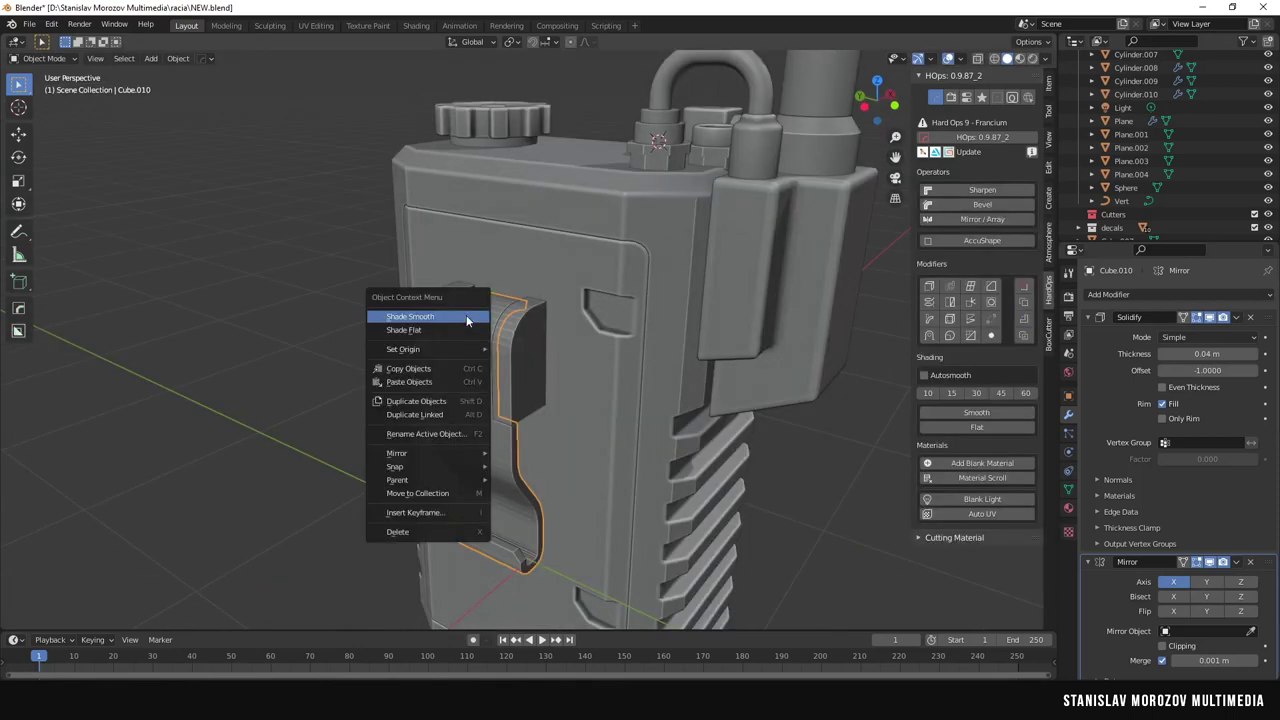
Shade the clip smooth, then sharpen the top piece's edges with HardOps Sharpen.
{"action": "left_click", "coordinate": [420, 320]}
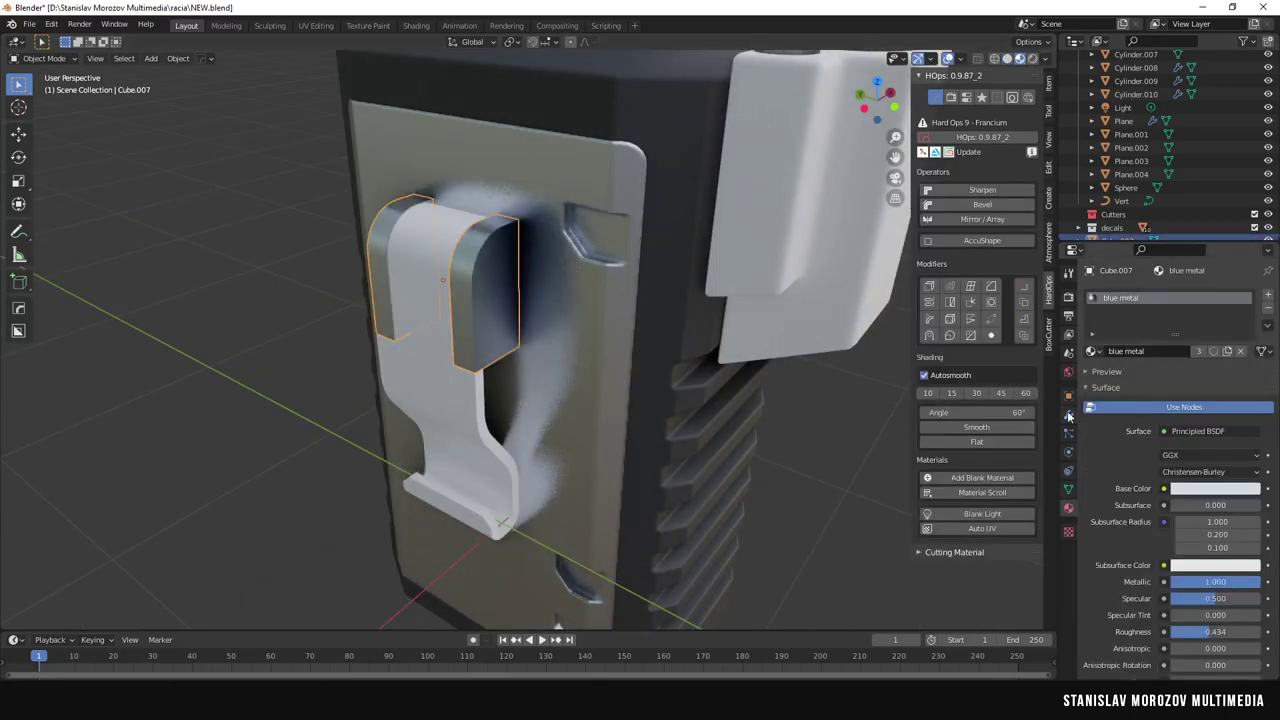
{"action": "left_click", "coordinate": [1069, 416]}
{"action": "key", "text": "q"}
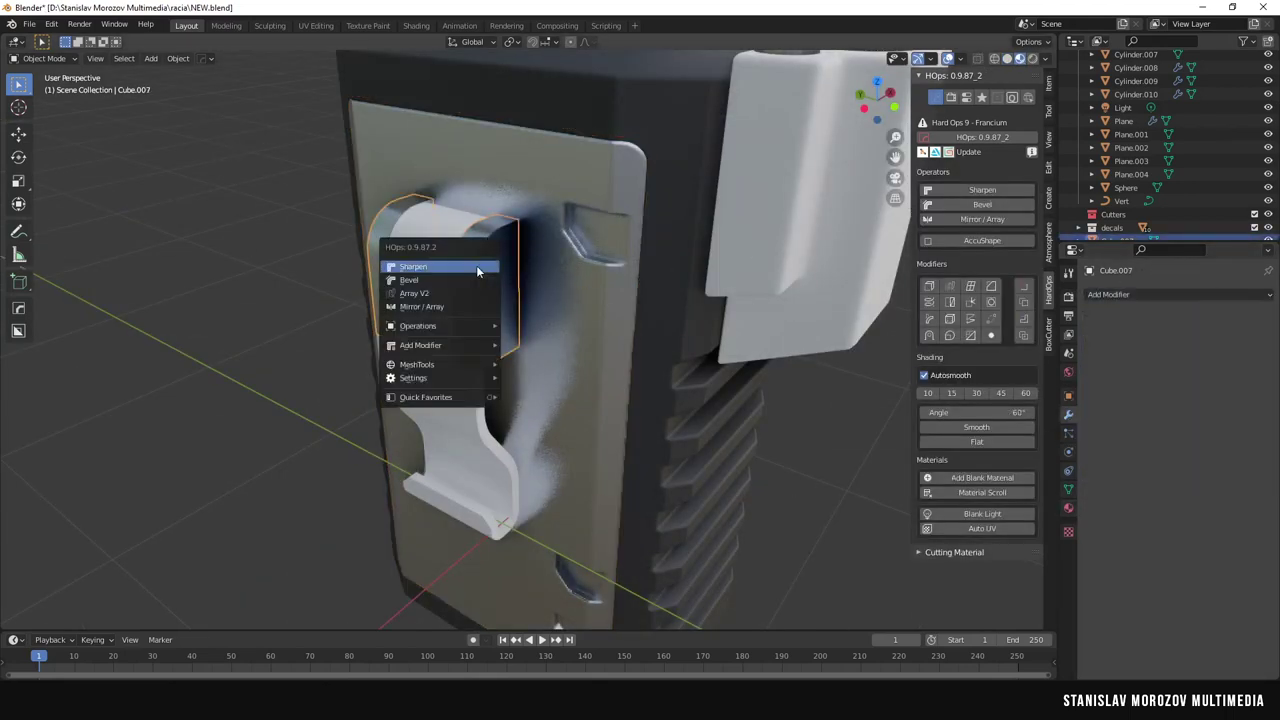
{"action": "left_click", "coordinate": [420, 257]}
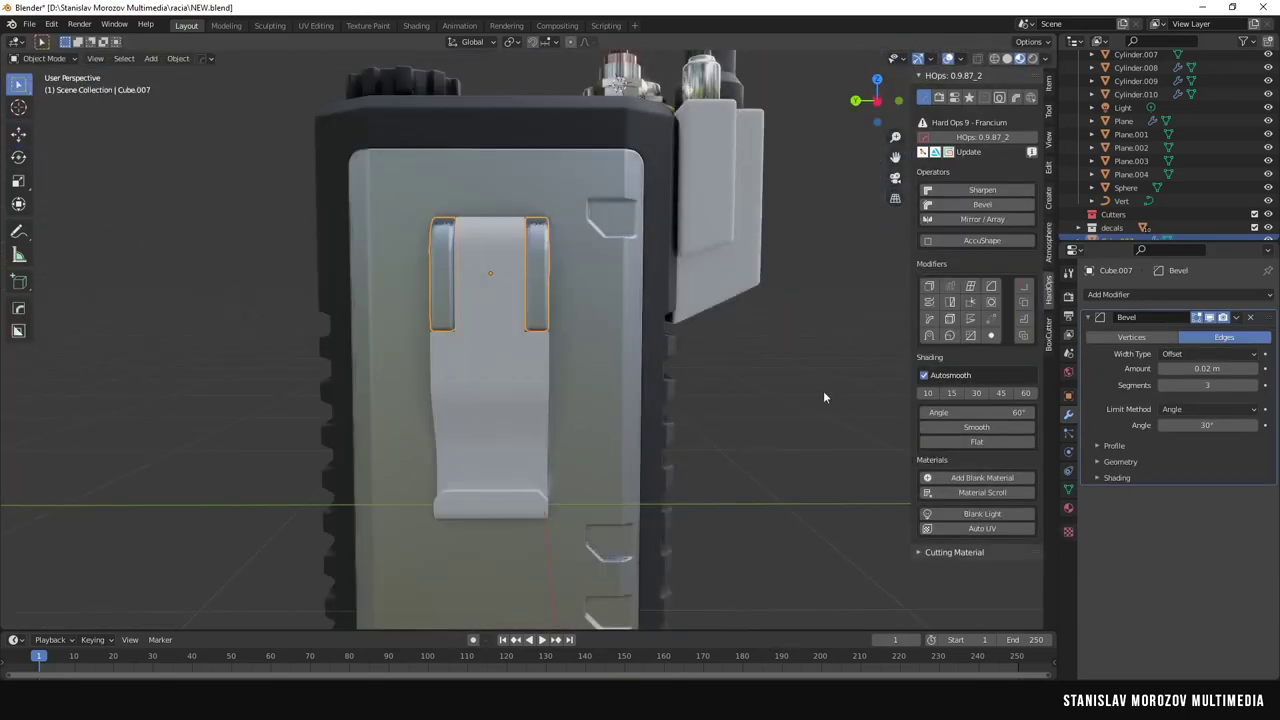
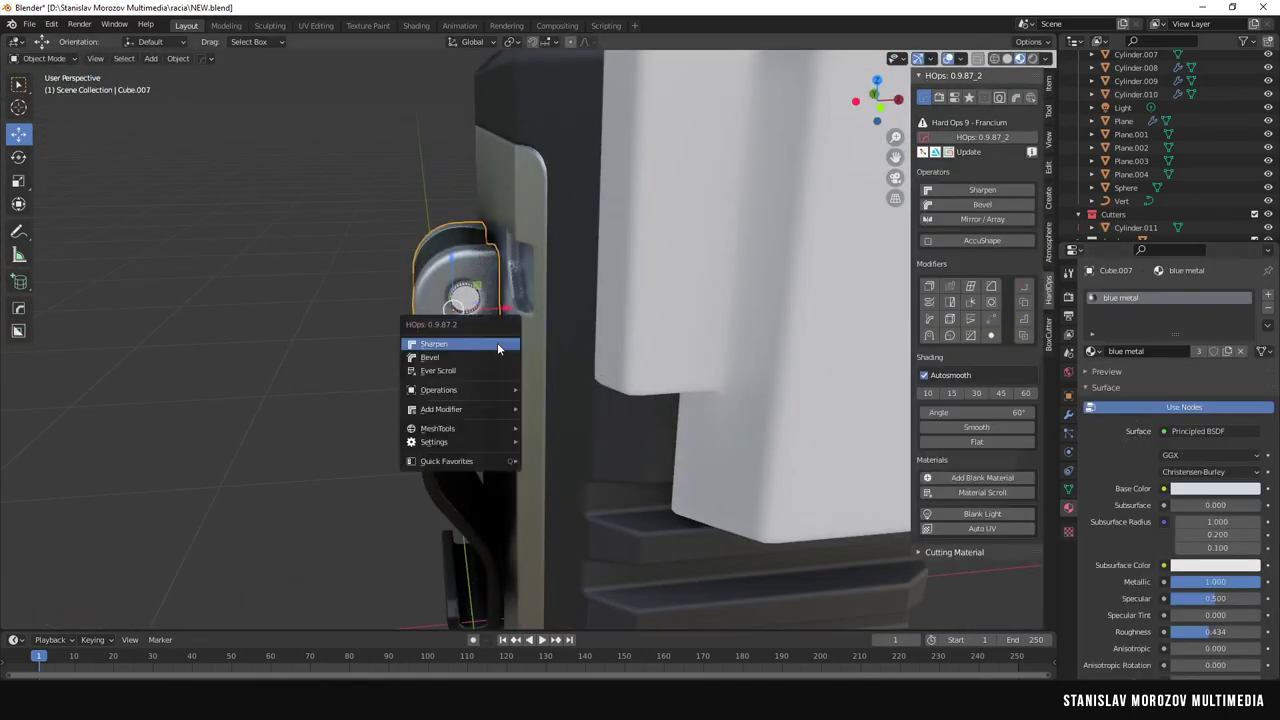
Sharpen the hinge, give button Cylinder.012 shiny metal, and scale belt clip Cube.010 by 1.204.
{"action": "left_click", "coordinate": [579, 528]}
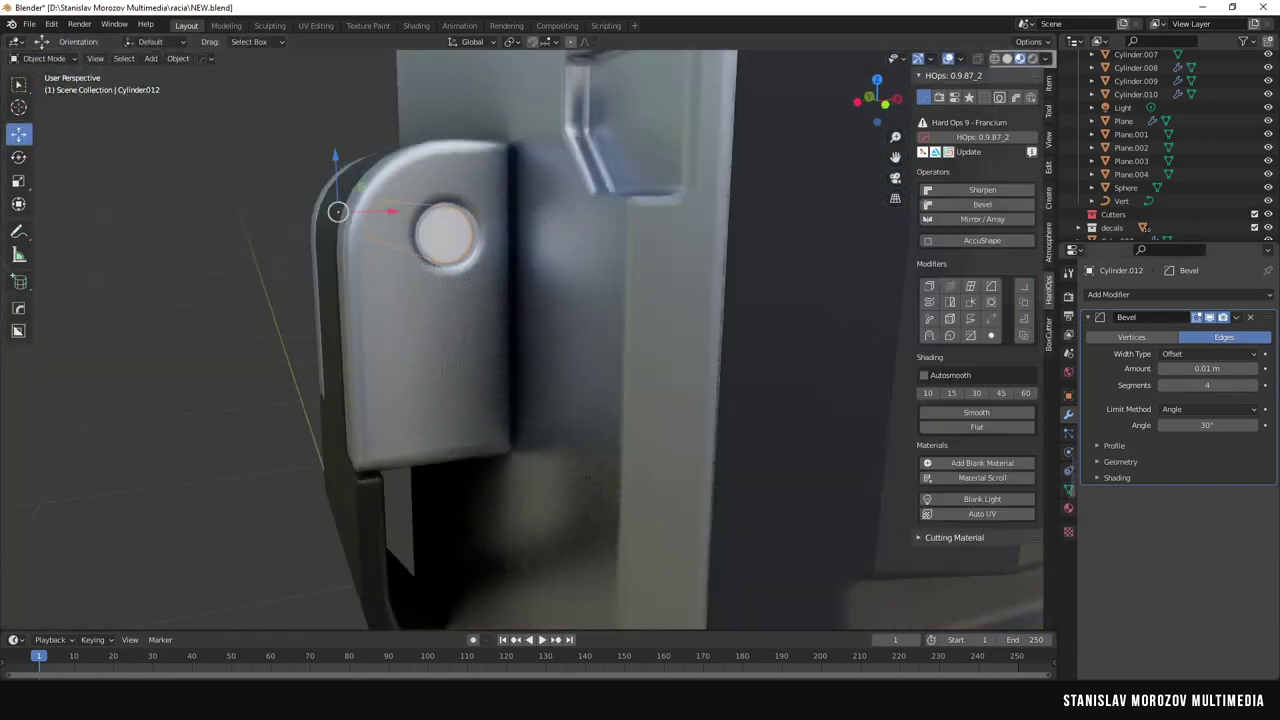
{"action": "left_click", "coordinate": [1068, 508]}
{"action": "left_click", "coordinate": [1092, 351]}
{"action": "left_click", "coordinate": [1121, 397]}
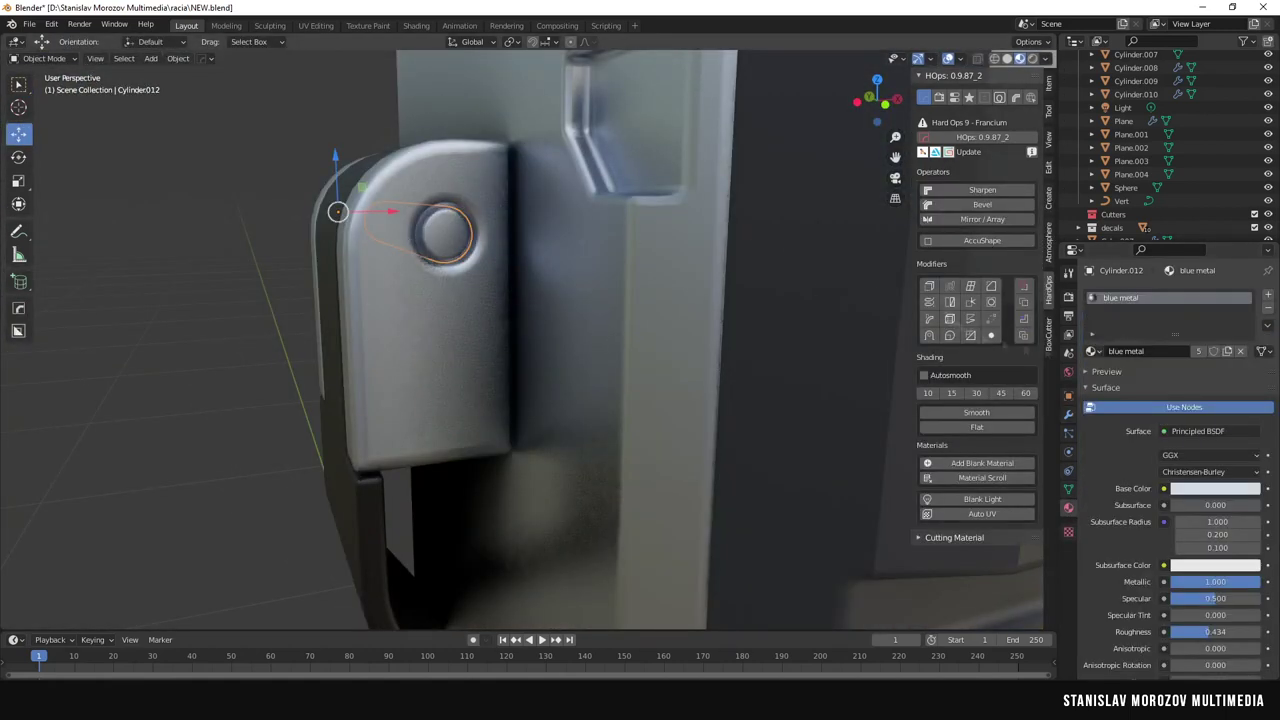
{"action": "left_click", "coordinate": [1123, 485]}
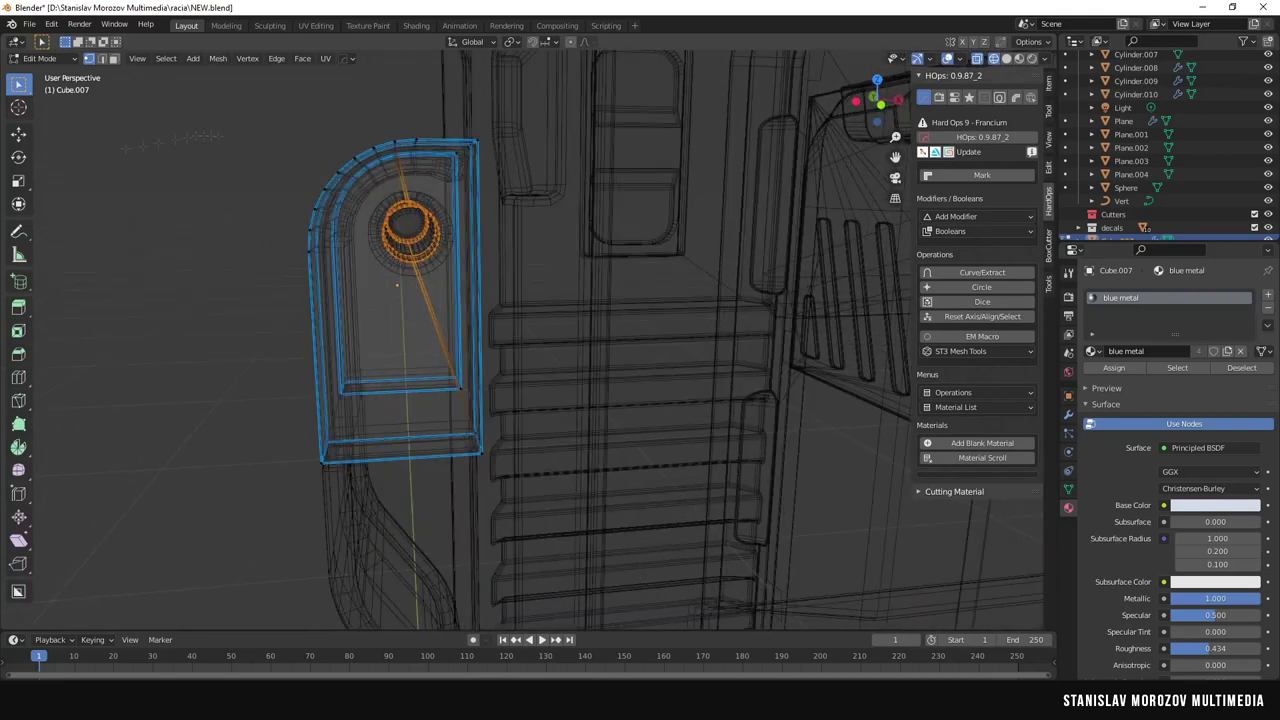
{"action": "left_click", "coordinate": [436, 226]}
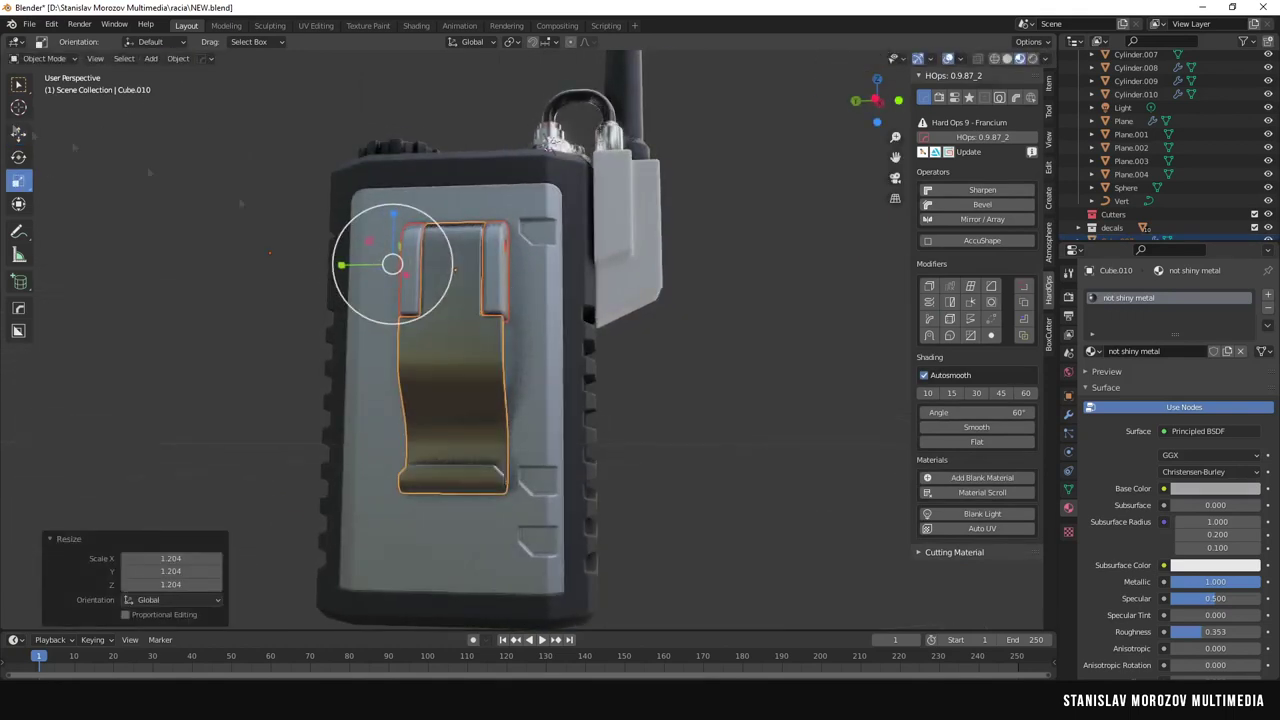
Apply the belt clip's scale and move it into place.
{"action": "left_click", "coordinate": [340, 162]}
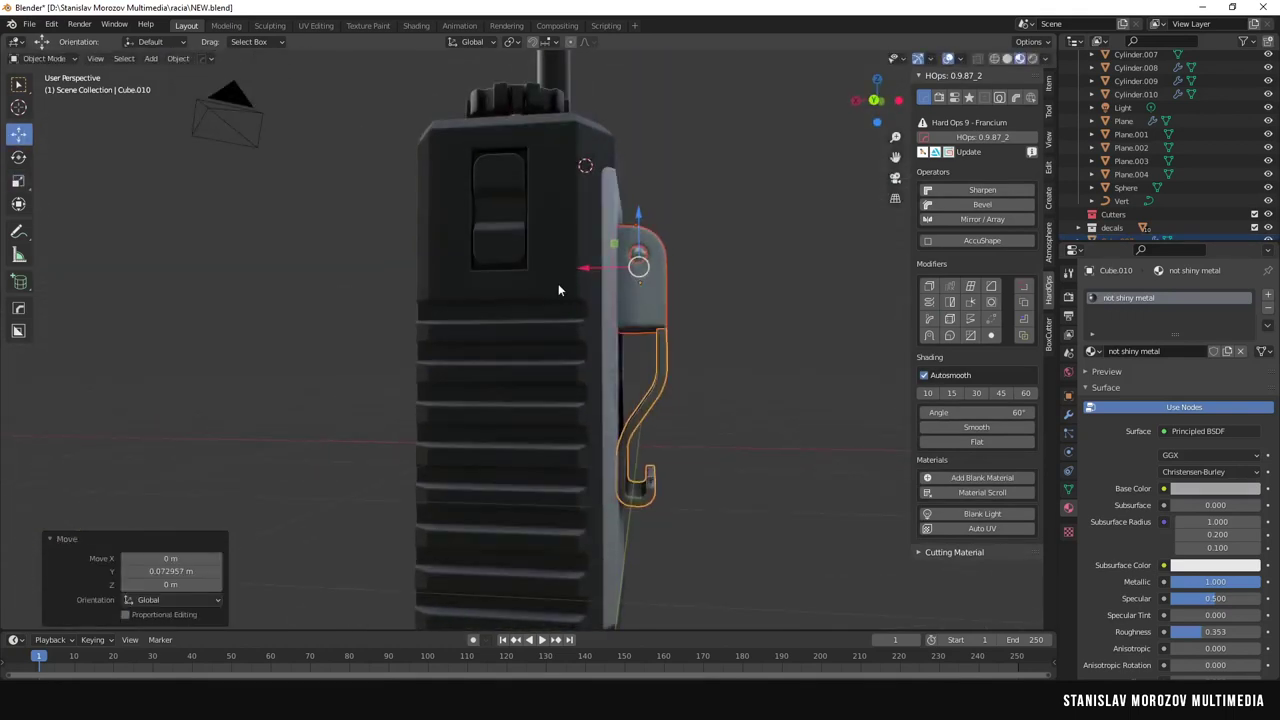
{"action": "left_click", "coordinate": [594, 268]}
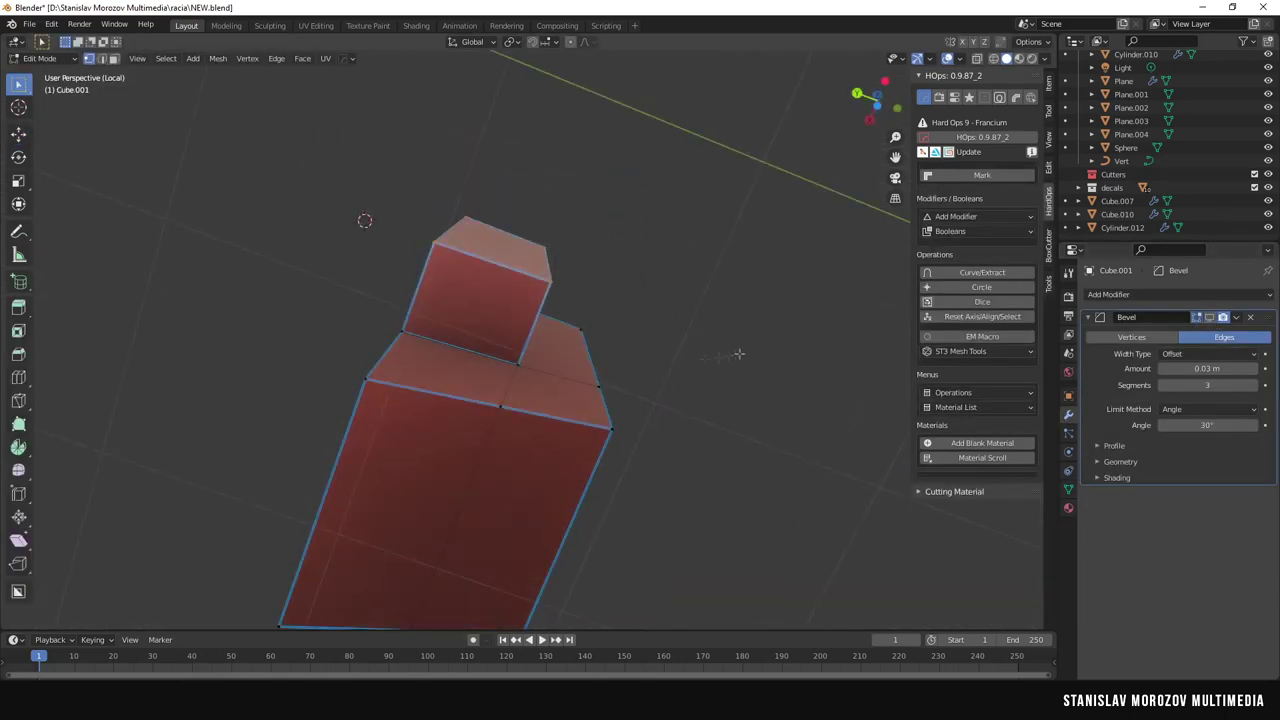
{"action": "middle_click_drag", "start_coordinate": [744, 364], "coordinate": [705, 368]}
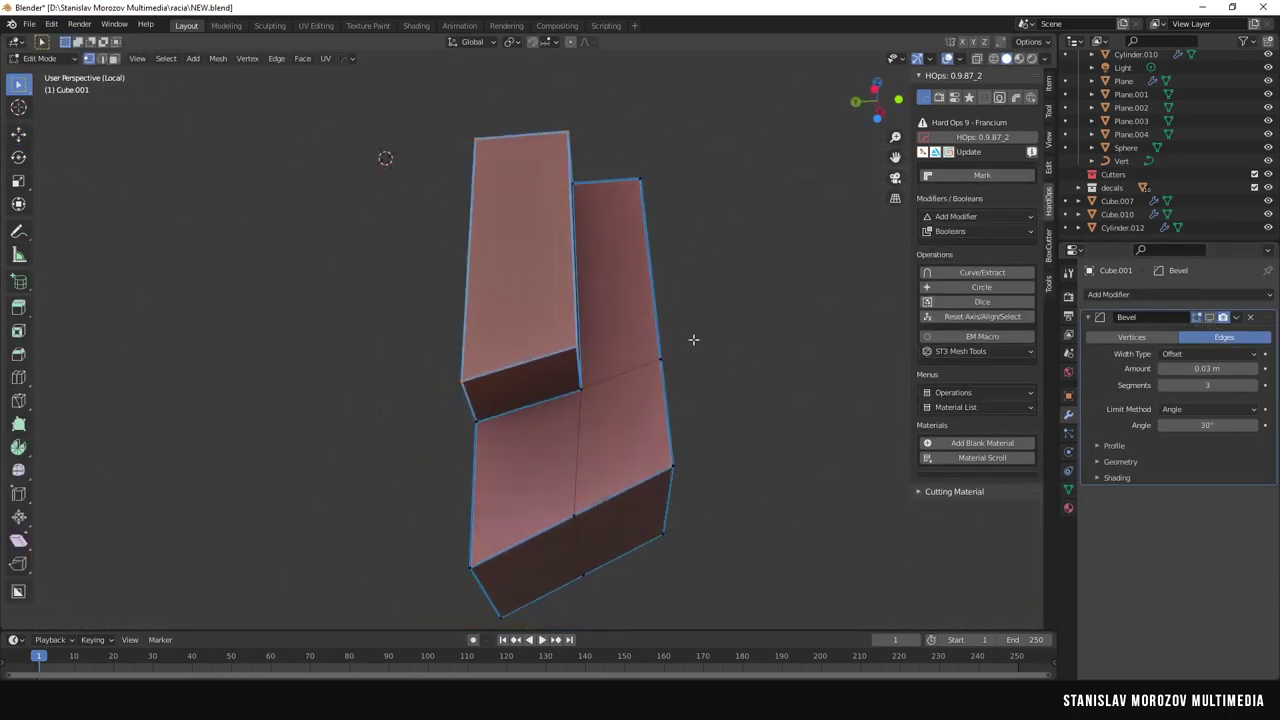
Move Cube.001's edges in local view, then add a new cube against the radio's side.
{"action": "left_click", "coordinate": [101, 58]}
{"action": "key", "text": "shift+space"}
{"action": "key", "text": "g"}
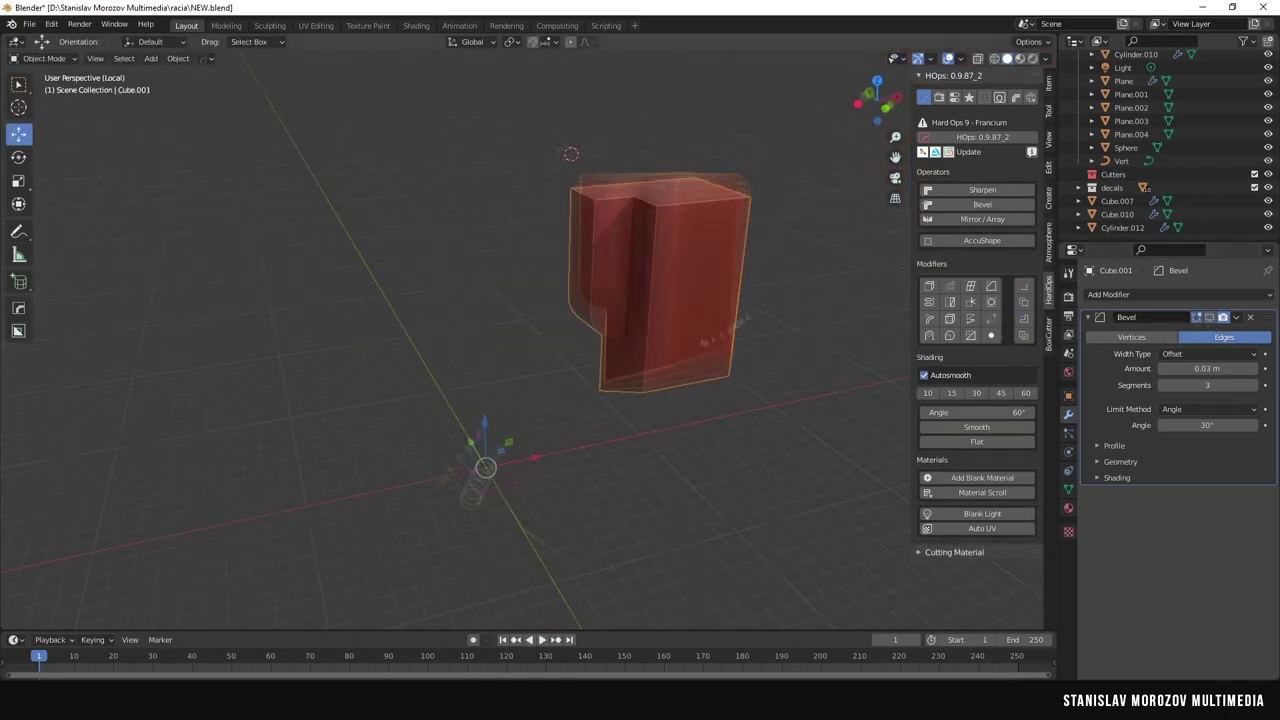
{"action": "left_click", "coordinate": [18, 283]}
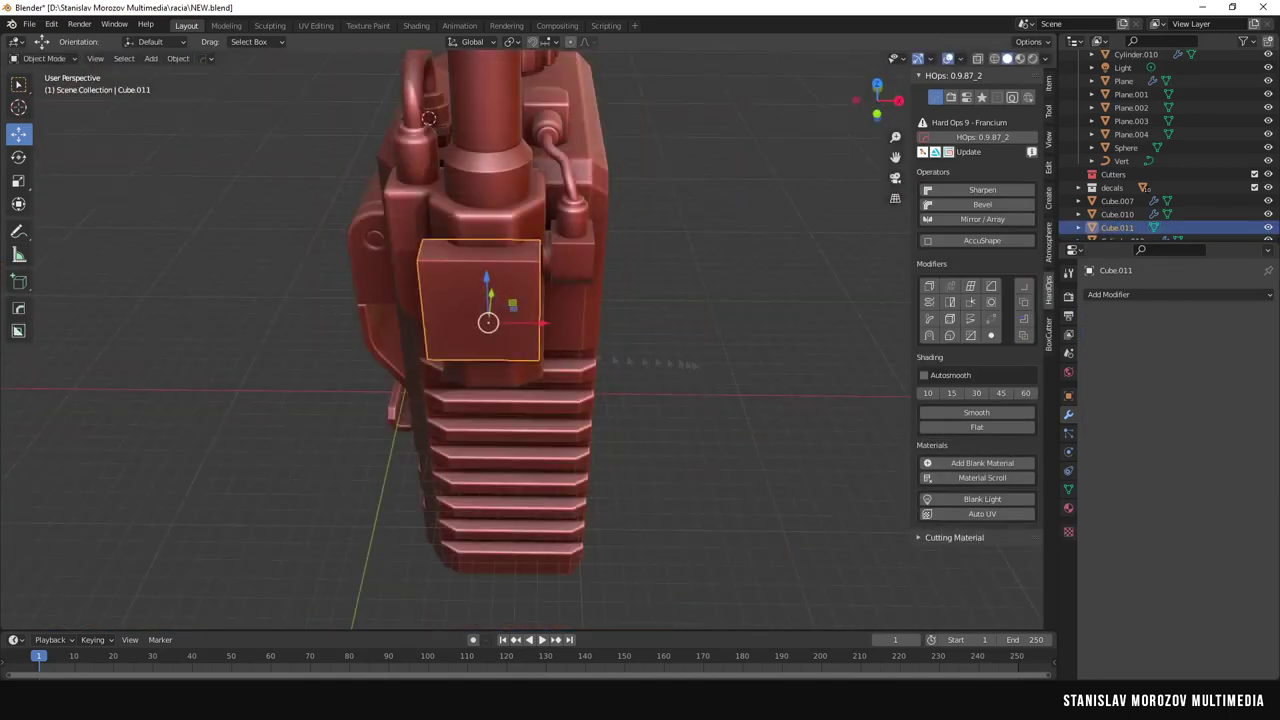
Subtract the box from the side block with a boolean difference and HOps-sharpen the block.
{"action": "key", "text": "ctrl+KP_Subtract"}
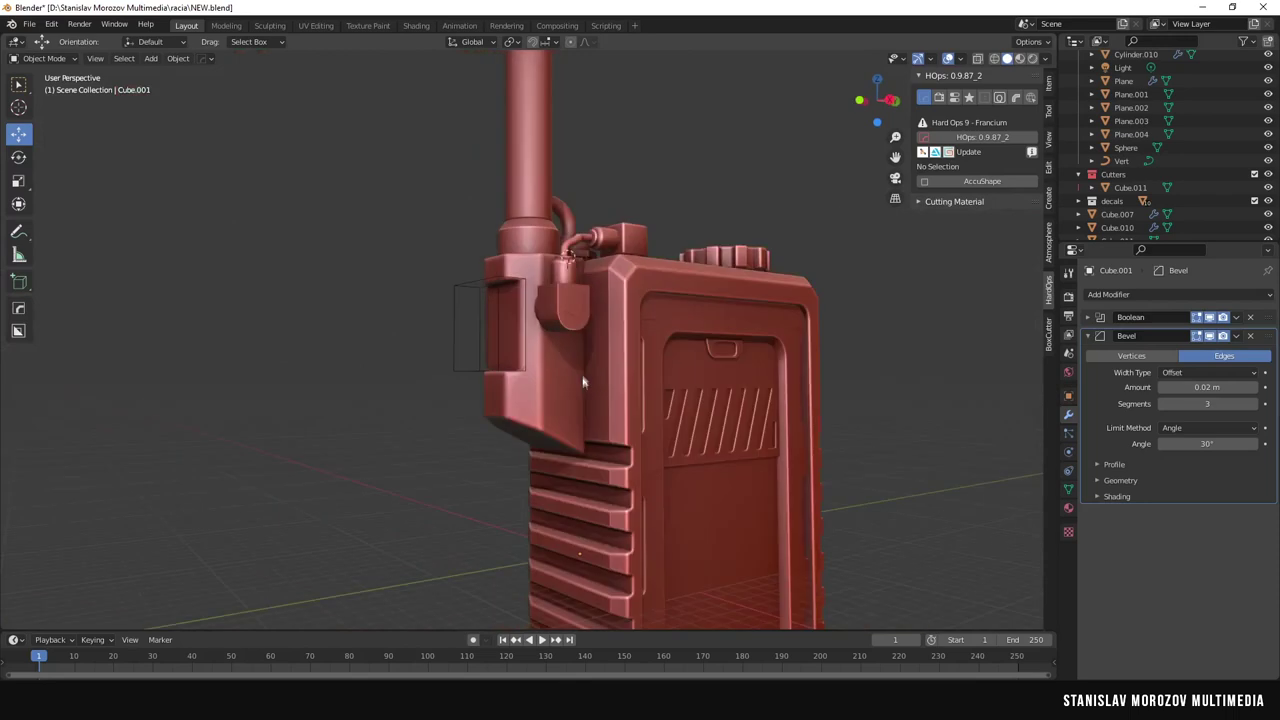
{"action": "left_click", "coordinate": [538, 462]}
{"action": "key", "text": "q"}
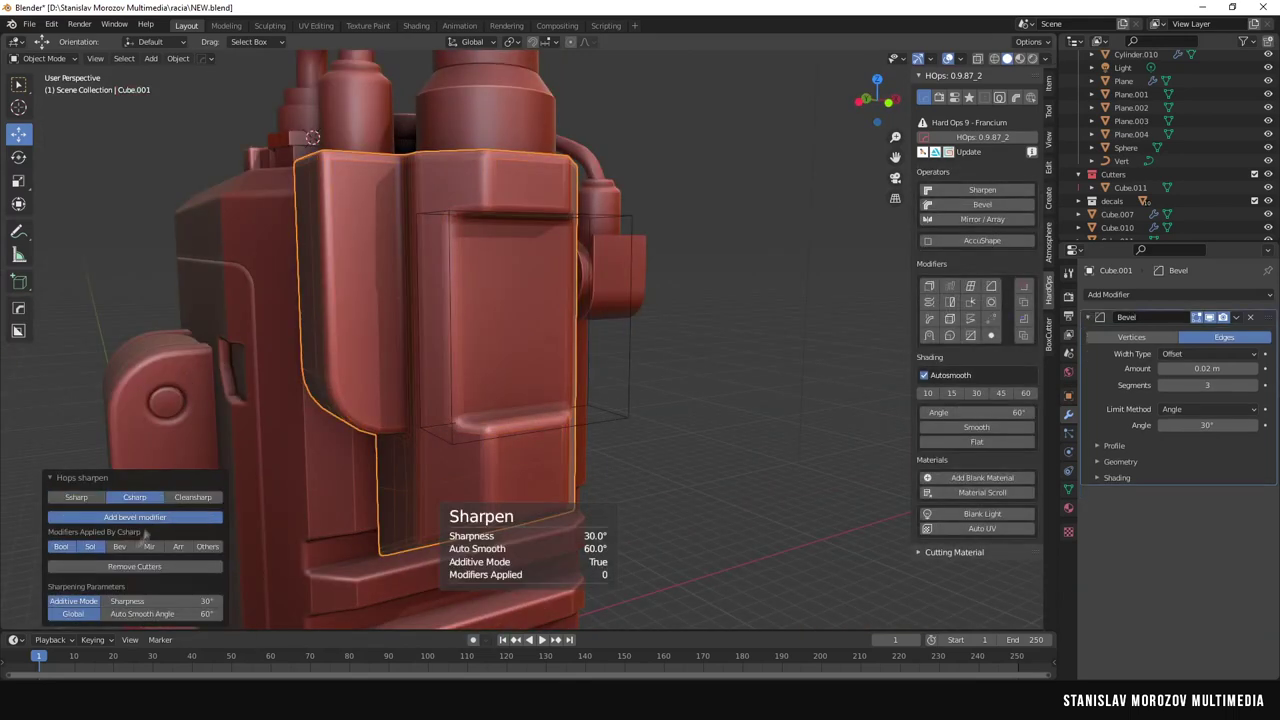
{"action": "key", "text": "q"}
{"action": "left_click", "coordinate": [453, 373]}
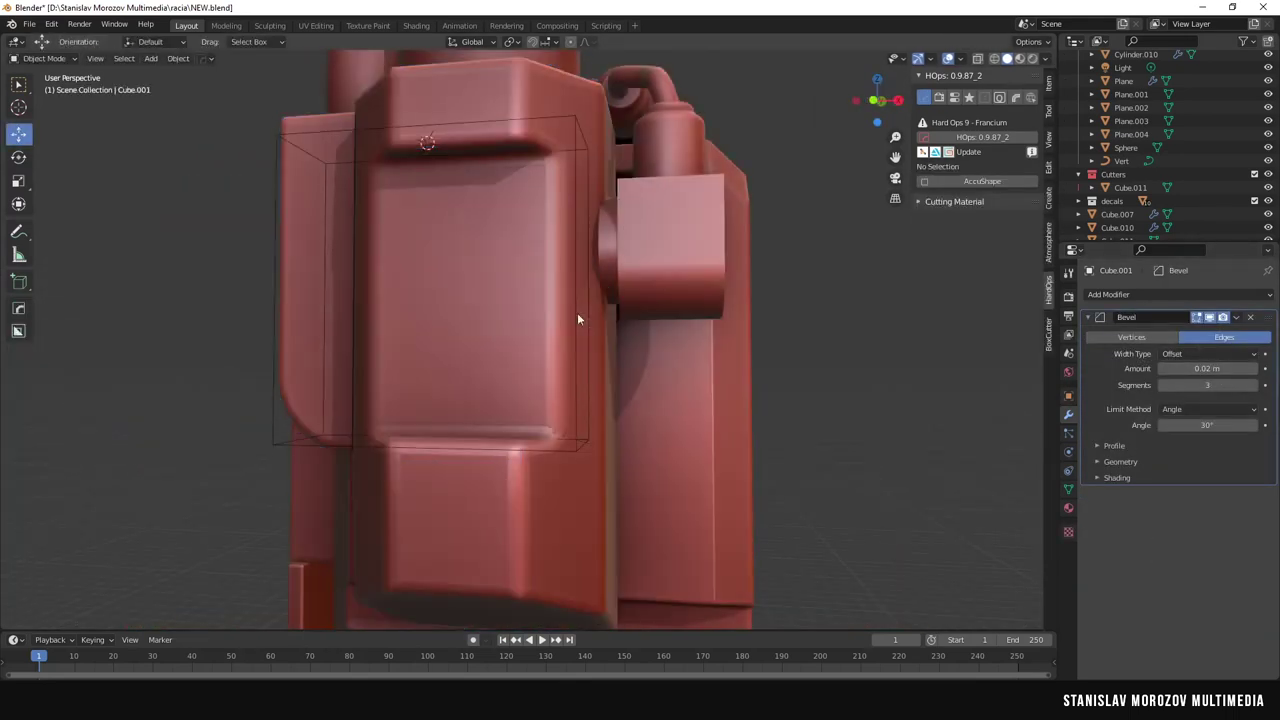
{"action": "key", "text": "w"}
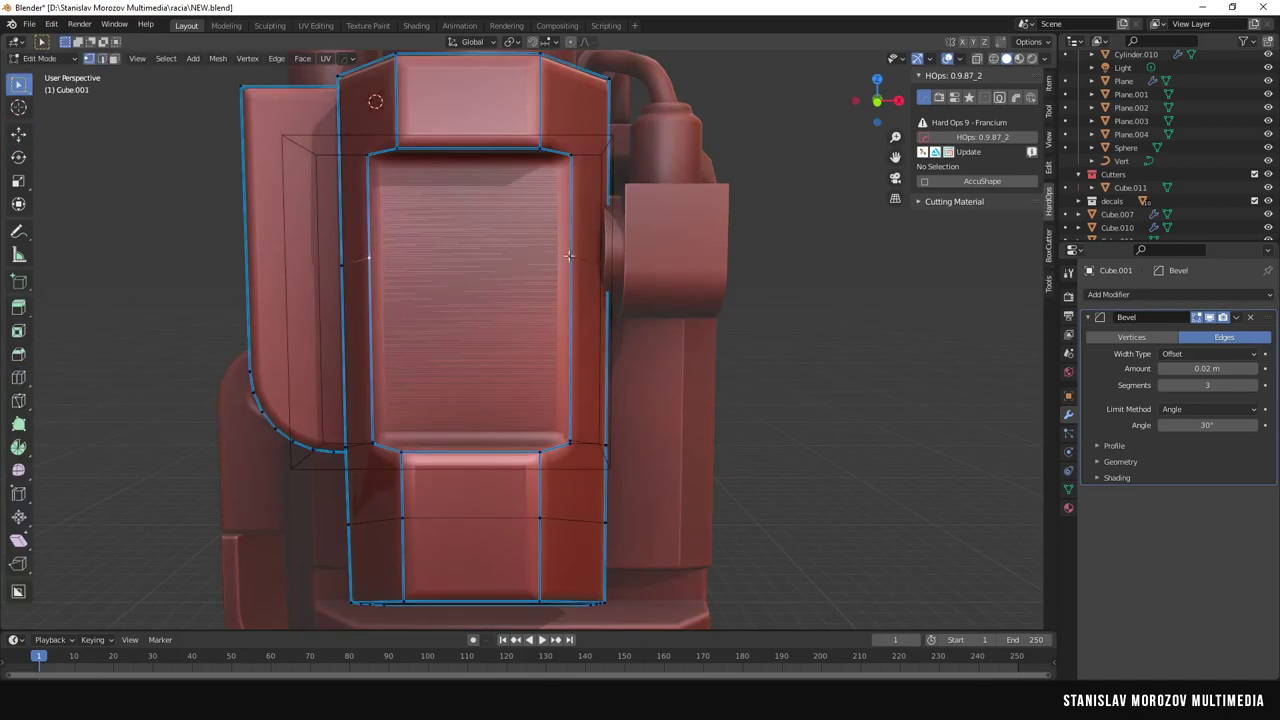
Merge the block's stray vertices at the last vertex.
{"action": "mouse_move", "coordinate": [529, 231]}
{"action": "middle_mouse_down"}
{"action": "mouse_move", "coordinate": [600, 225]}
{"action": "mouse_move", "coordinate": [560, 240]}
{"action": "middle_mouse_up"}
{"action": "mouse_move", "coordinate": [576, 130]}
{"action": "middle_mouse_down"}
{"action": "mouse_move", "coordinate": [509, 277]}
{"action": "mouse_move", "coordinate": [435, 136]}
{"action": "middle_mouse_up"}
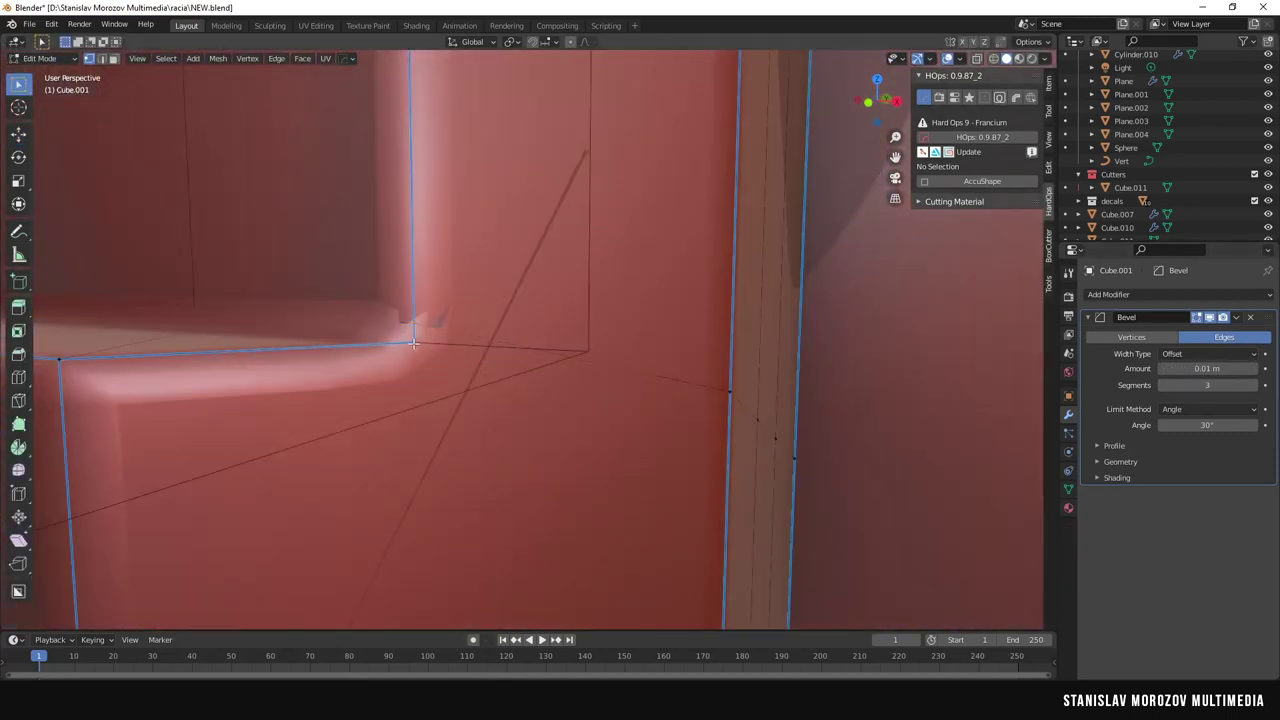
{"action": "left_click", "coordinate": [471, 529]}
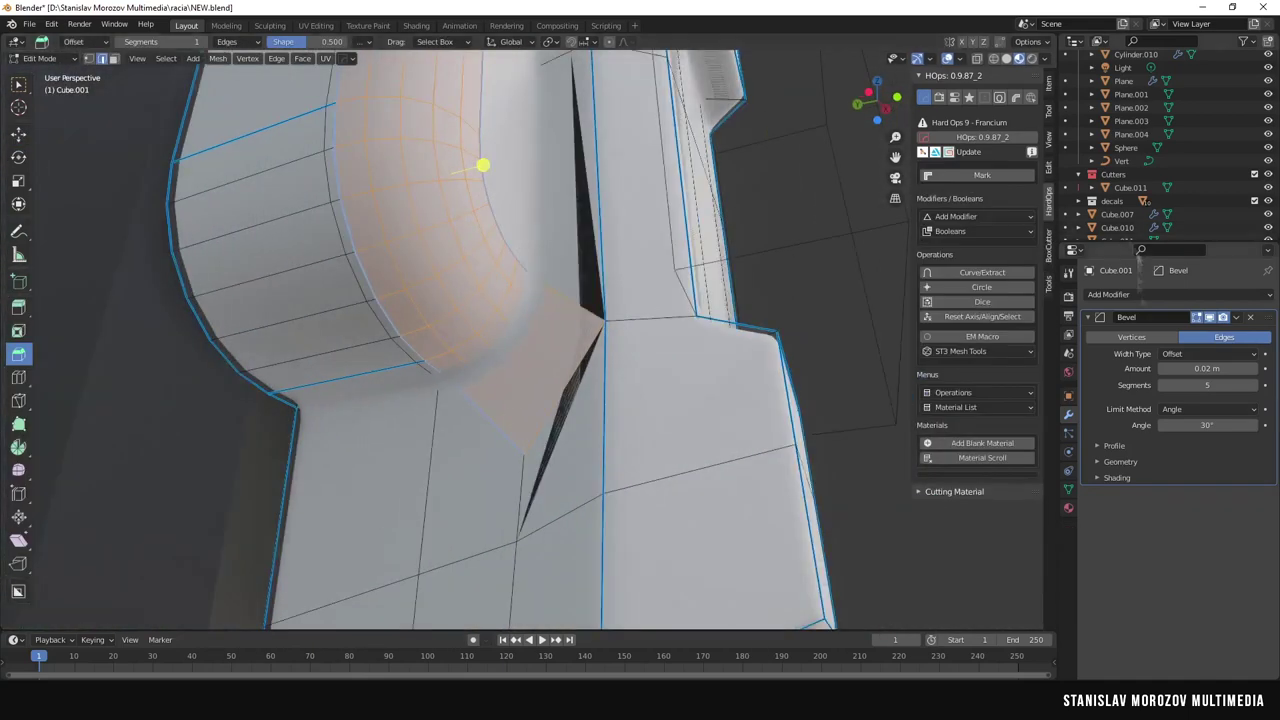
Bevel Cube.001 by 0.03 m and start an edge bevel on the Cube.011 plate.
{"action": "middle_click_drag", "start_coordinate": [651, 333], "coordinate": [668, 326]}
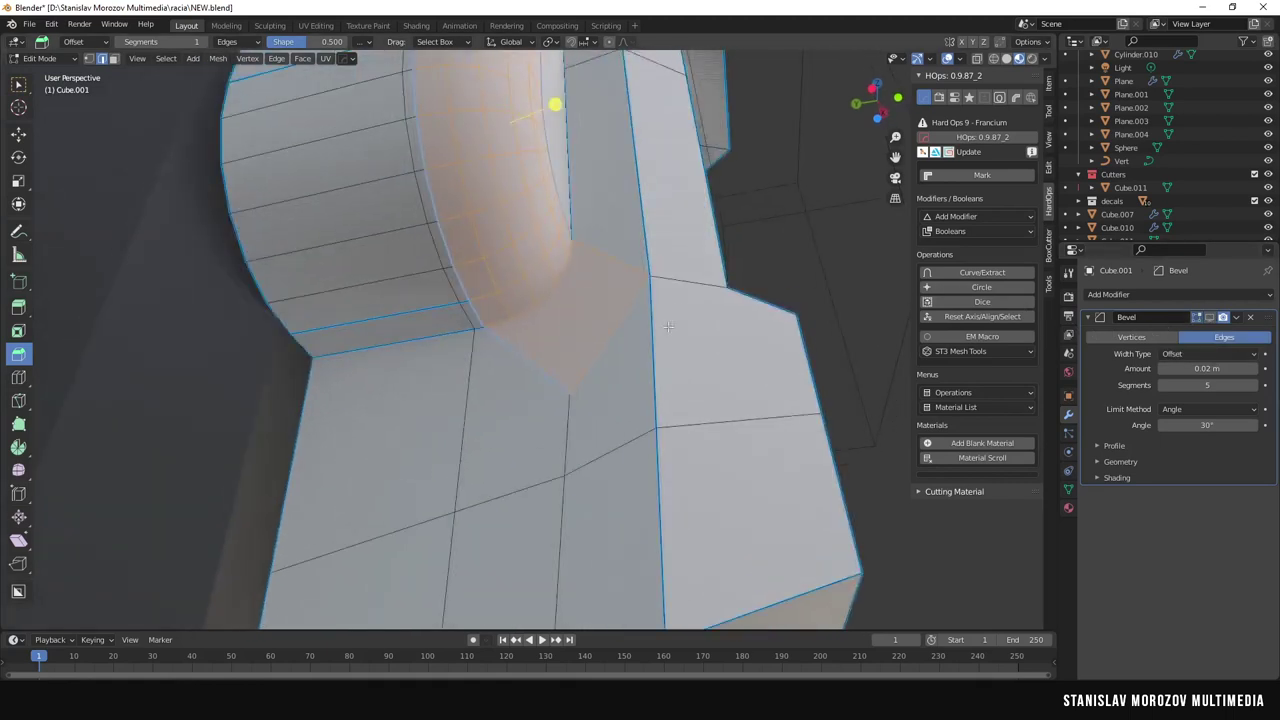
{"action": "key", "text": "w"}
{"action": "key", "text": "alt+a"}
{"action": "middle_click_drag", "start_coordinate": [569, 395], "coordinate": [569, 370]}
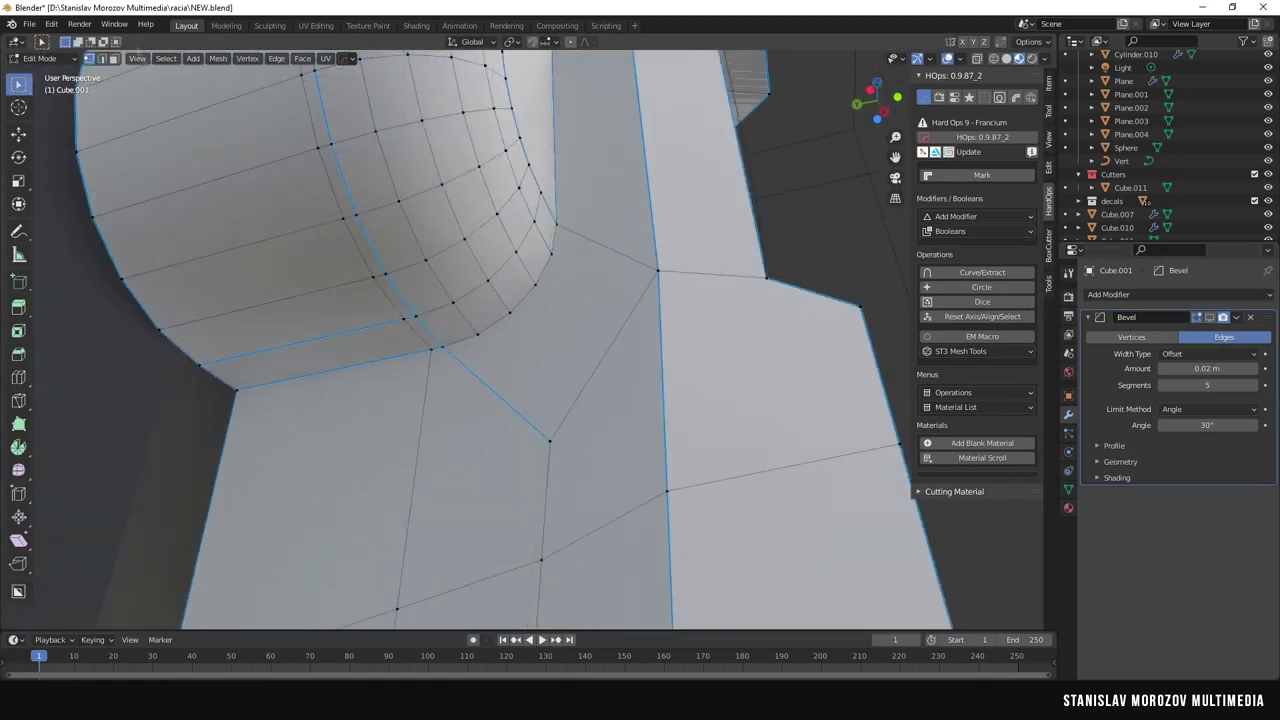
{"action": "right_click", "coordinate": [606, 357]}
{"action": "left_click", "coordinate": [565, 664]}
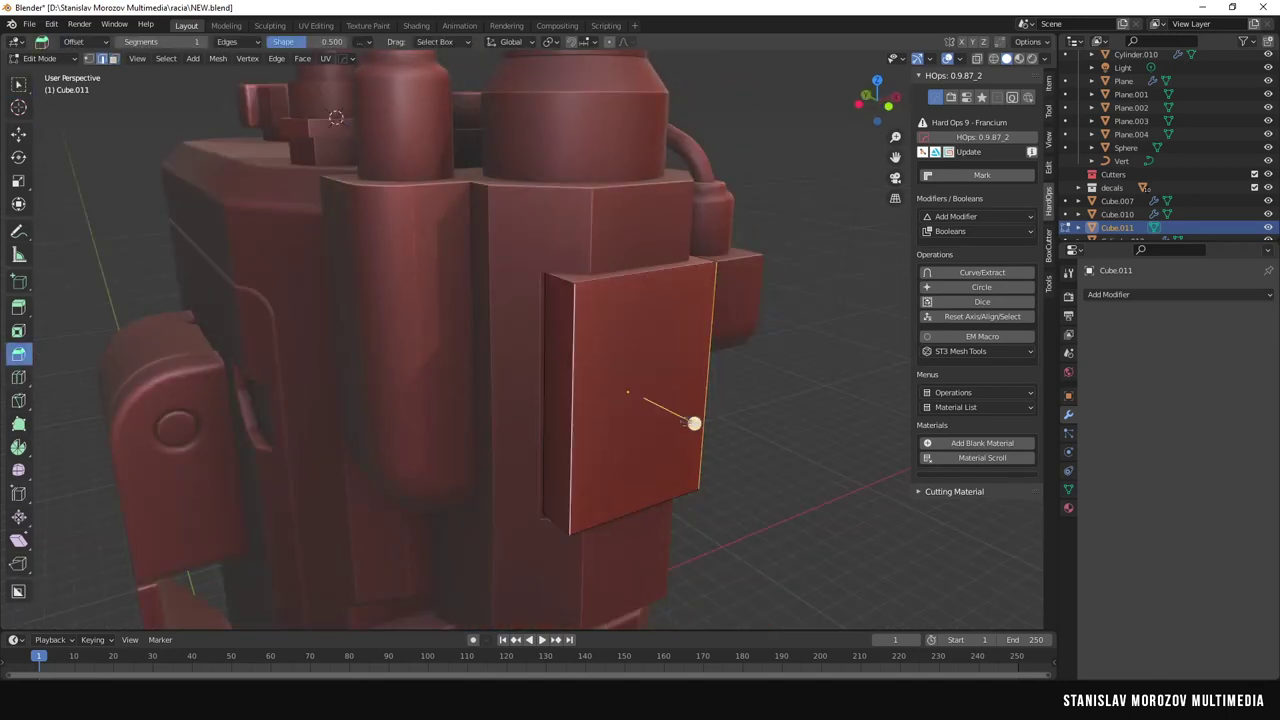
Commit the plate's edge bevel and add horizontal loop cuts across it.
{"action": "left_click", "coordinate": [707, 475]}
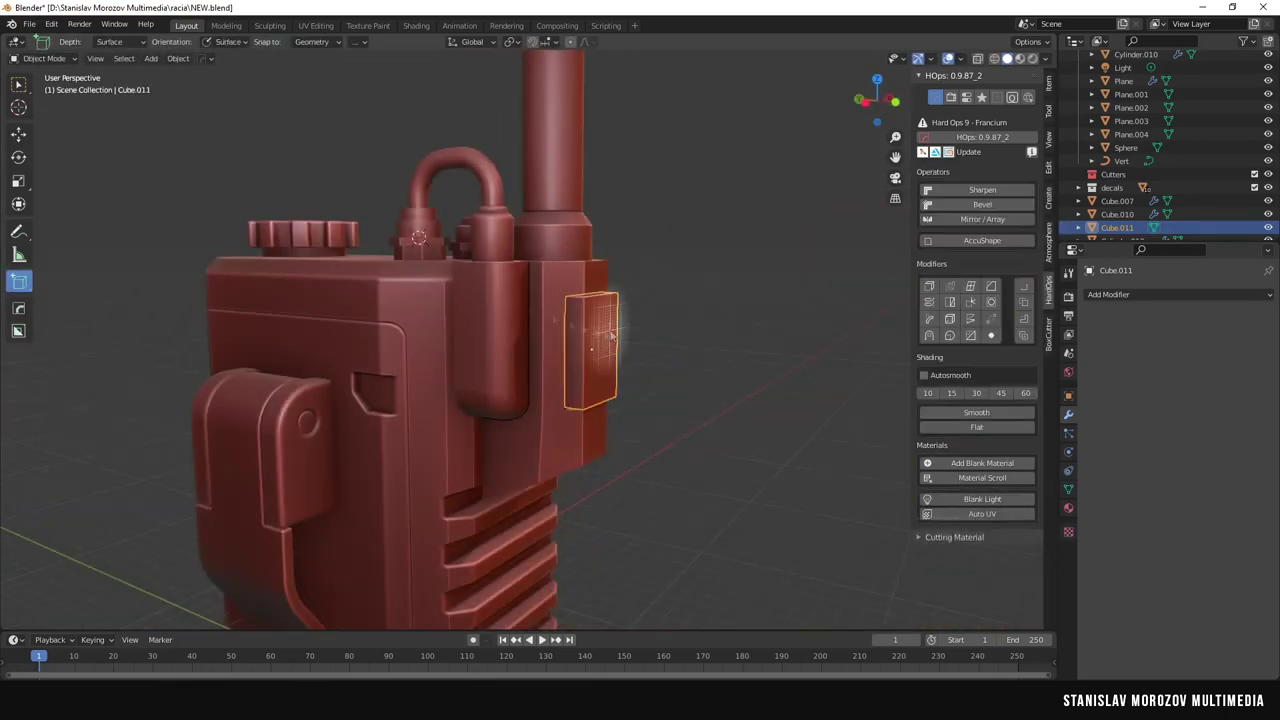
{"action": "left_click", "coordinate": [19, 85]}
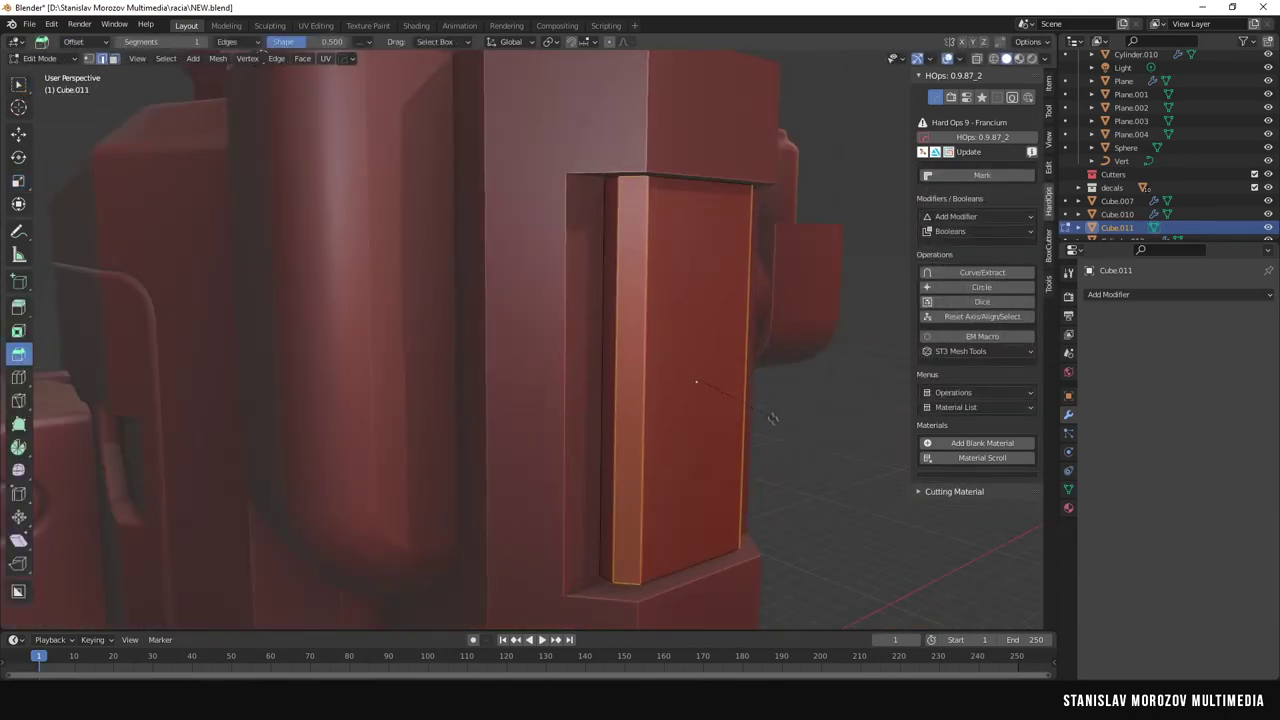
{"action": "left_click", "coordinate": [745, 387]}
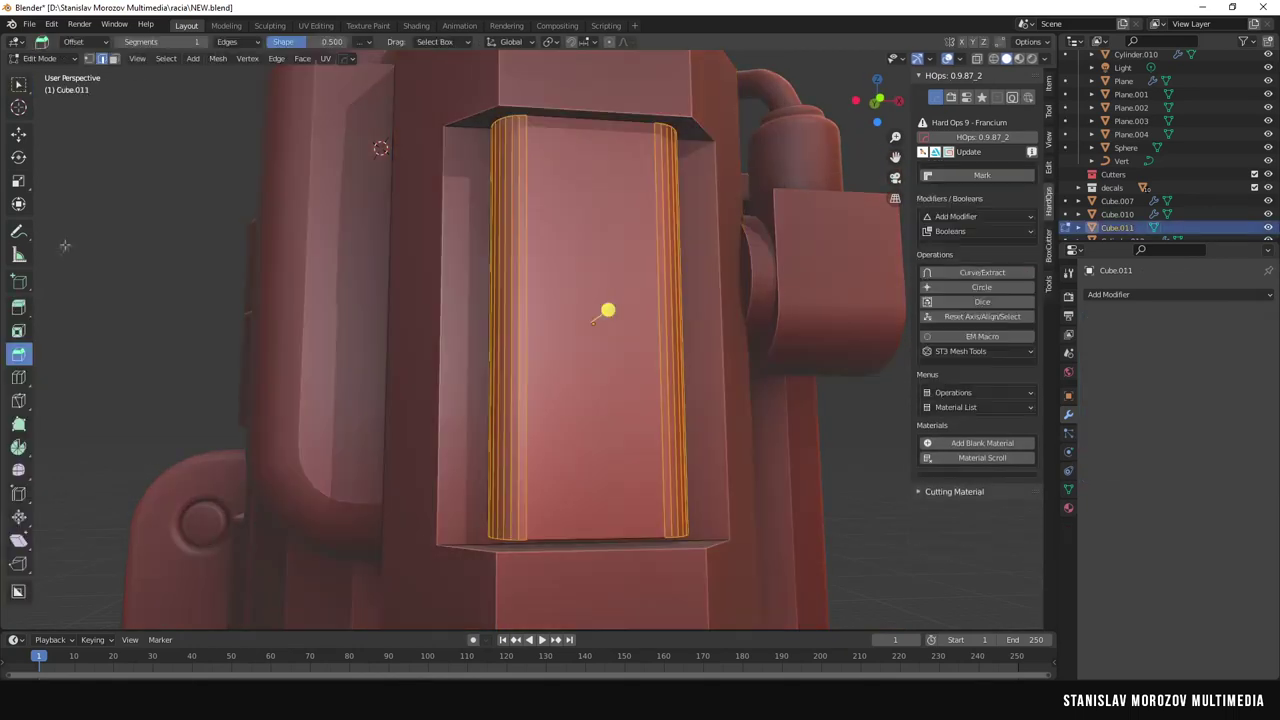
{"action": "left_click", "coordinate": [593, 322]}
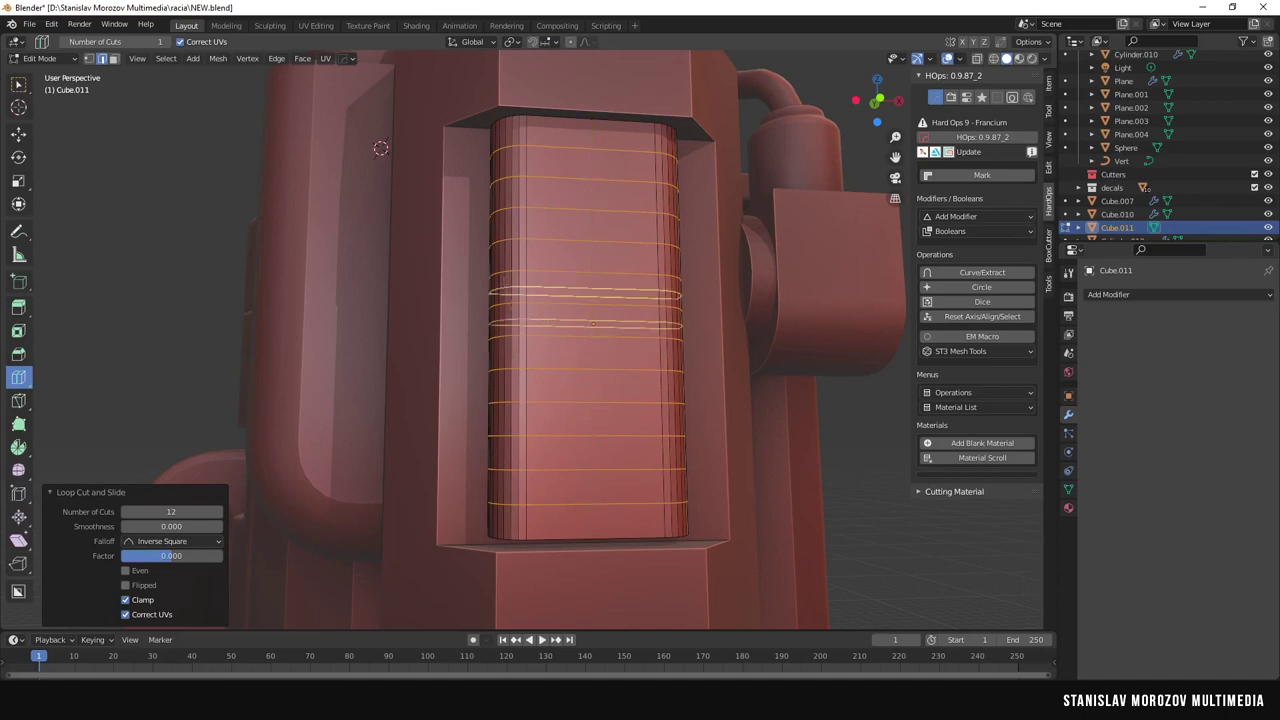
{"action": "key", "text": "Tab"}
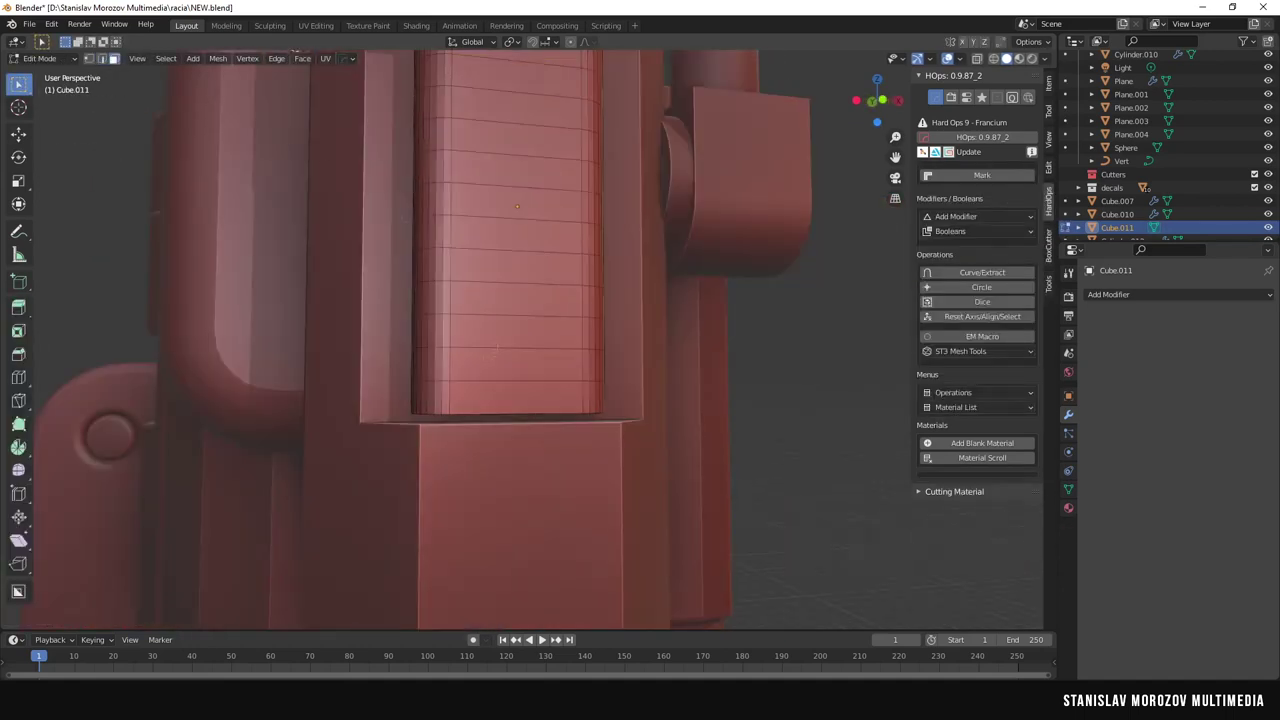
Isolate the grip plate in local view and select its horizontal face bands.
{"action": "scroll", "coordinate": [517, 206], "scroll_direction": "up", "scroll_amount": 4}
{"action": "scroll", "coordinate": [358, 373], "scroll_direction": "up", "scroll_amount": 1}
{"action": "mouse_move", "coordinate": [286, 362]}
{"action": "middle_mouse_down"}
{"action": "mouse_move", "coordinate": [460, 311]}
{"action": "mouse_move", "coordinate": [520, 345]}
{"action": "mouse_move", "coordinate": [708, 390]}
{"action": "mouse_move", "coordinate": [260, 369]}
{"action": "middle_mouse_up"}
{"action": "left_click", "coordinate": [520, 345], "text": "alt"}
{"action": "key", "text": "slash"}
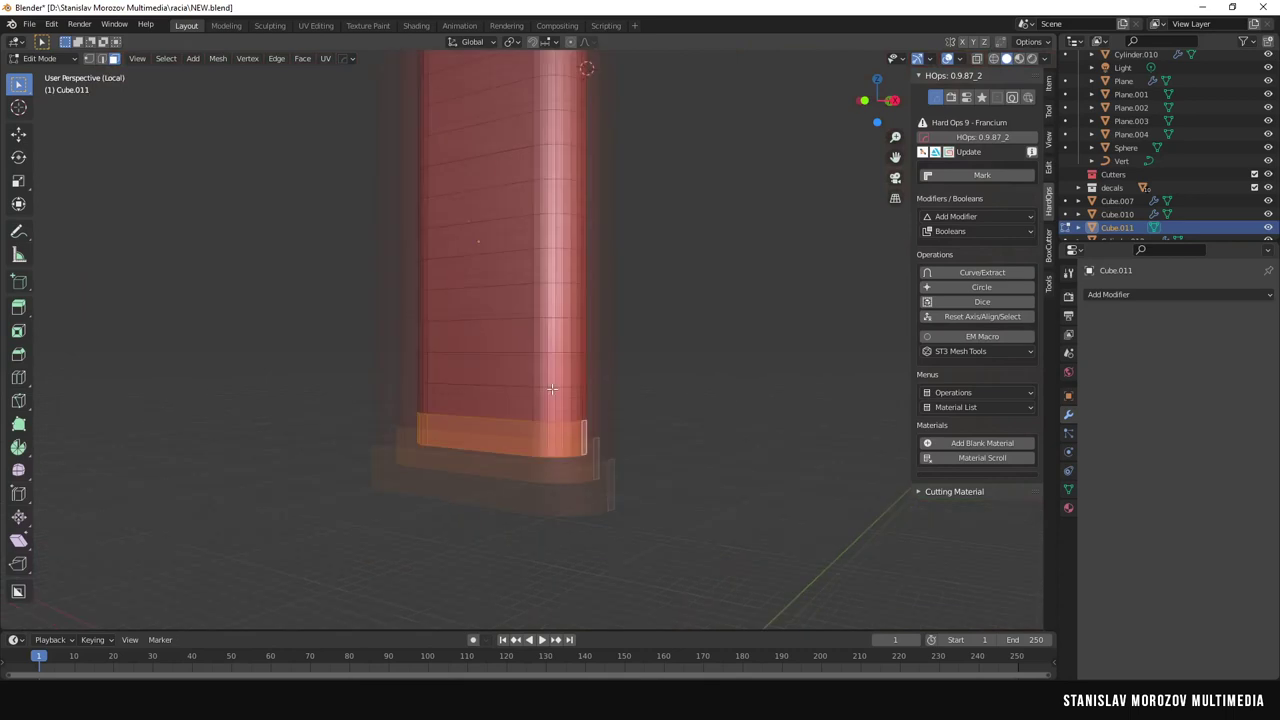
{"action": "left_click", "coordinate": [607, 425], "text": "shift"}
{"action": "middle_click_drag", "start_coordinate": [524, 437], "coordinate": [360, 448]}
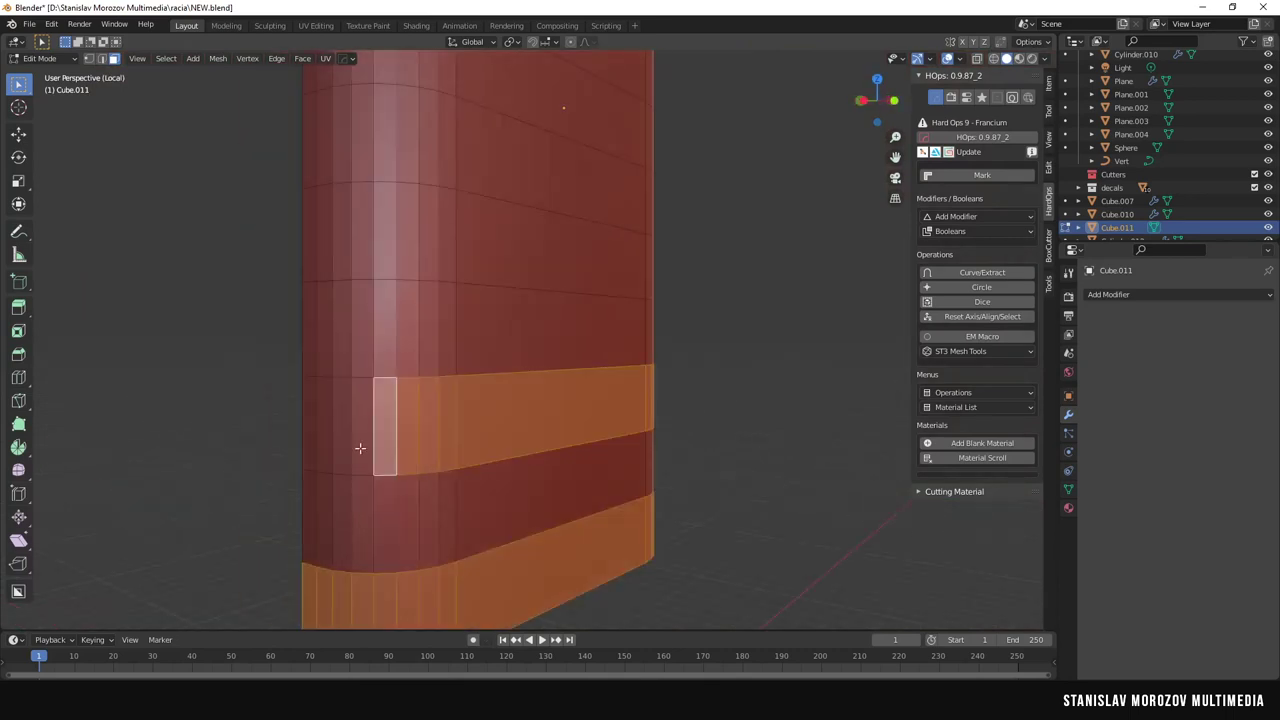
{"action": "middle_click_drag", "start_coordinate": [491, 346], "coordinate": [322, 403]}
{"action": "middle_click_drag", "start_coordinate": [434, 400], "coordinate": [536, 407]}
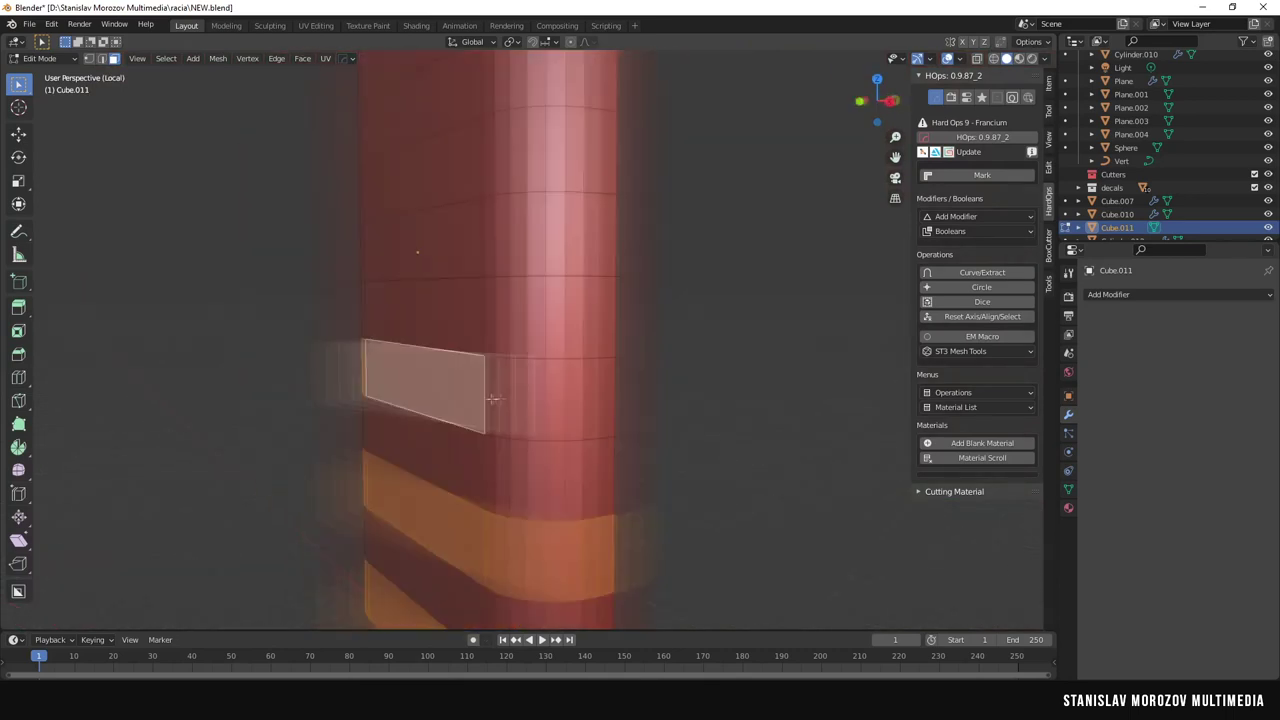
{"action": "middle_click_drag", "start_coordinate": [517, 262], "coordinate": [364, 281]}
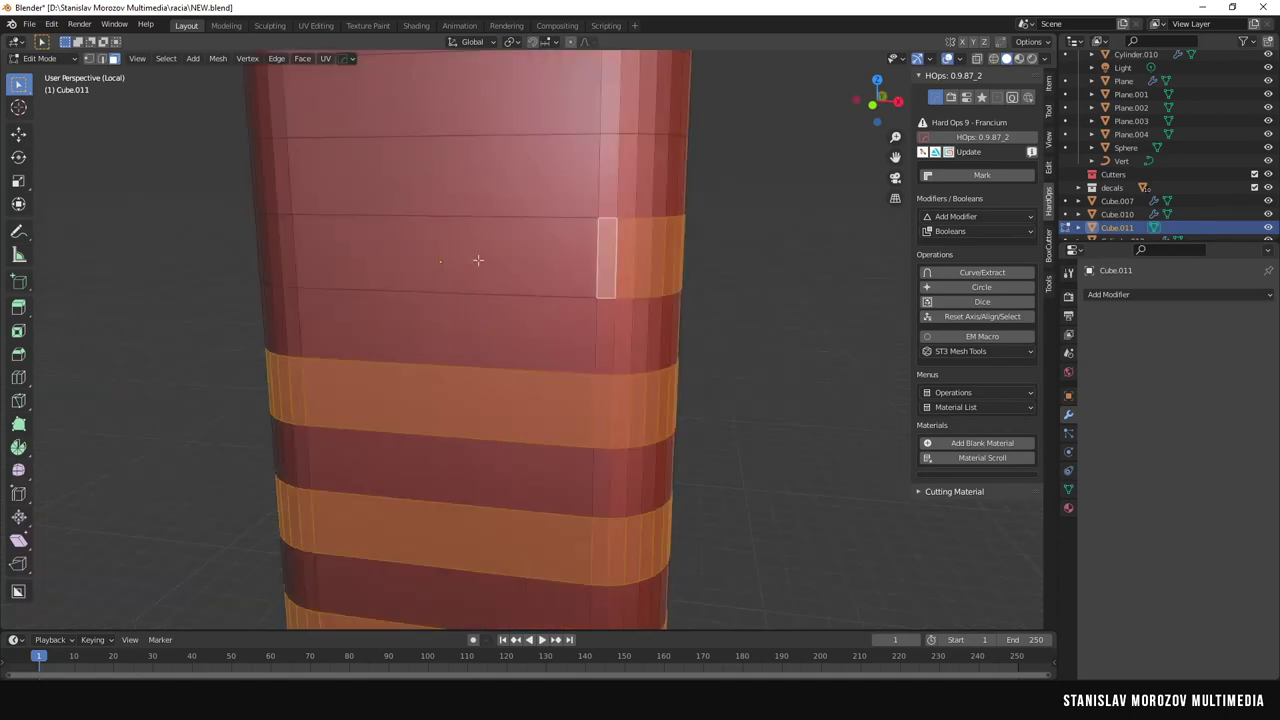
{"action": "middle_click_drag", "start_coordinate": [283, 280], "coordinate": [273, 428]}
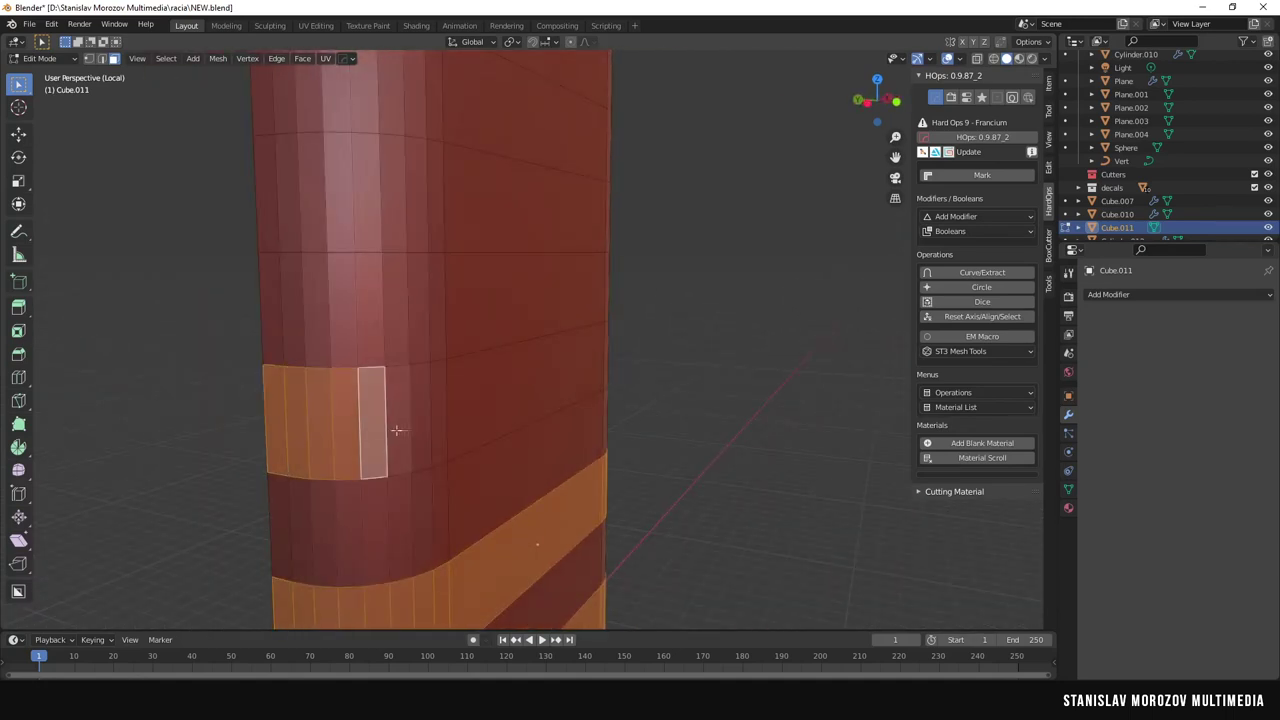
{"action": "middle_click_drag", "start_coordinate": [397, 430], "coordinate": [489, 376]}
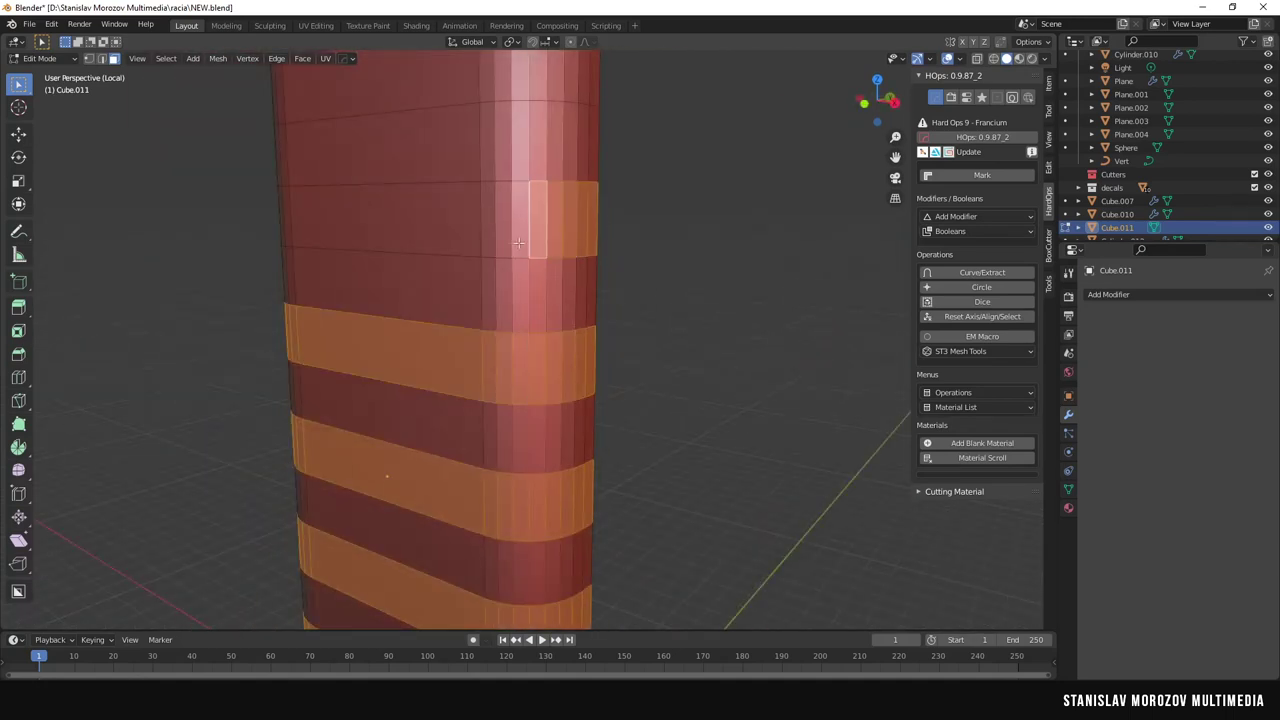
{"action": "middle_click_drag", "start_coordinate": [518, 242], "coordinate": [420, 330]}
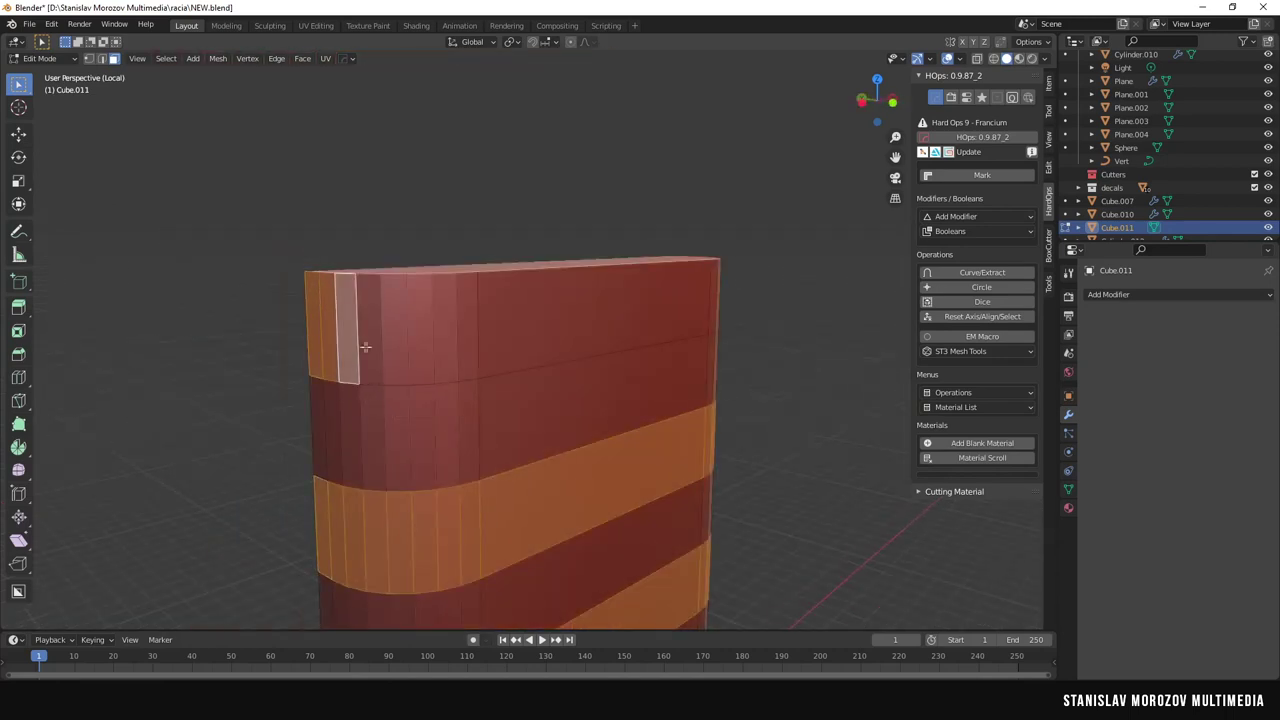
{"action": "middle_click_drag", "start_coordinate": [793, 356], "coordinate": [499, 320]}
{"action": "middle_click_drag", "start_coordinate": [589, 473], "coordinate": [480, 406]}
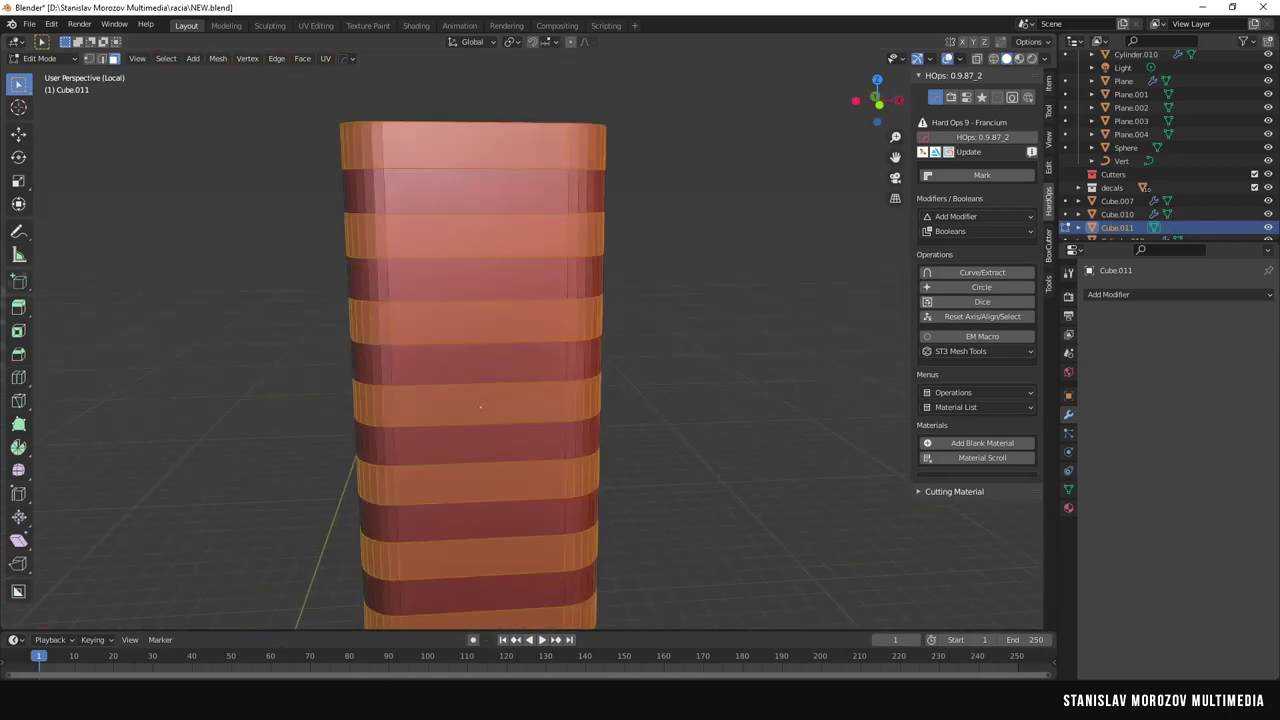
Bulge the selected bands outward with Shrink/Flatten, then return to the full radio.
{"action": "key", "text": "alt+s"}
{"action": "left_click", "coordinate": [482, 418]}
{"action": "key", "text": "Tab"}
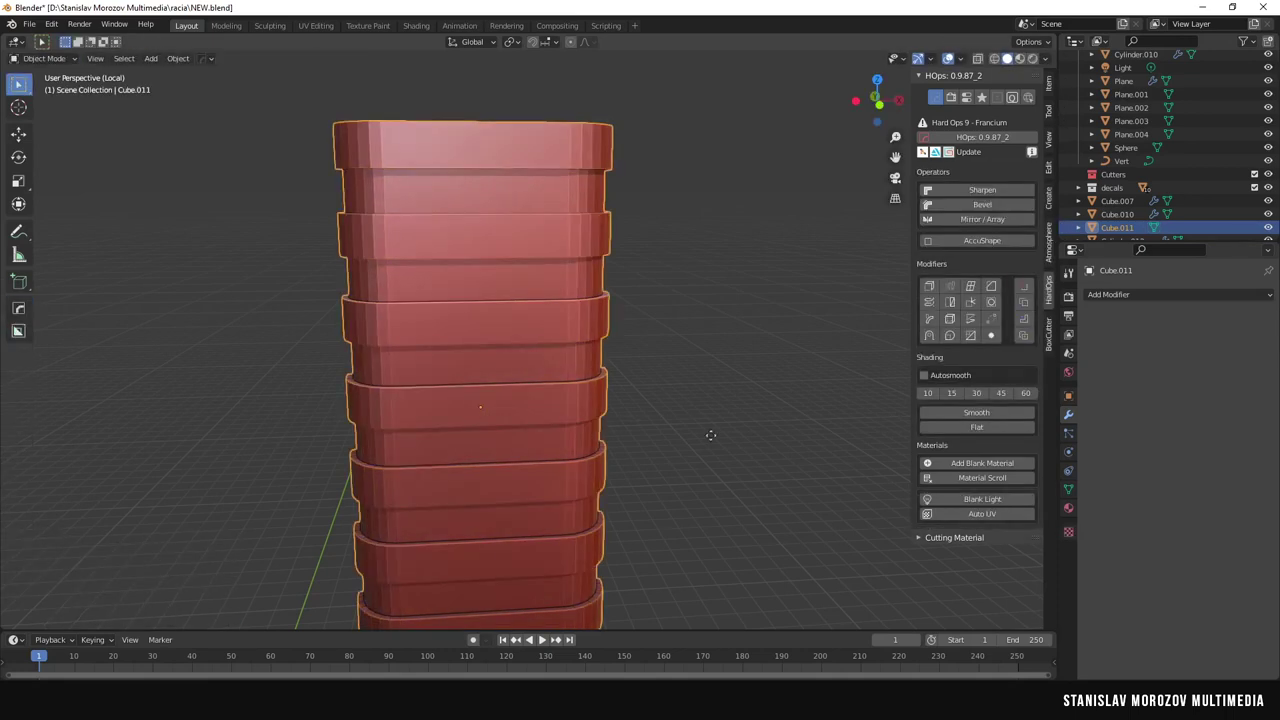
{"action": "scroll", "coordinate": [700, 432], "scroll_direction": "down", "scroll_amount": 3}
{"action": "key", "text": "KP_Divide"}
Enable Auto Smooth in the ribbed grip's mesh normals settings.
{"action": "left_click", "coordinate": [450, 250]}
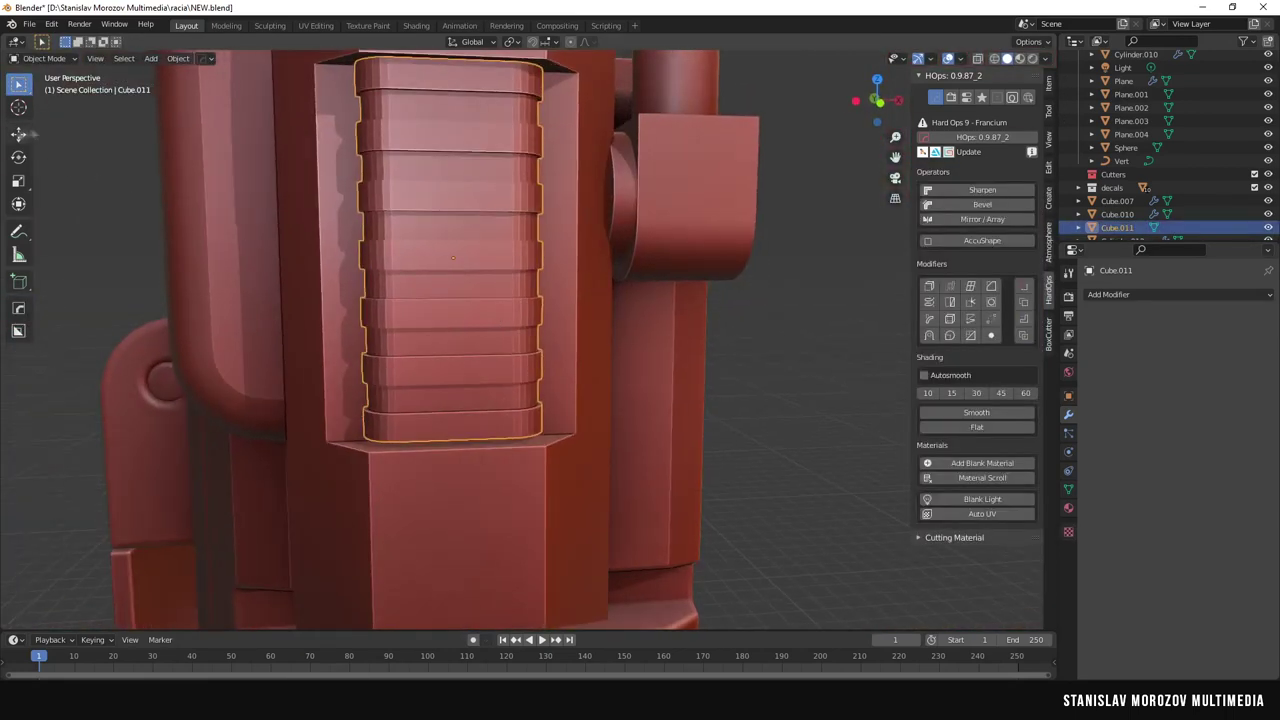
{"action": "scroll", "coordinate": [779, 456], "scroll_direction": "down", "scroll_amount": 5}
{"action": "mouse_move", "coordinate": [779, 456]}
{"action": "middle_mouse_down"}
{"action": "mouse_move", "coordinate": [662, 380]}
{"action": "mouse_move", "coordinate": [640, 390]}
{"action": "middle_mouse_up"}
{"action": "left_click", "coordinate": [1068, 489]}
{"action": "left_click", "coordinate": [1162, 543]}
{"action": "scroll", "coordinate": [564, 397], "scroll_direction": "up", "scroll_amount": 3}
{"action": "mouse_move", "coordinate": [564, 397]}
{"action": "middle_mouse_down"}
{"action": "mouse_move", "coordinate": [252, 388]}
{"action": "mouse_move", "coordinate": [494, 353]}
{"action": "middle_mouse_up"}
{"action": "scroll", "coordinate": [252, 388], "scroll_direction": "down", "scroll_amount": 4}
Switch to material preview and select the white side housing Cube.001.
{"action": "key", "text": "z"}
{"action": "left_click", "coordinate": [494, 353]}
{"action": "left_click", "coordinate": [1092, 351]}
{"action": "left_click", "coordinate": [1120, 400]}
{"action": "middle_click_drag", "start_coordinate": [600, 350], "coordinate": [650, 350]}
{"action": "scroll", "coordinate": [707, 363], "scroll_direction": "down", "scroll_amount": 4}
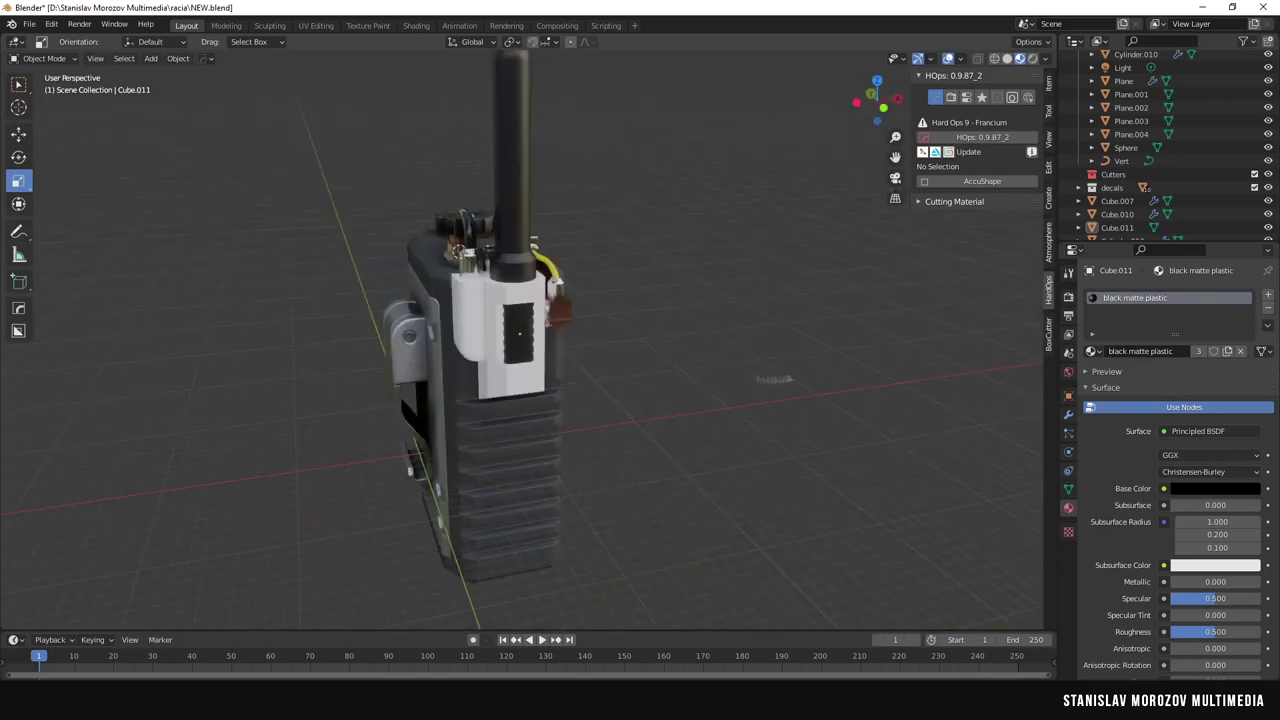
{"action": "scroll", "coordinate": [707, 363], "scroll_direction": "up", "scroll_amount": 6}
{"action": "left_click", "coordinate": [460, 330]}
Sharpen the white housing's edges with HardOps Sharpen from the Q menu.
{"action": "left_click", "coordinate": [1068, 414]}
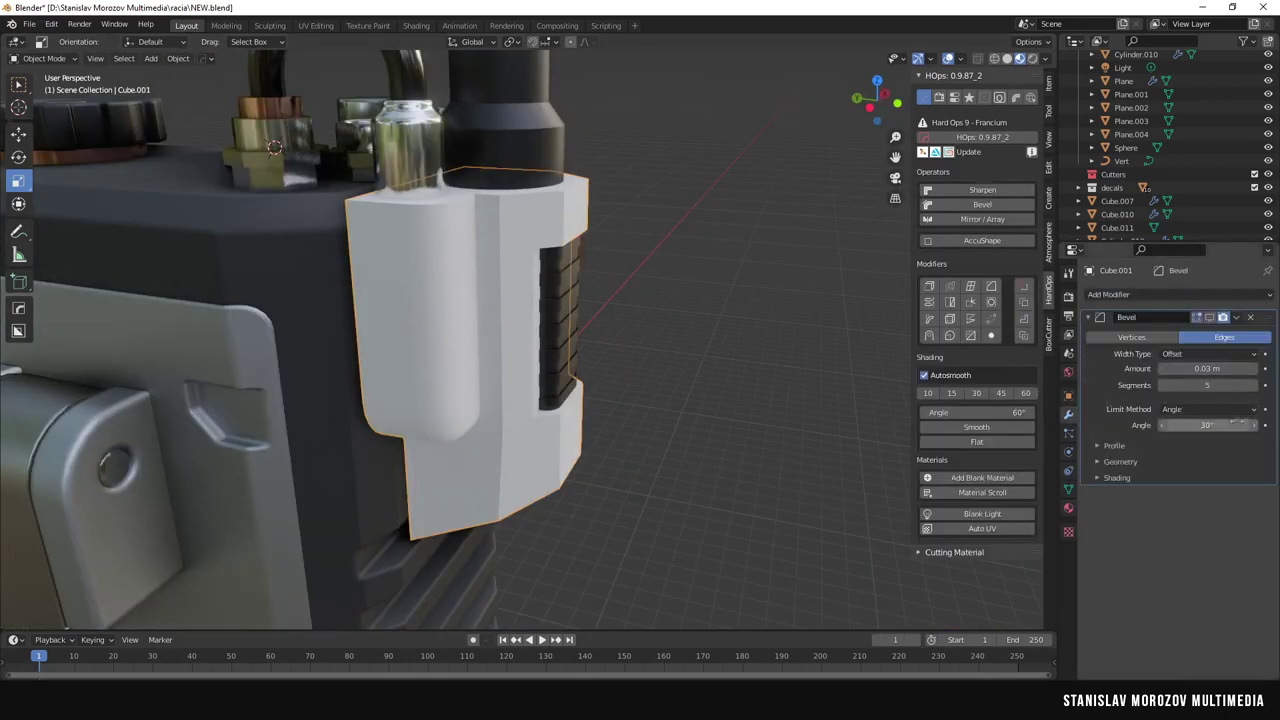
{"action": "left_click", "coordinate": [783, 368]}
{"action": "mouse_move", "coordinate": [783, 368]}
{"action": "middle_mouse_down"}
{"action": "mouse_move", "coordinate": [520, 408]}
{"action": "mouse_move", "coordinate": [757, 360]}
{"action": "middle_mouse_up"}
{"action": "left_click", "coordinate": [474, 364]}
{"action": "key", "text": "q"}
{"action": "left_click", "coordinate": [474, 364]}
{"action": "middle_click_drag", "start_coordinate": [474, 364], "coordinate": [709, 416]}
In Edit Mode, mark the housing's edges with HOps Mark, giving a 0.02 m bevel.
{"action": "key", "text": "Tab"}
{"action": "key", "text": "KP_Decimal"}
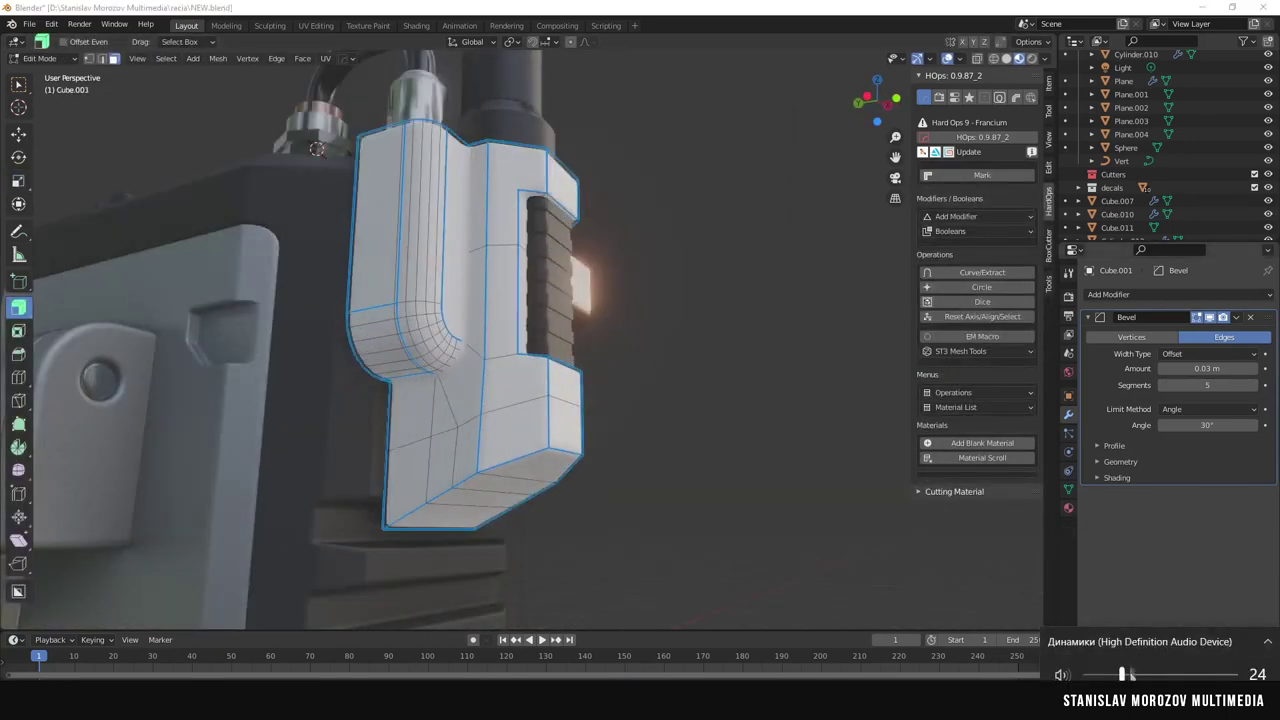
{"action": "scroll", "coordinate": [677, 431], "scroll_direction": "up", "scroll_amount": 4}
{"action": "middle_click_drag", "start_coordinate": [760, 330], "coordinate": [438, 320]}
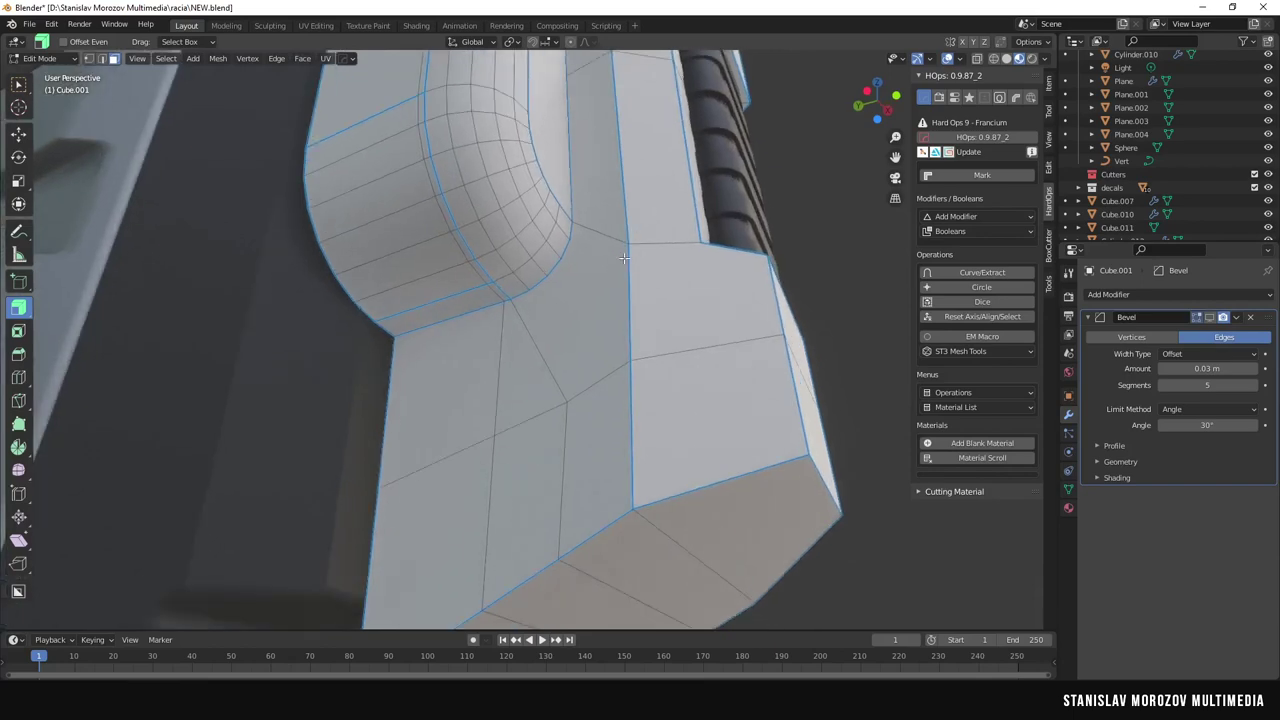
{"action": "scroll", "coordinate": [438, 320], "scroll_direction": "up", "scroll_amount": 2}
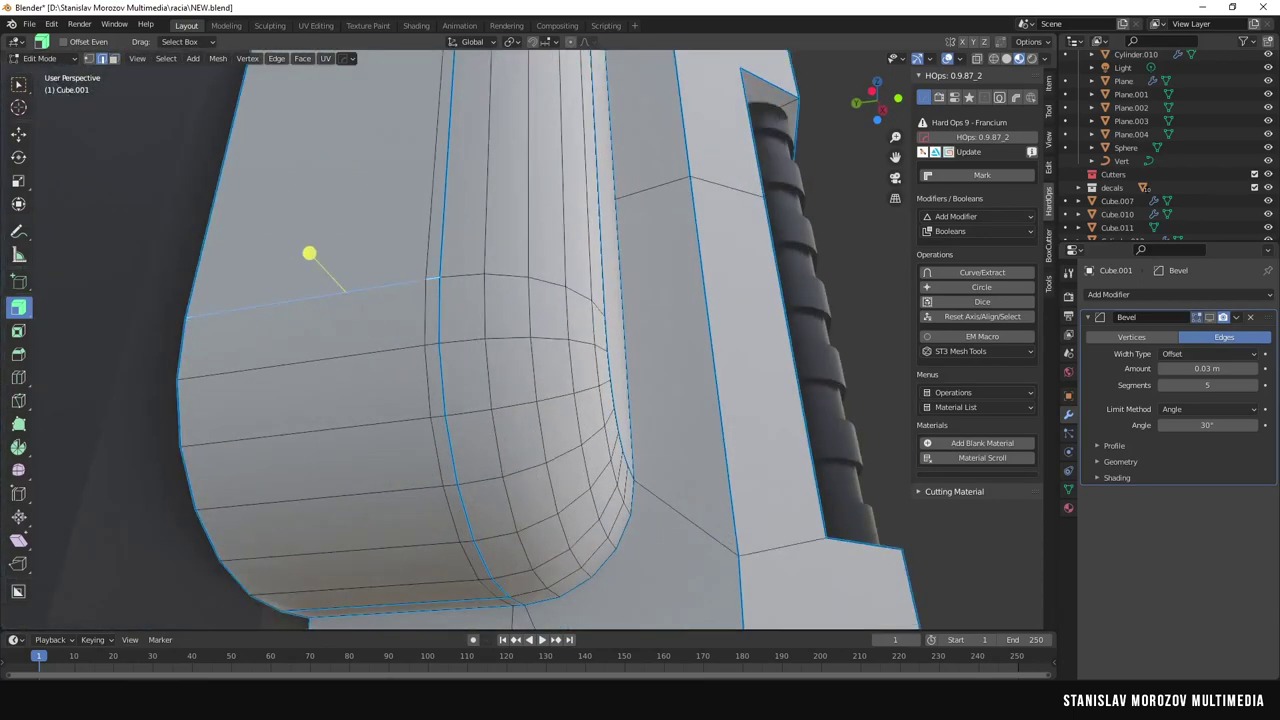
{"action": "scroll", "coordinate": [505, 352], "scroll_direction": "up", "scroll_amount": 2}
{"action": "middle_click_drag", "start_coordinate": [496, 297], "coordinate": [510, 340]}
{"action": "scroll", "coordinate": [510, 340], "scroll_direction": "down", "scroll_amount": 4}
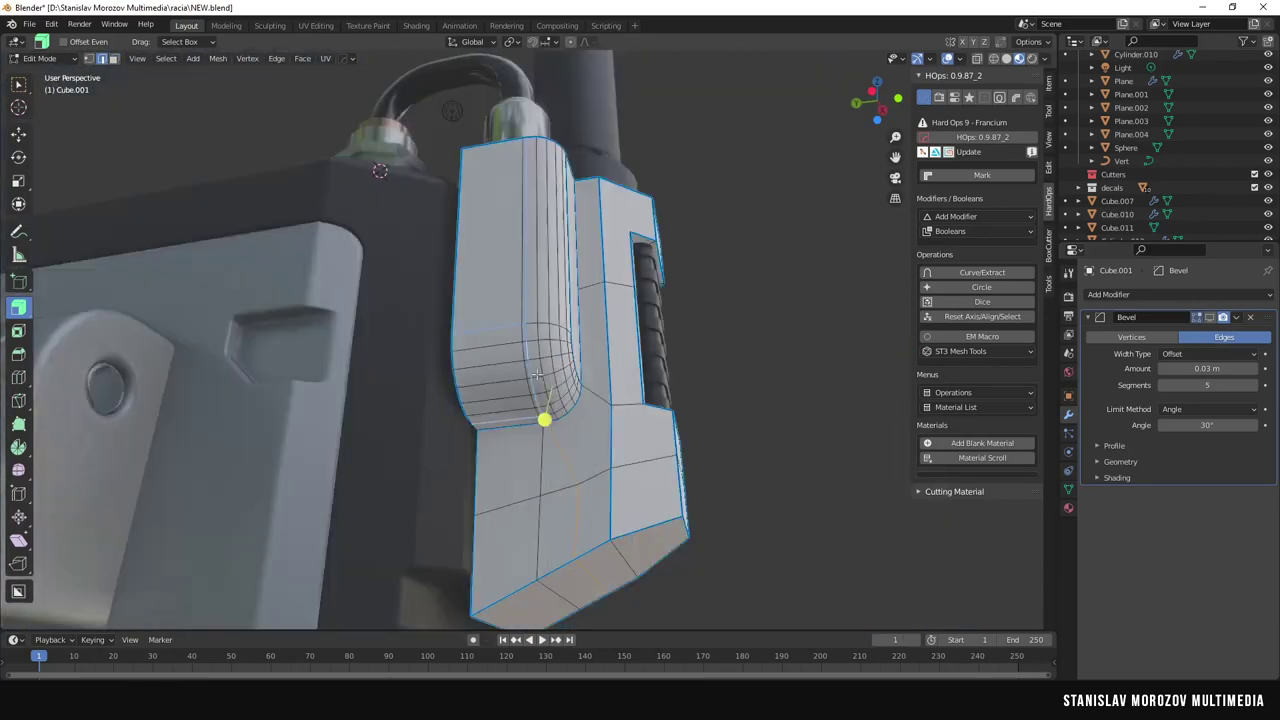
{"action": "scroll", "coordinate": [515, 355], "scroll_direction": "up", "scroll_amount": 5}
{"action": "key", "text": "q"}
{"action": "left_click", "coordinate": [519, 364]}
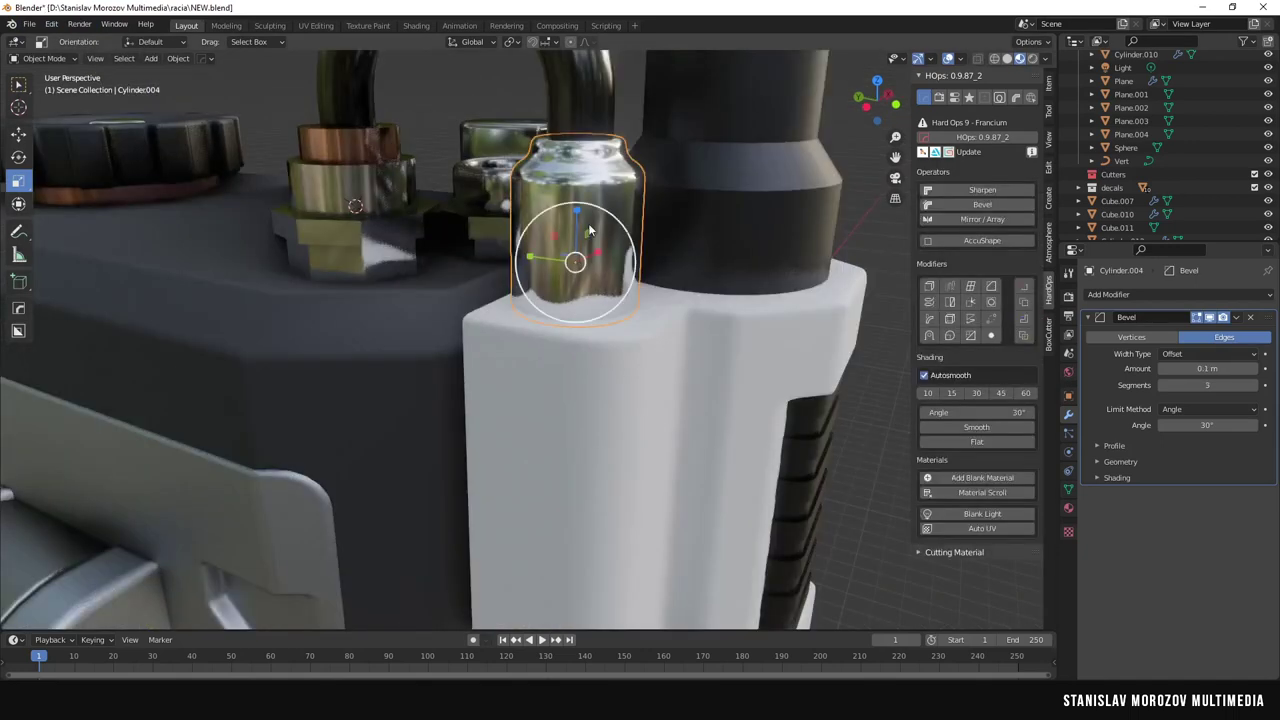
Isolate the small cylinder cap and set its loop cuts to 11.
{"action": "key", "text": "KP_Divide"}
{"action": "middle_click_drag", "start_coordinate": [590, 230], "coordinate": [557, 209]}
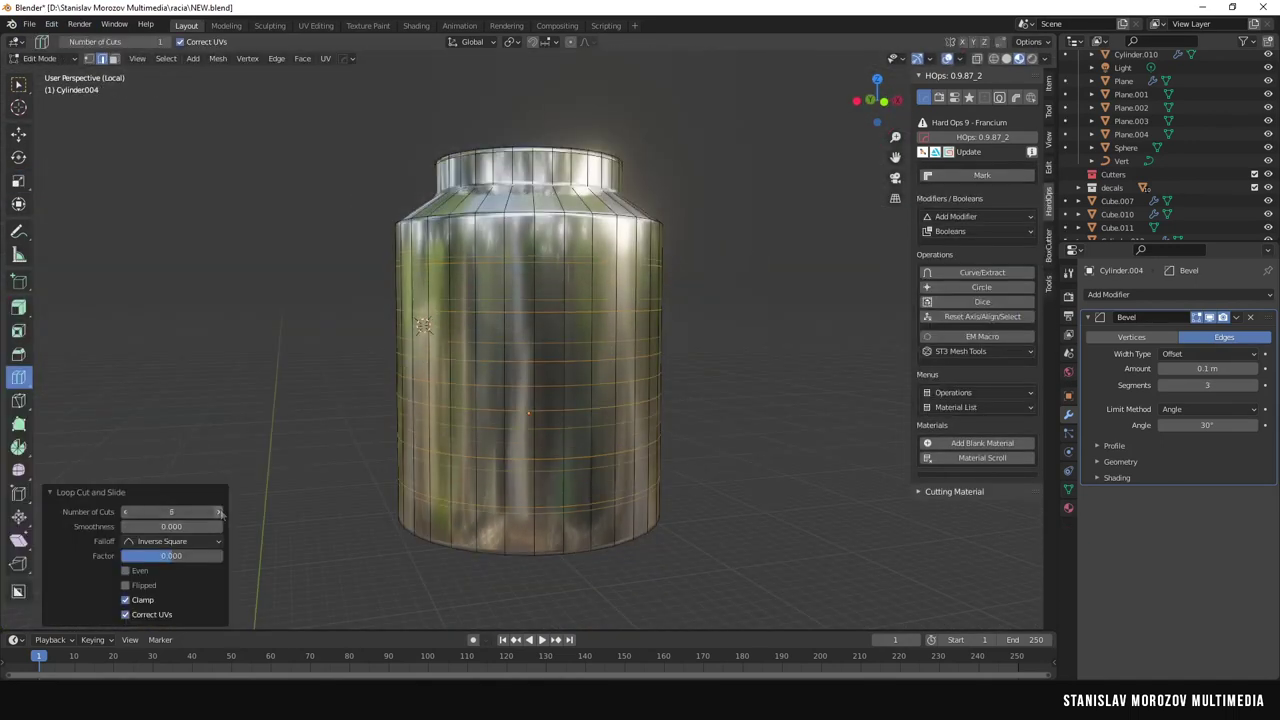
{"action": "double_click", "coordinate": [125, 511]}
{"action": "type", "text": "11"}
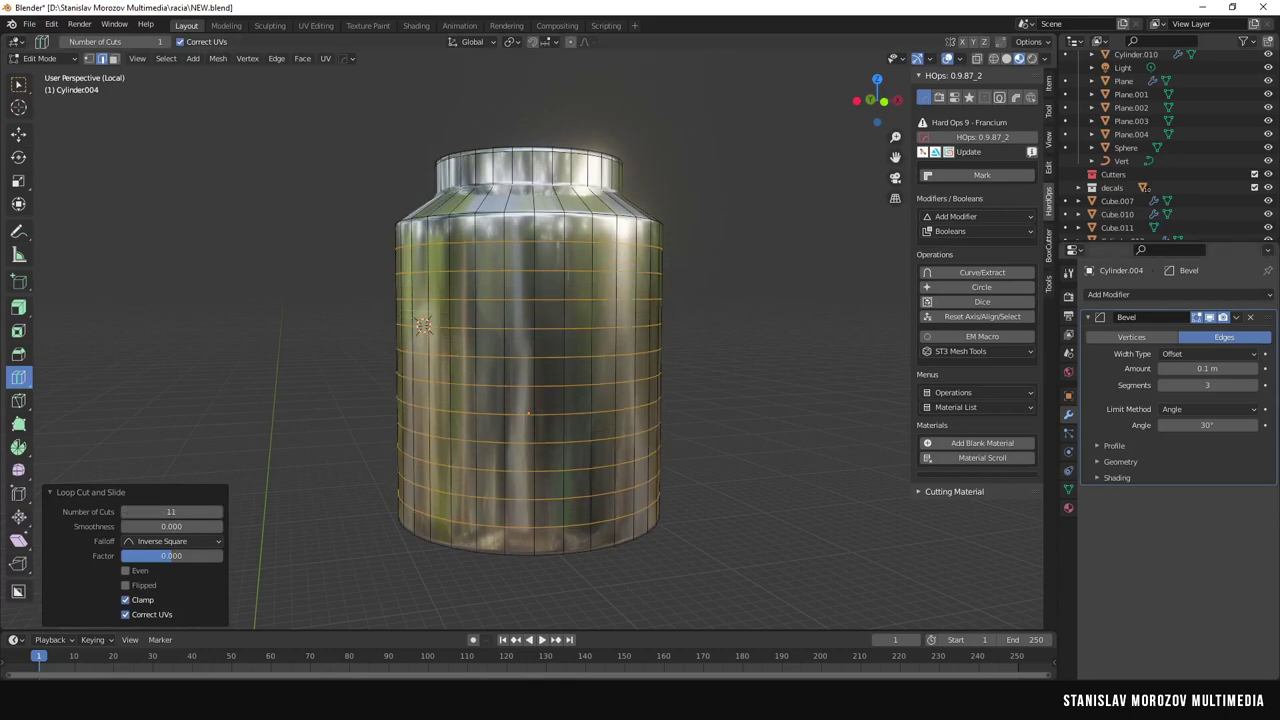
Box-select the middle band of faces on the cylinder.
{"action": "key", "text": "a"}
{"action": "key", "text": "w"}
{"action": "scroll", "coordinate": [380, 386], "scroll_direction": "up", "scroll_amount": 4}
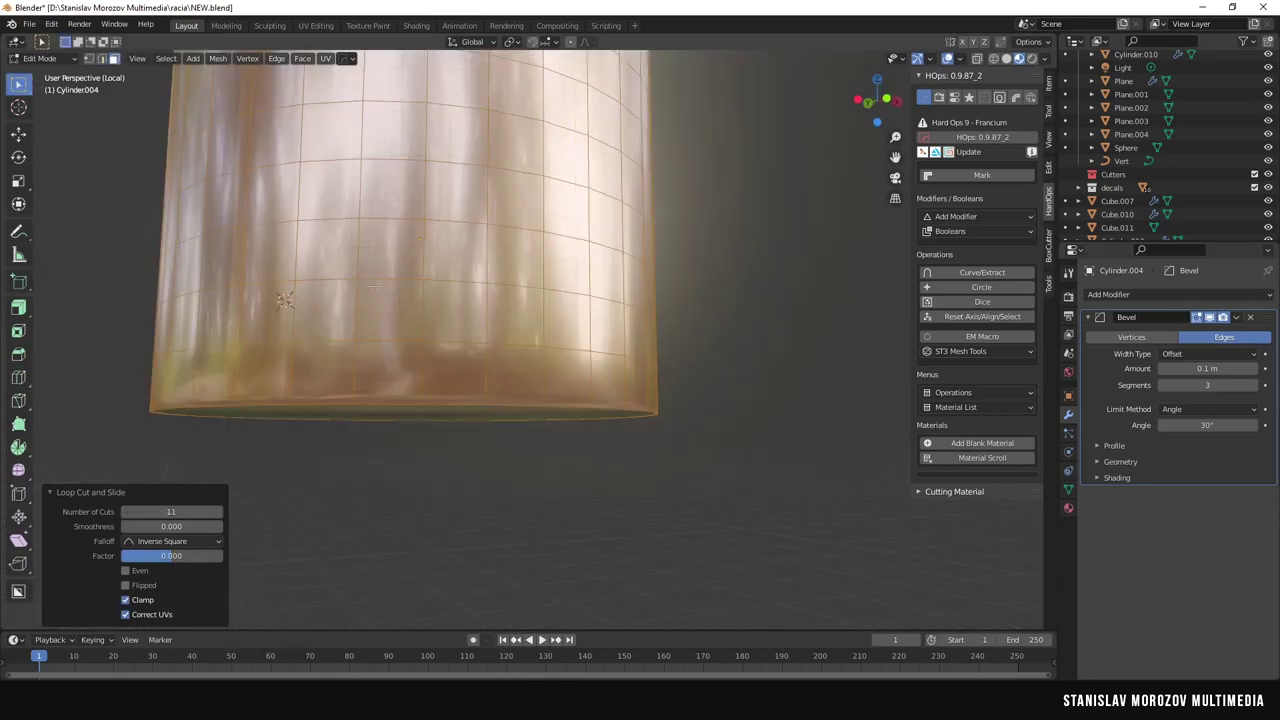
{"action": "left_click_drag", "start_coordinate": [490, 335], "coordinate": [217, 379], "text": "ctrl"}
{"action": "middle_click_drag", "start_coordinate": [217, 379], "coordinate": [507, 453]}
{"action": "middle_click_drag", "start_coordinate": [242, 435], "coordinate": [30, 90]}
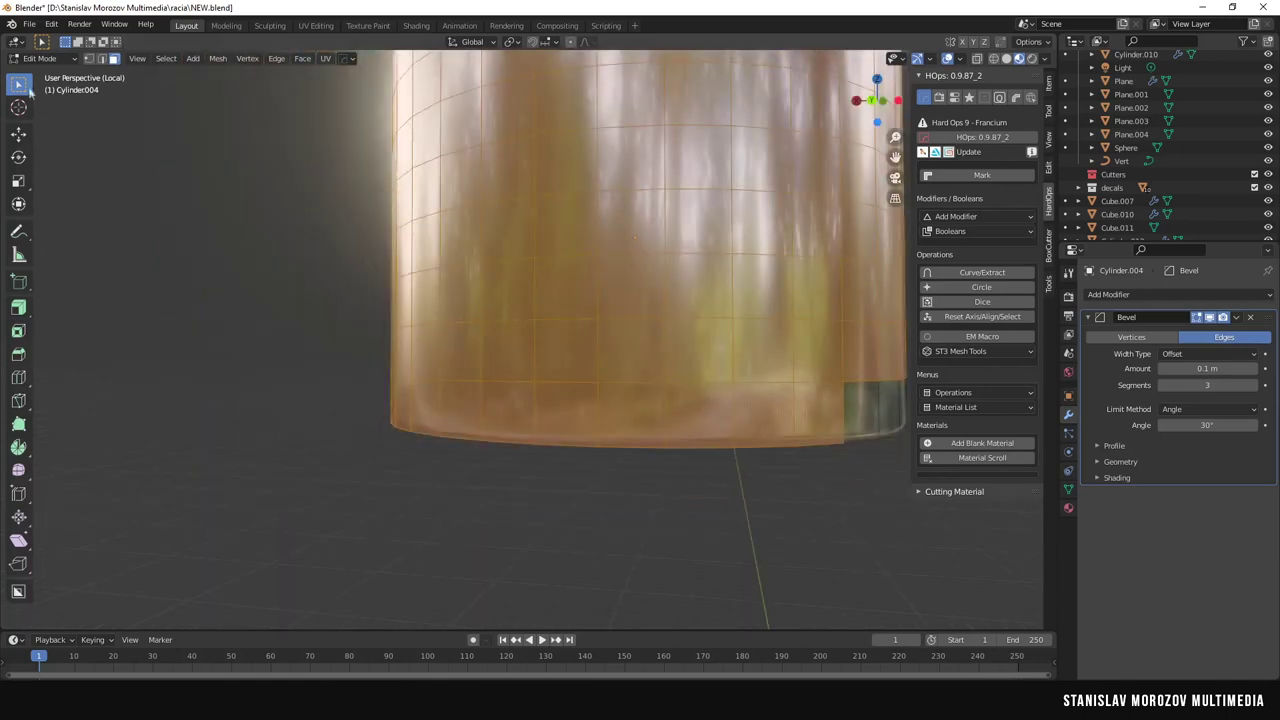
{"action": "middle_click_drag", "start_coordinate": [722, 425], "coordinate": [594, 400]}
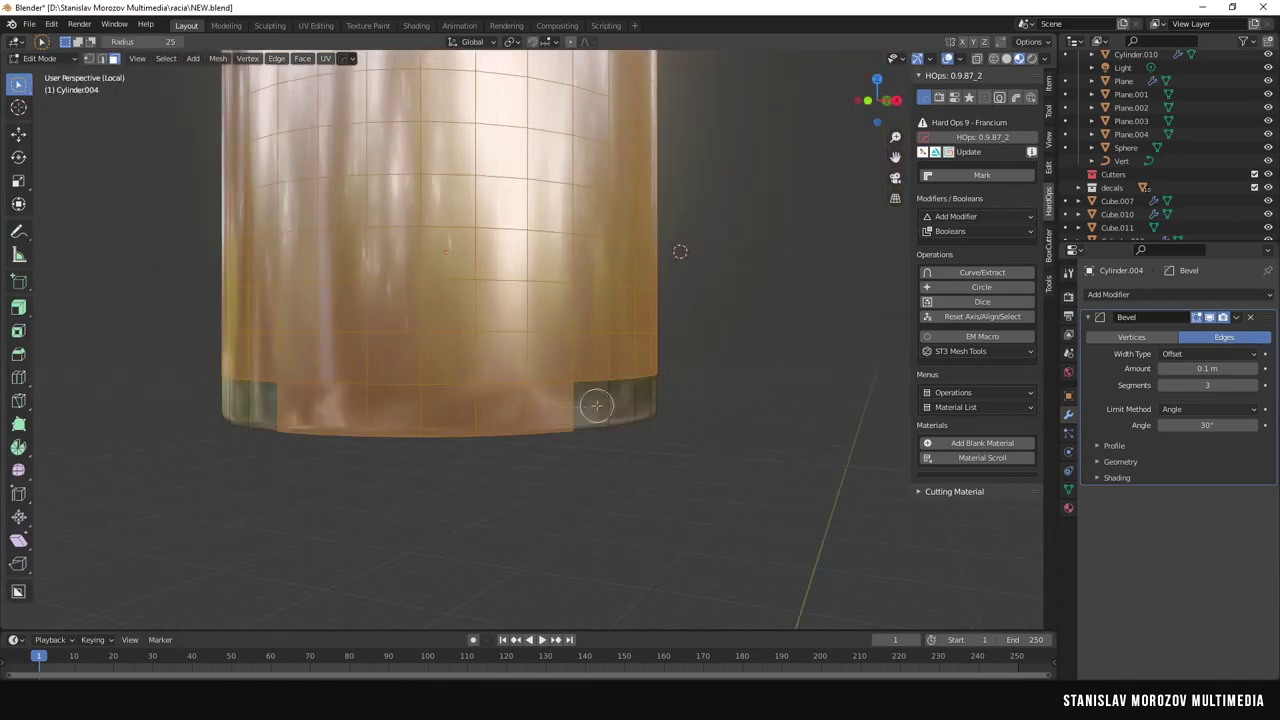
{"action": "scroll", "coordinate": [565, 341], "scroll_direction": "down", "scroll_amount": 5}
{"action": "scroll", "coordinate": [565, 341], "scroll_direction": "up", "scroll_amount": 5}
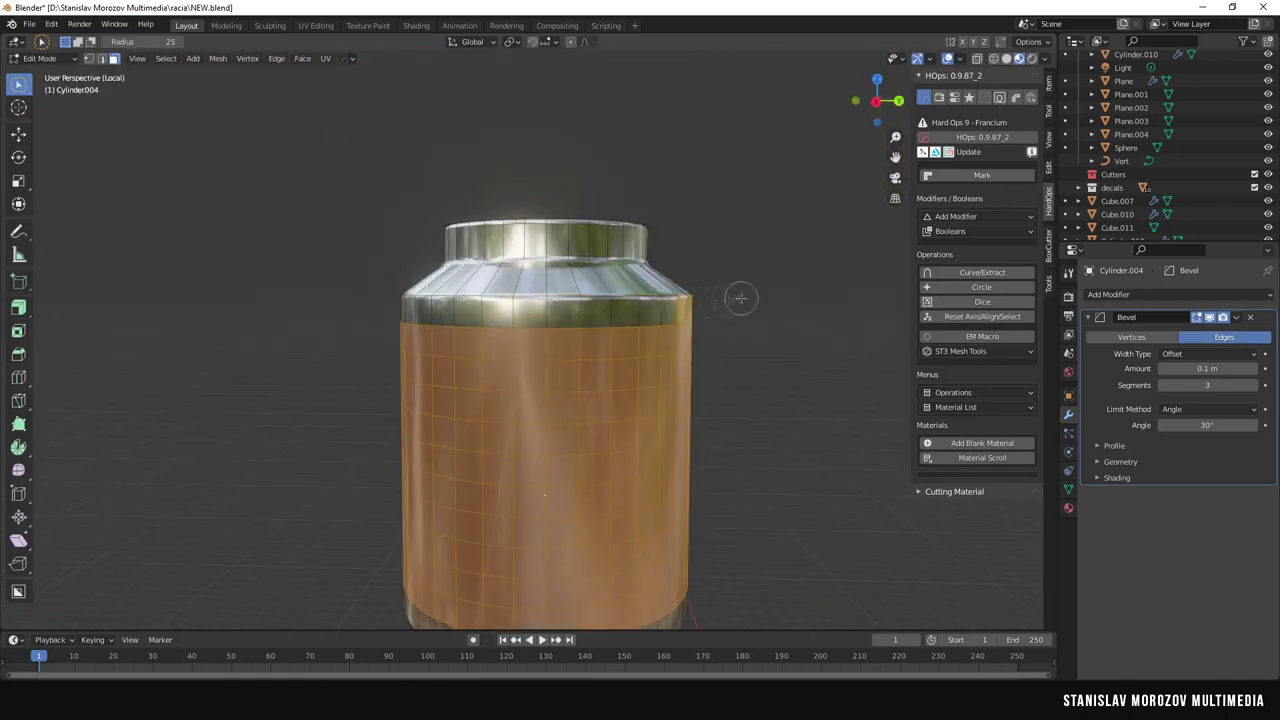
{"action": "middle_click_drag", "start_coordinate": [740, 297], "coordinate": [127, 388]}
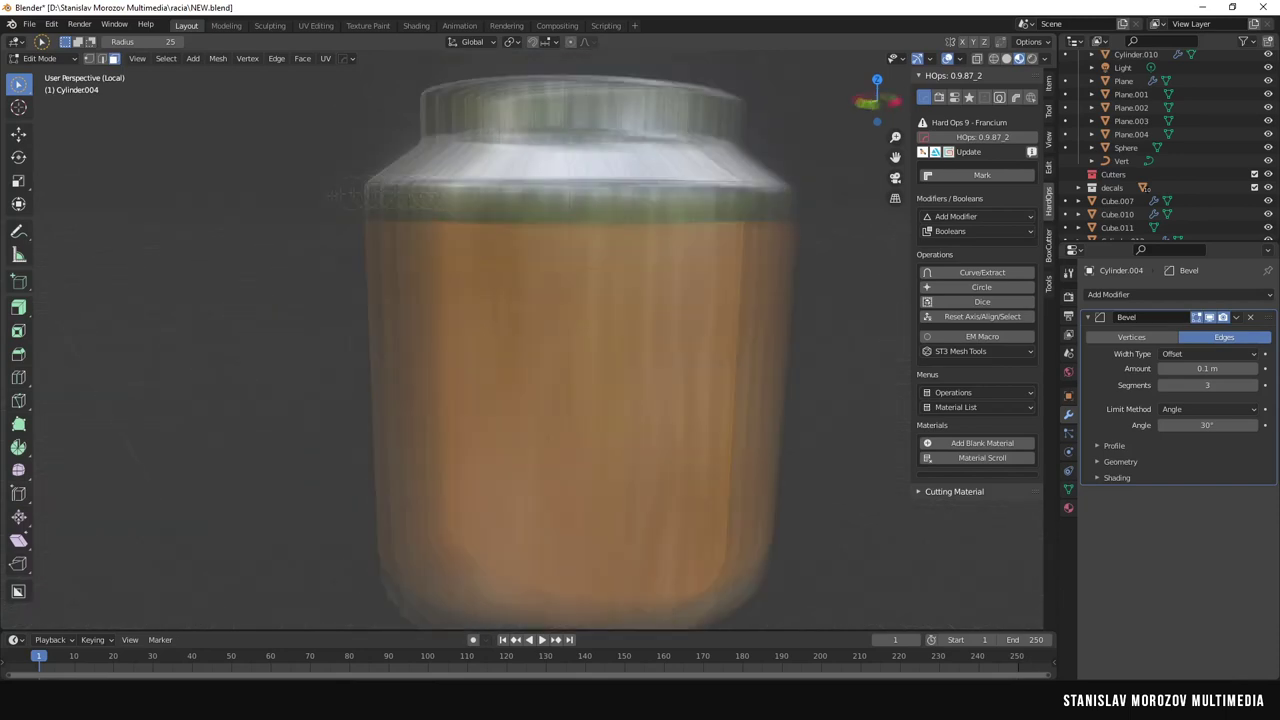
Poke the selected faces into triangle fans.
{"action": "left_click", "coordinate": [276, 58]}
{"action": "left_click", "coordinate": [330, 150]}
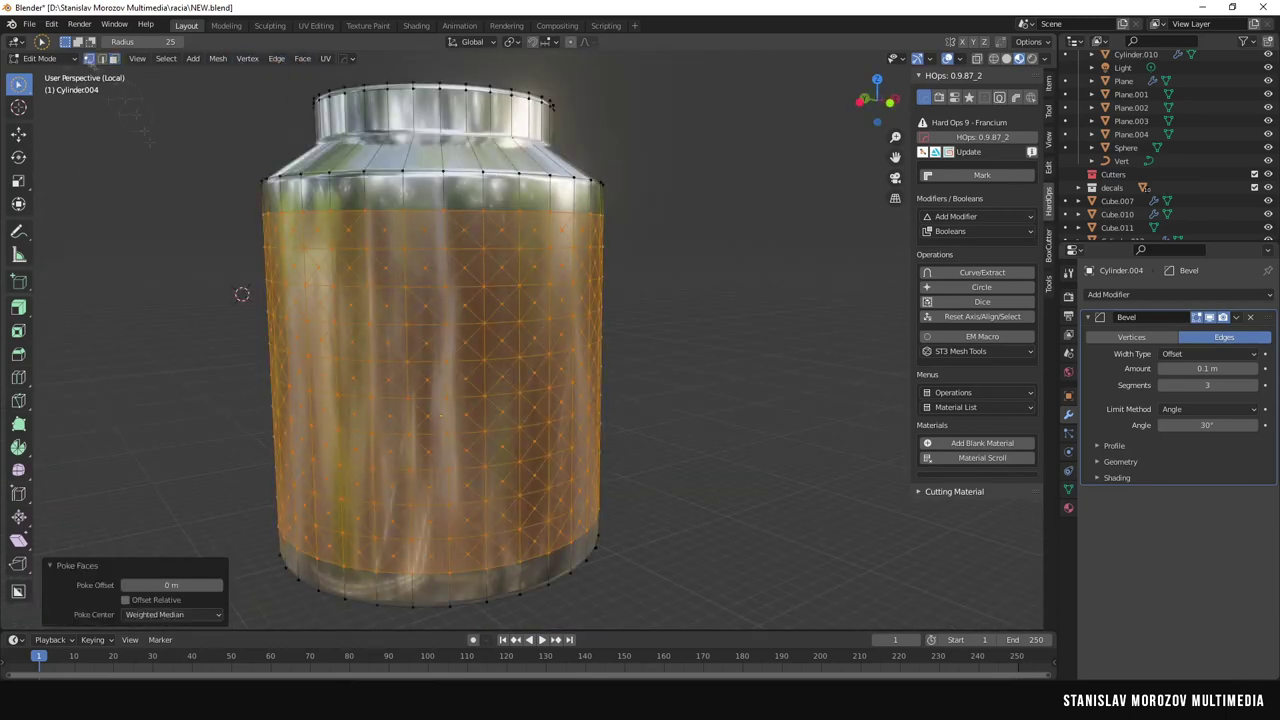
{"action": "key", "text": "alt+a"}
Select the poked face centres via Select Similar > Normal and scale them along Z into spikes.
{"action": "mouse_move", "coordinate": [242, 294]}
{"action": "middle_mouse_down"}
{"action": "mouse_move", "coordinate": [500, 255]}
{"action": "mouse_move", "coordinate": [636, 282]}
{"action": "mouse_move", "coordinate": [624, 262]}
{"action": "mouse_move", "coordinate": [638, 252]}
{"action": "mouse_move", "coordinate": [581, 245]}
{"action": "mouse_move", "coordinate": [749, 217]}
{"action": "mouse_move", "coordinate": [523, 229]}
{"action": "mouse_move", "coordinate": [497, 251]}
{"action": "middle_mouse_up"}
{"action": "middle_click_drag", "start_coordinate": [403, 261], "coordinate": [420, 250]}
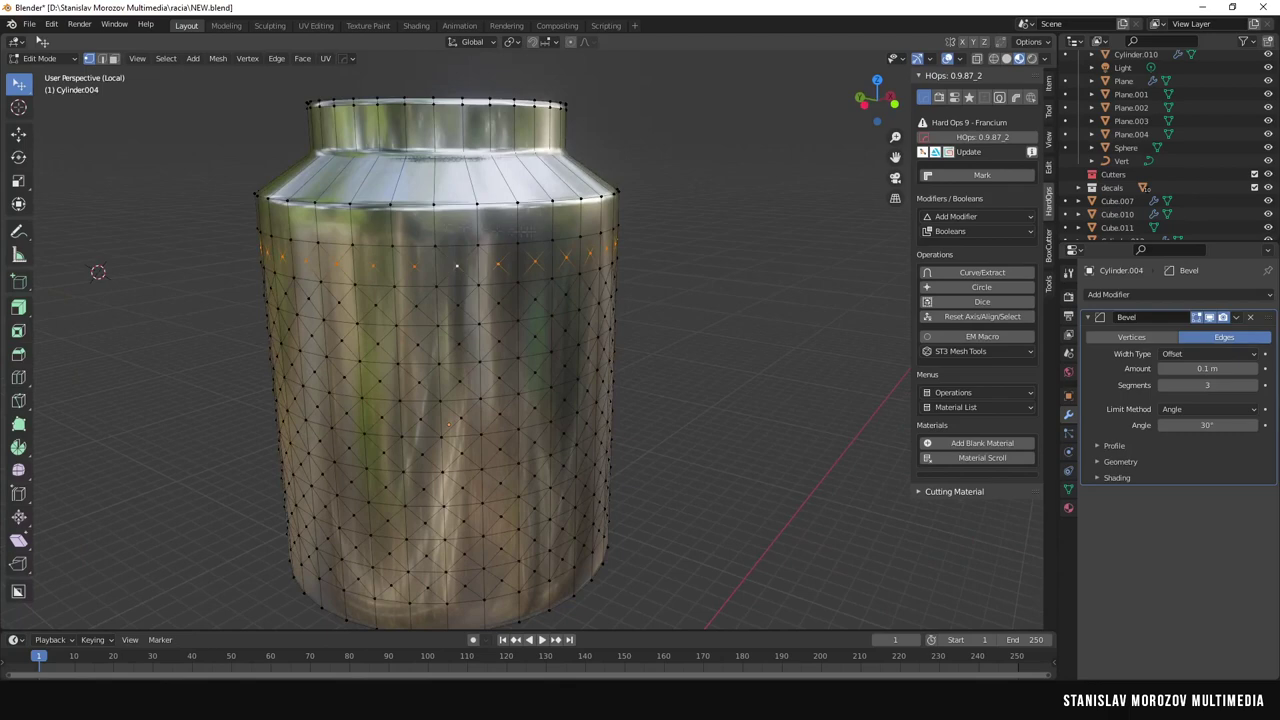
{"action": "left_click", "coordinate": [166, 58]}
{"action": "left_click", "coordinate": [310, 206]}
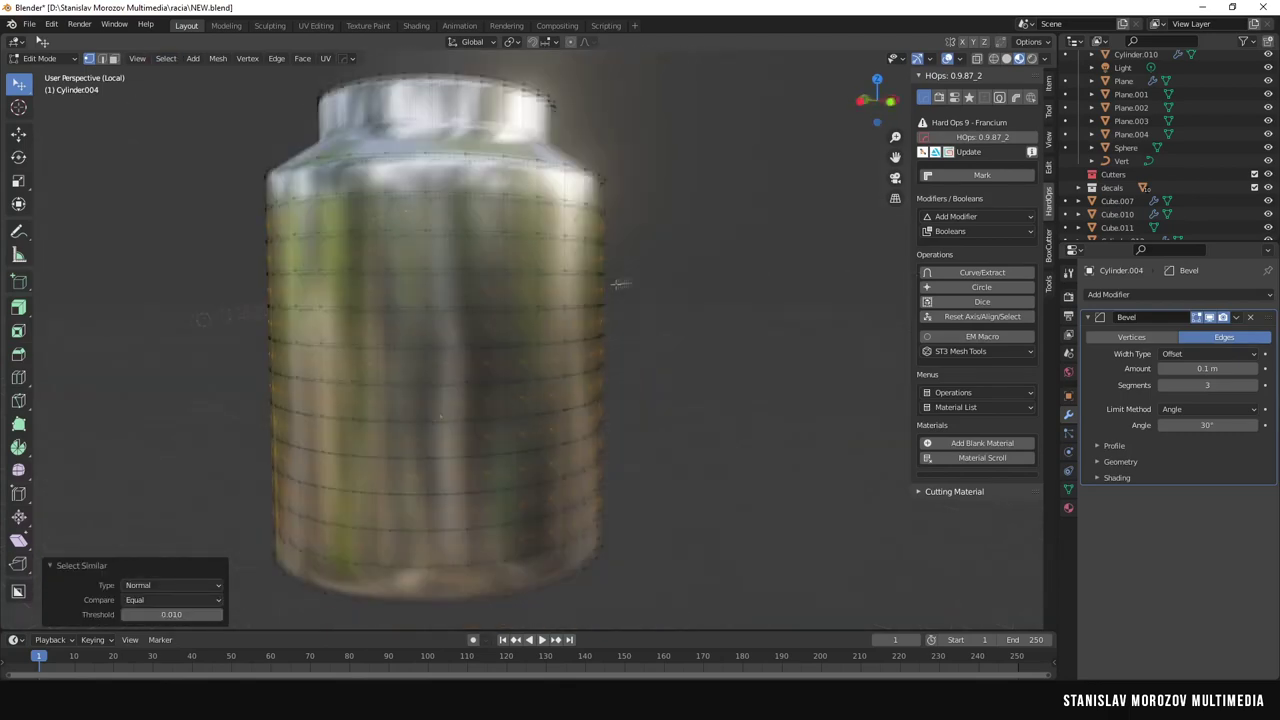
{"action": "key", "text": "s"}
{"action": "key", "text": "z"}
{"action": "left_click", "coordinate": [443, 305]}
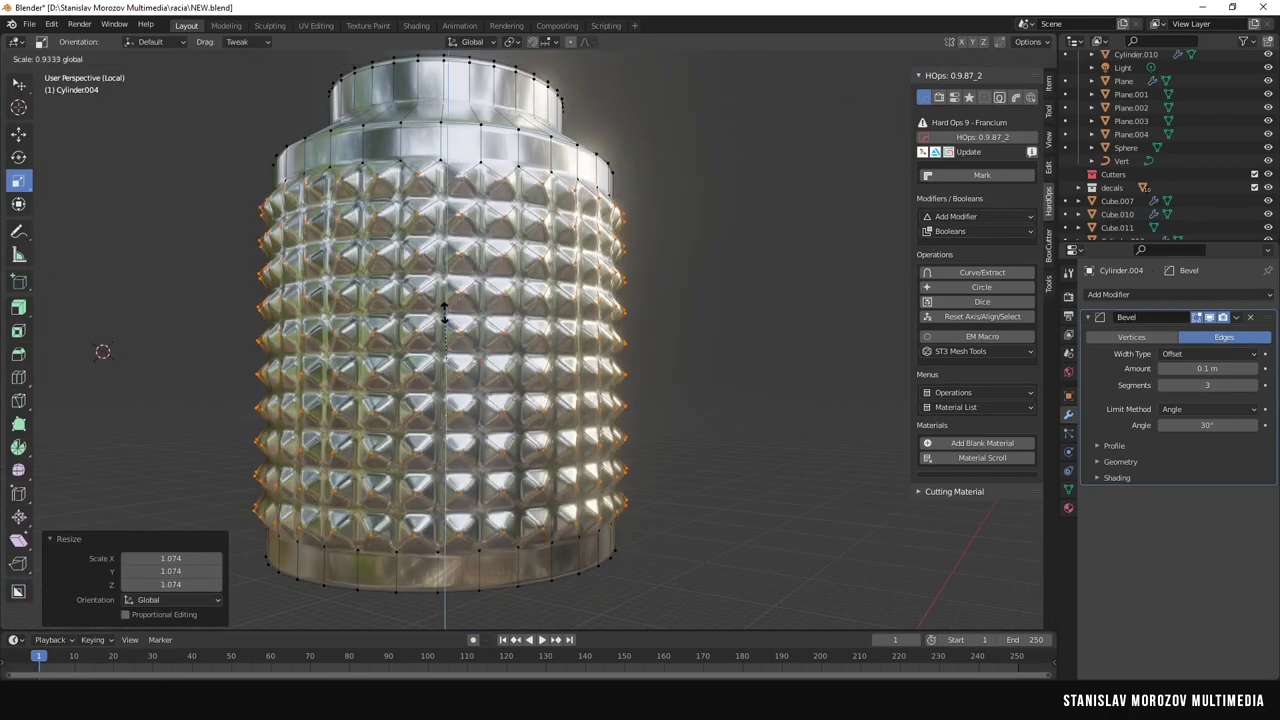
{"action": "scroll", "coordinate": [443, 300], "scroll_direction": "up", "scroll_amount": 5}
{"action": "scroll", "coordinate": [578, 343], "scroll_direction": "down", "scroll_amount": 5}
Assign the shiny copper material to the knob.
{"action": "key", "text": "Tab"}
{"action": "scroll", "coordinate": [641, 458], "scroll_direction": "down", "scroll_amount": 3}
{"action": "scroll", "coordinate": [641, 458], "scroll_direction": "up", "scroll_amount": 2}
{"action": "left_click", "coordinate": [1068, 508]}
{"action": "left_click", "coordinate": [1092, 351]}
{"action": "left_click", "coordinate": [1140, 372]}
{"action": "left_click", "coordinate": [745, 392]}
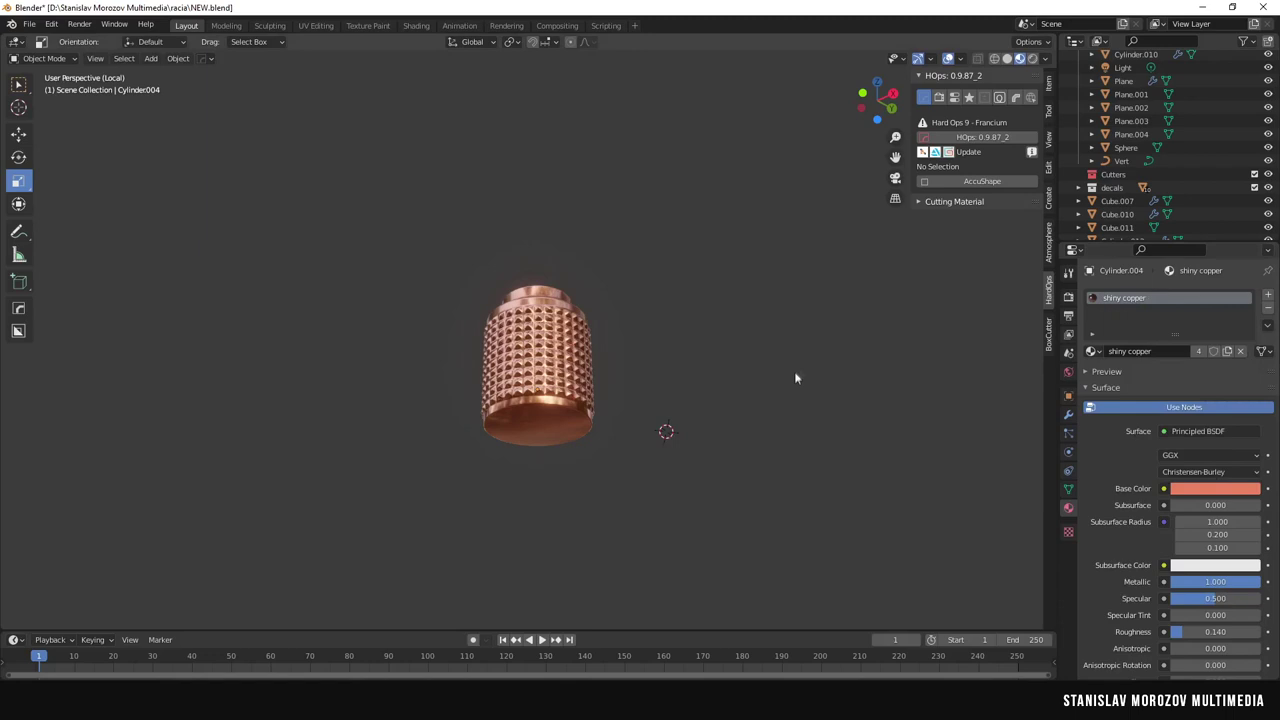
Raise the knob's bevel modifier to 3 segments.
{"action": "scroll", "coordinate": [613, 430], "scroll_direction": "up", "scroll_amount": 5}
{"action": "left_click", "coordinate": [613, 430]}
{"action": "left_click", "coordinate": [1068, 413]}
{"action": "left_click_drag", "start_coordinate": [1165, 390], "coordinate": [1190, 390]}
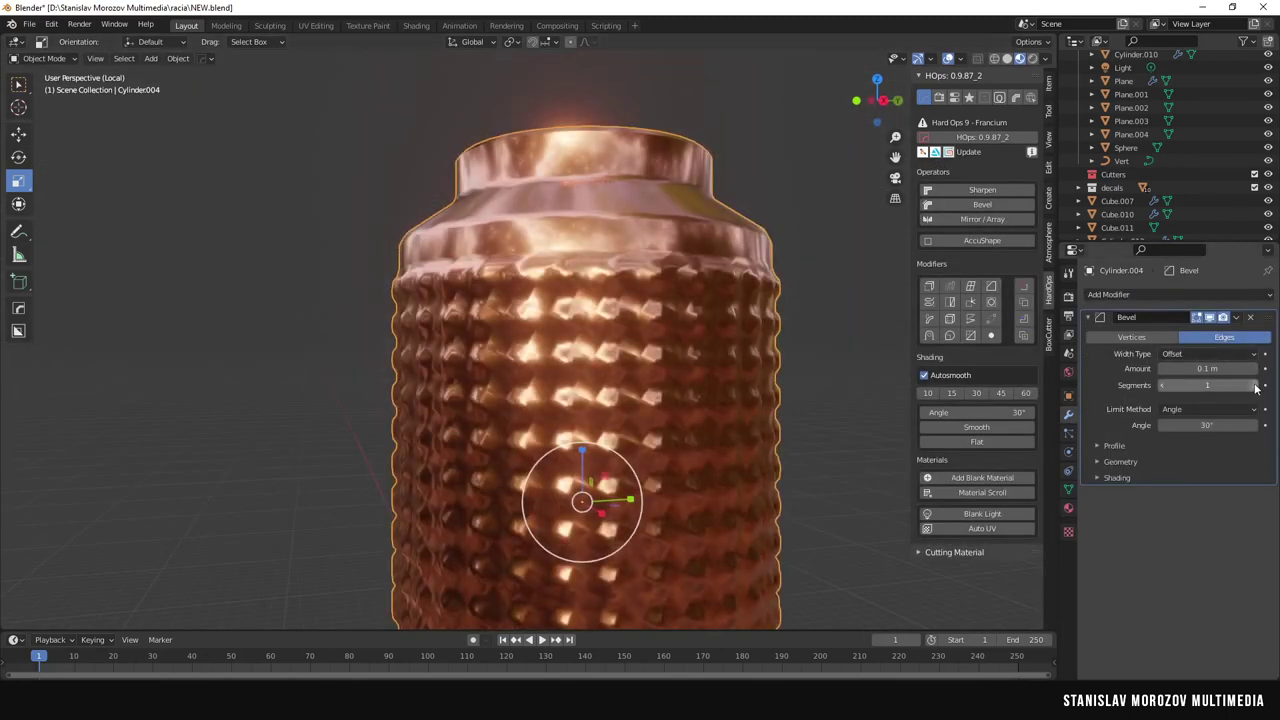
{"action": "scroll", "coordinate": [783, 396], "scroll_direction": "down", "scroll_amount": 4}
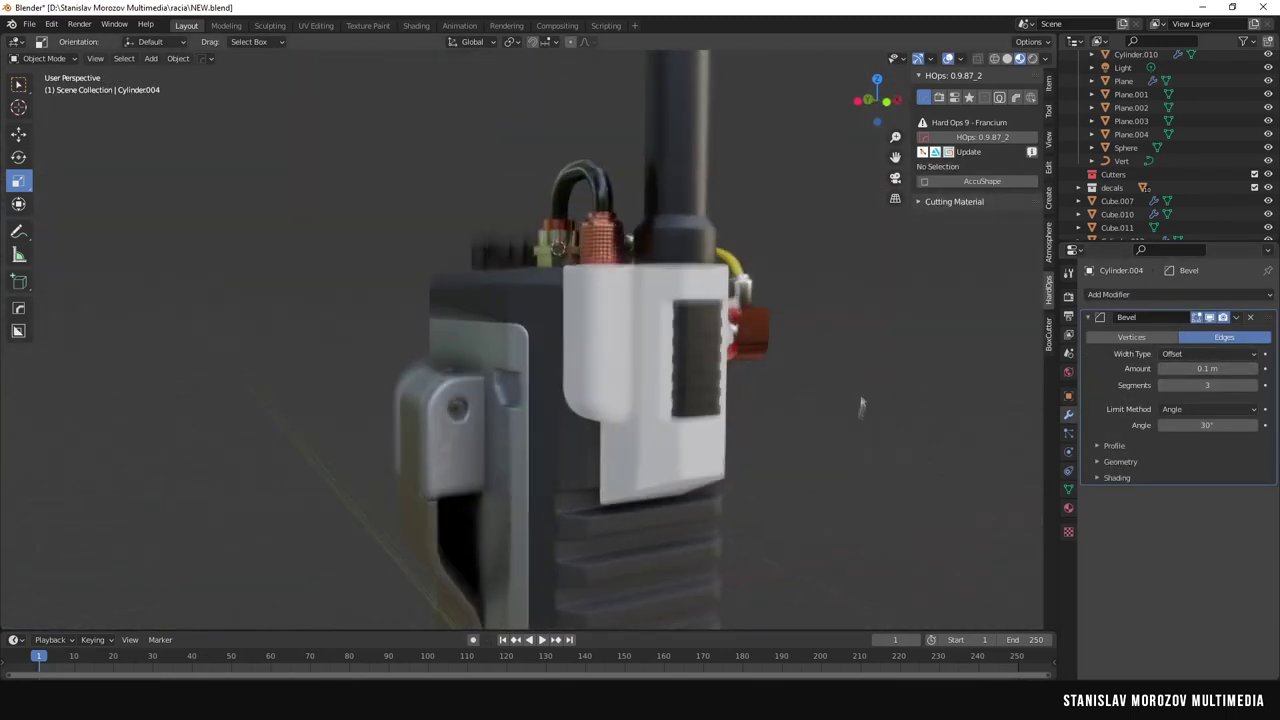
Save the file, then clear the connector cylinder's mesh selection.
{"action": "left_click", "coordinate": [29, 24]}
{"action": "left_click", "coordinate": [55, 123]}
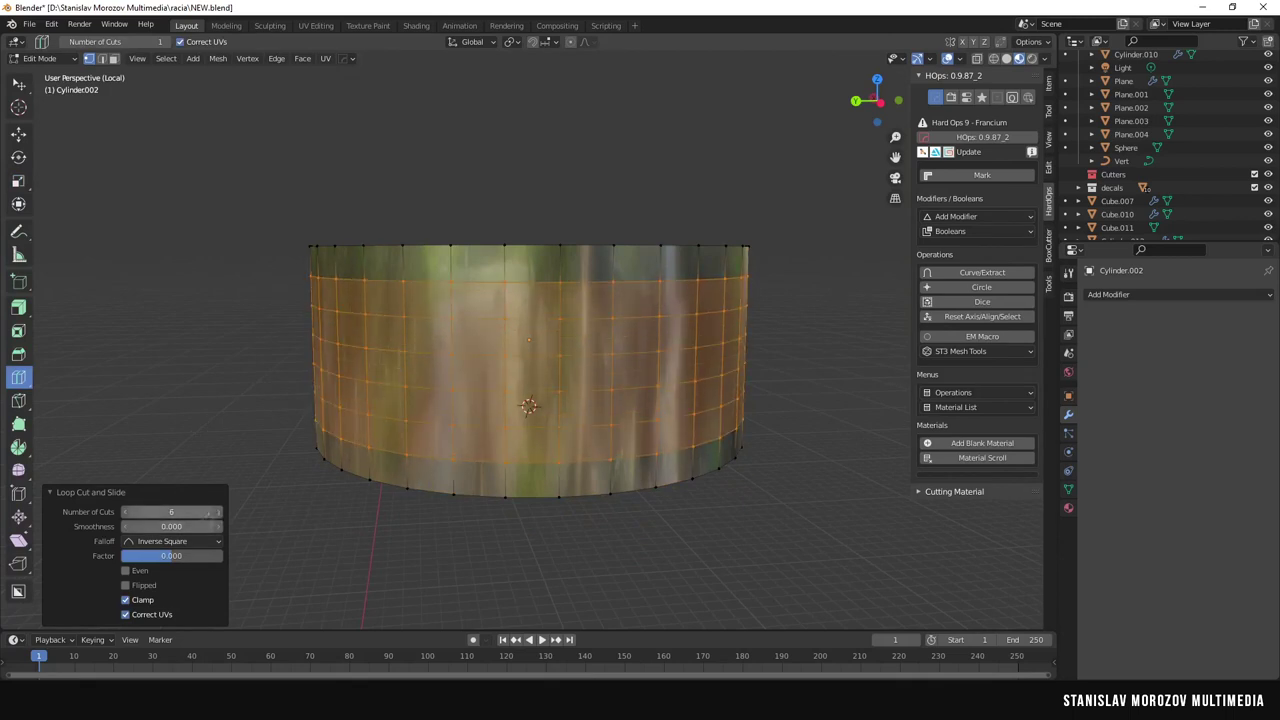
{"action": "key", "text": "w"}
{"action": "key", "text": "alt+a"}
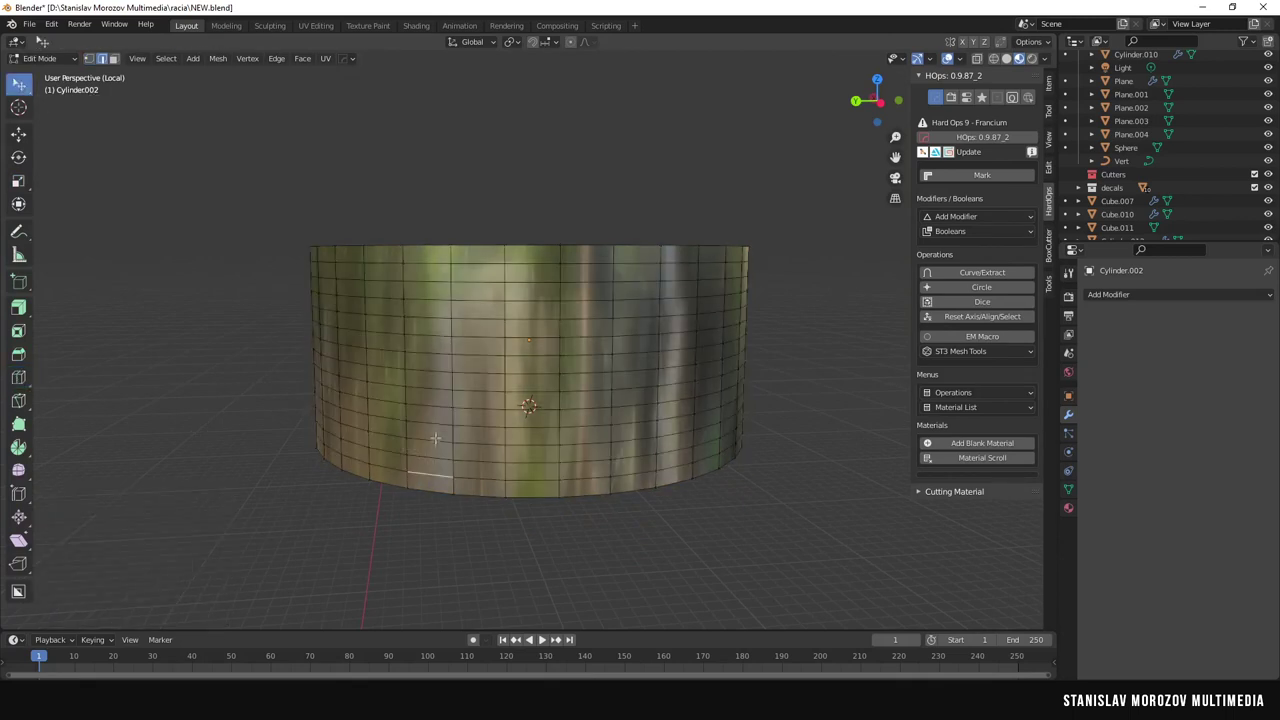
Select the horizontal loops with Select Similar by length, direction and face angles.
{"action": "left_click", "coordinate": [166, 58]}
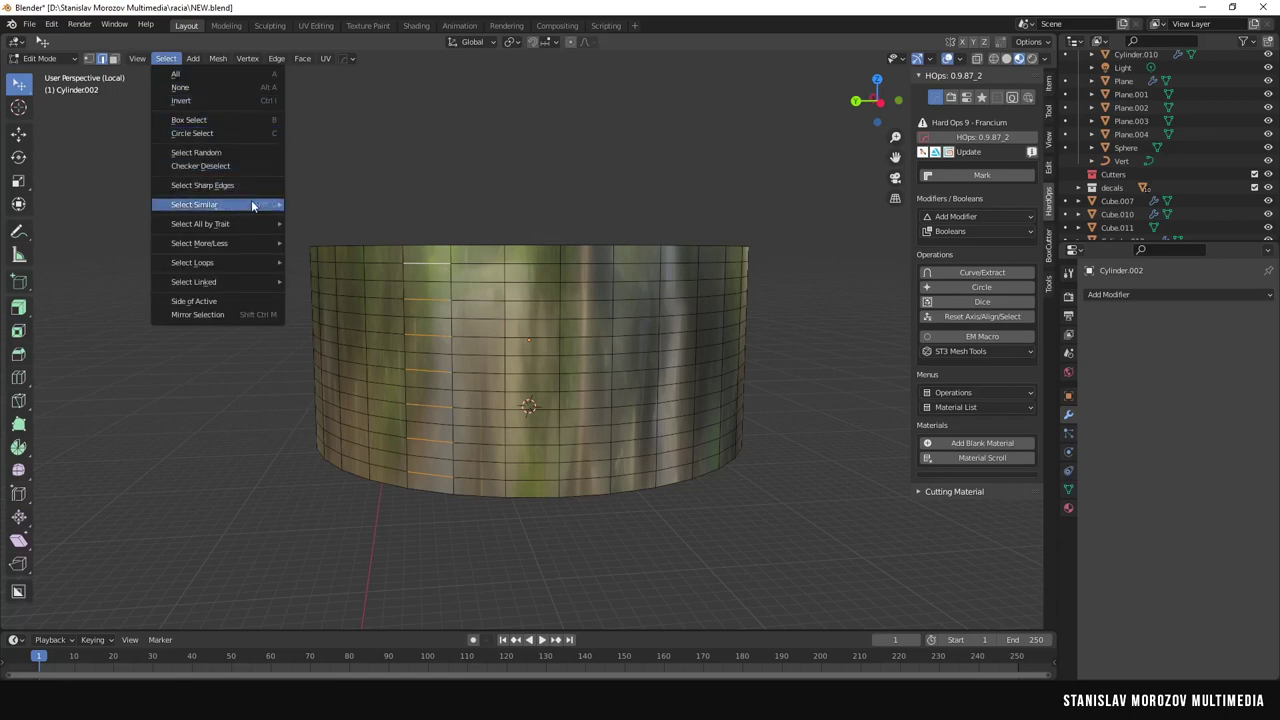
{"action": "left_click", "coordinate": [318, 205]}
{"action": "left_click", "coordinate": [166, 58]}
{"action": "left_click", "coordinate": [331, 219]}
{"action": "left_click", "coordinate": [166, 58]}
{"action": "left_click", "coordinate": [339, 249]}
Bevel the loops into thin grooves, then leave edit mode and local view.
{"action": "scroll", "coordinate": [464, 331], "scroll_direction": "up", "scroll_amount": 2}
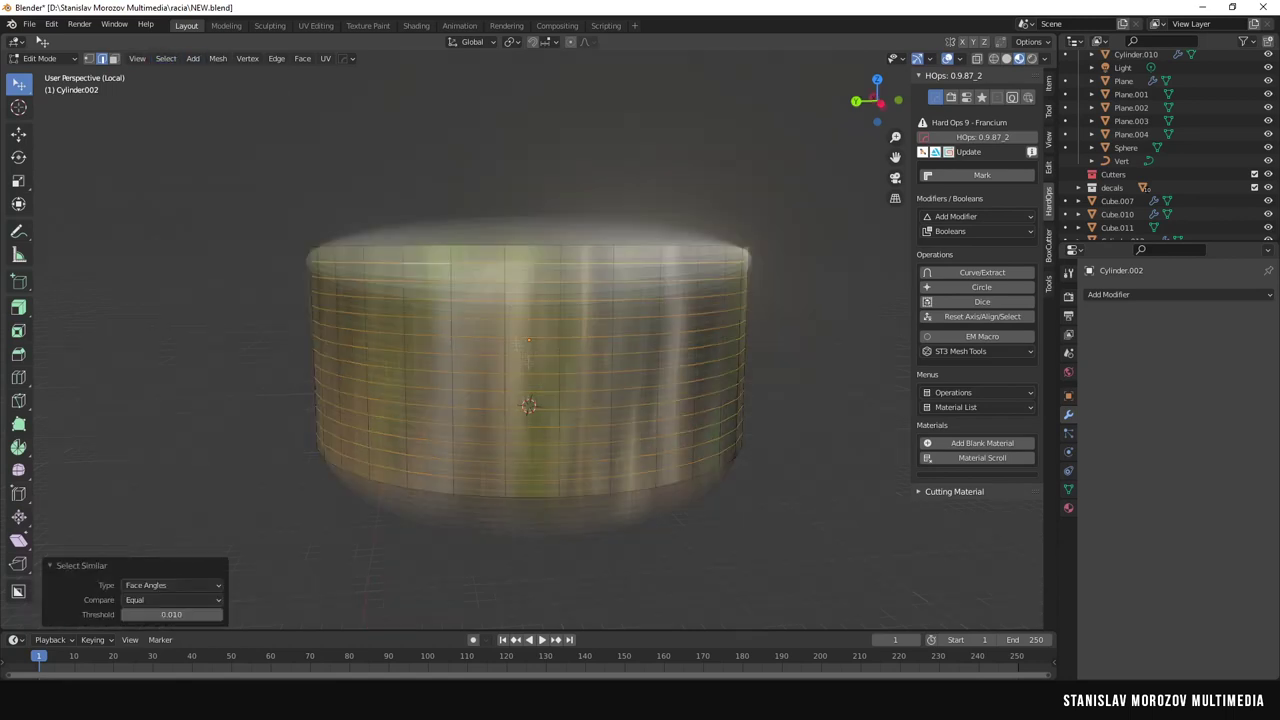
{"action": "scroll", "coordinate": [464, 331], "scroll_direction": "up", "scroll_amount": 2}
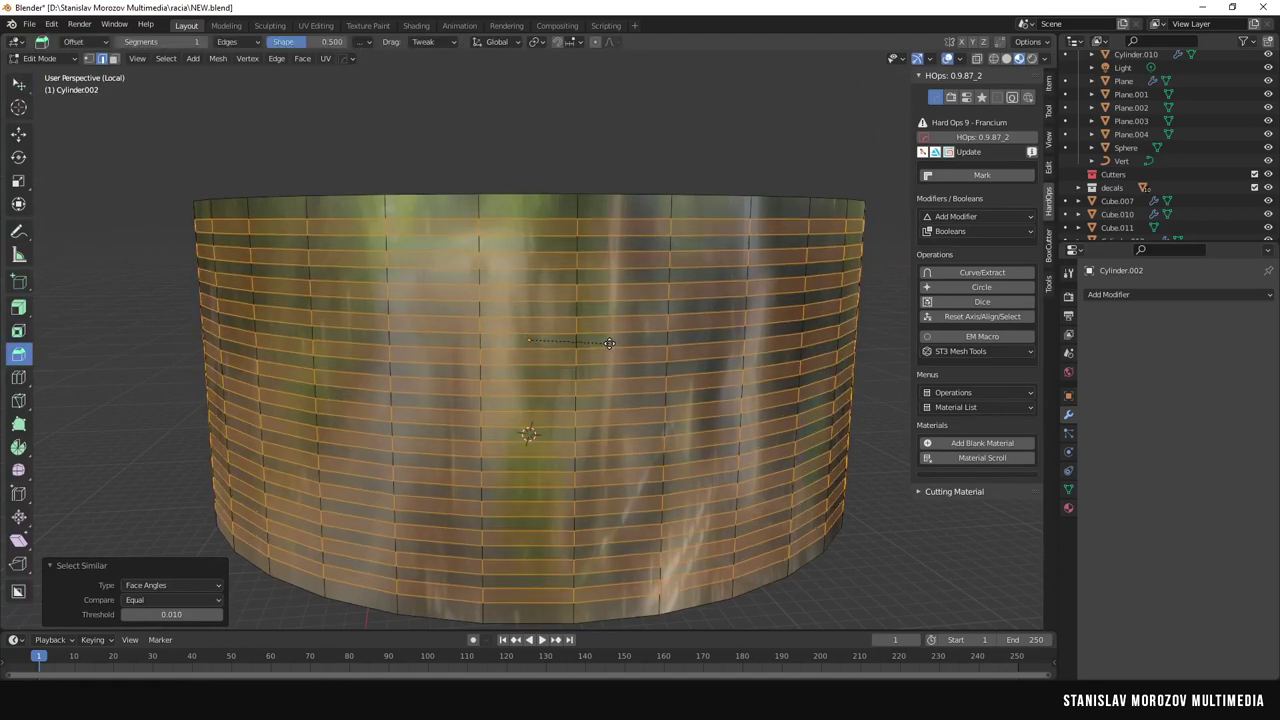
{"action": "left_click_drag", "start_coordinate": [599, 339], "coordinate": [458, 338]}
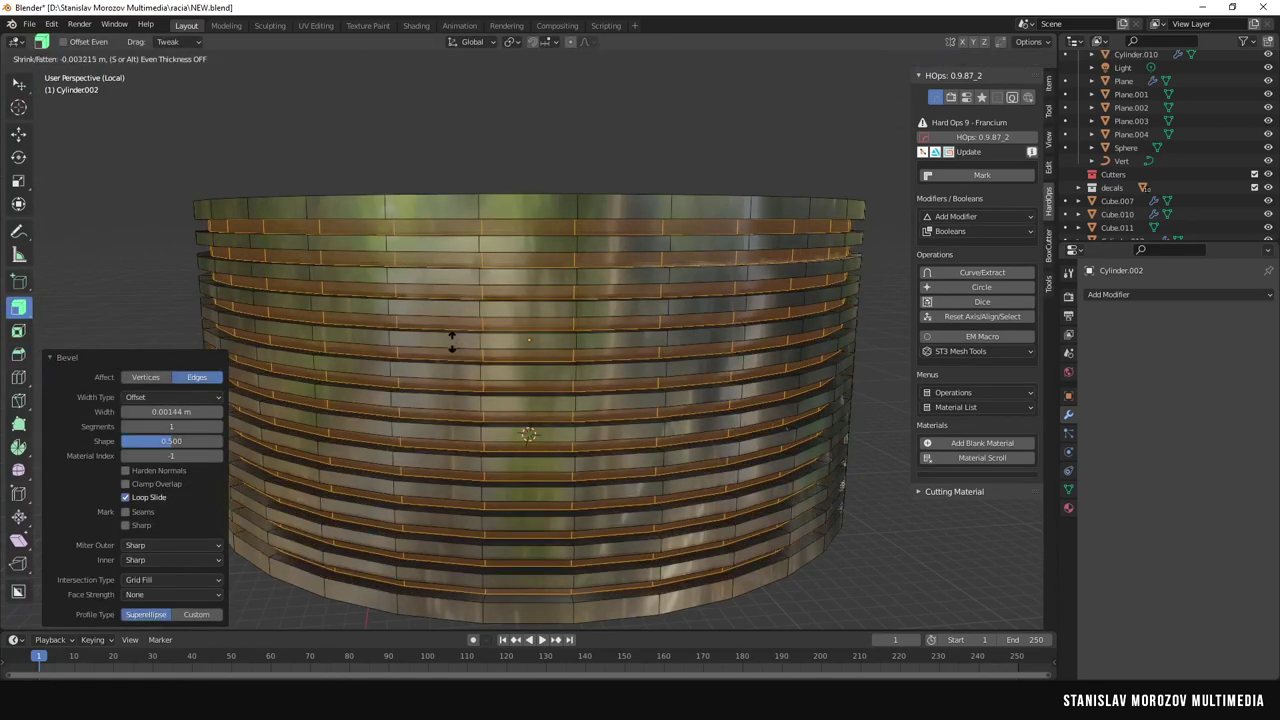
{"action": "key", "text": "Tab"}
{"action": "scroll", "coordinate": [672, 514], "scroll_direction": "down", "scroll_amount": 5}
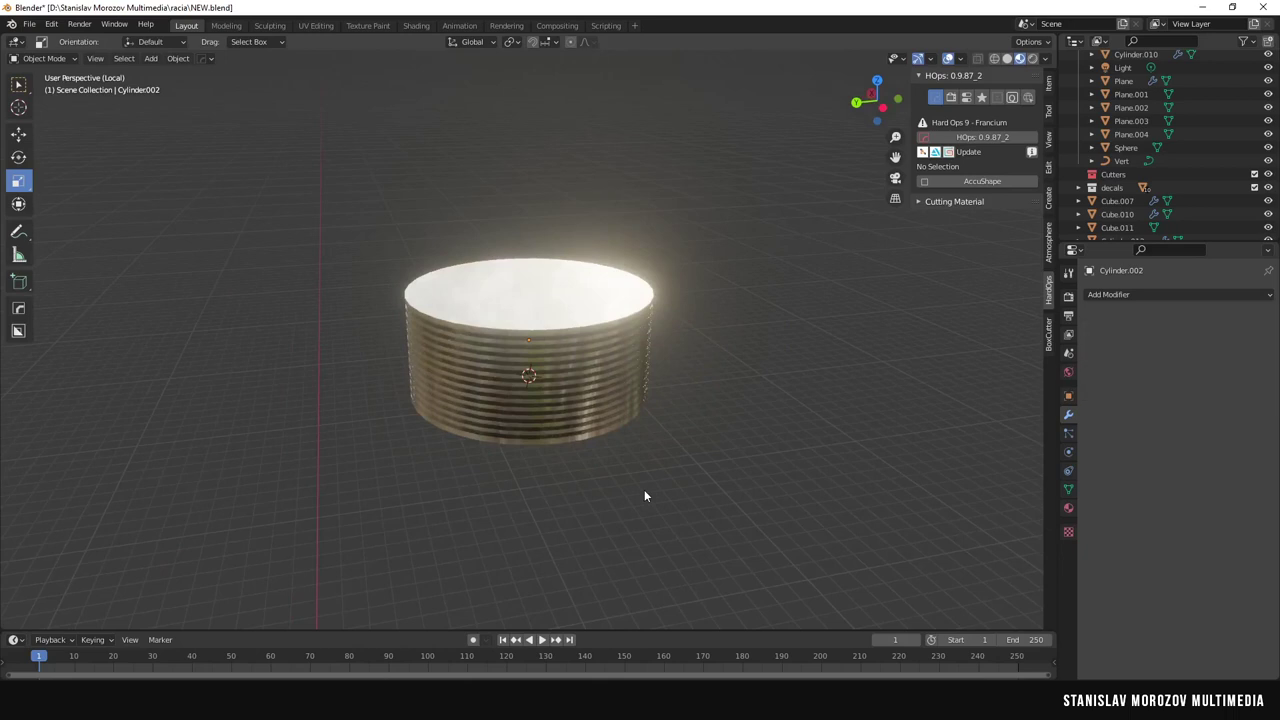
{"action": "key", "text": "KP_Divide"}
Isolate and bevel the hex nut, then return to the full scene and select the cylinder fitting.
{"action": "left_click", "coordinate": [470, 318]}
{"action": "key", "text": "KP_Divide"}
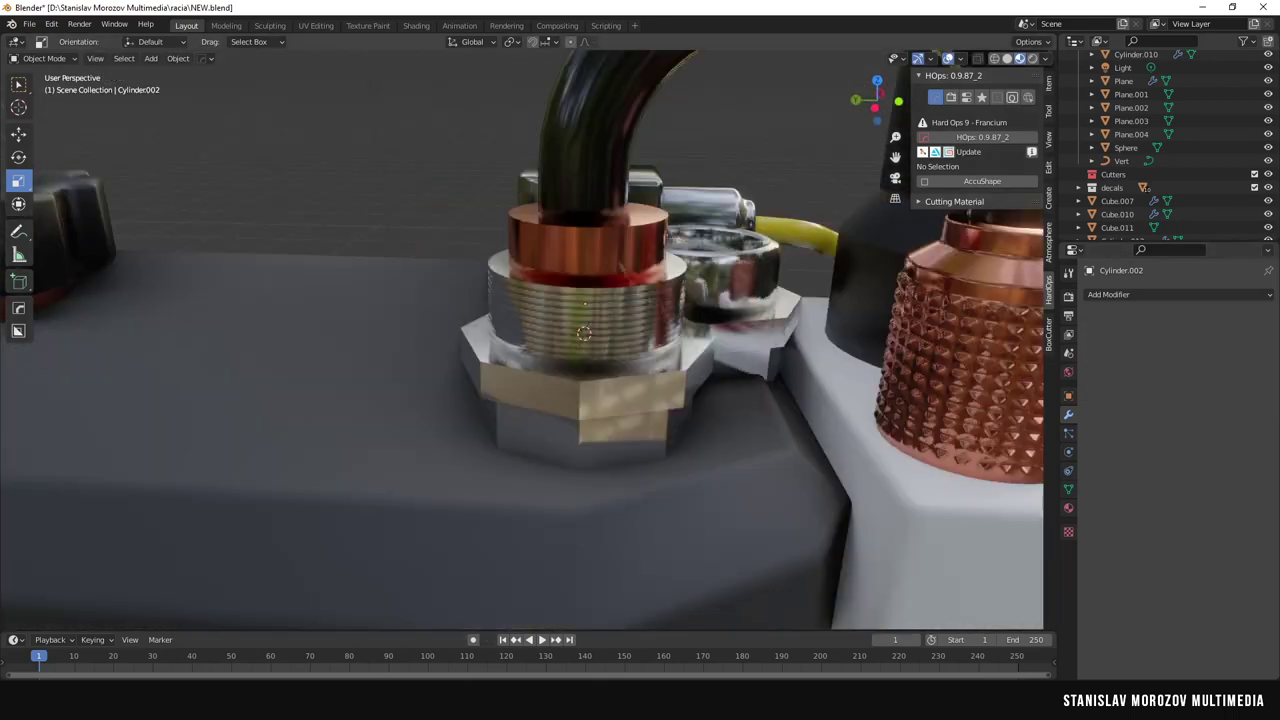
{"action": "key", "text": "ctrl+b"}
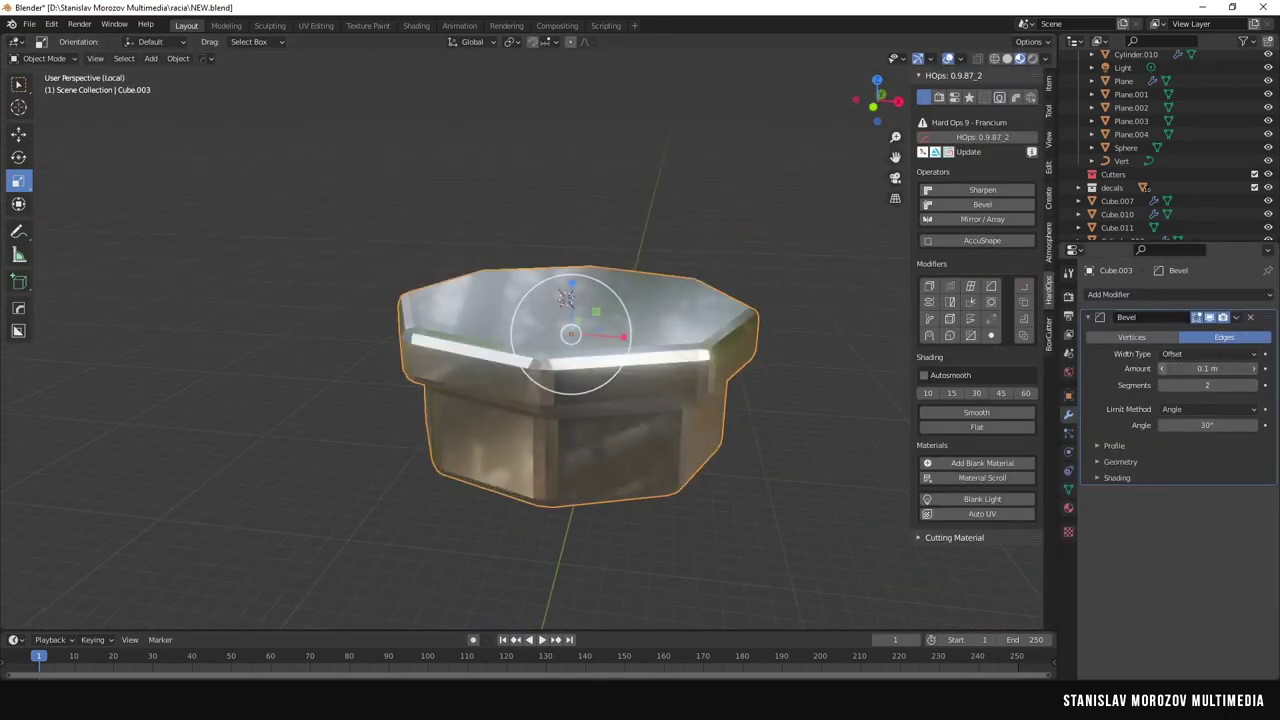
{"action": "scroll", "coordinate": [806, 317], "scroll_direction": "down", "scroll_amount": 5}
{"action": "key", "text": "KP_Divide"}
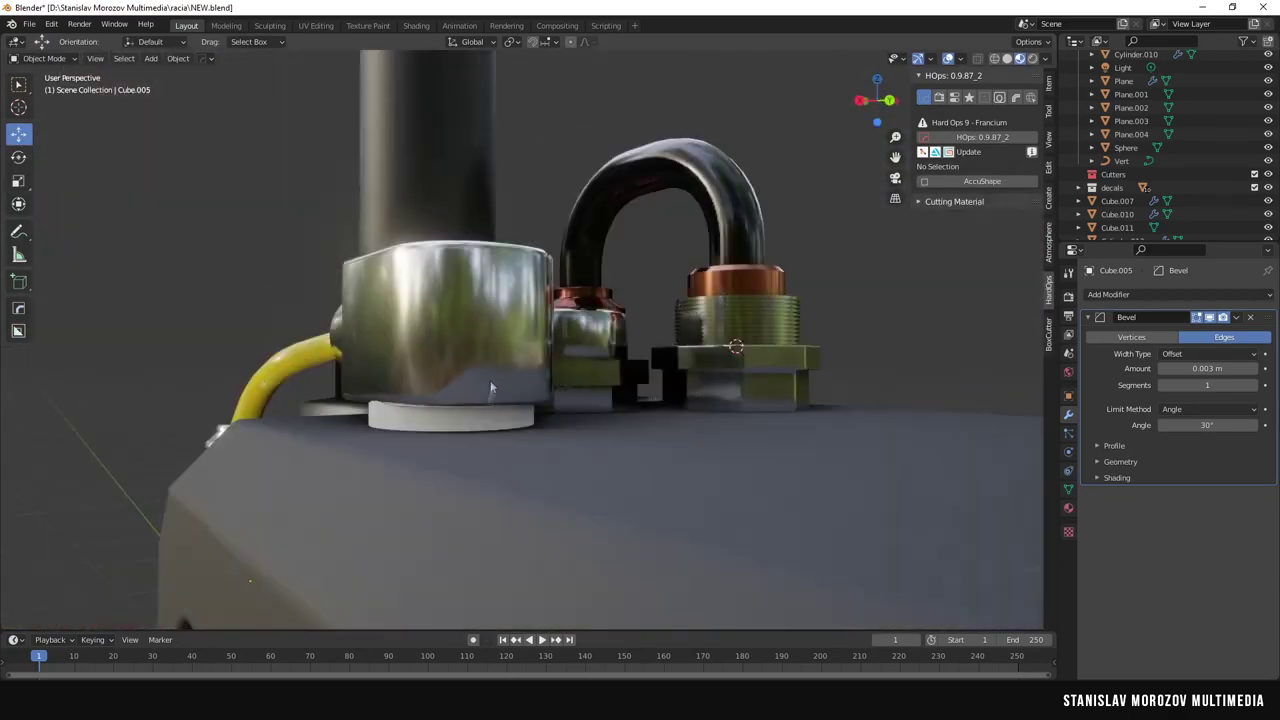
{"action": "left_click", "coordinate": [490, 380]}
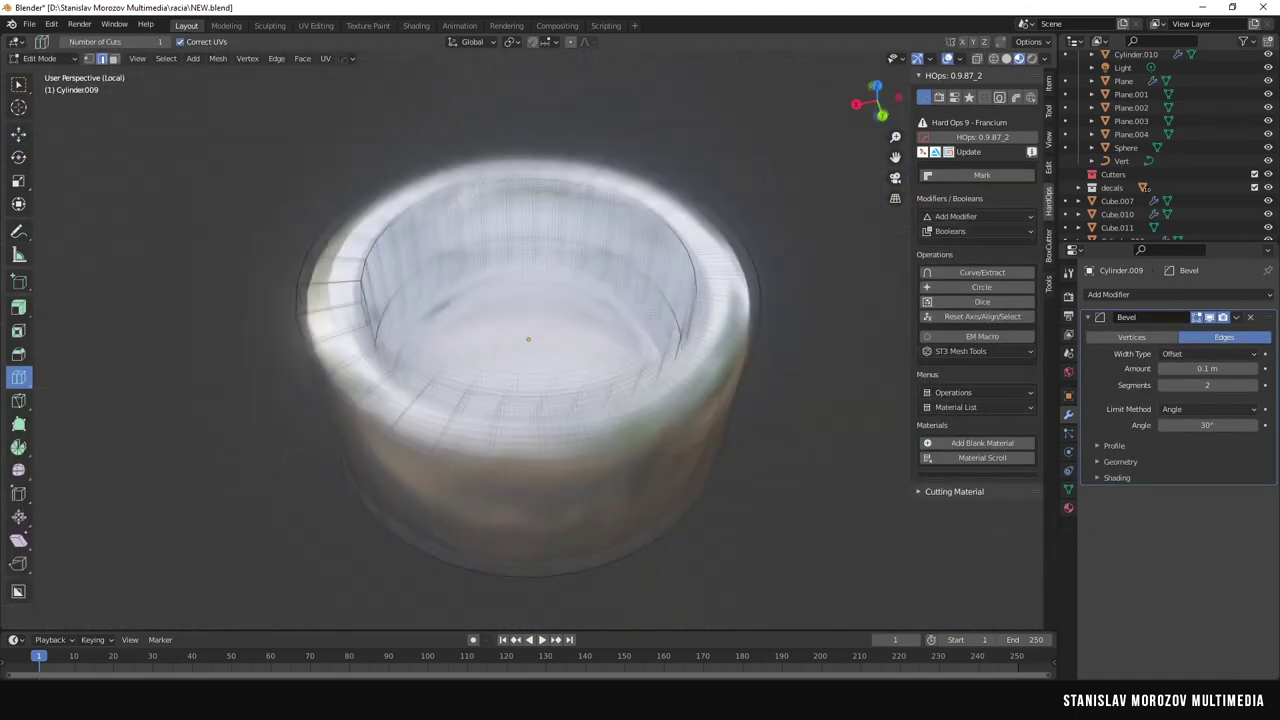
Bevel alternating edge loops into thread ribs and draw a box cutter beside the cylinder.
{"action": "left_click", "coordinate": [323, 262]}
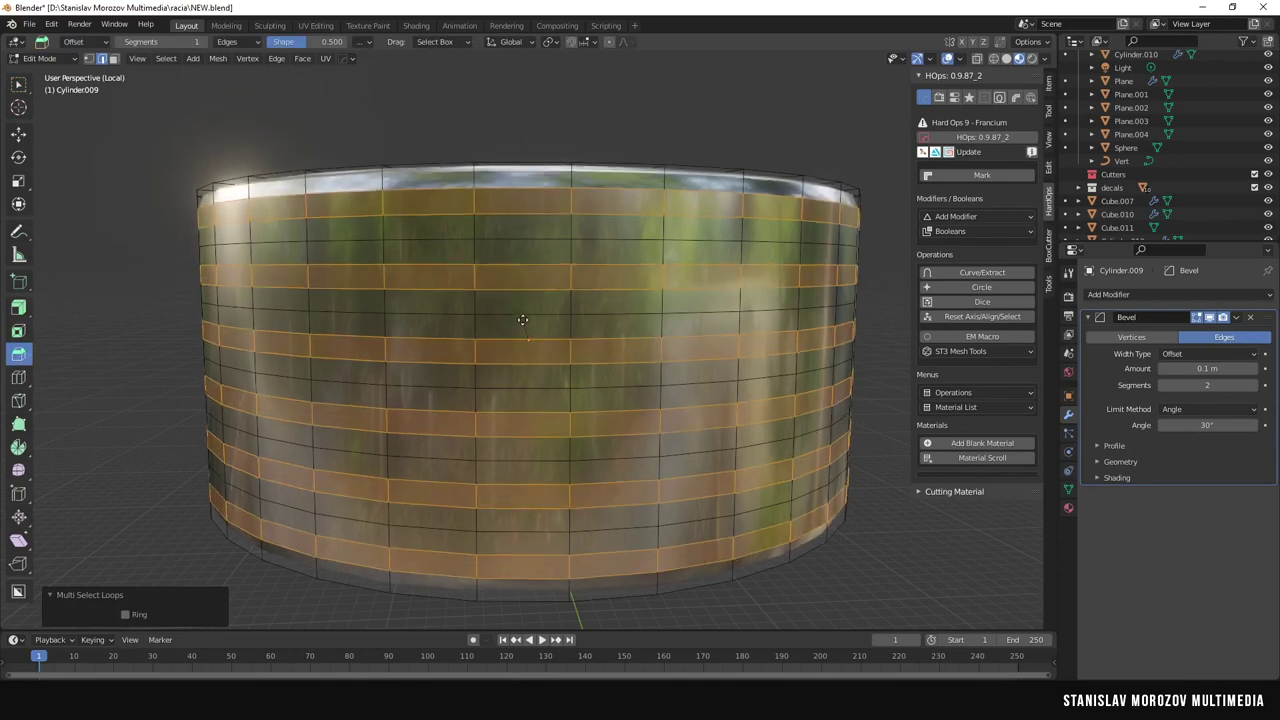
{"action": "left_click_drag", "start_coordinate": [522, 320], "coordinate": [477, 346]}
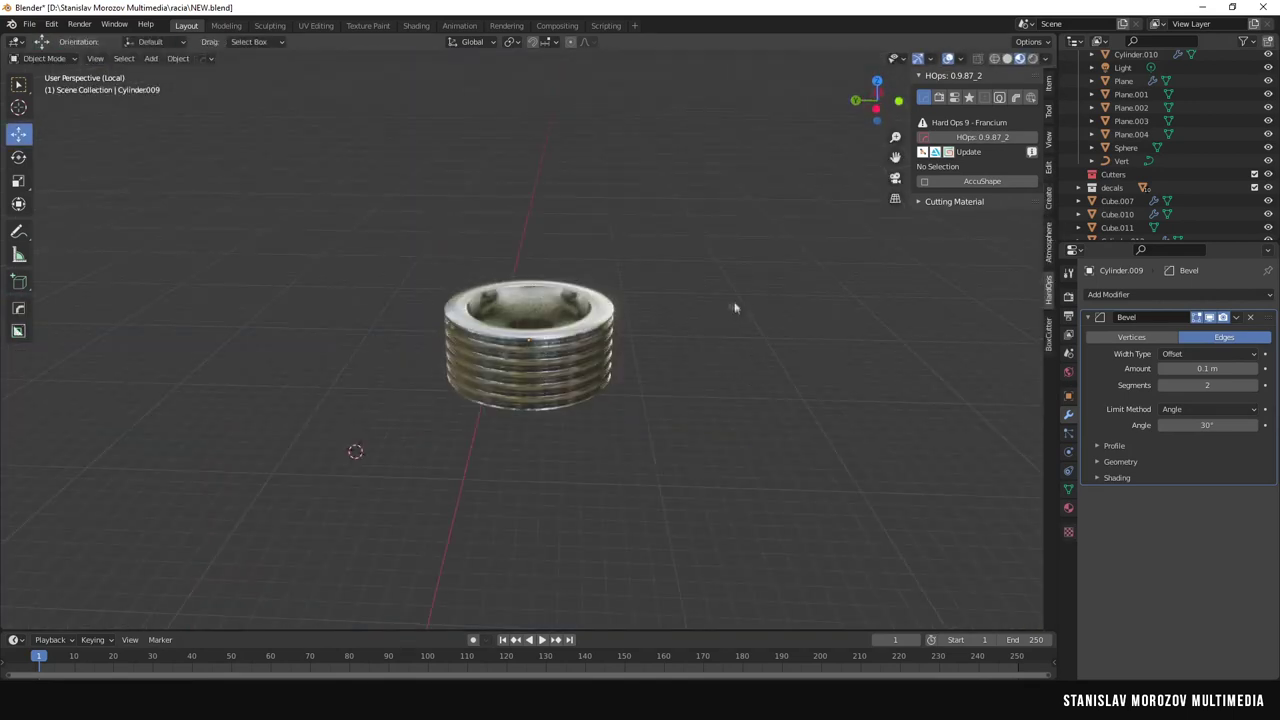
{"action": "key", "text": "q"}
{"action": "left_click", "coordinate": [710, 355]}
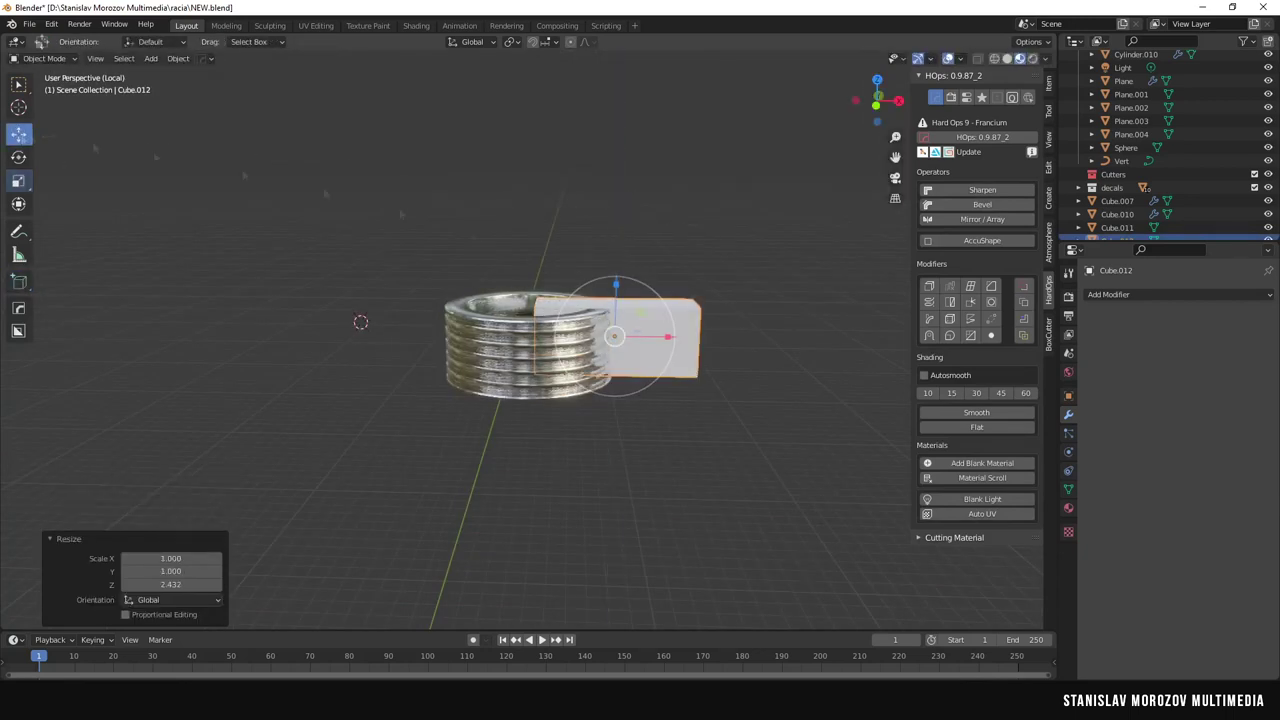
Apply the cutter's scale, rotate it over the fitting, and cut a notch with a Difference boolean.
{"action": "left_click", "coordinate": [178, 58]}
{"action": "left_click", "coordinate": [350, 165]}
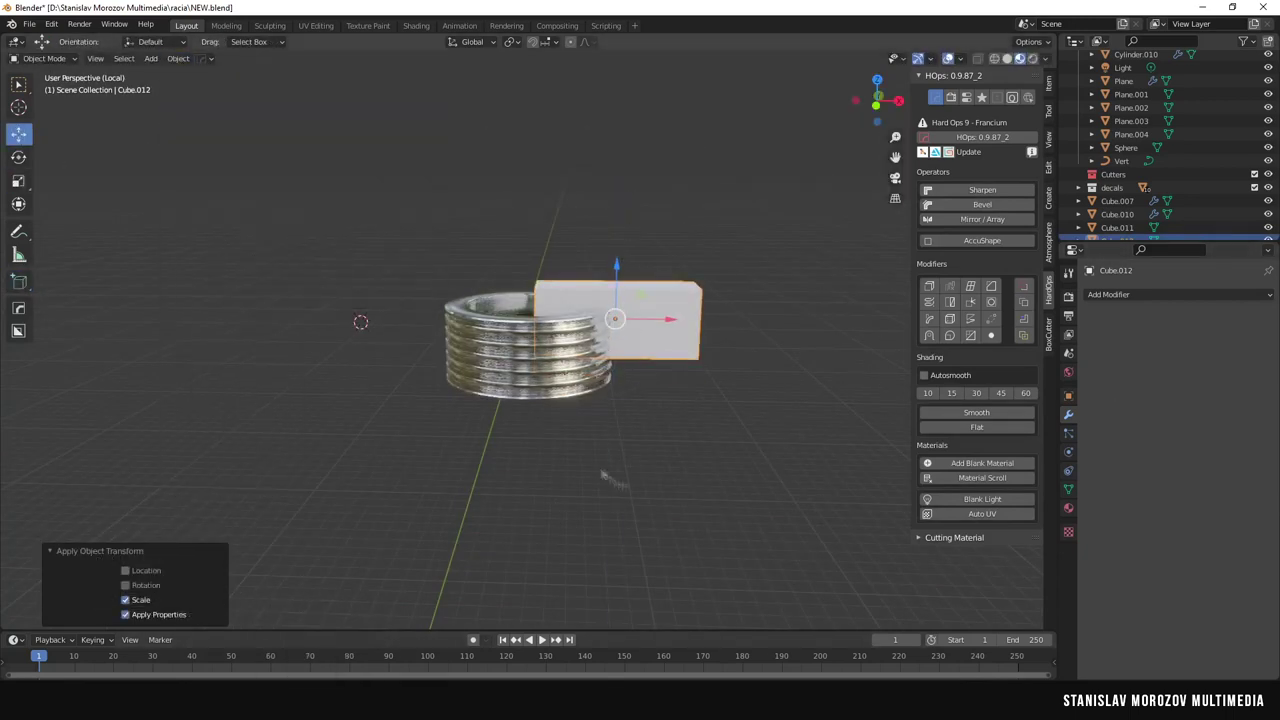
{"action": "key", "text": "KP_Divide"}
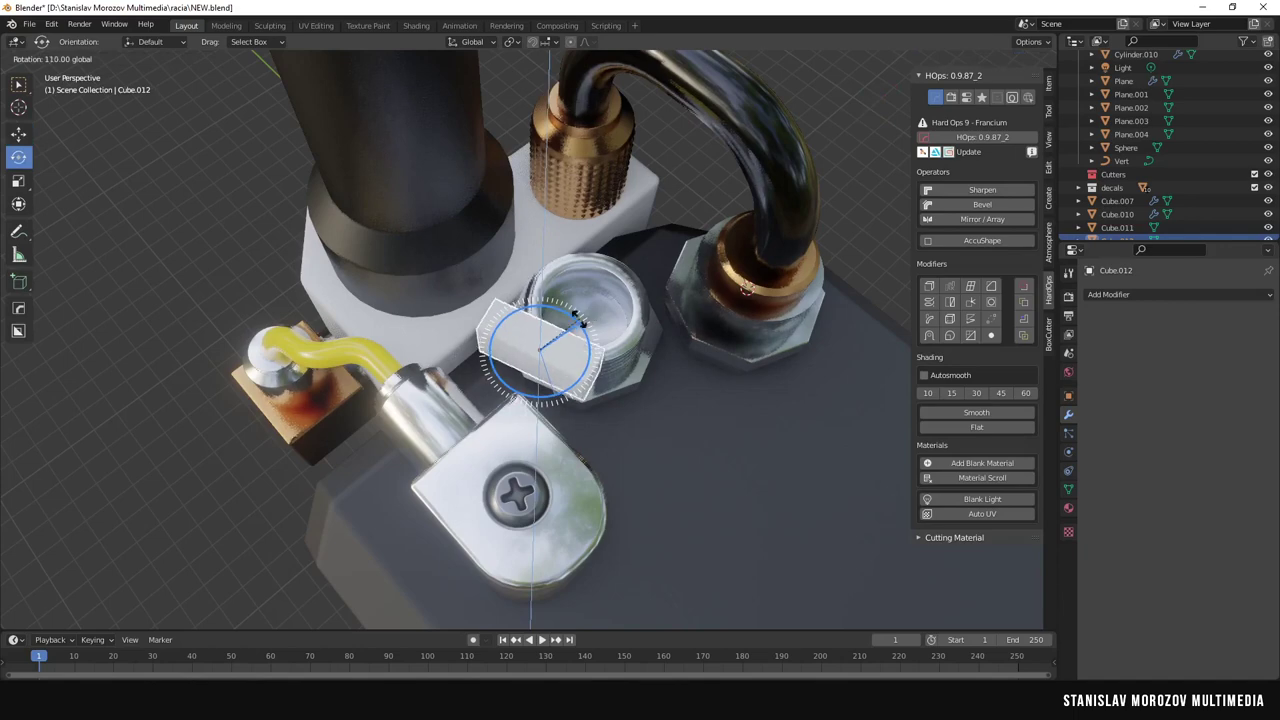
{"action": "mouse_move", "coordinate": [612, 342]}
{"action": "middle_mouse_down"}
{"action": "mouse_move", "coordinate": [593, 405]}
{"action": "mouse_move", "coordinate": [560, 380]}
{"action": "mouse_move", "coordinate": [600, 360]}
{"action": "middle_mouse_up"}
{"action": "key", "text": "ctrl+KP_Subtract"}
{"action": "left_click", "coordinate": [610, 340]}
Smart Apply the fitting's modifiers and start moving the hex nut into place.
{"action": "key", "text": "q"}
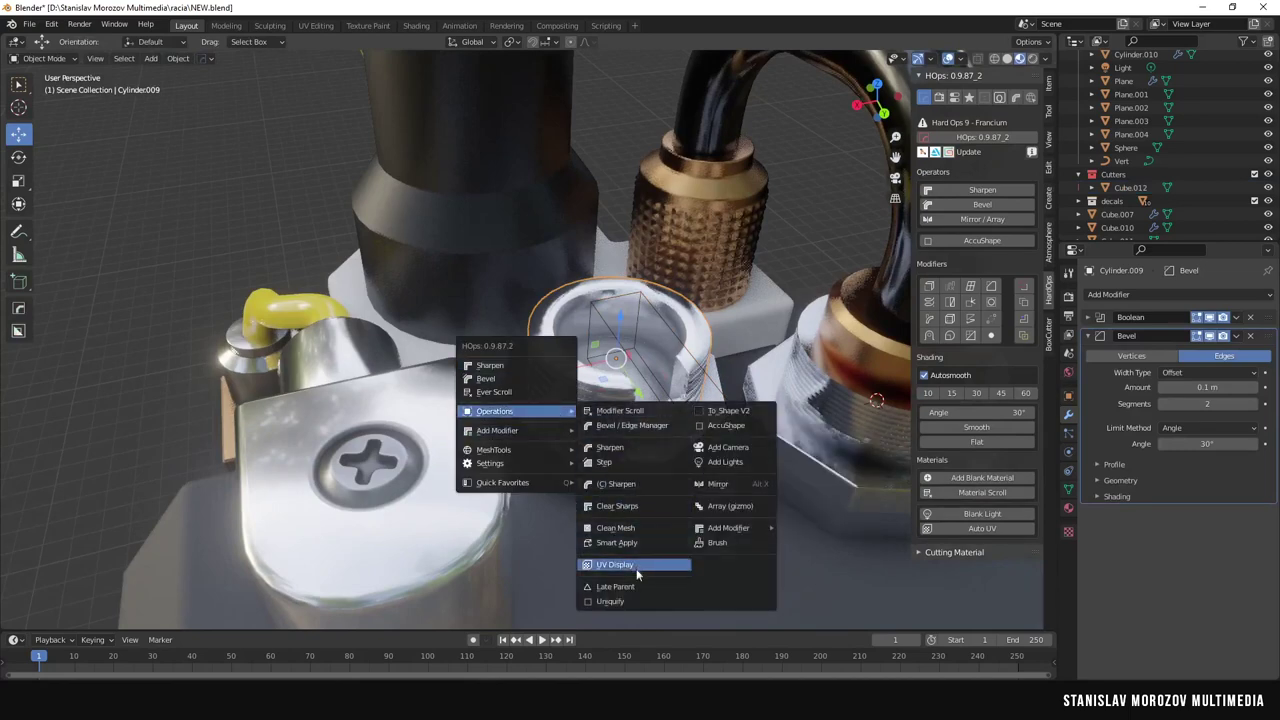
{"action": "left_click", "coordinate": [634, 568]}
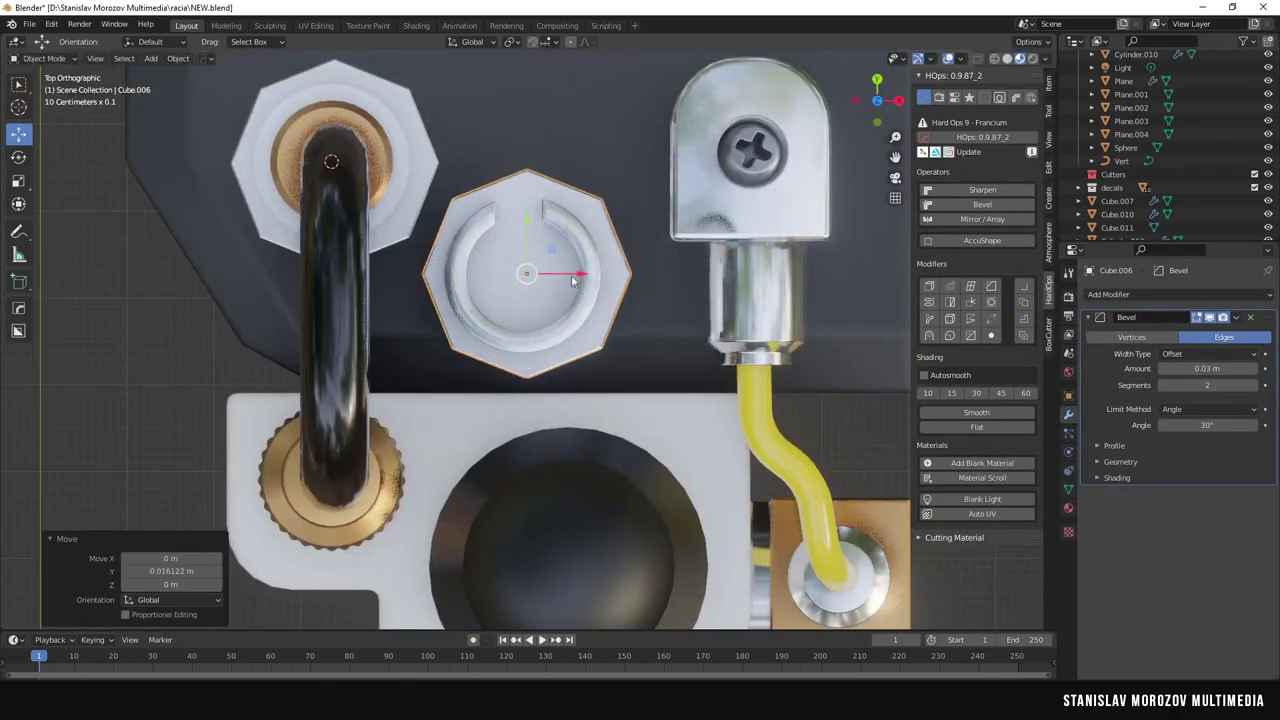
{"action": "middle_click_drag", "start_coordinate": [573, 281], "coordinate": [600, 230]}
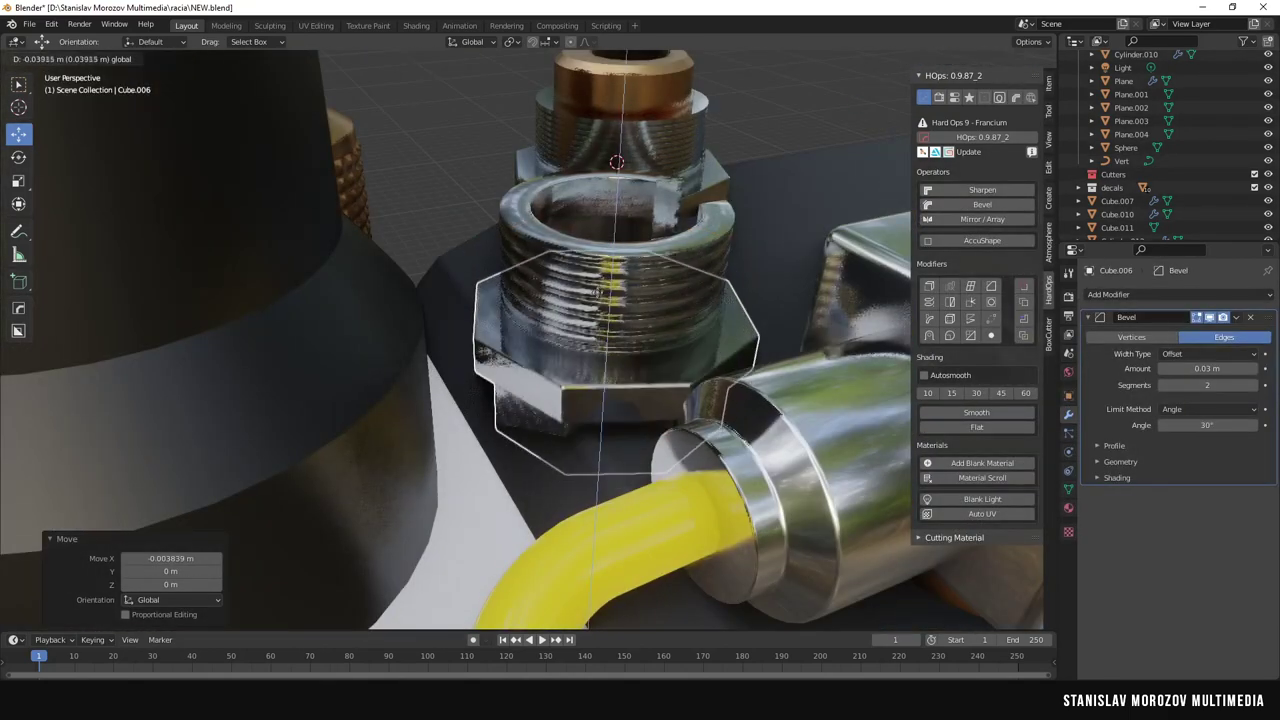
{"action": "key", "text": "Return"}
{"action": "mouse_move", "coordinate": [614, 308]}
{"action": "middle_mouse_down"}
{"action": "mouse_move", "coordinate": [666, 333]}
{"action": "mouse_move", "coordinate": [730, 400]}
{"action": "middle_mouse_up"}
{"action": "left_click", "coordinate": [658, 310]}
Finish placing the hex nut beneath the threaded fitting and save the file.
{"action": "scroll", "coordinate": [730, 400], "scroll_direction": "down", "scroll_amount": 5}
{"action": "scroll", "coordinate": [730, 400], "scroll_direction": "up", "scroll_amount": 5}
{"action": "left_click", "coordinate": [651, 393]}
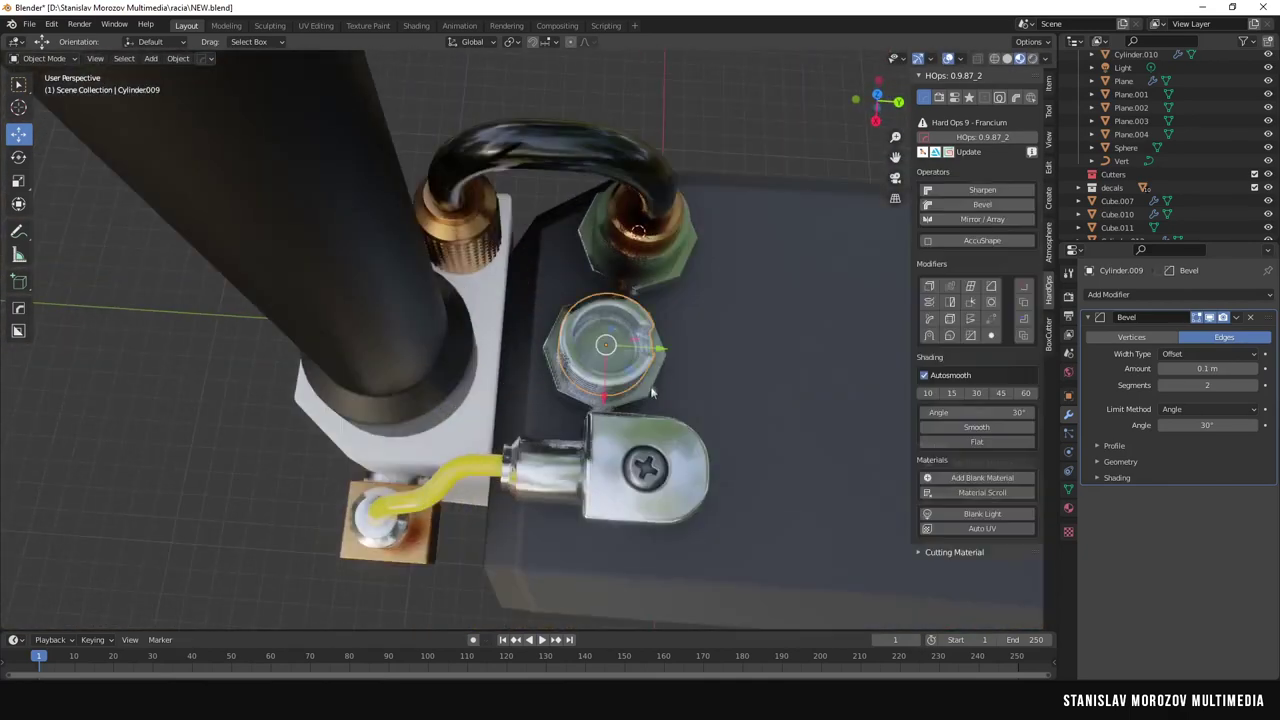
{"action": "left_click", "coordinate": [720, 346]}
{"action": "scroll", "coordinate": [720, 346], "scroll_direction": "down", "scroll_amount": 5}
{"action": "scroll", "coordinate": [720, 346], "scroll_direction": "up", "scroll_amount": 3}
{"action": "mouse_move", "coordinate": [720, 346]}
{"action": "middle_mouse_down"}
{"action": "mouse_move", "coordinate": [640, 380]}
{"action": "mouse_move", "coordinate": [625, 368]}
{"action": "middle_mouse_up"}
{"action": "left_click", "coordinate": [53, 112]}
{"action": "scroll", "coordinate": [640, 360], "scroll_direction": "up", "scroll_amount": 3}
{"action": "scroll", "coordinate": [625, 368], "scroll_direction": "down", "scroll_amount": 4}
{"action": "scroll", "coordinate": [625, 368], "scroll_direction": "up", "scroll_amount": 4}
Put the antenna into Edit Mode and view it from the top.
{"action": "left_click", "coordinate": [586, 320]}
{"action": "key", "text": "Tab"}
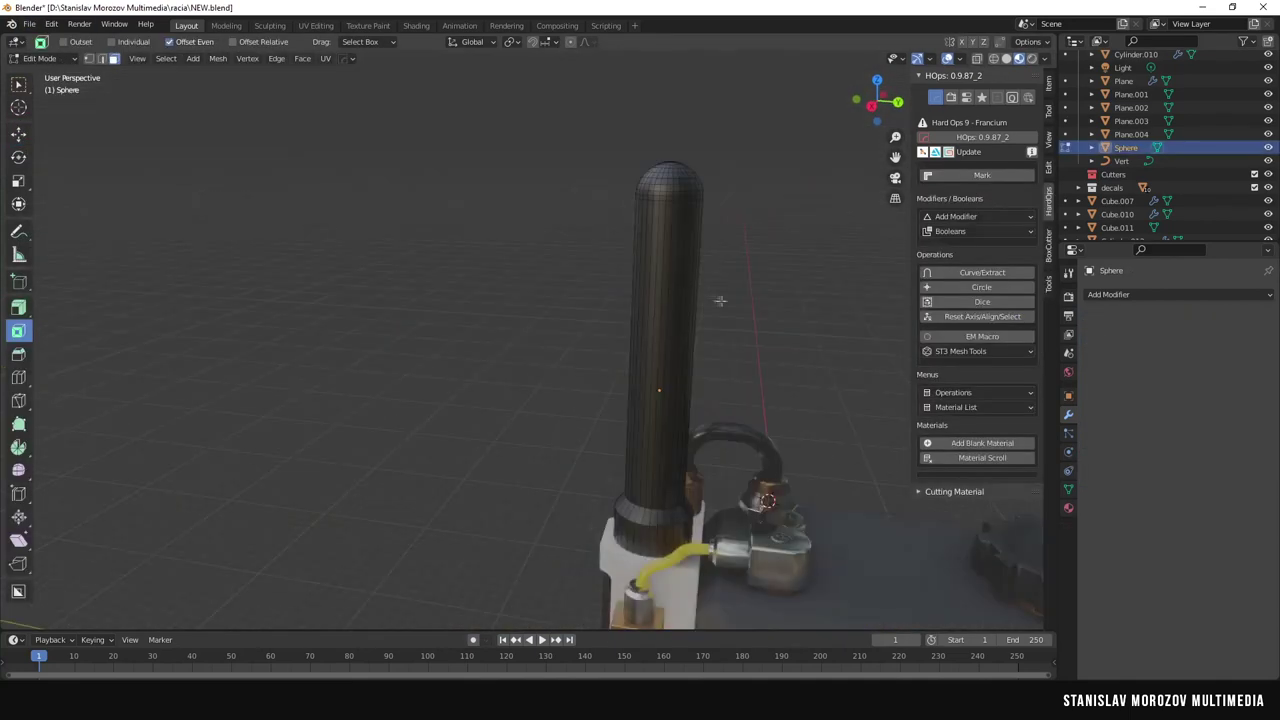
{"action": "middle_click_drag", "start_coordinate": [720, 300], "coordinate": [593, 322]}
{"action": "key", "text": "grave"}
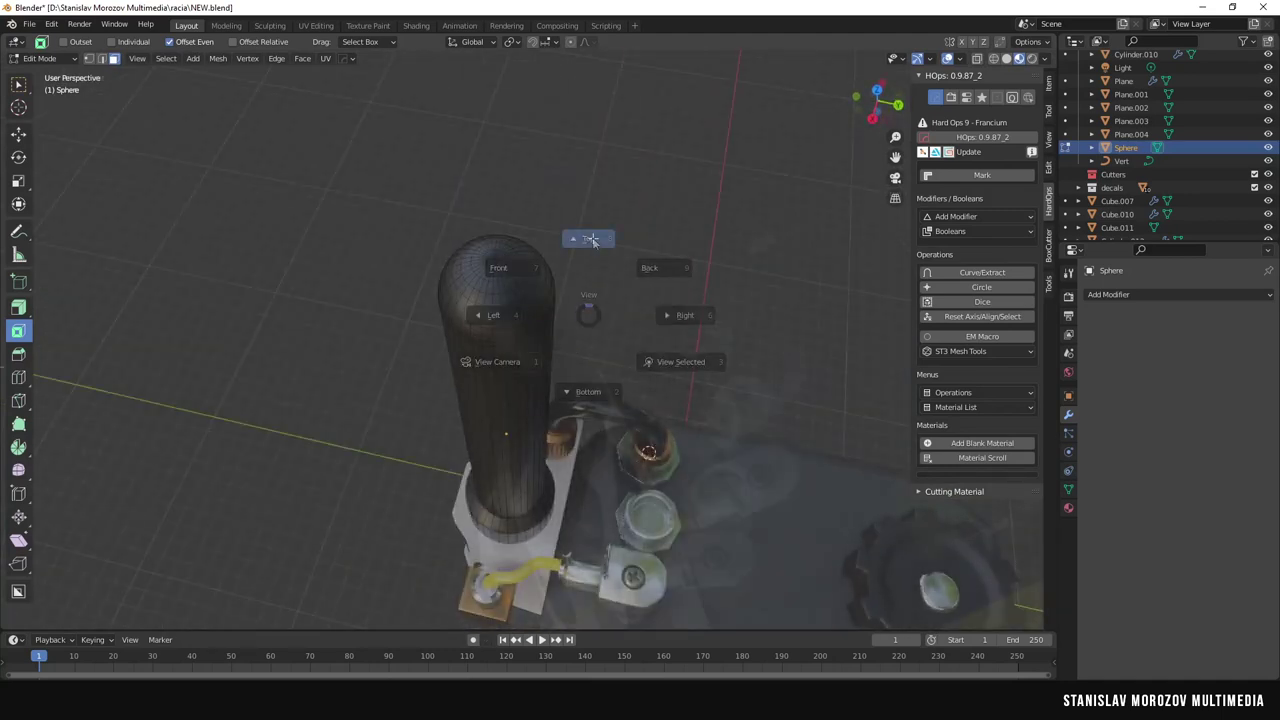
{"action": "left_click", "coordinate": [586, 240]}
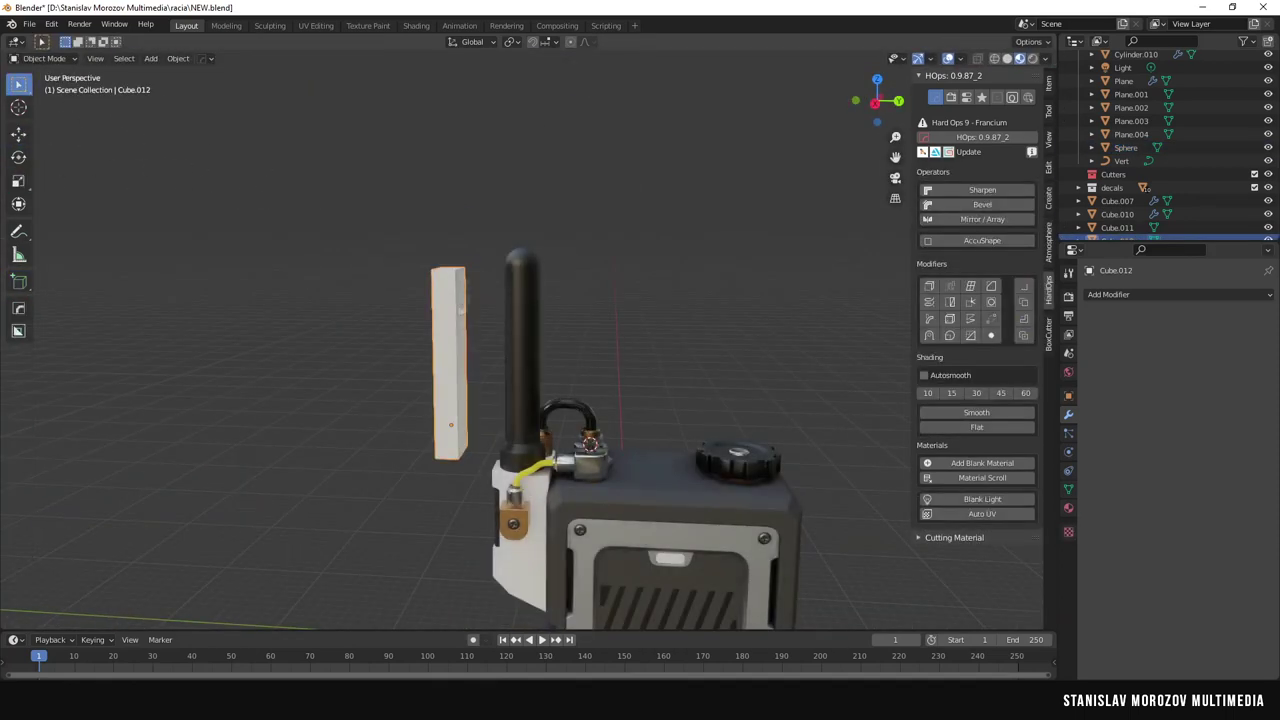
Set the cutter block's origin to its geometry and raise it along Z beside the antenna.
{"action": "left_click", "coordinate": [178, 58]}
{"action": "left_click", "coordinate": [380, 103]}
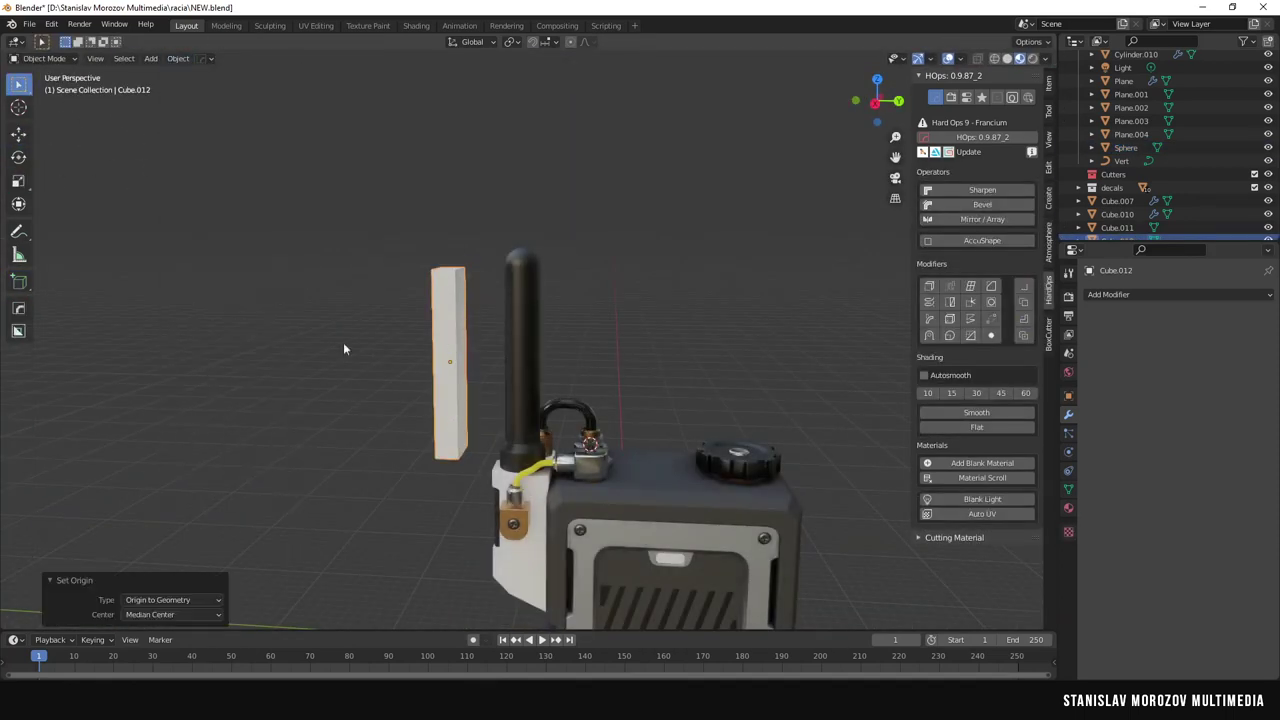
{"action": "middle_click_drag", "start_coordinate": [343, 349], "coordinate": [492, 313]}
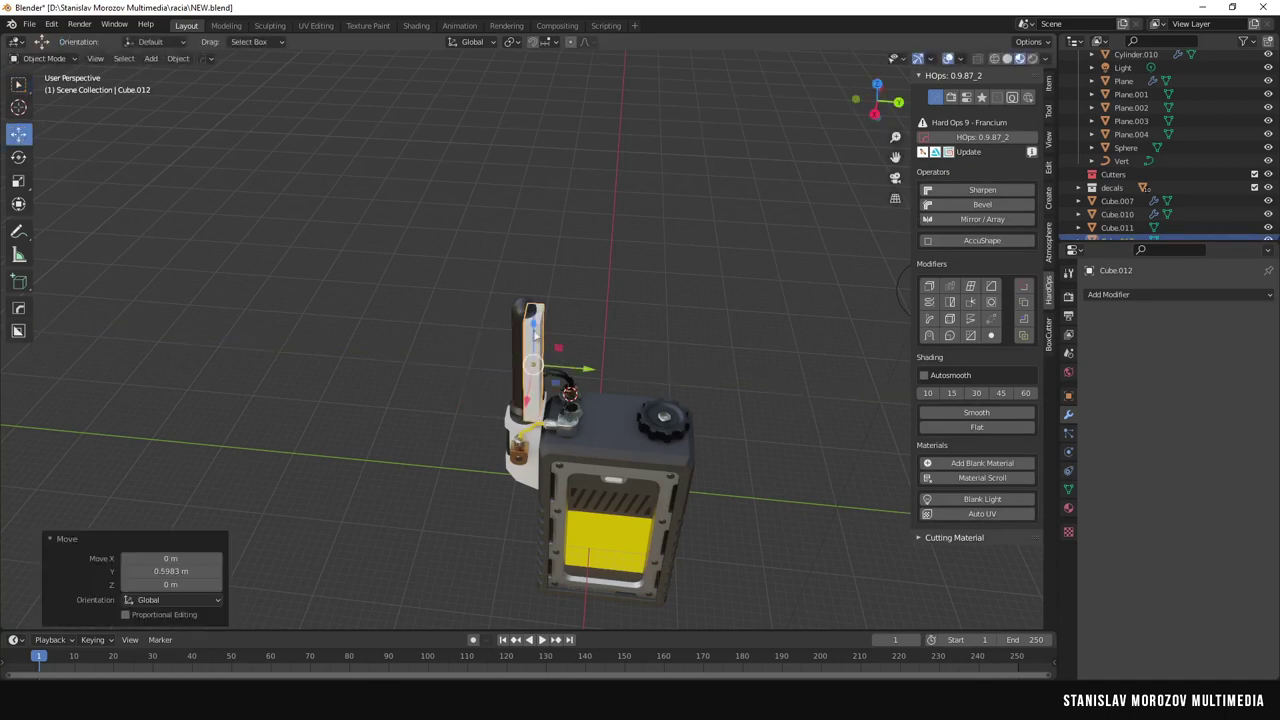
{"action": "left_click_drag", "start_coordinate": [533, 322], "coordinate": [535, 290]}
{"action": "key", "text": "KP_Decimal"}
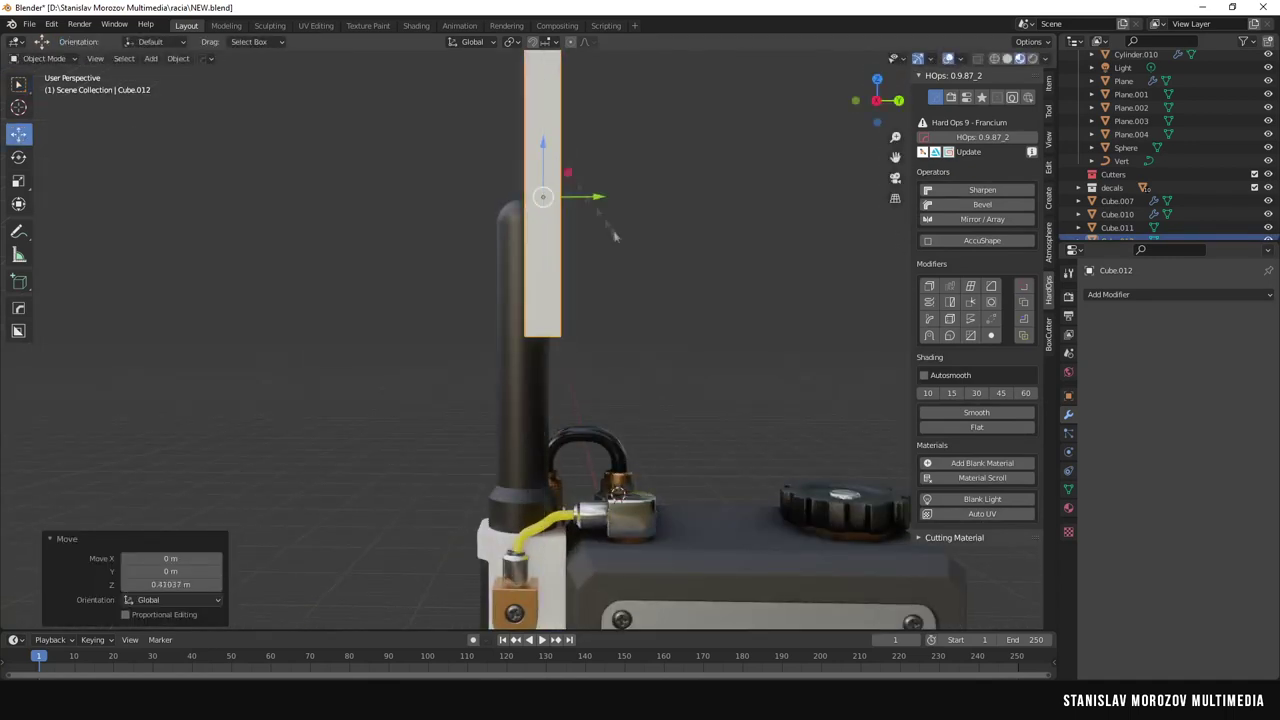
Bevel an edge of the cutter block in Edit Mode.
{"action": "key", "text": "Tab"}
{"action": "middle_click_drag", "start_coordinate": [614, 236], "coordinate": [630, 200]}
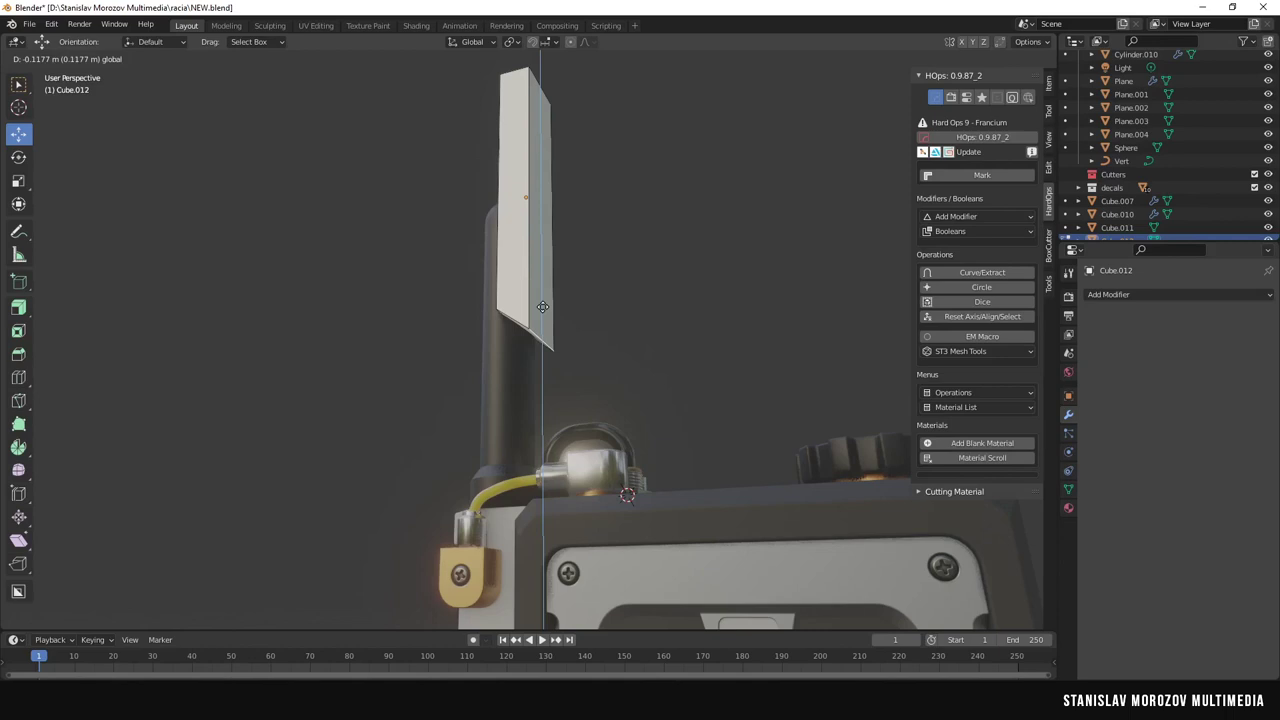
{"action": "left_click", "coordinate": [542, 306]}
{"action": "middle_click_drag", "start_coordinate": [542, 306], "coordinate": [625, 386]}
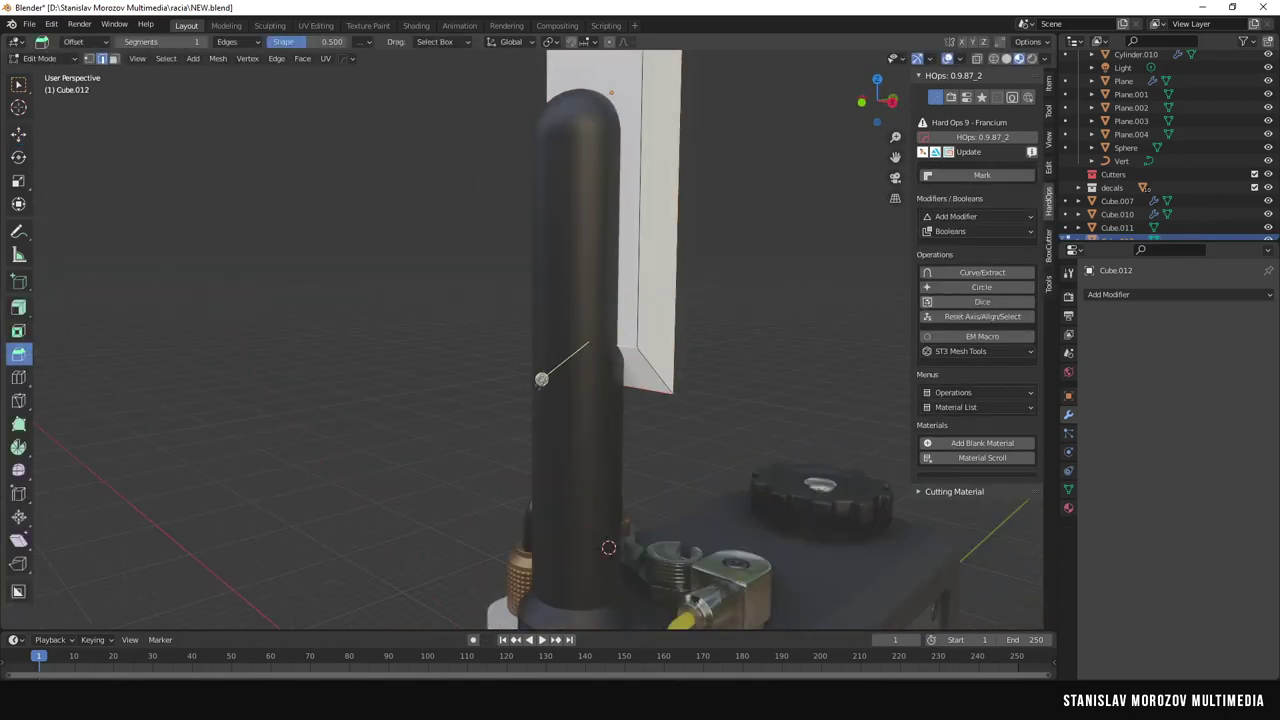
{"action": "left_click", "coordinate": [537, 386]}
{"action": "key", "text": "Tab"}
Cut the block's shape out of the antenna with a HardOps Difference boolean.
{"action": "middle_click_drag", "start_coordinate": [324, 358], "coordinate": [505, 372]}
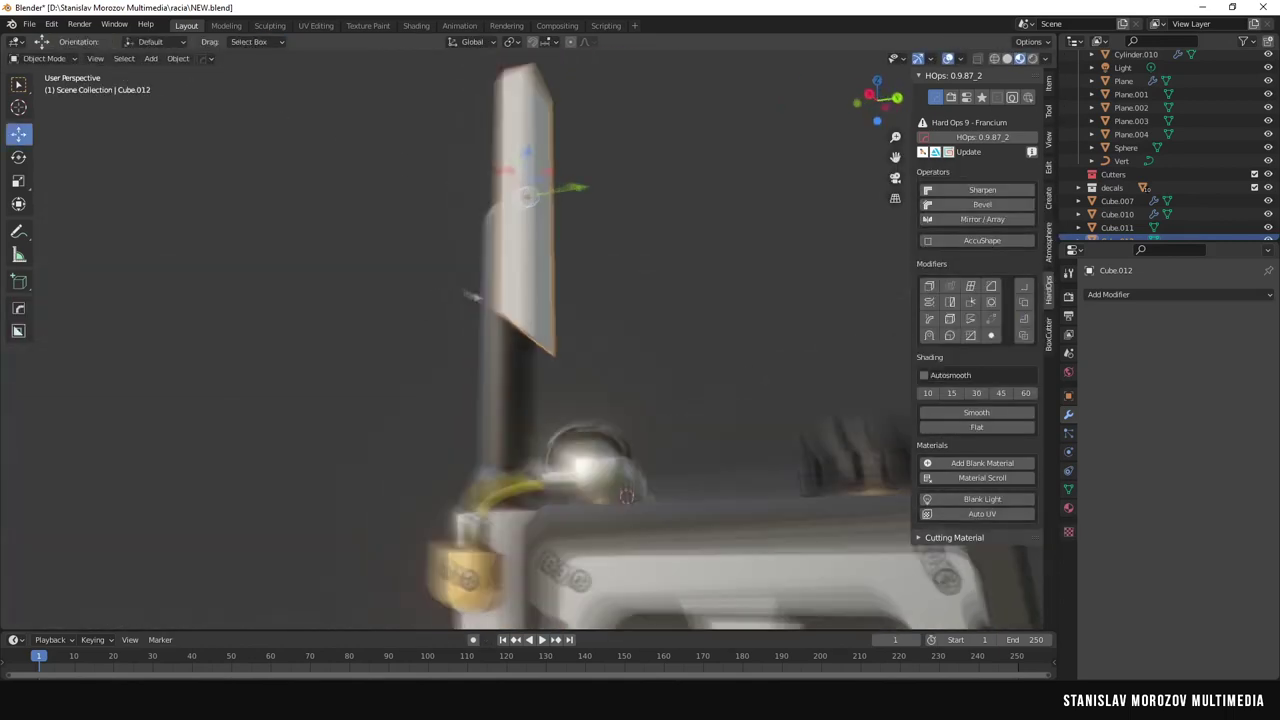
{"action": "key", "text": "ctrl+KP_Subtract"}
{"action": "scroll", "coordinate": [688, 328], "scroll_direction": "up", "scroll_amount": 3}
{"action": "middle_click_drag", "start_coordinate": [688, 328], "coordinate": [409, 344]}
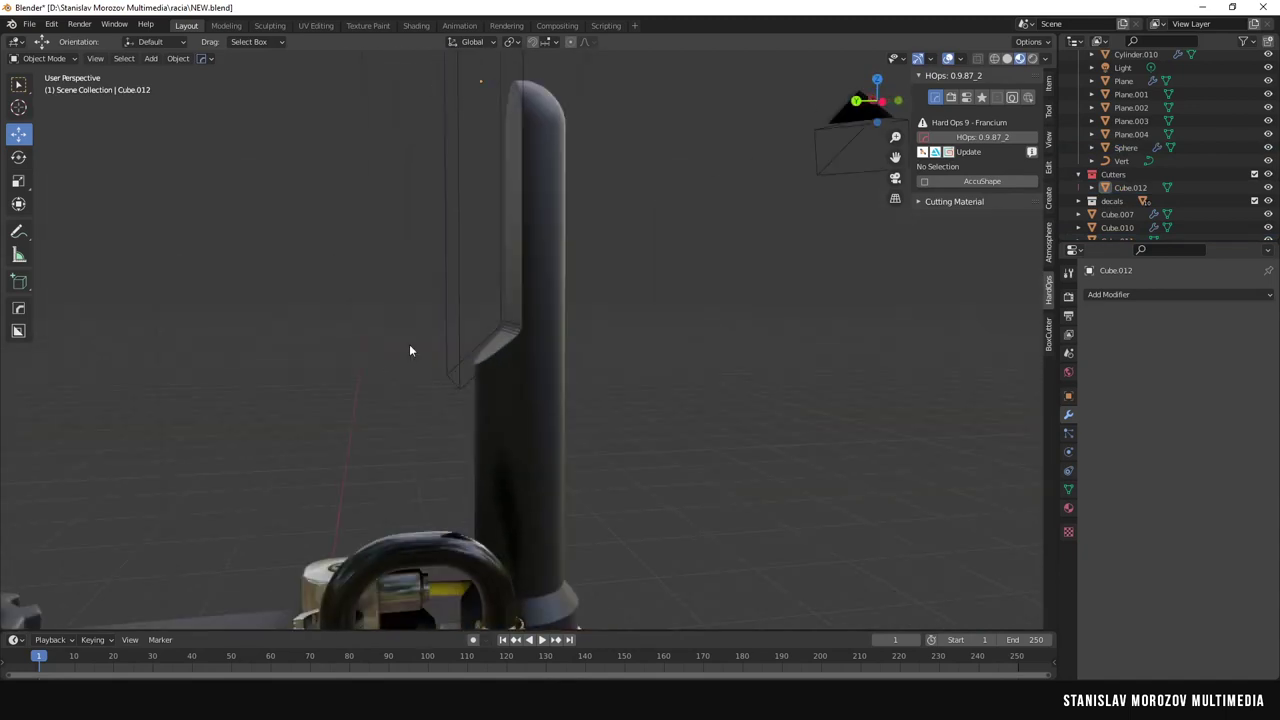
{"action": "scroll", "coordinate": [409, 344], "scroll_direction": "down", "scroll_amount": 4}
Sharpen the antenna with HardOps Csharp, giving it a 0.02 m, 3-segment bevel.
{"action": "left_click", "coordinate": [465, 387]}
{"action": "key", "text": "q"}
{"action": "left_click", "coordinate": [465, 387]}
{"action": "scroll", "coordinate": [606, 320], "scroll_direction": "up", "scroll_amount": 4}
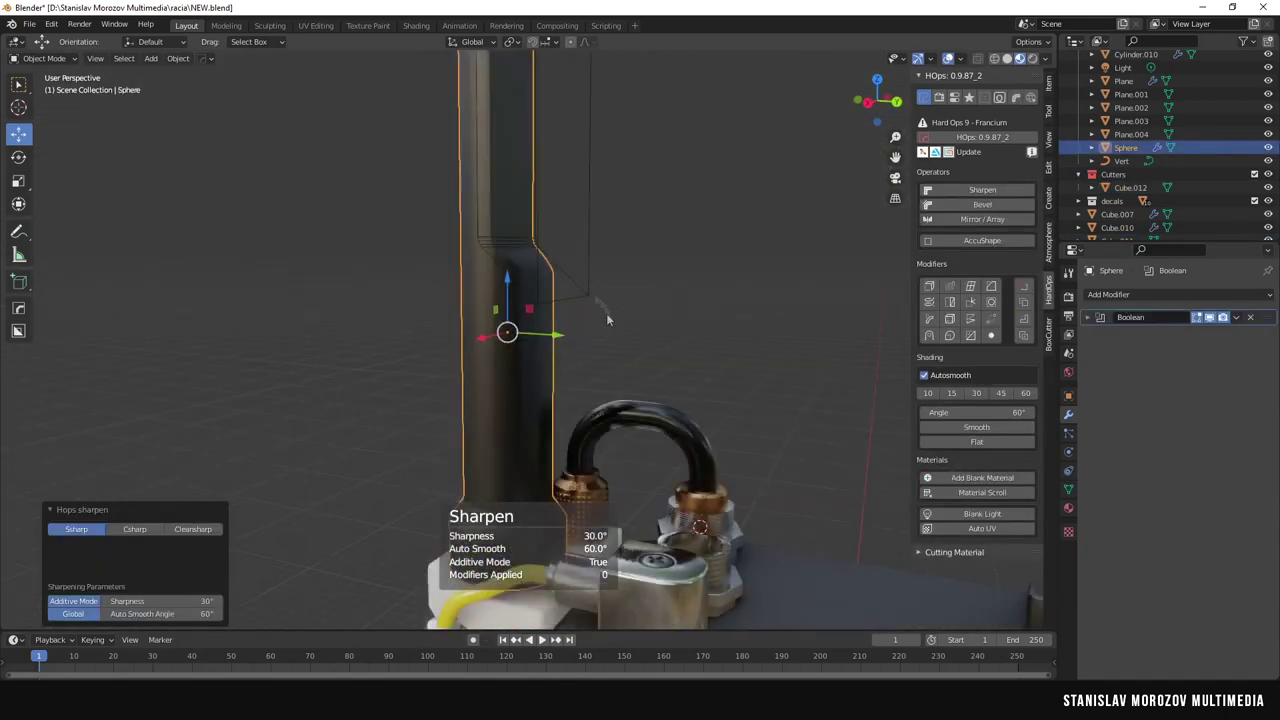
{"action": "left_click", "coordinate": [134, 529]}
{"action": "scroll", "coordinate": [572, 268], "scroll_direction": "down", "scroll_amount": 3}
Hide the cutter object.
{"action": "left_click", "coordinate": [572, 268]}
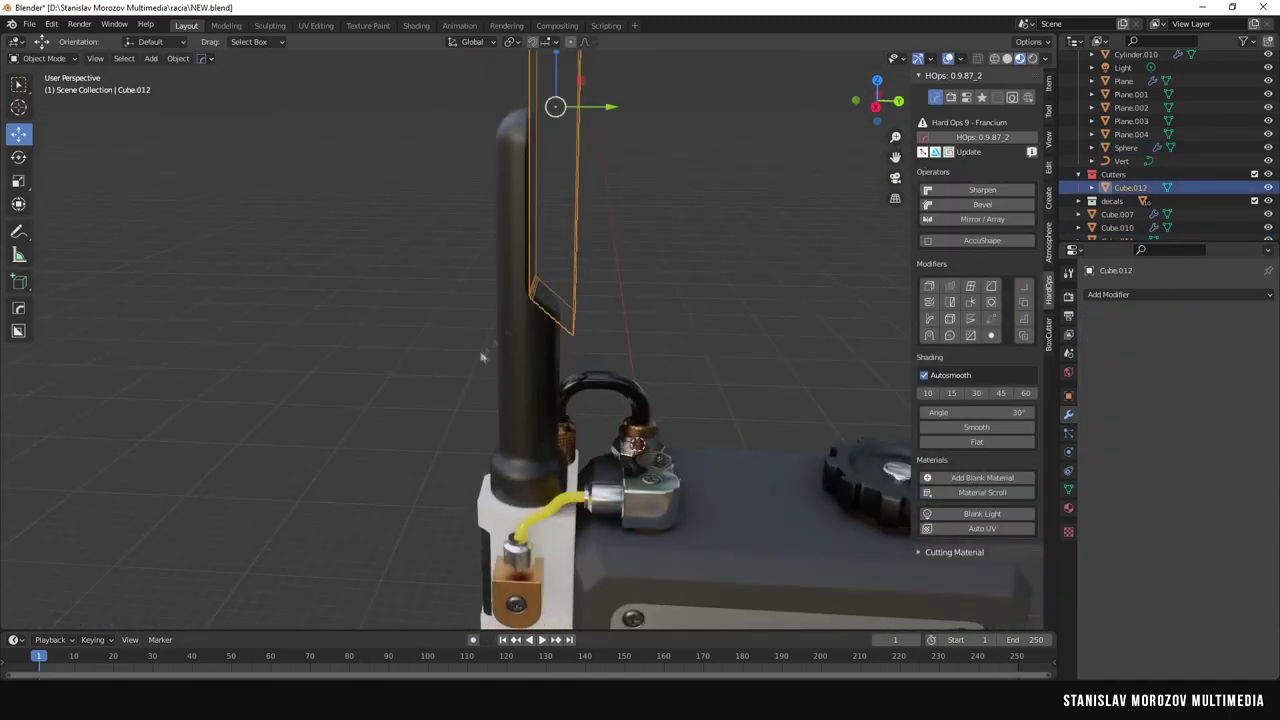
{"action": "key", "text": "Delete"}
{"action": "scroll", "coordinate": [628, 240], "scroll_direction": "up", "scroll_amount": 3}
{"action": "scroll", "coordinate": [628, 247], "scroll_direction": "down", "scroll_amount": 3}
Merge stray vertices at the antenna base At Last in Edit Mode.
{"action": "left_click", "coordinate": [560, 290]}
{"action": "key", "text": "Tab"}
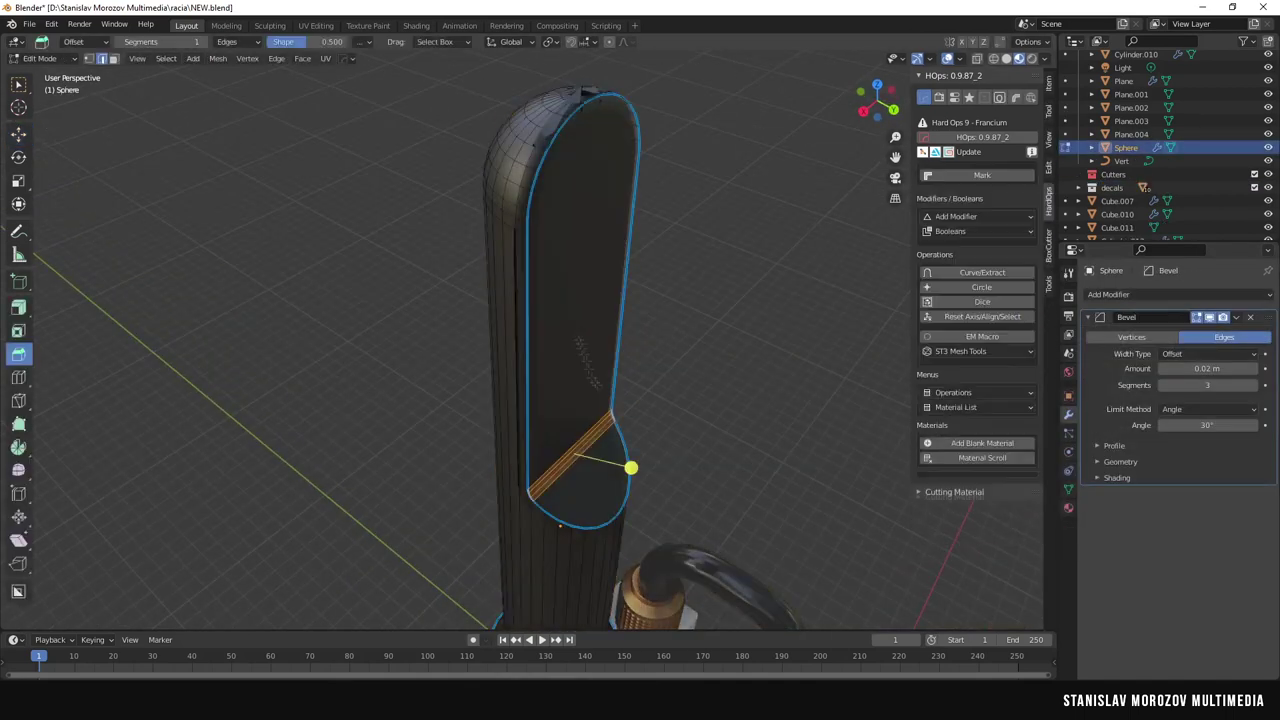
{"action": "scroll", "coordinate": [717, 303], "scroll_direction": "up", "scroll_amount": 4}
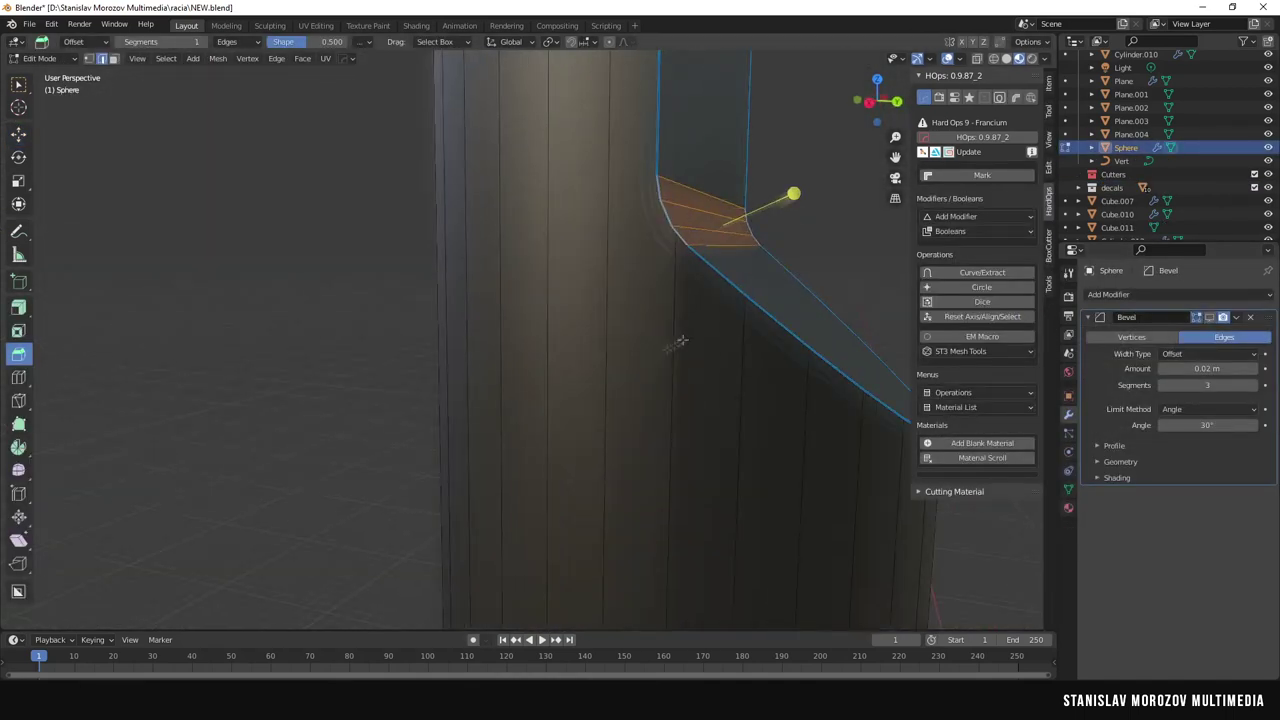
{"action": "scroll", "coordinate": [617, 372], "scroll_direction": "up", "scroll_amount": 5}
{"action": "right_click", "coordinate": [430, 480]}
{"action": "mouse_move", "coordinate": [299, 300]}
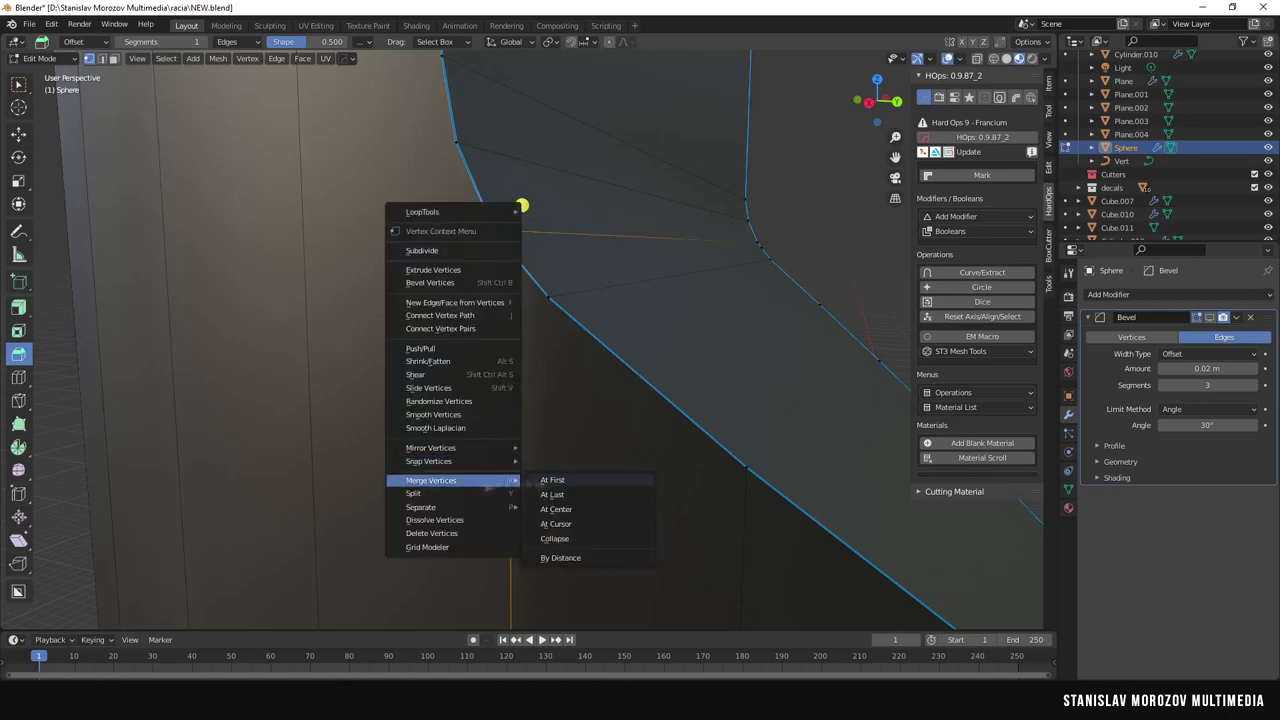
{"action": "left_click", "coordinate": [557, 491]}
{"action": "scroll", "coordinate": [500, 350], "scroll_direction": "down", "scroll_amount": 3}
{"action": "scroll", "coordinate": [345, 320], "scroll_direction": "up", "scroll_amount": 4}
{"action": "scroll", "coordinate": [345, 320], "scroll_direction": "down", "scroll_amount": 1}
{"action": "right_click", "coordinate": [357, 294]}
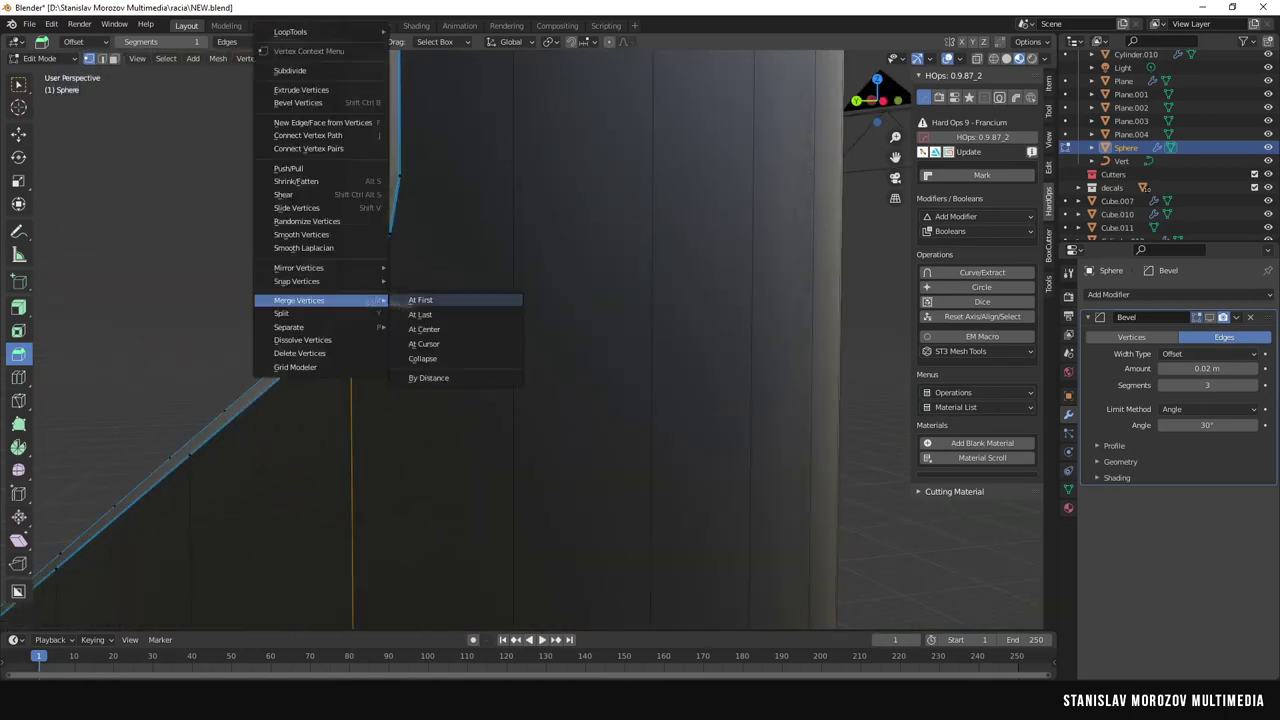
{"action": "left_click", "coordinate": [452, 297]}
Dissolve the stray edges across the antenna's bevelled corner.
{"action": "key", "text": "Tab"}
{"action": "scroll", "coordinate": [509, 369], "scroll_direction": "down", "scroll_amount": 5}
{"action": "key", "text": "Tab"}
{"action": "scroll", "coordinate": [509, 369], "scroll_direction": "up", "scroll_amount": 4}
{"action": "scroll", "coordinate": [586, 380], "scroll_direction": "up", "scroll_amount": 3}
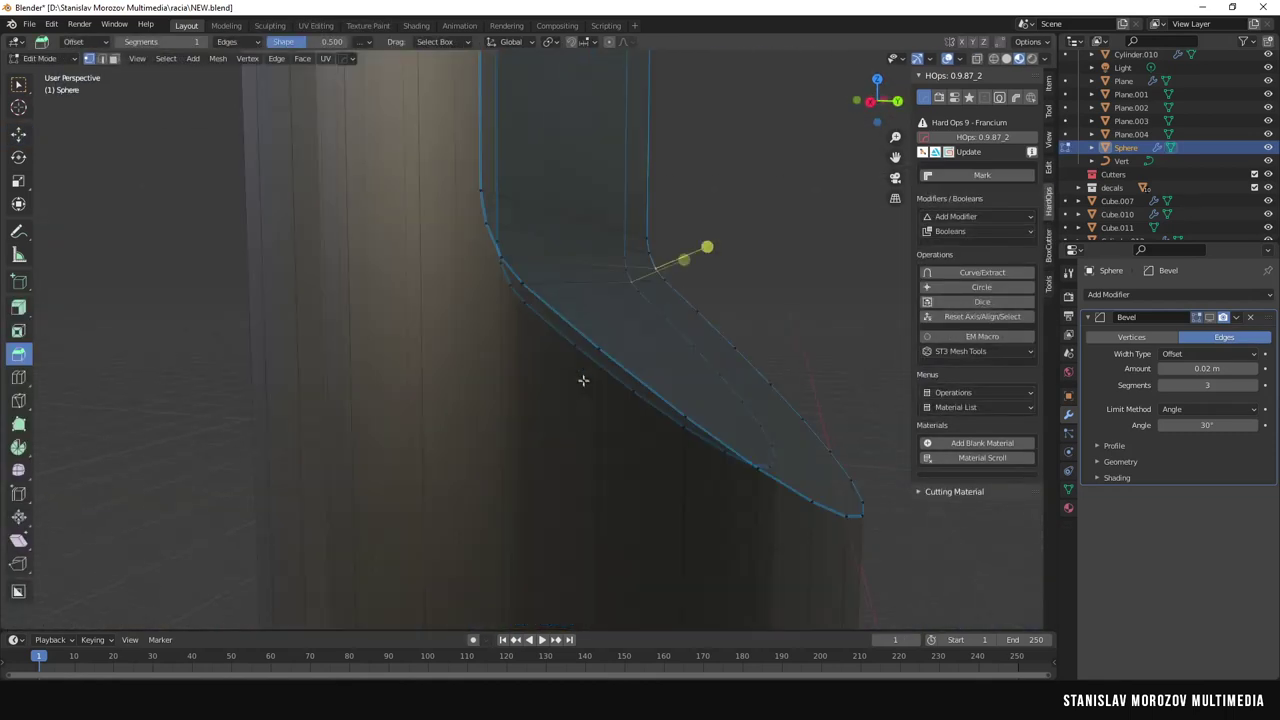
{"action": "scroll", "coordinate": [621, 315], "scroll_direction": "up", "scroll_amount": 2}
{"action": "left_click", "coordinate": [394, 426]}
{"action": "middle_click_drag", "start_coordinate": [394, 426], "coordinate": [482, 396]}
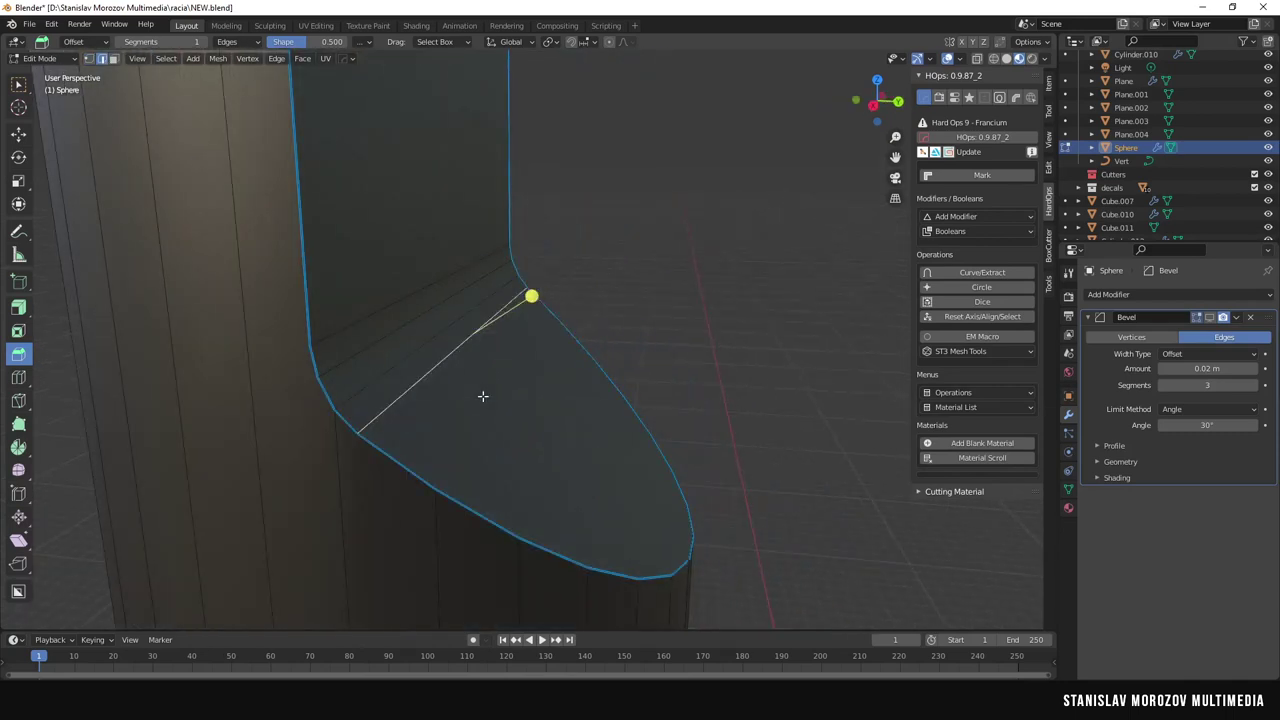
{"action": "left_click", "coordinate": [484, 487]}
{"action": "scroll", "coordinate": [507, 428], "scroll_direction": "up", "scroll_amount": 3}
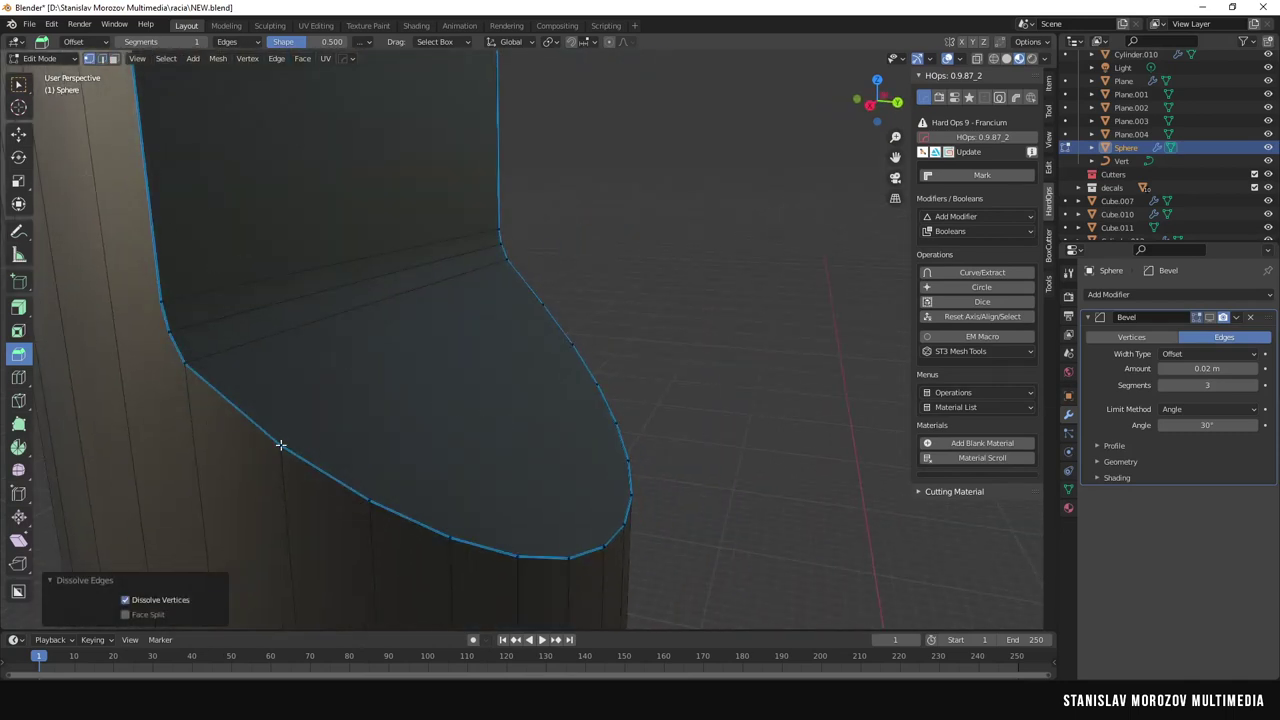
Knife-cut the antenna cap and bring the dome rim into view.
{"action": "key", "text": "k"}
{"action": "middle_click_drag", "start_coordinate": [281, 445], "coordinate": [421, 287]}
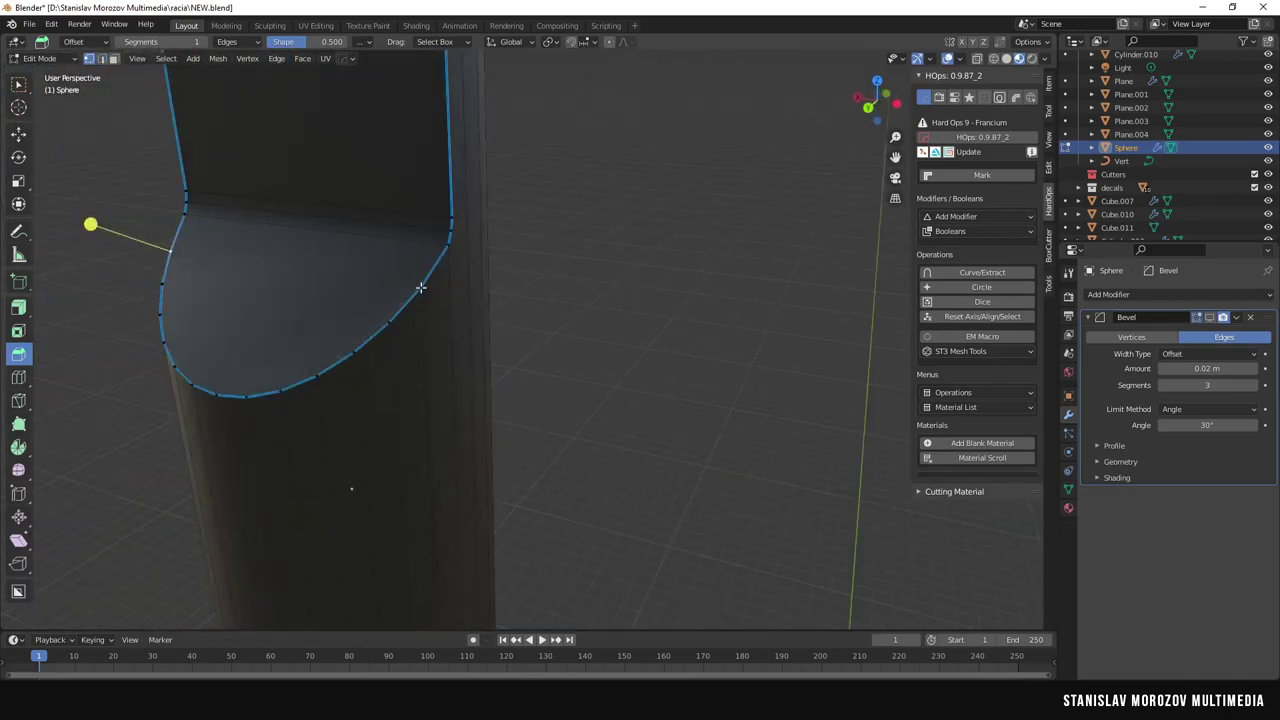
{"action": "scroll", "coordinate": [285, 267], "scroll_direction": "up", "scroll_amount": 3}
{"action": "mouse_move", "coordinate": [347, 358]}
{"action": "middle_mouse_down"}
{"action": "mouse_move", "coordinate": [854, 349]}
{"action": "mouse_move", "coordinate": [599, 410]}
{"action": "middle_mouse_up"}
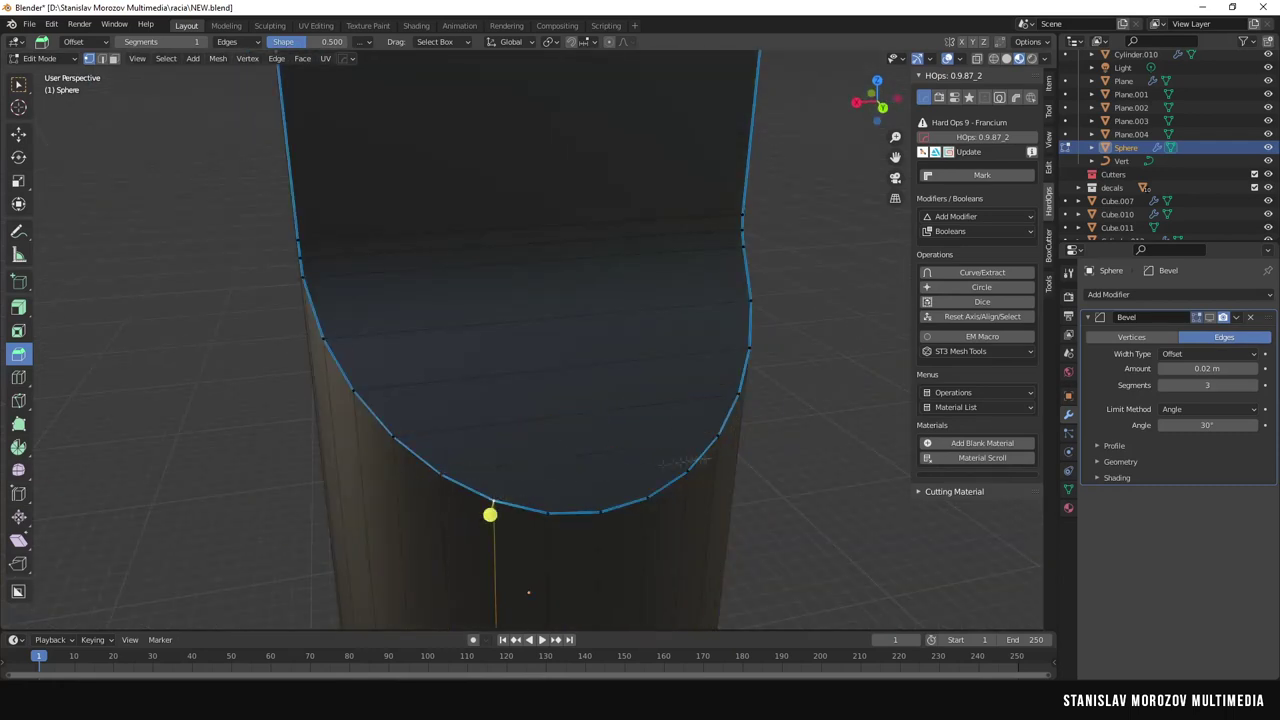
{"action": "middle_click_drag", "start_coordinate": [695, 441], "coordinate": [620, 437]}
{"action": "scroll", "coordinate": [580, 432], "scroll_direction": "up", "scroll_amount": 3}
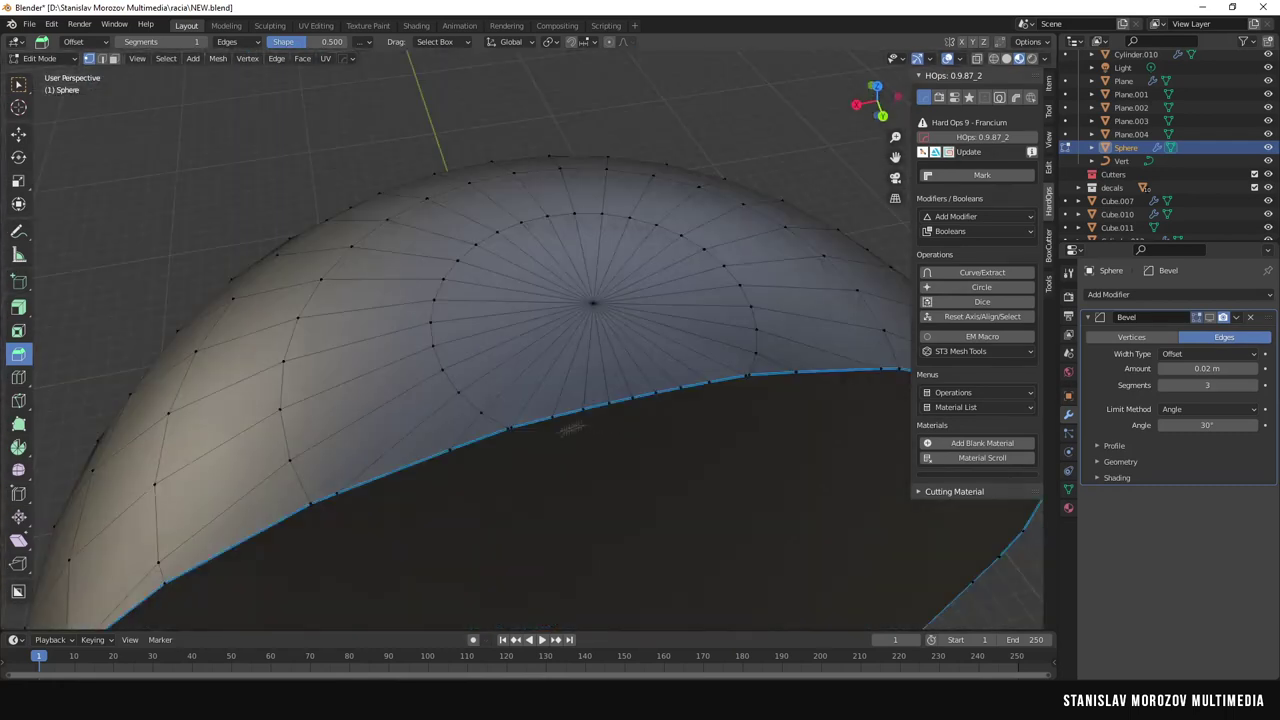
{"action": "middle_click_drag", "start_coordinate": [541, 437], "coordinate": [490, 370]}
Merge the vertices along the dome rim by distance and At Last.
{"action": "right_click", "coordinate": [480, 357]}
{"action": "left_click", "coordinate": [540, 435]}
{"action": "middle_click_drag", "start_coordinate": [540, 435], "coordinate": [385, 428]}
{"action": "right_click", "coordinate": [385, 428]}
{"action": "left_click", "coordinate": [442, 436]}
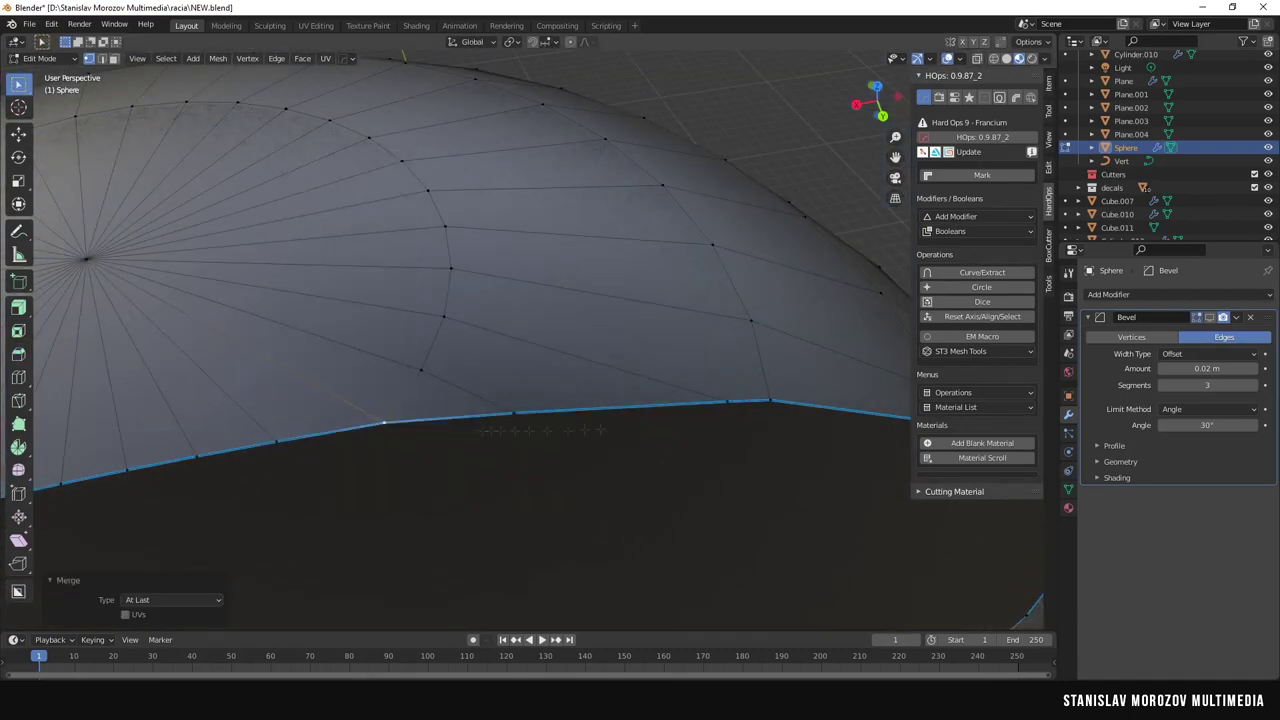
{"action": "right_click", "coordinate": [769, 401]}
{"action": "left_click", "coordinate": [711, 441]}
{"action": "mouse_move", "coordinate": [711, 441]}
{"action": "middle_mouse_down"}
{"action": "mouse_move", "coordinate": [500, 470]}
{"action": "mouse_move", "coordinate": [641, 449]}
{"action": "mouse_move", "coordinate": [557, 377]}
{"action": "mouse_move", "coordinate": [456, 420]}
{"action": "middle_mouse_up"}
{"action": "right_click", "coordinate": [430, 495]}
{"action": "left_click", "coordinate": [490, 500]}
{"action": "scroll", "coordinate": [641, 449], "scroll_direction": "down", "scroll_amount": 5}
Return to Object Mode and apply HOps Sharpen for a 0.01 m, 4-segment bevel.
{"action": "key", "text": "alt+a"}
{"action": "key", "text": "Tab"}
{"action": "scroll", "coordinate": [456, 420], "scroll_direction": "down", "scroll_amount": 5}
{"action": "key", "text": "q"}
{"action": "left_click", "coordinate": [550, 379]}
{"action": "key", "text": "q"}
{"action": "left_click", "coordinate": [550, 379]}
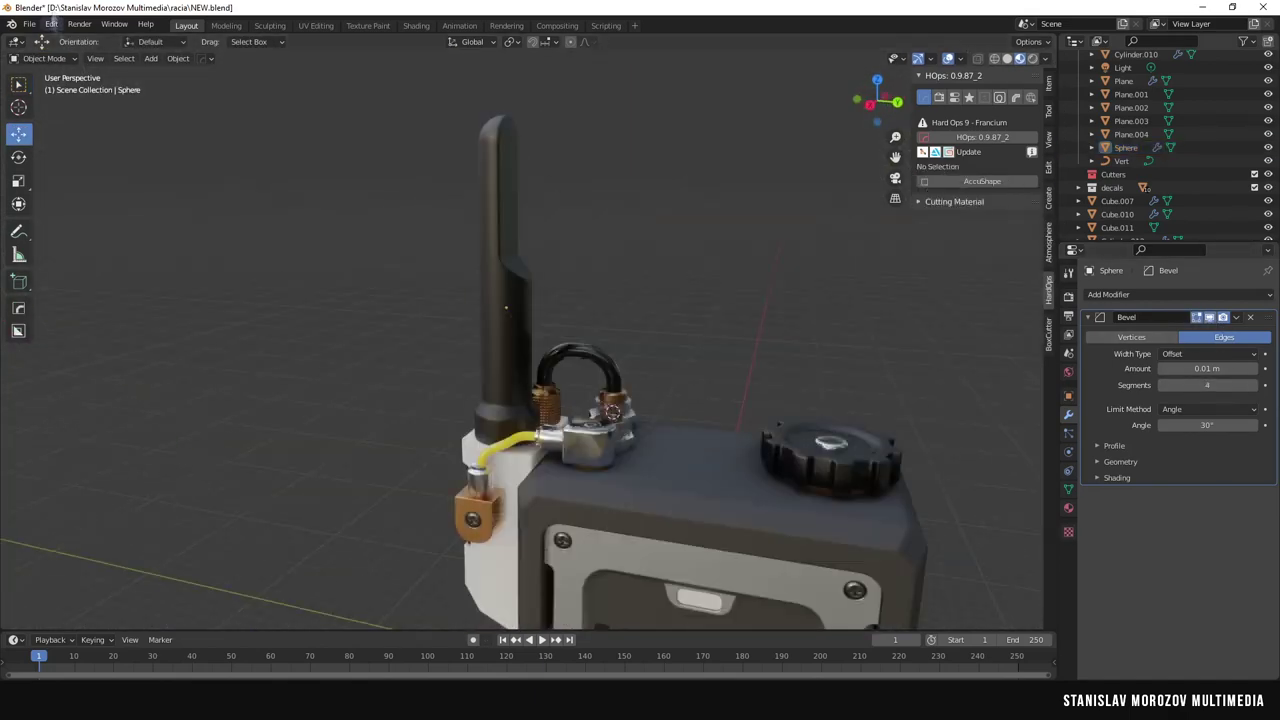
Isolate the side piece Cube.001 in local view.
{"action": "scroll", "coordinate": [662, 286], "scroll_direction": "up", "scroll_amount": 5}
{"action": "left_click", "coordinate": [662, 286]}
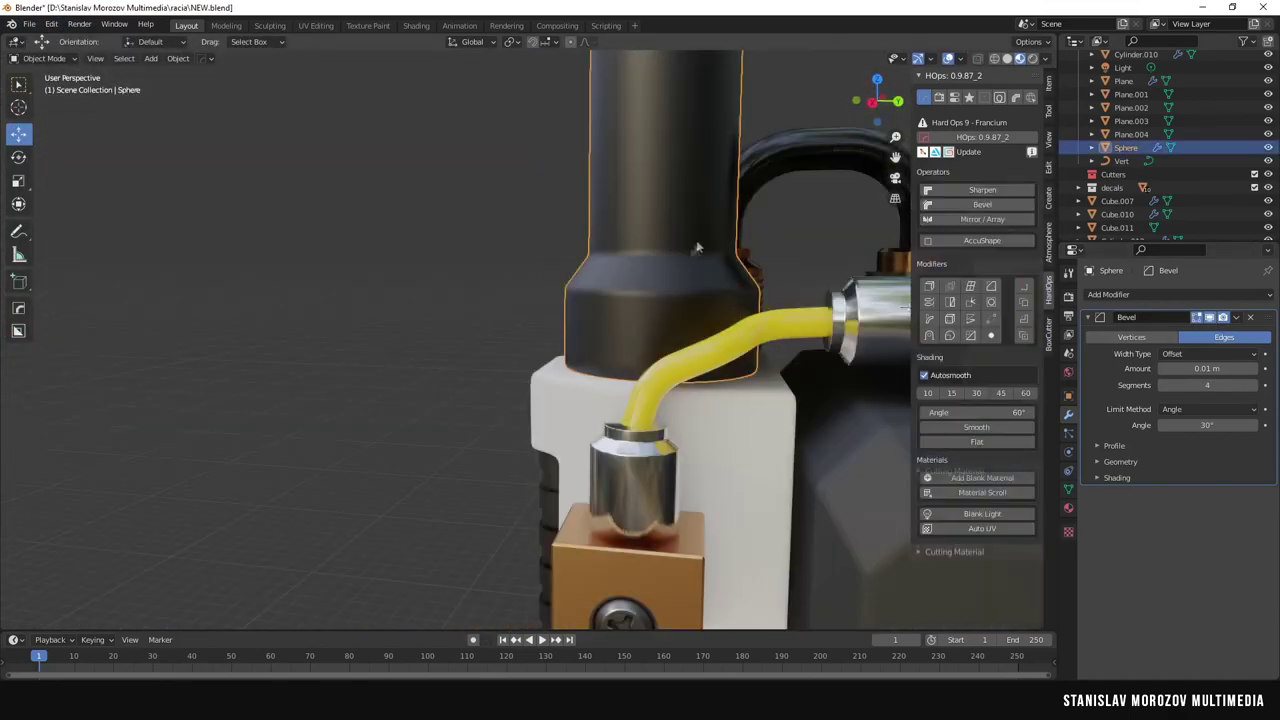
{"action": "key", "text": "Tab"}
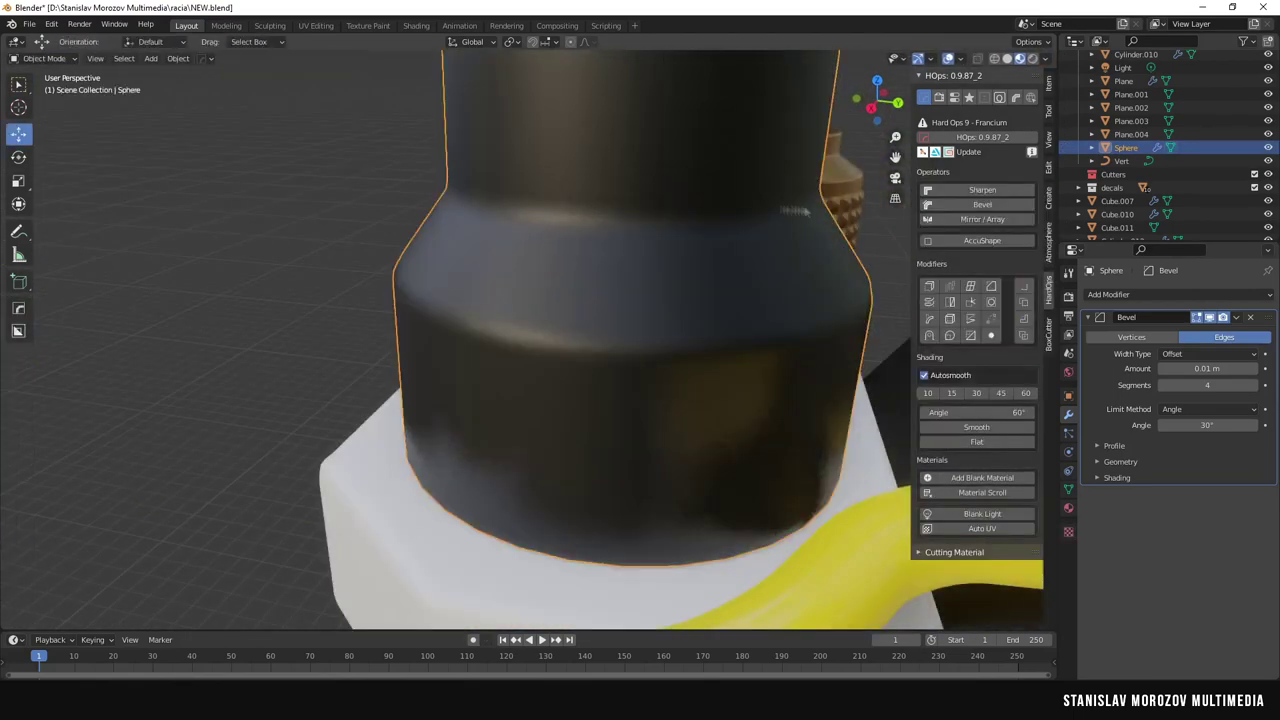
{"action": "left_click", "coordinate": [30, 24]}
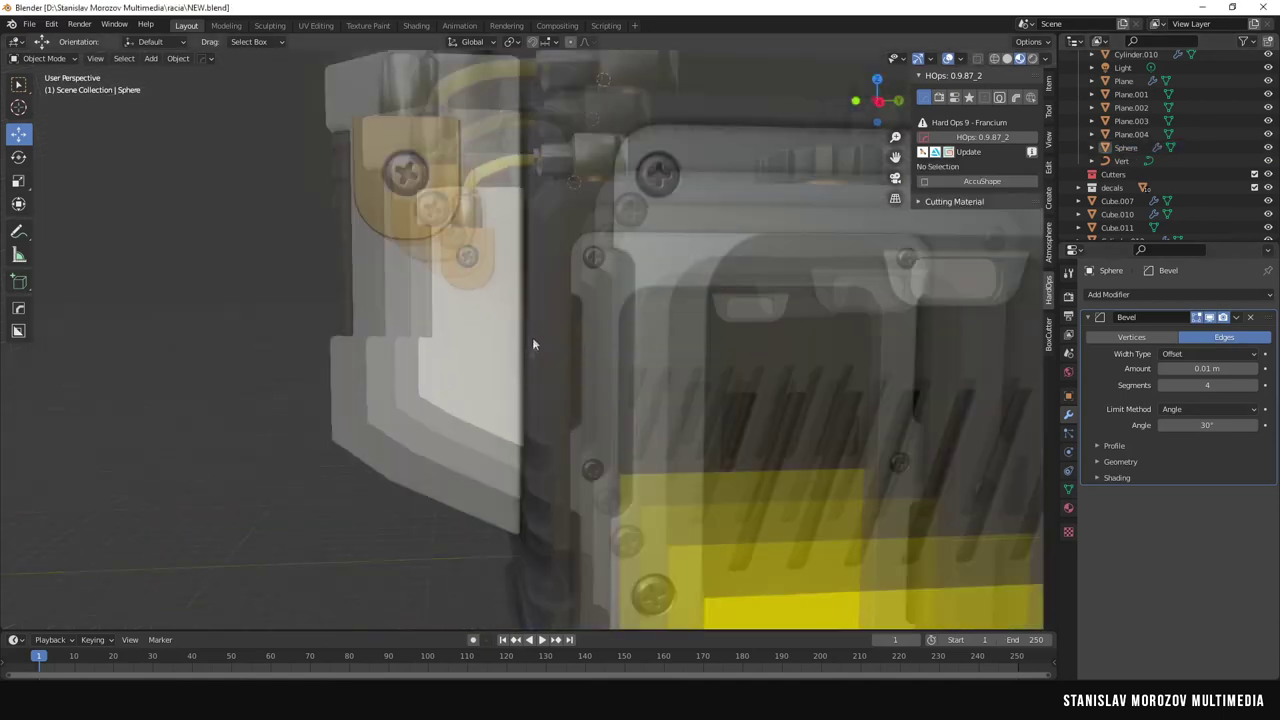
{"action": "key", "text": "slash"}
Cut a small BoxCutter box into the lower side piece and Smart Apply the boolean.
{"action": "middle_click_drag", "start_coordinate": [607, 399], "coordinate": [503, 315]}
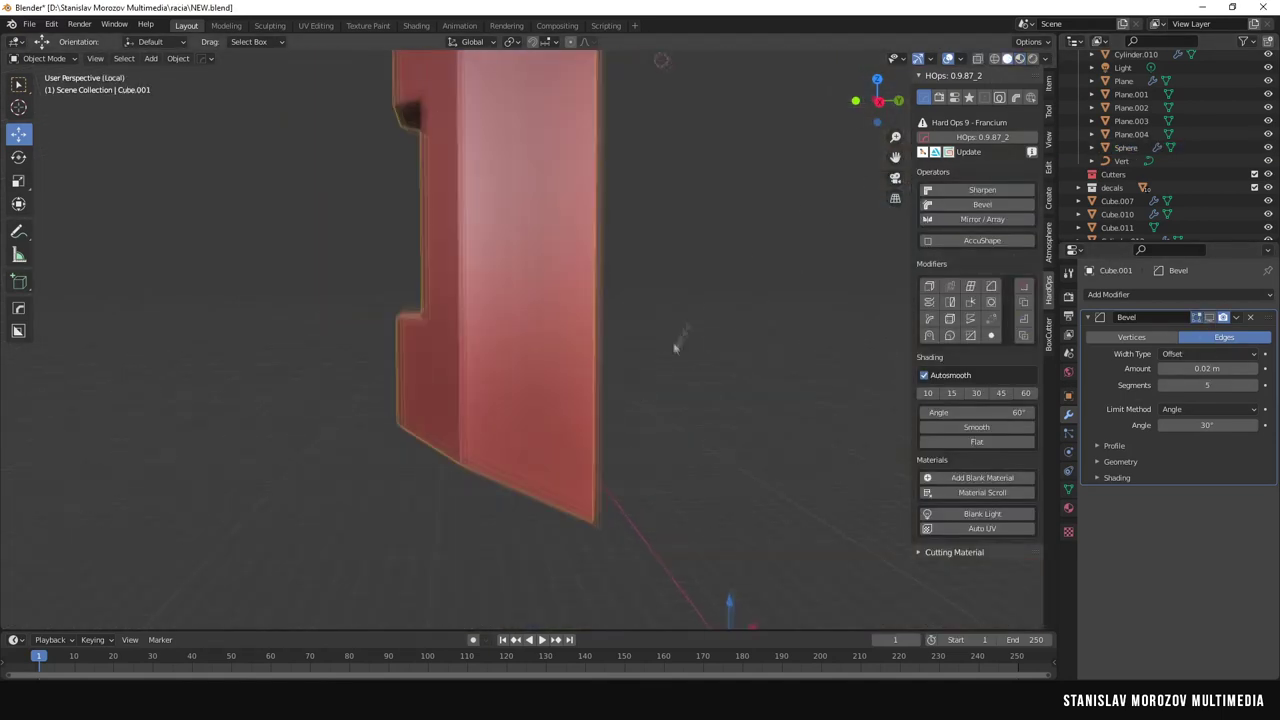
{"action": "key", "text": "ctrl+minus"}
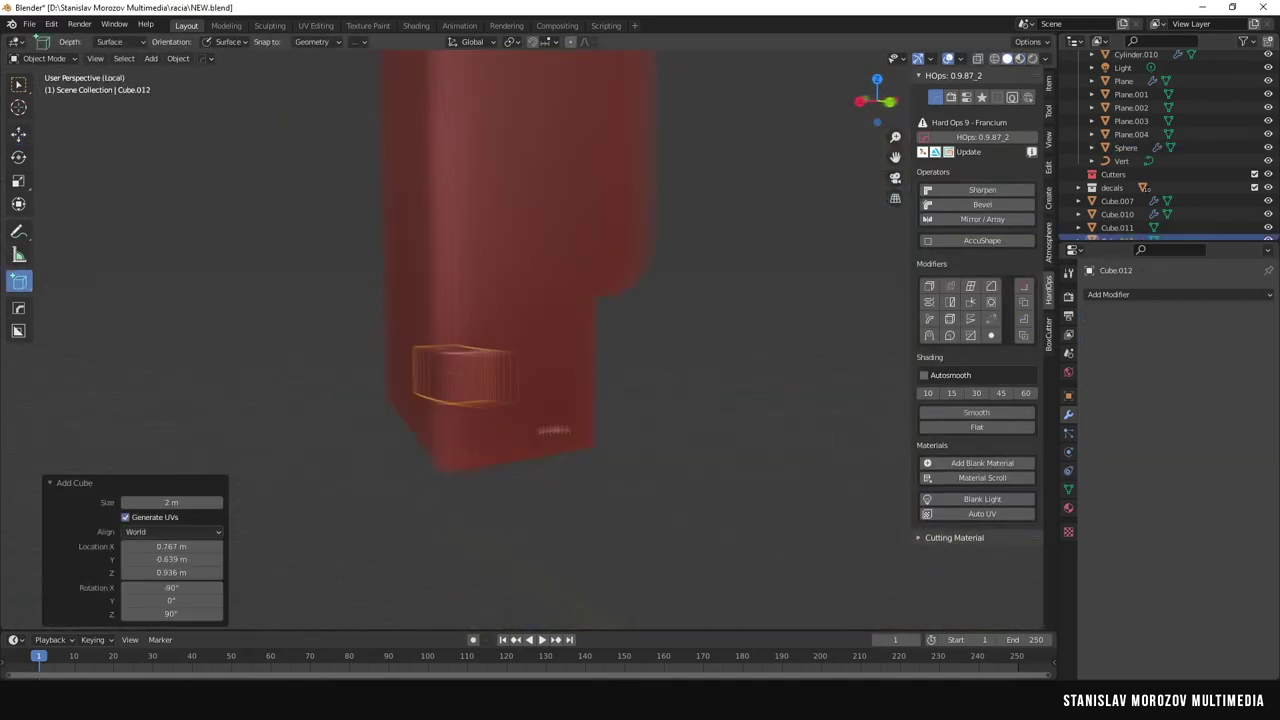
{"action": "mouse_move", "coordinate": [386, 371]}
{"action": "middle_mouse_down"}
{"action": "mouse_move", "coordinate": [529, 324]}
{"action": "mouse_move", "coordinate": [594, 337]}
{"action": "middle_mouse_up"}
{"action": "left_click", "coordinate": [594, 337]}
{"action": "key", "text": "q"}
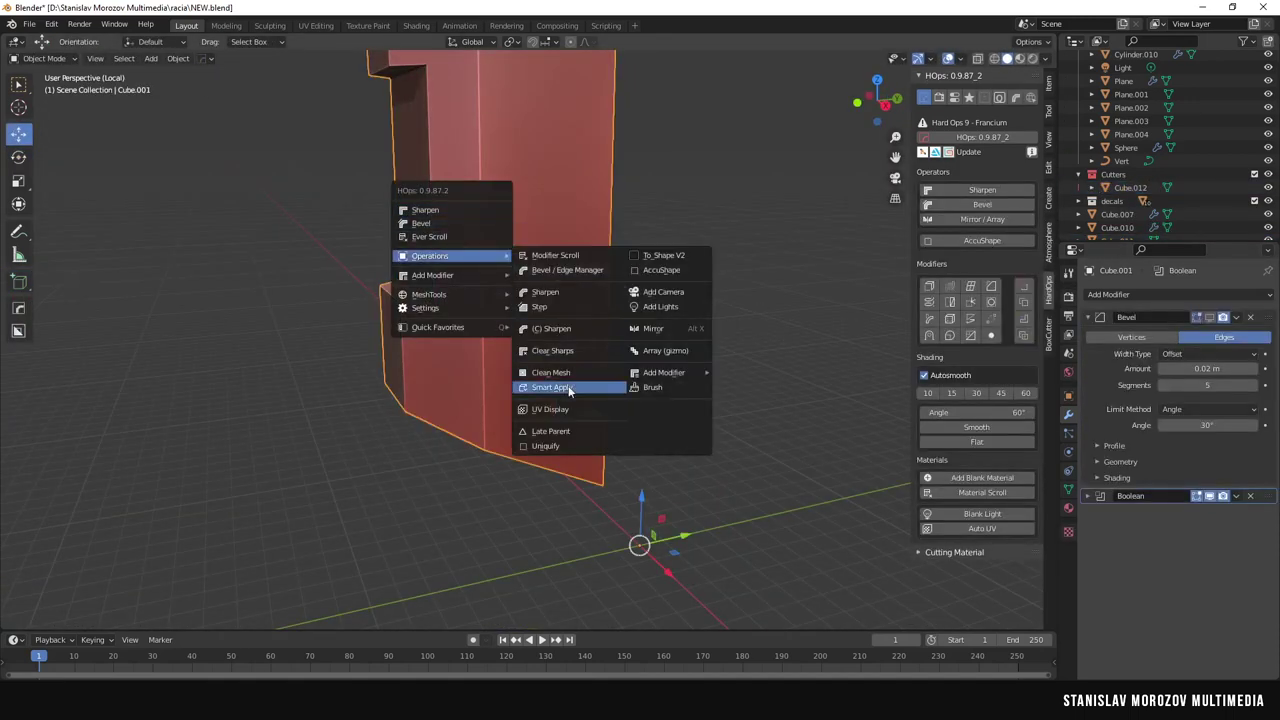
{"action": "mouse_move", "coordinate": [430, 256]}
{"action": "left_click", "coordinate": [557, 389]}
In Edit Mode, merge the stray vertices into the recess corner.
{"action": "left_click", "coordinate": [557, 428]}
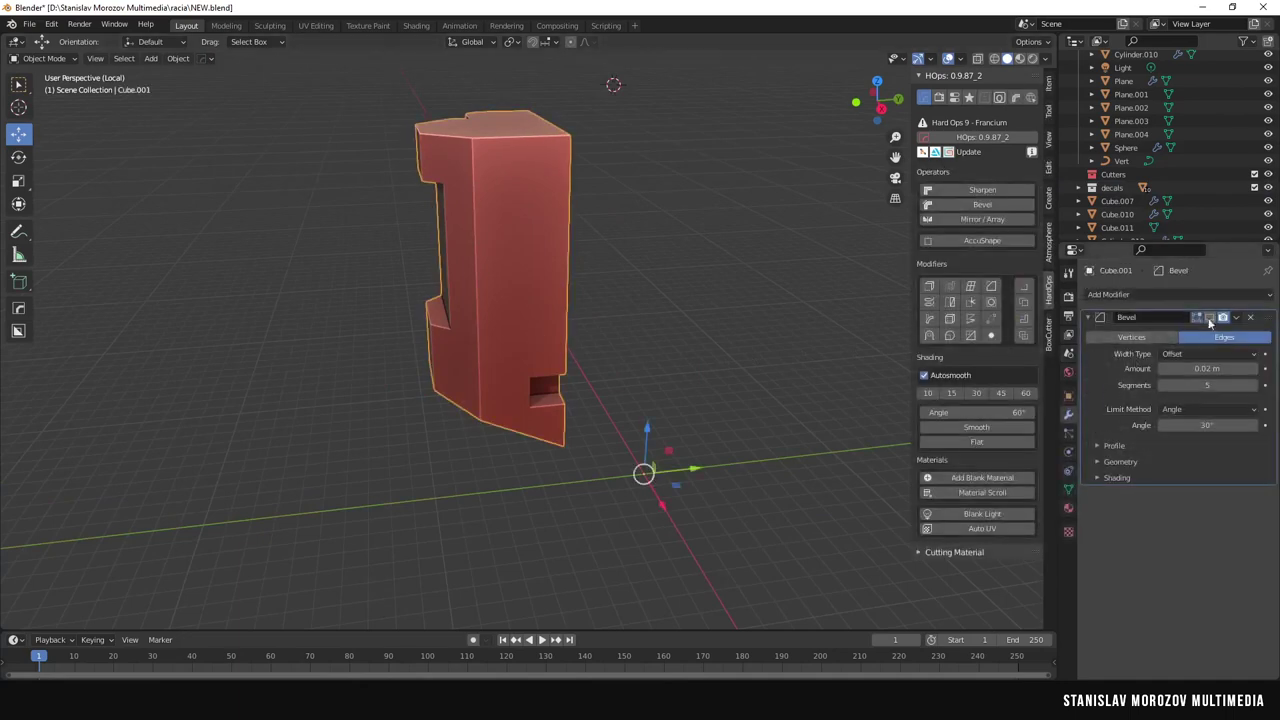
{"action": "scroll", "coordinate": [557, 428], "scroll_direction": "up", "scroll_amount": 5}
{"action": "key", "text": "Tab"}
{"action": "mouse_move", "coordinate": [259, 362]}
{"action": "middle_mouse_down"}
{"action": "mouse_move", "coordinate": [439, 329]}
{"action": "mouse_move", "coordinate": [392, 465]}
{"action": "middle_mouse_up"}
{"action": "right_click", "coordinate": [397, 352]}
{"action": "left_click", "coordinate": [470, 360]}
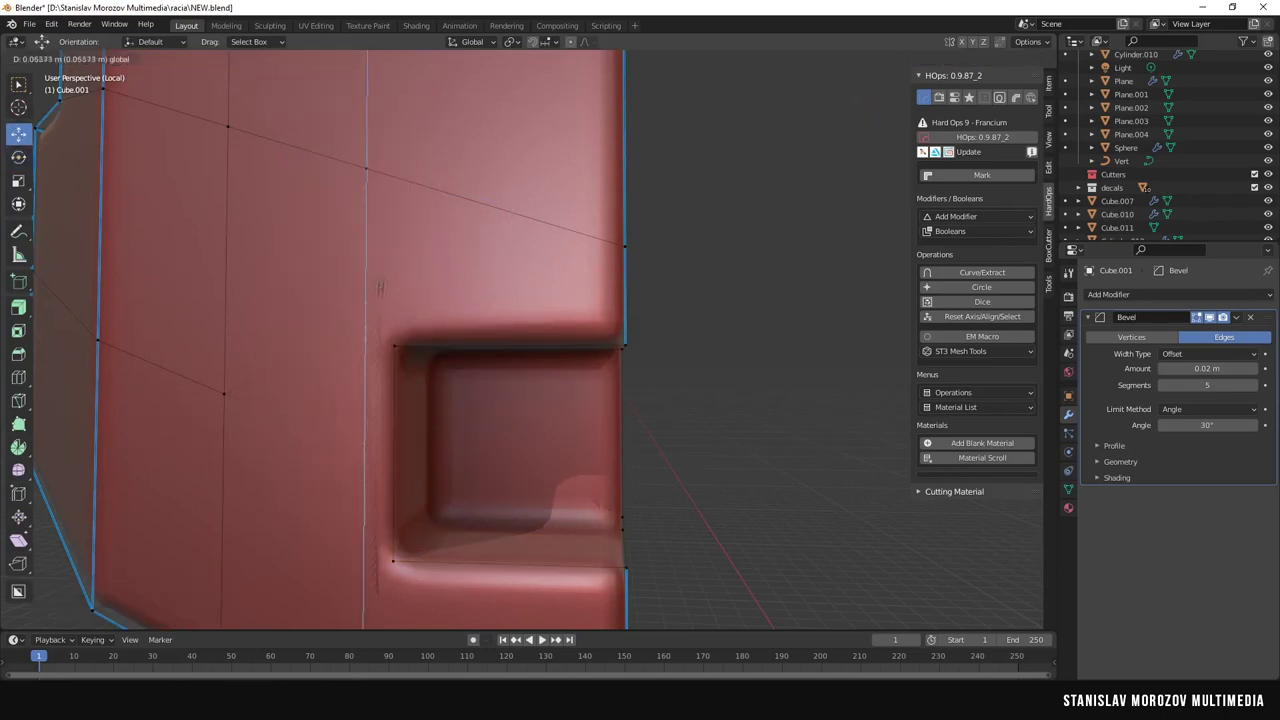
{"action": "right_click", "coordinate": [394, 347]}
{"action": "left_click", "coordinate": [360, 337]}
{"action": "scroll", "coordinate": [440, 343], "scroll_direction": "down", "scroll_amount": 3}
{"action": "scroll", "coordinate": [440, 343], "scroll_direction": "up", "scroll_amount": 3}
Merge the vertices below the cut At Last and slide a corner vertex along its edge.
{"action": "mouse_move", "coordinate": [440, 343]}
{"action": "middle_mouse_down"}
{"action": "mouse_move", "coordinate": [433, 382]}
{"action": "mouse_move", "coordinate": [440, 345]}
{"action": "middle_mouse_up"}
{"action": "scroll", "coordinate": [440, 345], "scroll_direction": "up", "scroll_amount": 3}
{"action": "right_click", "coordinate": [380, 508]}
{"action": "left_click", "coordinate": [471, 520]}
{"action": "scroll", "coordinate": [513, 428], "scroll_direction": "down", "scroll_amount": 3}
{"action": "mouse_move", "coordinate": [480, 500]}
{"action": "middle_mouse_down"}
{"action": "mouse_move", "coordinate": [513, 428]}
{"action": "mouse_move", "coordinate": [398, 303]}
{"action": "mouse_move", "coordinate": [418, 382]}
{"action": "middle_mouse_up"}
{"action": "left_click", "coordinate": [398, 303]}
{"action": "left_click", "coordinate": [400, 275]}
{"action": "scroll", "coordinate": [400, 275], "scroll_direction": "up", "scroll_amount": 3}
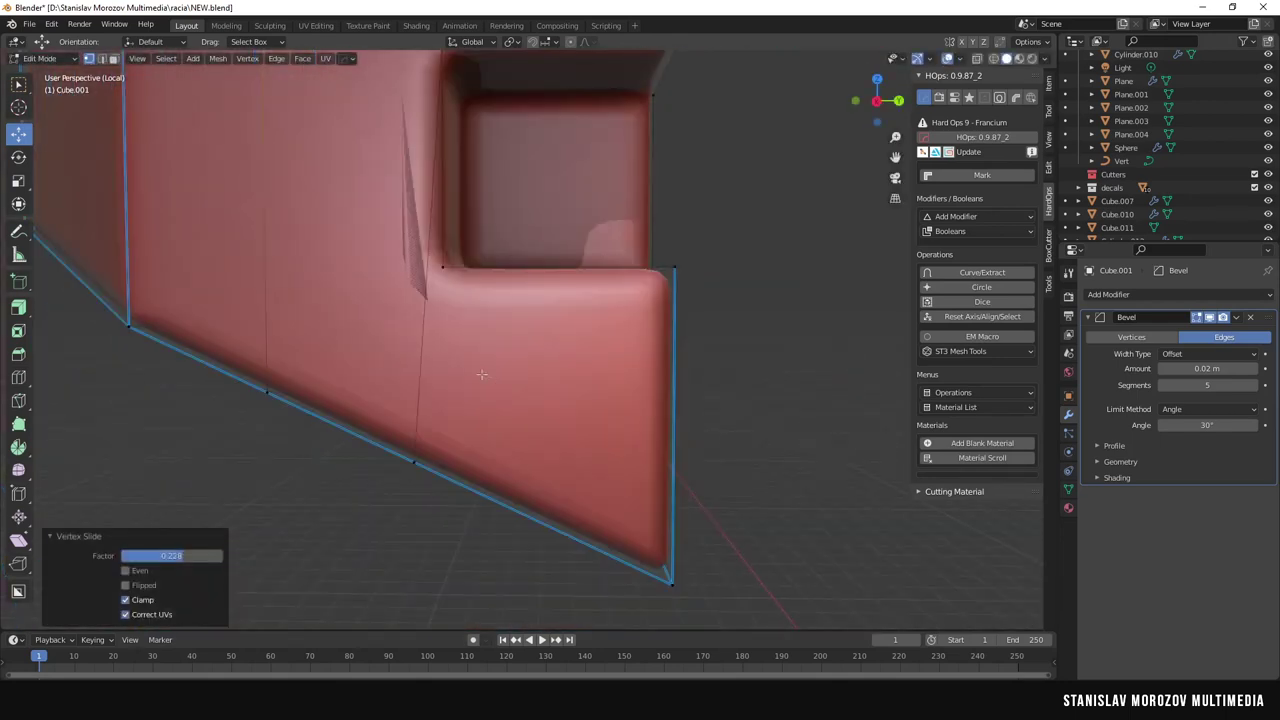
{"action": "scroll", "coordinate": [418, 382], "scroll_direction": "up", "scroll_amount": 3}
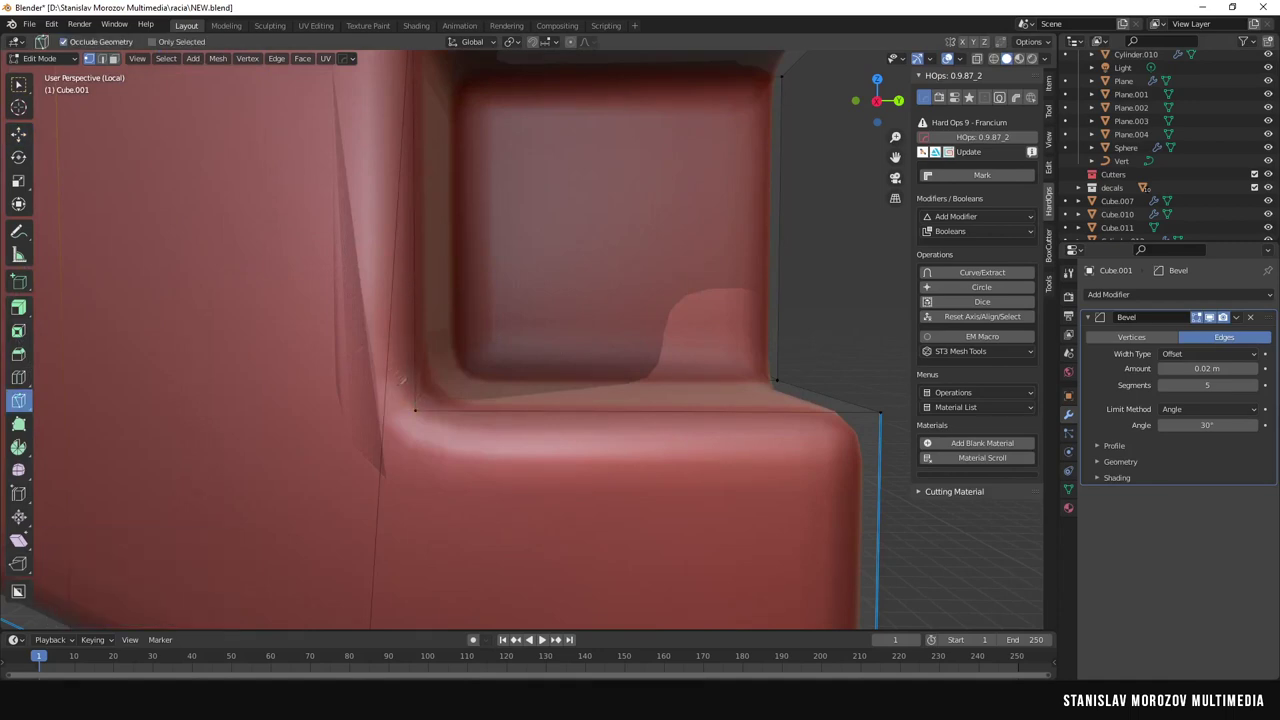
Merge the remaining corner vertices and return to Object Mode.
{"action": "right_click", "coordinate": [385, 416]}
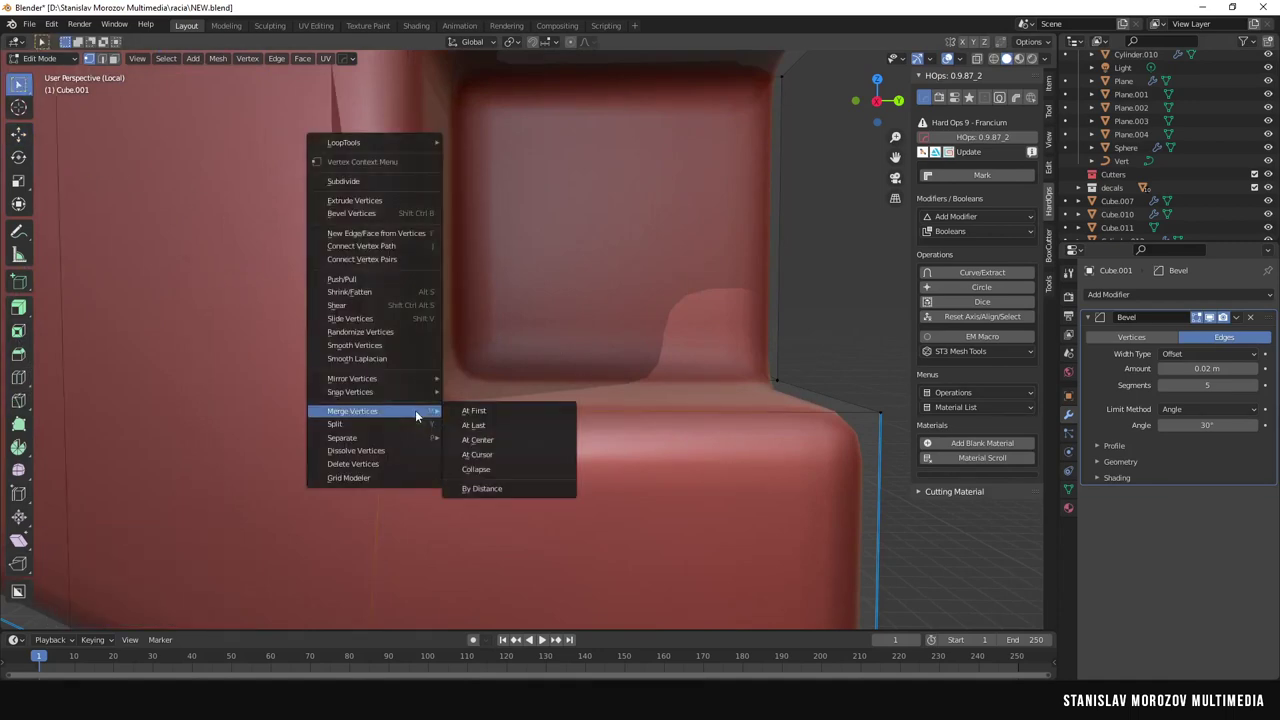
{"action": "left_click", "coordinate": [470, 412]}
{"action": "scroll", "coordinate": [470, 412], "scroll_direction": "down", "scroll_amount": 5}
{"action": "key", "text": "Tab"}
{"action": "middle_click_drag", "start_coordinate": [470, 412], "coordinate": [640, 458]}
Restore the full radio view and adjust the recess edge on the side piece.
{"action": "key", "text": "KP_Divide"}
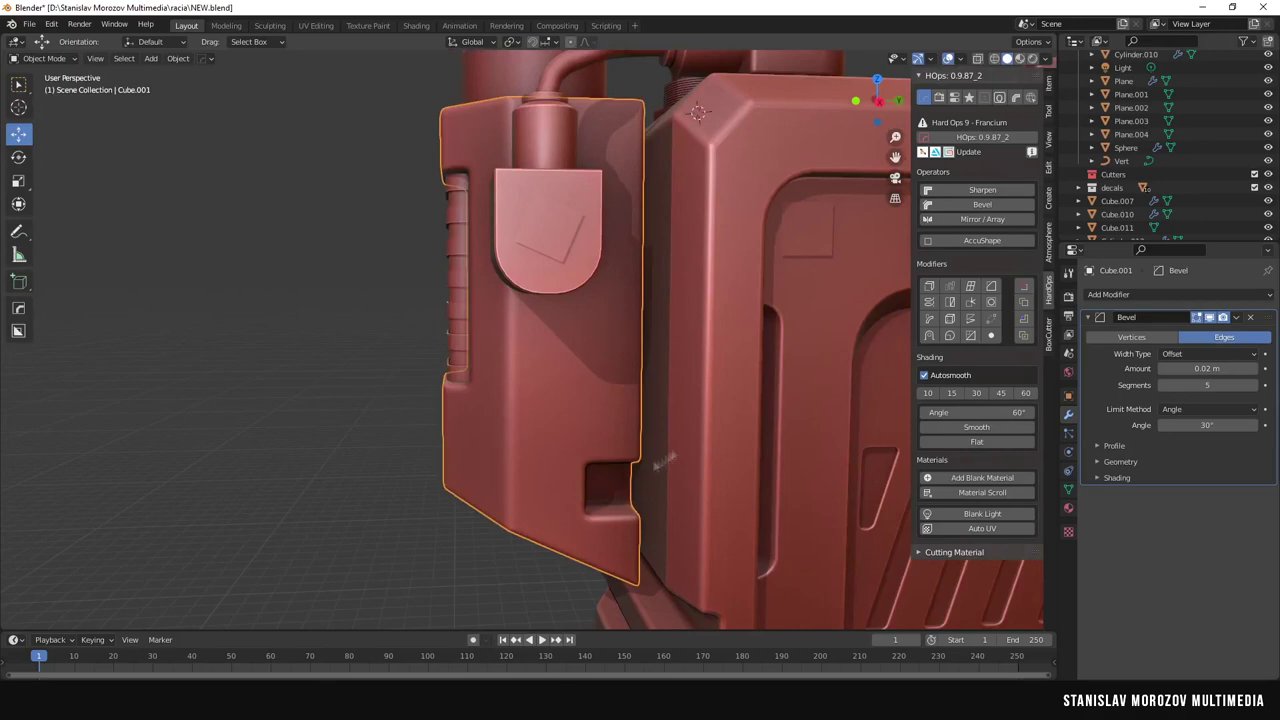
{"action": "scroll", "coordinate": [606, 480], "scroll_direction": "up", "scroll_amount": 5}
{"action": "key", "text": "Tab"}
{"action": "mouse_move", "coordinate": [473, 405]}
{"action": "middle_mouse_down"}
{"action": "mouse_move", "coordinate": [430, 420]}
{"action": "mouse_move", "coordinate": [520, 400]}
{"action": "middle_mouse_up"}
{"action": "left_click", "coordinate": [483, 492]}
{"action": "scroll", "coordinate": [483, 492], "scroll_direction": "down", "scroll_amount": 3}
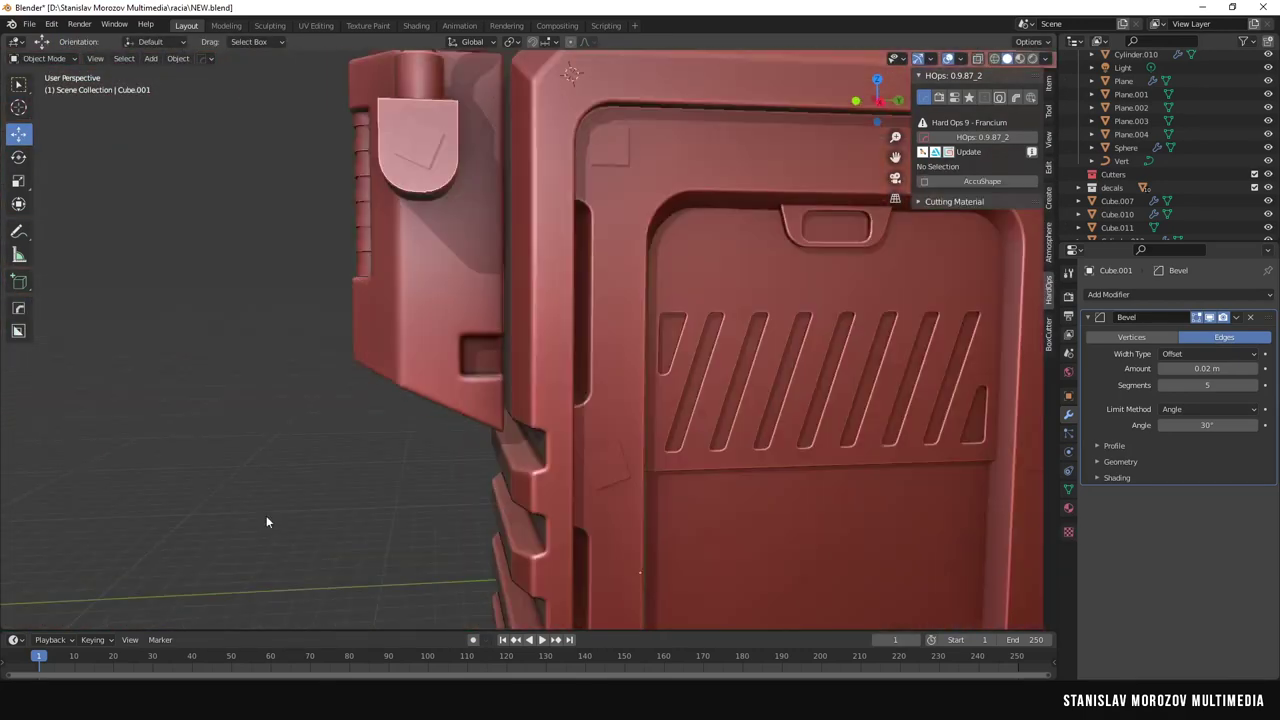
{"action": "middle_click_drag", "start_coordinate": [266, 515], "coordinate": [423, 437]}
{"action": "scroll", "coordinate": [413, 259], "scroll_direction": "up", "scroll_amount": 3}
{"action": "key", "text": "Tab"}
{"action": "scroll", "coordinate": [391, 437], "scroll_direction": "down", "scroll_amount": 4}
{"action": "scroll", "coordinate": [489, 494], "scroll_direction": "down", "scroll_amount": 4}
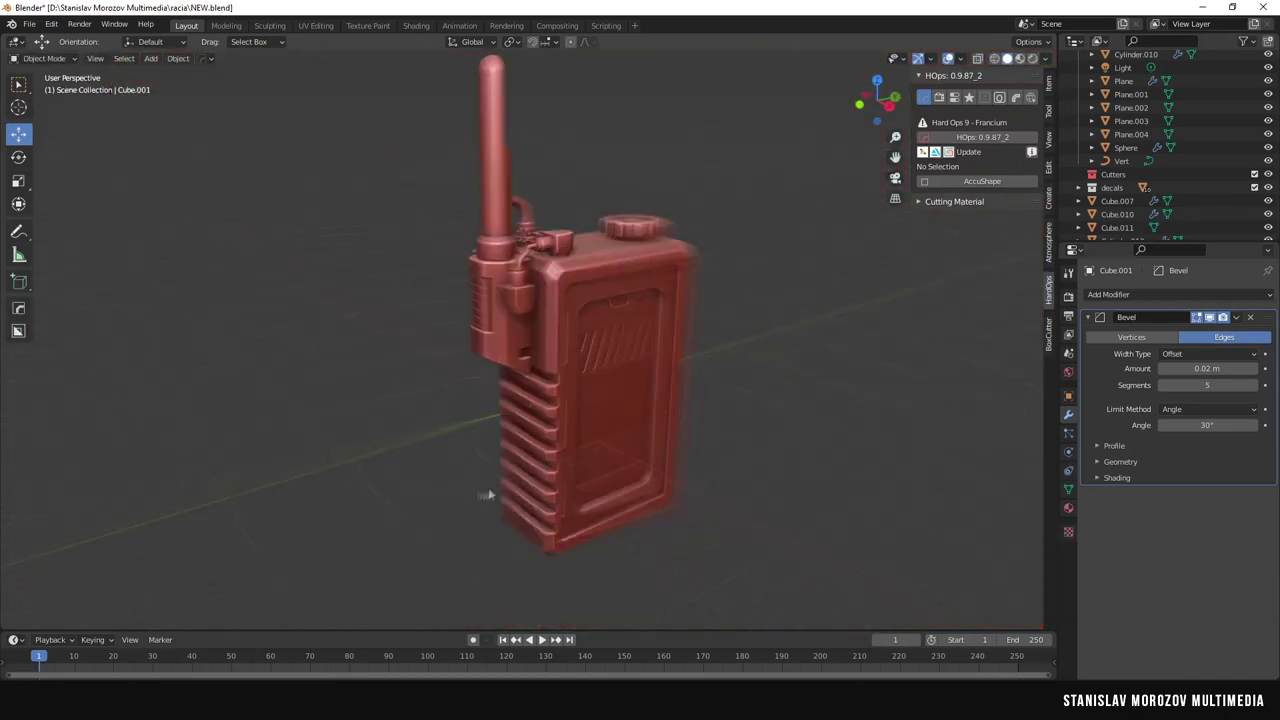
{"action": "scroll", "coordinate": [573, 455], "scroll_direction": "up", "scroll_amount": 5}
{"action": "scroll", "coordinate": [498, 316], "scroll_direction": "up", "scroll_amount": 2}
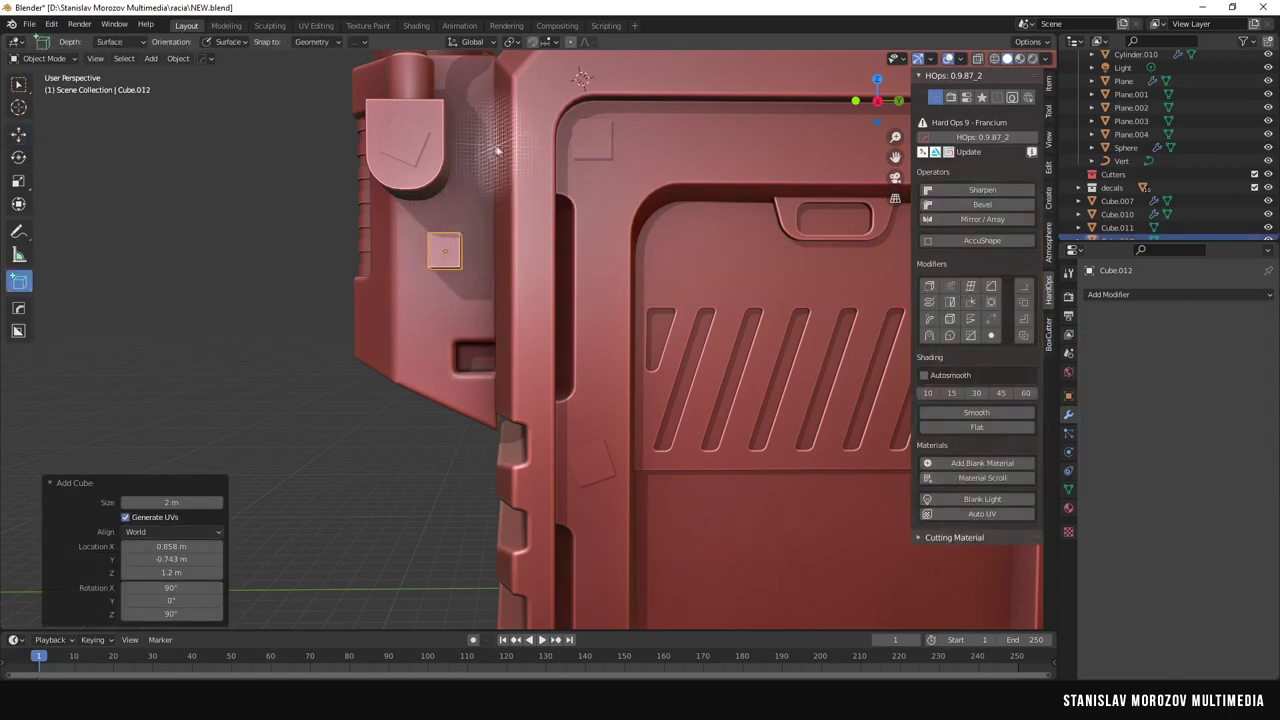
Draw a BoxCutter cylinder on the side panel and cut it as a Difference hole.
{"action": "left_click", "coordinate": [29, 23]}
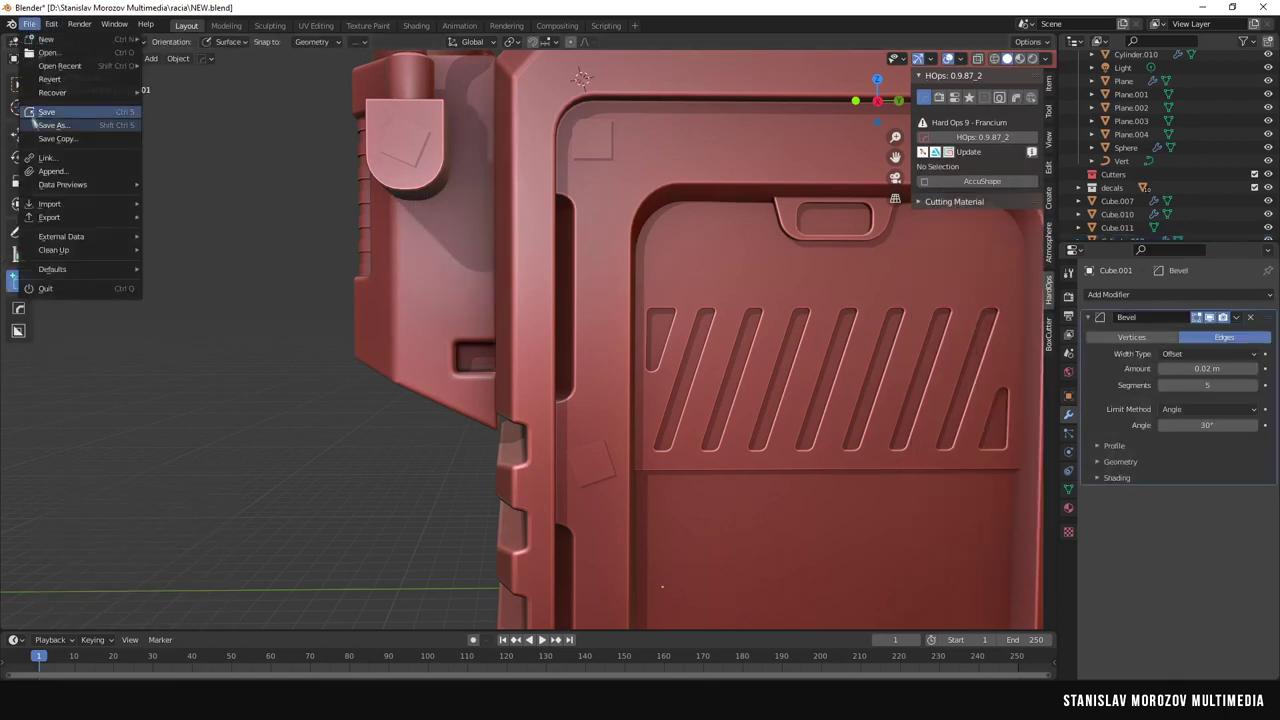
{"action": "left_click", "coordinate": [484, 297]}
{"action": "middle_click_drag", "start_coordinate": [484, 297], "coordinate": [78, 125]}
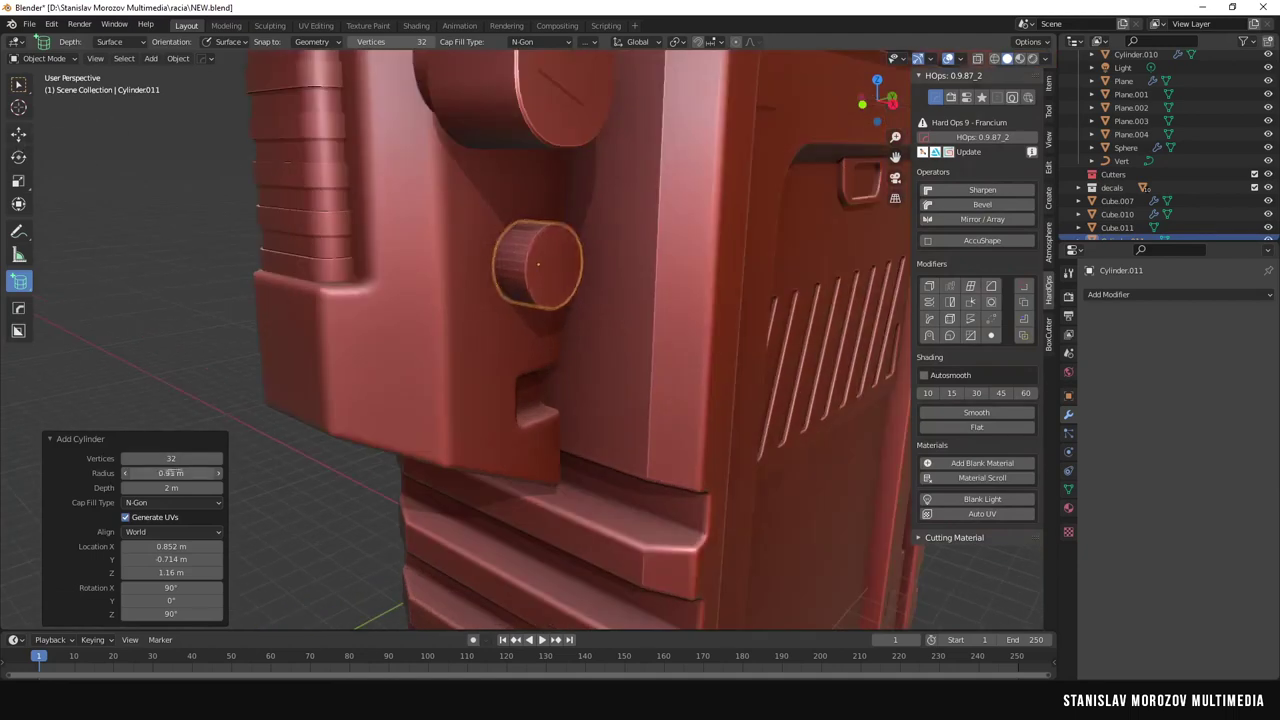
{"action": "left_click", "coordinate": [547, 266]}
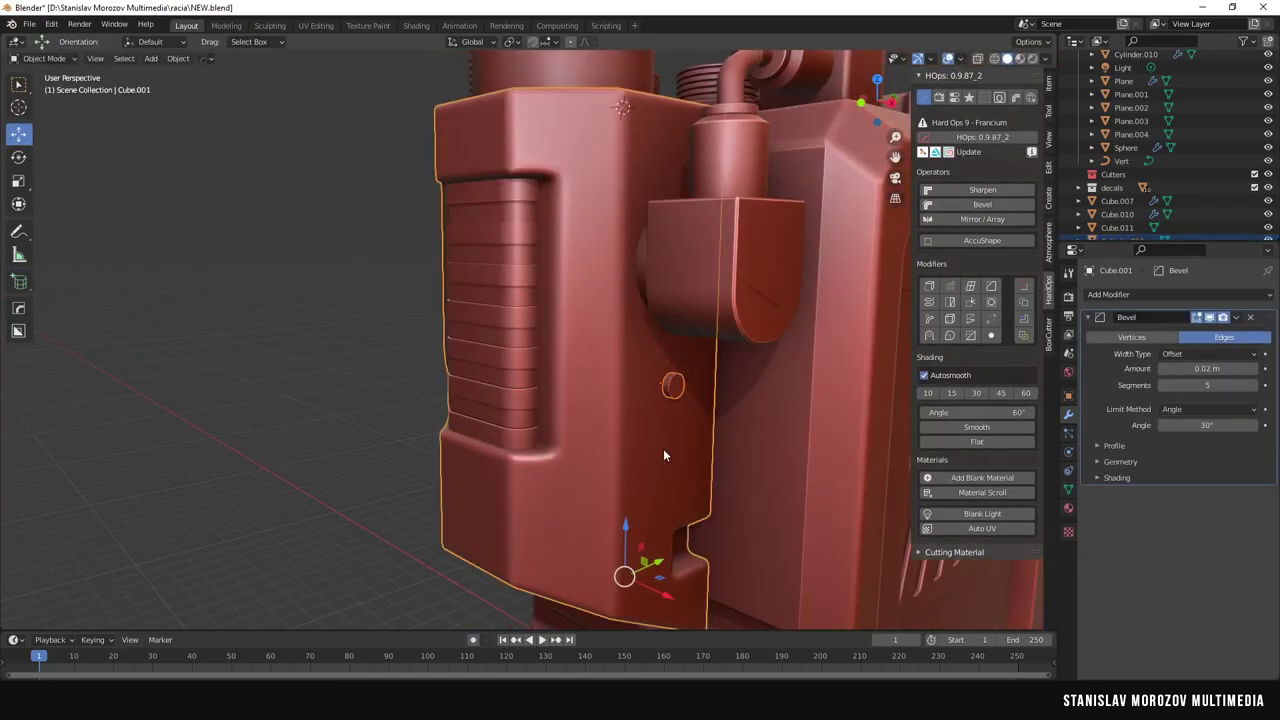
{"action": "key", "text": "ctrl+KP_Subtract"}
{"action": "key", "text": "KP_Decimal"}
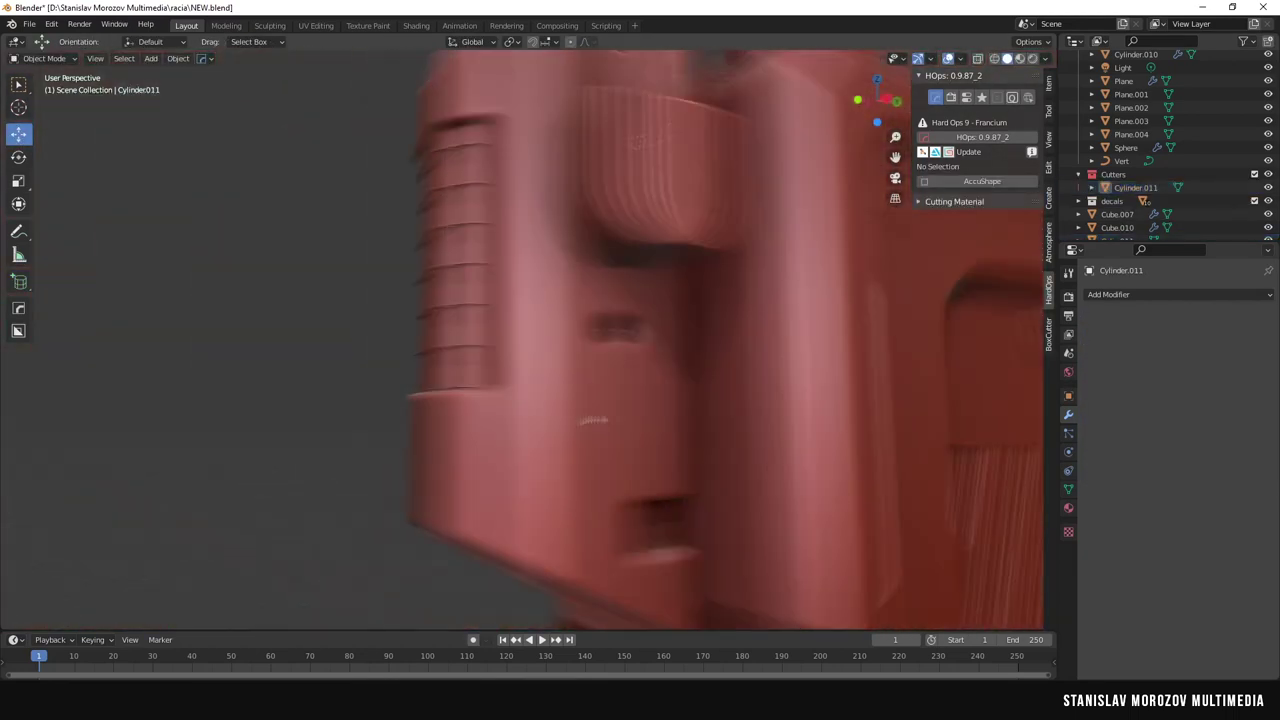
Add a cylinder at the hole, inset it into a ring, and move it along X.
{"action": "key", "text": "shift+a"}
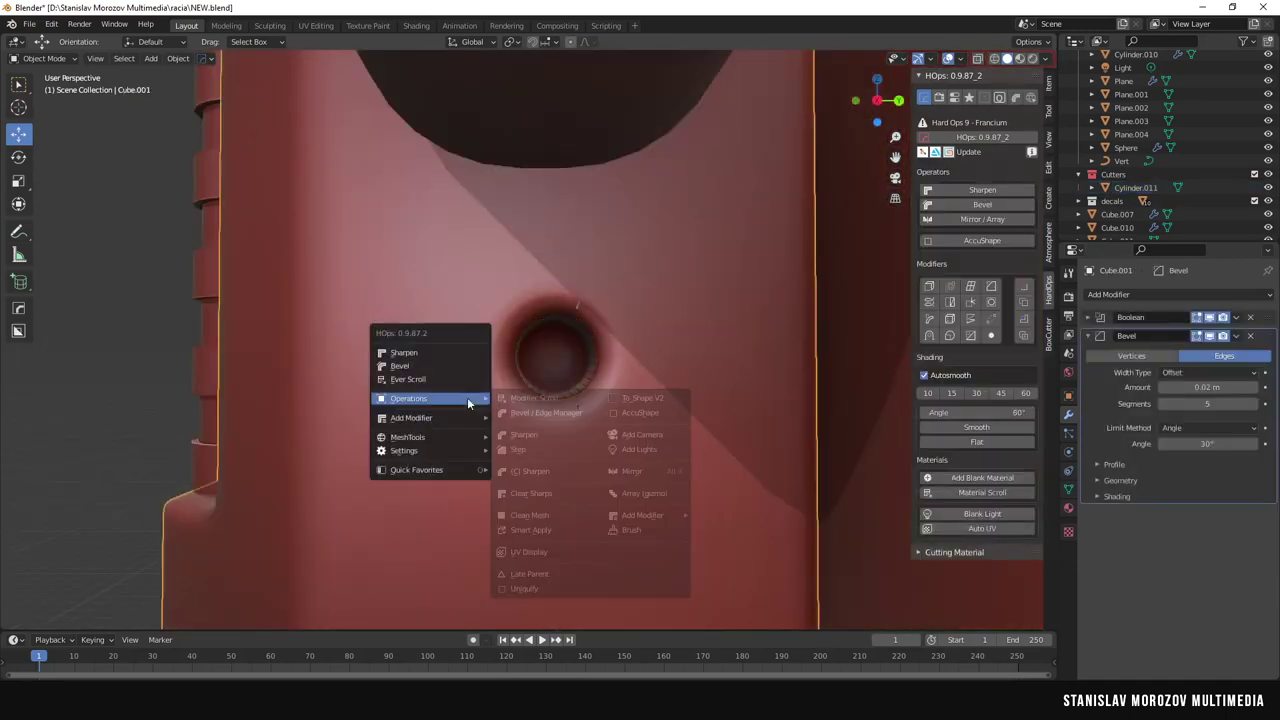
{"action": "left_click", "coordinate": [552, 528]}
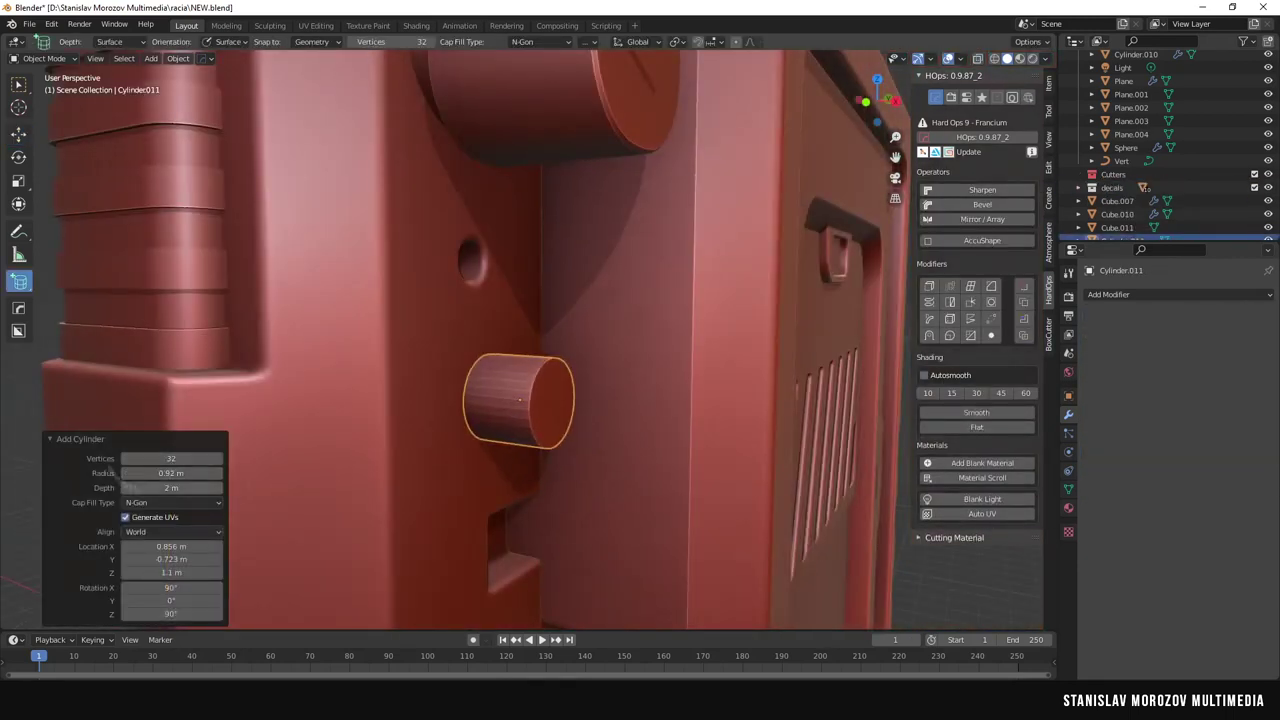
{"action": "key", "text": "KP_Decimal"}
{"action": "right_click", "coordinate": [480, 363]}
{"action": "left_click", "coordinate": [360, 457]}
{"action": "mouse_move", "coordinate": [360, 457]}
{"action": "middle_mouse_down"}
{"action": "mouse_move", "coordinate": [495, 393]}
{"action": "mouse_move", "coordinate": [417, 285]}
{"action": "middle_mouse_up"}
{"action": "key", "text": "g"}
{"action": "key", "text": "x"}
{"action": "left_click", "coordinate": [495, 393]}
Move and shrink the ring to fit the hole, then sharpen the panel edges.
{"action": "key", "text": "g"}
{"action": "key", "text": "x"}
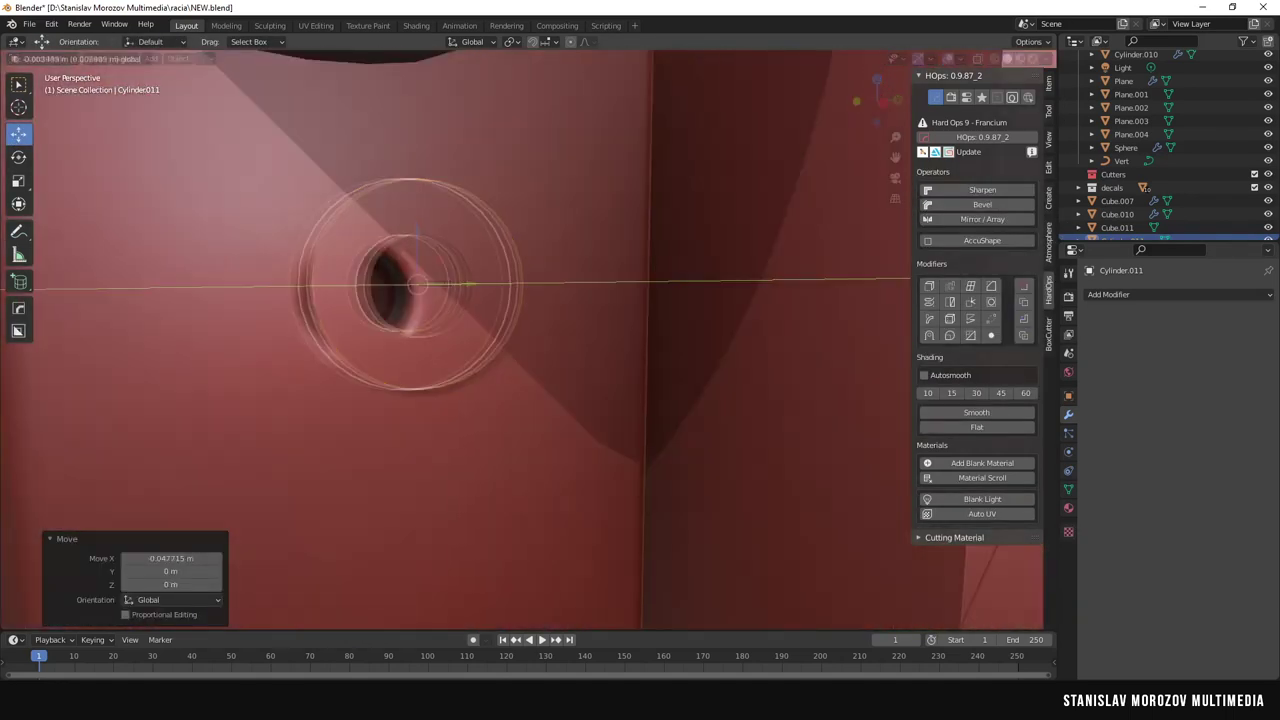
{"action": "scroll", "coordinate": [357, 241], "scroll_direction": "up", "scroll_amount": 3}
{"action": "left_click", "coordinate": [18, 180]}
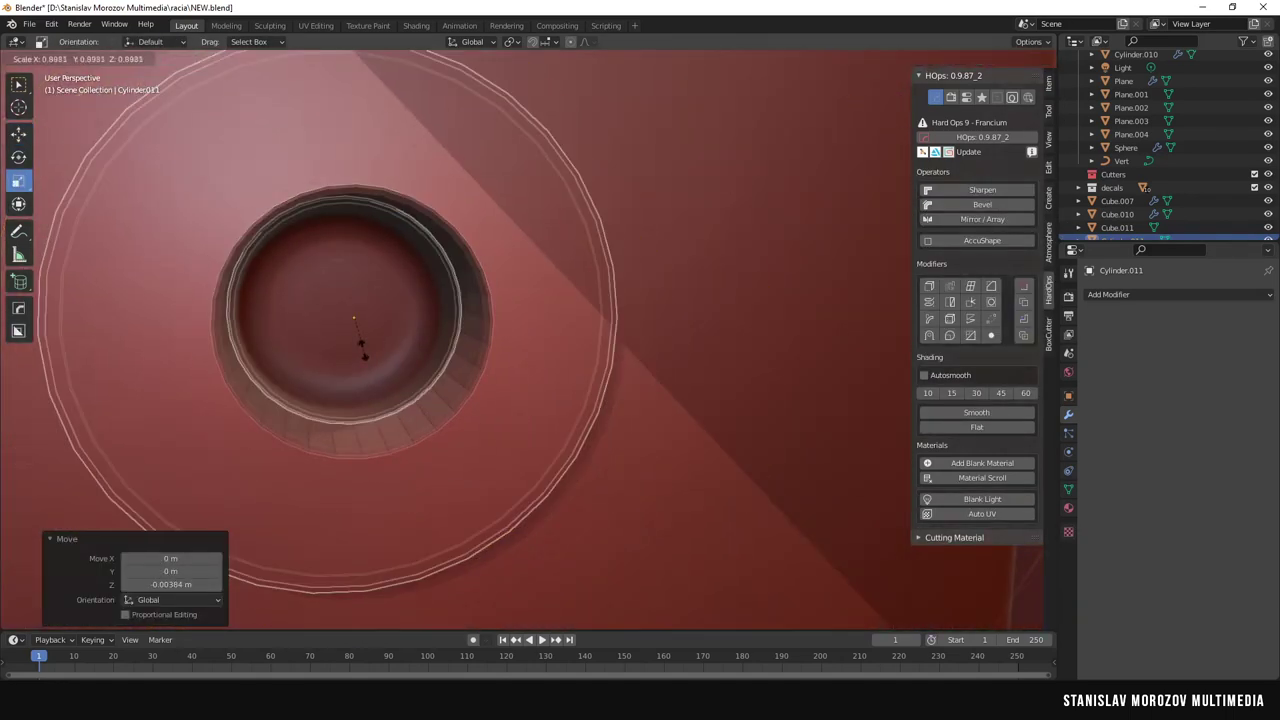
{"action": "left_click_drag", "start_coordinate": [400, 337], "coordinate": [420, 390]}
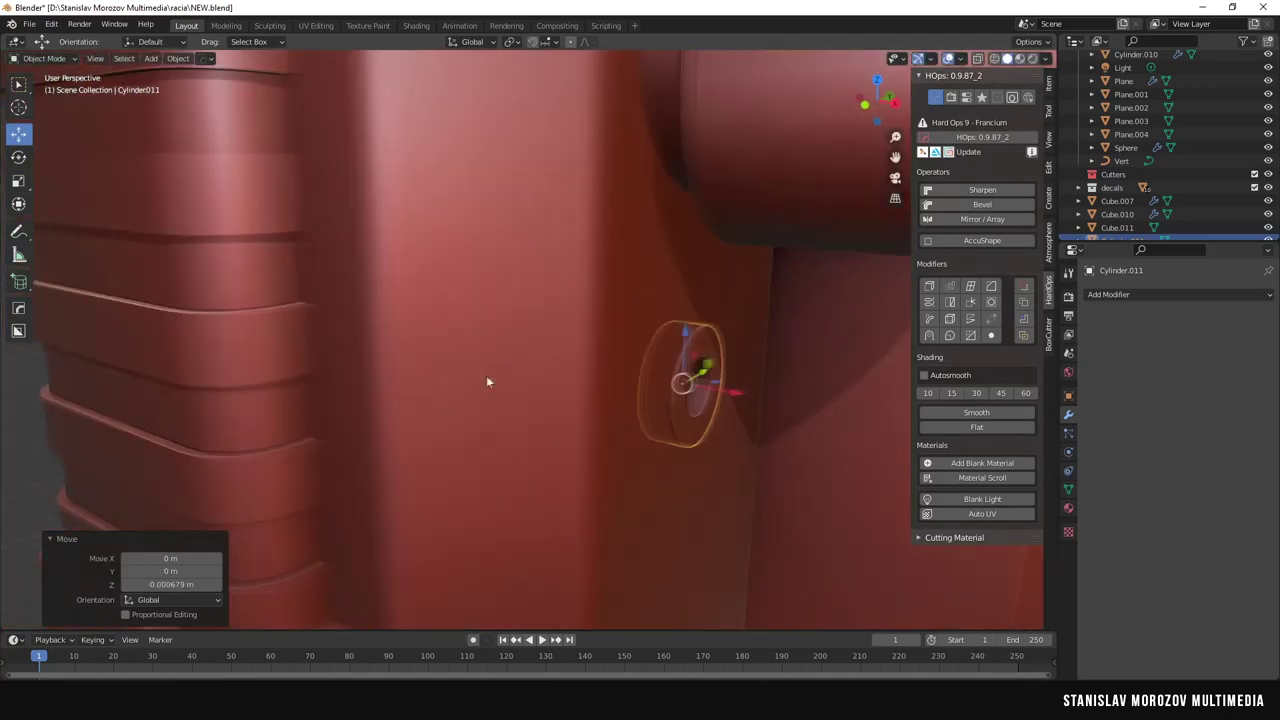
{"action": "key", "text": "q"}
{"action": "left_click", "coordinate": [543, 386]}
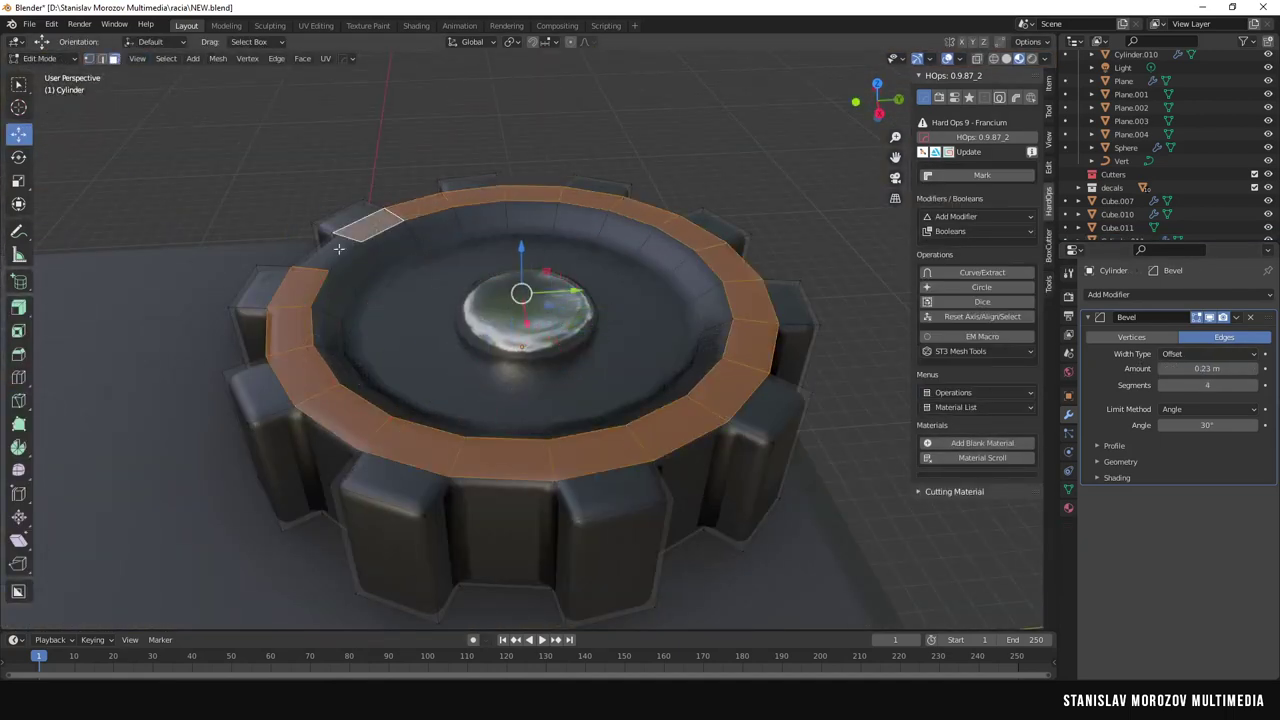
Move the gear knob's outer ring faces and inner disc face along Z.
{"action": "middle_click_drag", "start_coordinate": [338, 248], "coordinate": [440, 215]}
{"action": "key", "text": "g"}
{"action": "key", "text": "z"}
{"action": "left_click", "coordinate": [638, 274]}
{"action": "key", "text": "g"}
{"action": "key", "text": "z"}
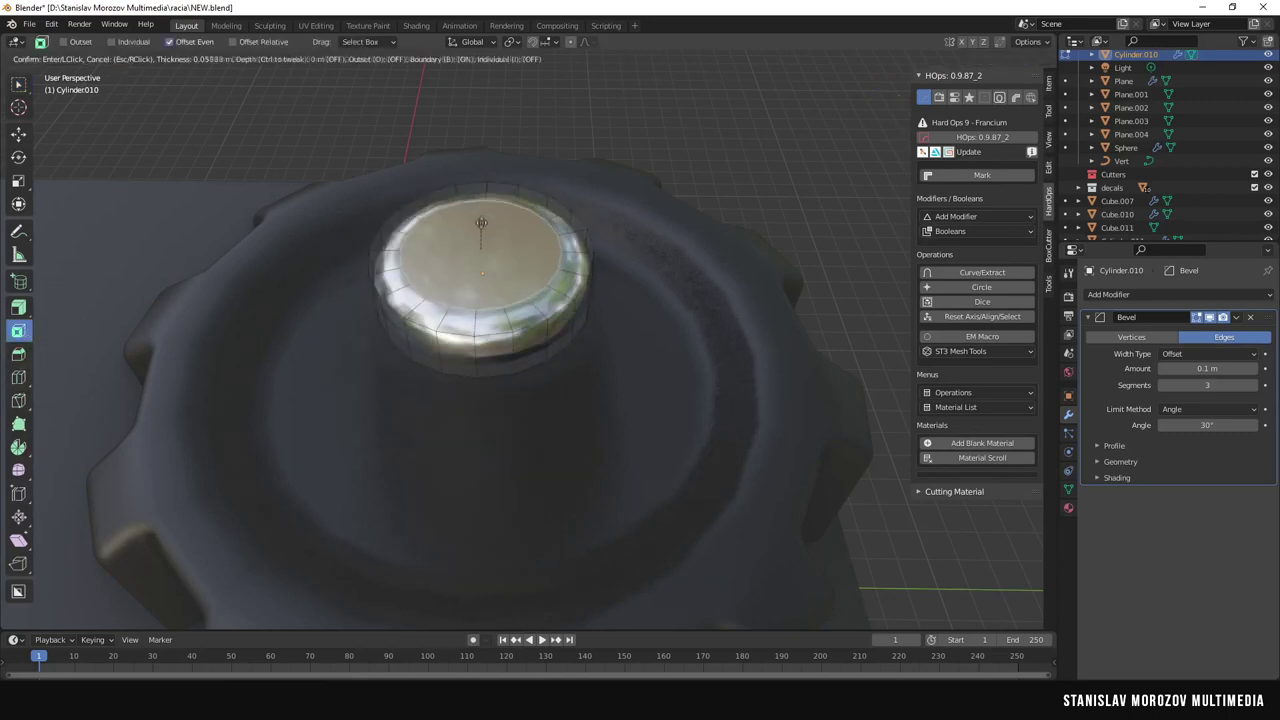
Inset the chrome cap's top, cut a Difference box notch into it, and sharpen it.
{"action": "left_click", "coordinate": [488, 200]}
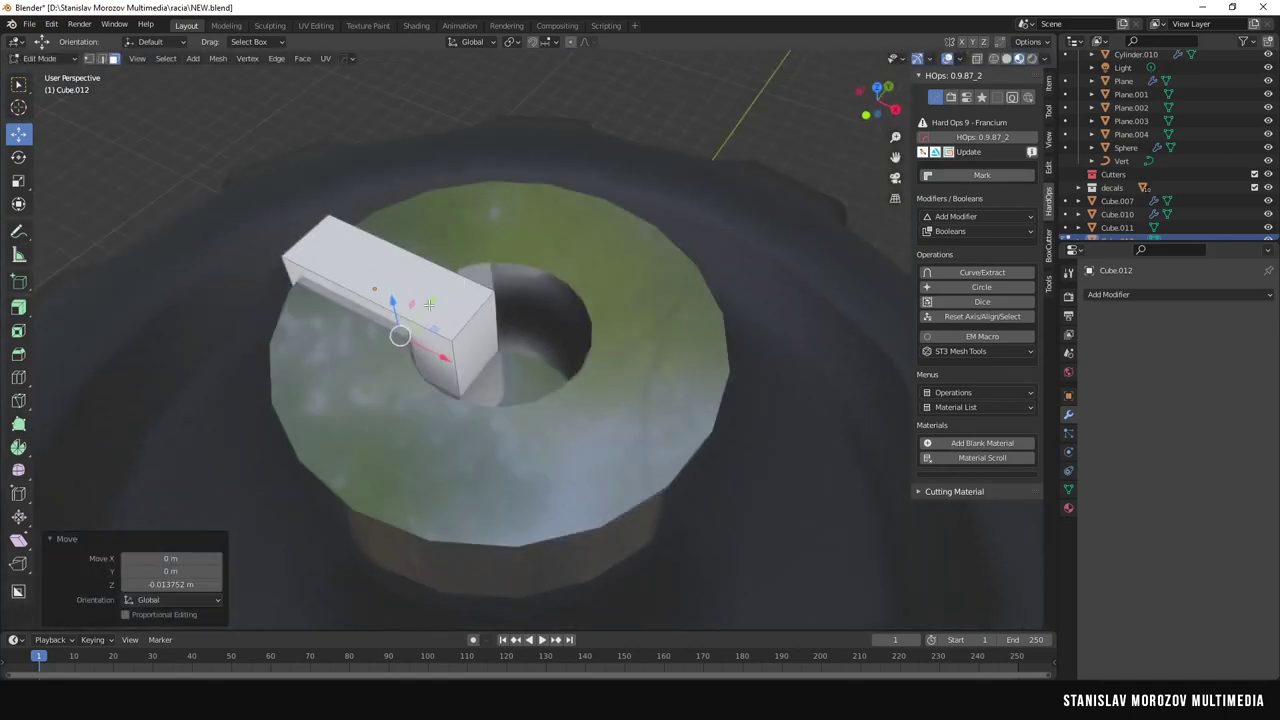
{"action": "key", "text": "ctrl+KP_Subtract"}
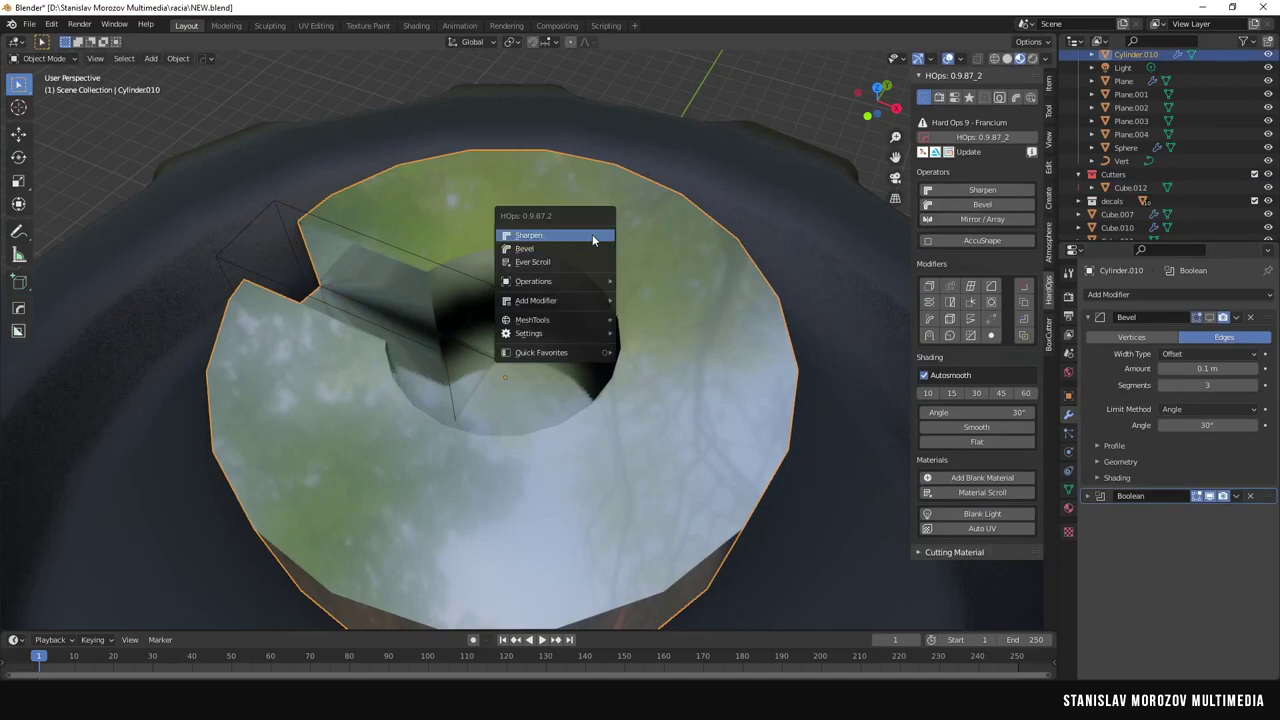
{"action": "left_click", "coordinate": [558, 233]}
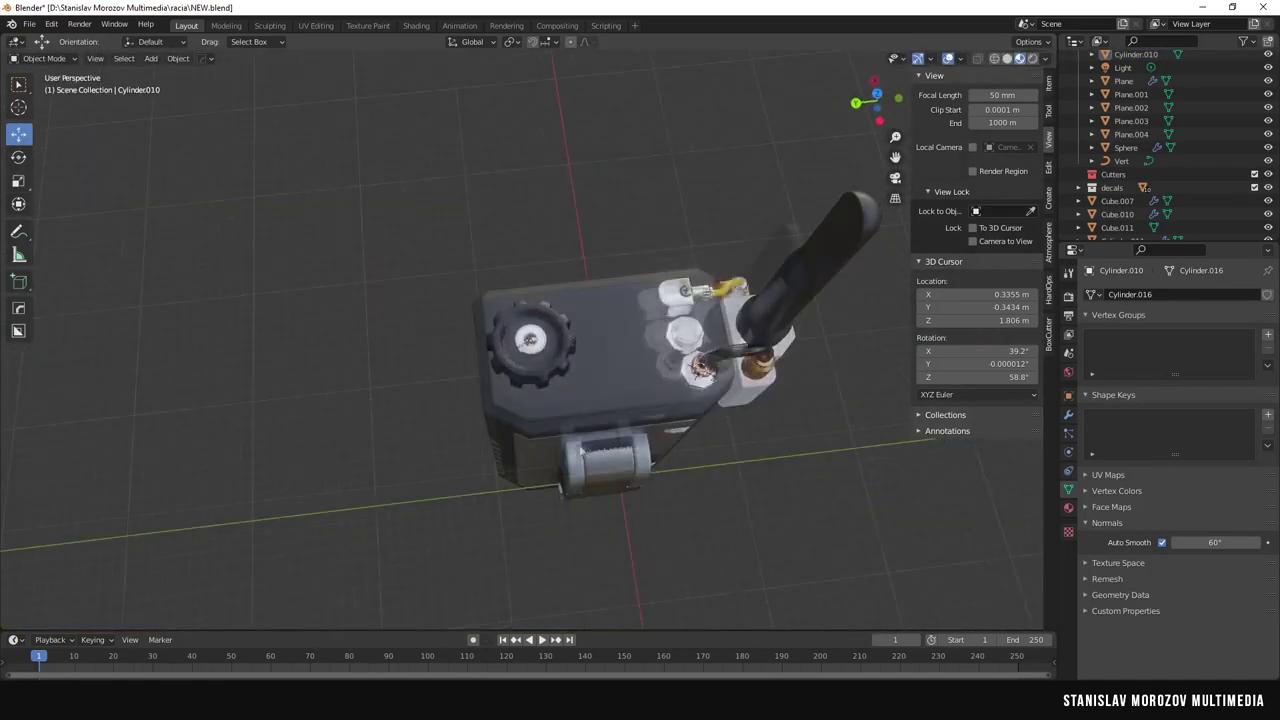
Add Cylinder.013 at the 3D cursor and check it in Top Orthographic view.
{"action": "key", "text": "shift+a"}
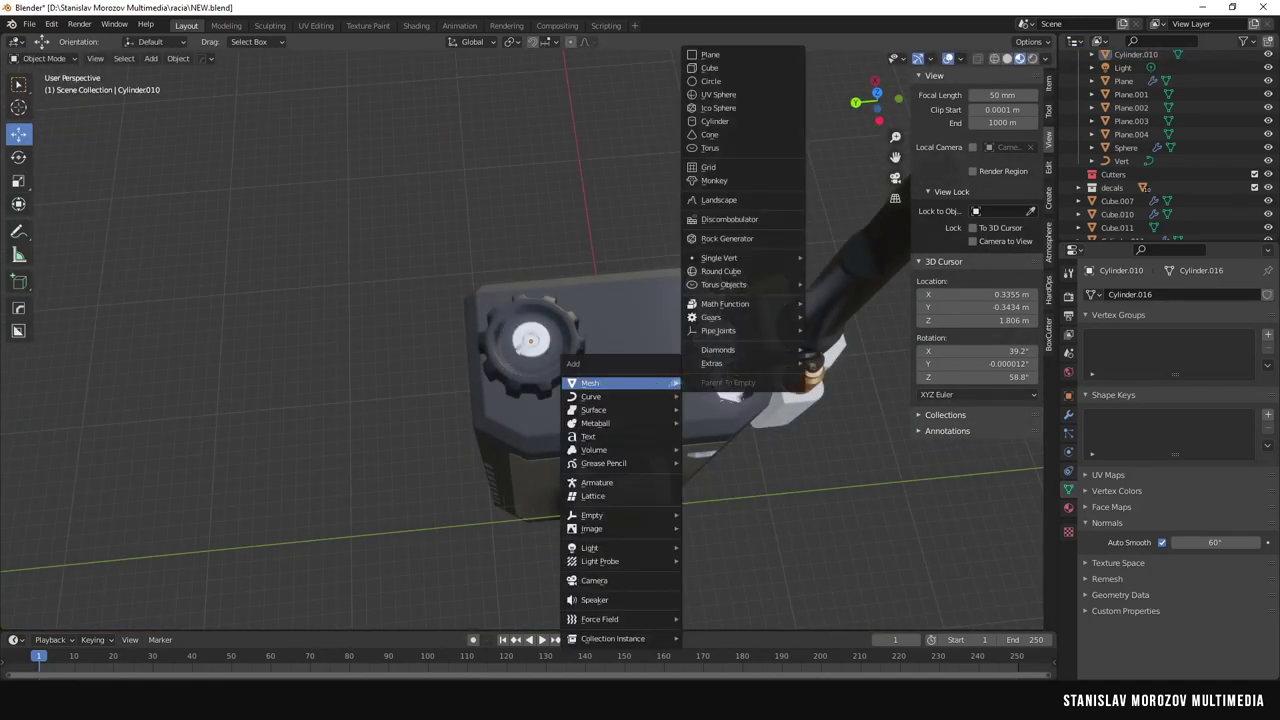
{"action": "left_click", "coordinate": [710, 147]}
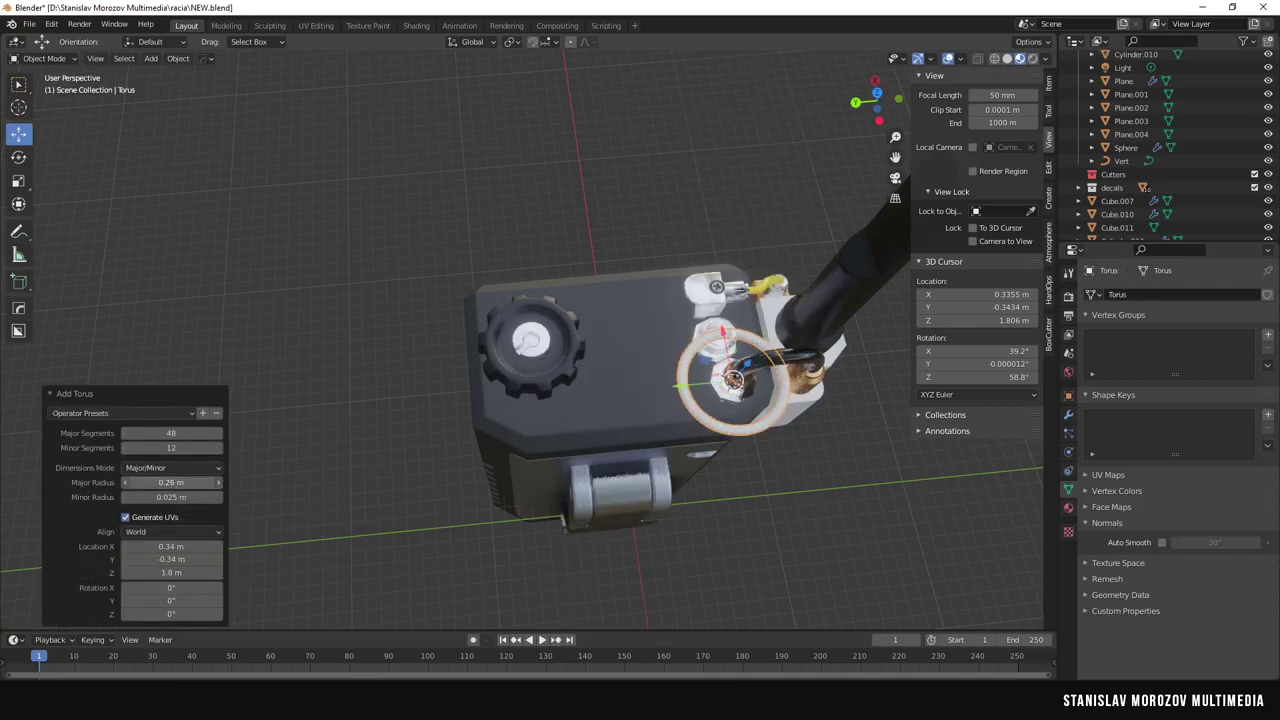
{"action": "key", "text": "KP_7"}
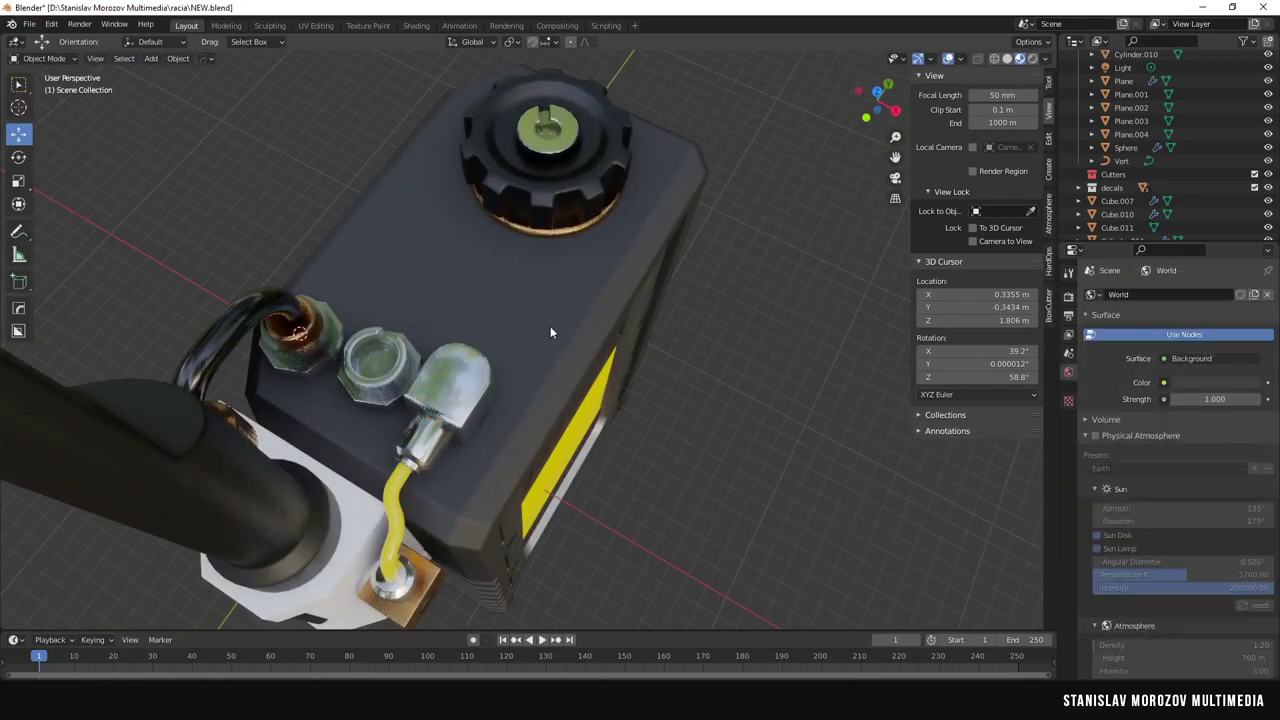
{"action": "left_click_drag", "start_coordinate": [18, 281], "coordinate": [86, 283]}
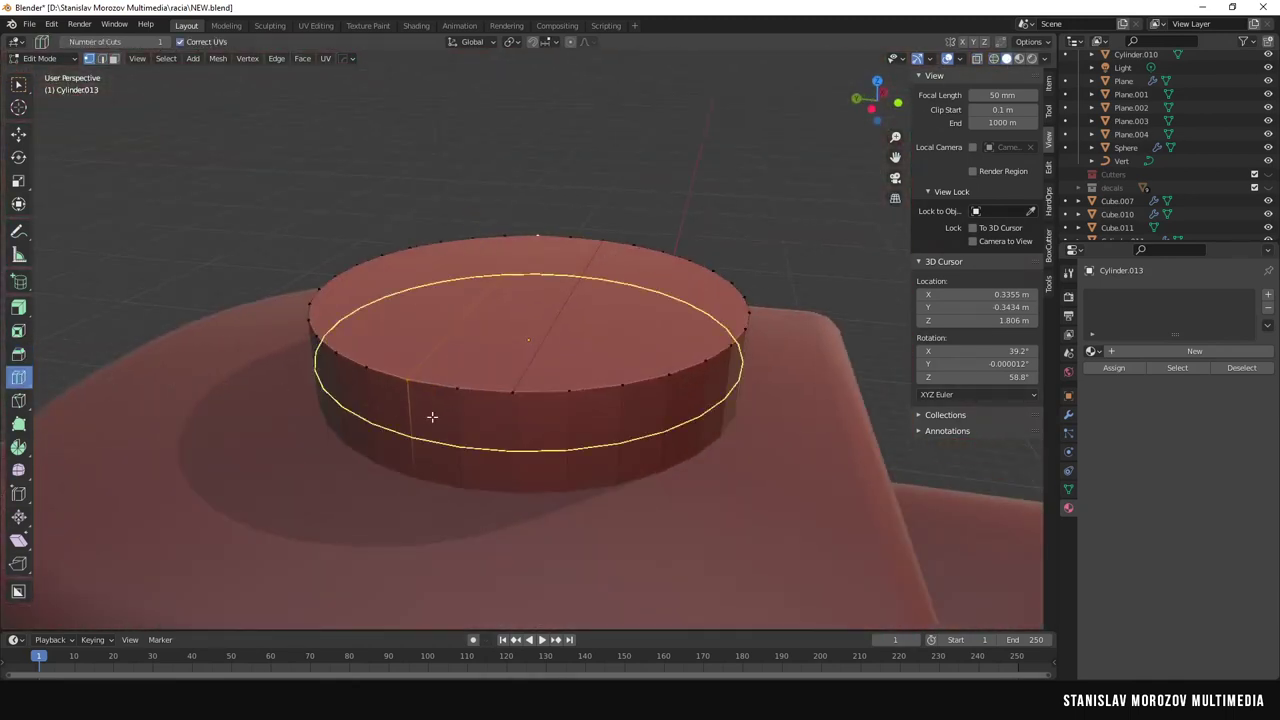
Loop-cut Cylinder.013, shape its slot, and add a Bevel modifier with 0.003 m amount.
{"action": "left_click", "coordinate": [432, 416]}
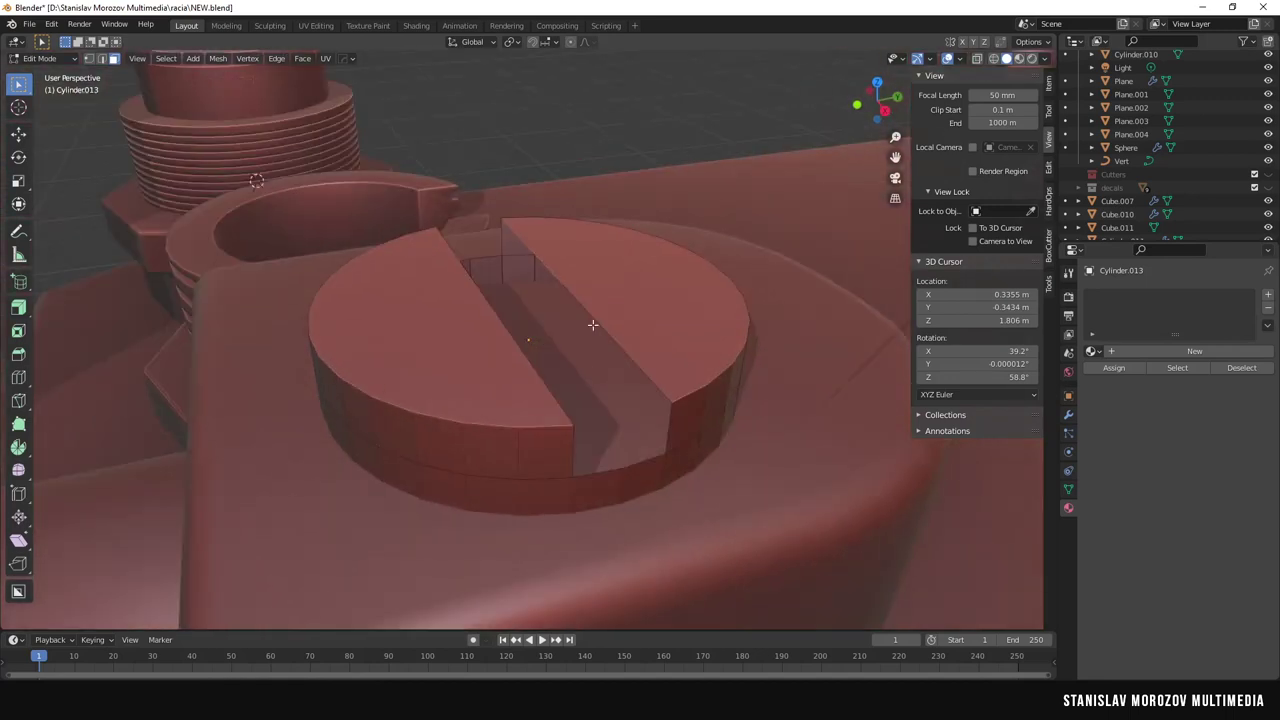
{"action": "middle_click_drag", "start_coordinate": [668, 425], "coordinate": [500, 470]}
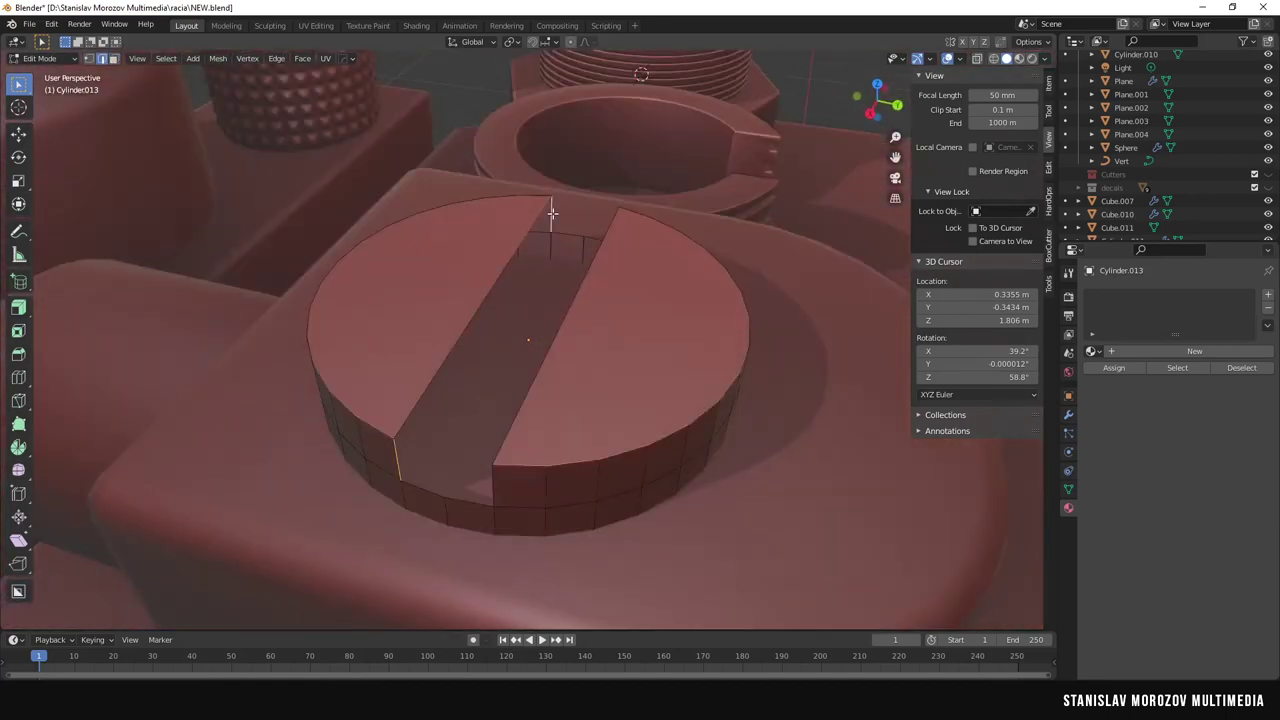
{"action": "left_click", "coordinate": [490, 420]}
{"action": "middle_click_drag", "start_coordinate": [490, 420], "coordinate": [519, 511]}
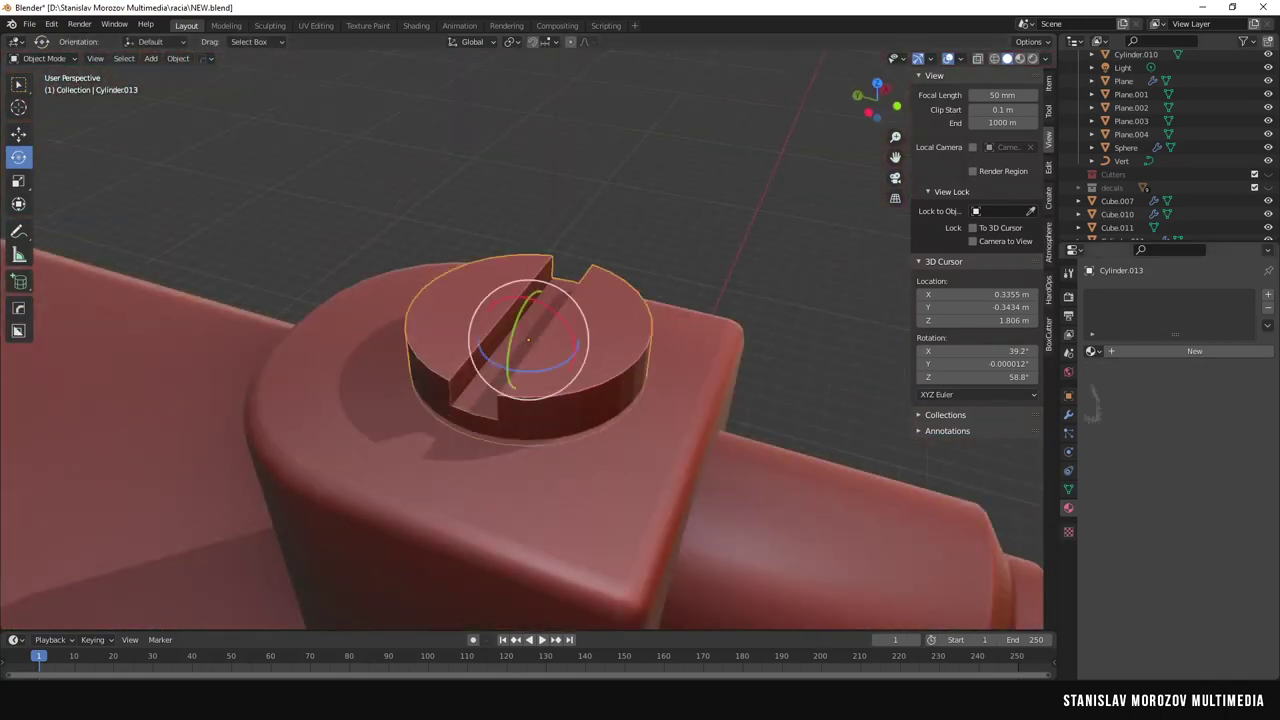
{"action": "left_click", "coordinate": [1068, 413]}
{"action": "left_click", "coordinate": [1180, 294]}
{"action": "left_click", "coordinate": [1024, 349]}
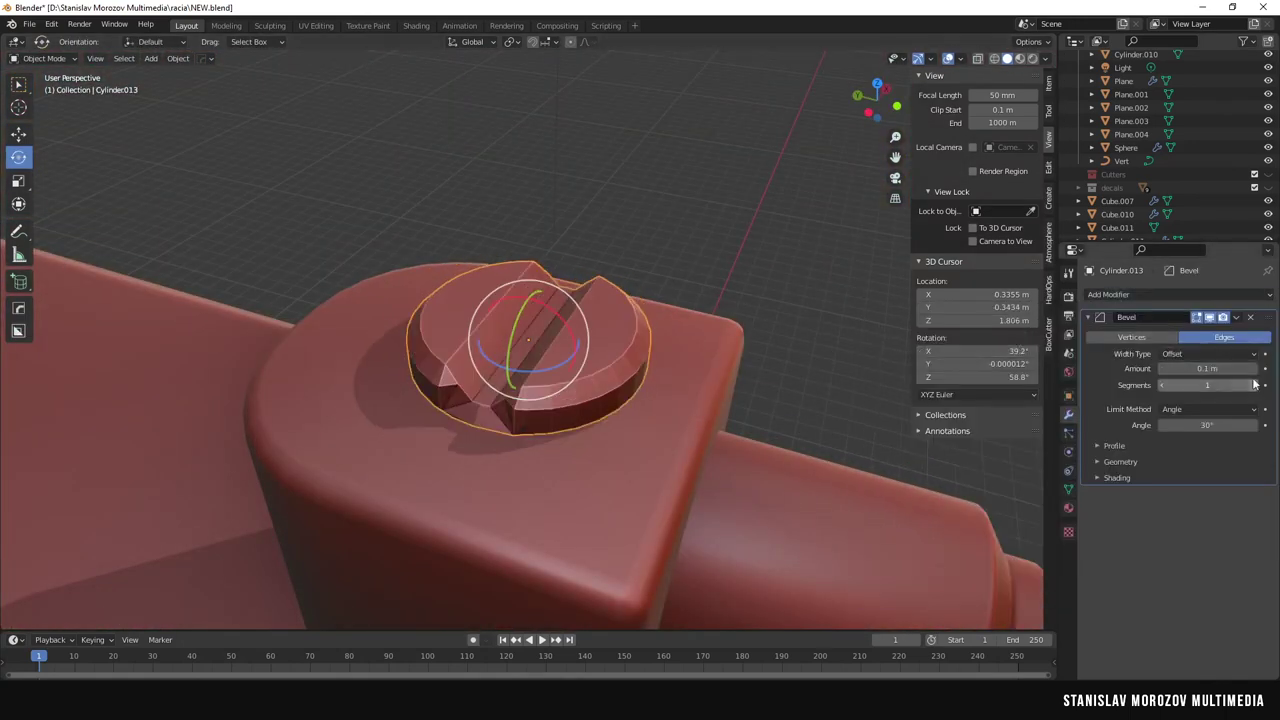
{"action": "left_click_drag", "start_coordinate": [1207, 368], "coordinate": [1180, 368]}
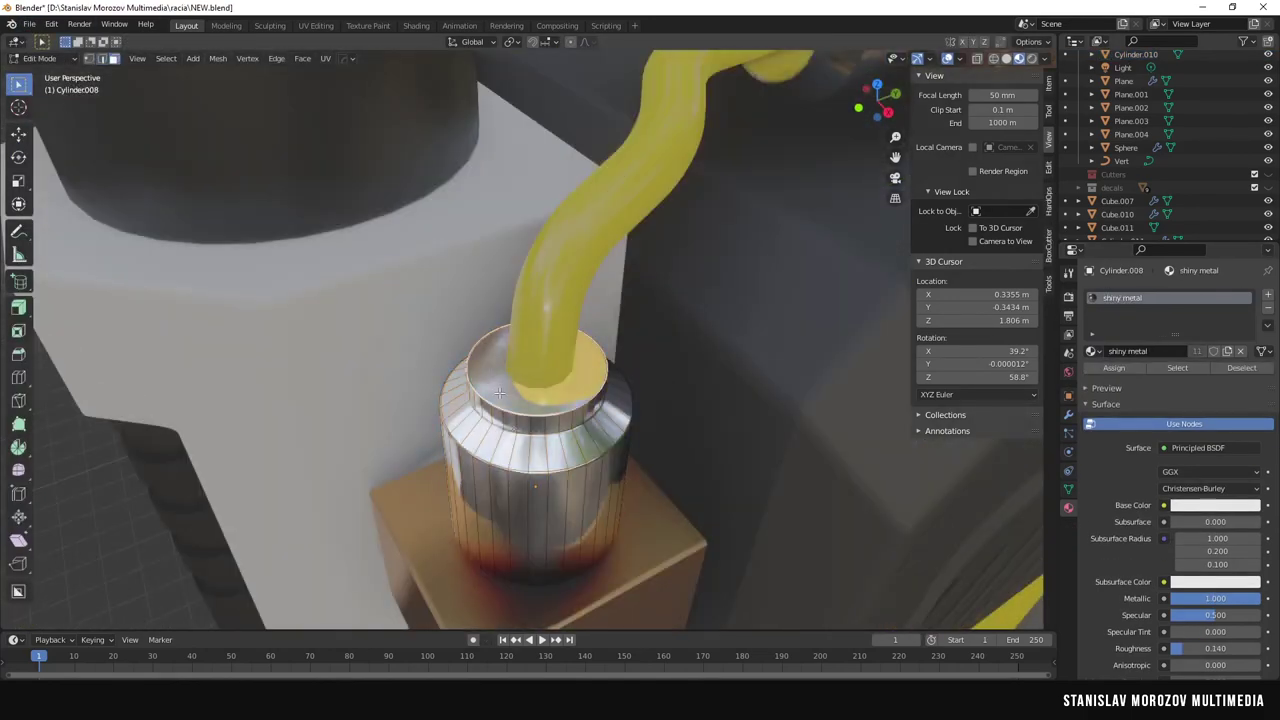
Inset Cylinder.008's top face twice and make the Vert tube's base colour orange.
{"action": "left_click", "coordinate": [536, 336]}
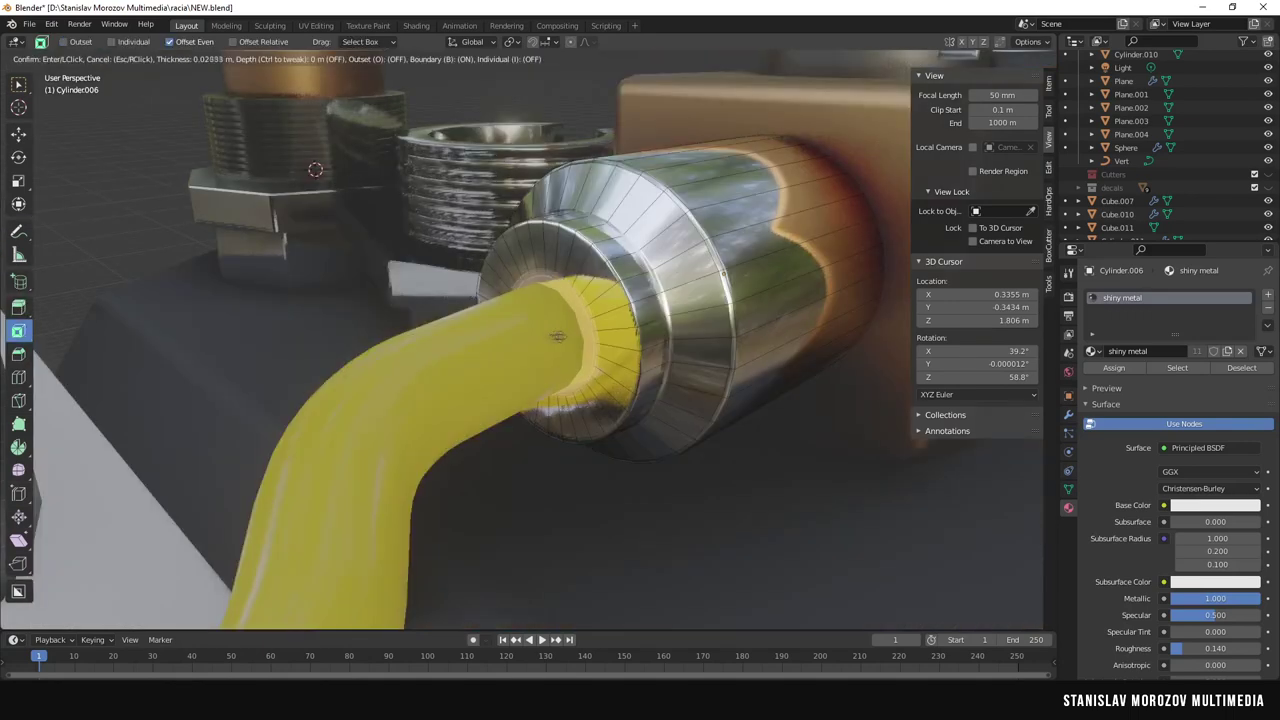
{"action": "left_click", "coordinate": [557, 336]}
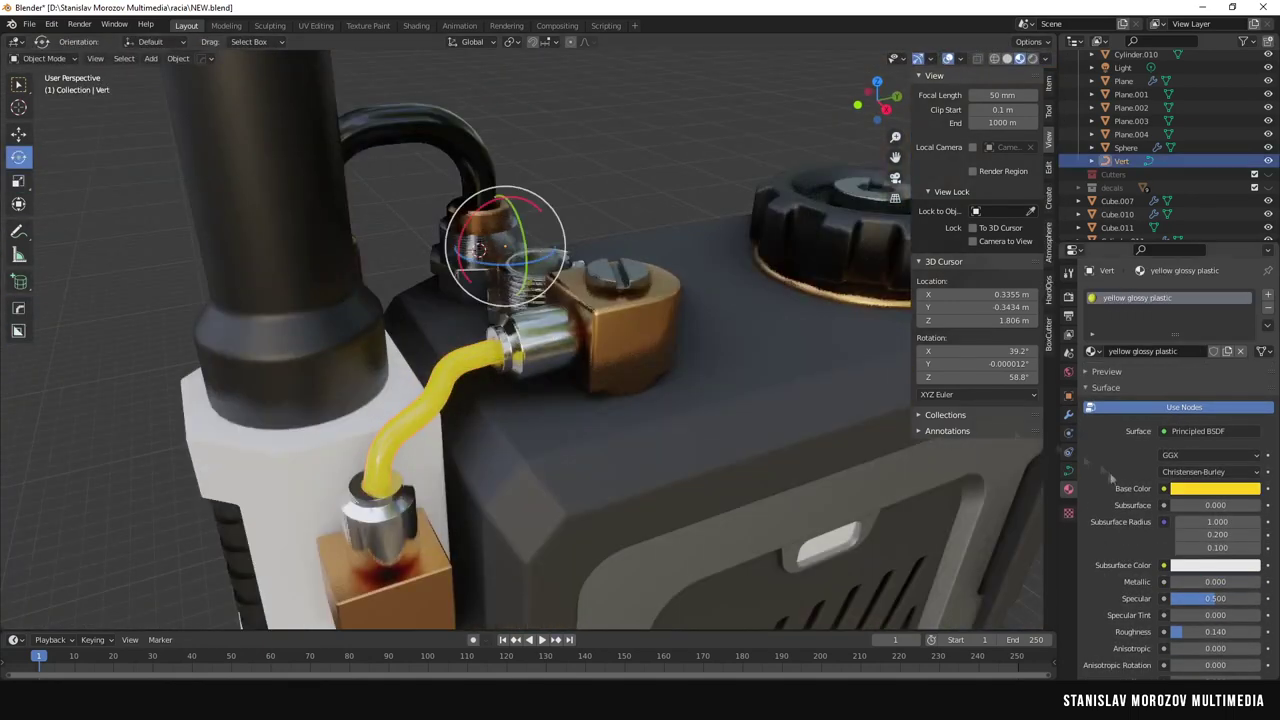
{"action": "left_click", "coordinate": [1215, 488]}
{"action": "left_click_drag", "start_coordinate": [1200, 455], "coordinate": [1170, 455]}
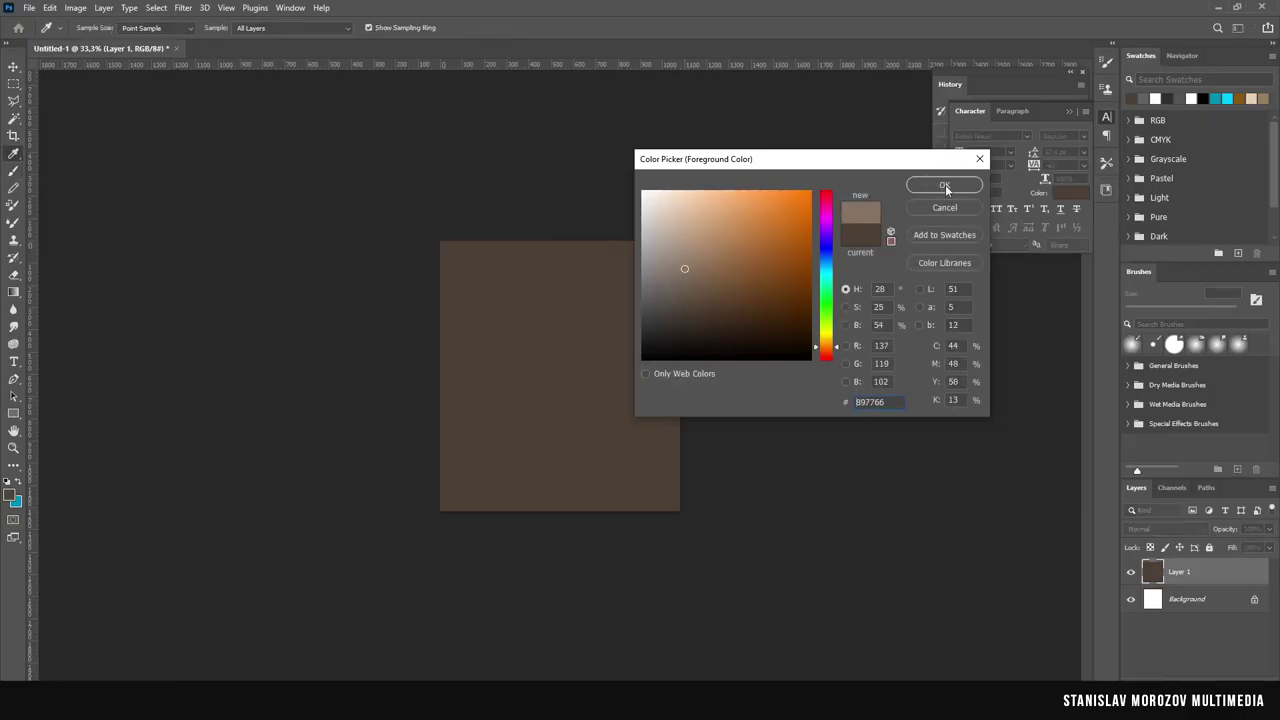
Set the top layer to Overlay blending at 11% opacity.
{"action": "left_click", "coordinate": [946, 189]}
{"action": "key", "text": "b"}
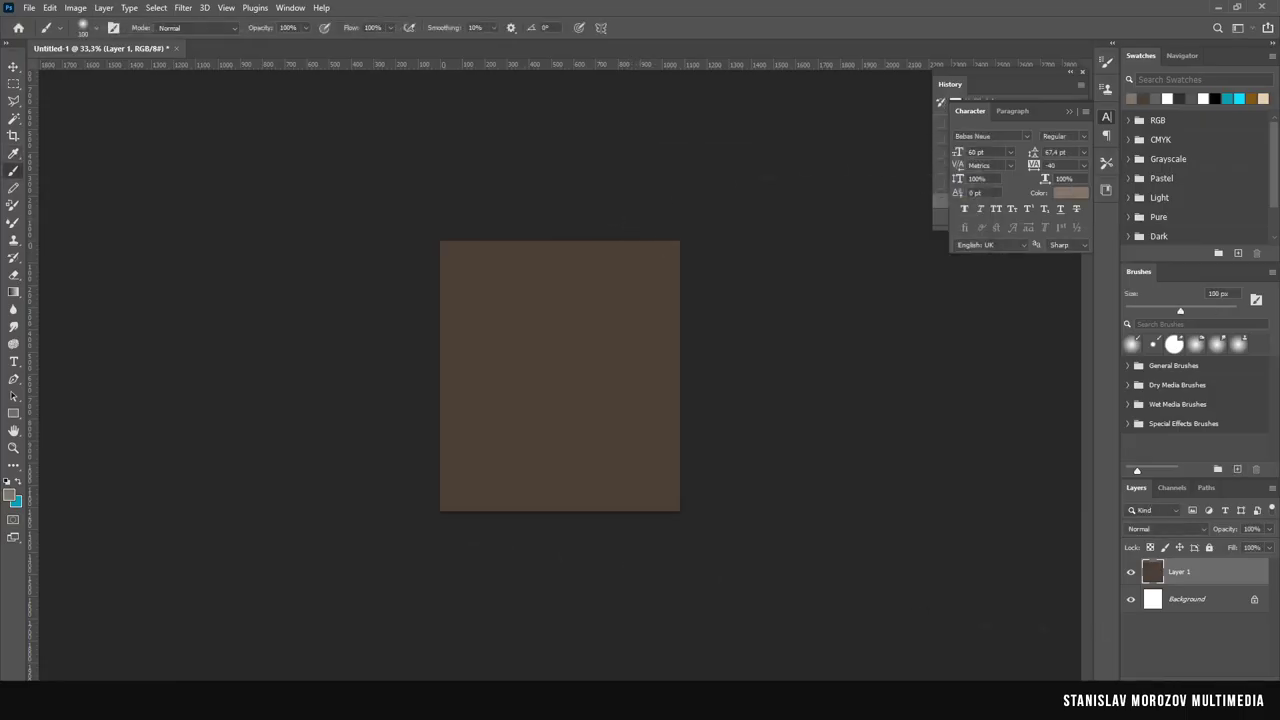
{"action": "left_click", "coordinate": [1165, 528]}
{"action": "left_click", "coordinate": [1165, 520]}
{"action": "left_click", "coordinate": [1268, 529]}
{"action": "left_click_drag", "start_coordinate": [1268, 547], "coordinate": [1216, 547]}
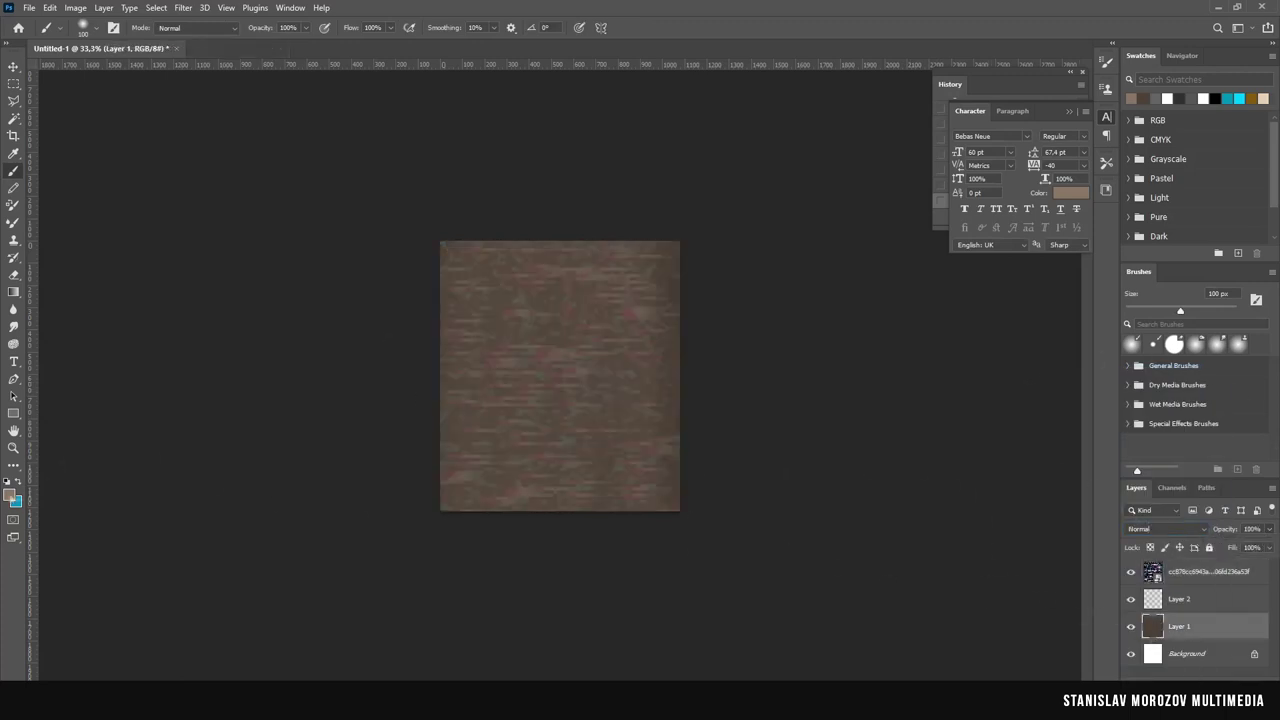
Fill Layer 1 with black, desaturate the texture, and set Layer 2 to 35% opacity.
{"action": "left_click", "coordinate": [10, 496]}
{"action": "left_click", "coordinate": [700, 368]}
{"action": "left_click", "coordinate": [943, 183]}
{"action": "key", "text": "alt+BackSpace"}
{"action": "left_click", "coordinate": [75, 7]}
{"action": "left_click", "coordinate": [250, 305]}
{"action": "left_click_drag", "start_coordinate": [1268, 529], "coordinate": [1230, 548]}
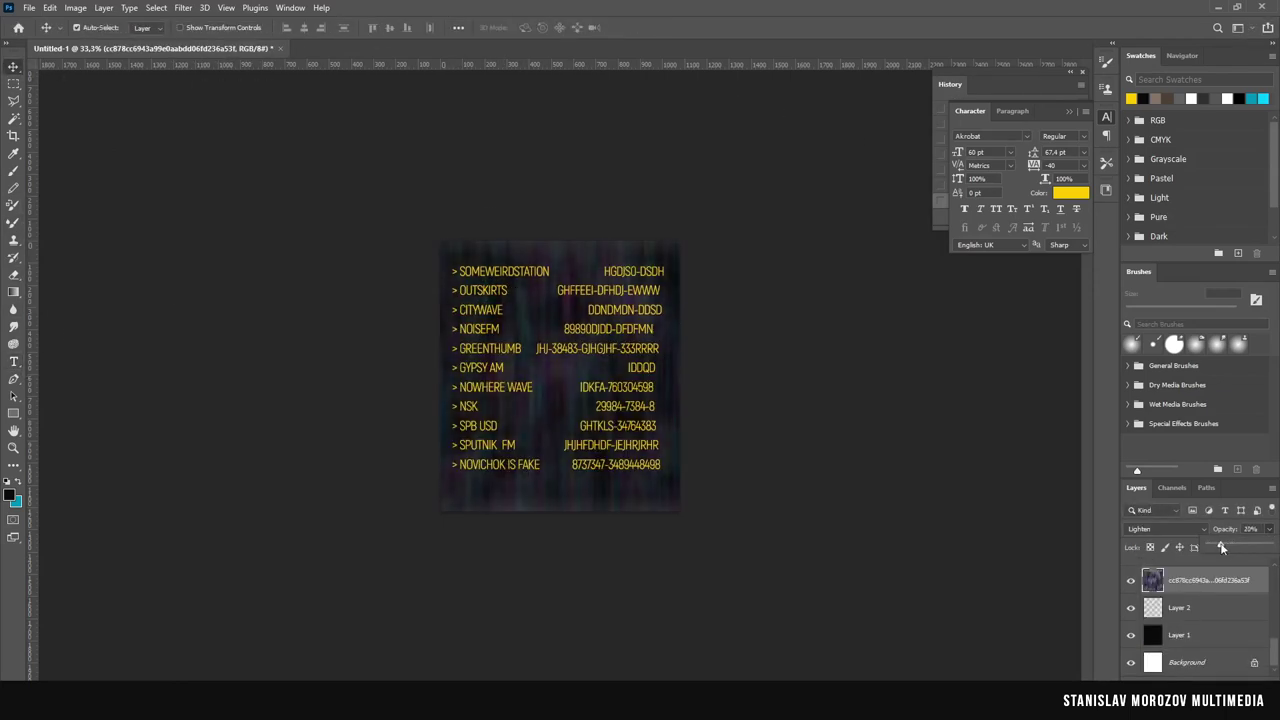
Warm and darken the texture with Hue/Saturation, then flatten the image.
{"action": "left_click", "coordinate": [72, 9]}
{"action": "left_click", "coordinate": [310, 114]}
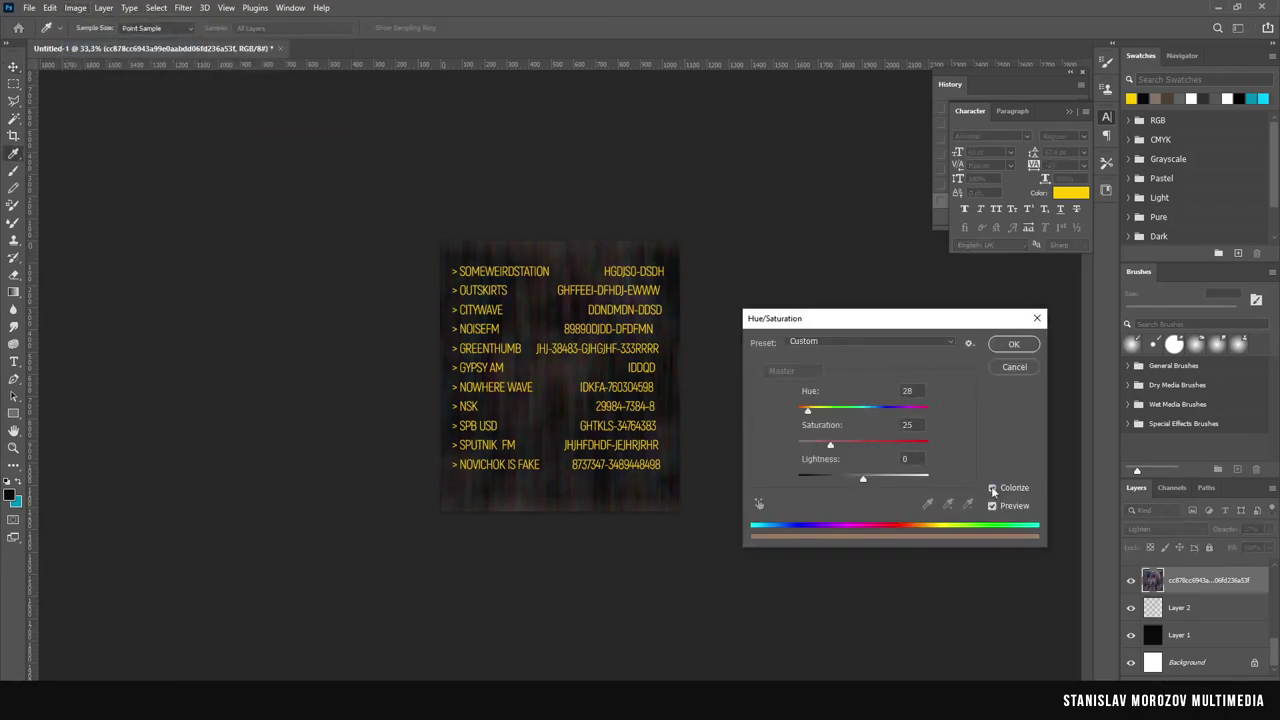
{"action": "left_click_drag", "start_coordinate": [805, 419], "coordinate": [806, 410]}
{"action": "left_click_drag", "start_coordinate": [863, 478], "coordinate": [836, 480]}
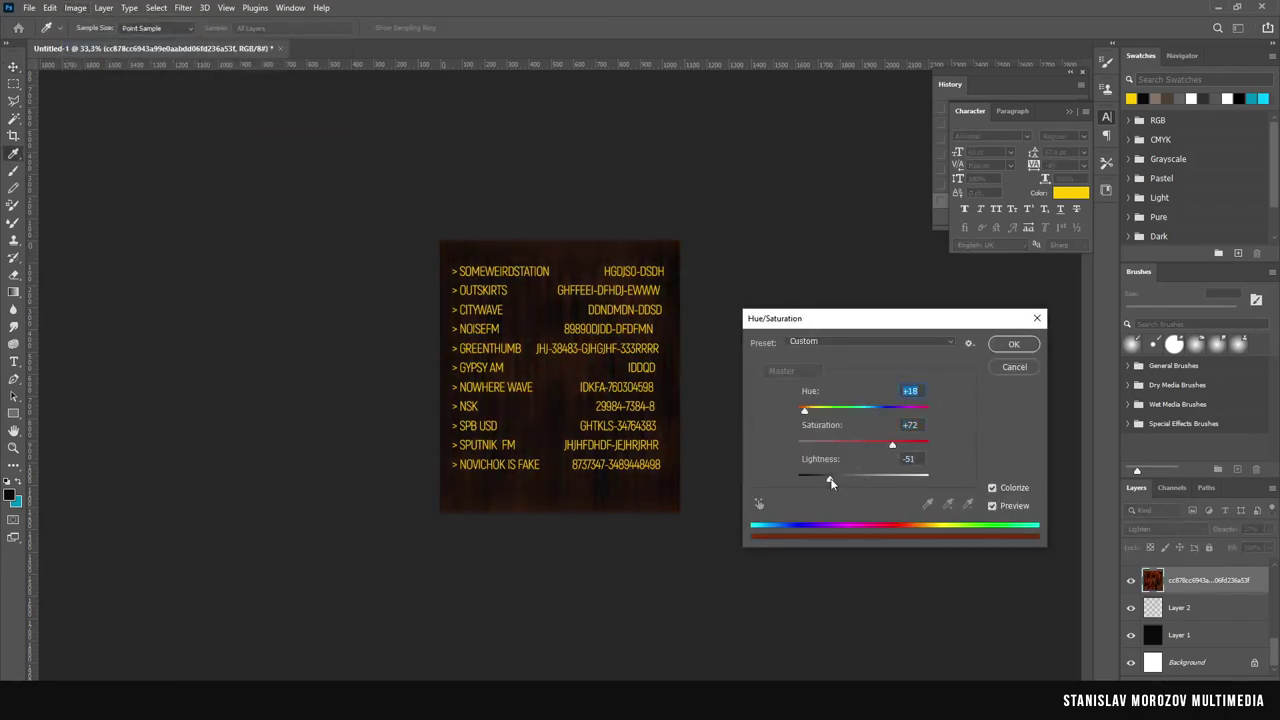
{"action": "key", "text": "Return"}
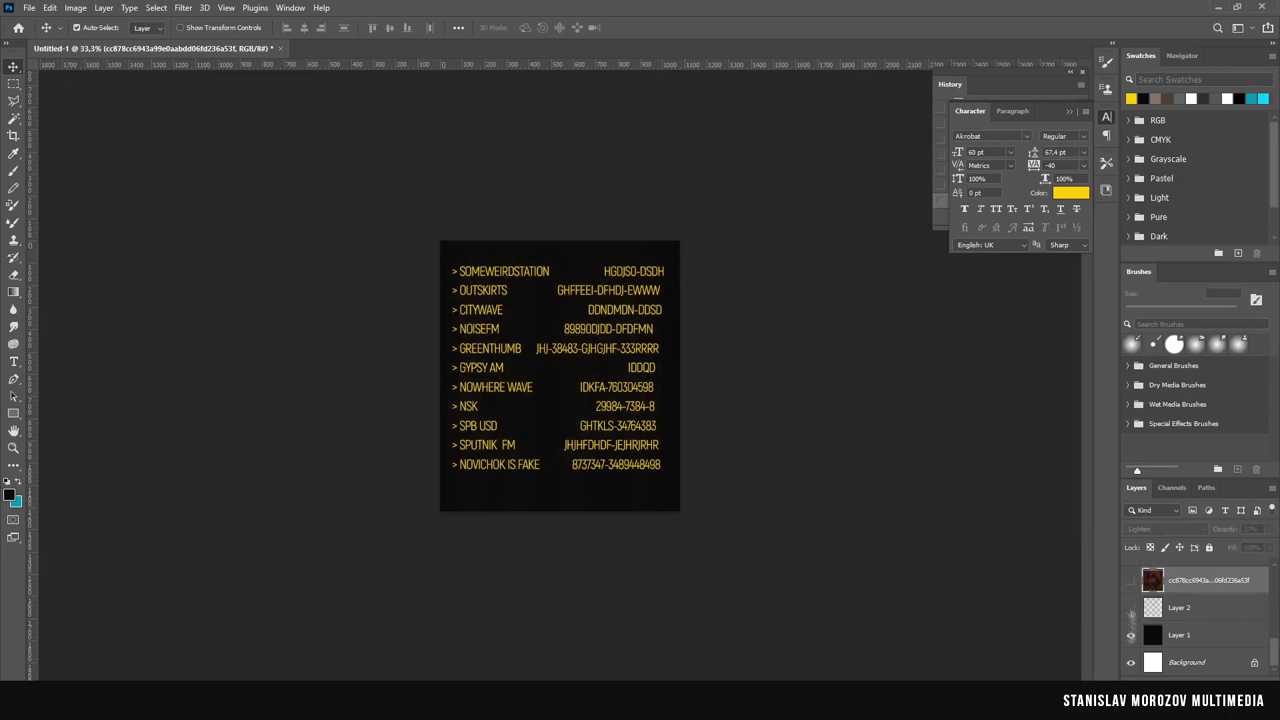
{"action": "left_click", "coordinate": [1131, 608], "text": "alt"}
{"action": "right_click", "coordinate": [1185, 607]}
{"action": "left_click", "coordinate": [1171, 523]}
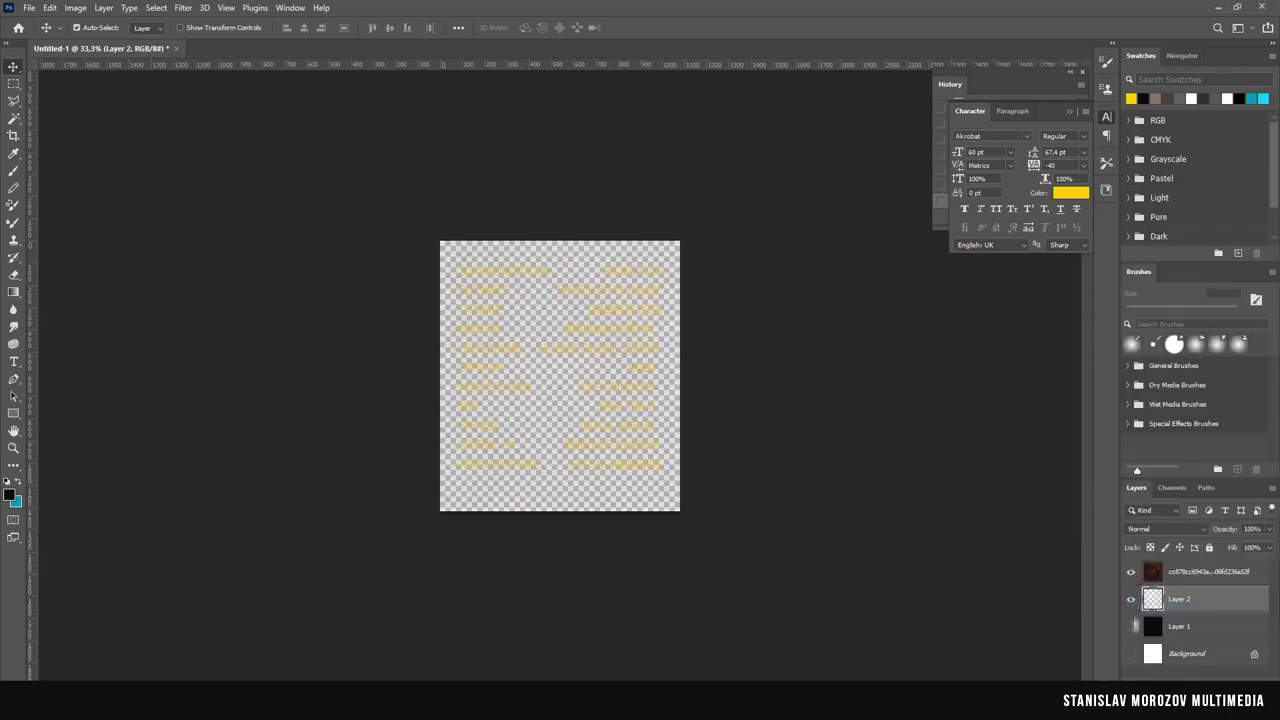
Colorize the flattened image with a gold tint using Hue/Saturation.
{"action": "left_click", "coordinate": [75, 7]}
{"action": "left_click", "coordinate": [286, 123]}
{"action": "left_click", "coordinate": [992, 488]}
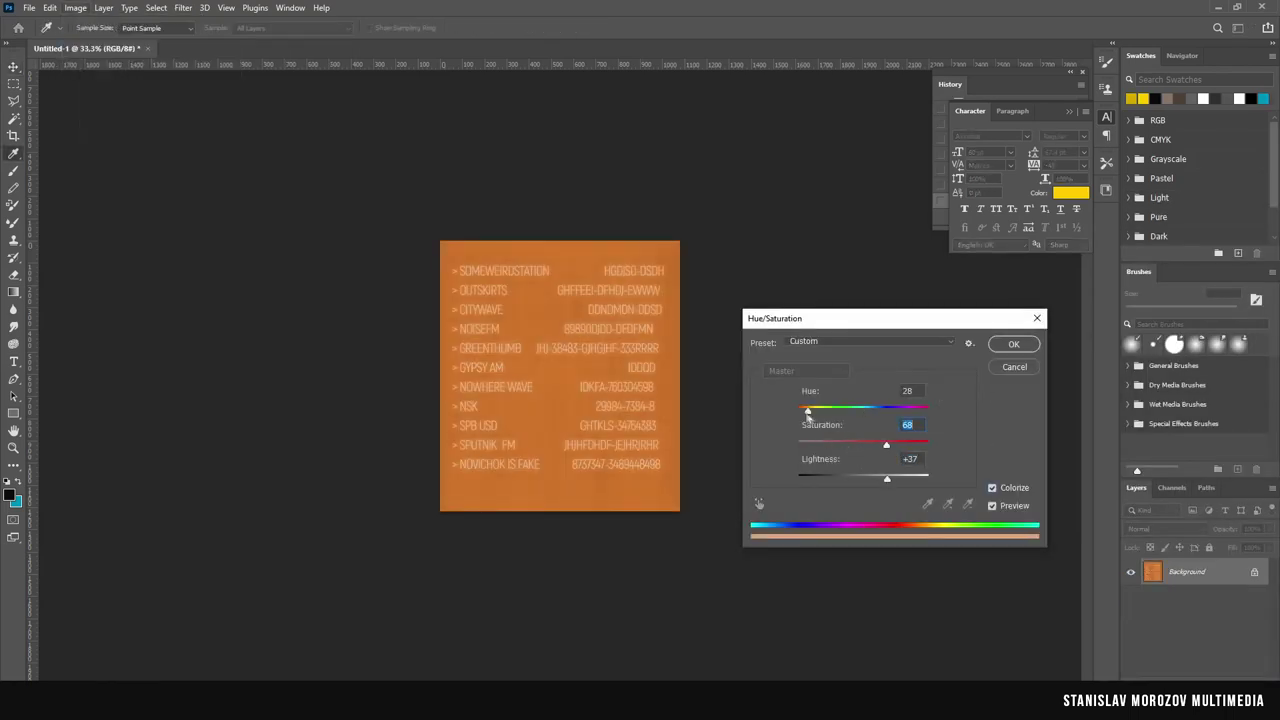
{"action": "left_click_drag", "start_coordinate": [808, 417], "coordinate": [814, 413]}
{"action": "left_click", "coordinate": [1013, 344]}
Save the texture as the JPEG SCREEN TEXTURE.jpg.
{"action": "left_click", "coordinate": [29, 7]}
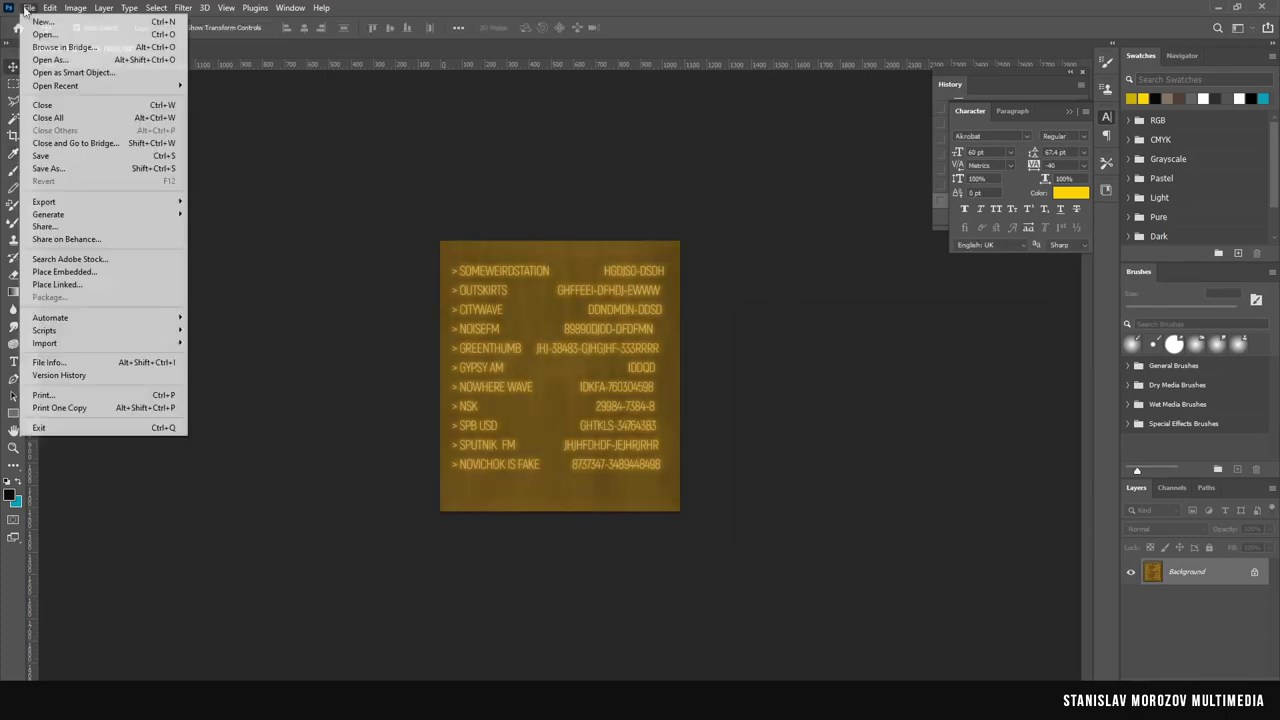
{"action": "left_click", "coordinate": [48, 168]}
{"action": "left_click", "coordinate": [808, 584]}
Reload SCREEN TEXTURE.jpg in the screen's Image Texture node and save the Blender file.
{"action": "key", "text": "Return"}
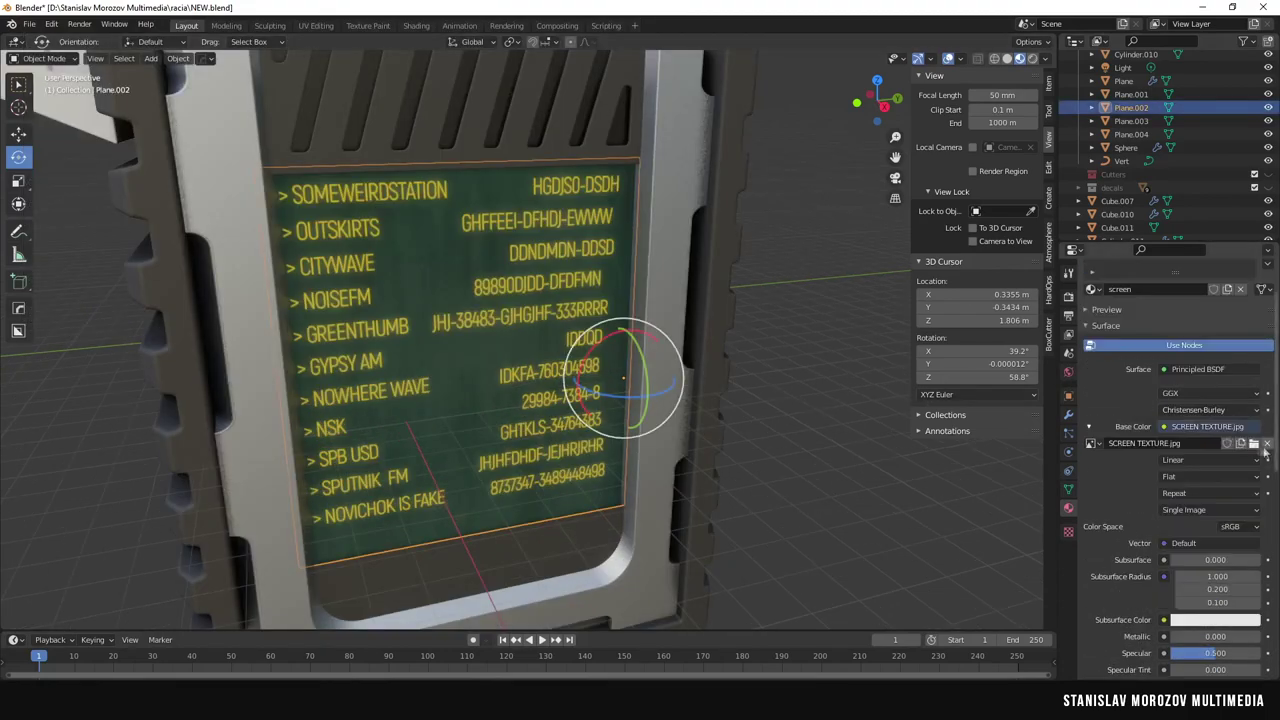
{"action": "left_click", "coordinate": [1258, 445]}
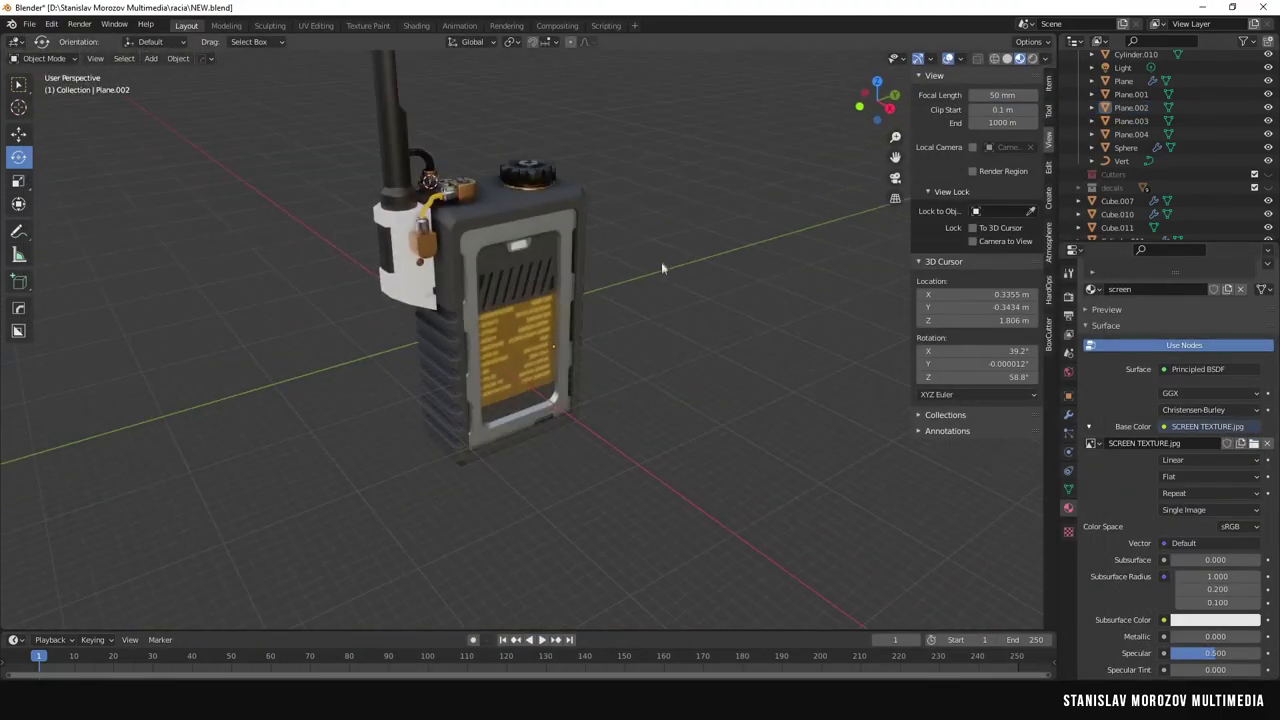
{"action": "left_click", "coordinate": [29, 23]}
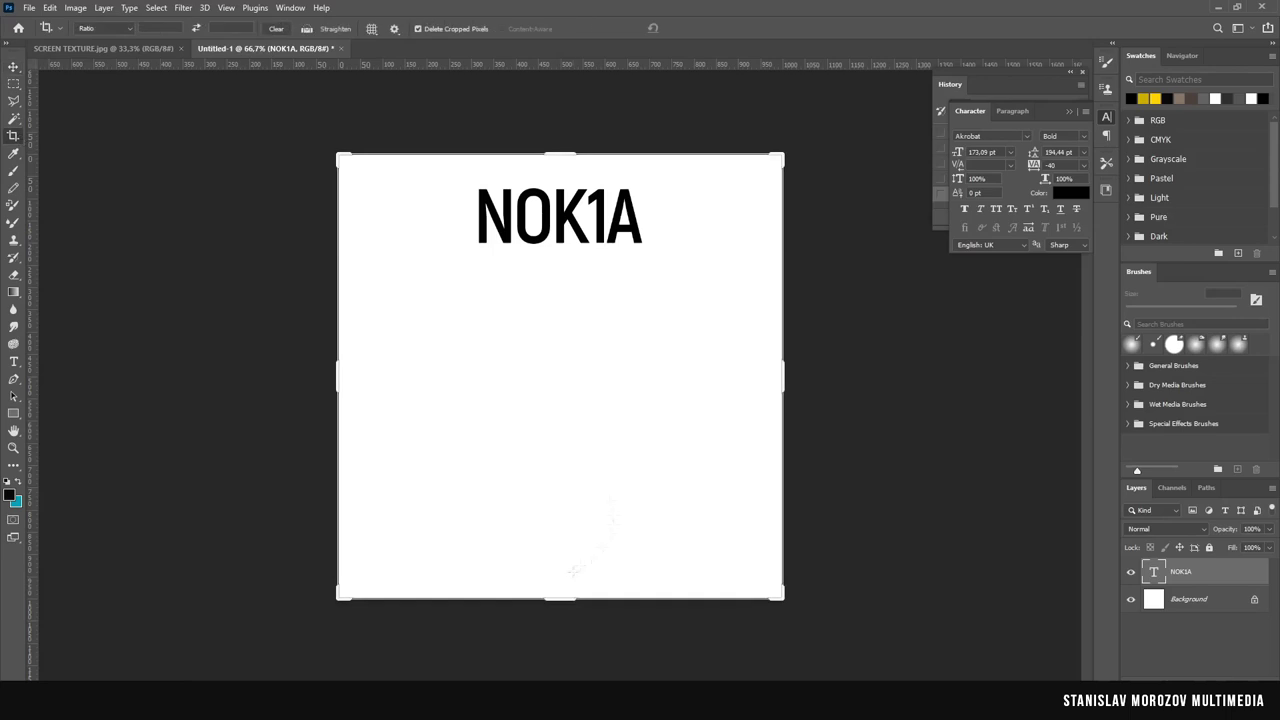
{"action": "mouse_move", "coordinate": [560, 594]}
{"action": "left_mouse_down"}
{"action": "mouse_move", "coordinate": [587, 431]}
{"action": "mouse_move", "coordinate": [594, 514]}
{"action": "left_mouse_up"}
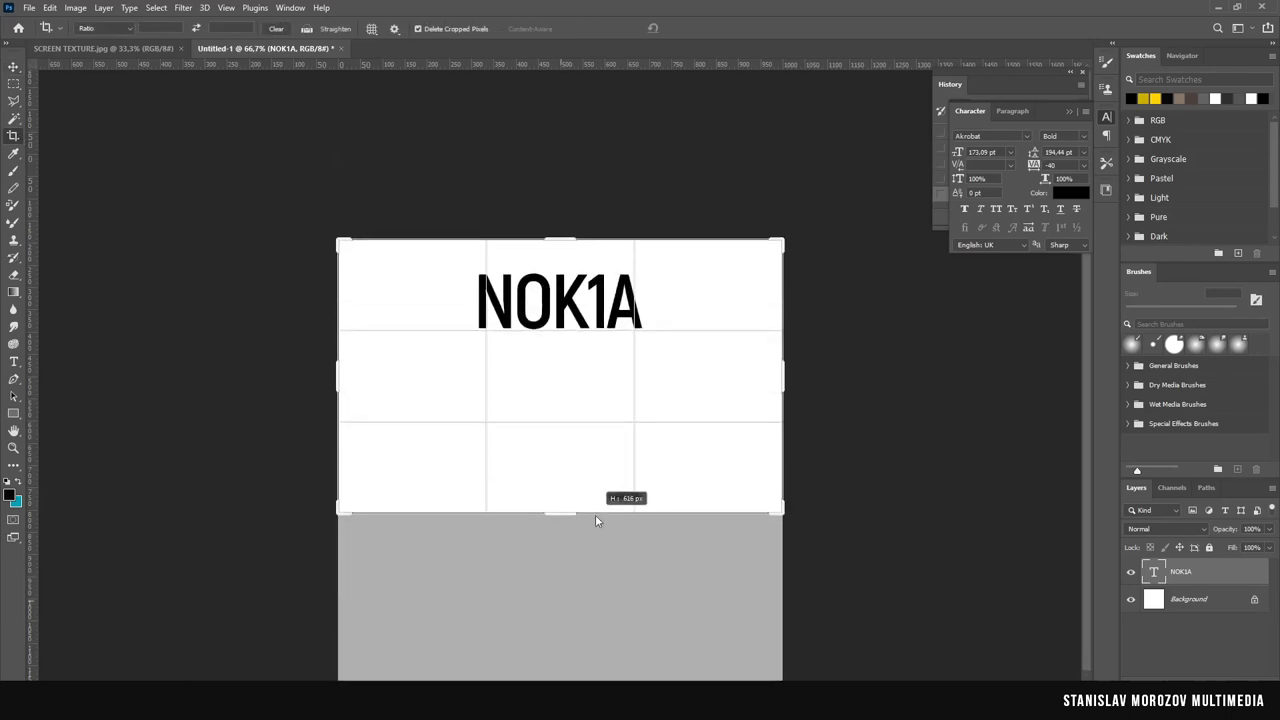
Commit the crop to a tight strip just below the NOK1A lettering.
{"action": "key", "text": "Return"}
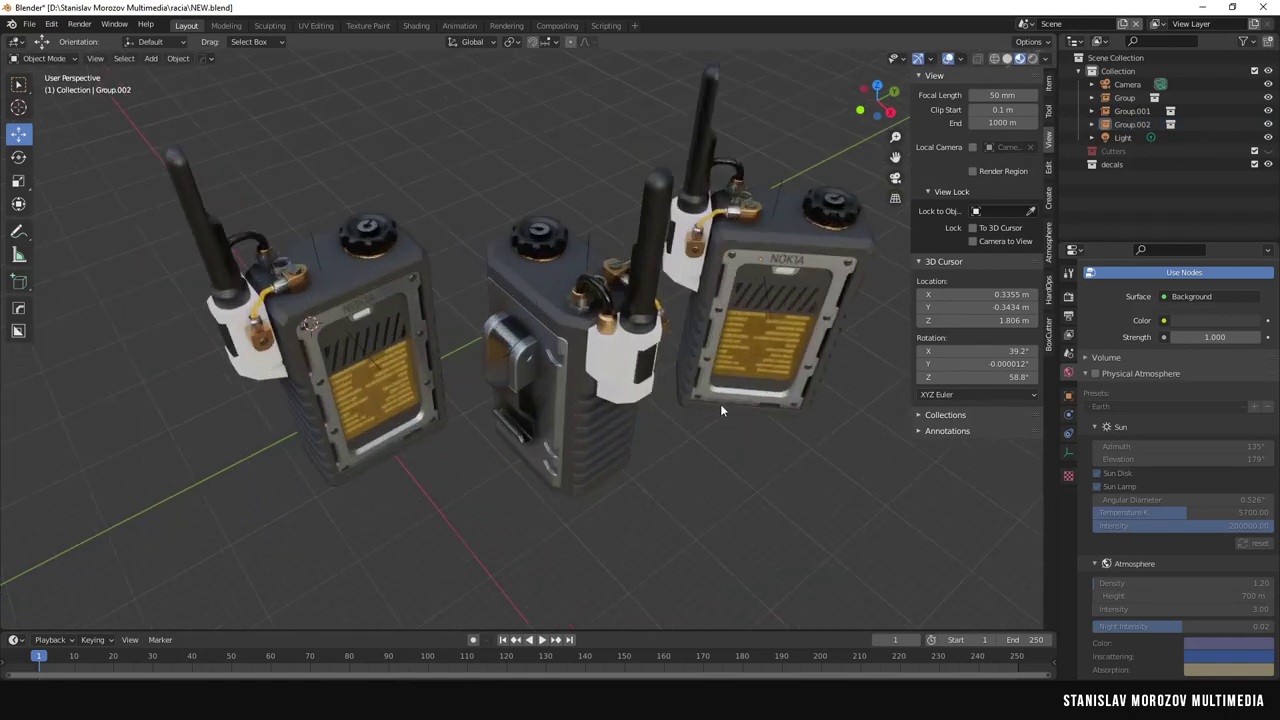
Lock the scene camera to the view and frame it on the three radios.
{"action": "left_click", "coordinate": [895, 177]}
{"action": "left_click", "coordinate": [973, 241]}
{"action": "mouse_move", "coordinate": [548, 412]}
{"action": "middle_mouse_down"}
{"action": "mouse_move", "coordinate": [564, 413]}
{"action": "mouse_move", "coordinate": [572, 437]}
{"action": "middle_mouse_up"}
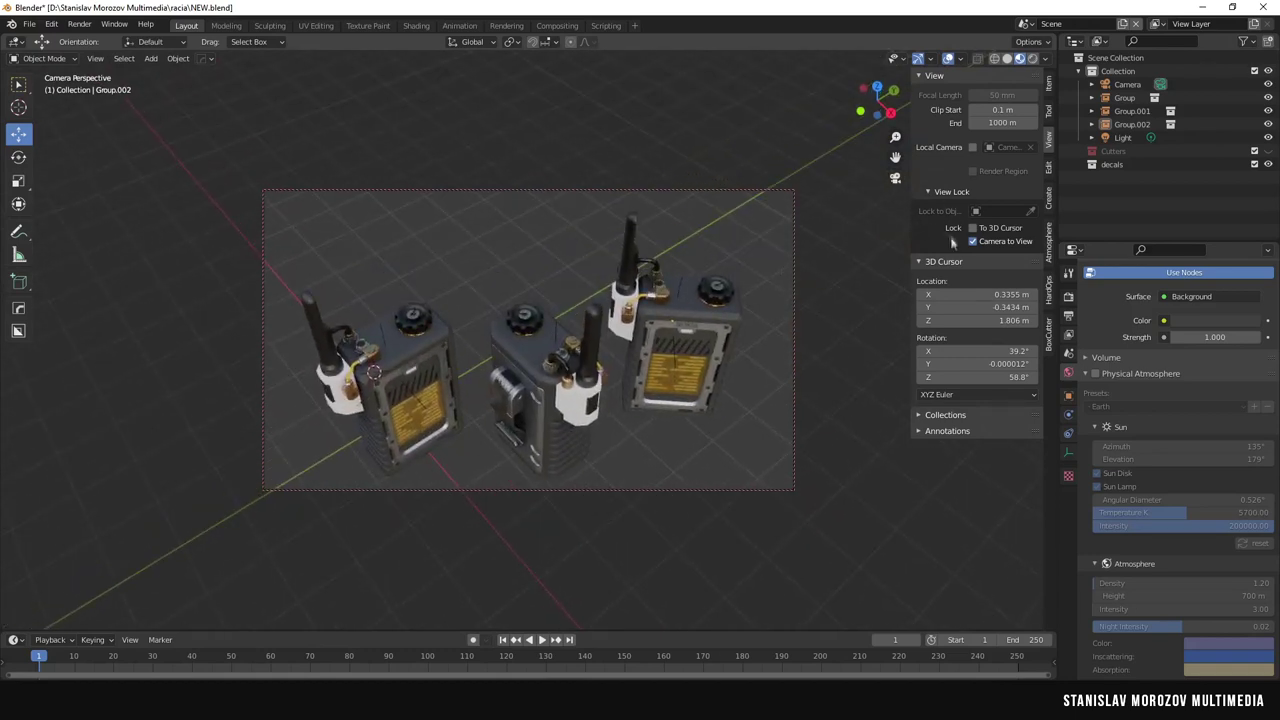
{"action": "key", "text": "KP_0"}
Rotate the left and right radios (Group and Group.002) around Z to face the camera.
{"action": "left_click_drag", "start_coordinate": [372, 395], "coordinate": [330, 370]}
{"action": "left_click", "coordinate": [685, 354]}
{"action": "left_click_drag", "start_coordinate": [685, 354], "coordinate": [700, 330]}
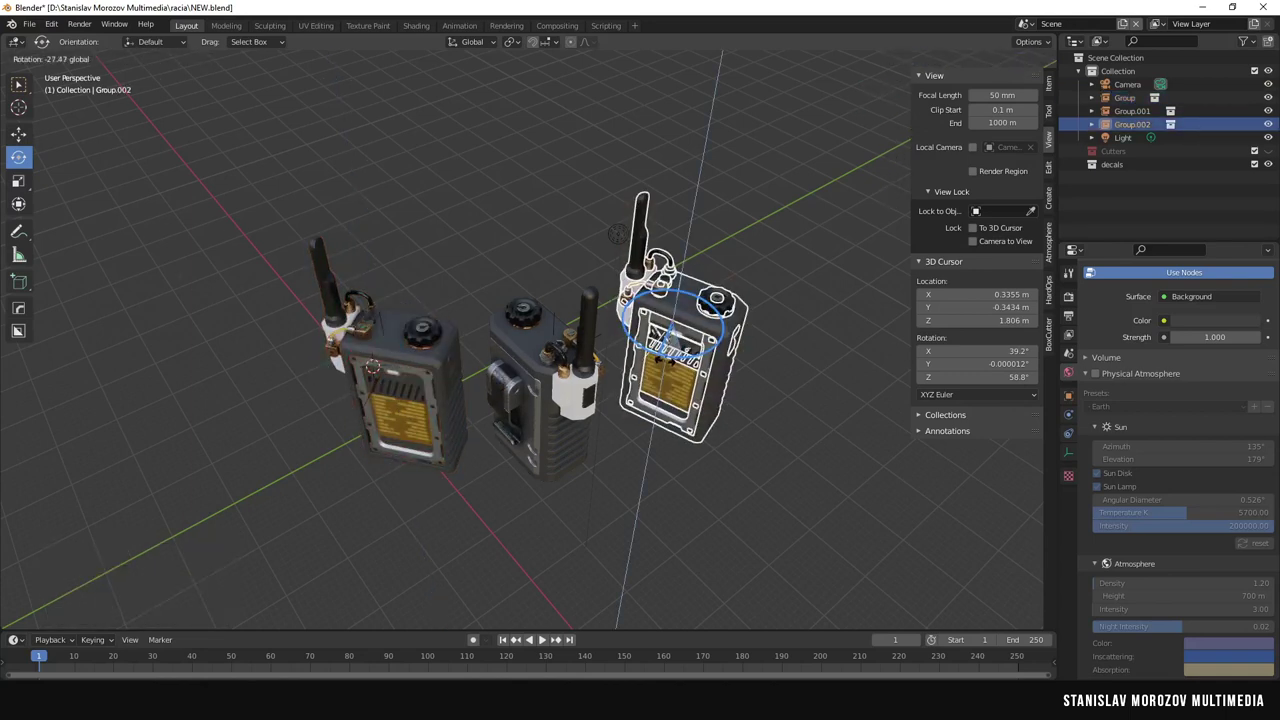
{"action": "key", "text": "ctrl+z"}
{"action": "key", "text": "ctrl+z"}
{"action": "left_click_drag", "start_coordinate": [404, 398], "coordinate": [426, 390]}
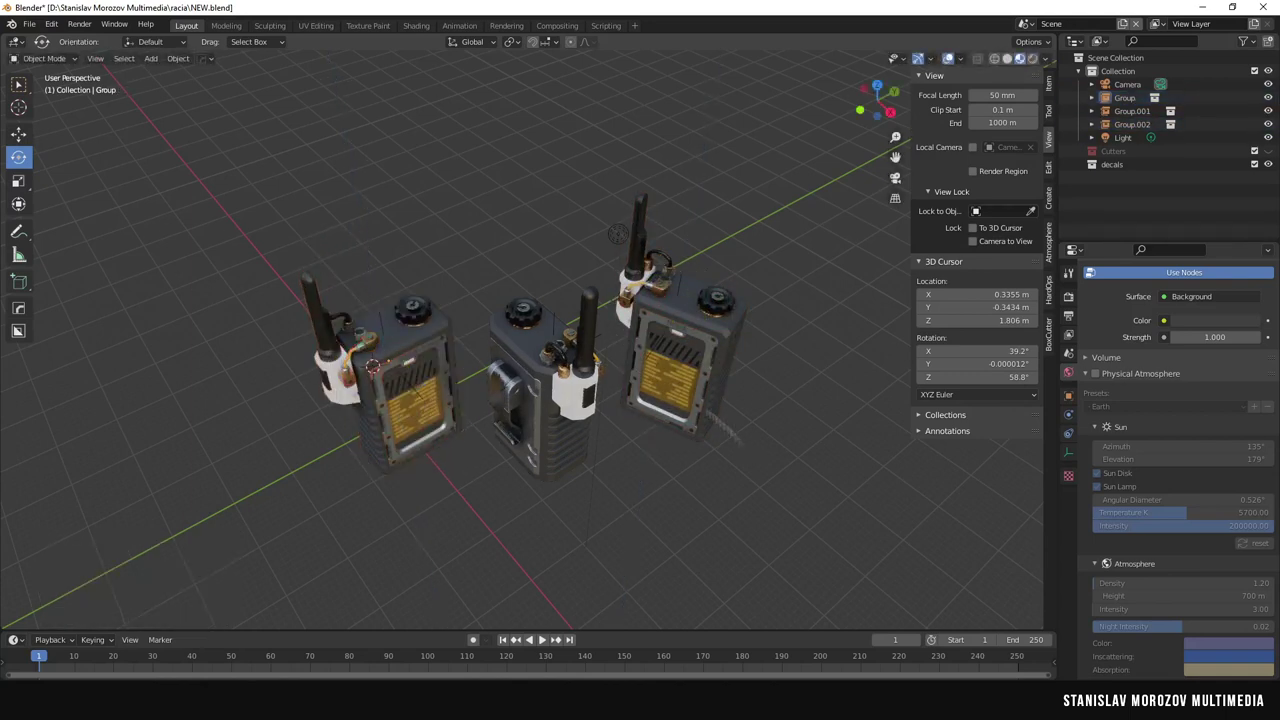
{"action": "left_click", "coordinate": [675, 370]}
{"action": "mouse_move", "coordinate": [715, 330]}
{"action": "left_mouse_down"}
{"action": "mouse_move", "coordinate": [700, 300]}
{"action": "mouse_move", "coordinate": [640, 292]}
{"action": "left_mouse_up"}
{"action": "left_click", "coordinate": [660, 292]}
{"action": "left_click", "coordinate": [895, 177]}
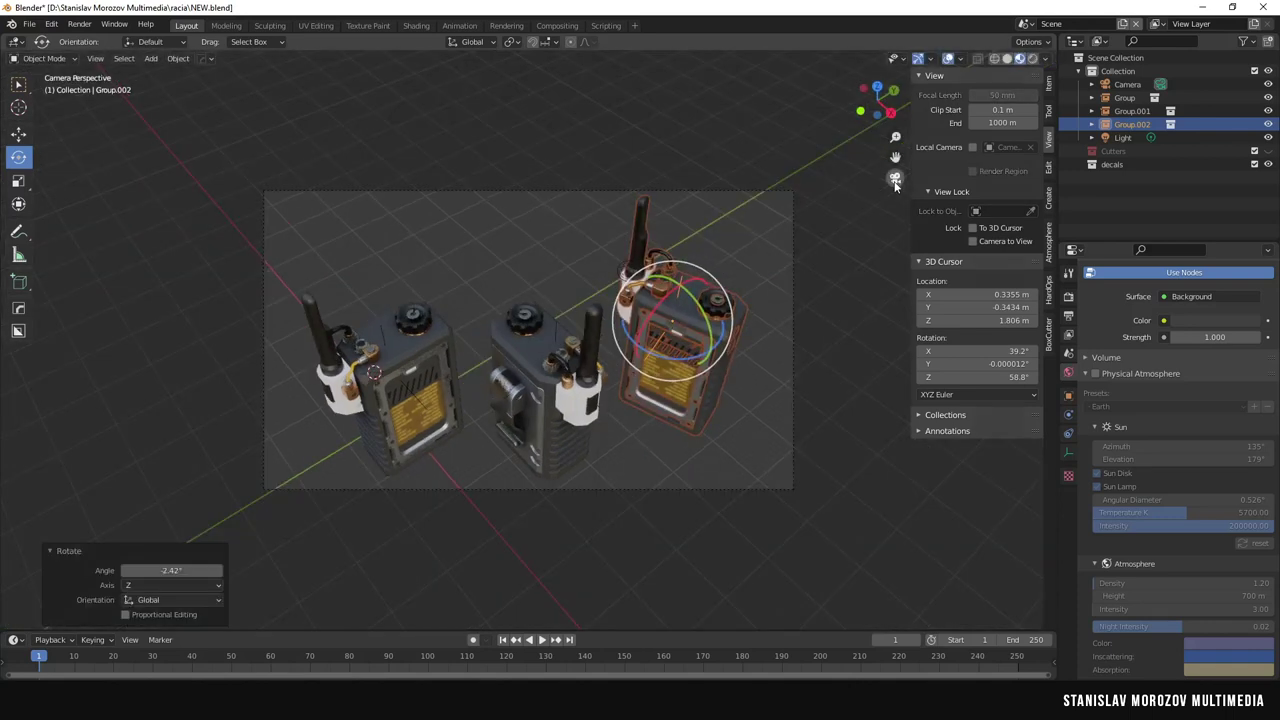
{"action": "left_click", "coordinate": [766, 283]}
{"action": "left_click", "coordinate": [895, 177]}
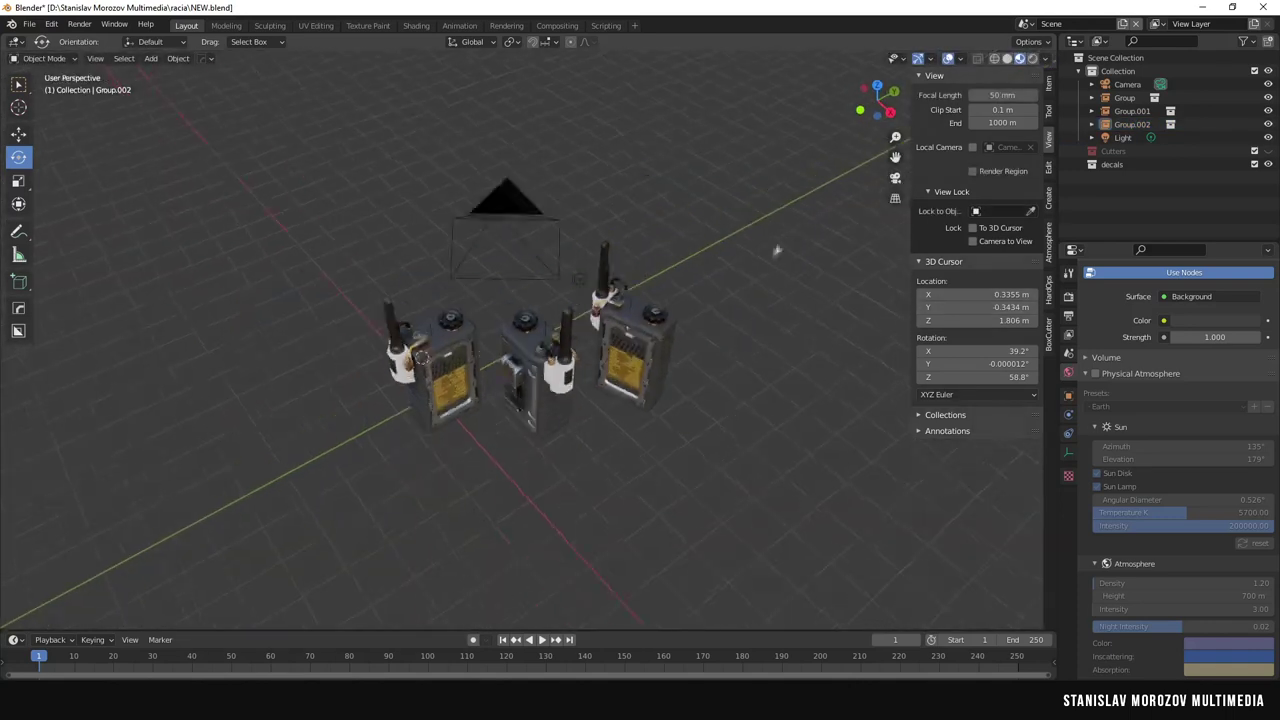
Add a plane, scale it 3.058 and lower it 1.8683 m beneath the radios.
{"action": "key", "text": "shift+a"}
{"action": "left_click", "coordinate": [810, 263]}
{"action": "key", "text": "s"}
{"action": "left_click", "coordinate": [371, 335]}
{"action": "mouse_move", "coordinate": [371, 300]}
{"action": "middle_mouse_down"}
{"action": "mouse_move", "coordinate": [371, 335]}
{"action": "mouse_move", "coordinate": [600, 300]}
{"action": "middle_mouse_up"}
{"action": "key", "text": "g"}
{"action": "key", "text": "z"}
{"action": "left_click", "coordinate": [371, 335]}
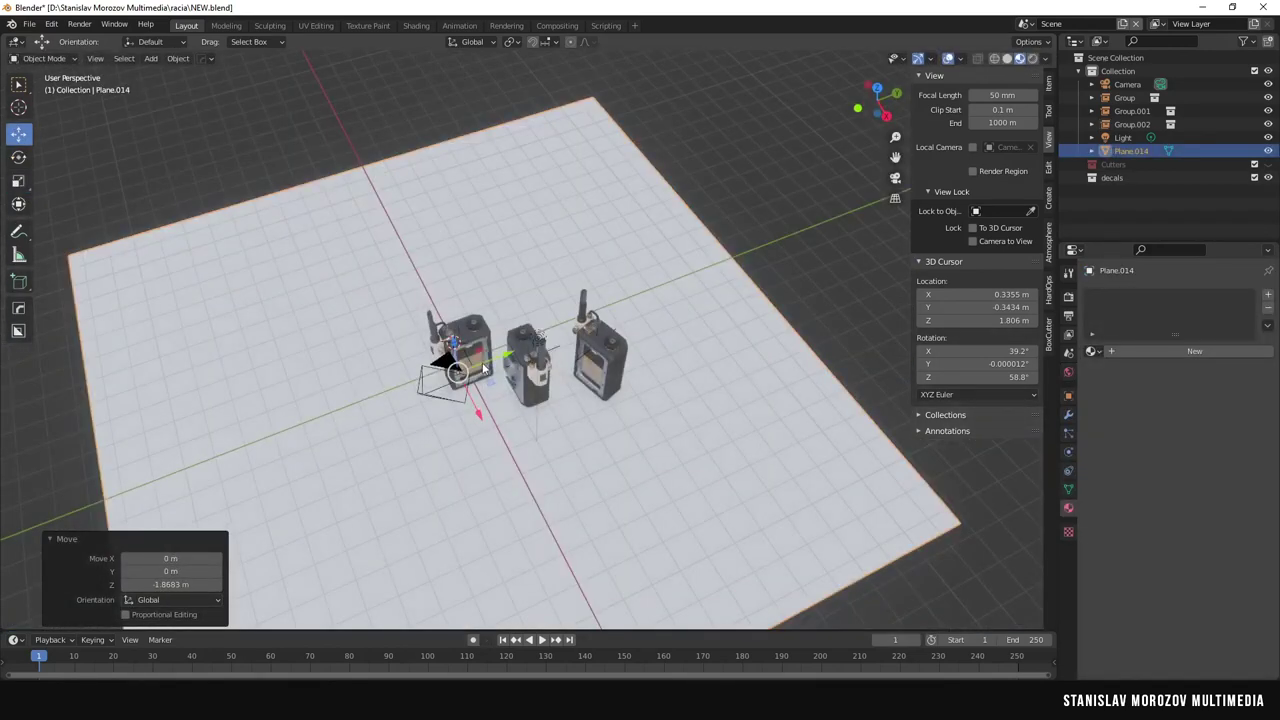
Give the floor plane a new material with a dark base colour and test-render the camera view.
{"action": "left_click", "coordinate": [895, 177]}
{"action": "left_click", "coordinate": [567, 247]}
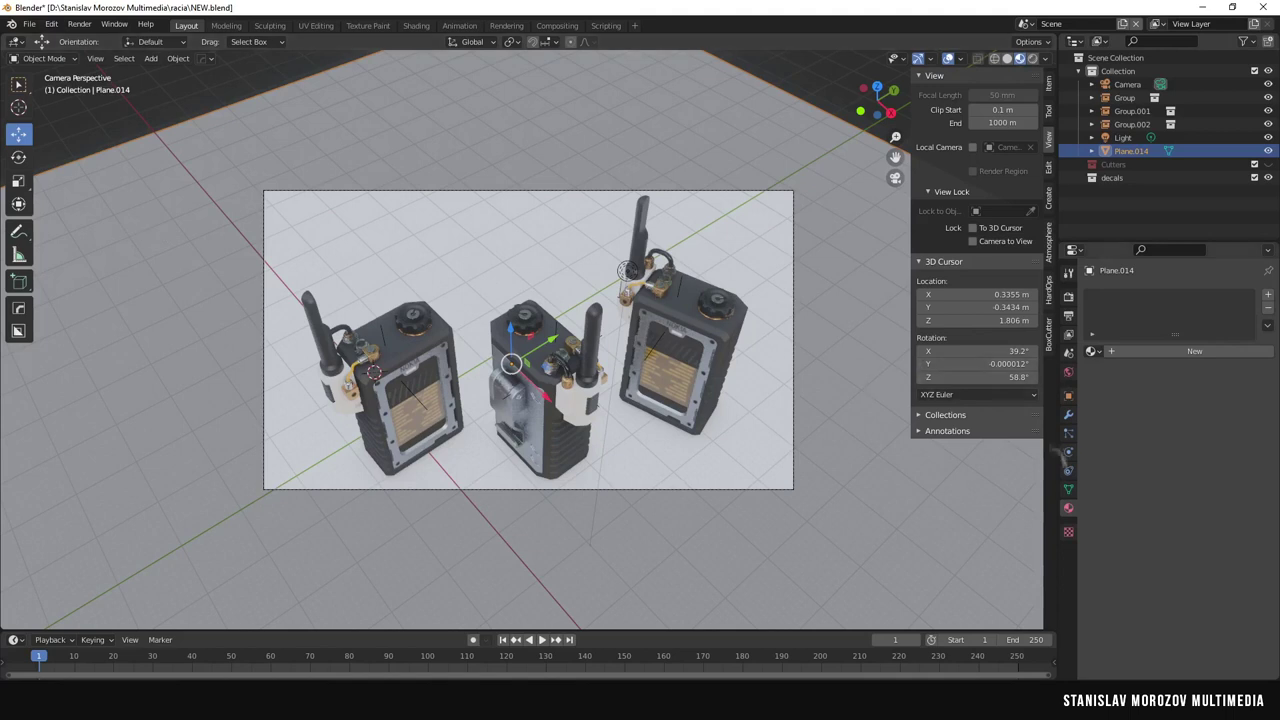
{"action": "left_click", "coordinate": [1155, 351]}
{"action": "left_click", "coordinate": [1212, 488]}
{"action": "left_click_drag", "start_coordinate": [1255, 300], "coordinate": [1255, 385]}
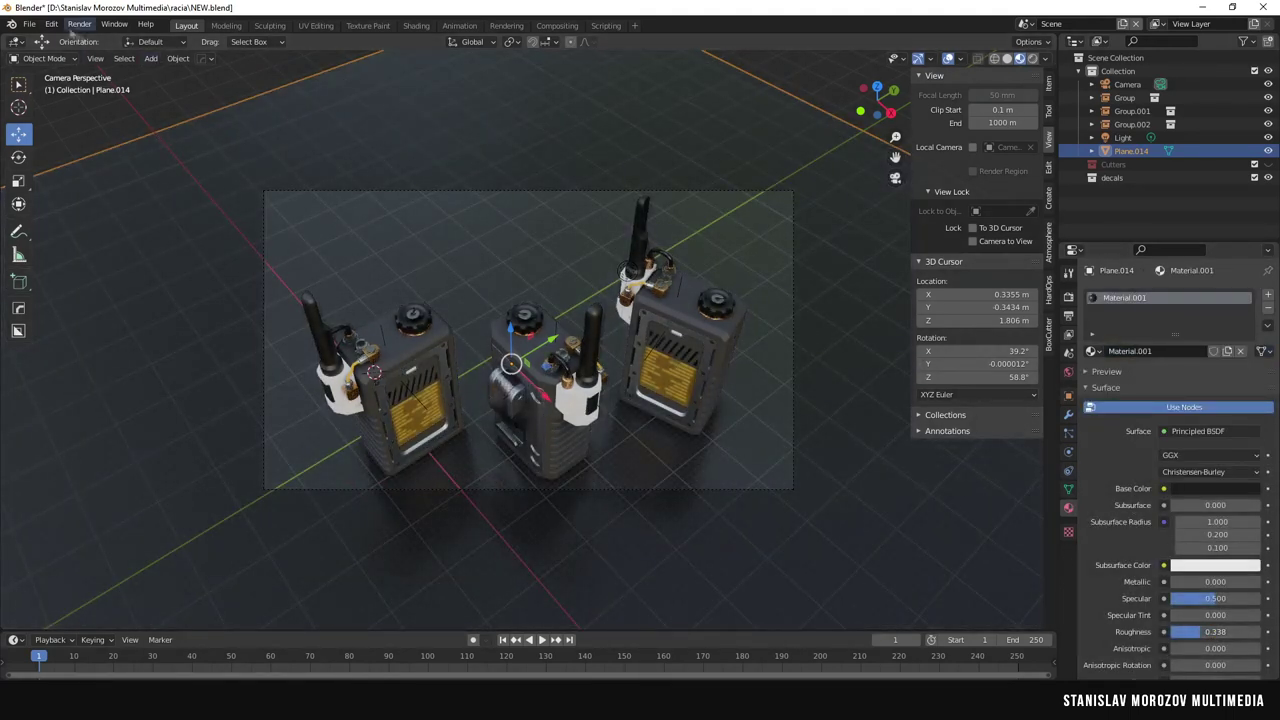
{"action": "key", "text": "F12"}
{"action": "key", "text": "Escape"}
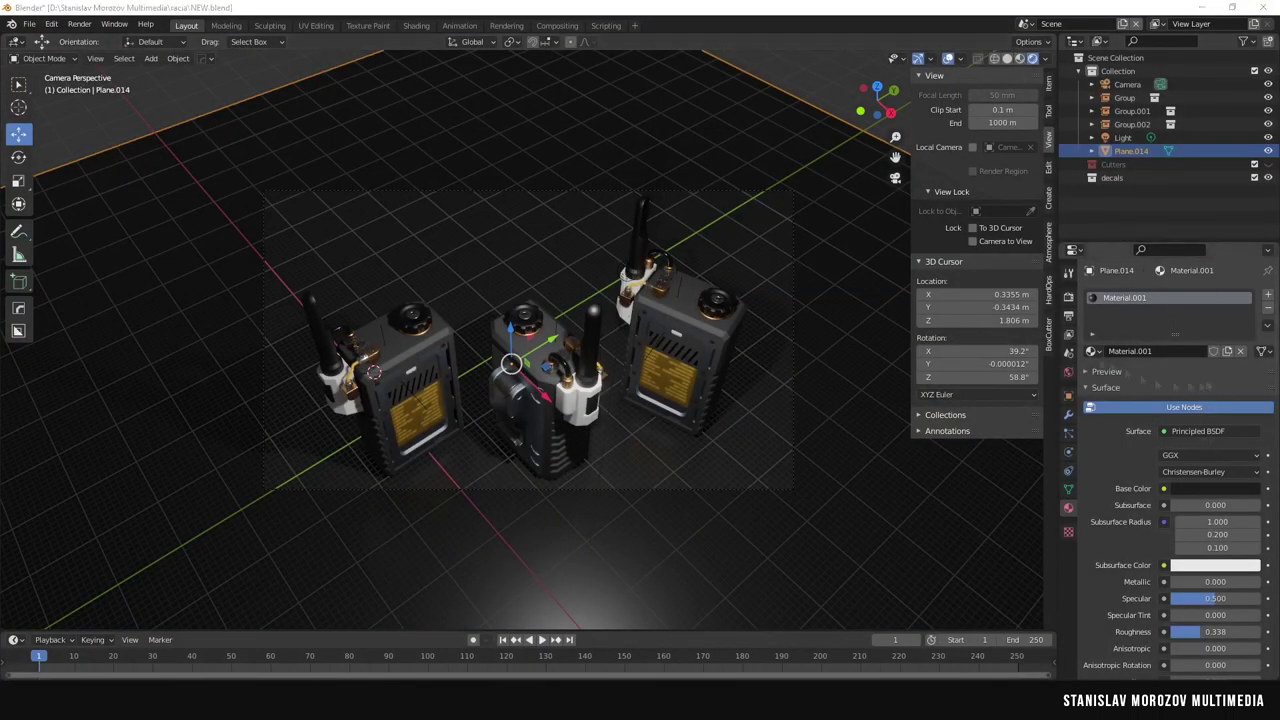
Light the world with the 341-hdri-skies-com.hdr environment texture.
{"action": "left_click", "coordinate": [1068, 371]}
{"action": "left_click", "coordinate": [1165, 382]}
{"action": "left_click", "coordinate": [805, 450]}
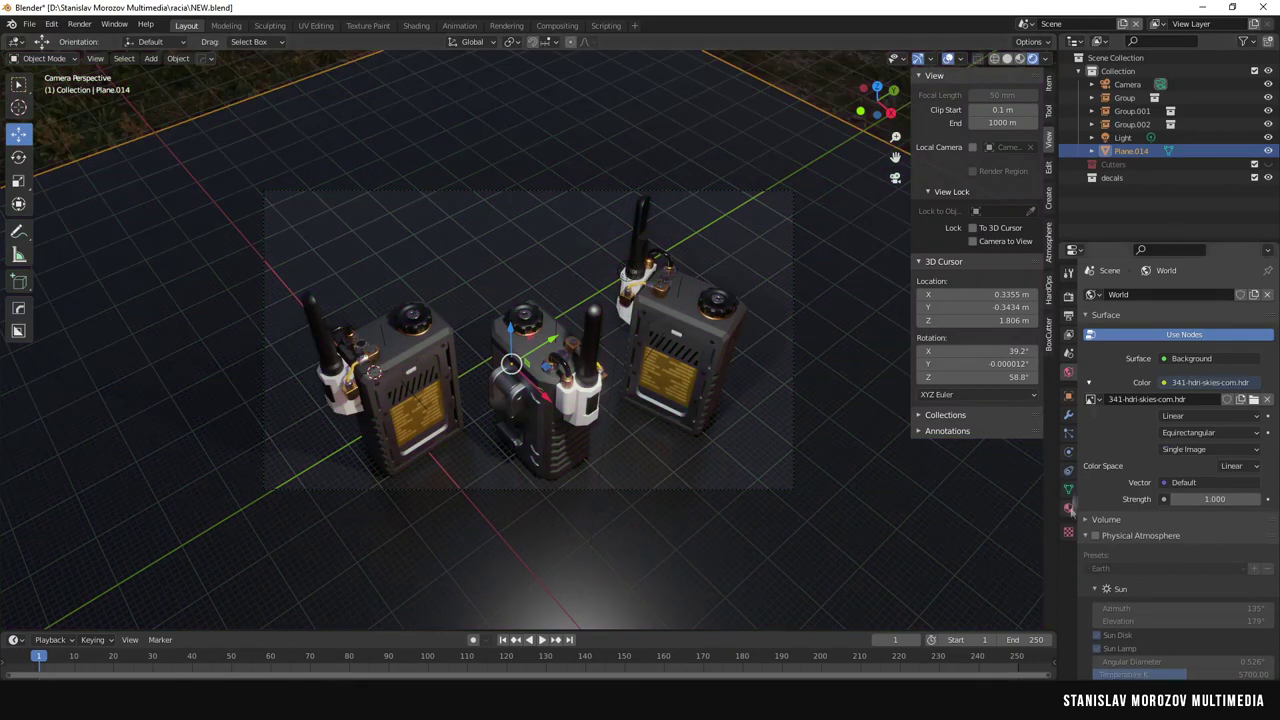
Link the screen Image Texture colour to Emission and set its strength to 1.6.
{"action": "left_click", "coordinate": [416, 25]}
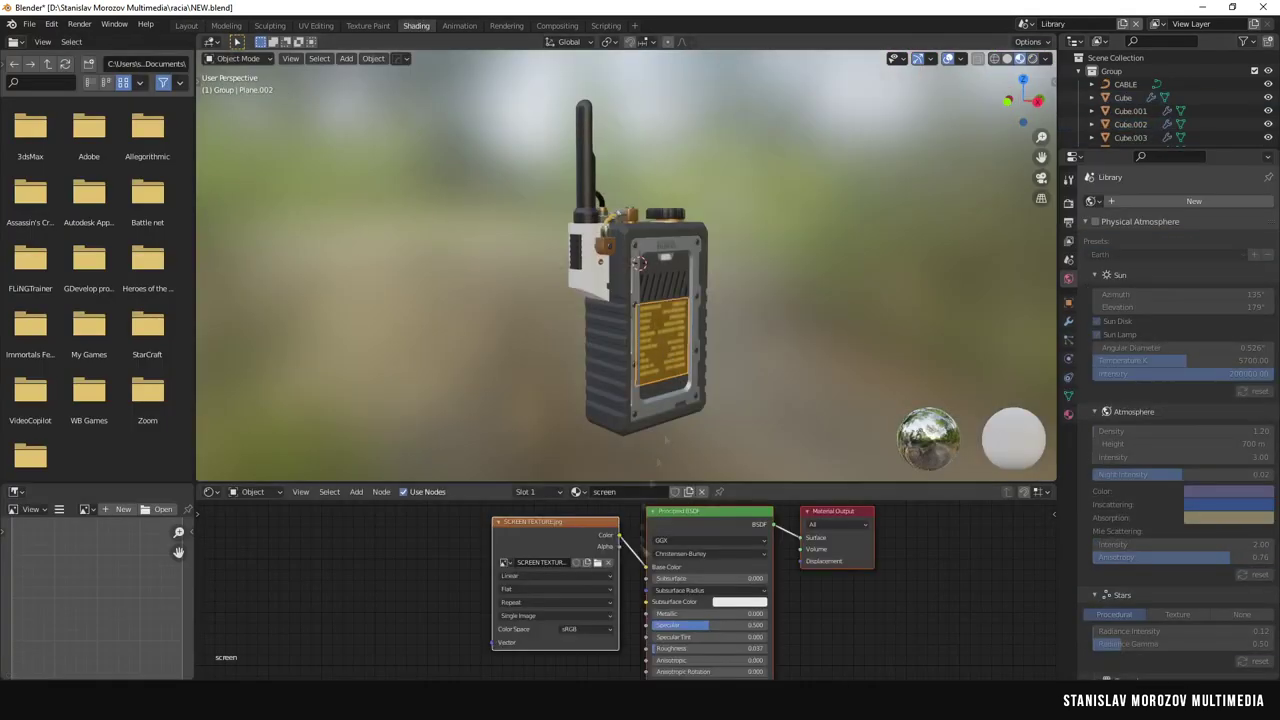
{"action": "left_click_drag", "start_coordinate": [665, 484], "coordinate": [665, 265]}
{"action": "middle_click_drag", "start_coordinate": [834, 564], "coordinate": [800, 455]}
{"action": "mouse_move", "coordinate": [514, 326]}
{"action": "left_mouse_down"}
{"action": "mouse_move", "coordinate": [428, 333]}
{"action": "mouse_move", "coordinate": [610, 561]}
{"action": "left_mouse_up"}
{"action": "left_click_drag", "start_coordinate": [700, 266], "coordinate": [700, 404]}
{"action": "scroll", "coordinate": [650, 200], "scroll_direction": "up", "scroll_amount": 5}
{"action": "left_click_drag", "start_coordinate": [680, 641], "coordinate": [700, 641]}
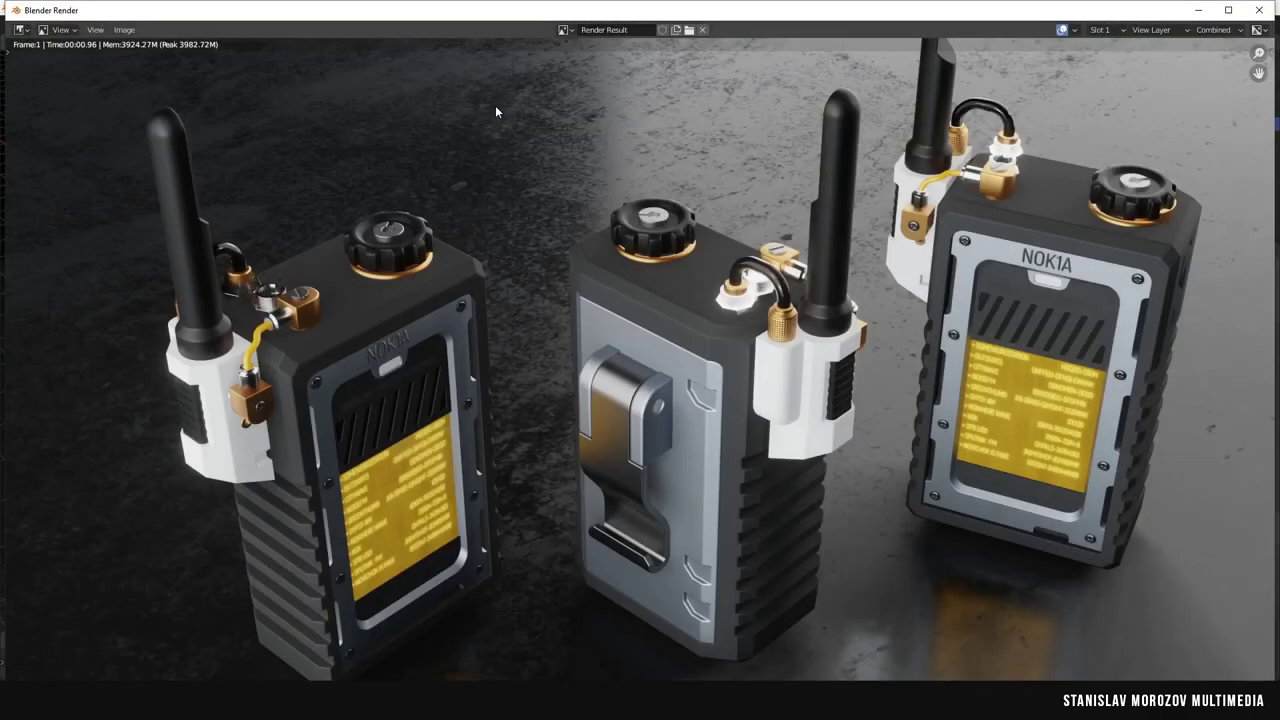
Enable adaptive sampling and OptiX denoising, and set Cycles to GPU Compute.
{"action": "scroll", "coordinate": [713, 320], "scroll_direction": "down", "scroll_amount": 1}
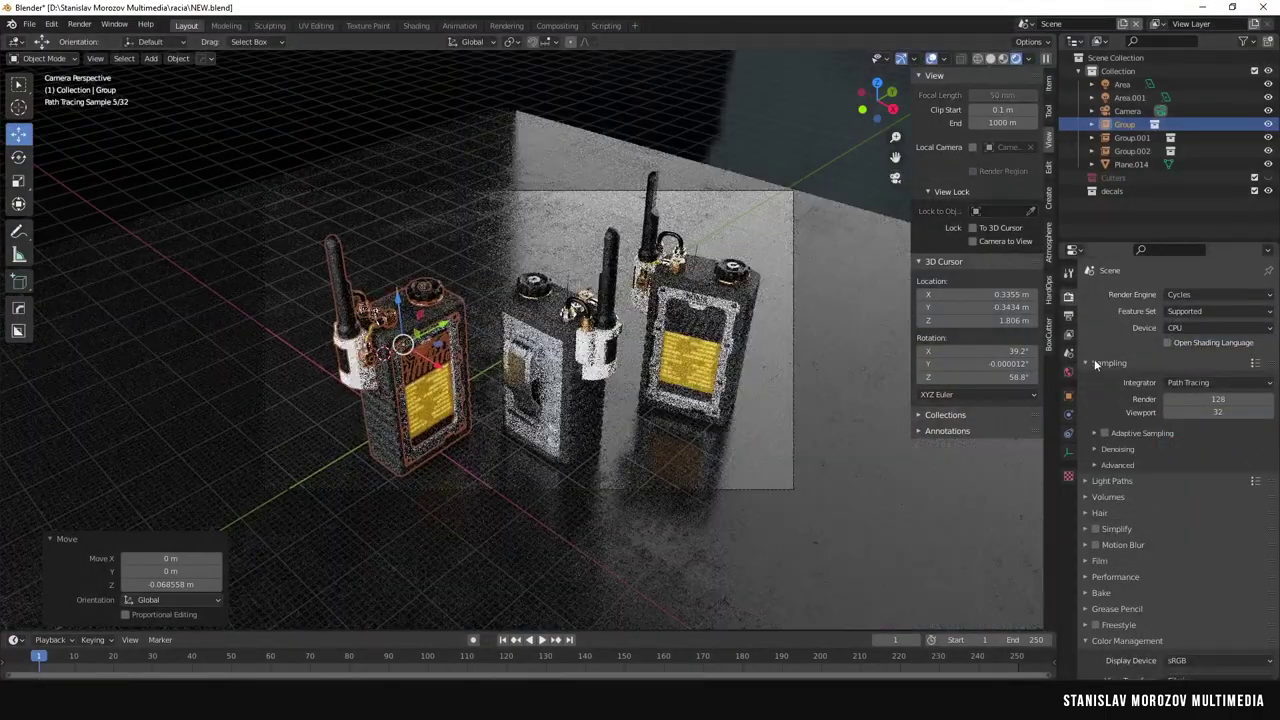
{"action": "left_click", "coordinate": [1105, 433]}
{"action": "left_click", "coordinate": [1095, 449]}
{"action": "left_click", "coordinate": [1167, 485]}
{"action": "left_click", "coordinate": [1218, 327]}
{"action": "left_click", "coordinate": [1200, 357]}
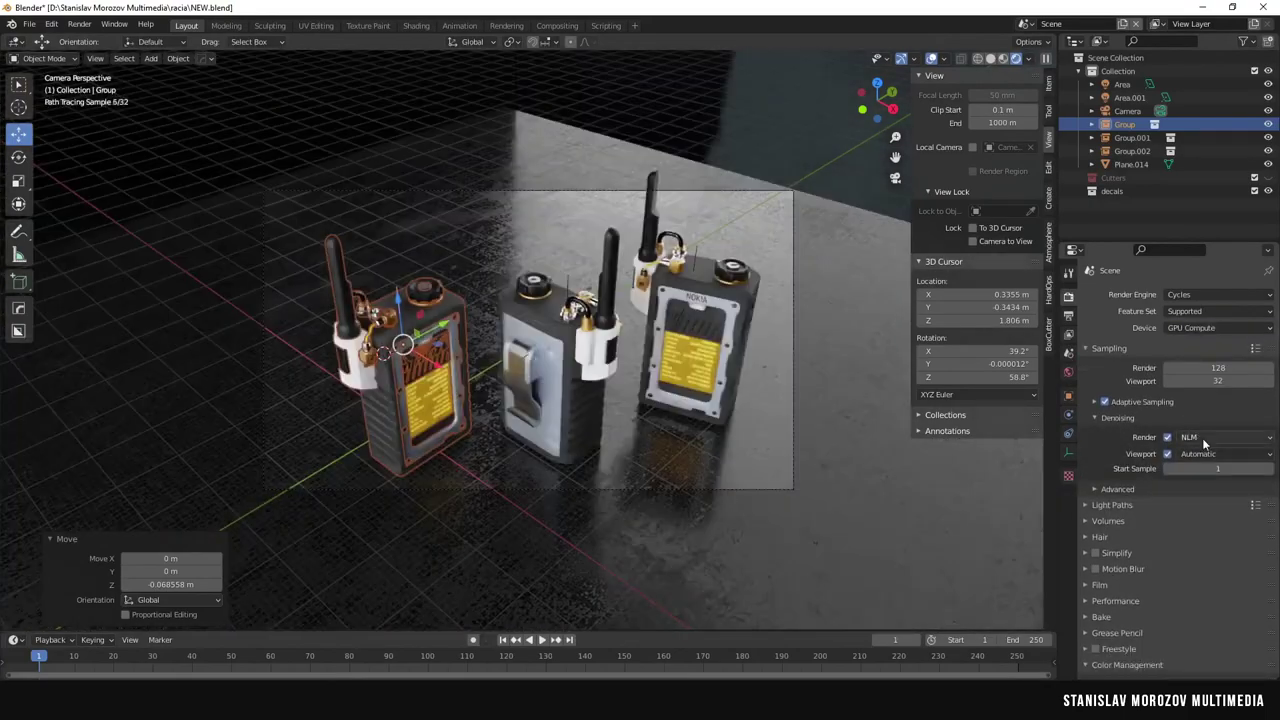
Render the radios from the camera and close the render result window.
{"action": "left_click", "coordinate": [79, 24]}
{"action": "left_click", "coordinate": [105, 41]}
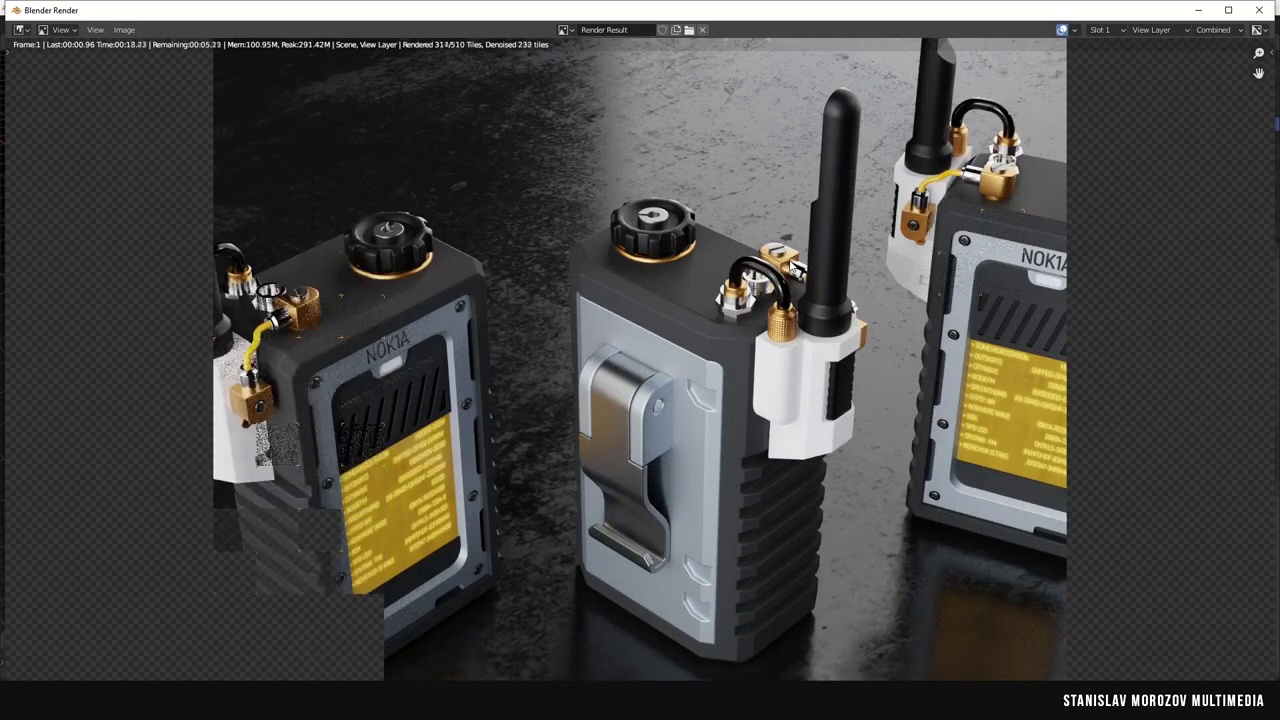
{"action": "scroll", "coordinate": [792, 268], "scroll_direction": "down", "scroll_amount": 1}
{"action": "scroll", "coordinate": [588, 275], "scroll_direction": "up", "scroll_amount": 1}
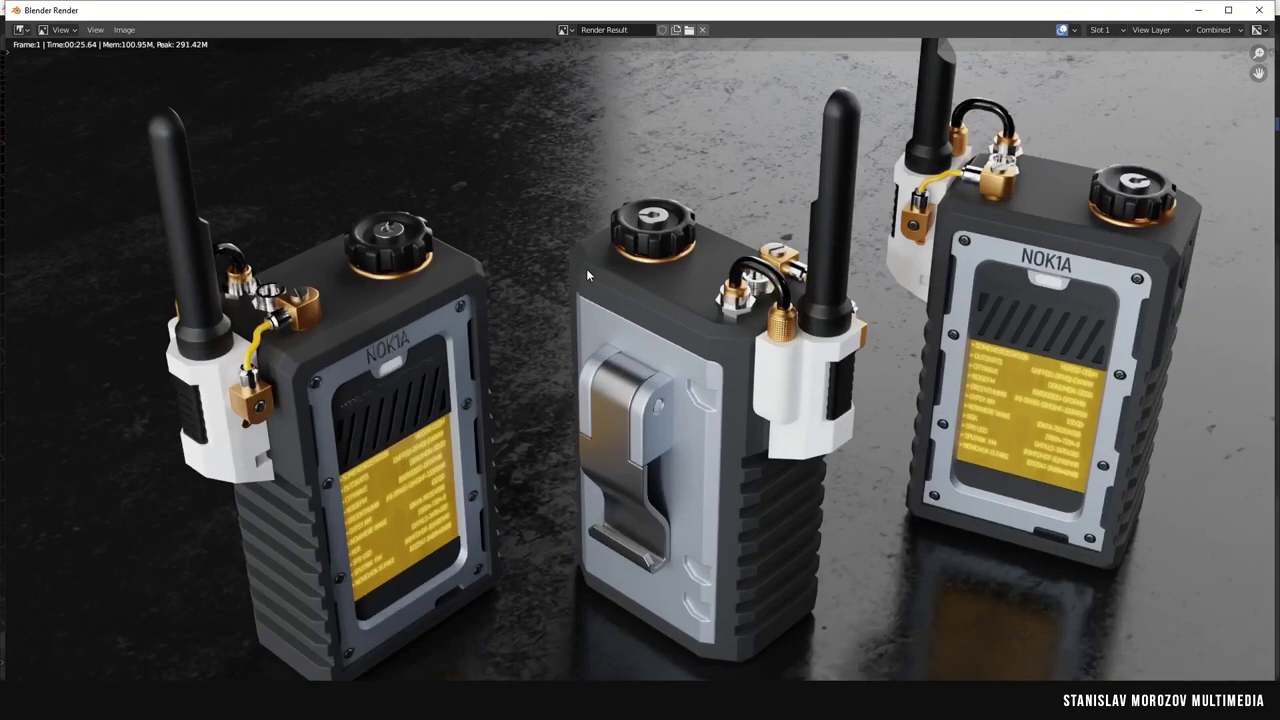
{"action": "scroll", "coordinate": [502, 350], "scroll_direction": "down", "scroll_amount": 1}
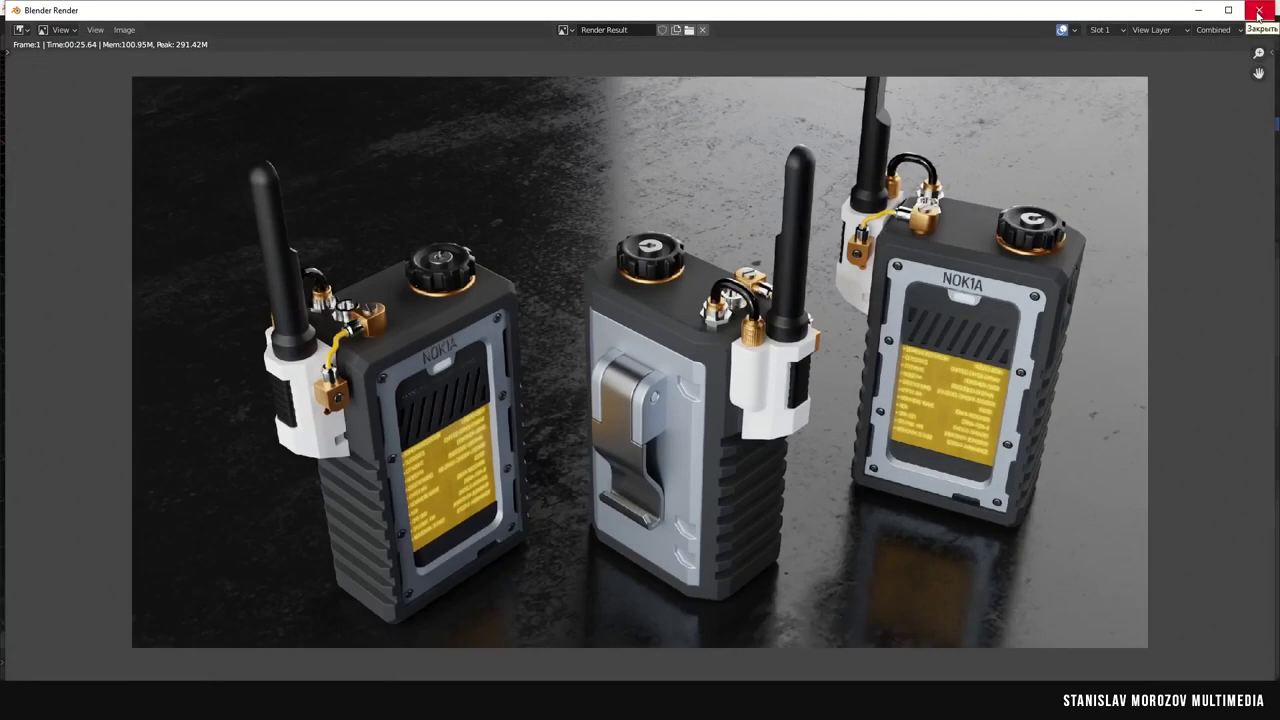
{"action": "left_click", "coordinate": [1258, 14]}
{"action": "scroll", "coordinate": [295, 178], "scroll_direction": "up", "scroll_amount": 3}
{"action": "scroll", "coordinate": [295, 178], "scroll_direction": "up", "scroll_amount": 3}
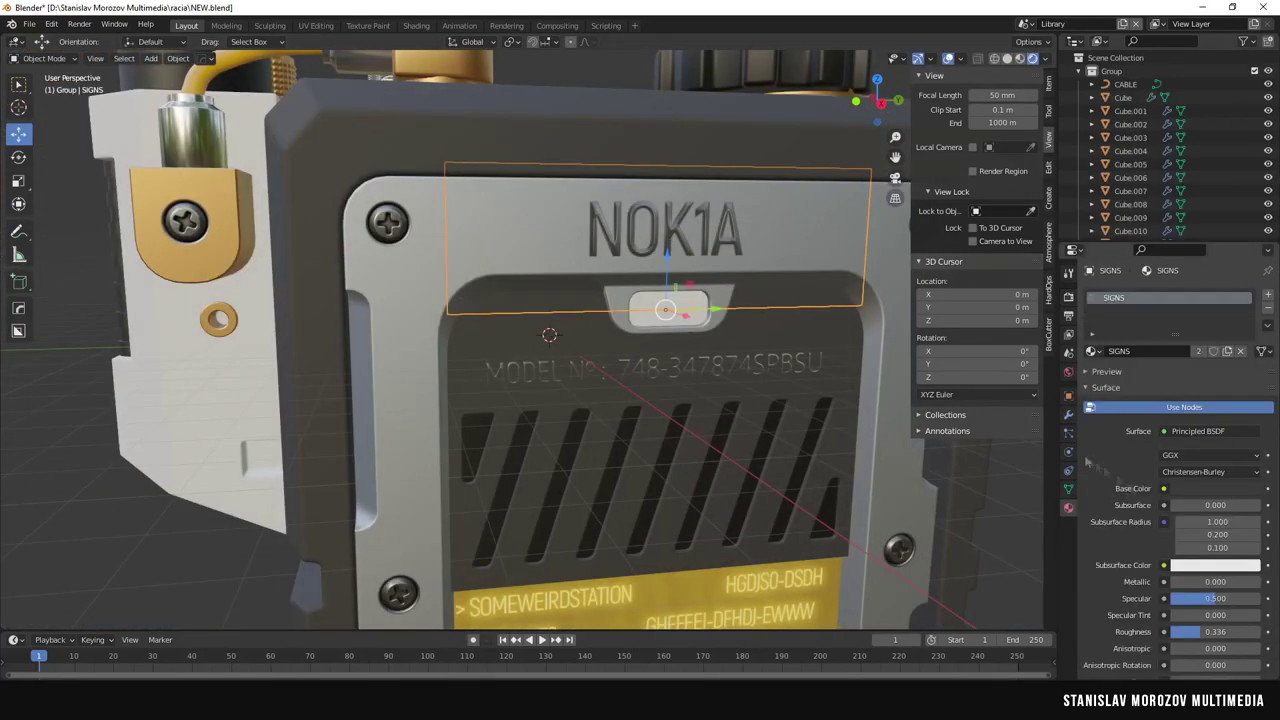
Set the SIGNS decal base colour to white and its Normal Map to tangent space.
{"action": "left_click", "coordinate": [416, 25]}
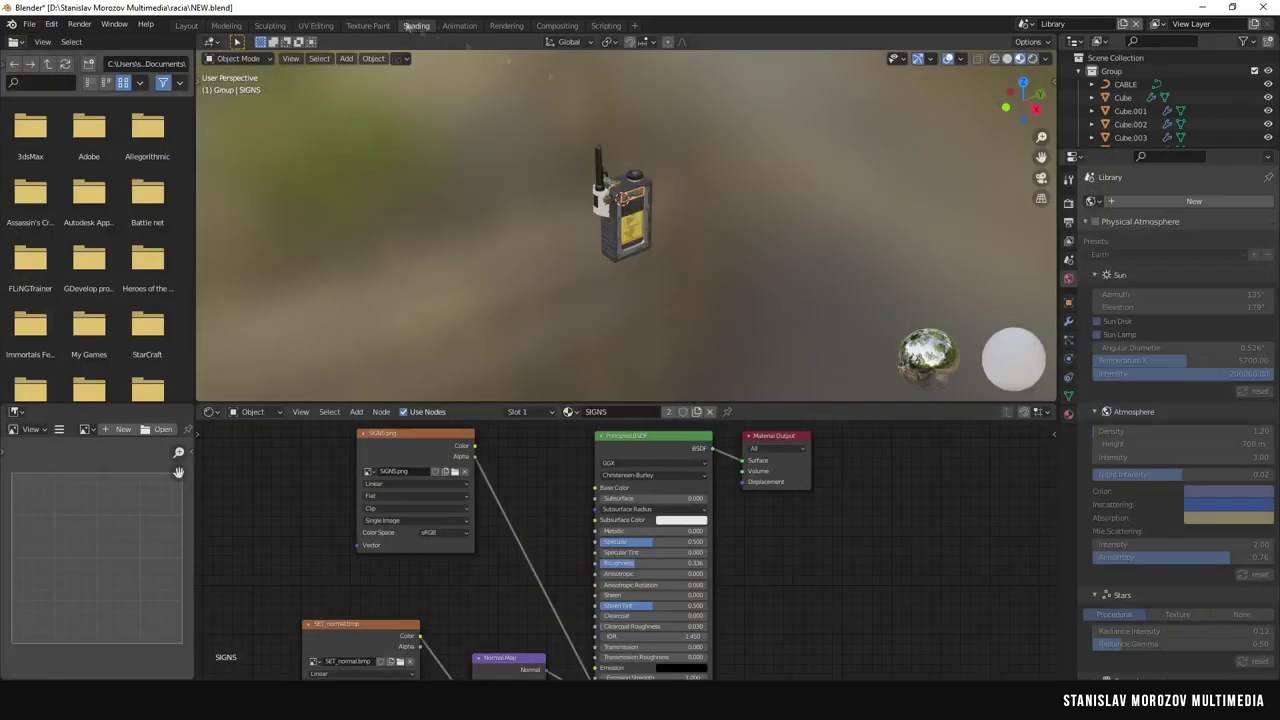
{"action": "left_click", "coordinate": [680, 487]}
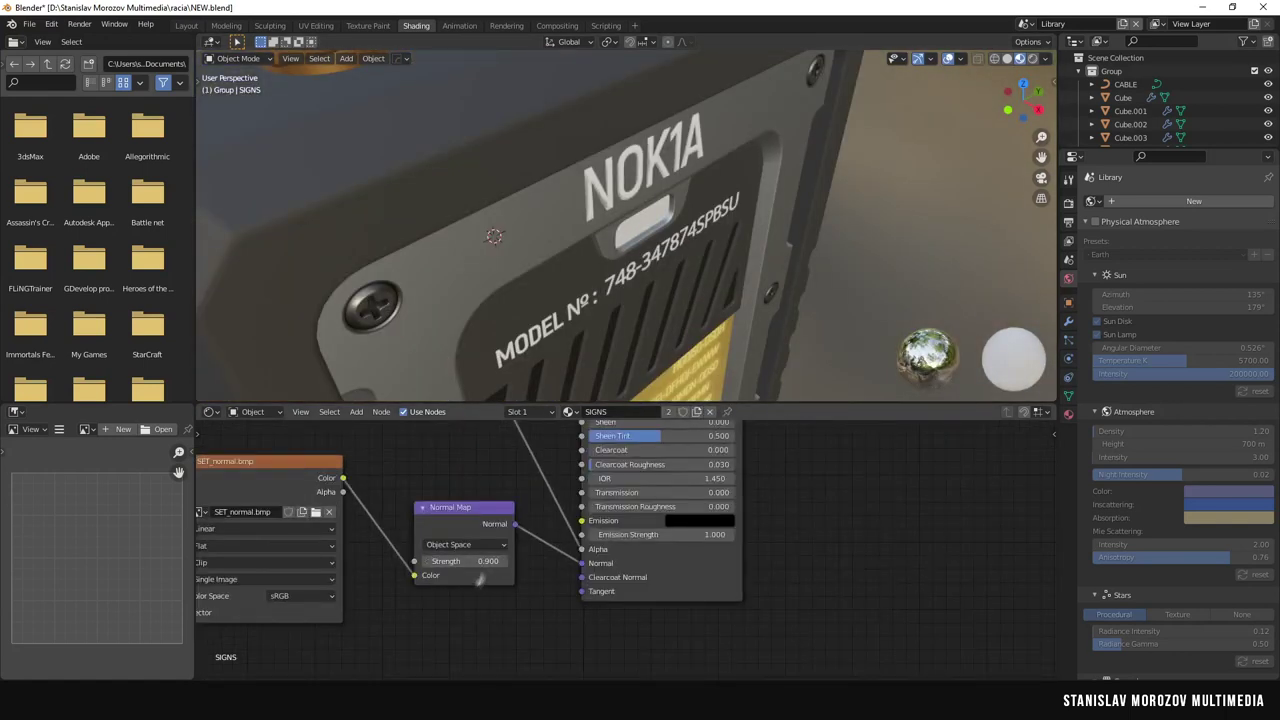
{"action": "left_click", "coordinate": [478, 544]}
{"action": "left_click", "coordinate": [480, 556]}
{"action": "left_click", "coordinate": [489, 545]}
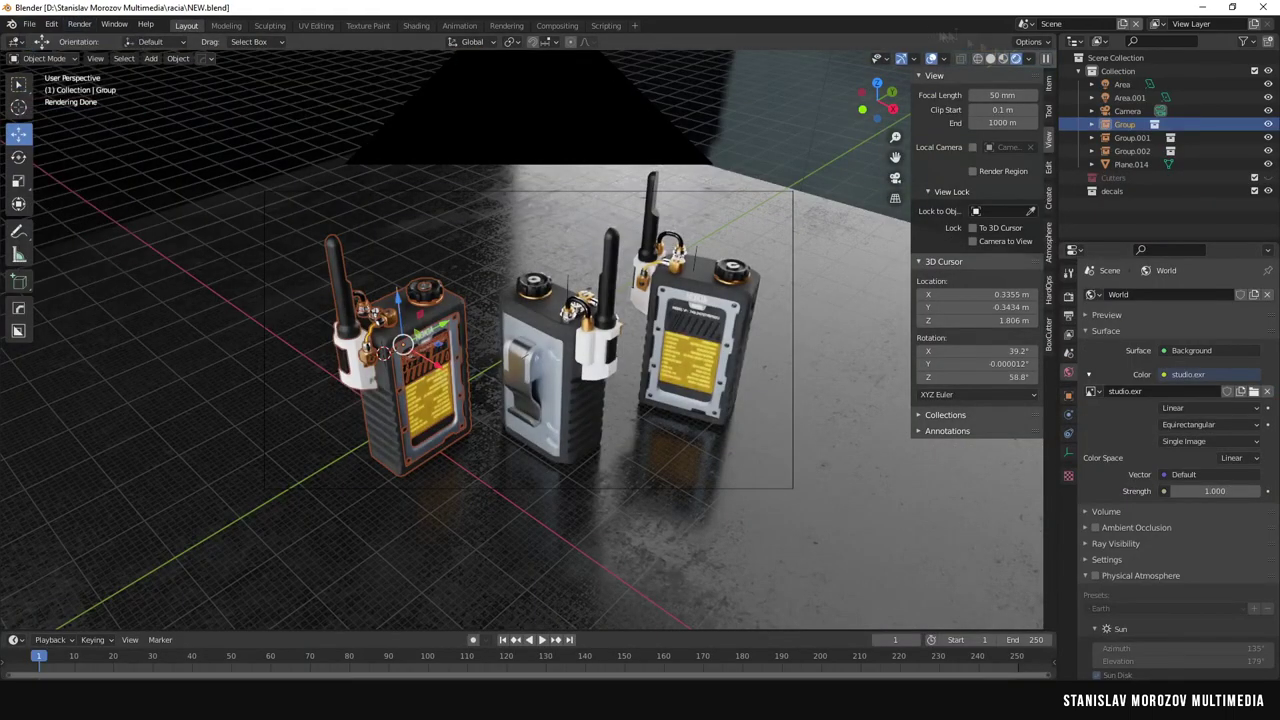
Switch the viewport to Material Preview and render the image.
{"action": "left_click", "coordinate": [1004, 59]}
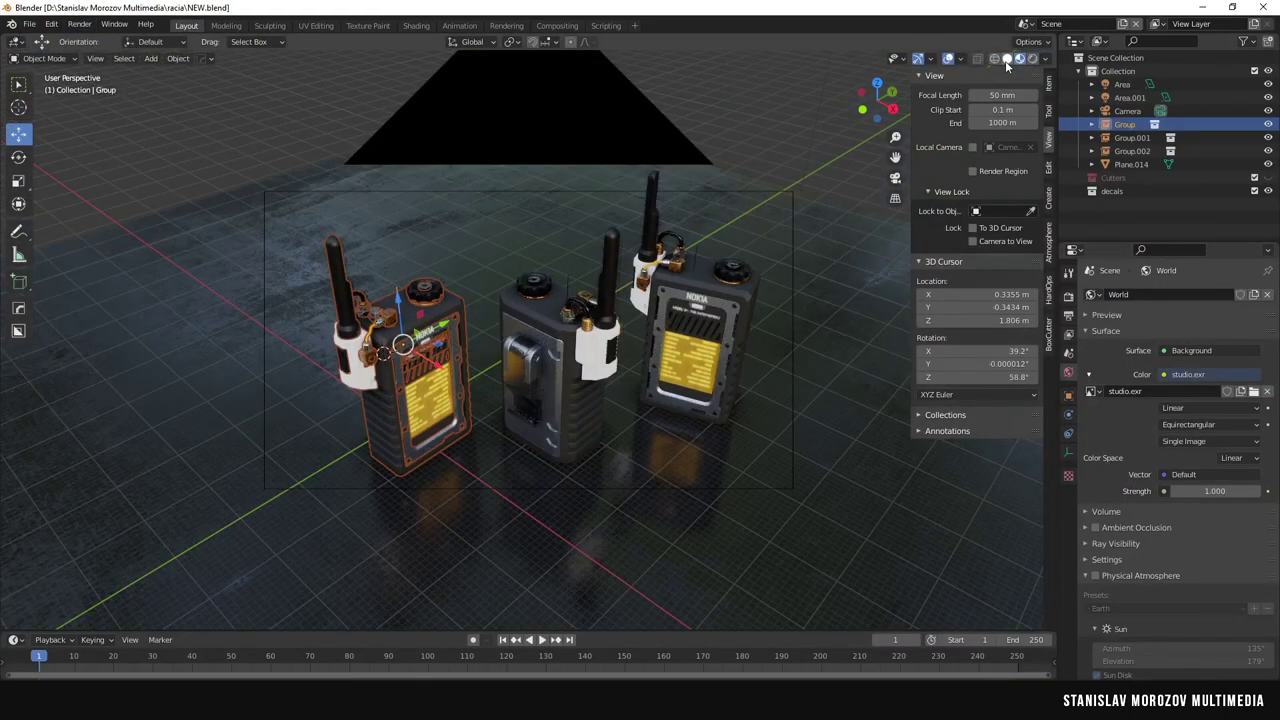
{"action": "left_click", "coordinate": [79, 24]}
{"action": "left_click", "coordinate": [92, 40]}
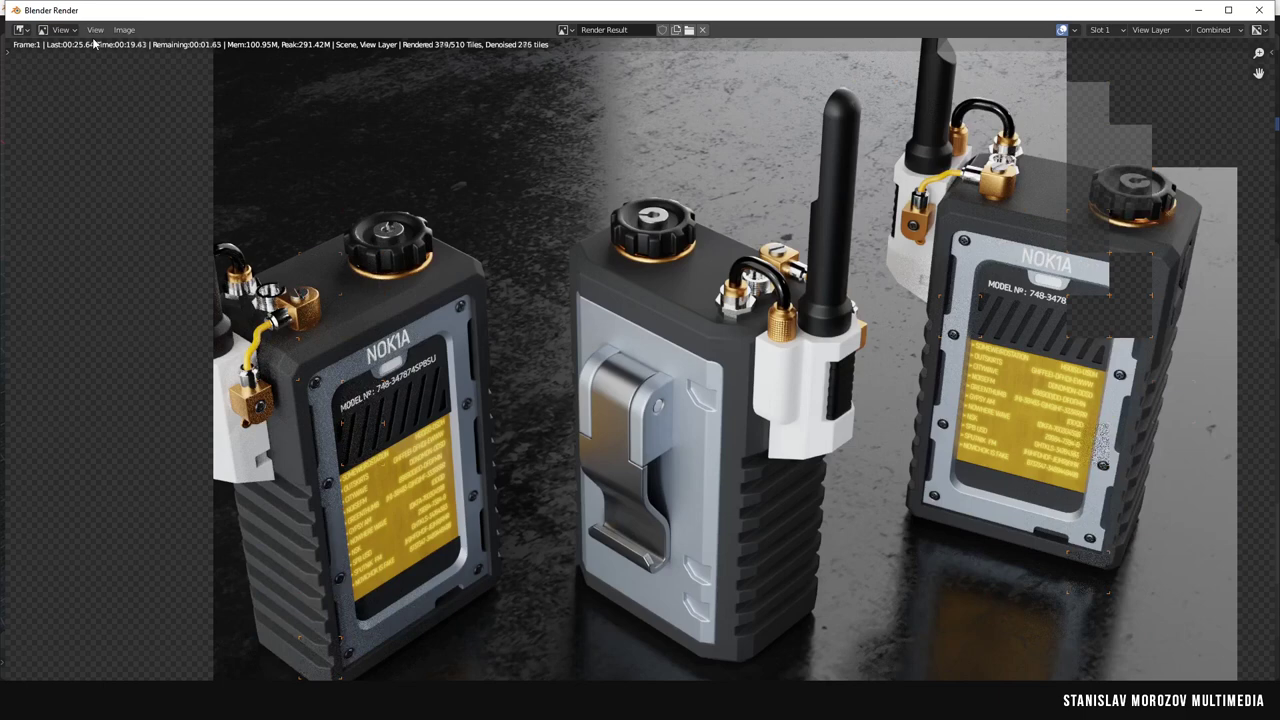
Add Noise Texture and Bump nodes to the dark grey rubber material.
{"action": "left_click", "coordinate": [1270, 12]}
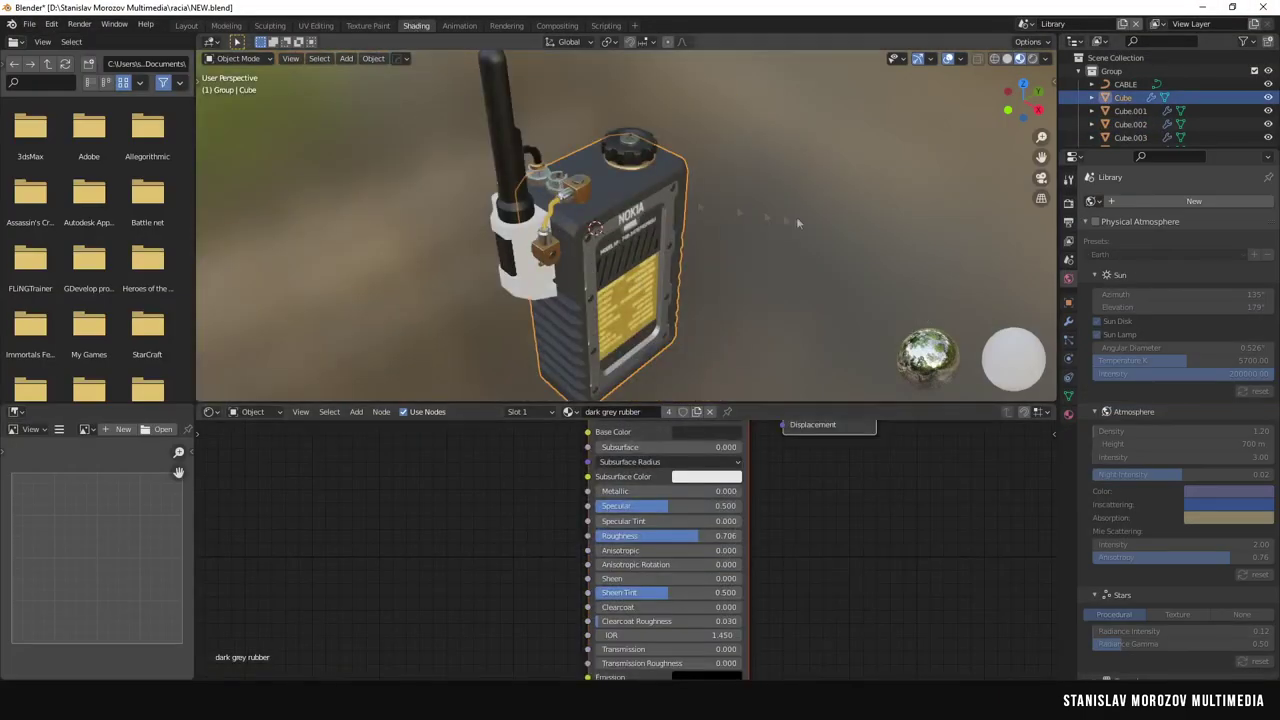
{"action": "key", "text": "Return"}
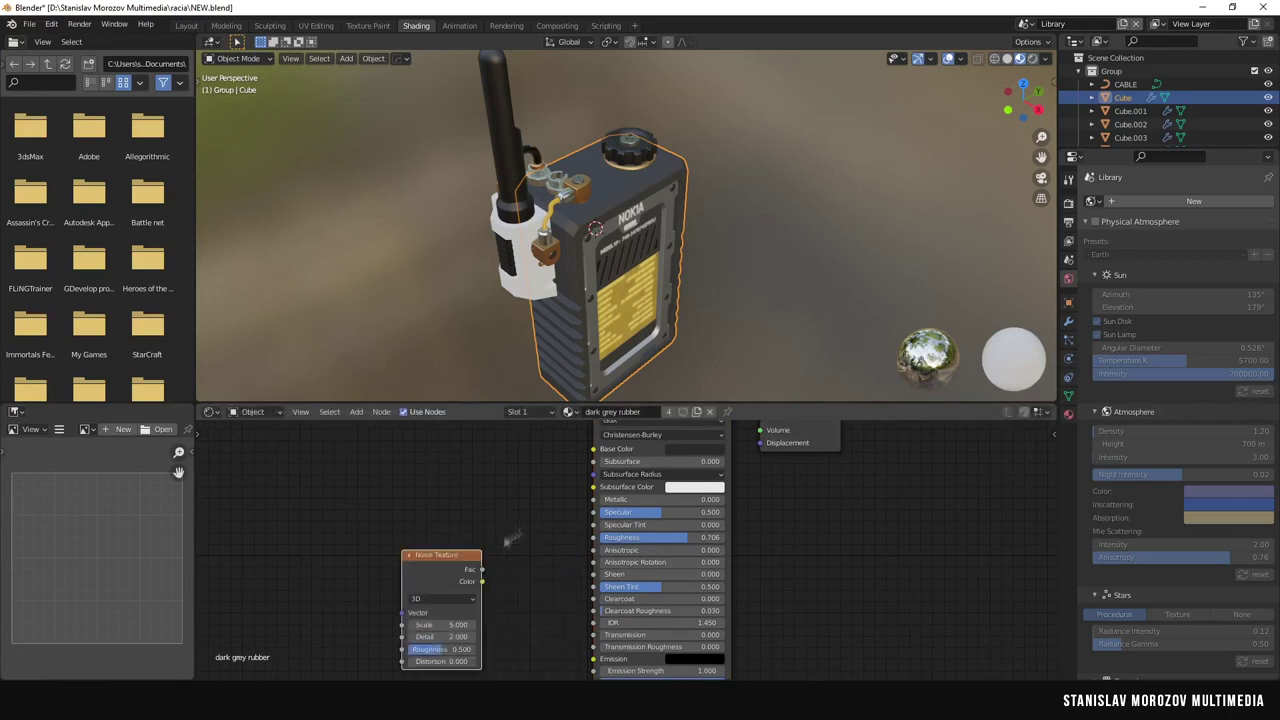
{"action": "left_click", "coordinate": [478, 572]}
{"action": "key", "text": "shift+a"}
{"action": "type", "text": "bu"}
{"action": "key", "text": "Return"}
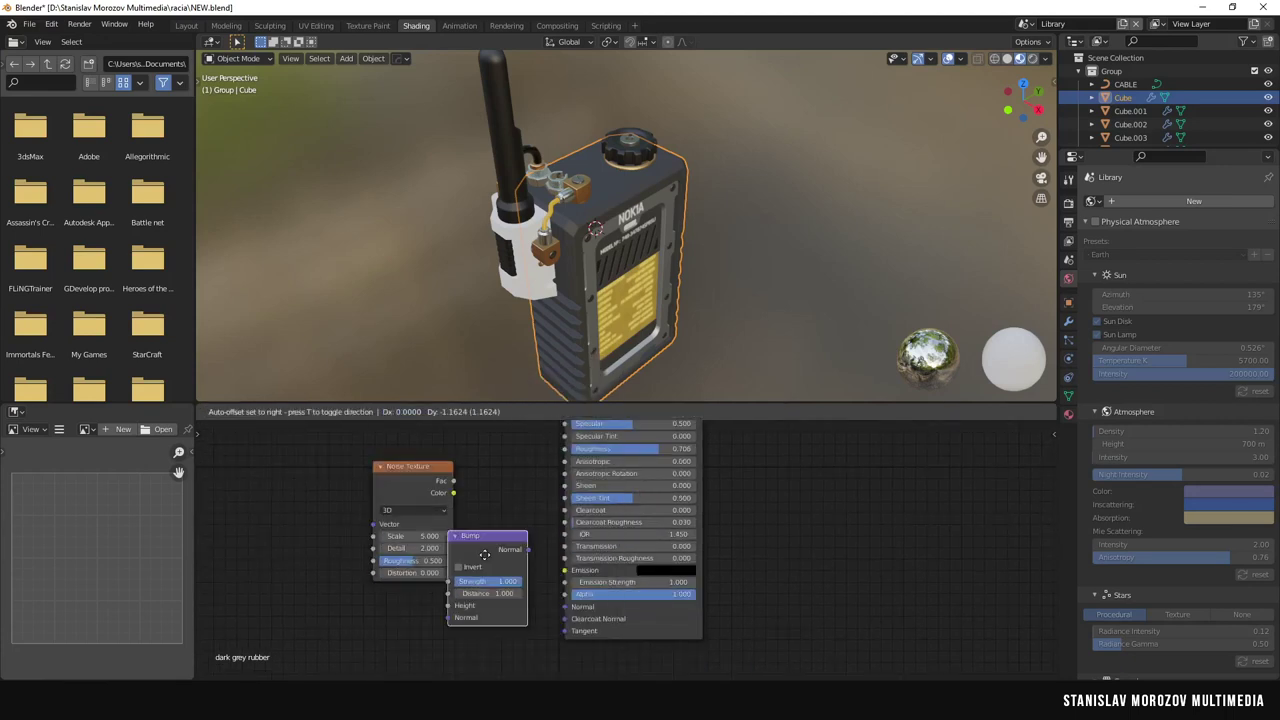
{"action": "left_click", "coordinate": [497, 560]}
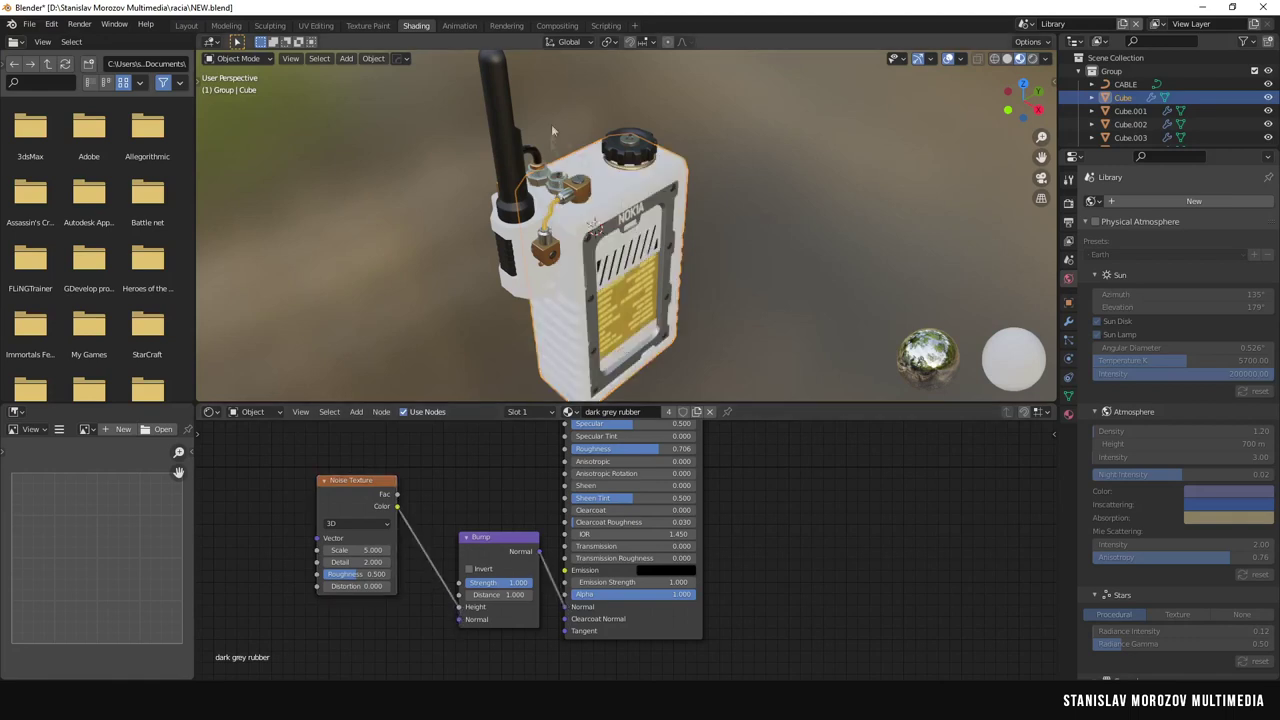
Inspect the bumped rubber on the radio's grooved side and render the image.
{"action": "middle_click_drag", "start_coordinate": [645, 215], "coordinate": [660, 230]}
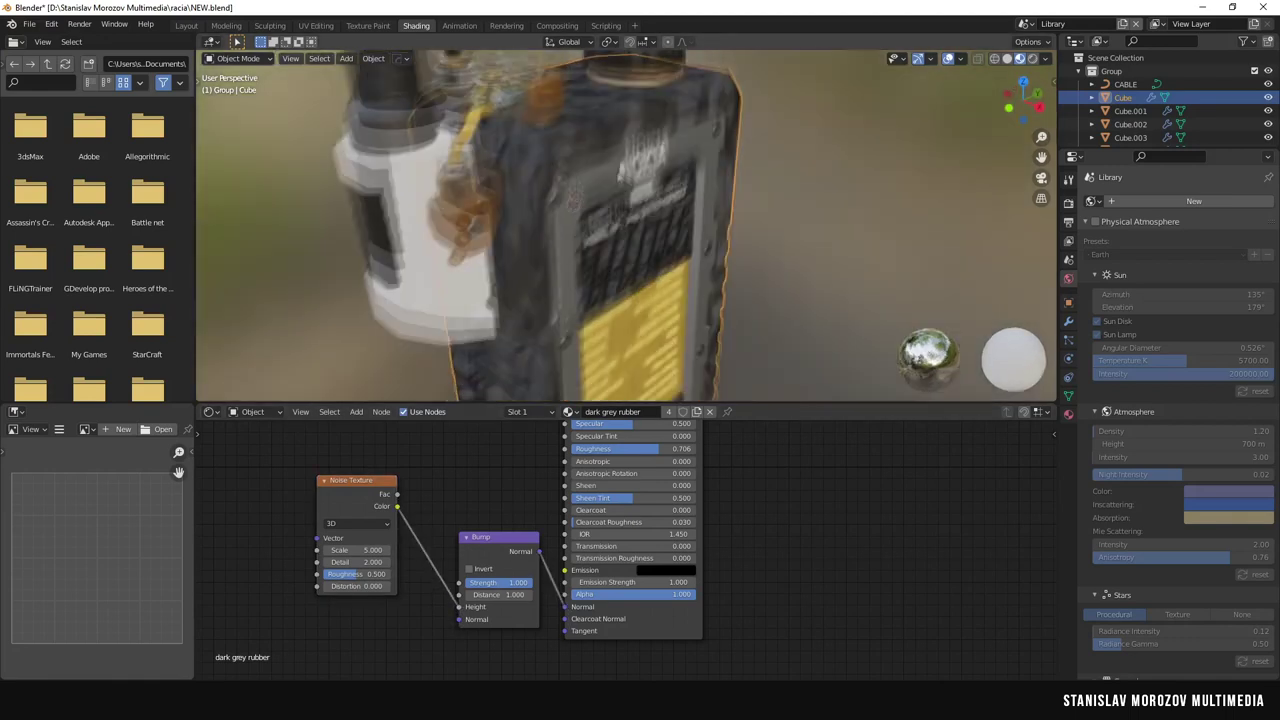
{"action": "scroll", "coordinate": [660, 230], "scroll_direction": "up", "scroll_amount": 5}
{"action": "left_click_drag", "start_coordinate": [372, 550], "coordinate": [340, 550]}
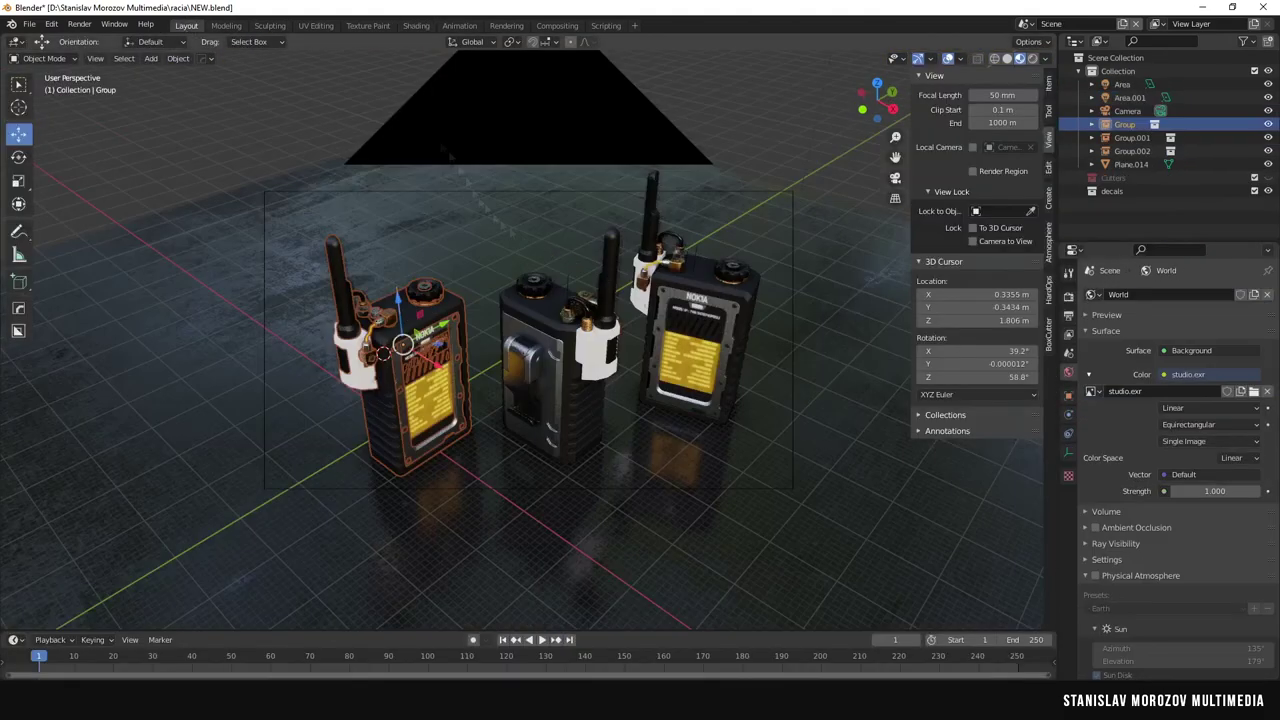
{"action": "left_click", "coordinate": [79, 23]}
{"action": "left_click", "coordinate": [92, 38]}
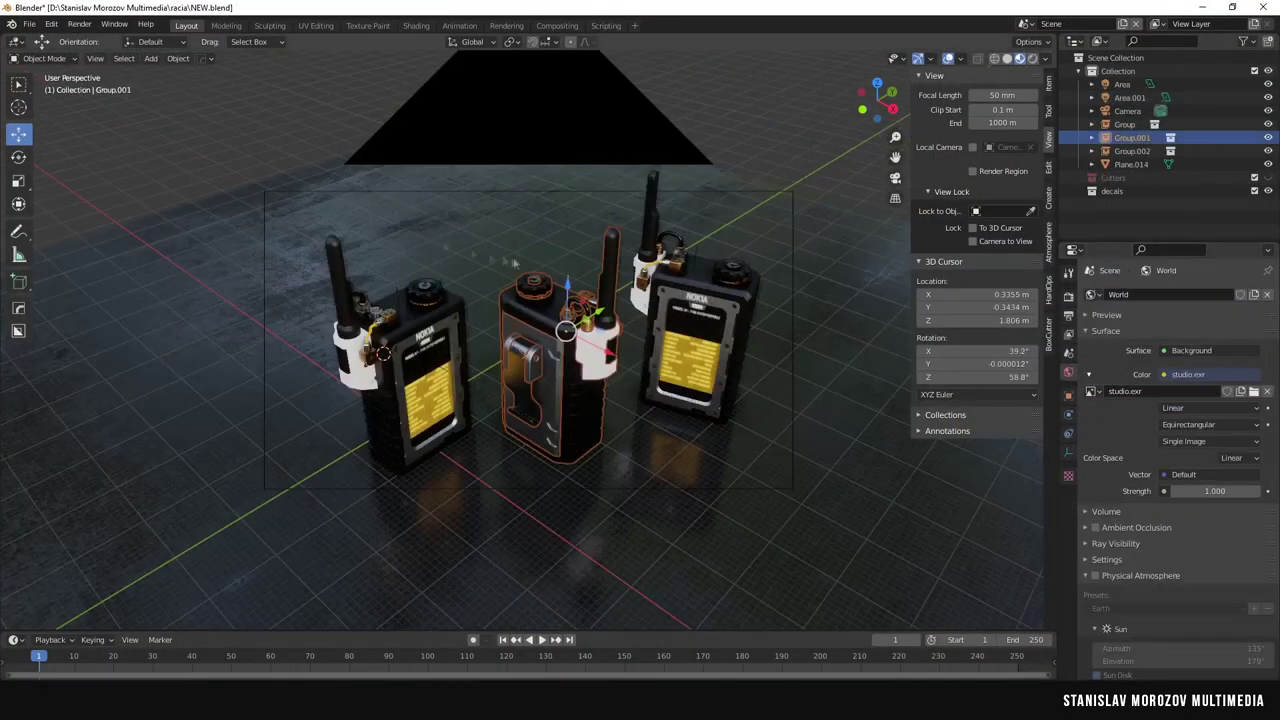
{"action": "left_click", "coordinate": [29, 25]}
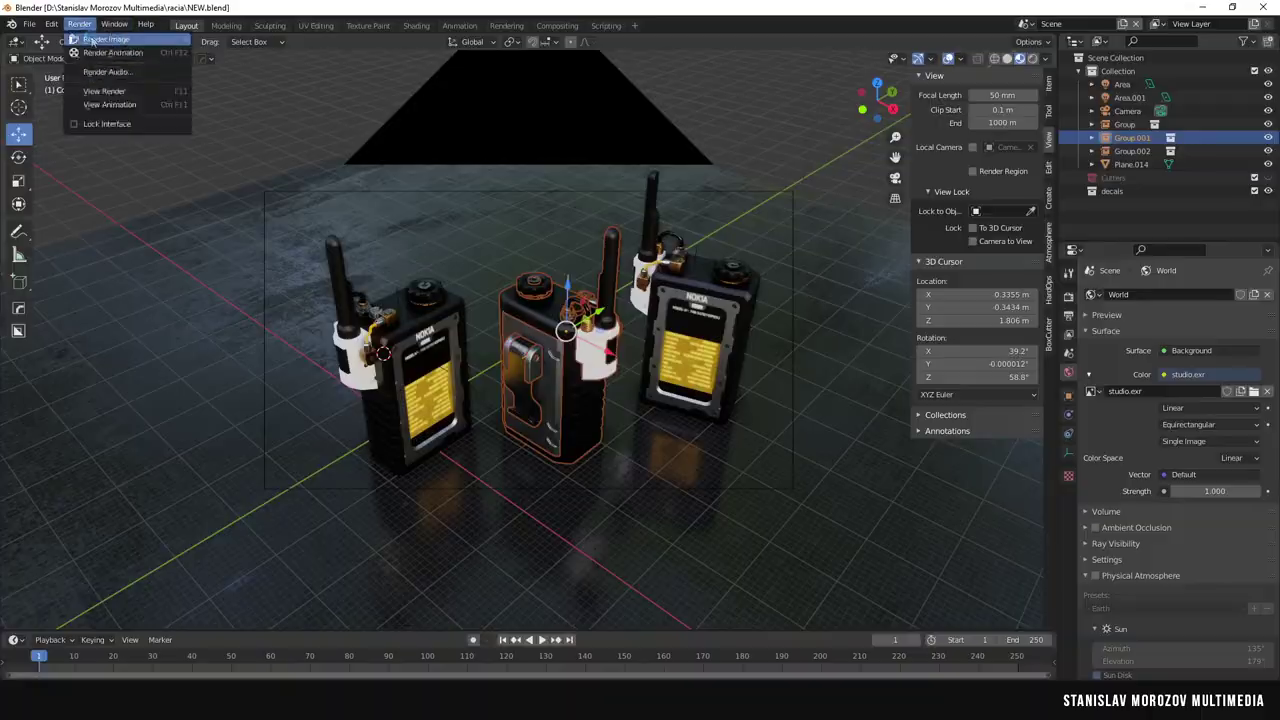
Set Resolution % to 200 on the 1920×1080 output and start the final render.
{"action": "left_click", "coordinate": [95, 40]}
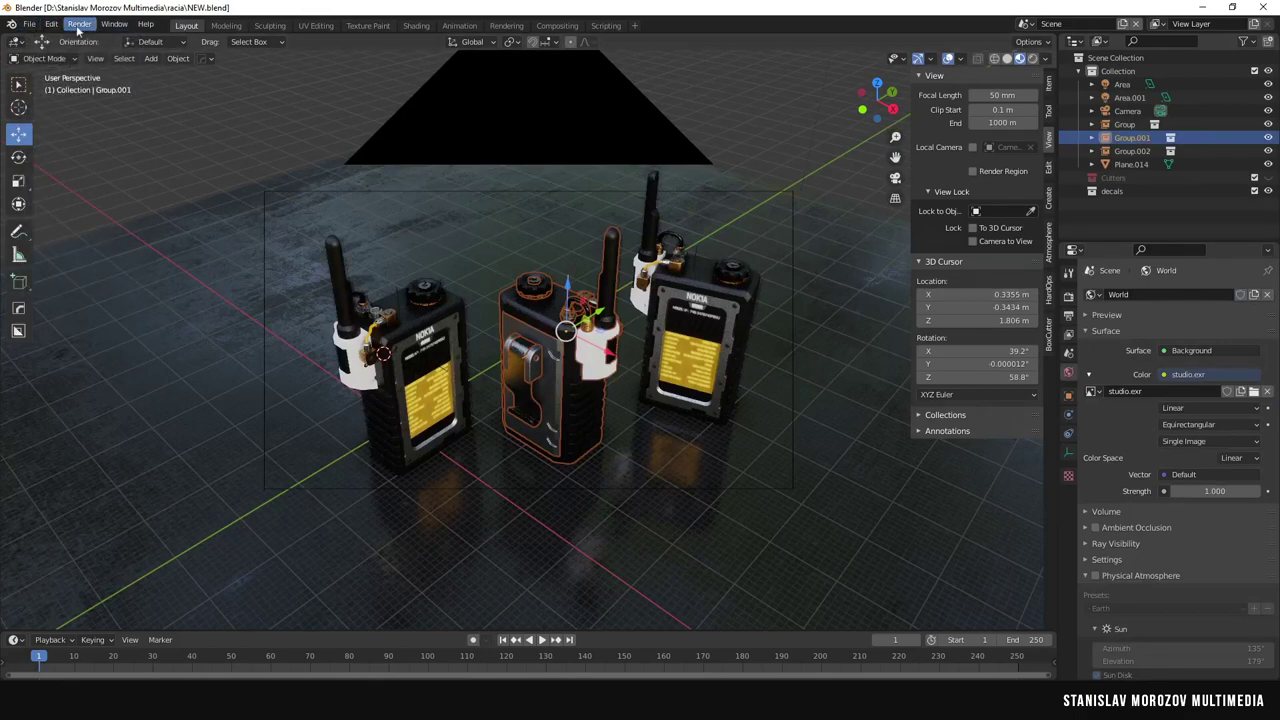
{"action": "left_click", "coordinate": [1068, 314]}
{"action": "left_click", "coordinate": [1217, 337]}
{"action": "left_click", "coordinate": [79, 24]}
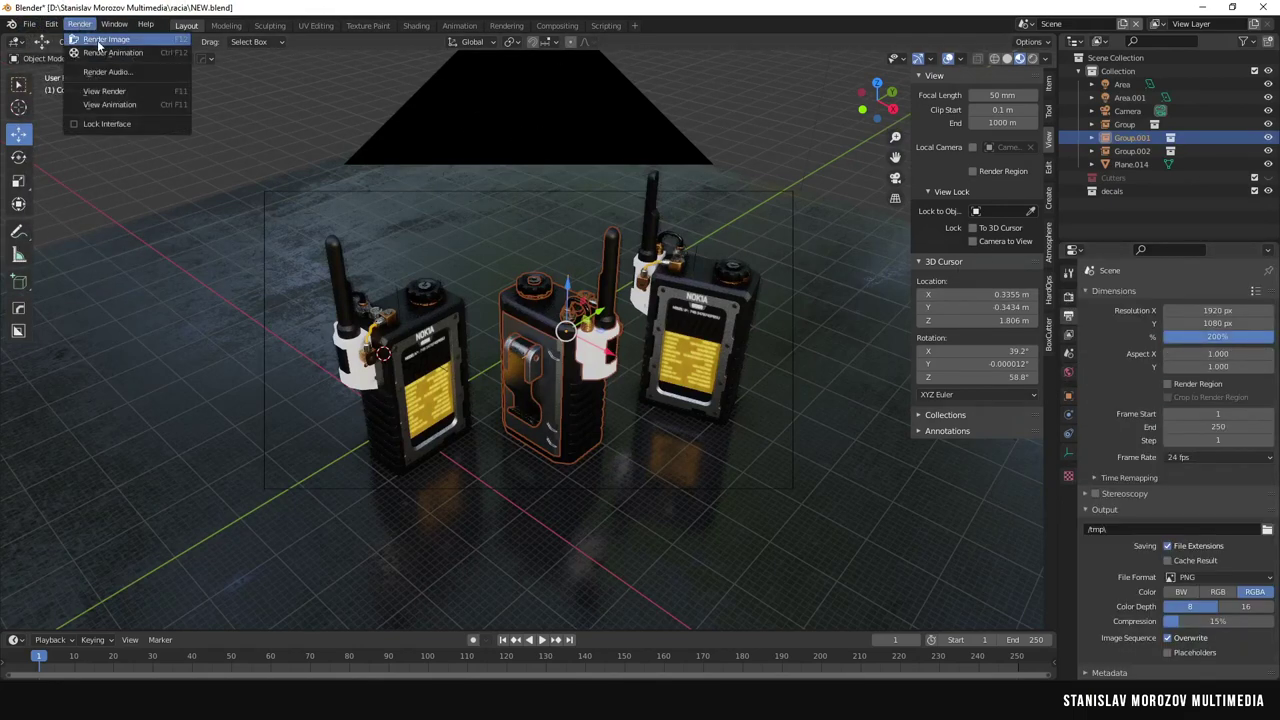
{"action": "left_click", "coordinate": [97, 38]}
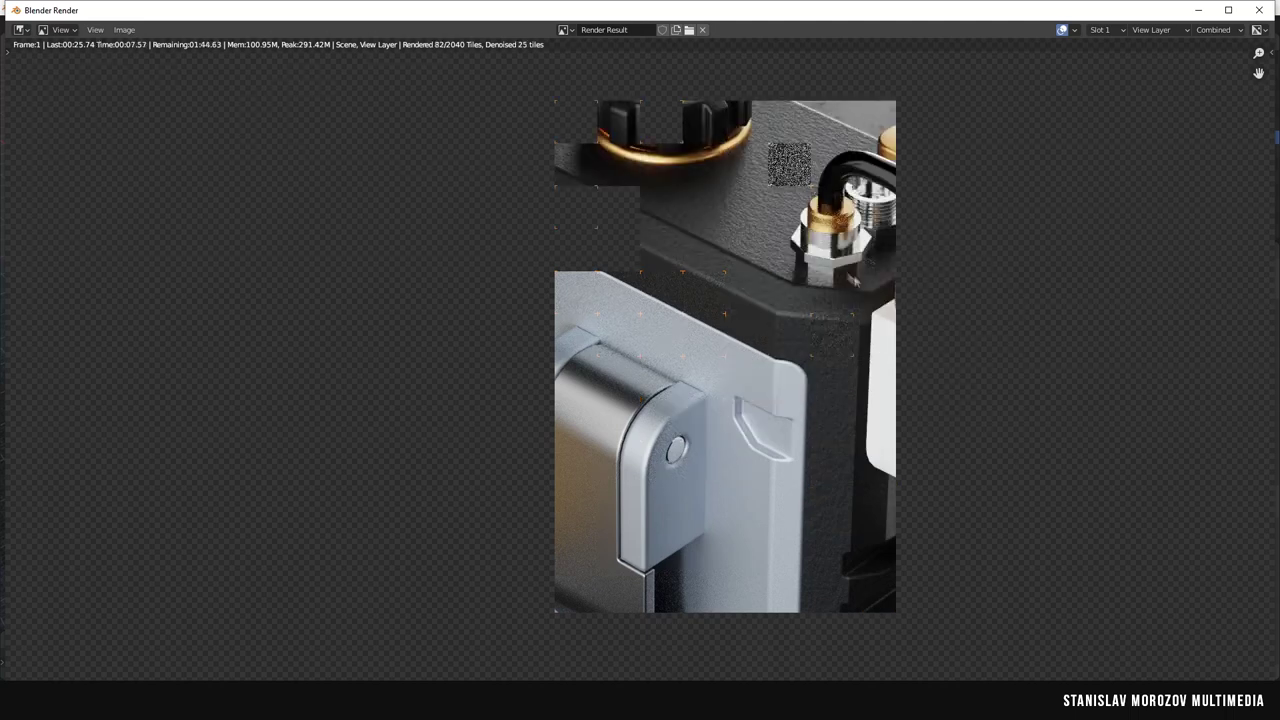
{"action": "scroll", "coordinate": [738, 276], "scroll_direction": "down", "scroll_amount": 2}
{"action": "scroll", "coordinate": [747, 358], "scroll_direction": "down", "scroll_amount": 1}
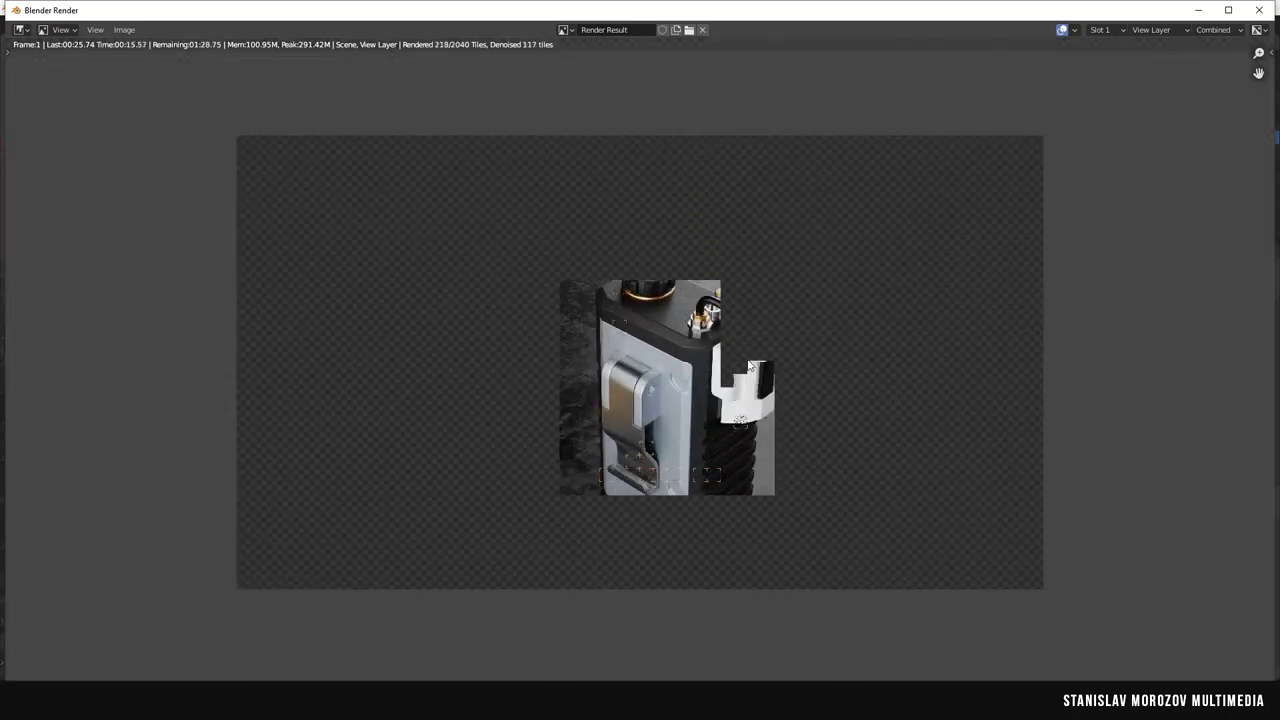